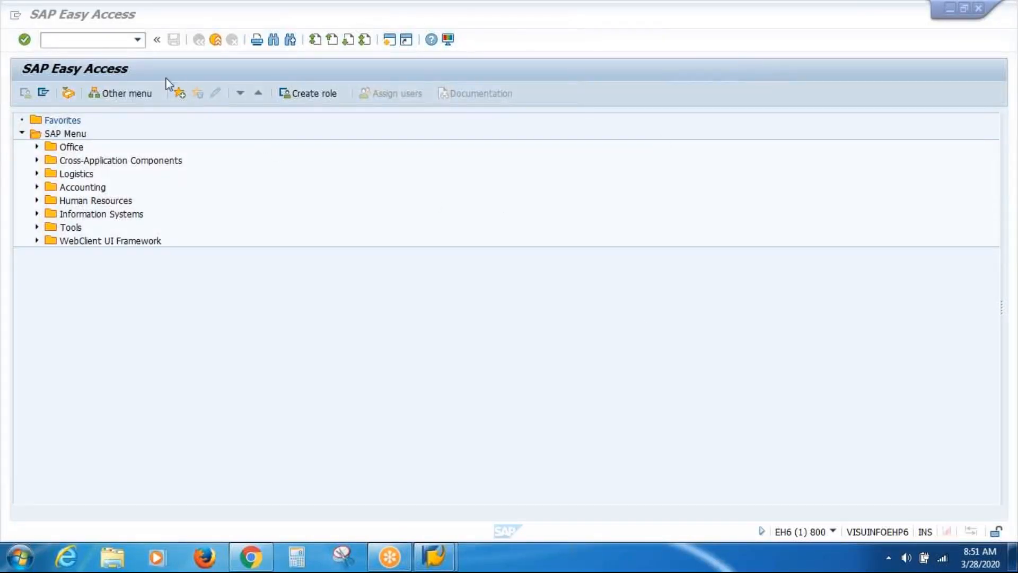
# Run SPRO and expand the SAP Reference IMG to Enterprise Structure > Definition > Human Resources Management
pyautogui.click(97, 43)
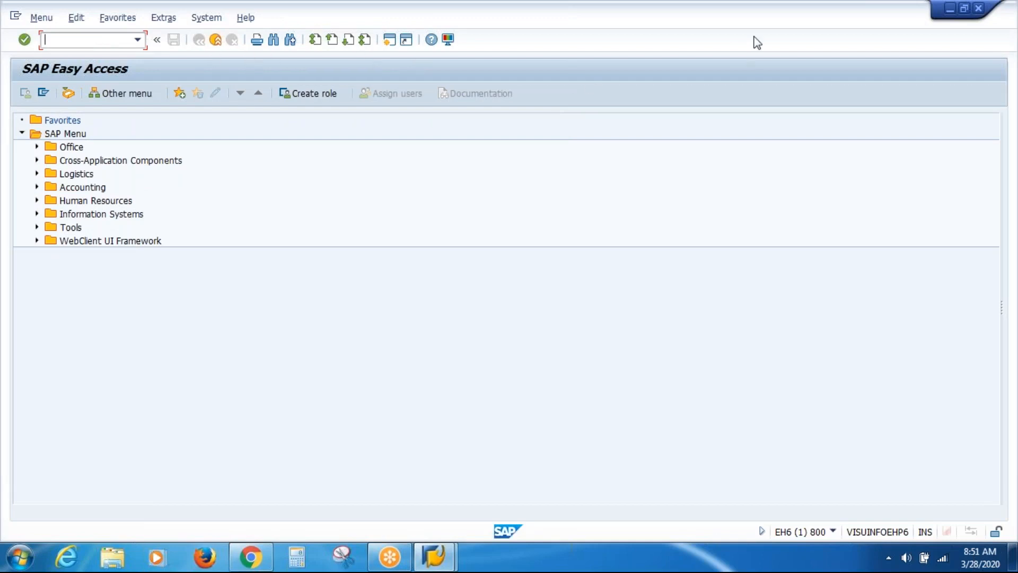
pyautogui.click(774, 33)
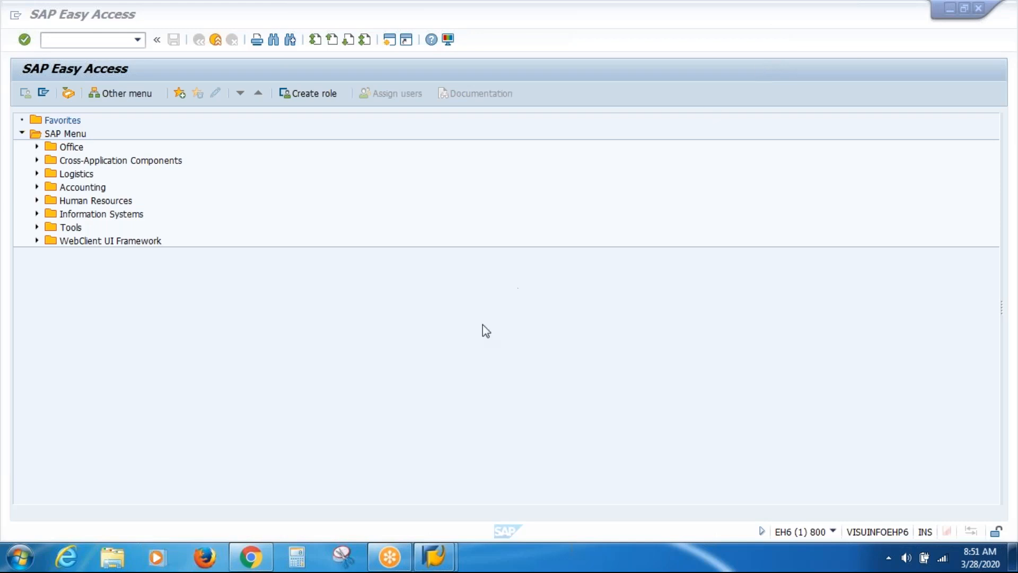
pyautogui.click(88, 41)
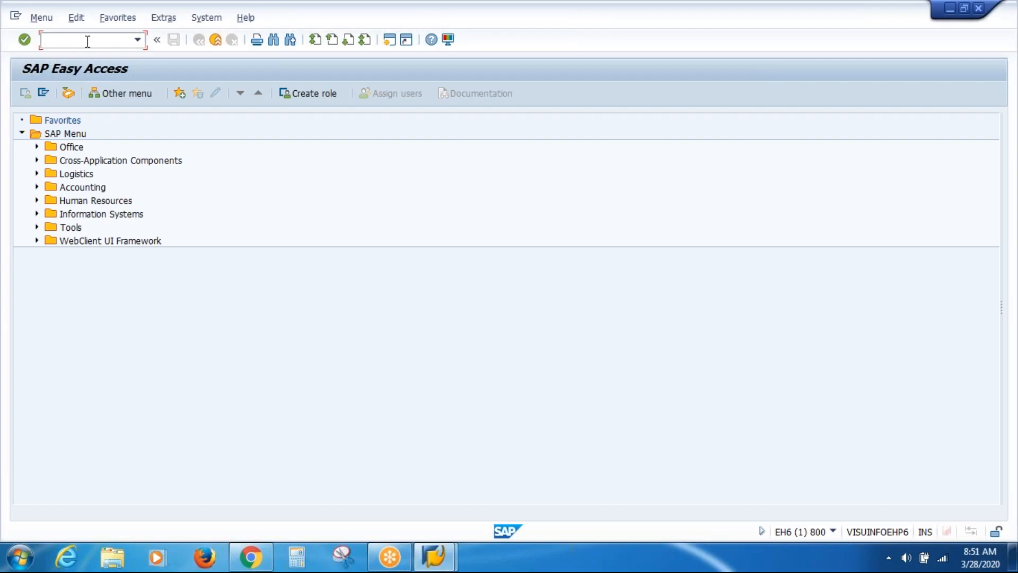
pyautogui.write('SPRO')
pyautogui.press('Return')
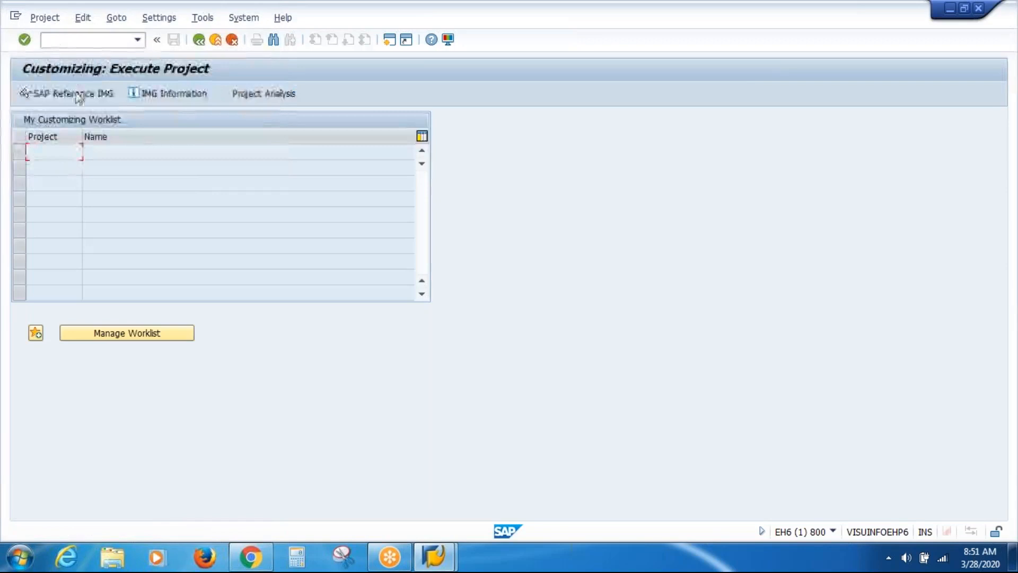
pyautogui.click(76, 95)
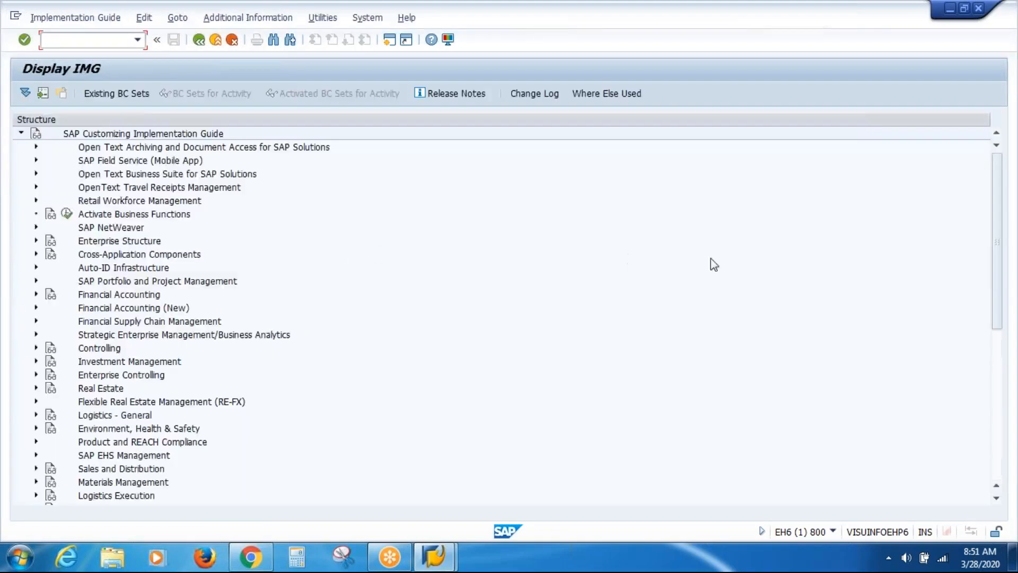
pyautogui.click(37, 241)
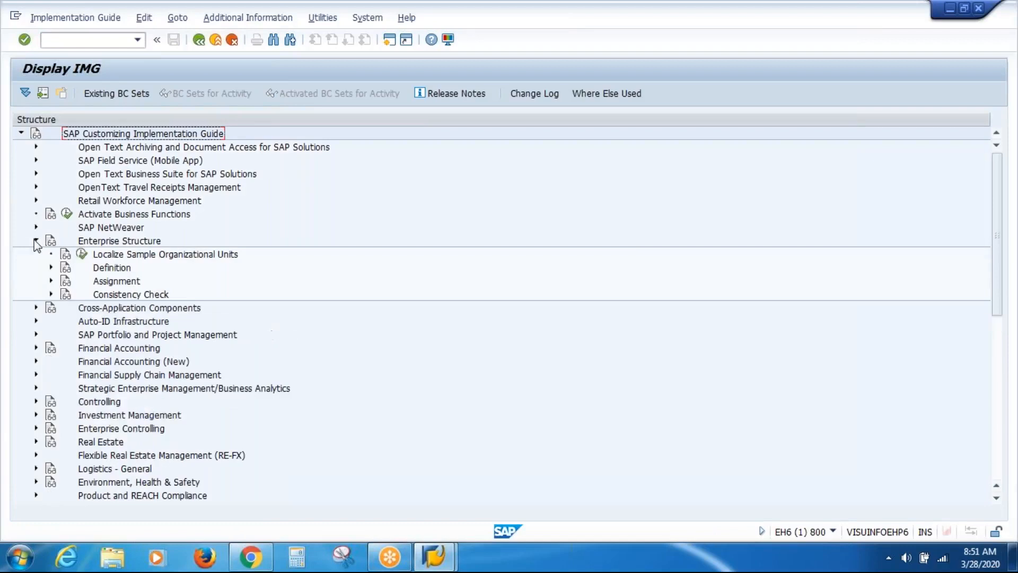
pyautogui.click(52, 268)
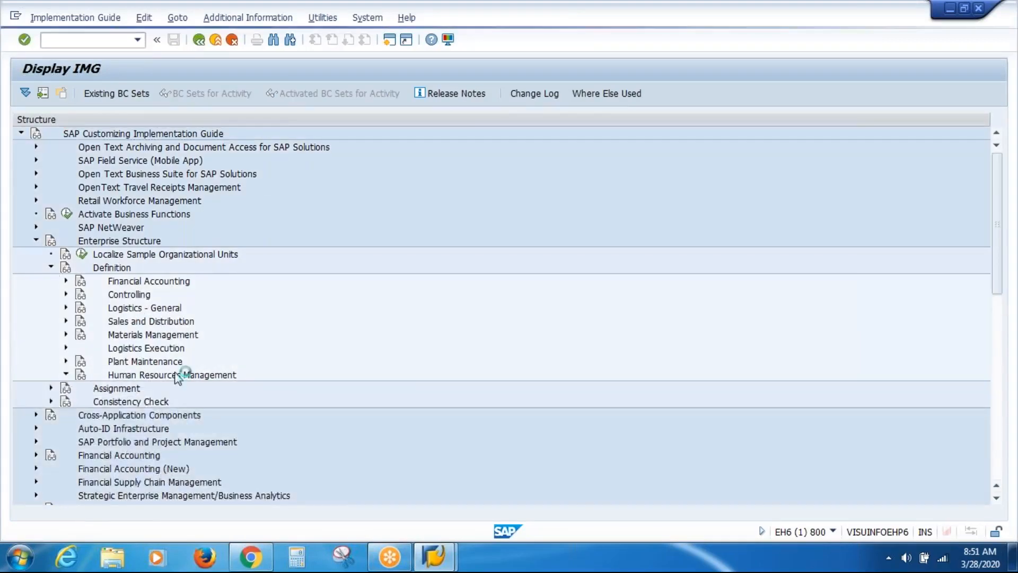
pyautogui.doubleClick(183, 375)
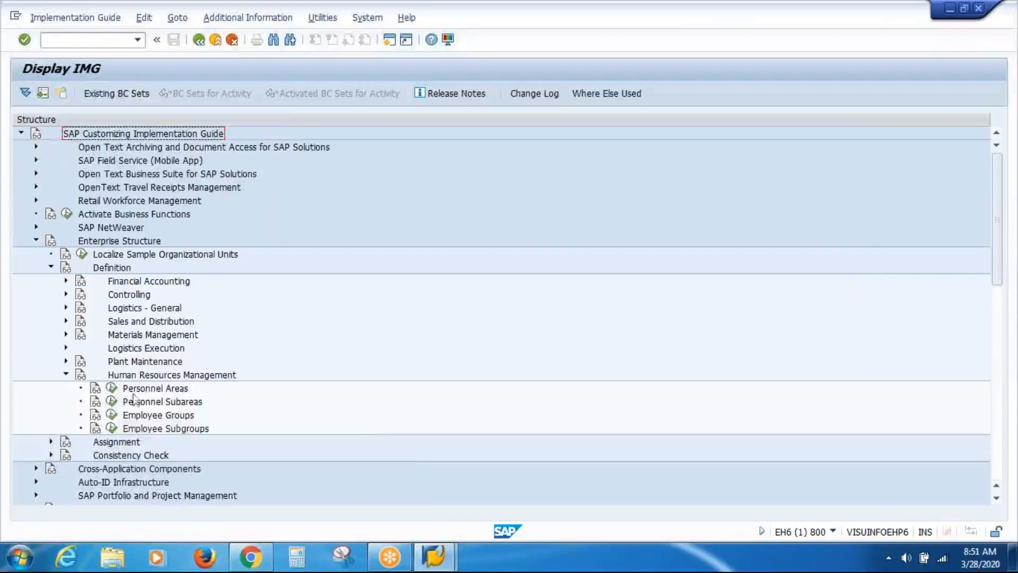
# Delete the empty first row from the Employee Groups table and save under a customizing request
pyautogui.click(112, 414)
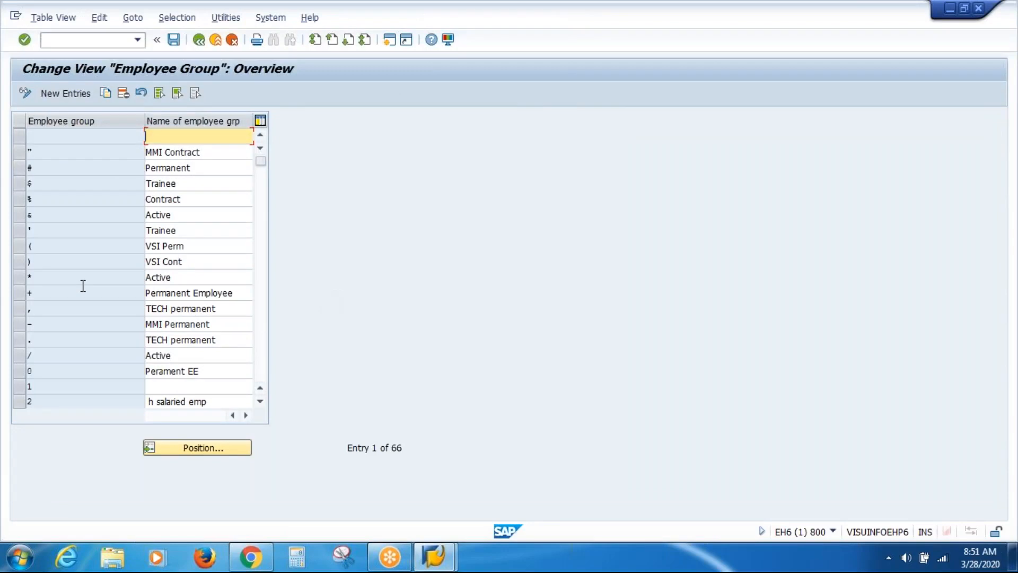
pyautogui.click(20, 139)
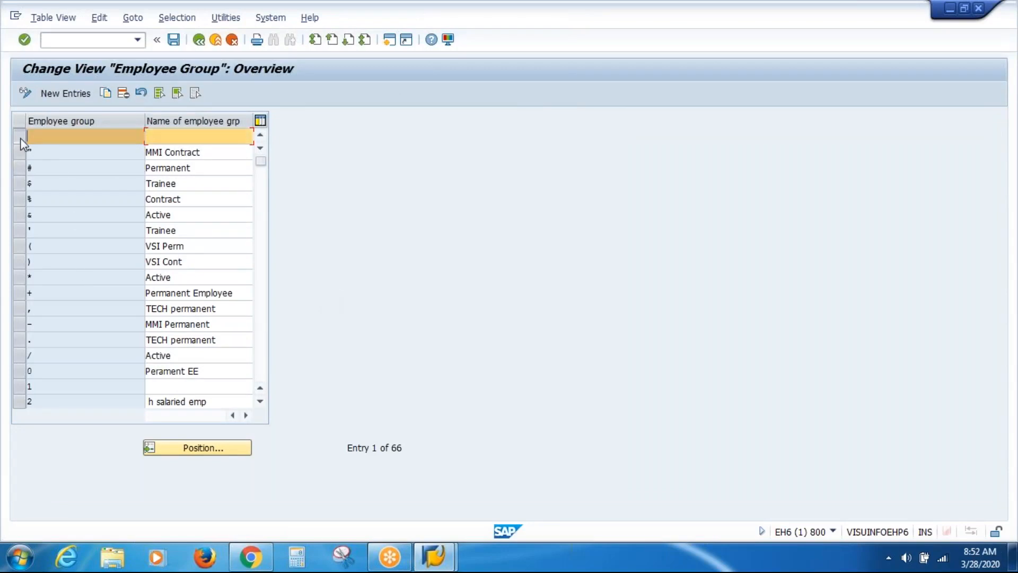
pyautogui.click(124, 99)
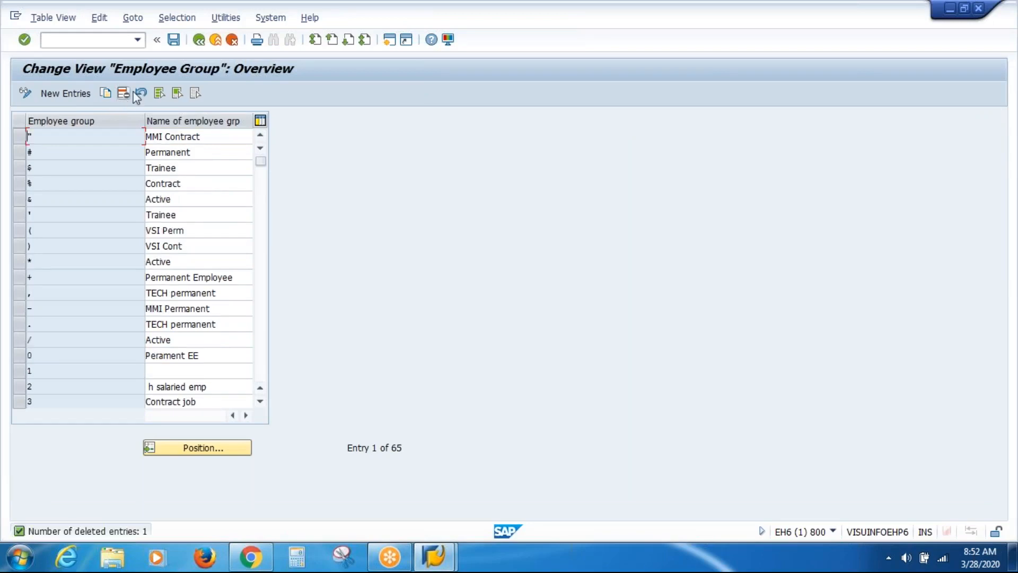
pyautogui.click(175, 42)
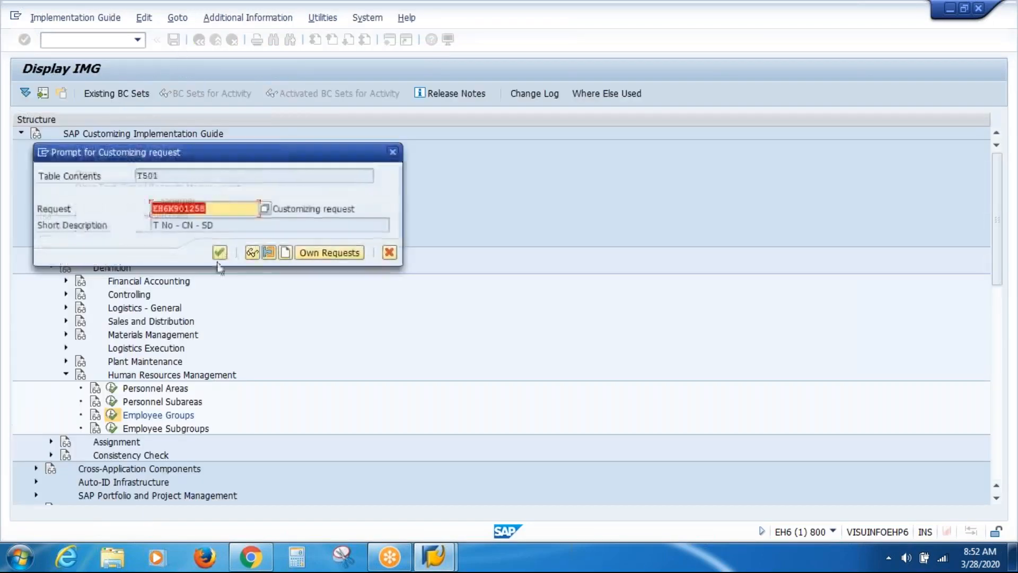
pyautogui.click(219, 253)
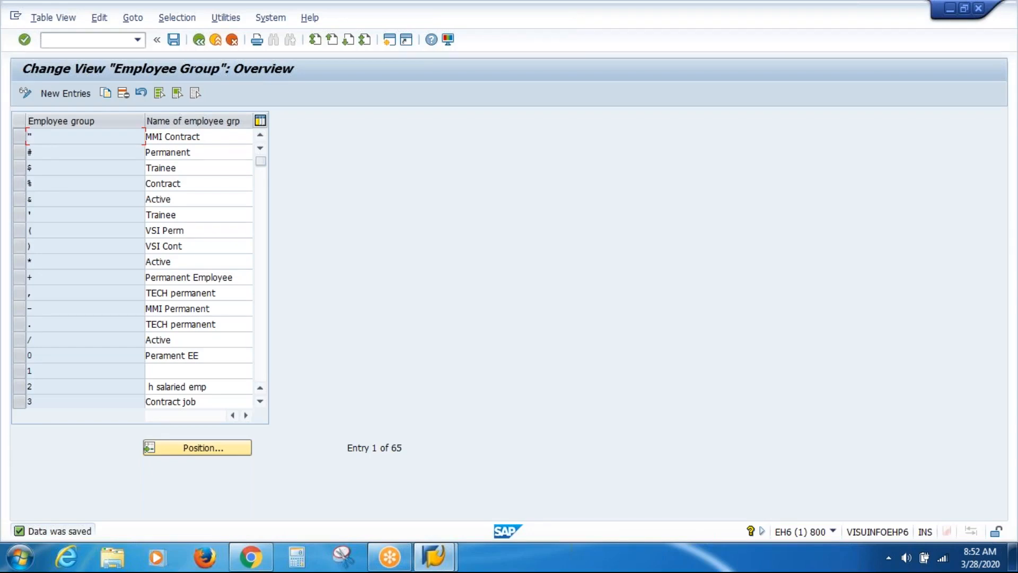
# Select the '#' Permanent and '%' Contract employee group rows and check their codes
pyautogui.click(22, 151)
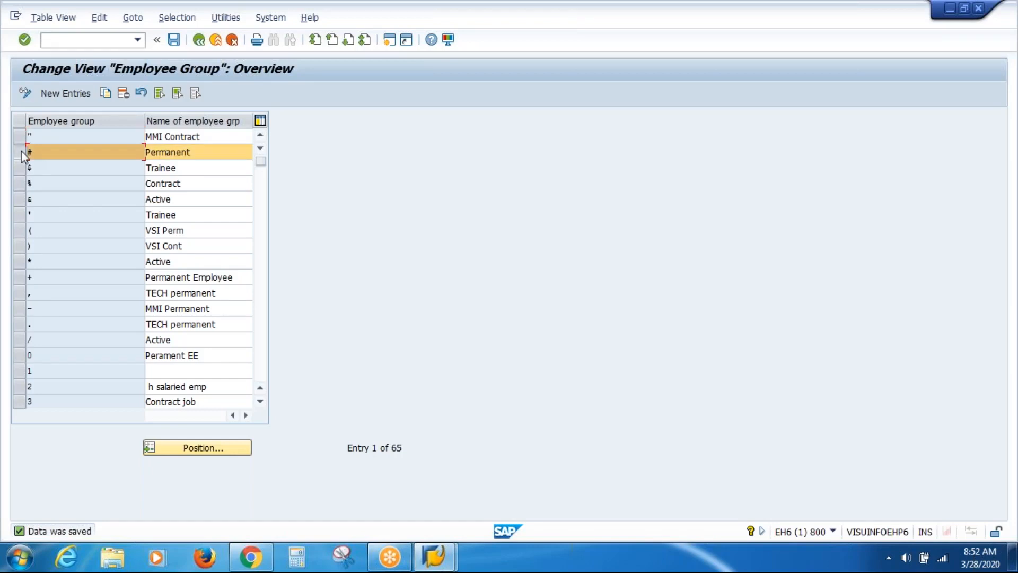
pyautogui.click(21, 184)
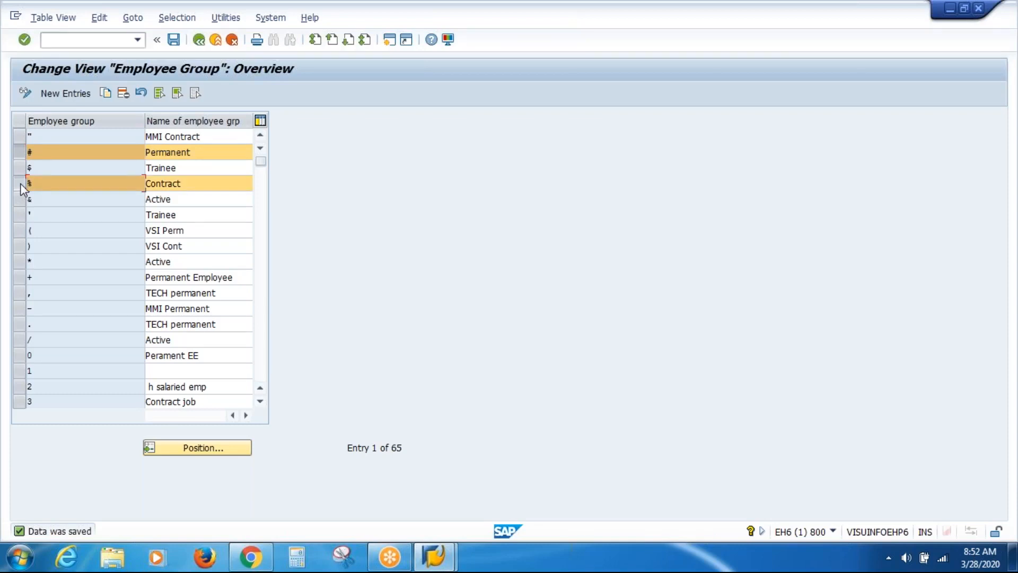
pyautogui.click(20, 183)
pyautogui.click(20, 182)
pyautogui.click(38, 152)
pyautogui.click(33, 184)
# Return to the IMG and open Define employee subgroup under Employee Subgroups
pyautogui.click(200, 45)
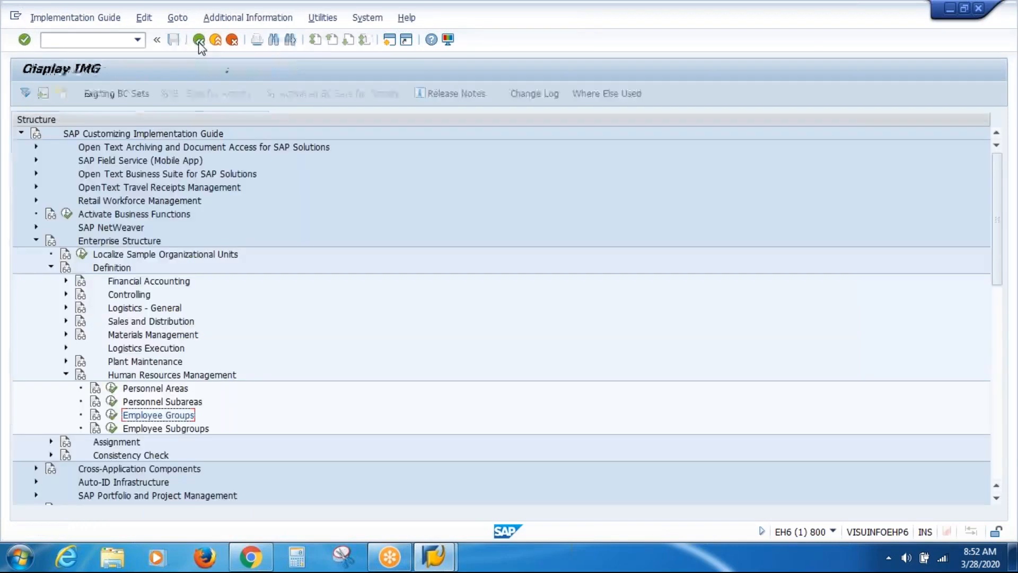
pyautogui.click(145, 428)
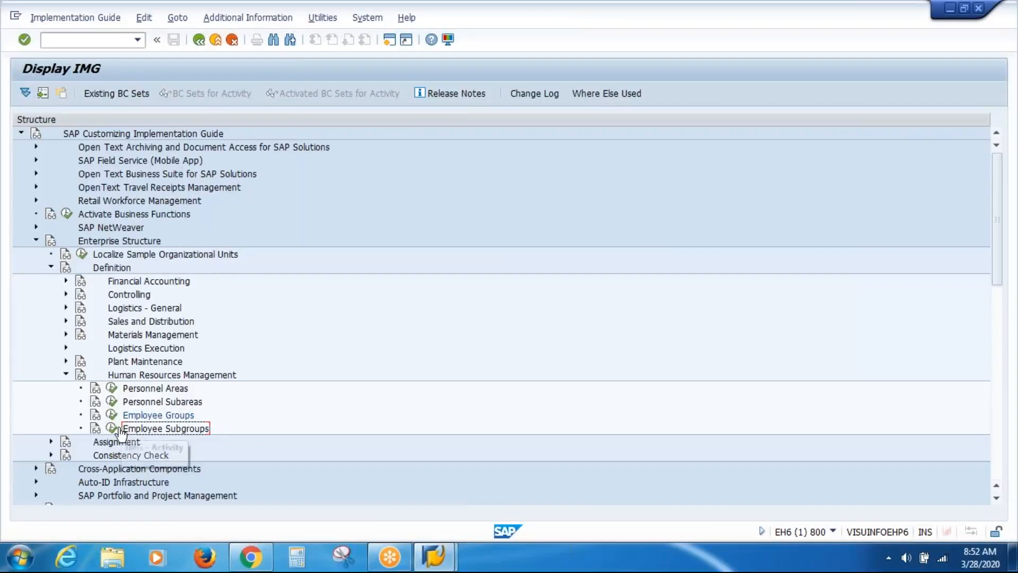
pyautogui.click(112, 428)
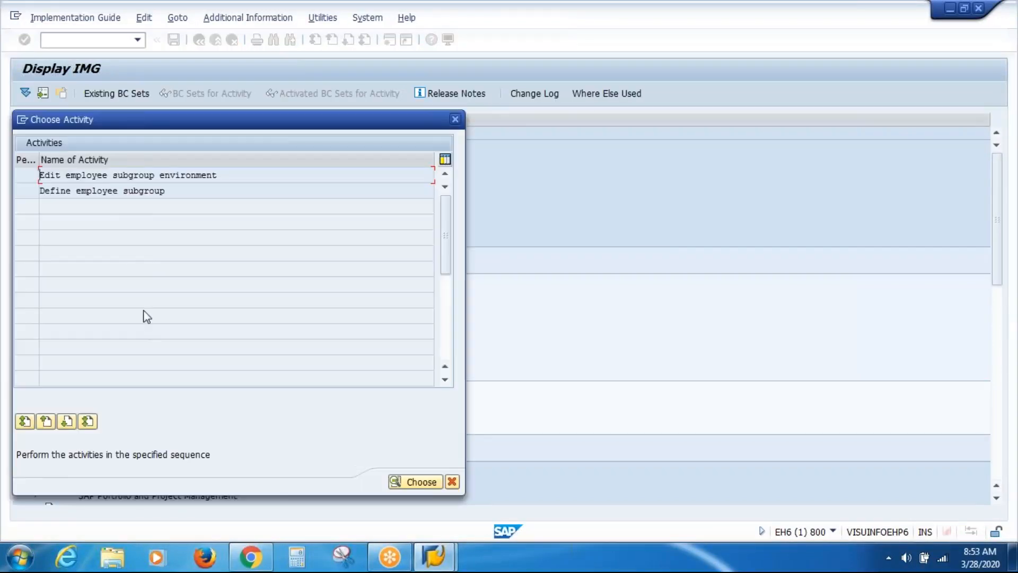
pyautogui.doubleClick(101, 192)
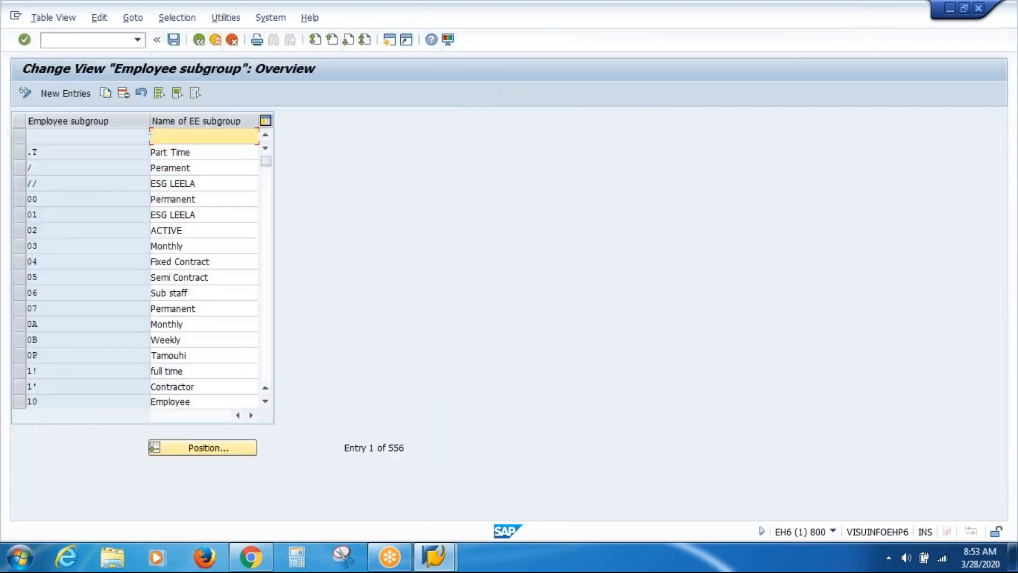
# Scroll to the end of the subgroup table to review codes ZJ through ZN
pyautogui.click(65, 235)
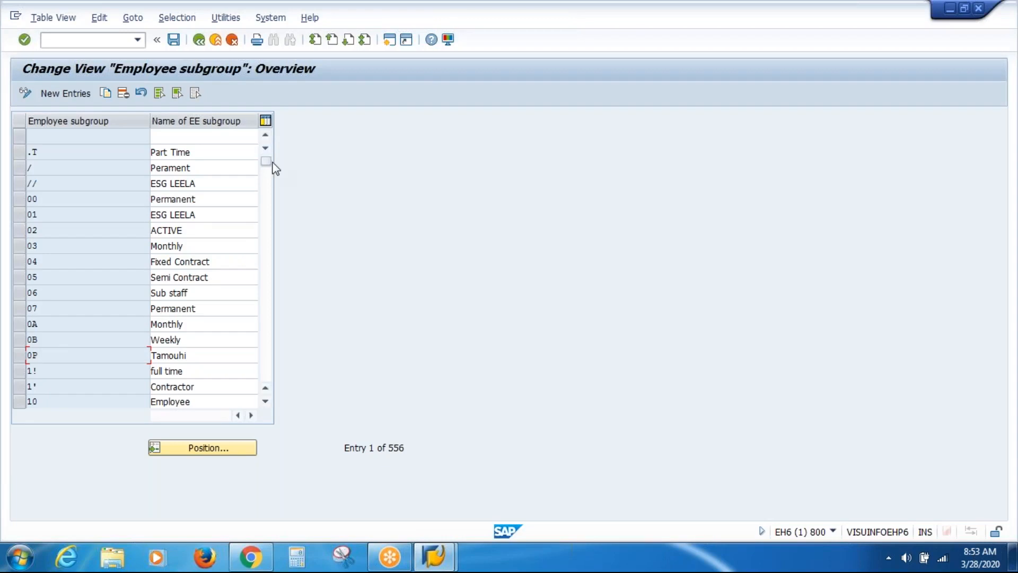
pyautogui.moveTo(268, 162); pyautogui.dragTo(272, 364)
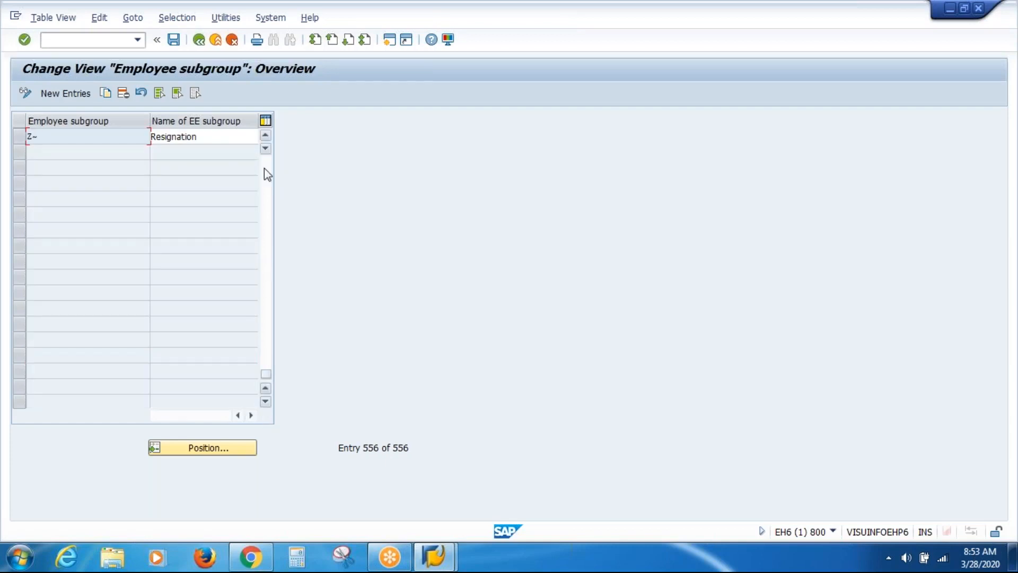
pyautogui.click(266, 135)
pyautogui.click(266, 136)
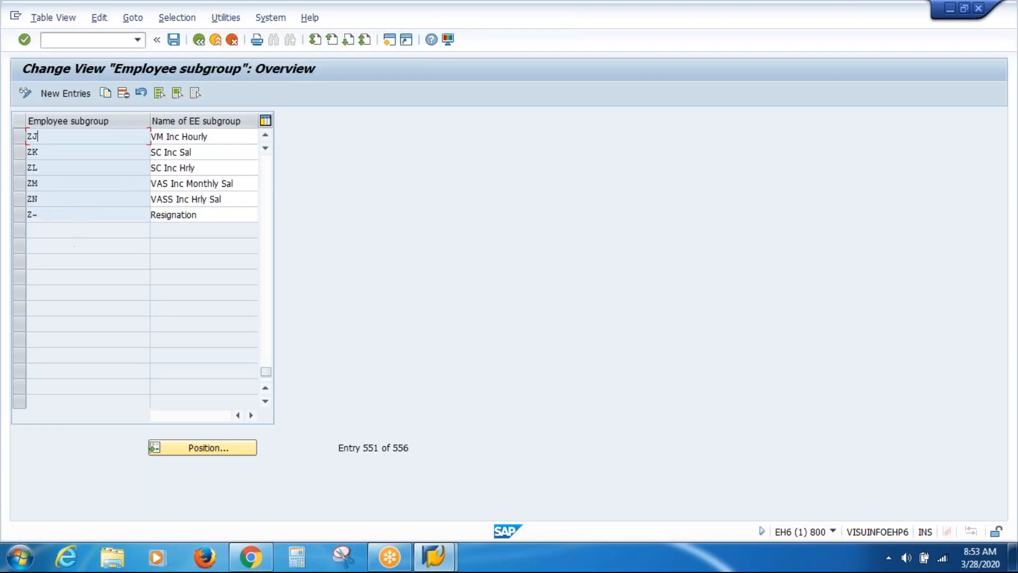
# Create new entries ZO 'ASV Inc Monthly' and ZP 'ASV Inc Hourly', save, and leave the screen
pyautogui.click(66, 93)
pyautogui.write('ZO')
pyautogui.press('Down')
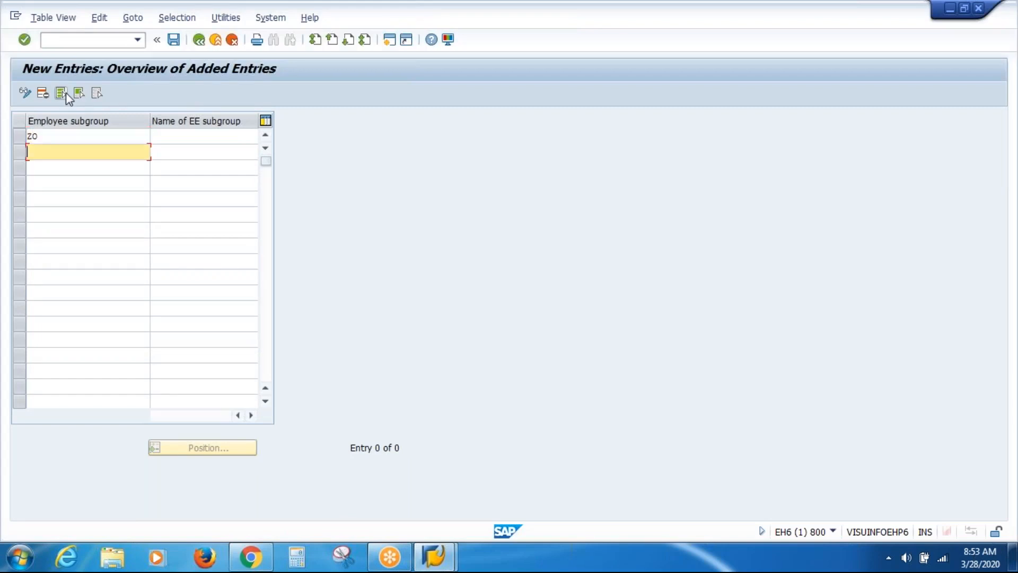
pyautogui.write('ZP')
pyautogui.click(169, 138)
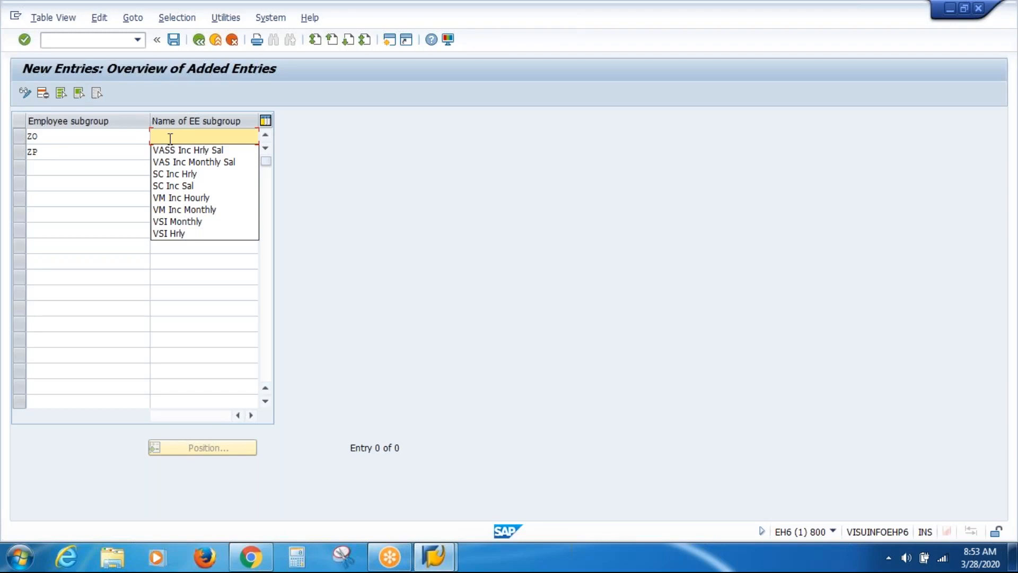
pyautogui.write('AS')
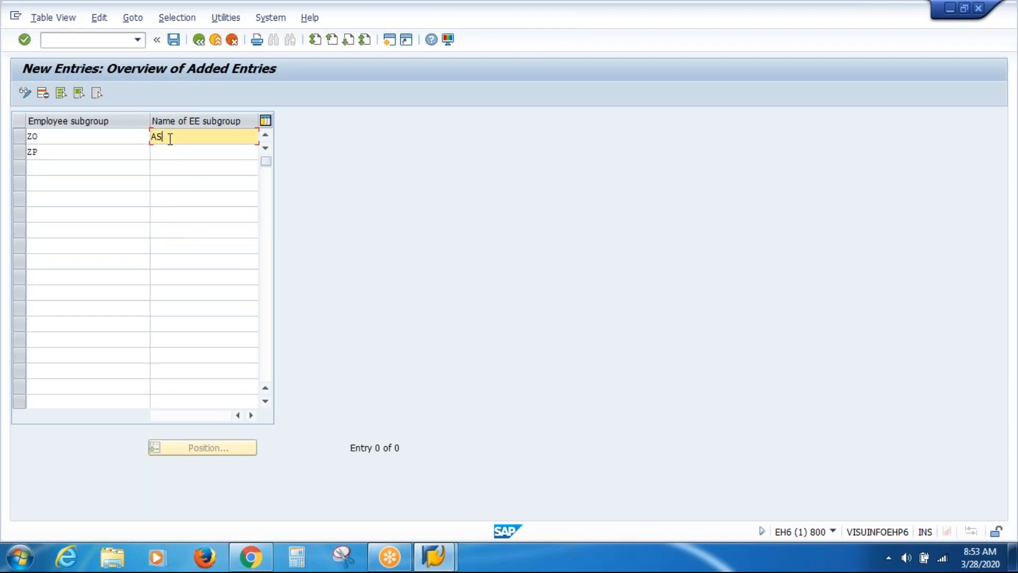
pyautogui.write('V Inc Monthly')
pyautogui.press('Down')
pyautogui.write('ASV Inc ')
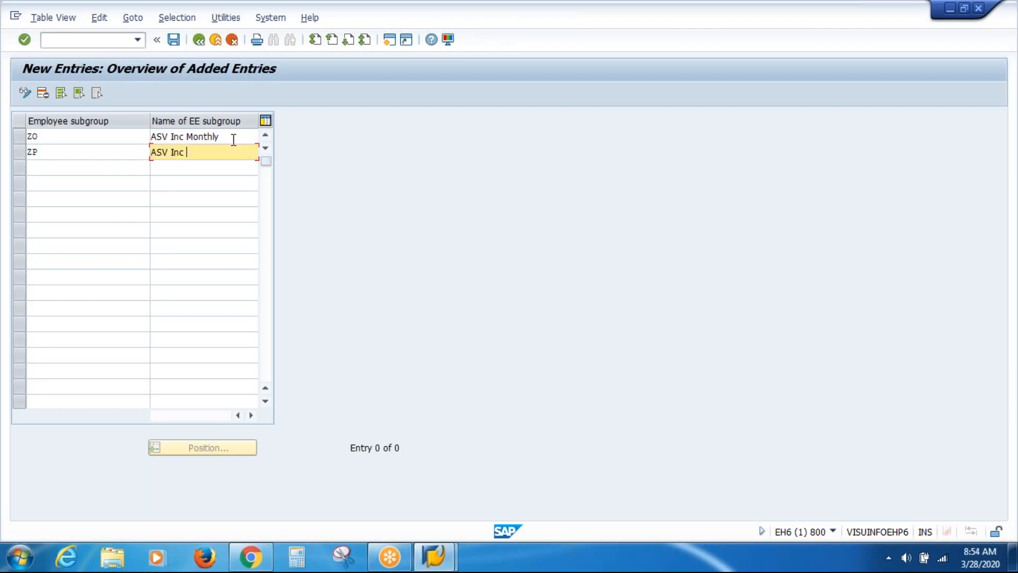
pyautogui.write('Hourly')
pyautogui.press('Return')
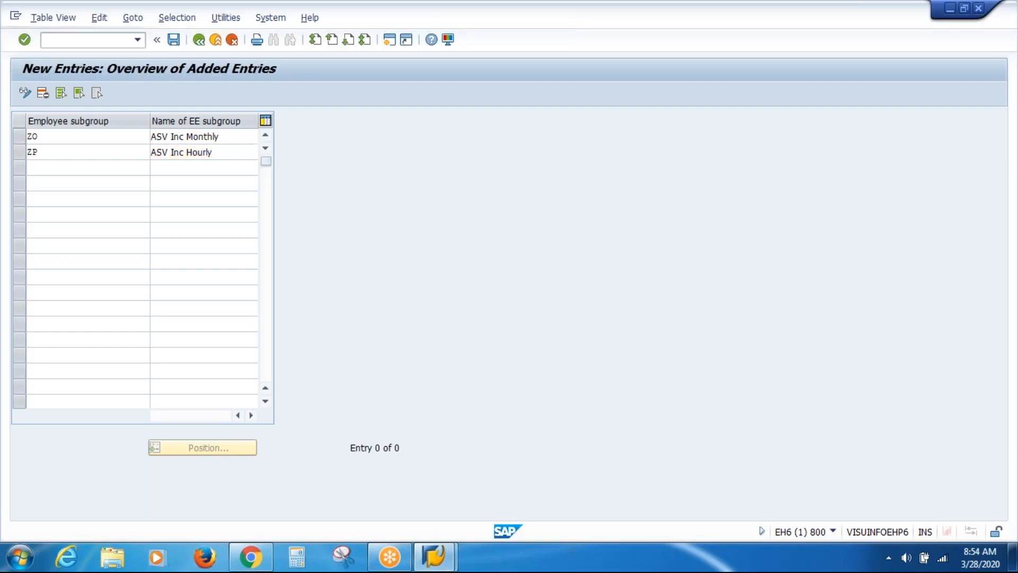
pyautogui.hotkey('ctrl', 's')
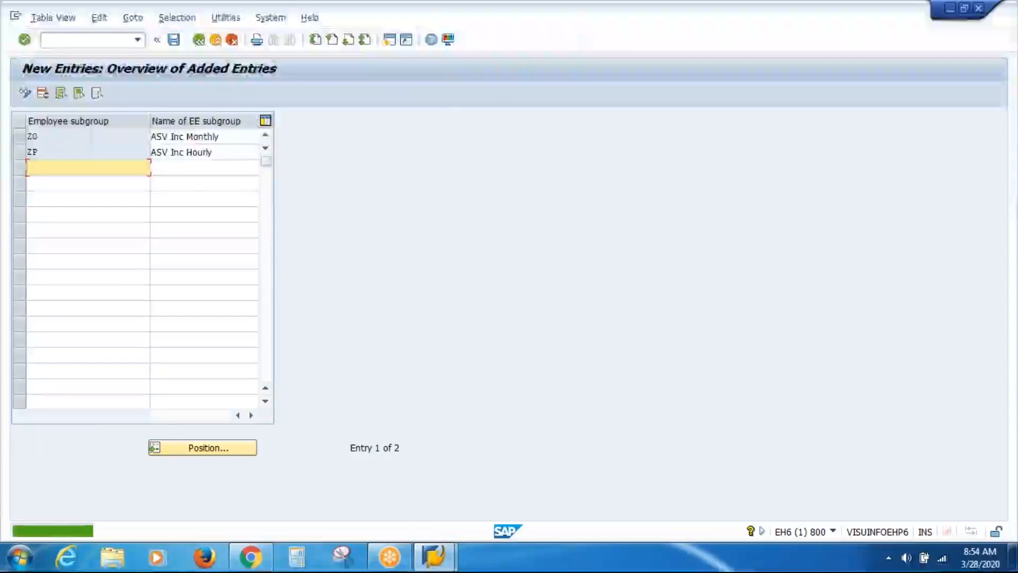
pyautogui.press('F3')
pyautogui.press('F3')
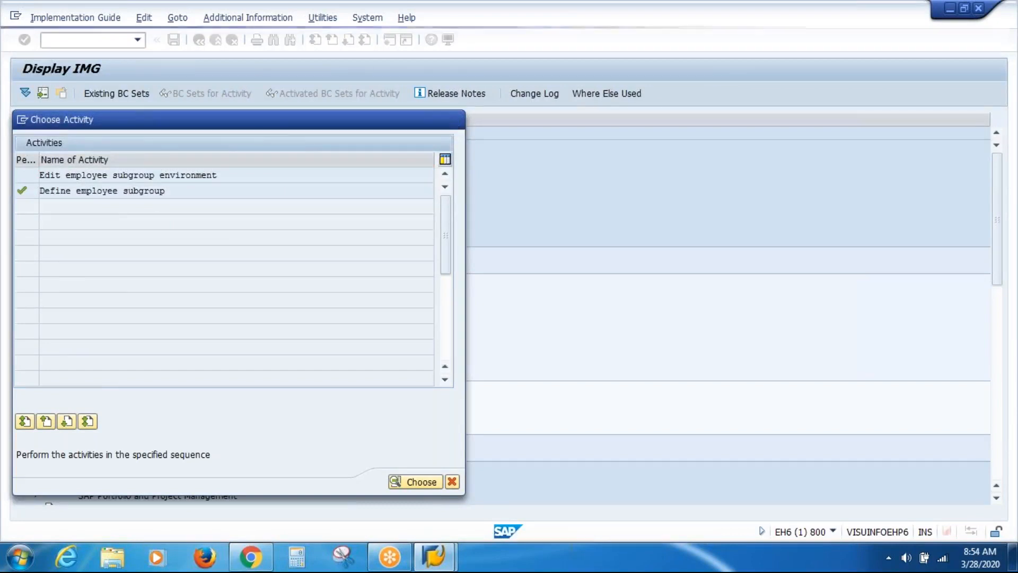
# Expand Enterprise Structure > Assignment > Human Resources Management and run 'Assign employee subgroup to employee group'
pyautogui.click(455, 122)
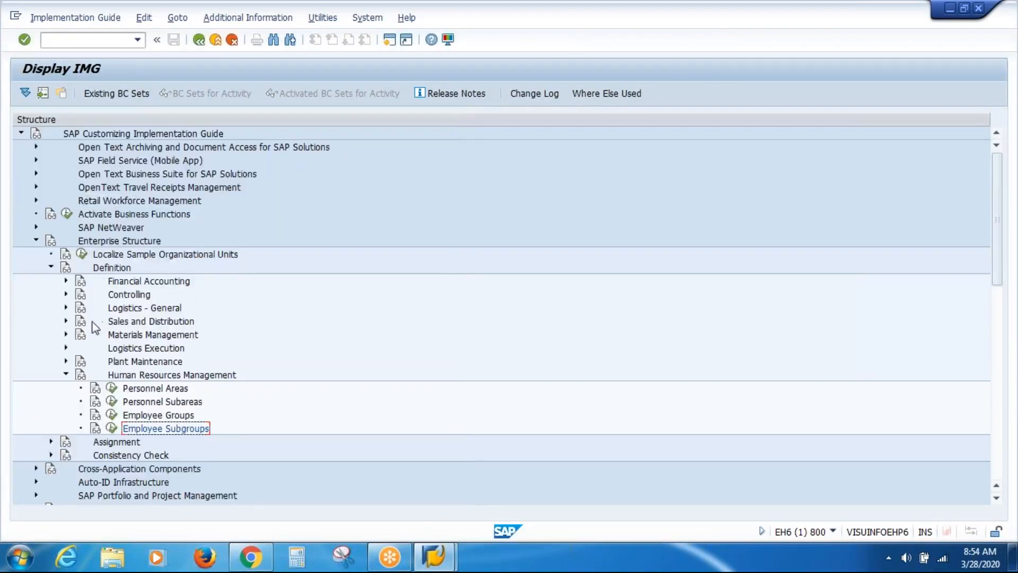
pyautogui.click(64, 375)
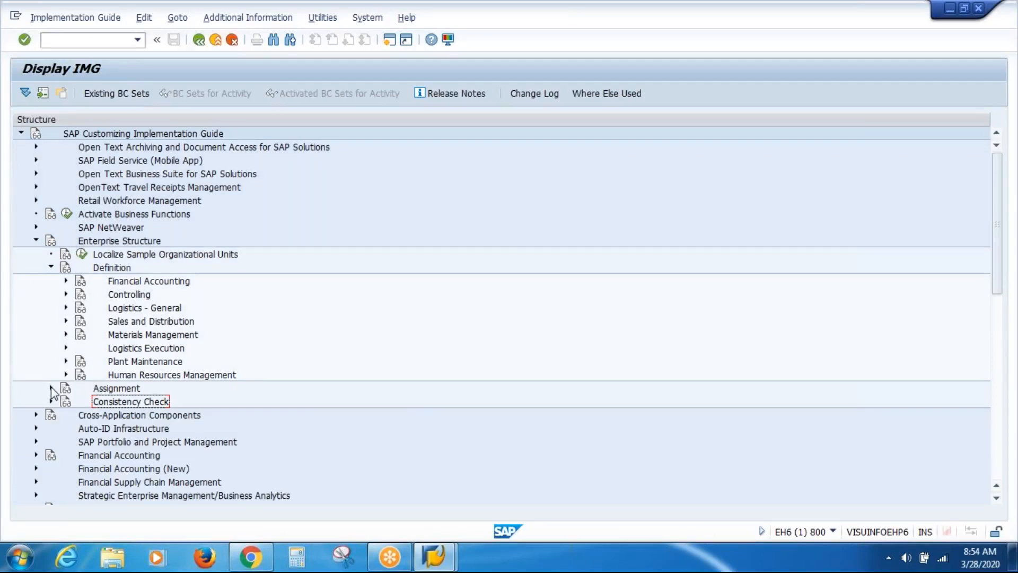
pyautogui.click(51, 389)
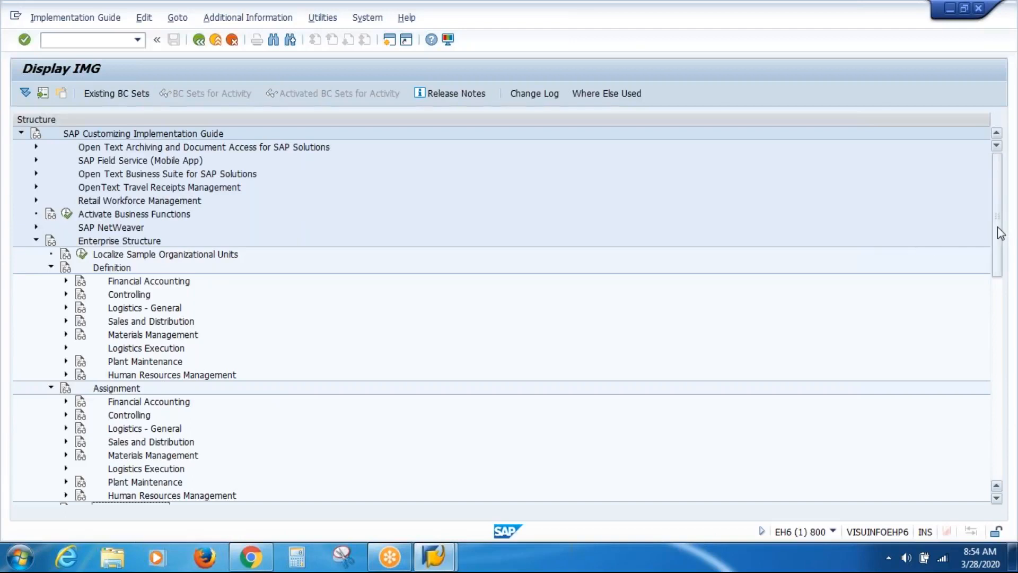
pyautogui.moveTo(997, 234); pyautogui.dragTo(997, 305)
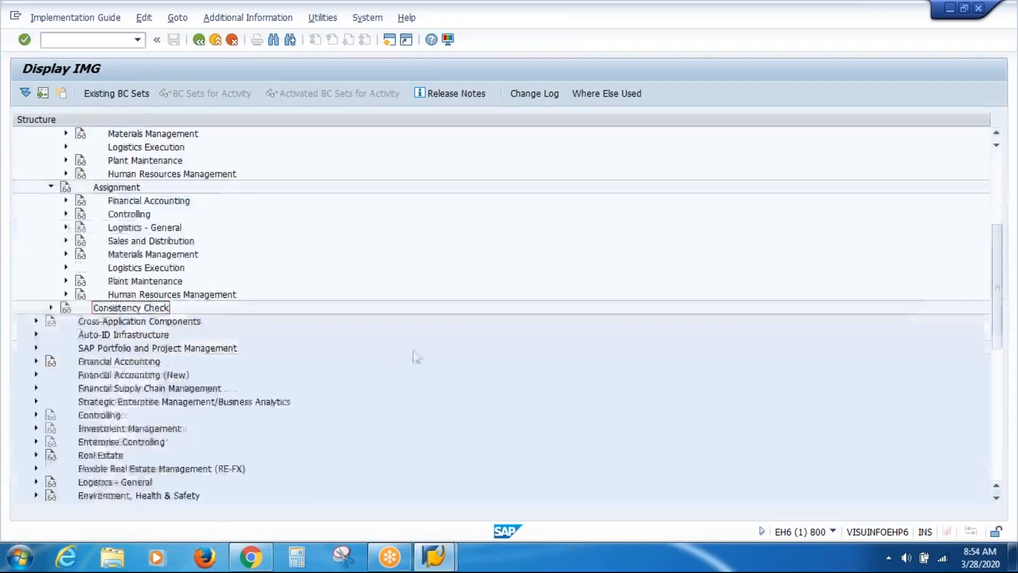
pyautogui.click(65, 294)
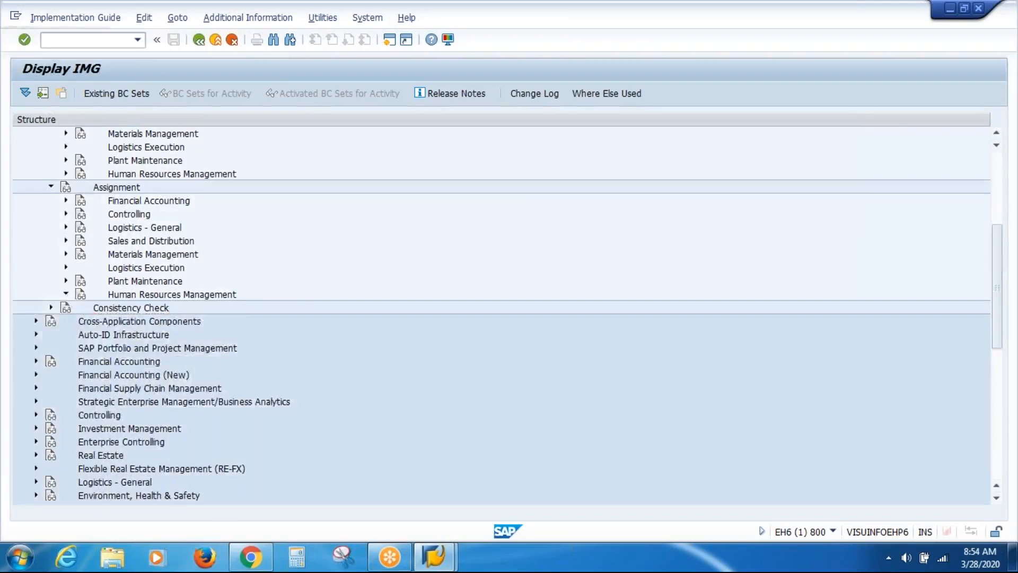
pyautogui.click(112, 321)
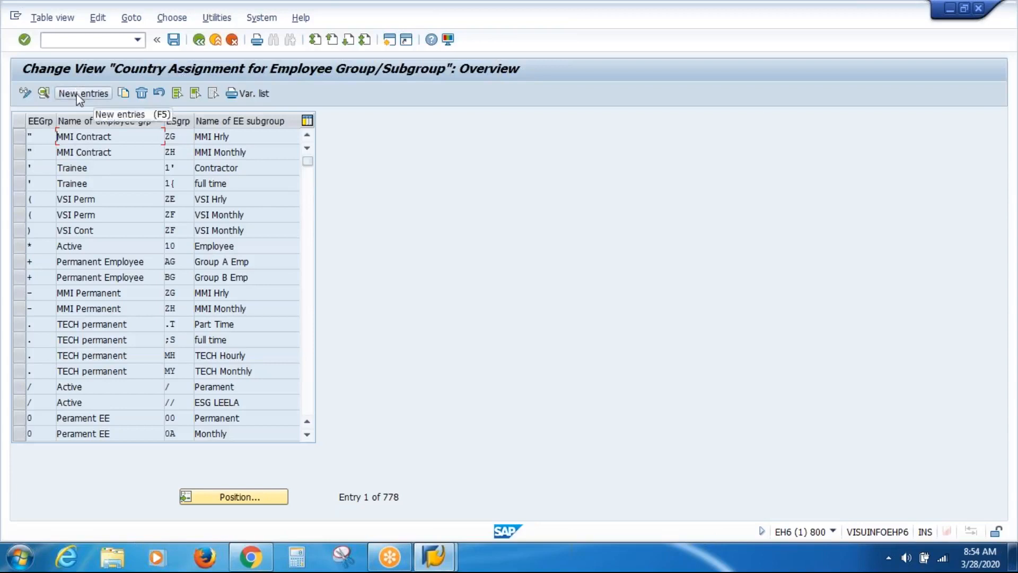
# Allow employee group # with subgroup ZO for 10 USA and save under the customizing request
pyautogui.click(76, 93)
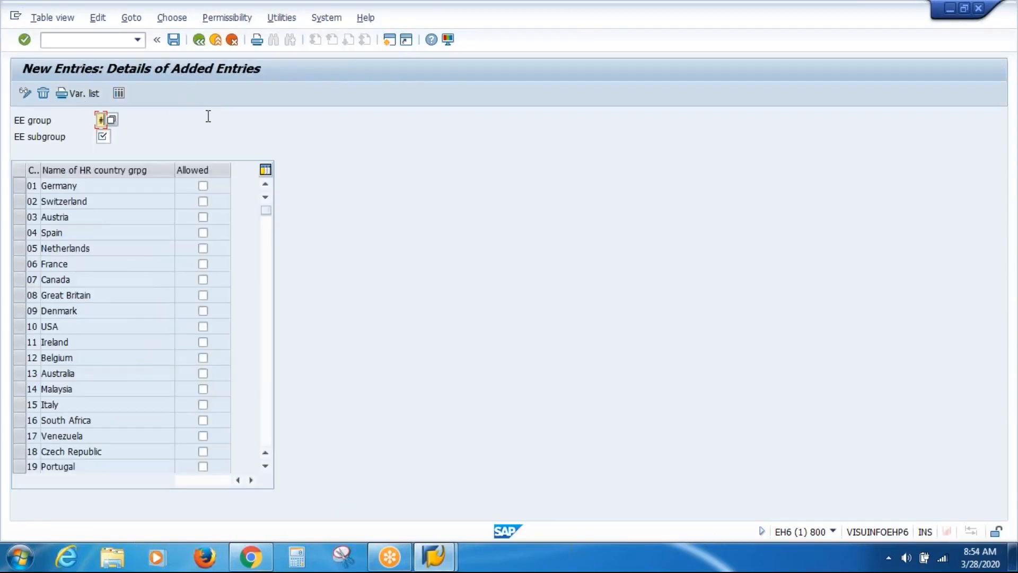
pyautogui.press('Tab')
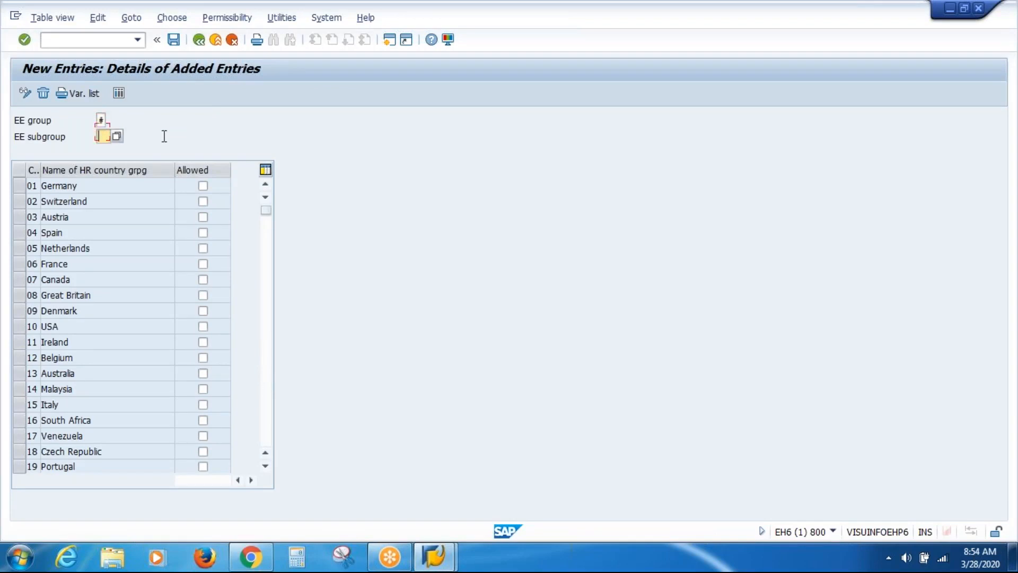
pyautogui.write('ZO')
pyautogui.click(203, 326)
pyautogui.click(172, 46)
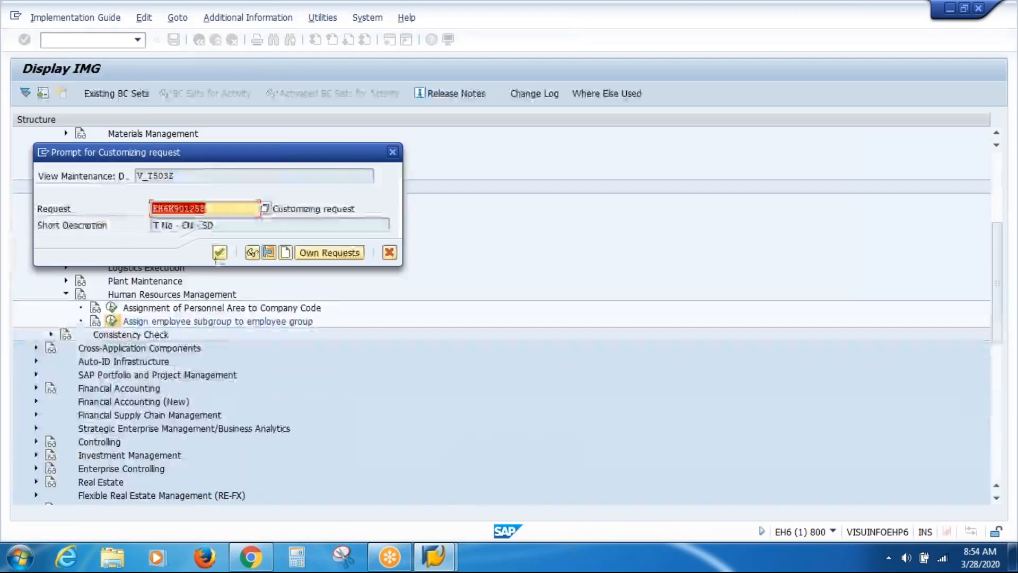
pyautogui.click(218, 253)
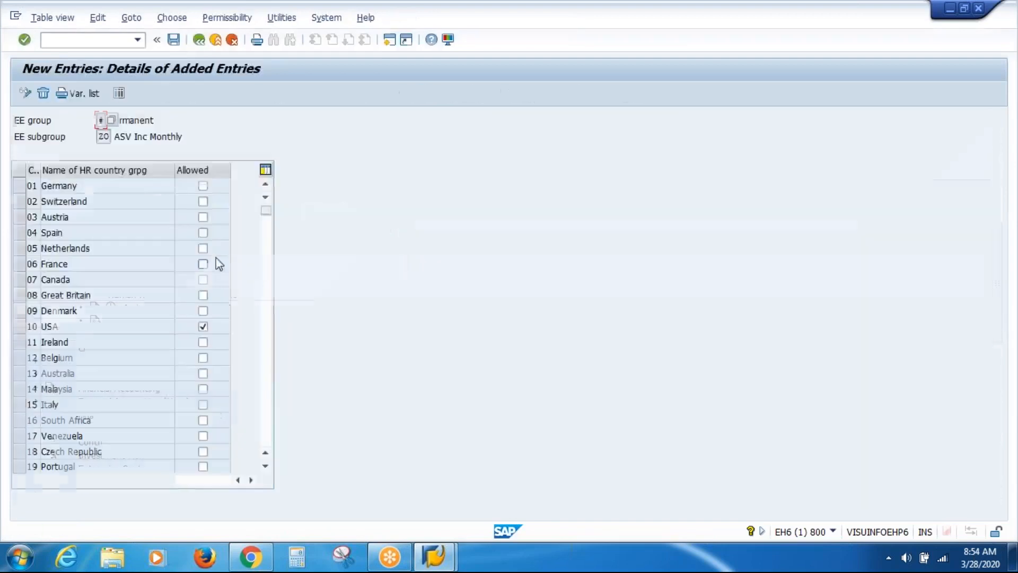
pyautogui.click(196, 42)
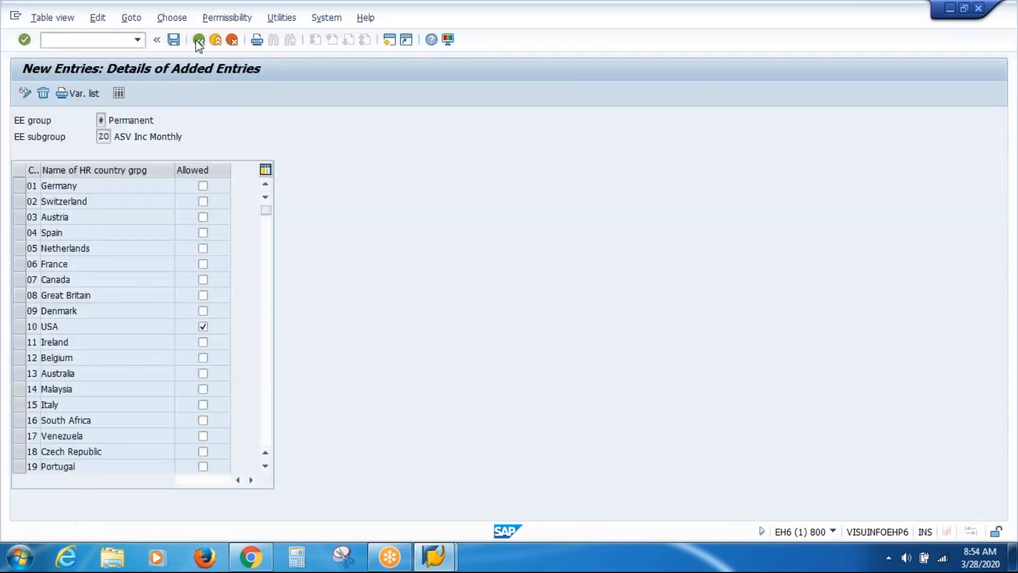
# Add and save the # / ZP assignment, allowed for 10 USA
pyautogui.click(101, 94)
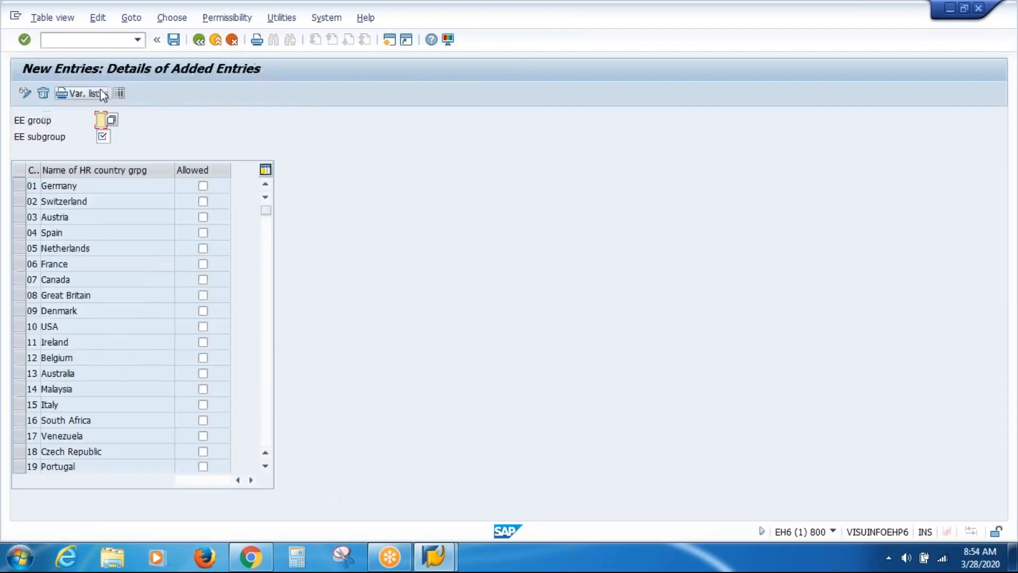
pyautogui.press('Down')
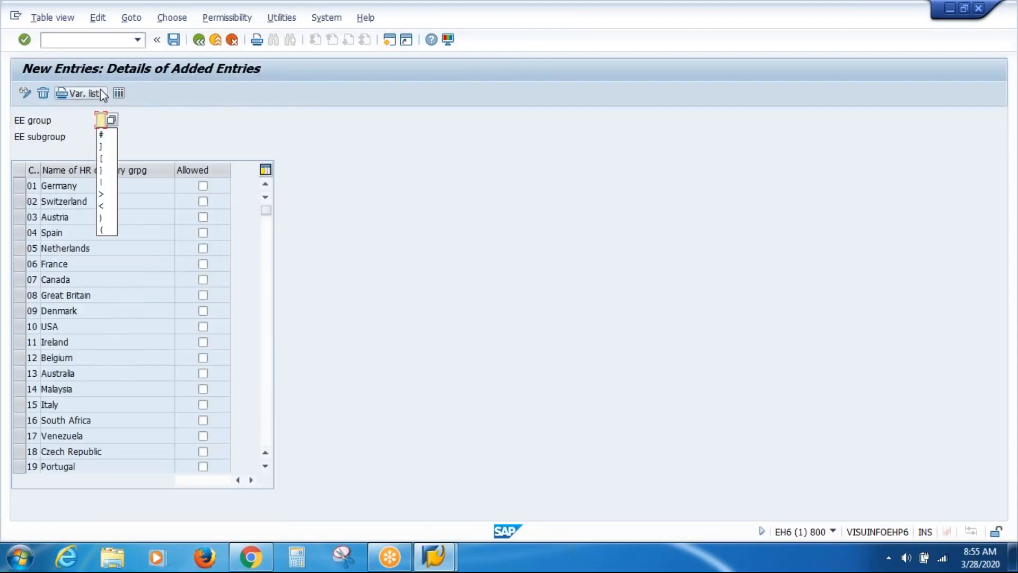
pyautogui.press('Down')
pyautogui.press('Return')
pyautogui.press('Tab')
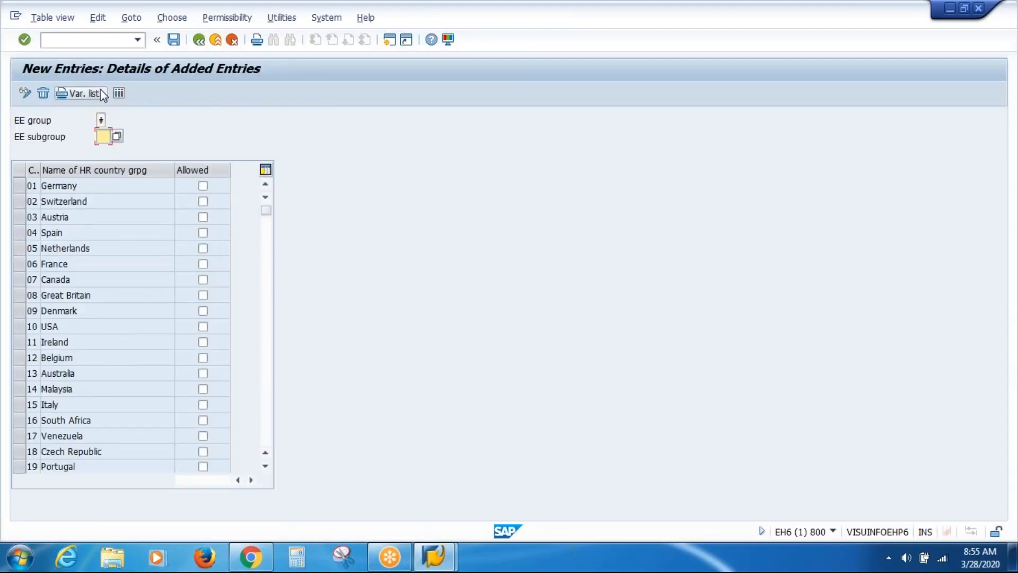
pyautogui.write('ZP')
pyautogui.click(202, 327)
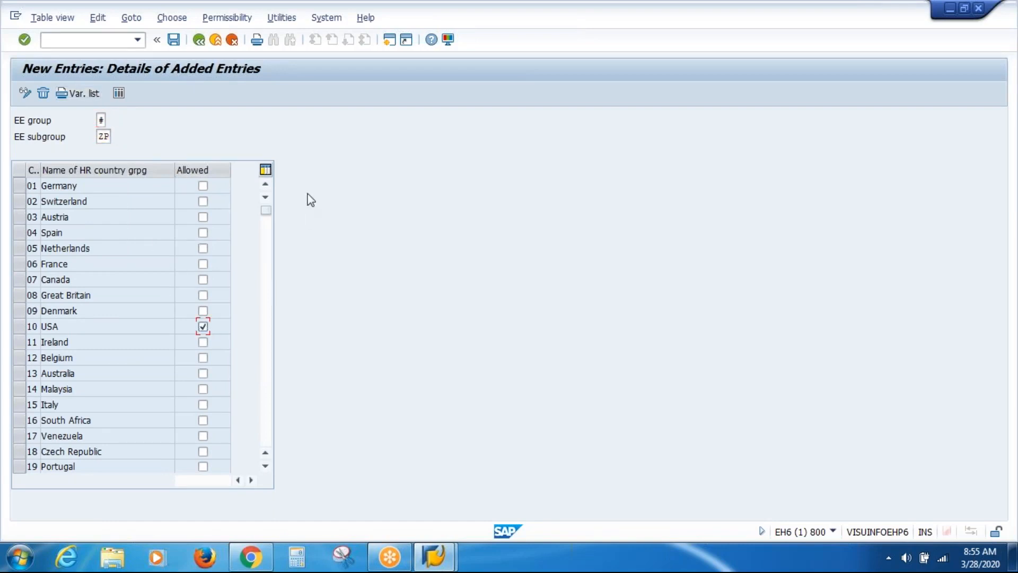
pyautogui.click(178, 43)
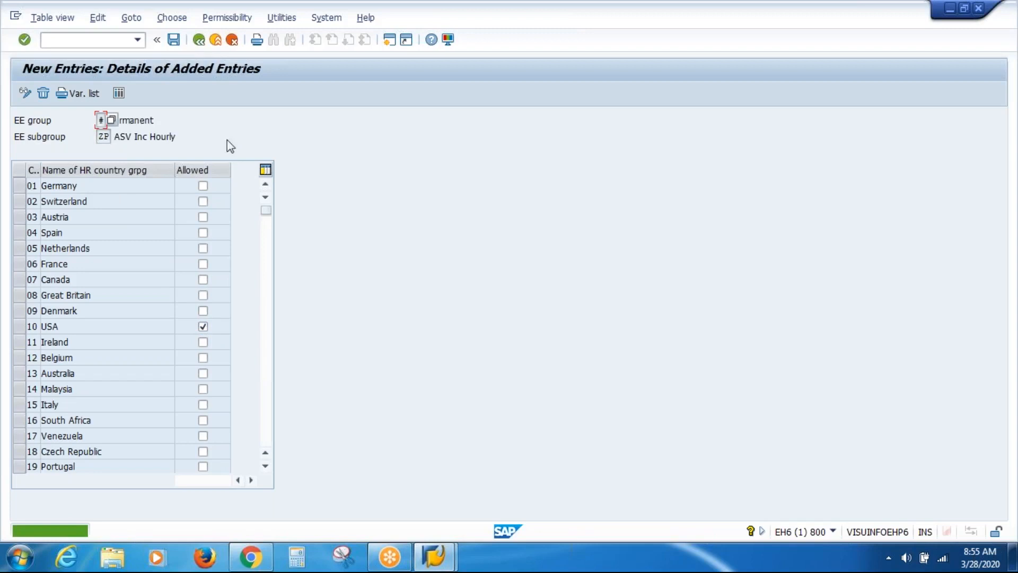
pyautogui.click(199, 40)
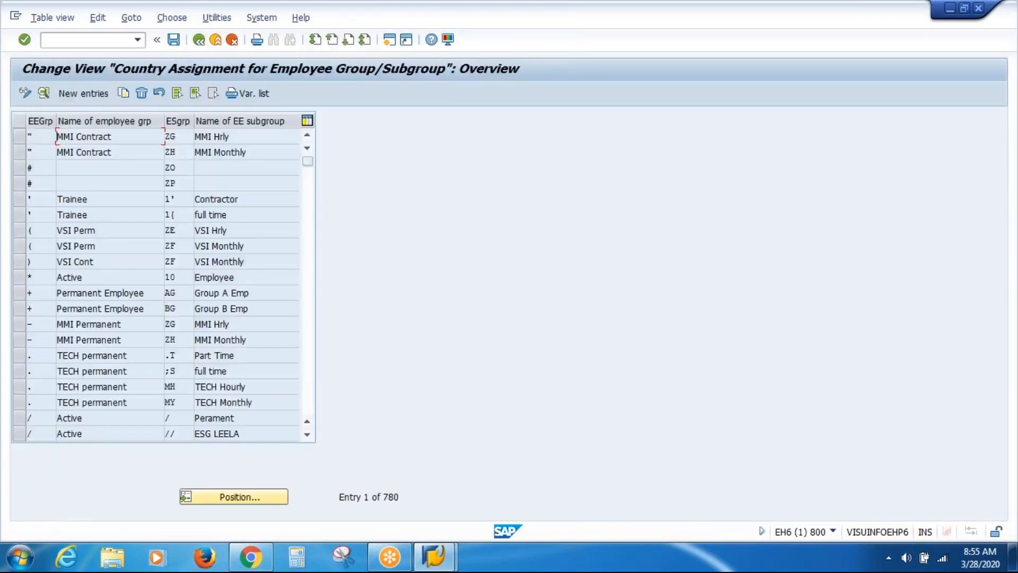
# Add and save the % / ZO assignment, allowed for 10 USA
pyautogui.click(90, 94)
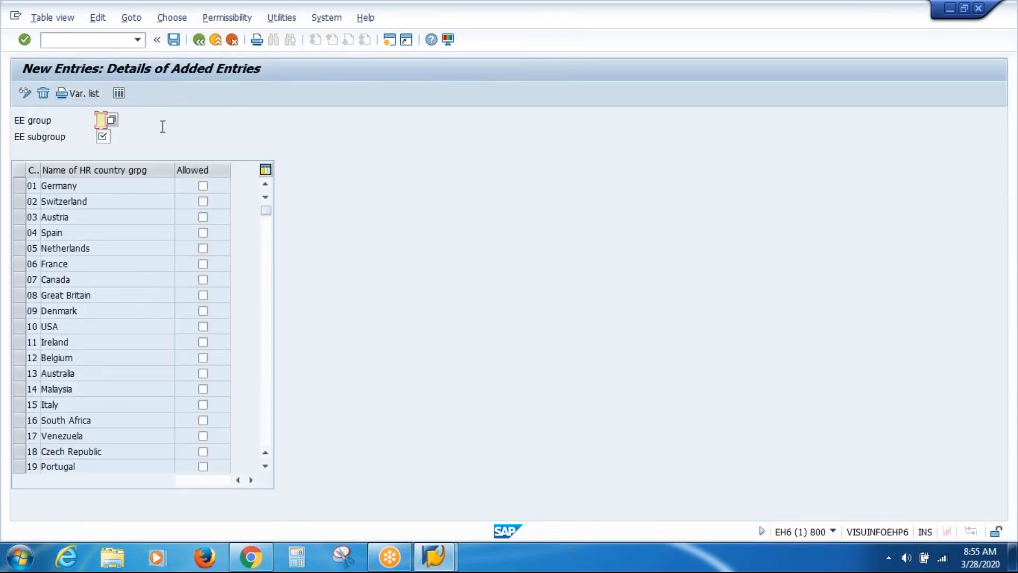
pyautogui.write('S')
pyautogui.press('Tab')
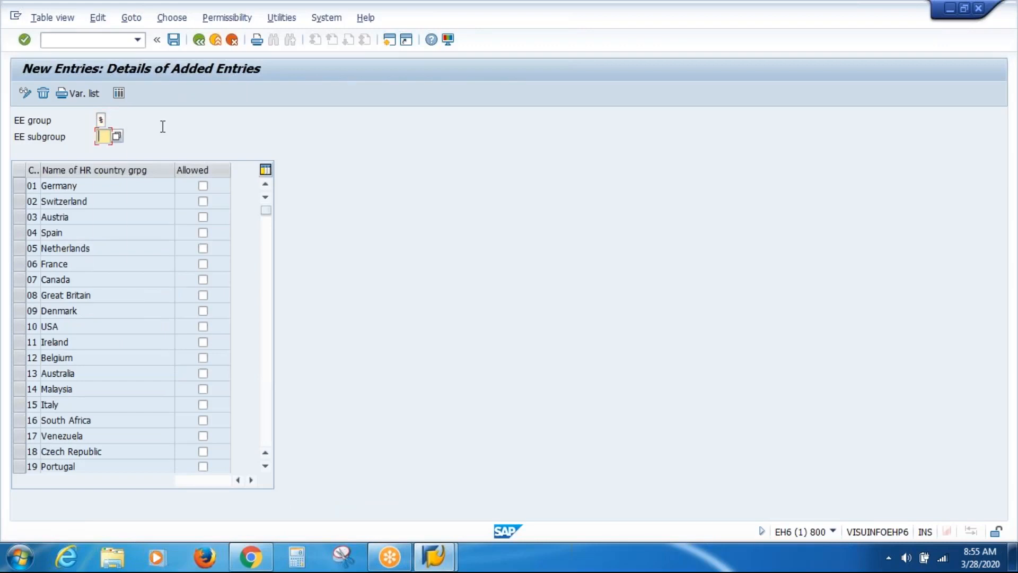
pyautogui.press('Down')
pyautogui.press('Down')
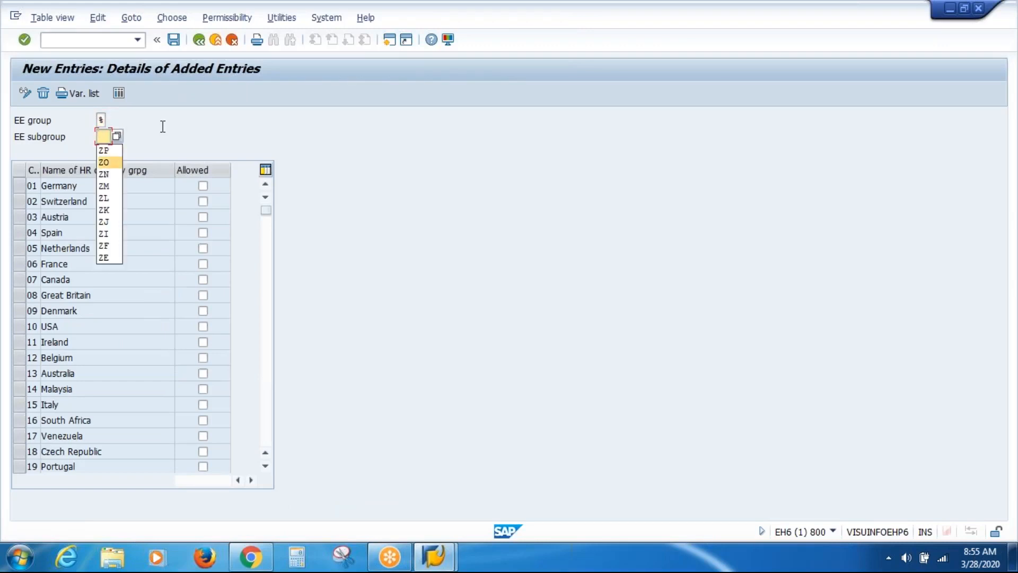
pyautogui.press('Return')
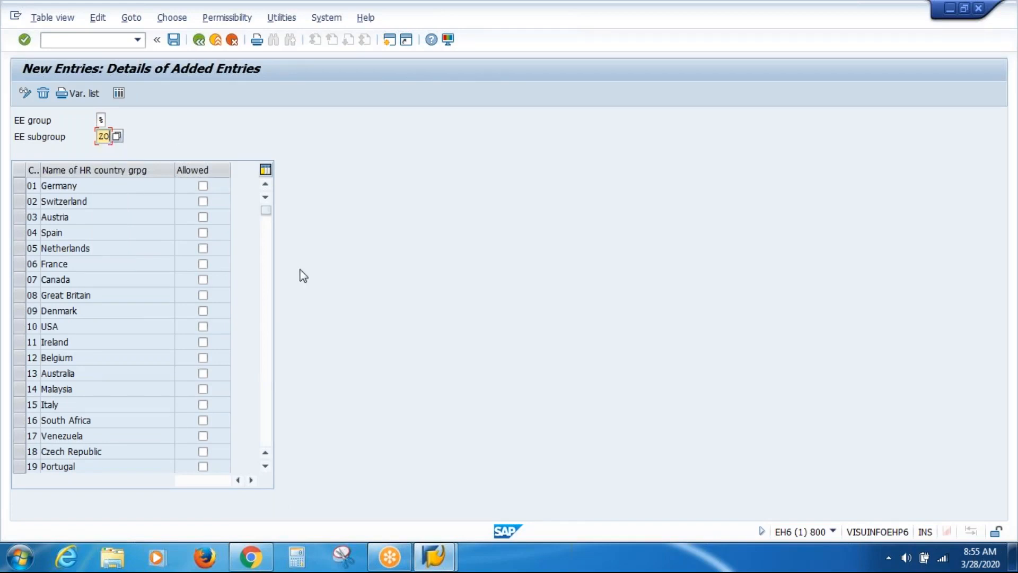
pyautogui.click(203, 327)
pyautogui.click(175, 40)
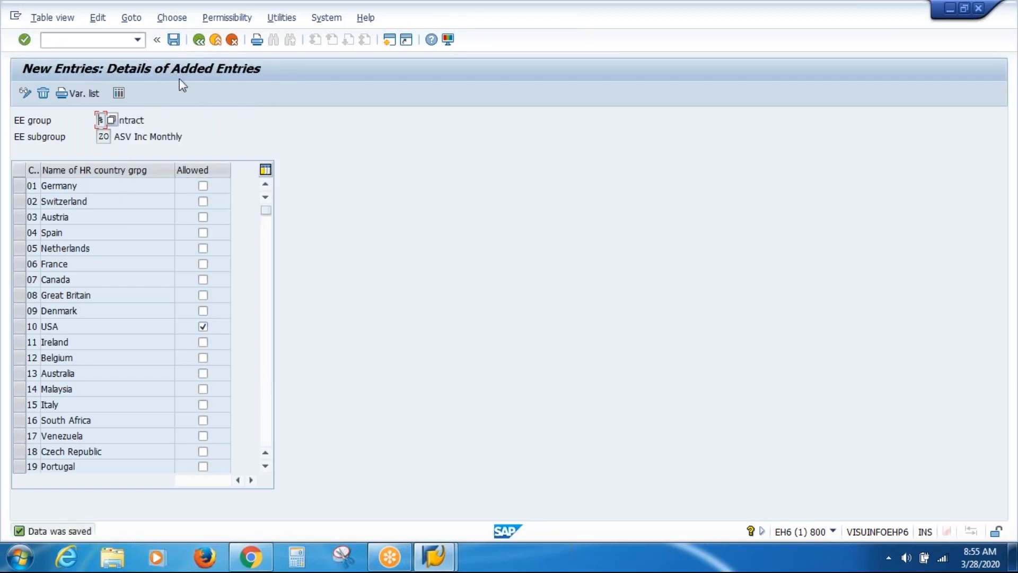
pyautogui.click(200, 42)
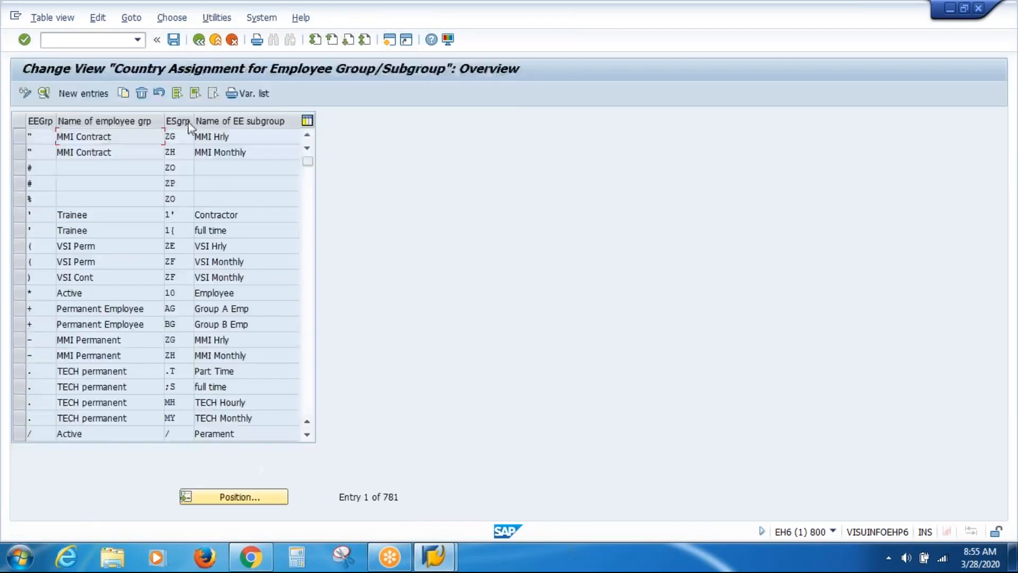
# Add and save the % / ZP assignment for 10 USA, then return to the IMG tree
pyautogui.click(88, 91)
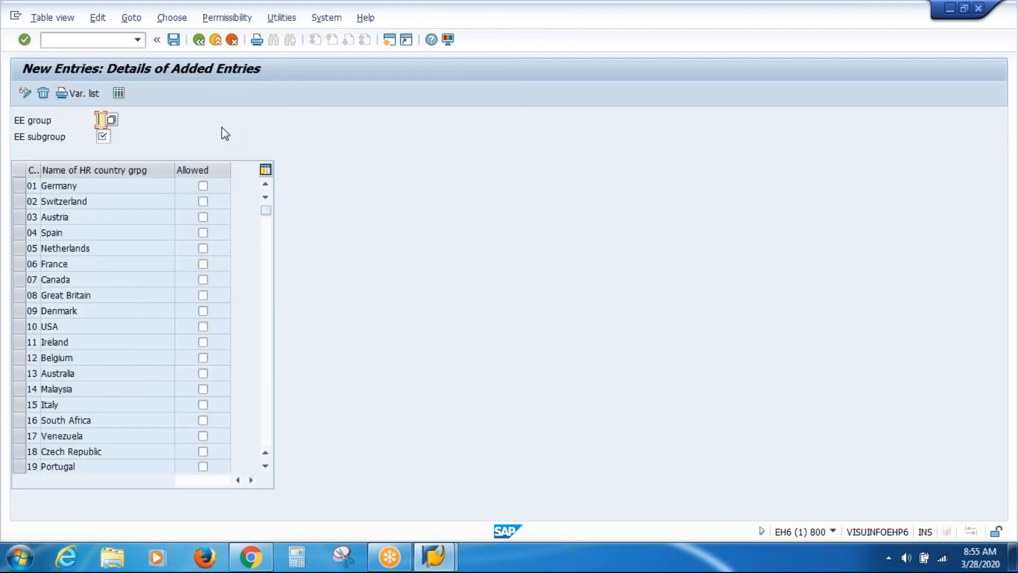
pyautogui.press('BackSpace')
pyautogui.press('Down')
pyautogui.press('Return')
pyautogui.click(106, 137)
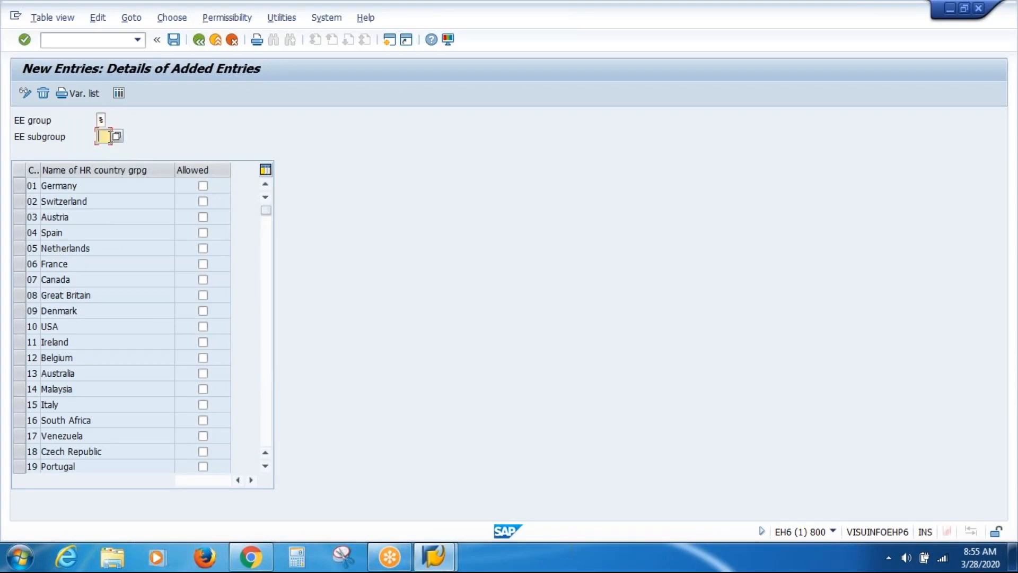
pyautogui.click(98, 136)
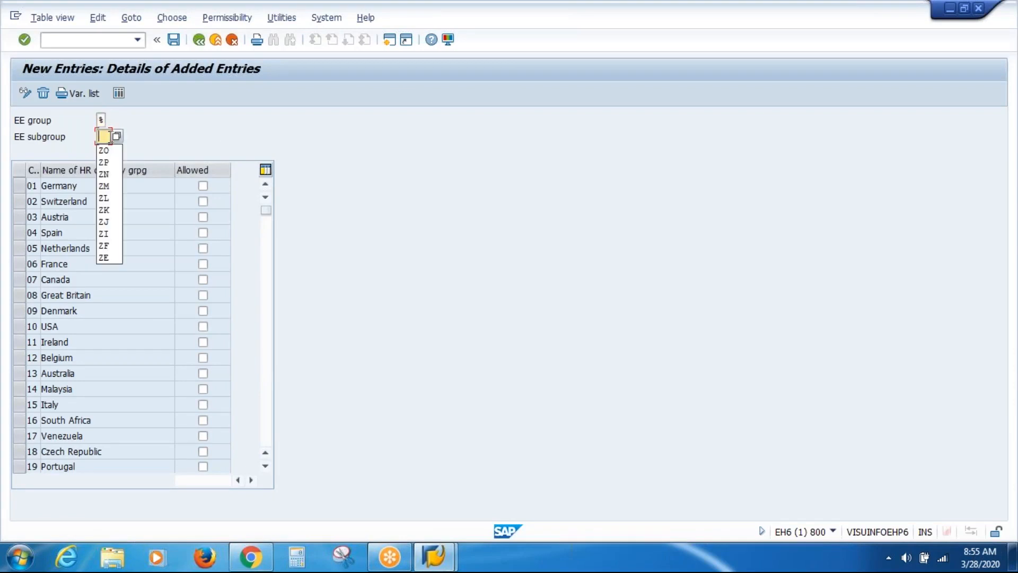
pyautogui.press('Down')
pyautogui.press('Down')
pyautogui.press('Return')
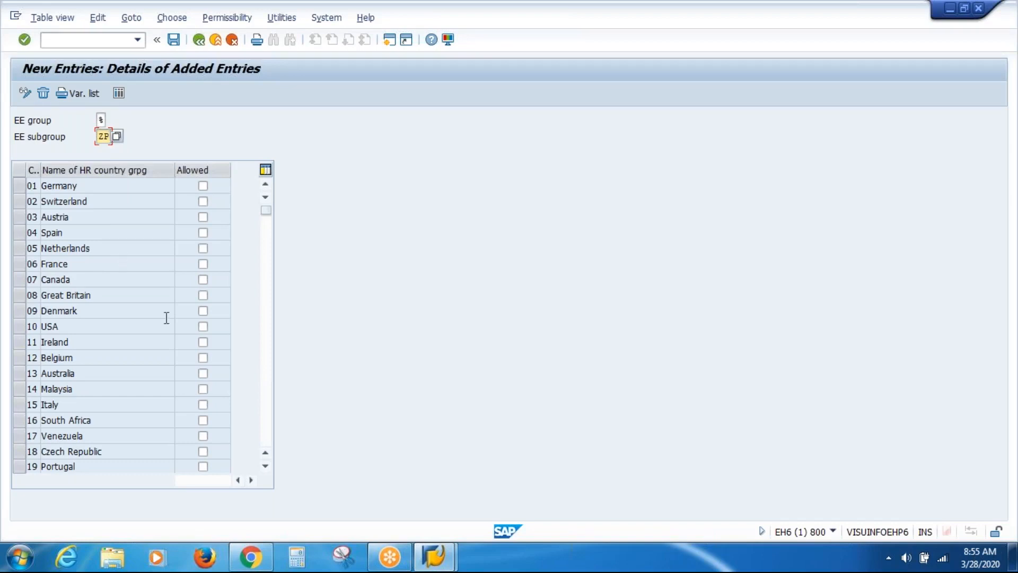
pyautogui.click(203, 326)
pyautogui.click(175, 43)
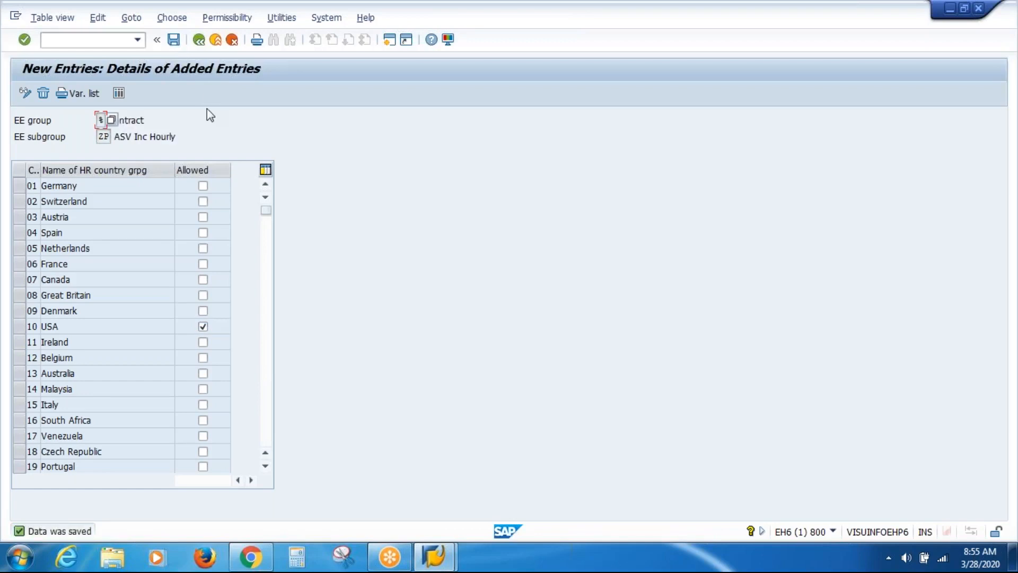
pyautogui.click(198, 42)
pyautogui.click(197, 41)
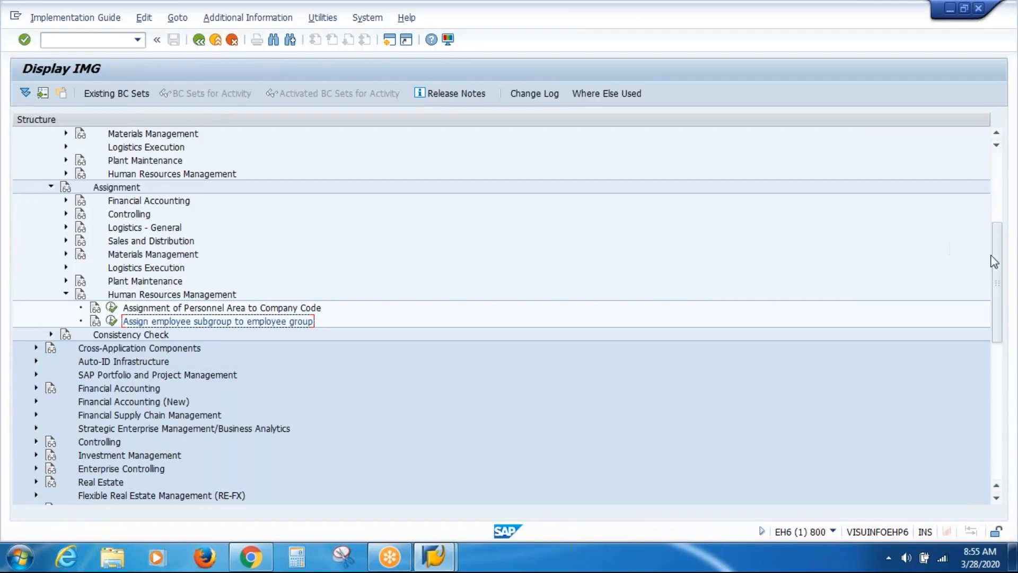
# Expand Personnel Administration > Organizational Data > Organizational Assignment and run Define employee attributes for country grouping 10
pyautogui.moveTo(1000, 283); pyautogui.dragTo(997, 384)
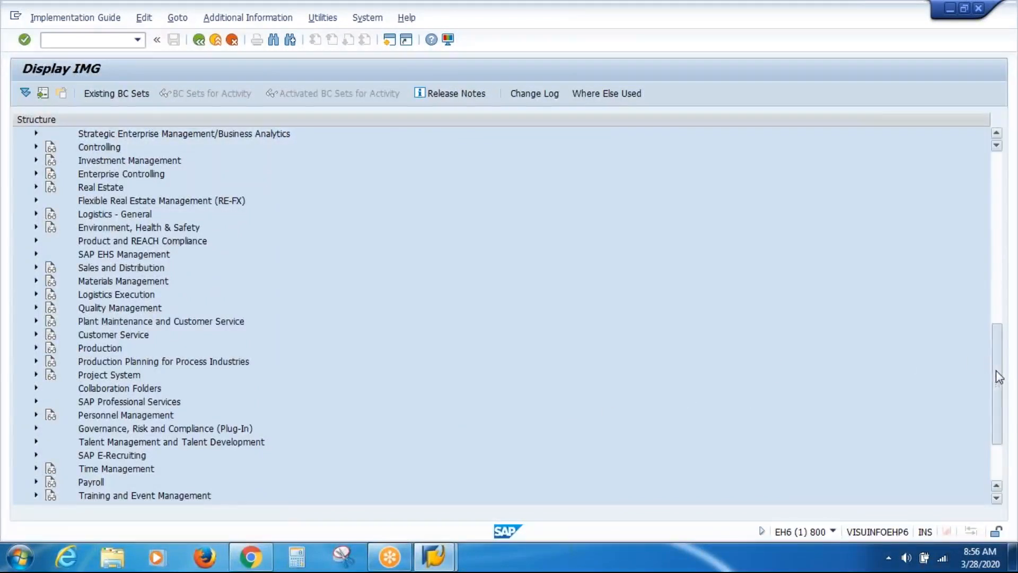
pyautogui.moveTo(1000, 384); pyautogui.dragTo(644, 416)
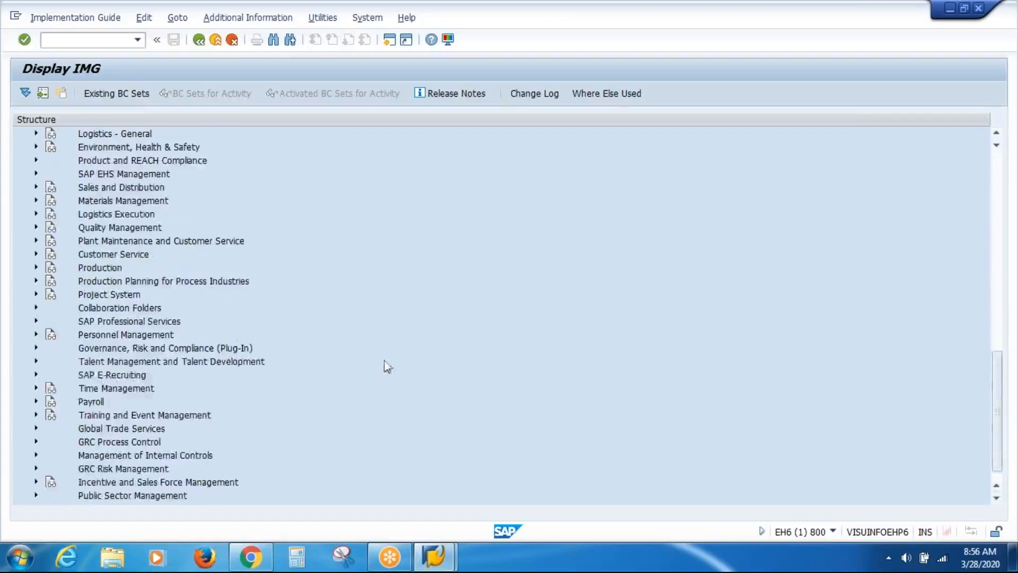
pyautogui.click(36, 335)
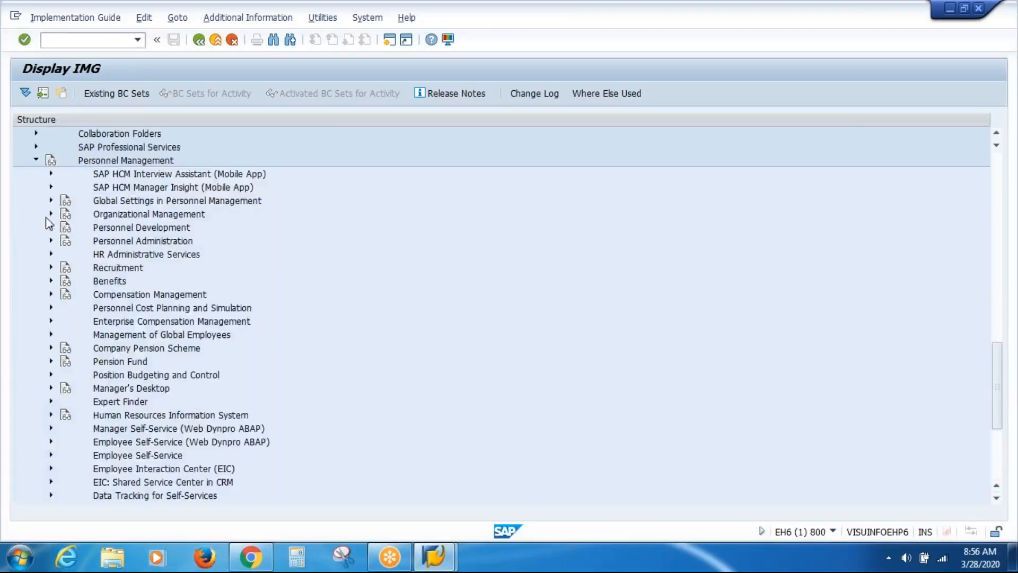
pyautogui.click(51, 240)
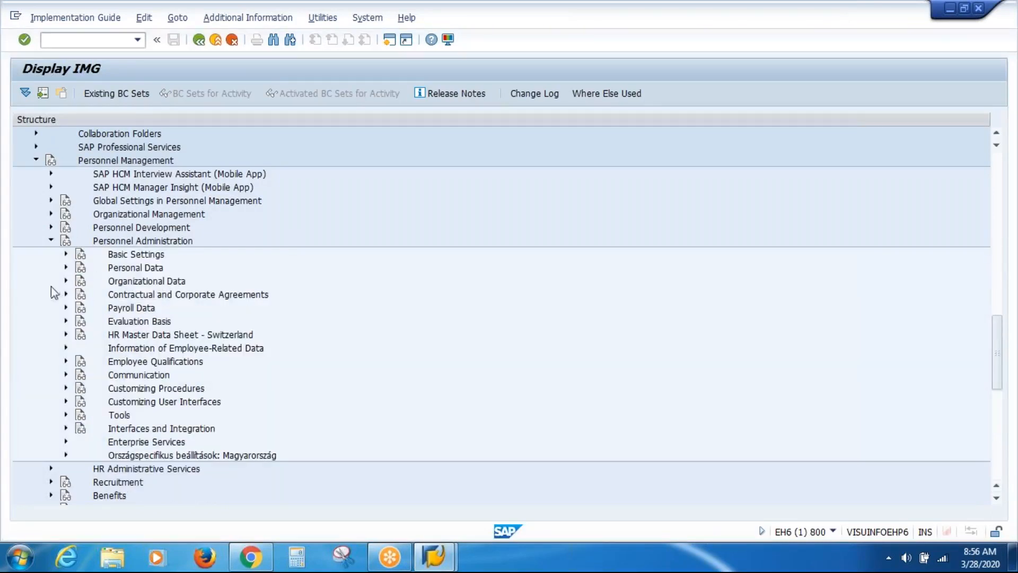
pyautogui.click(66, 280)
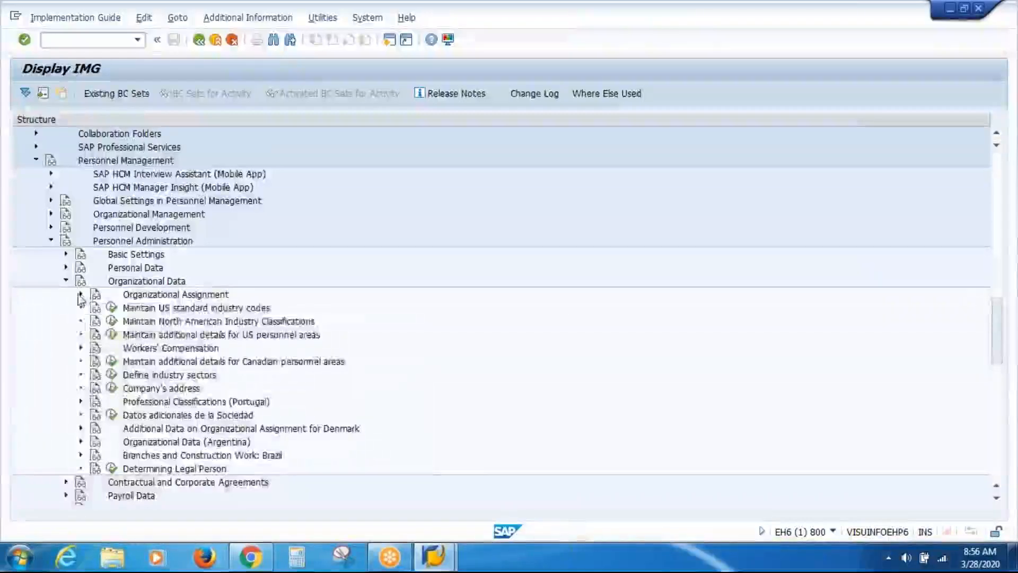
pyautogui.click(80, 295)
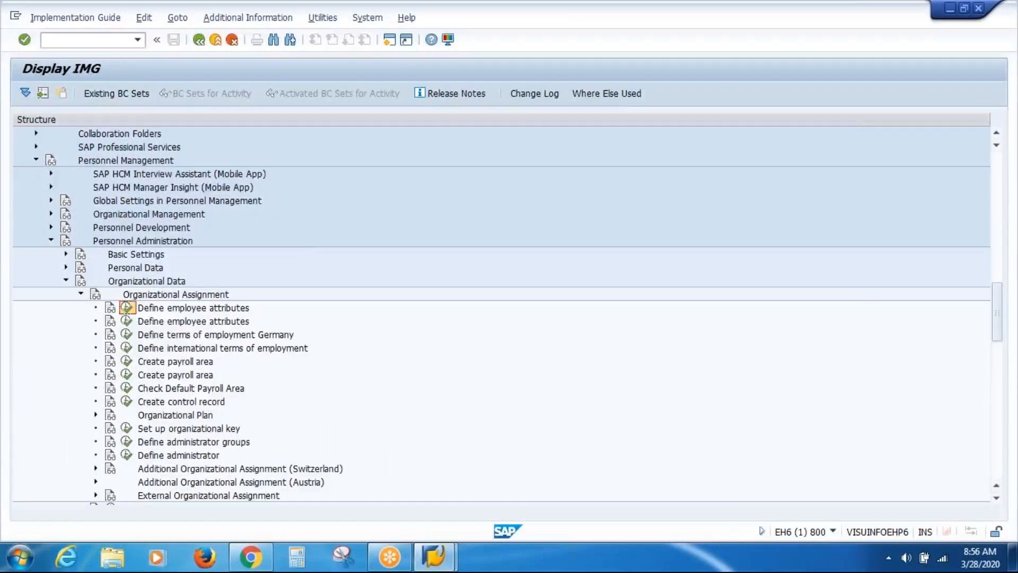
pyautogui.click(127, 308)
pyautogui.write('10')
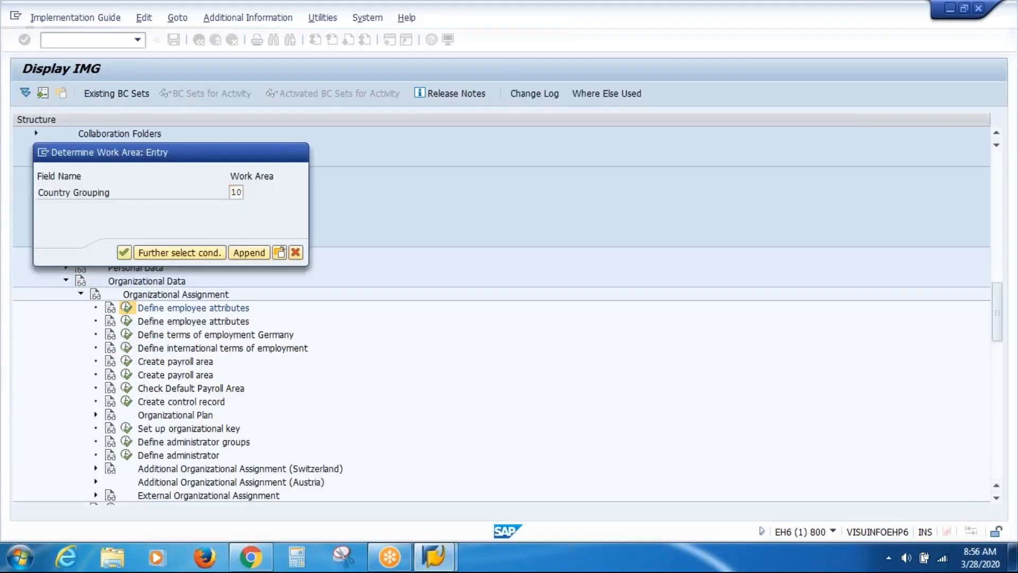
pyautogui.press('Return')
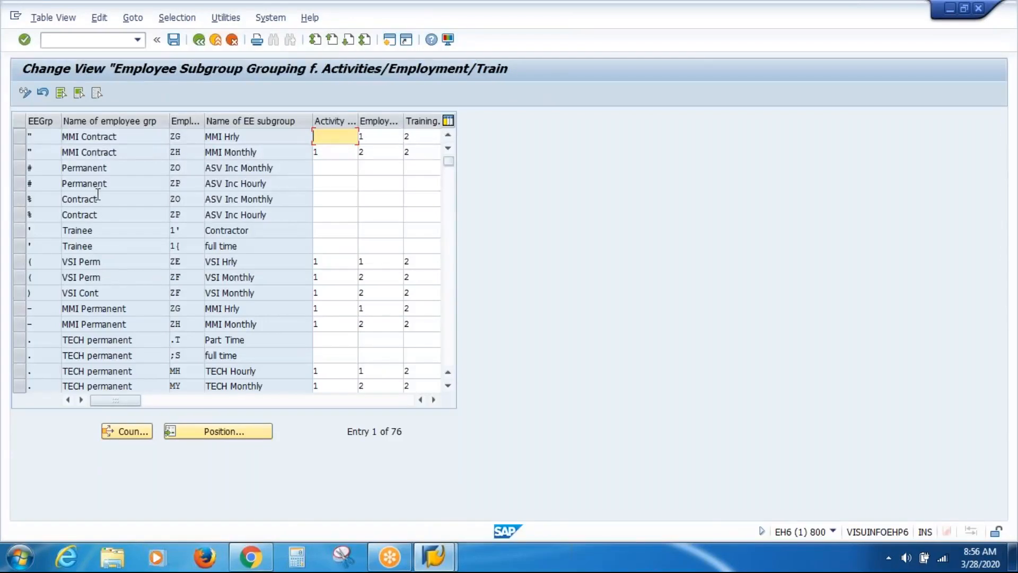
# Select the Permanent and Contract ZO/ZP rows, inspect the Activity value, then exit to the IMG tree
pyautogui.click(18, 173)
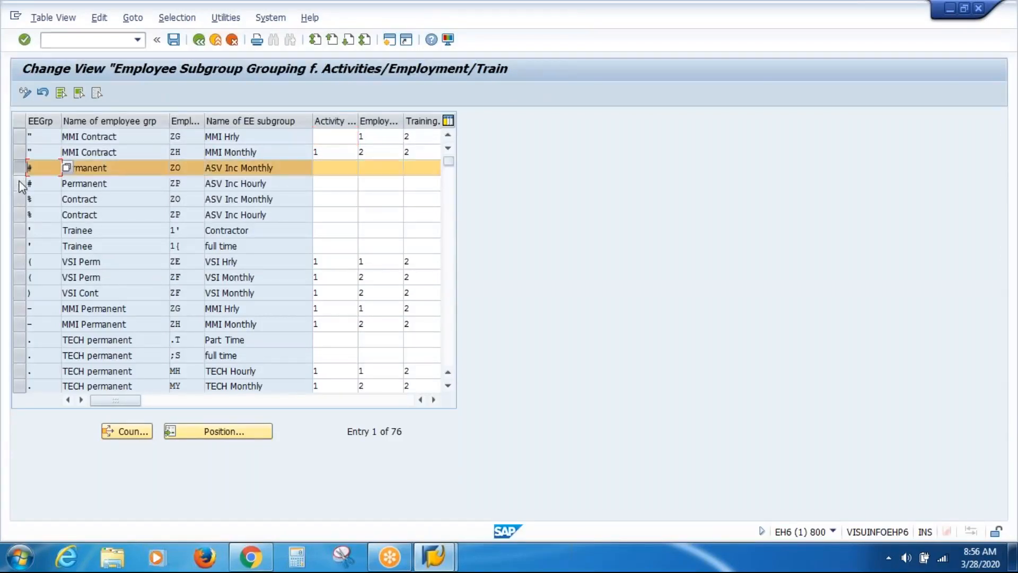
pyautogui.click(21, 182)
pyautogui.click(20, 202)
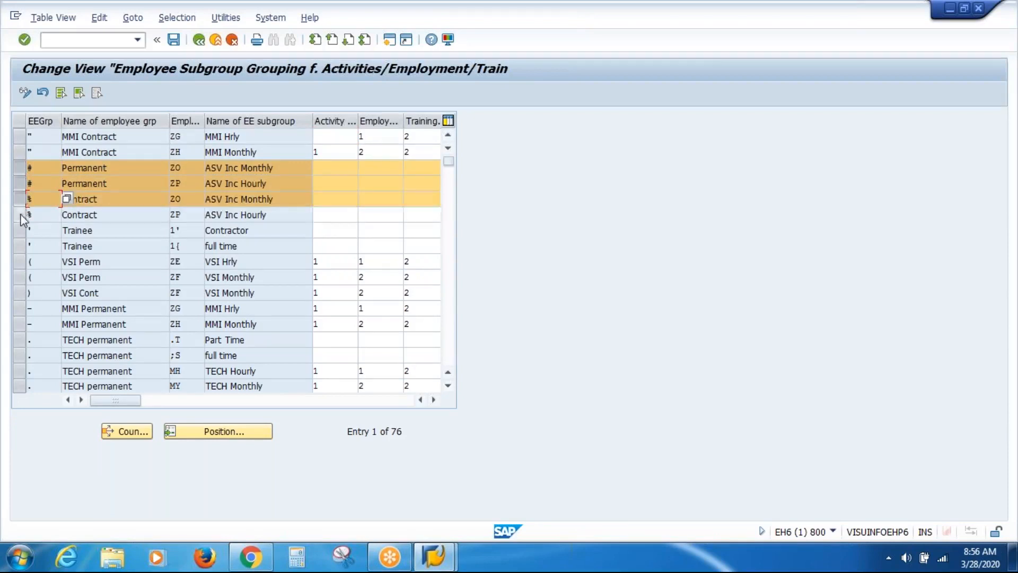
pyautogui.click(19, 215)
pyautogui.click(333, 170)
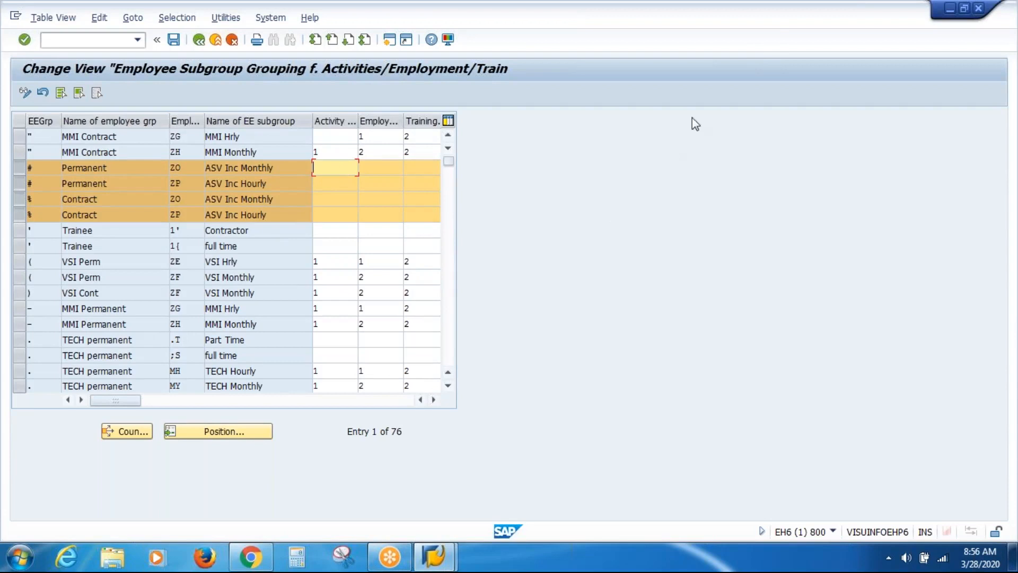
pyautogui.click(772, 26)
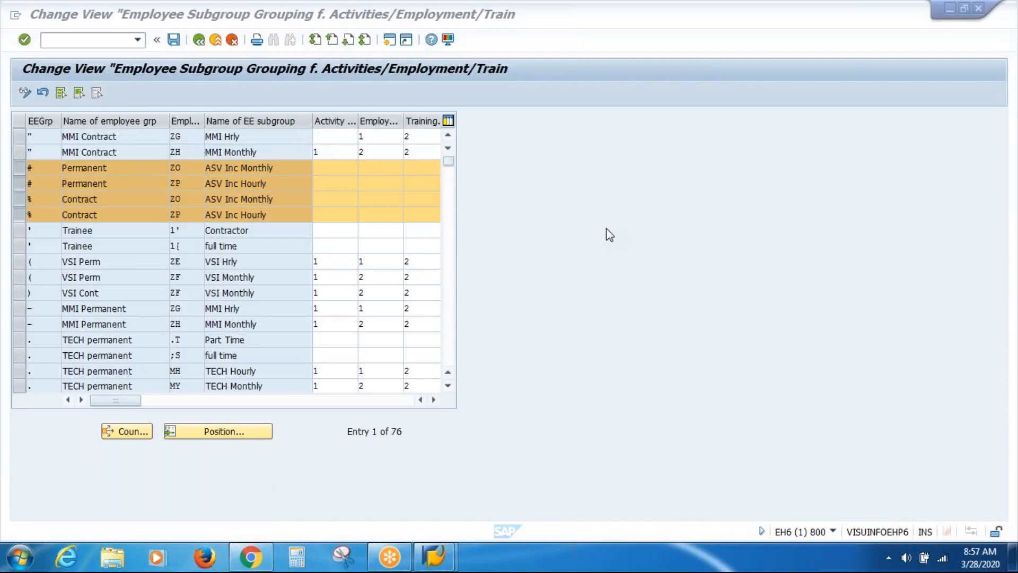
pyautogui.click(541, 239)
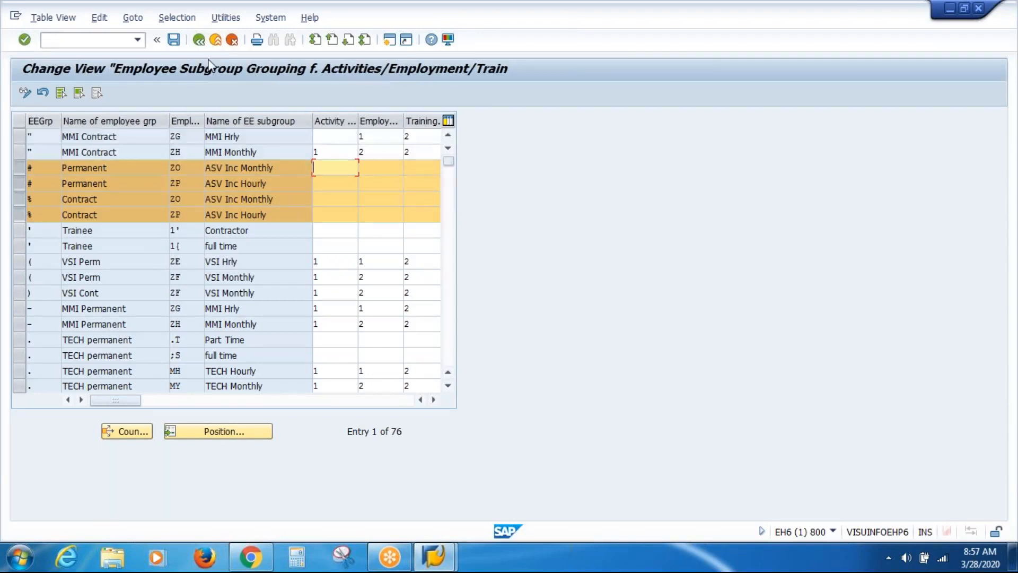
pyautogui.click(217, 46)
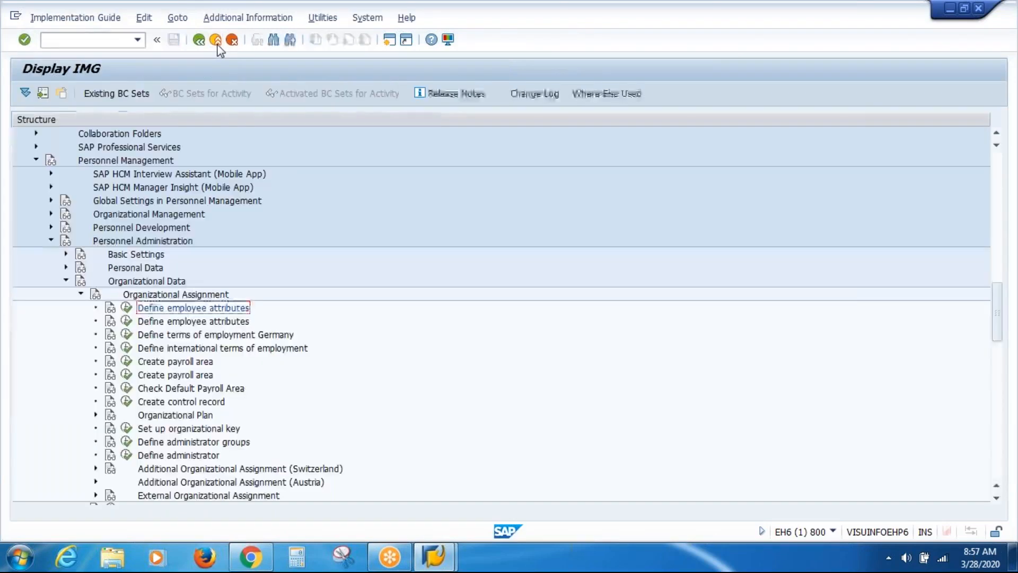
# Leave the customizing project and start PA30 in a new SAP session
pyautogui.click(216, 43)
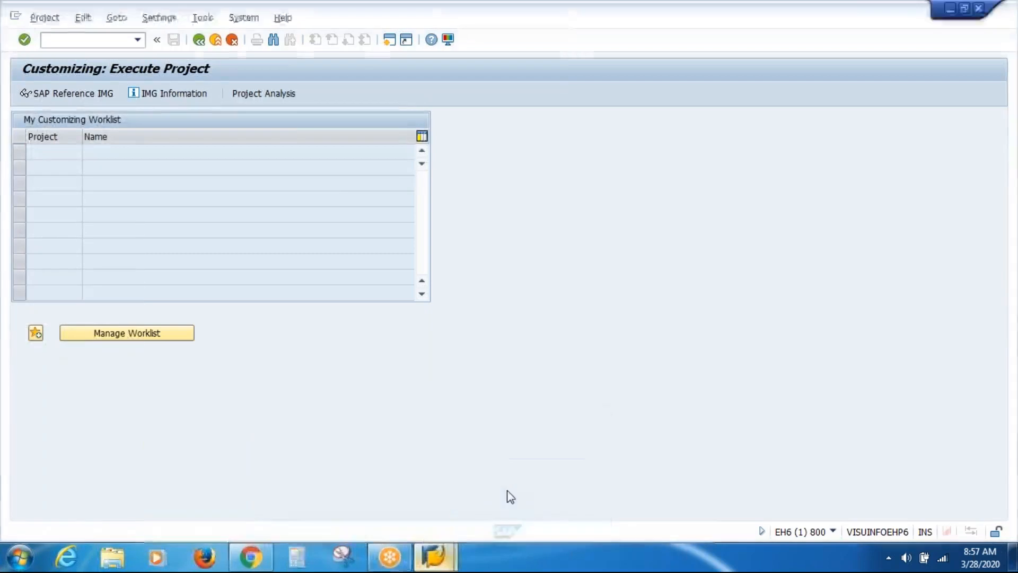
pyautogui.click(390, 39)
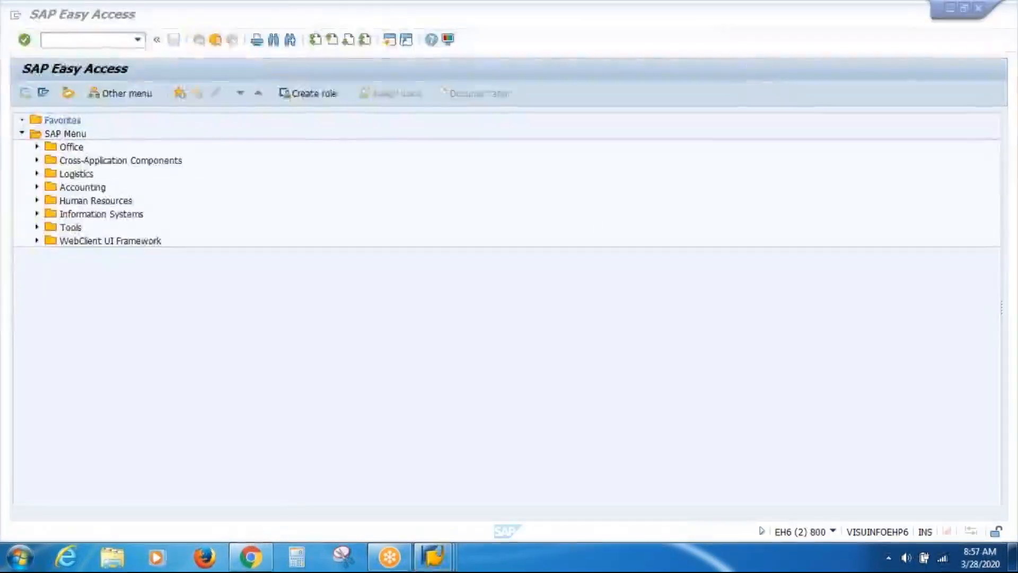
pyautogui.click(99, 42)
pyautogui.write('PA30')
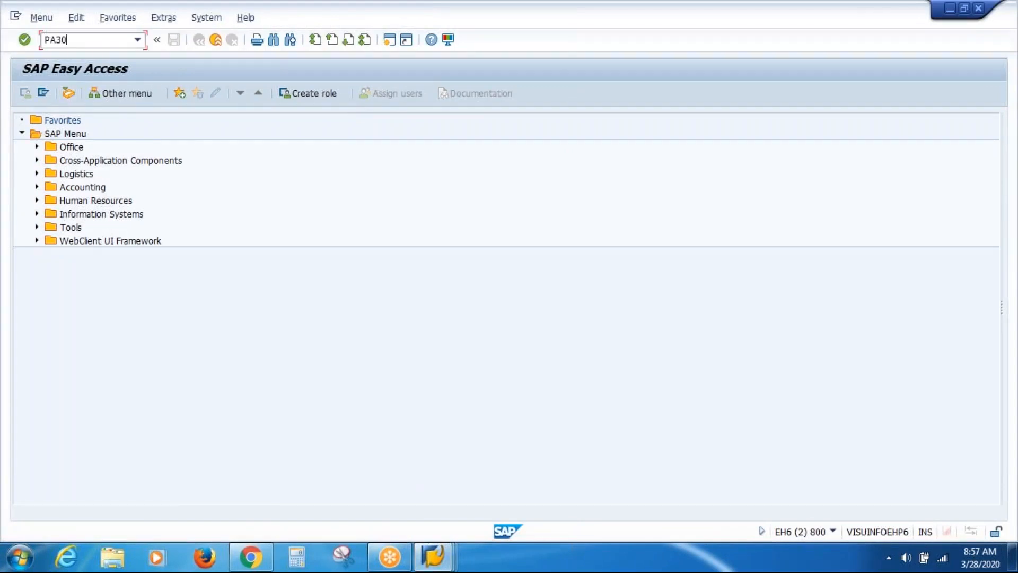
pyautogui.press('Return')
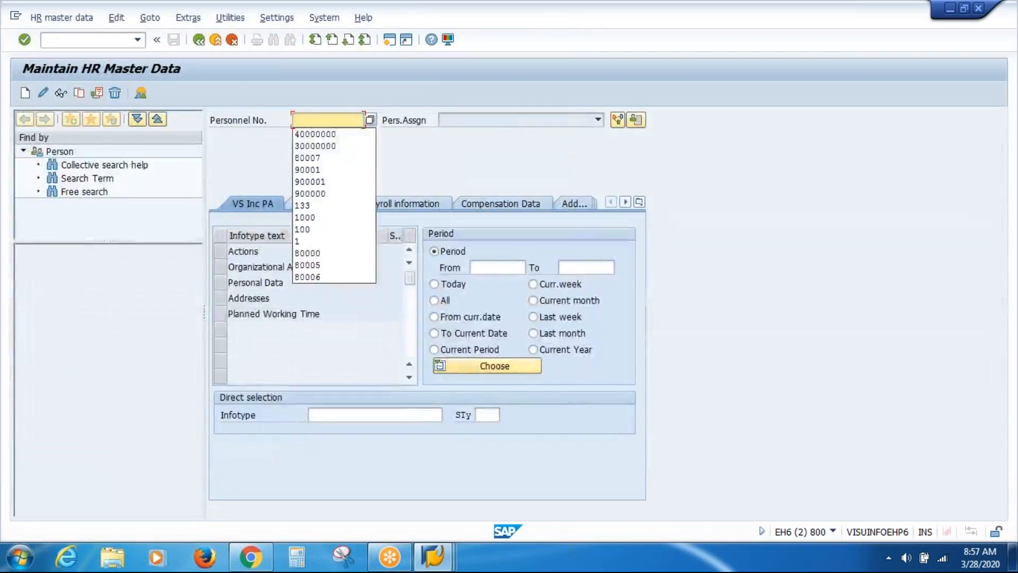
# Load the first remembered personnel number and display its Planned Working Time record
pyautogui.press('Down')
pyautogui.press('Return')
pyautogui.press('Return')
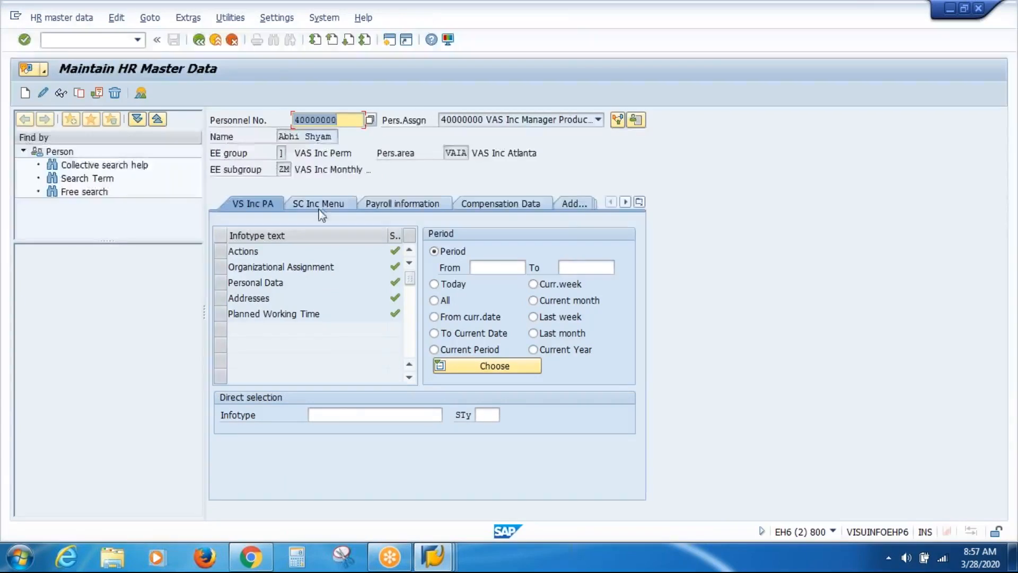
pyautogui.click(220, 315)
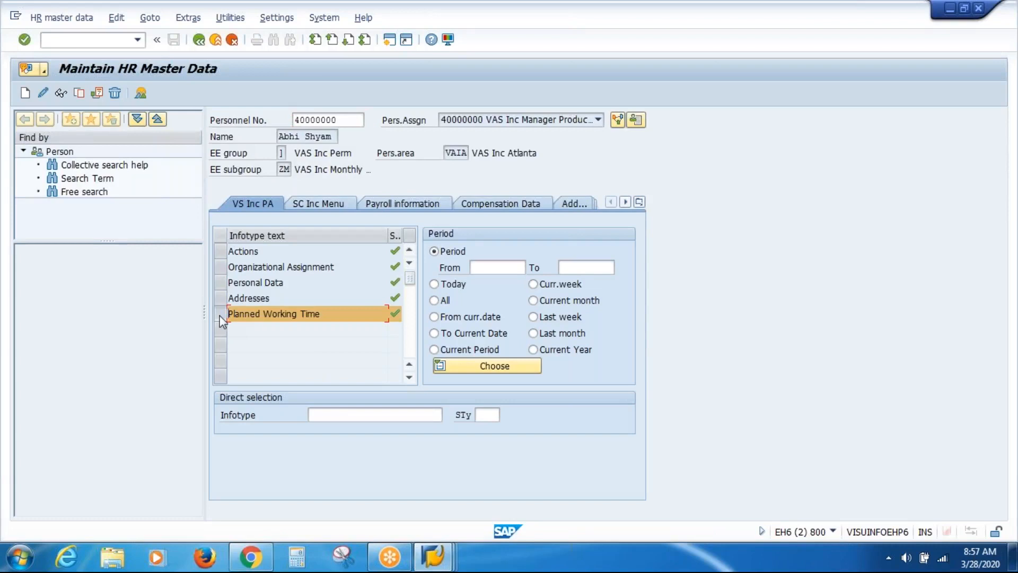
pyautogui.click(62, 95)
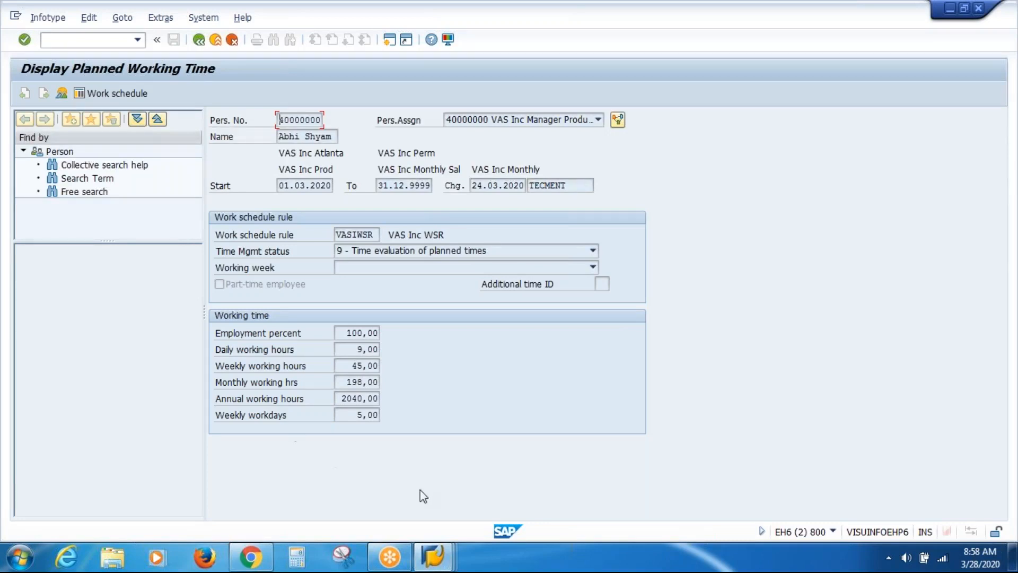
# Switch to the Customizing project session and open the SAP Reference IMG
pyautogui.click(434, 554)
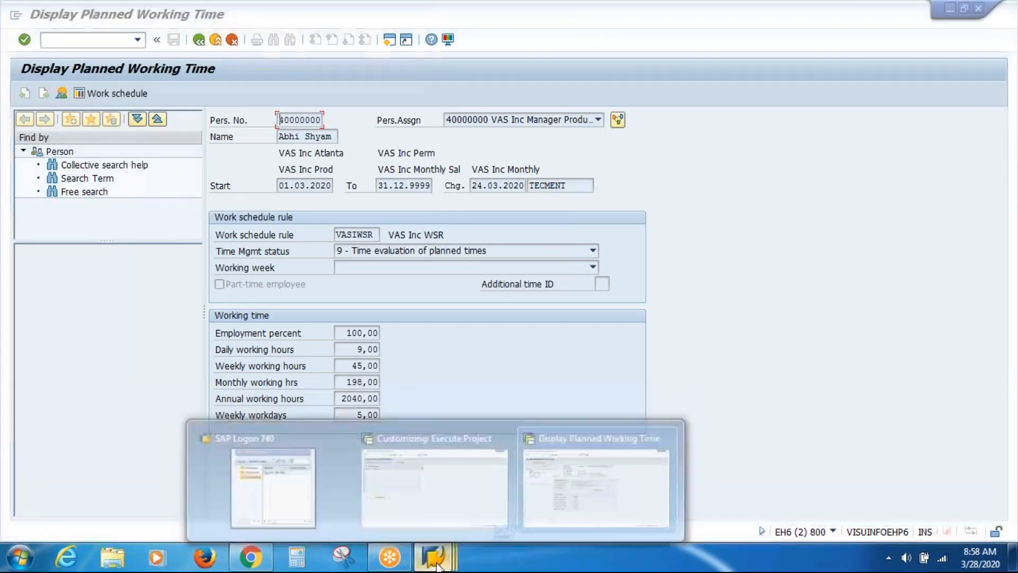
pyautogui.click(433, 482)
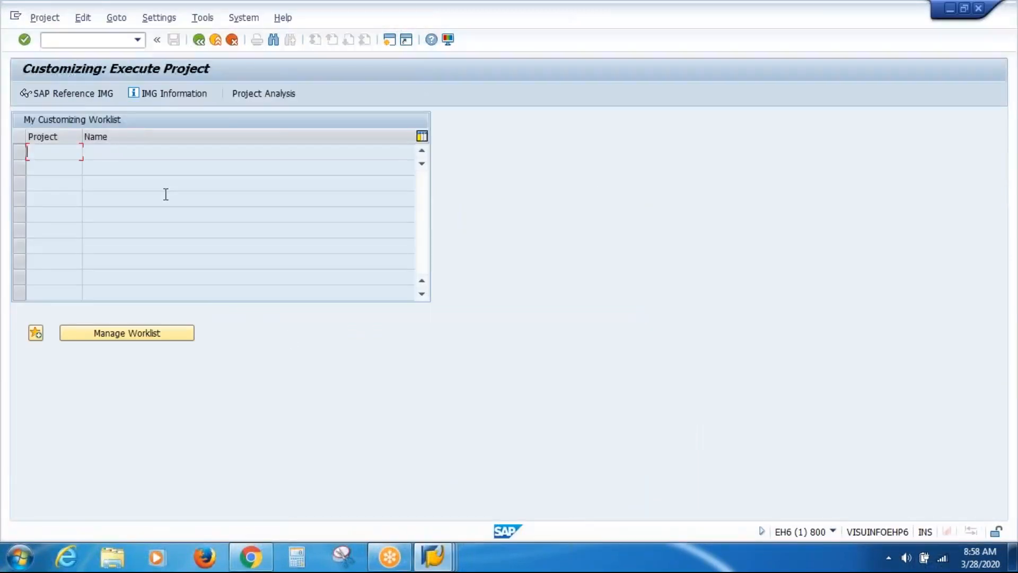
pyautogui.click(77, 94)
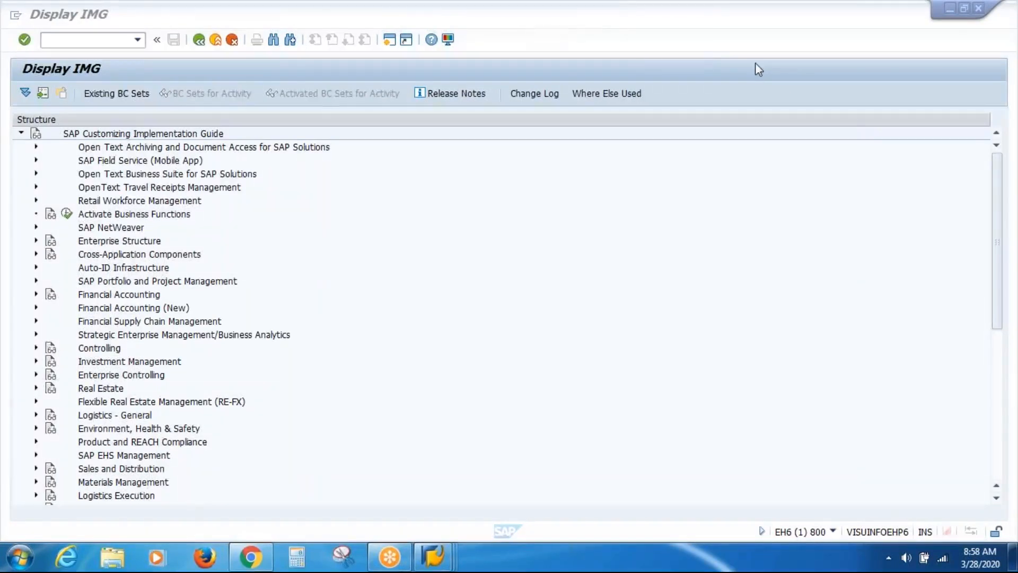
# Expand Time Management > Work Schedules > Work Schedule Rules and Work Schedules and run Generate Work Schedules Manually
pyautogui.moveTo(995, 232); pyautogui.dragTo(994, 402)
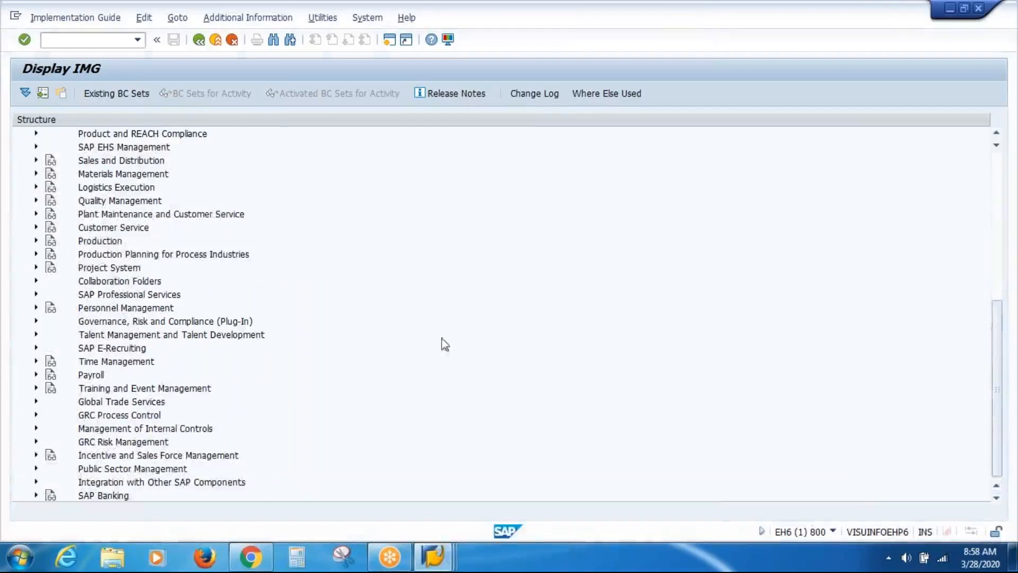
pyautogui.click(36, 361)
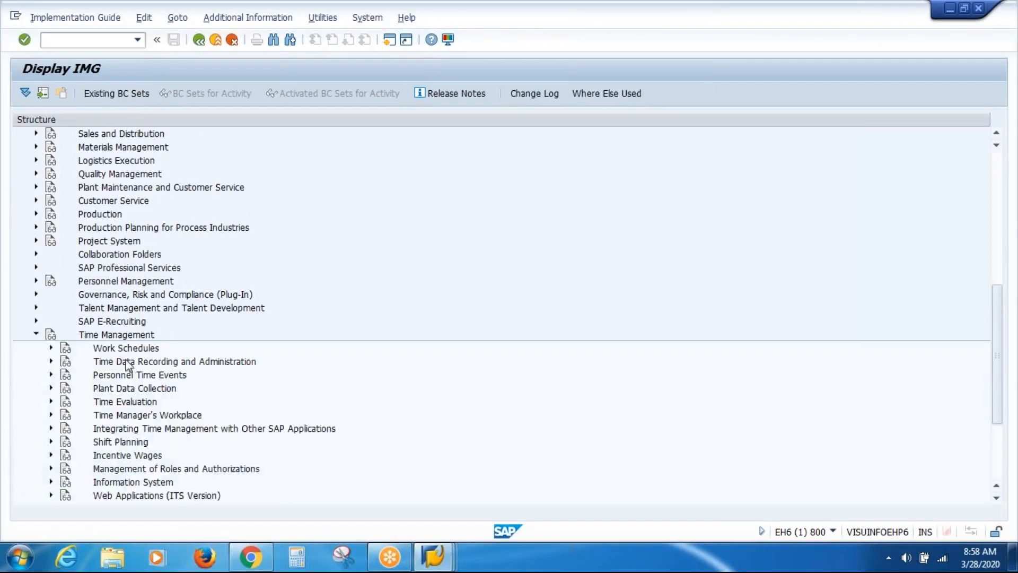
pyautogui.click(51, 348)
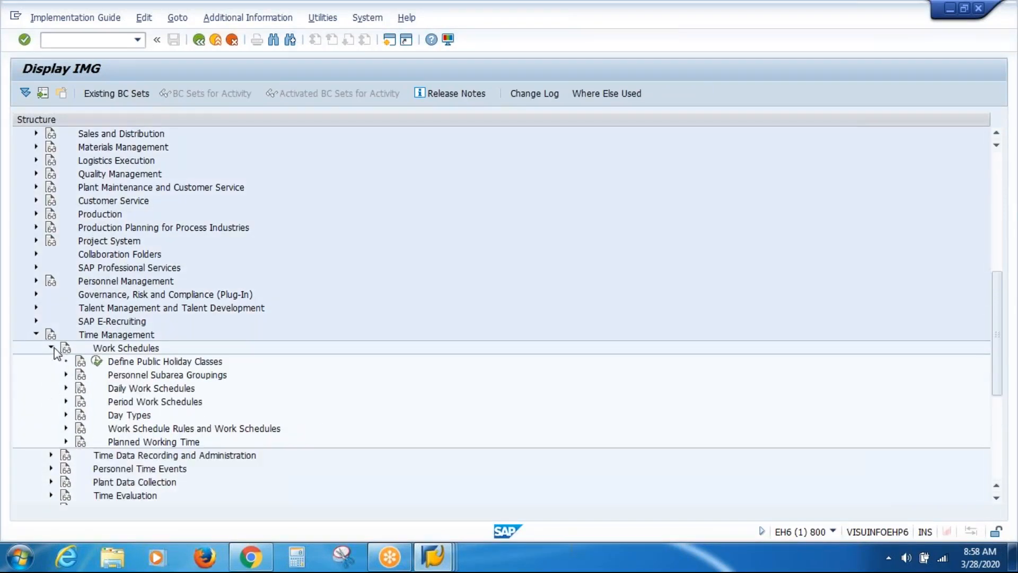
pyautogui.click(152, 432)
pyautogui.click(66, 427)
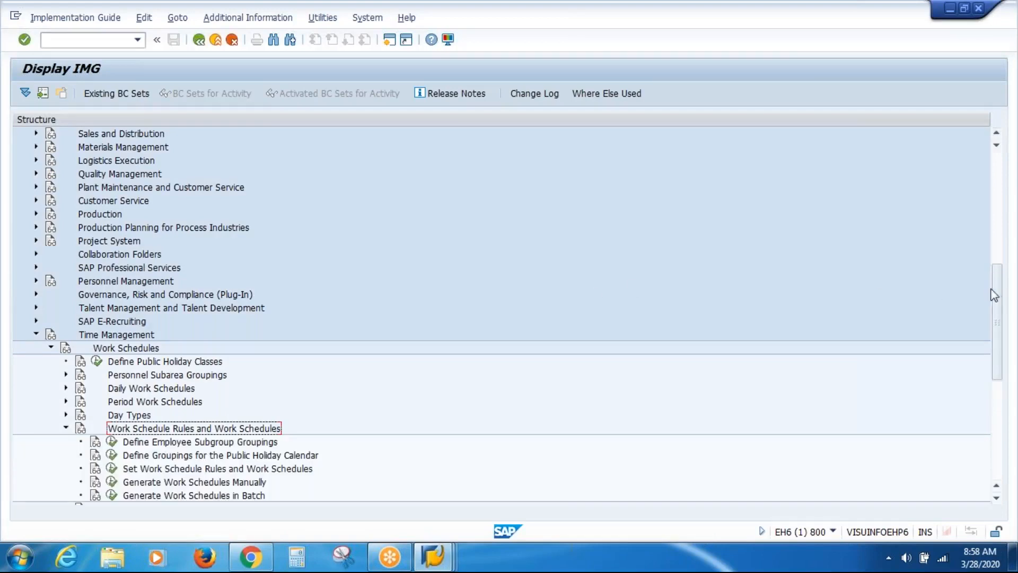
pyautogui.moveTo(995, 297); pyautogui.dragTo(997, 378)
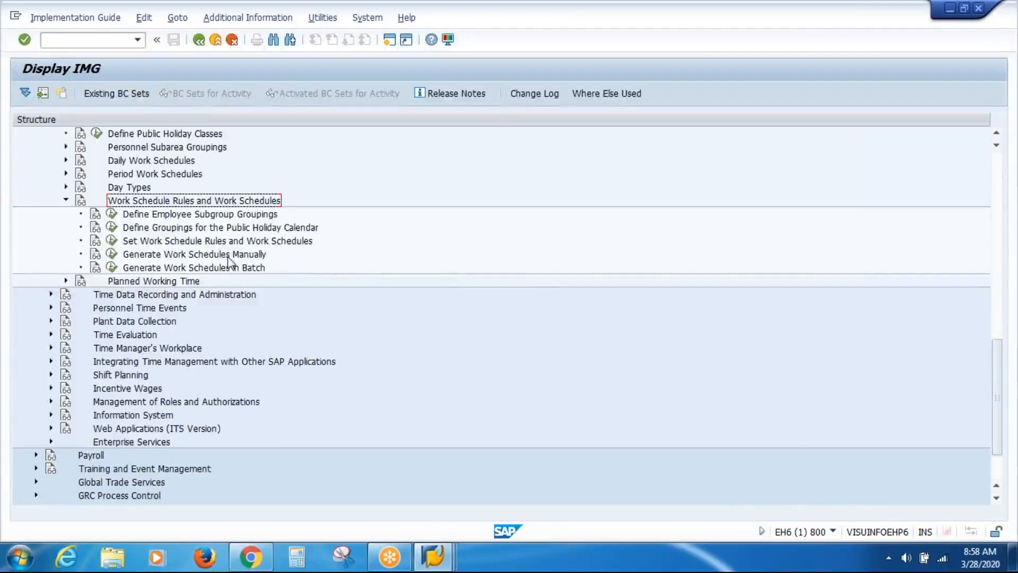
pyautogui.click(198, 257)
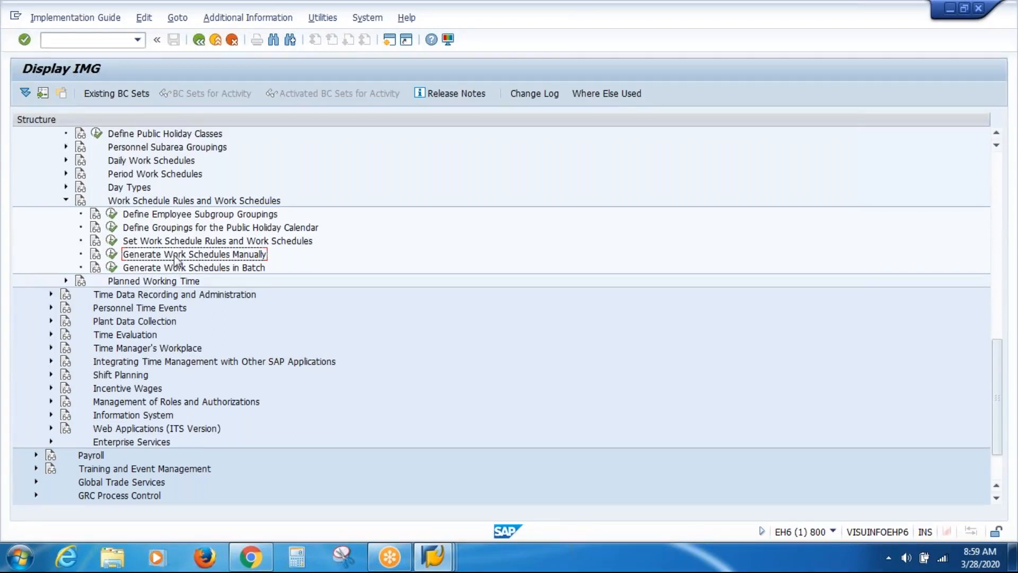
pyautogui.click(112, 255)
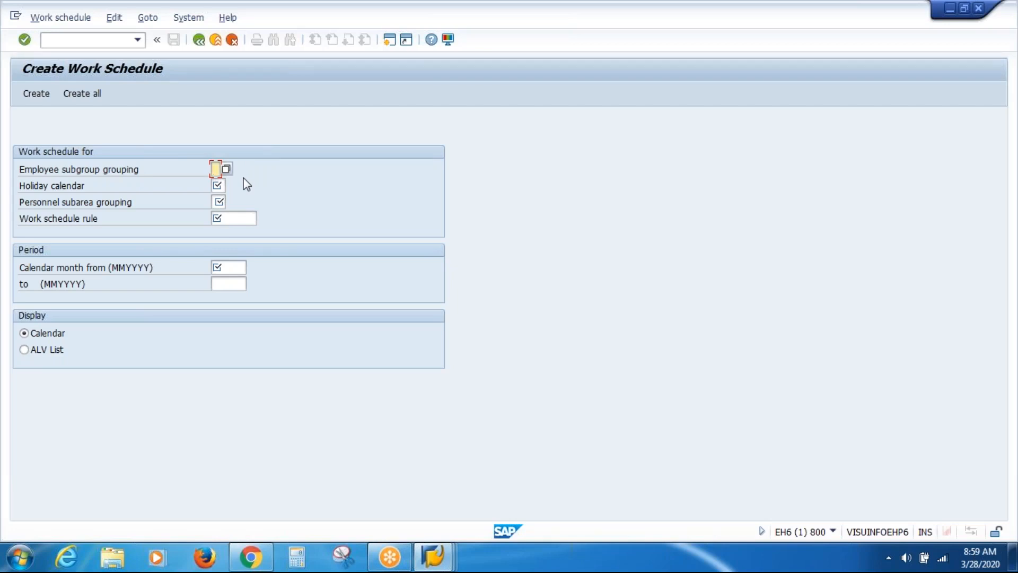
pyautogui.press('Tab')
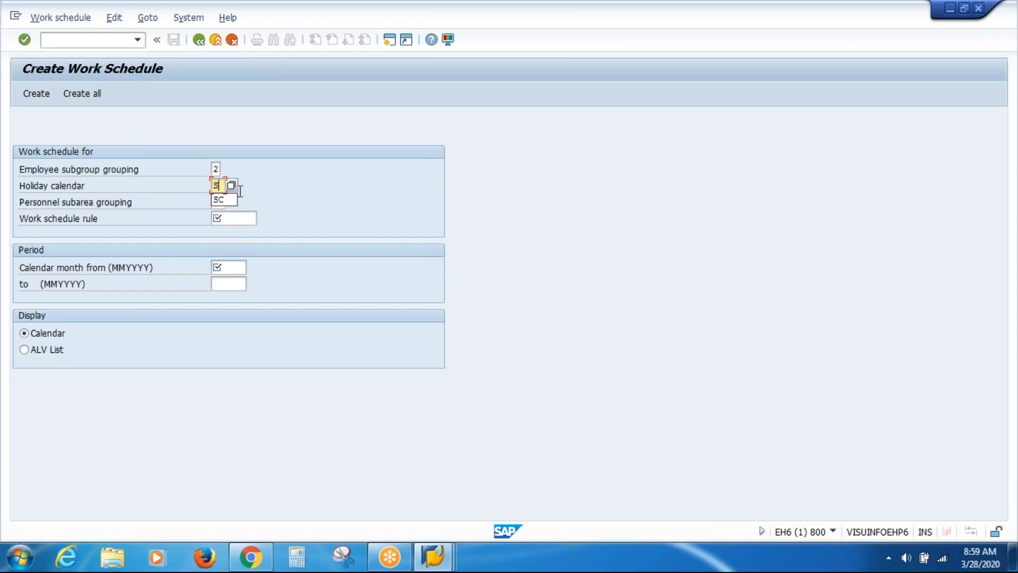
pyautogui.click(231, 187)
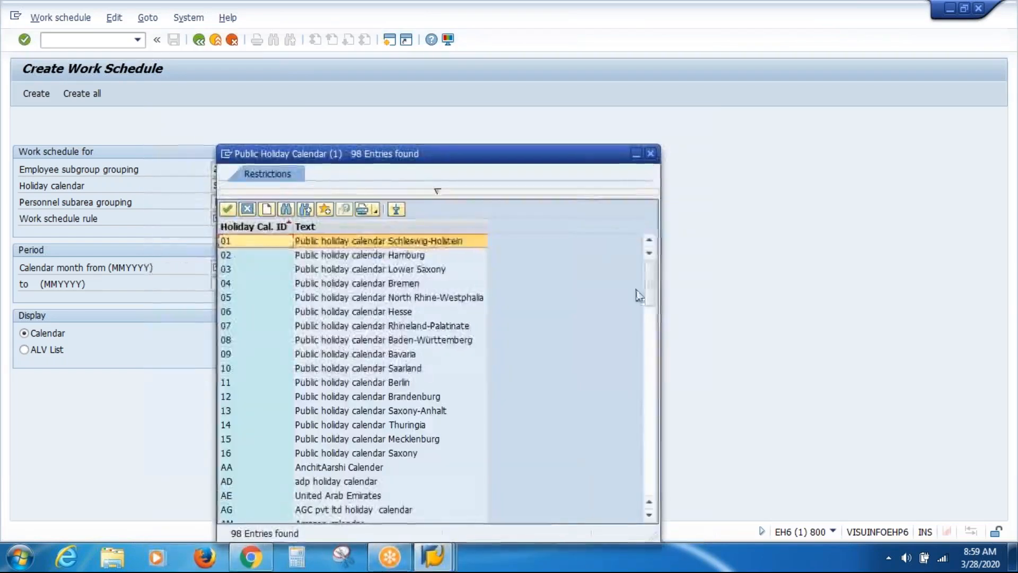
pyautogui.moveTo(650, 316); pyautogui.dragTo(656, 470)
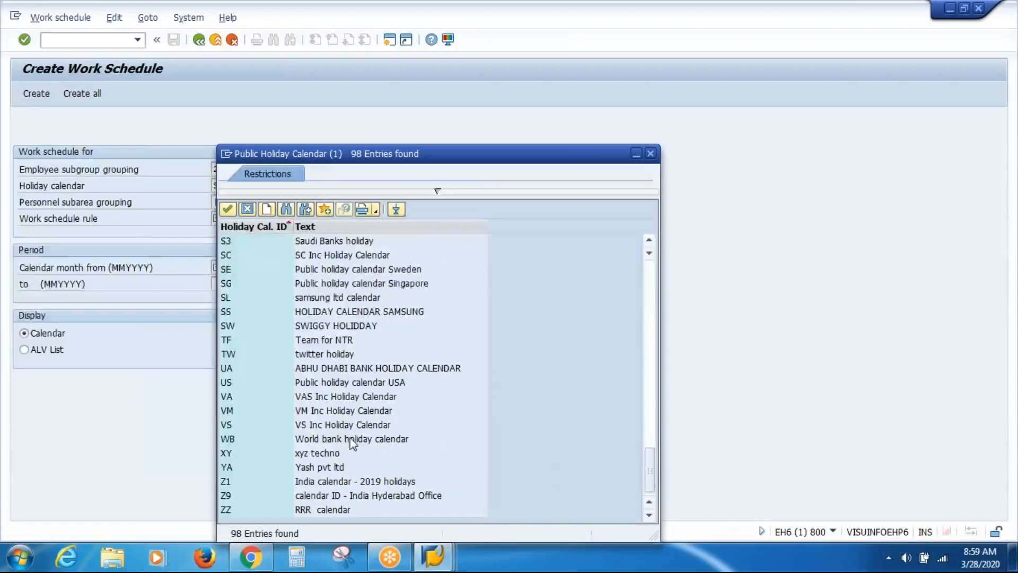
pyautogui.click(330, 423)
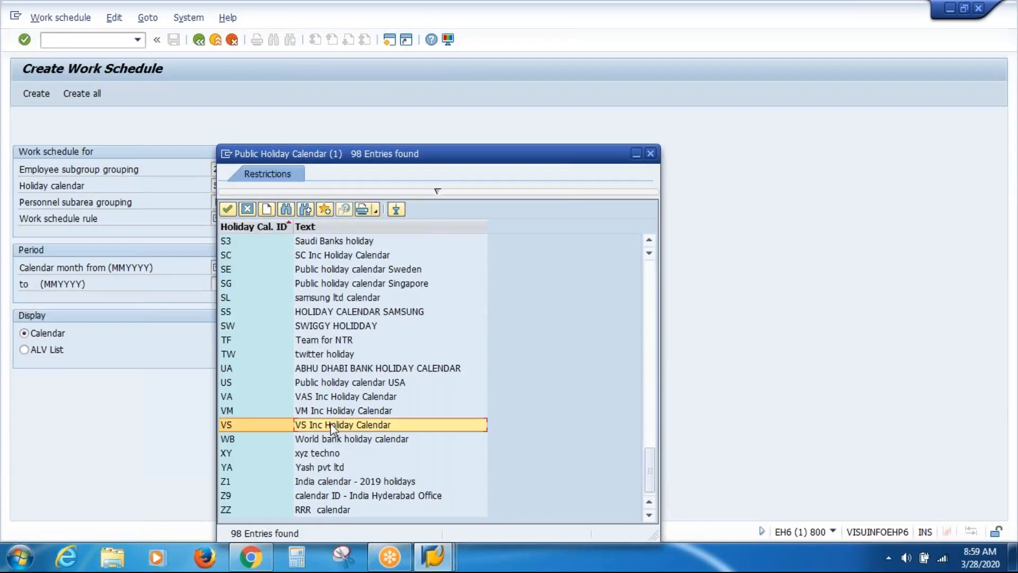
pyautogui.doubleClick(314, 427)
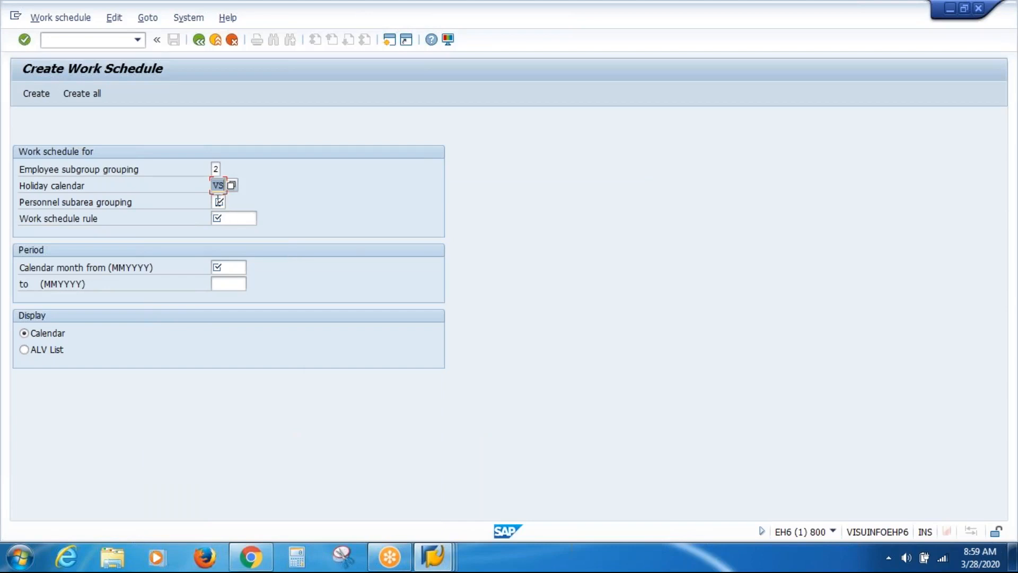
pyautogui.press('Tab')
pyautogui.write('02')
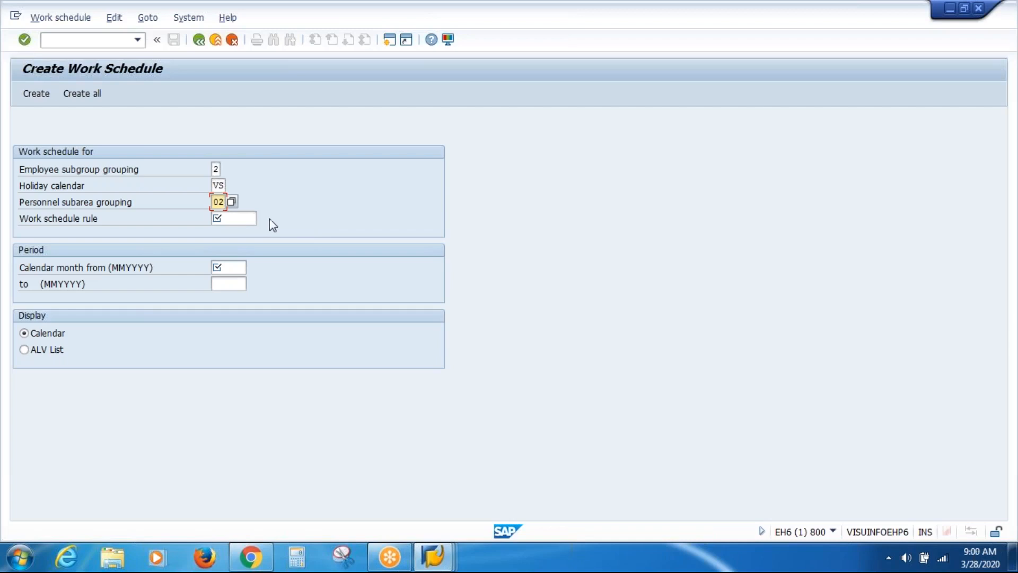
pyautogui.click(249, 221)
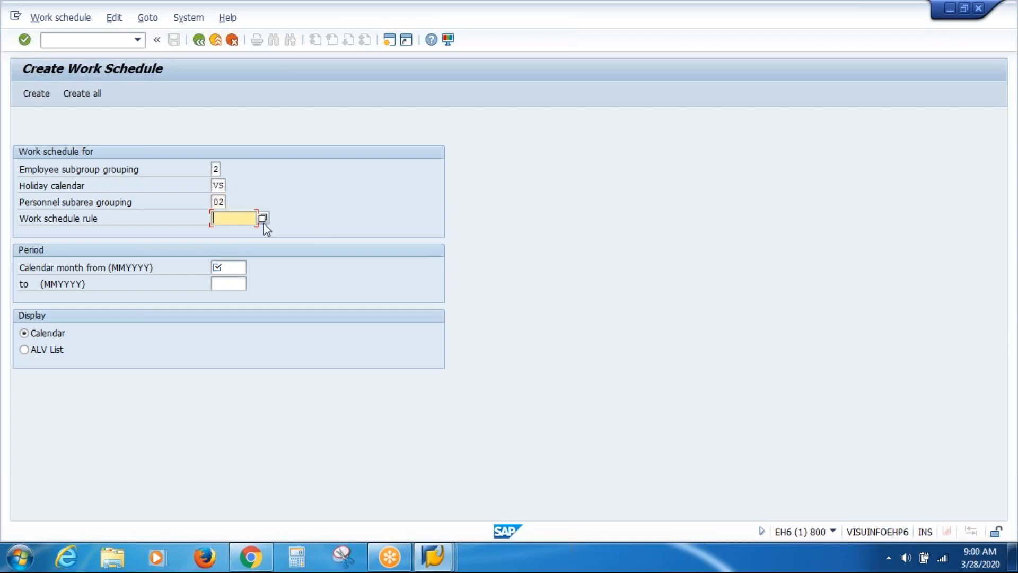
pyautogui.click(262, 218)
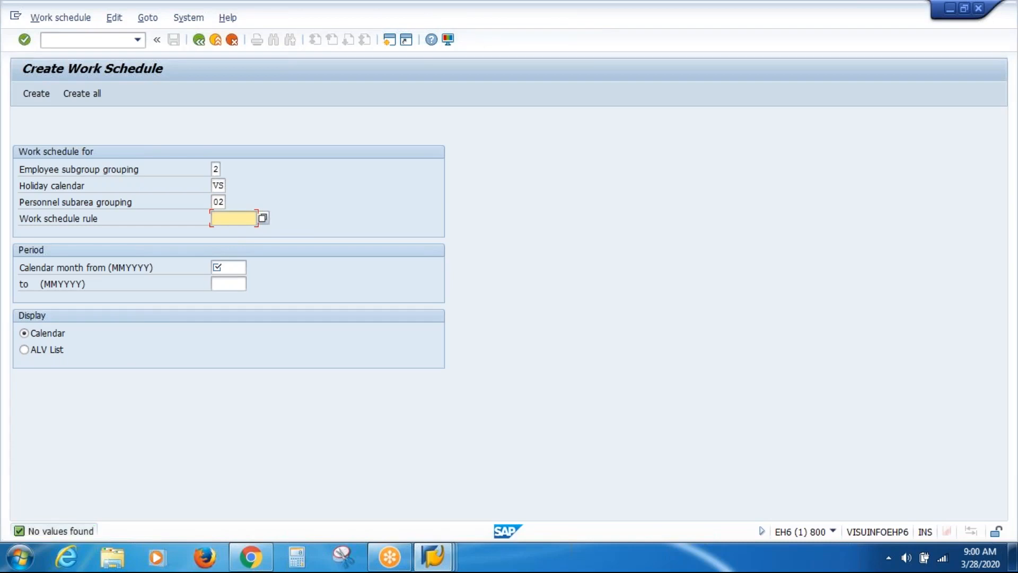
pyautogui.click(262, 218)
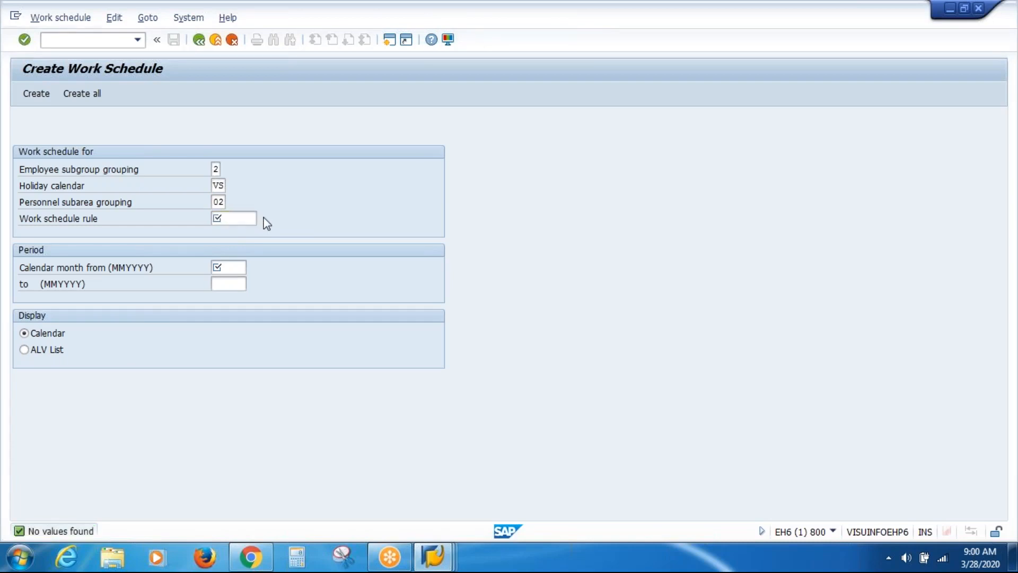
pyautogui.click(263, 218)
pyautogui.click(432, 562)
# Check the employee's work schedule rule in Display Planned Working Time, then return to Create Work Schedule
pyautogui.click(522, 501)
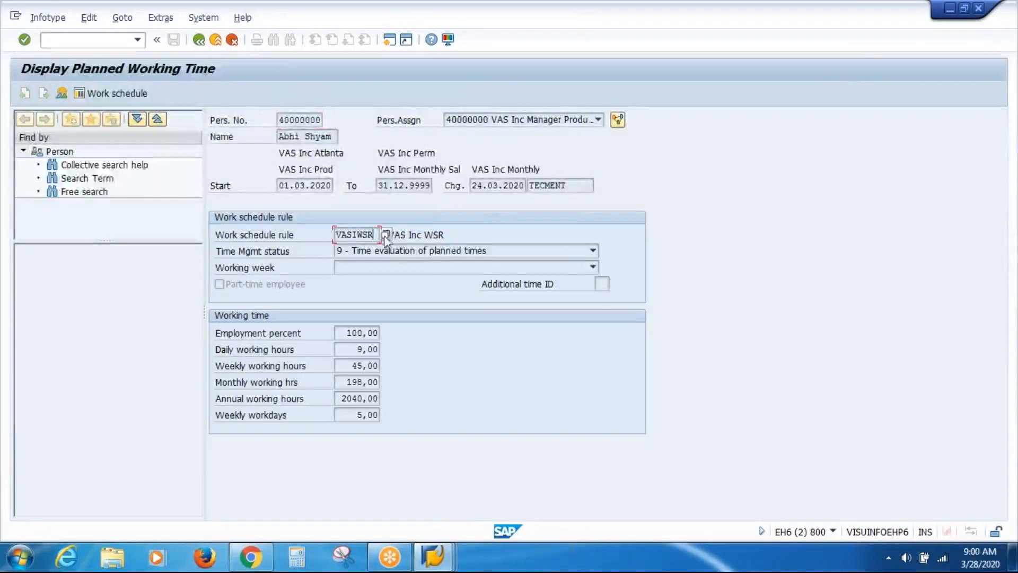
pyautogui.click(387, 236)
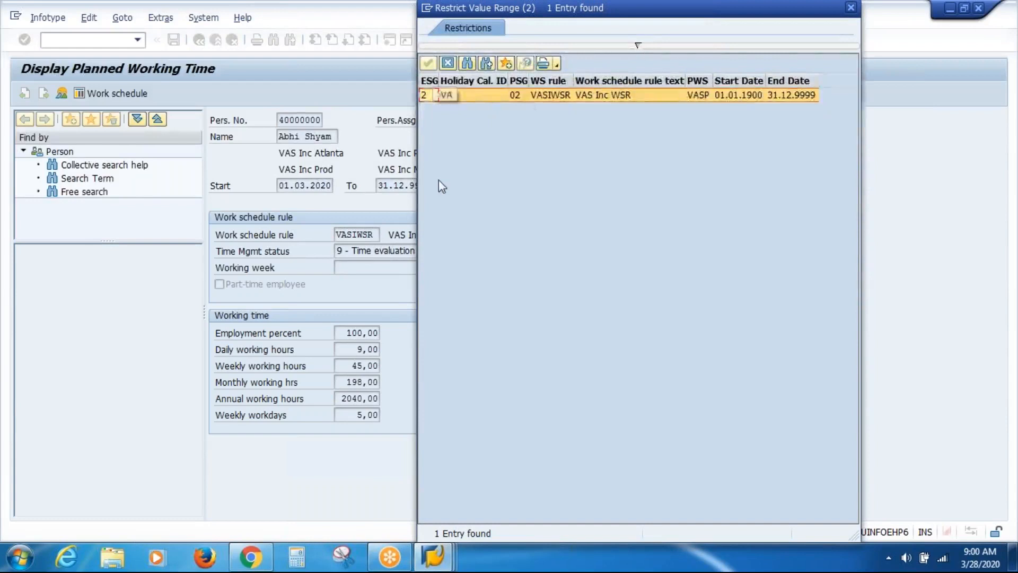
pyautogui.moveTo(434, 556)
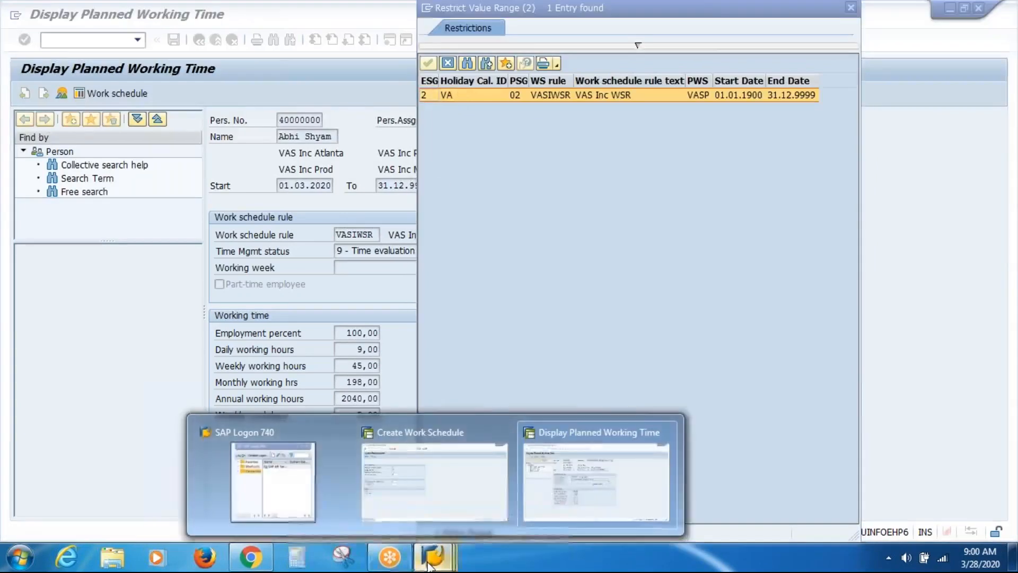
pyautogui.click(424, 480)
# Set the holiday calendar to VA (VAS Inc Holiday Calendar) from the F4 list
pyautogui.click(222, 185)
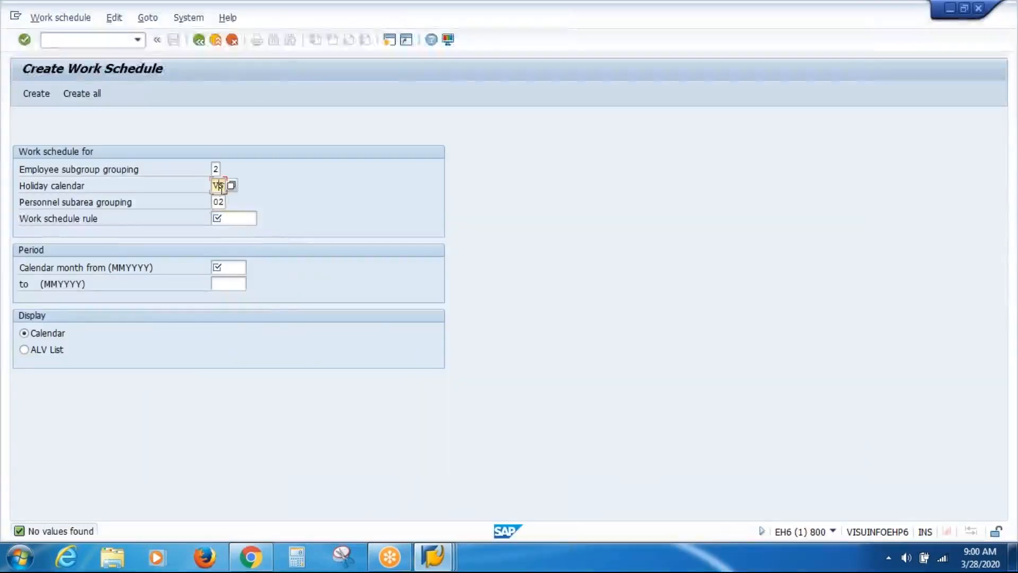
pyautogui.click(232, 187)
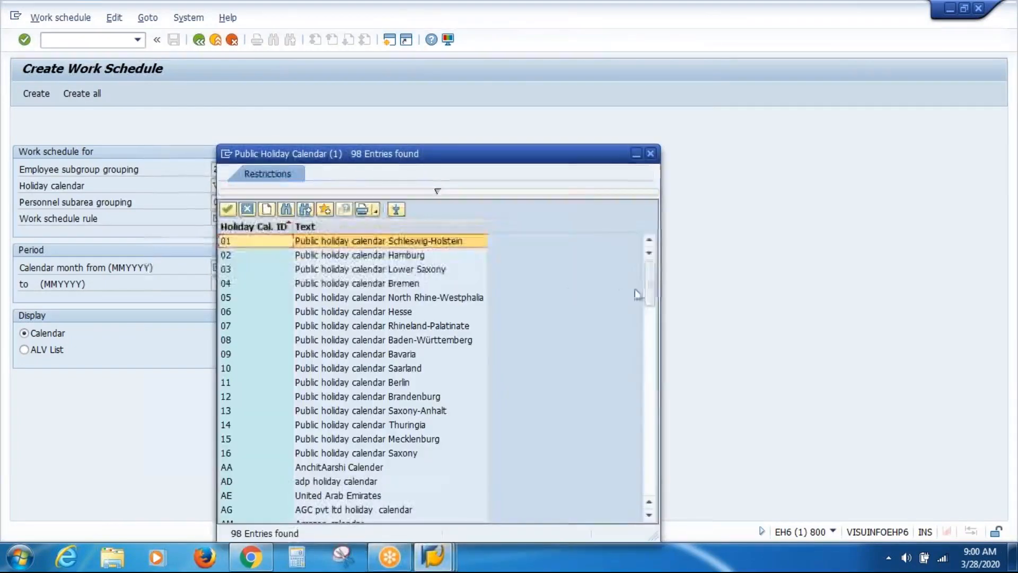
pyautogui.moveTo(650, 287); pyautogui.dragTo(650, 513)
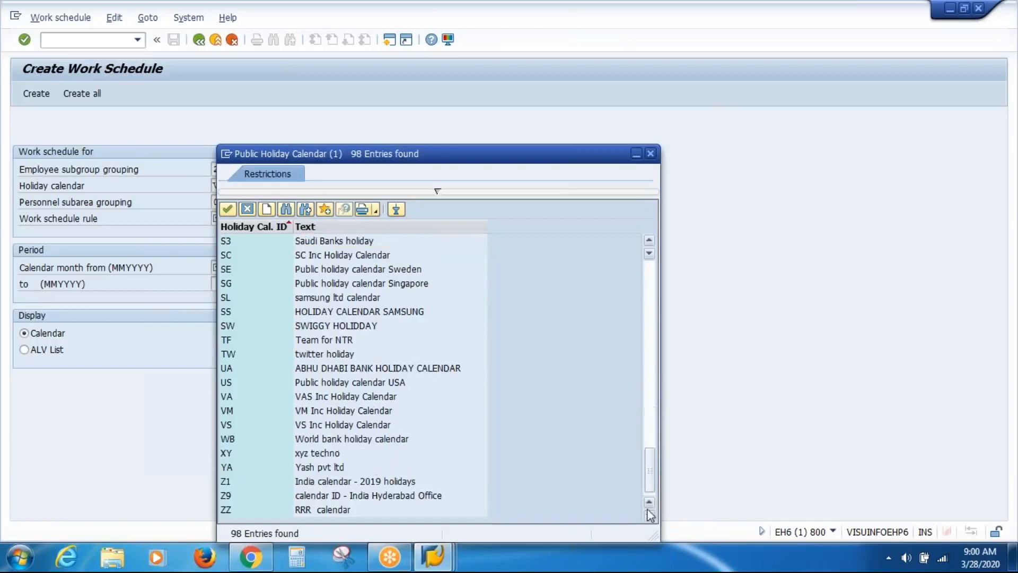
pyautogui.click(334, 398)
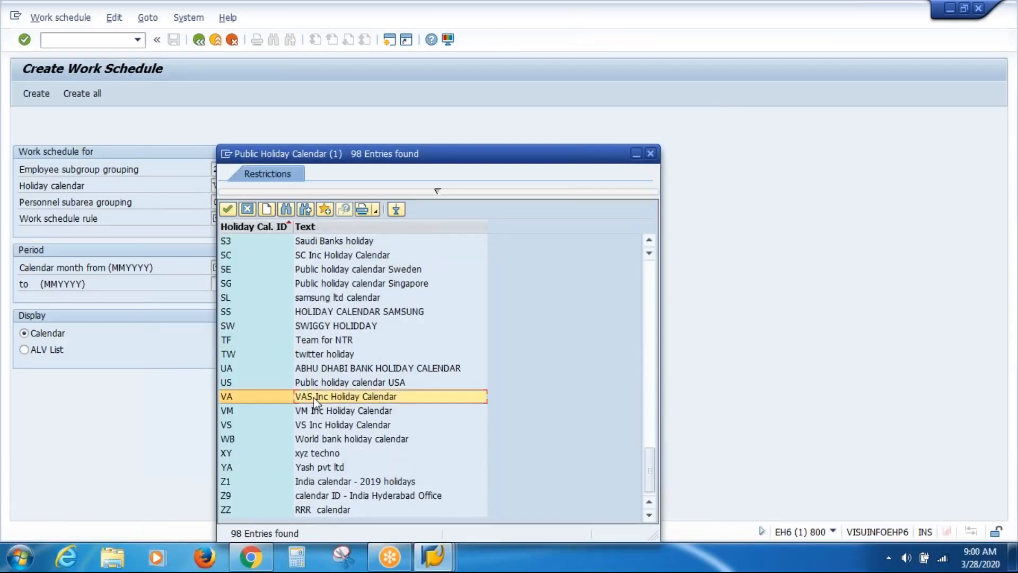
pyautogui.doubleClick(314, 399)
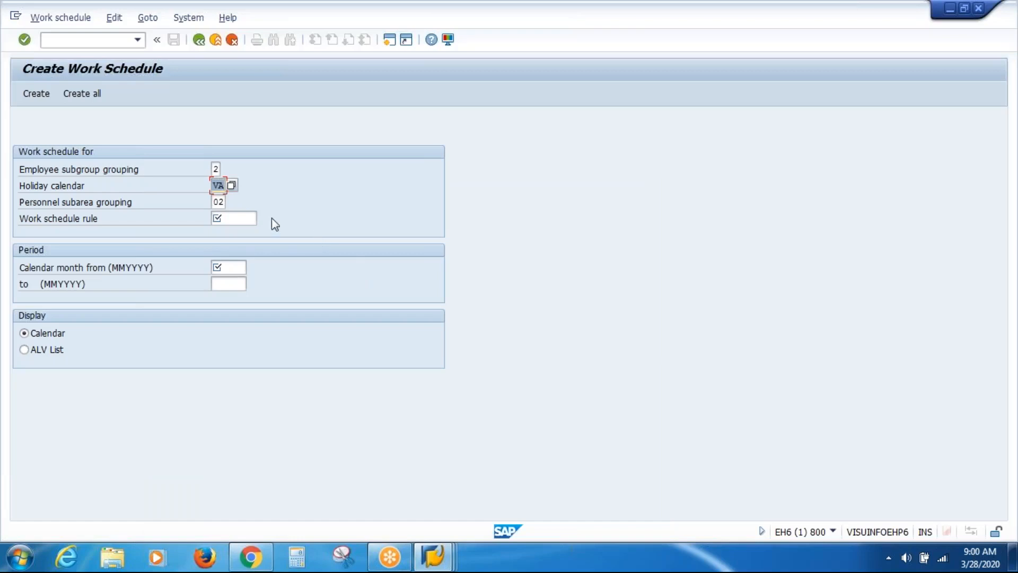
# Set the work schedule rule to VASIWSR from the matching rules list
pyautogui.click(240, 225)
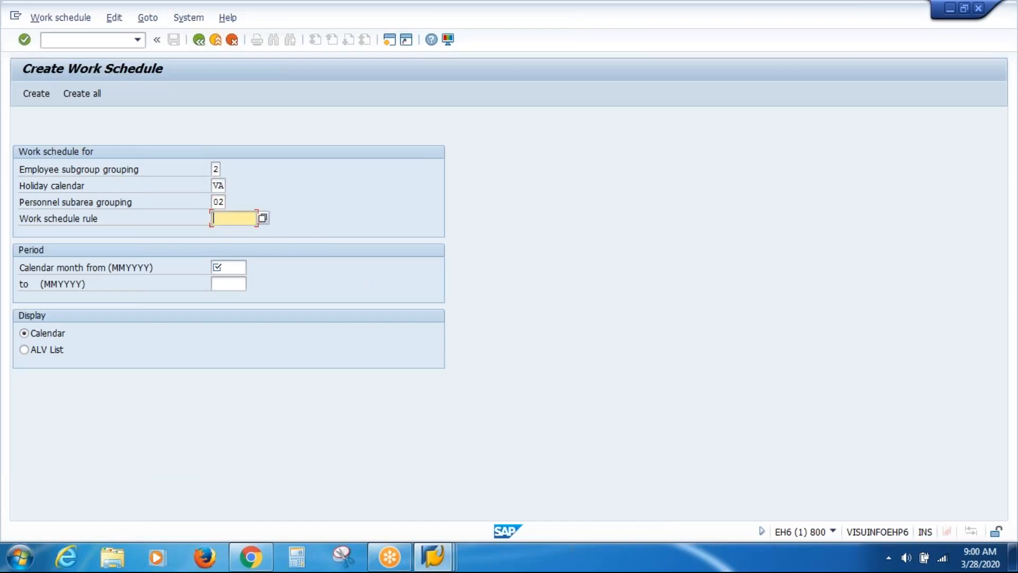
pyautogui.click(264, 218)
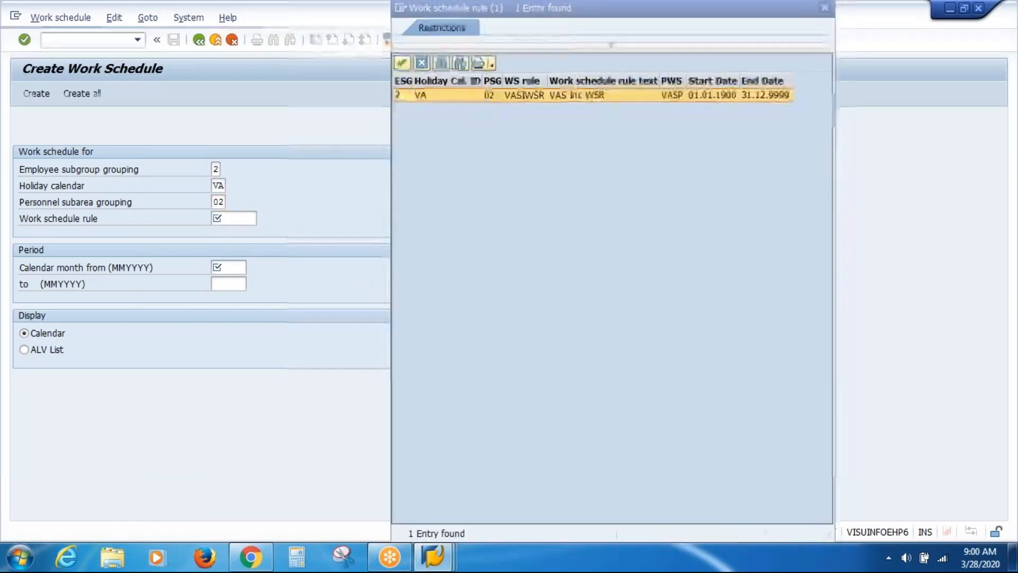
pyautogui.doubleClick(528, 101)
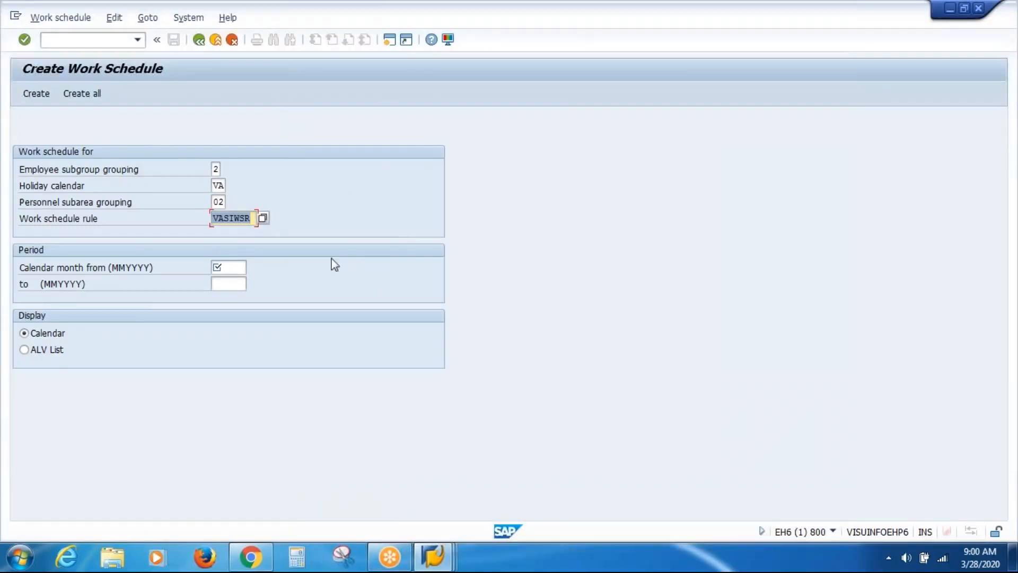
pyautogui.click(229, 268)
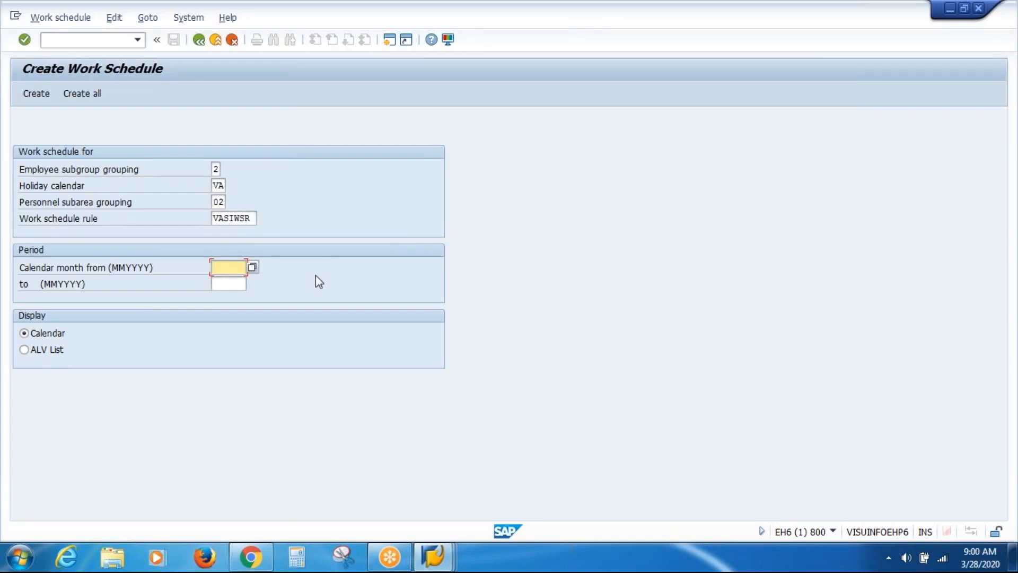
# Enter calendar months 012020 to 012020 and create the January 2020 work schedule
pyautogui.write('01')
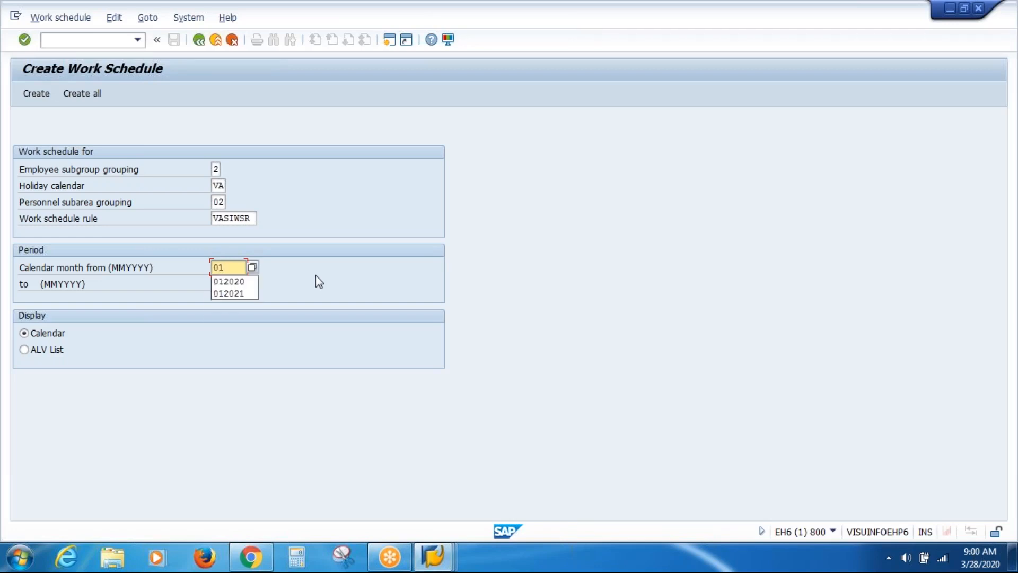
pyautogui.write('2020')
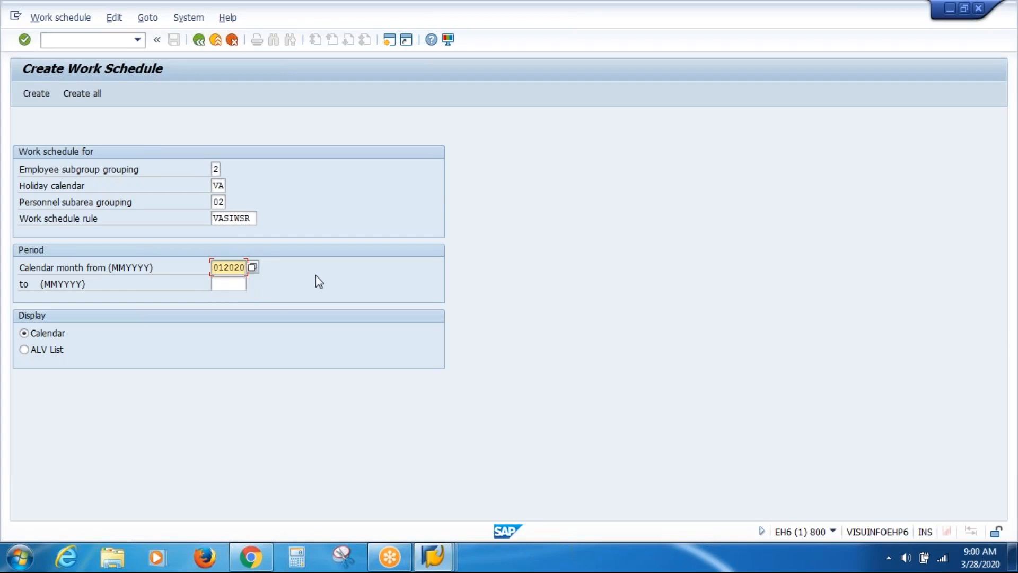
pyautogui.press('Tab')
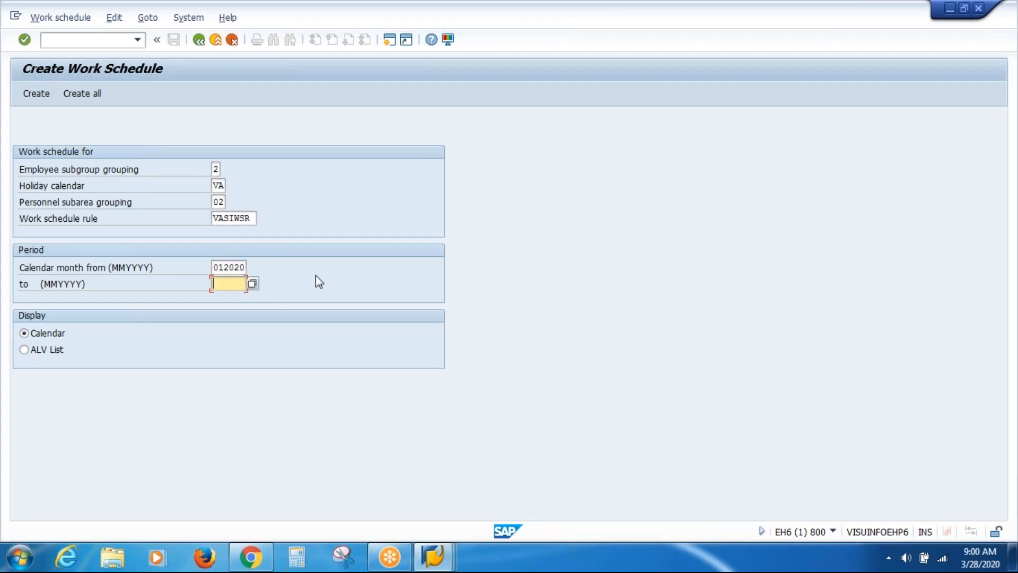
pyautogui.write('012020')
pyautogui.click(39, 93)
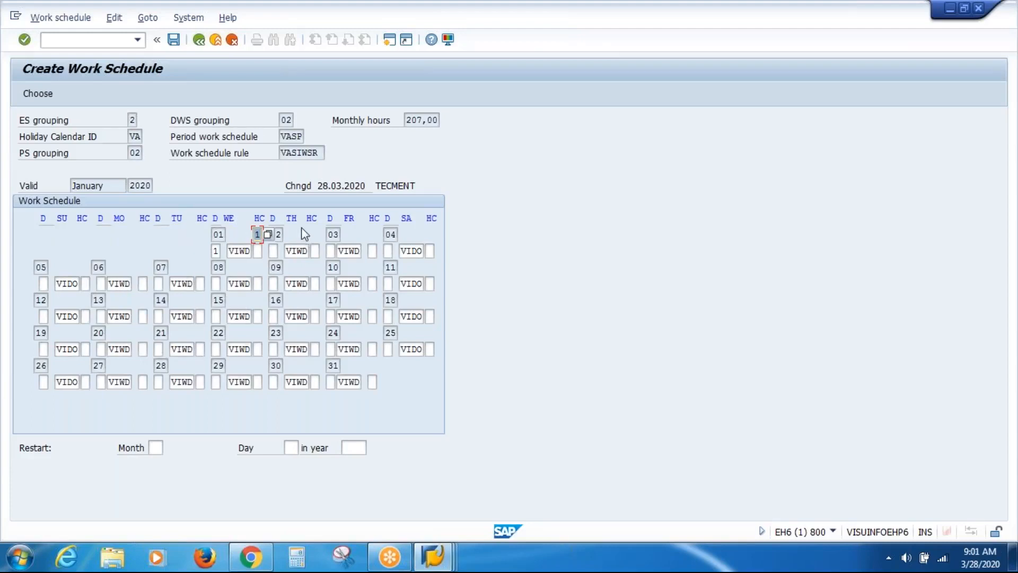
pyautogui.click(305, 287)
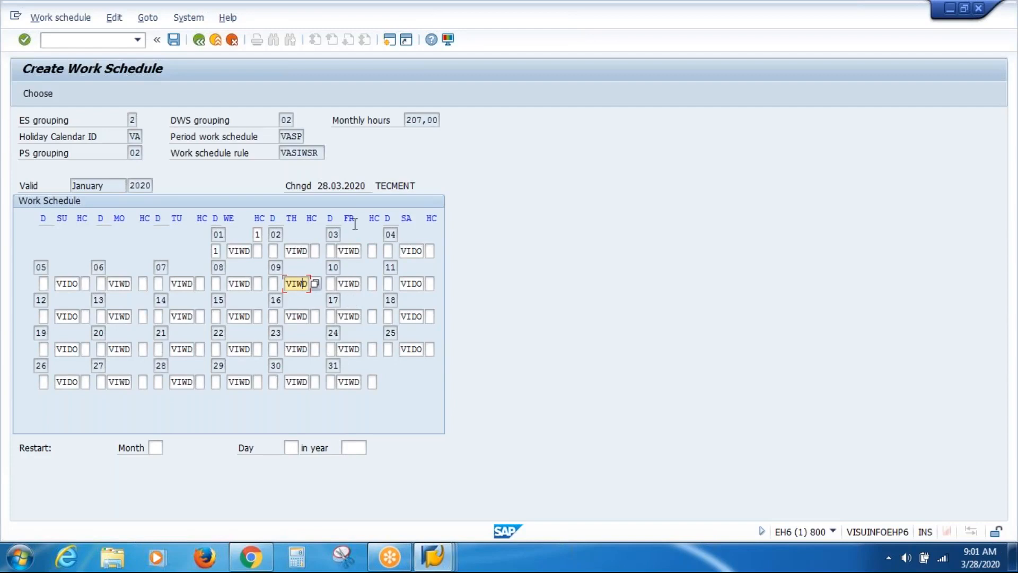
pyautogui.click(355, 251)
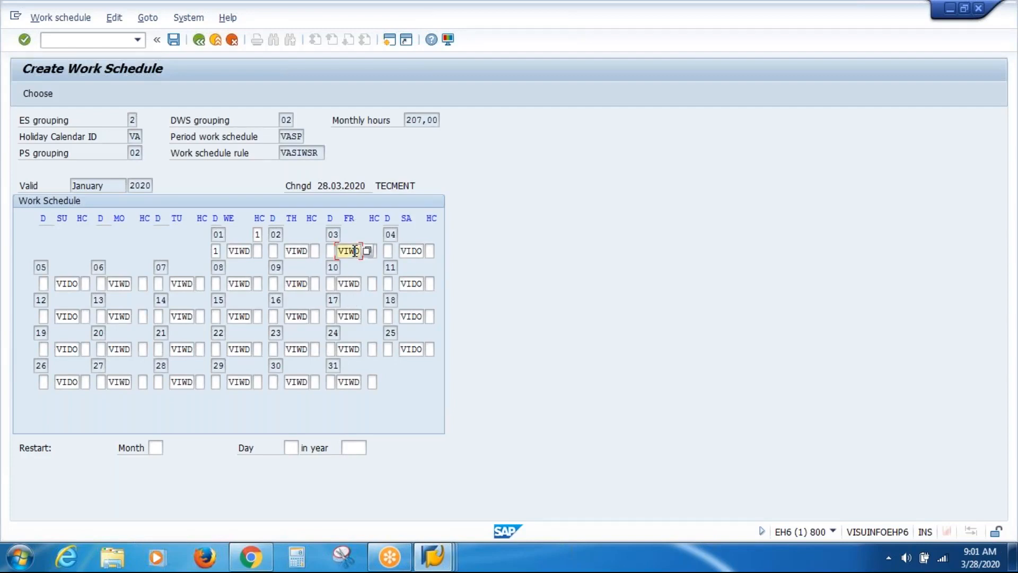
pyautogui.click(415, 250)
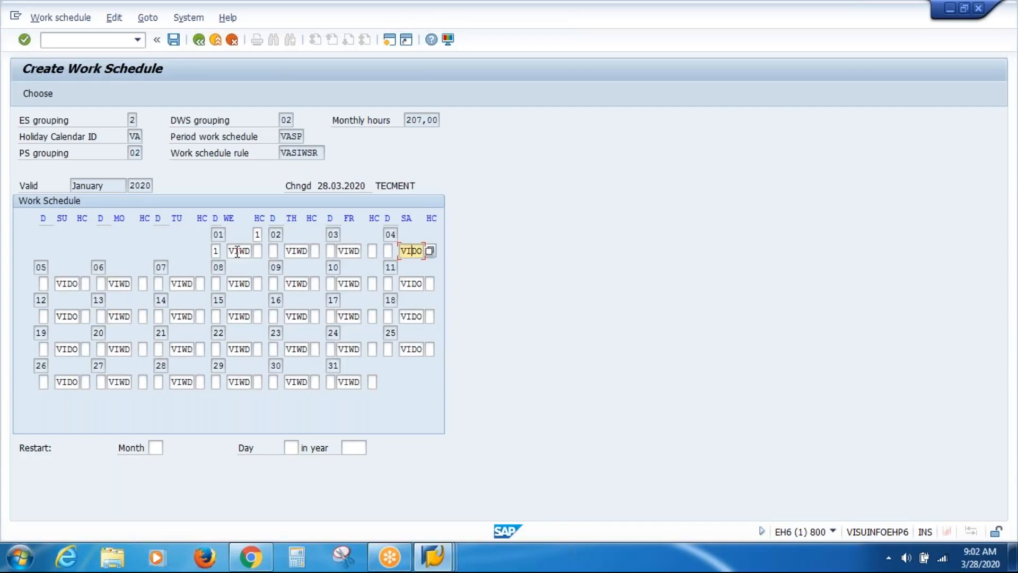
pyautogui.click(237, 251)
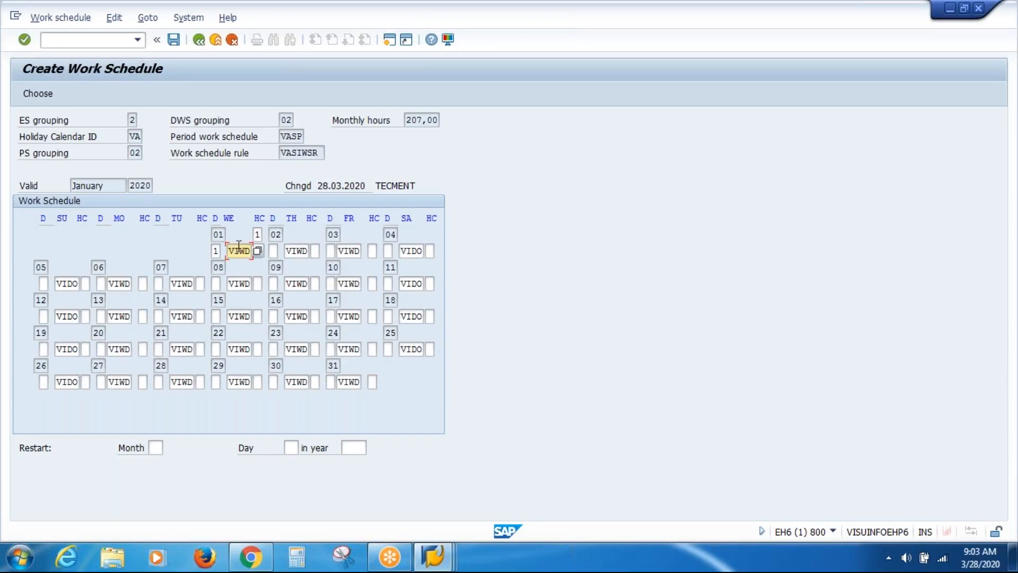
pyautogui.doubleClick(238, 251)
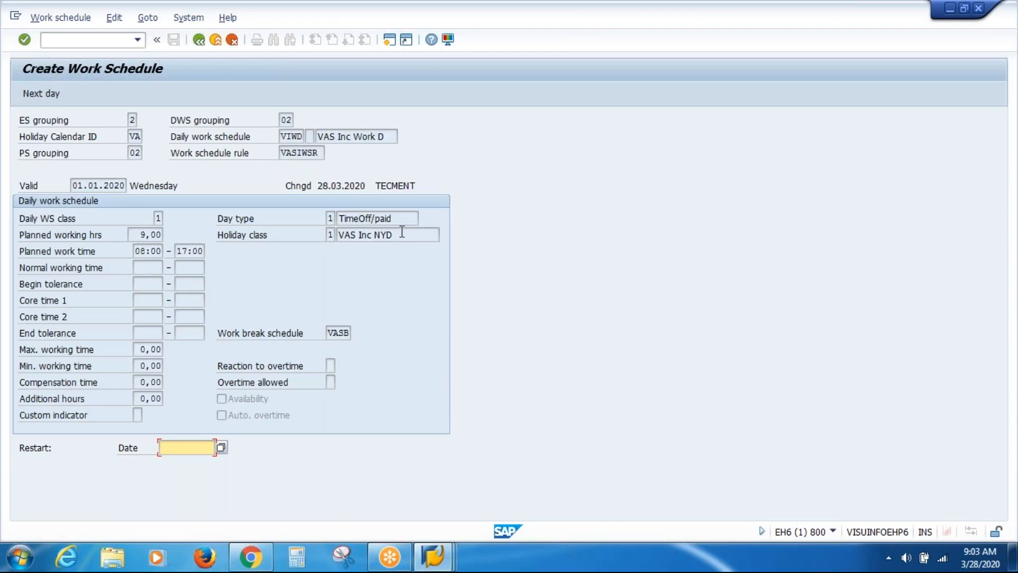
pyautogui.moveTo(402, 232); pyautogui.dragTo(328, 232)
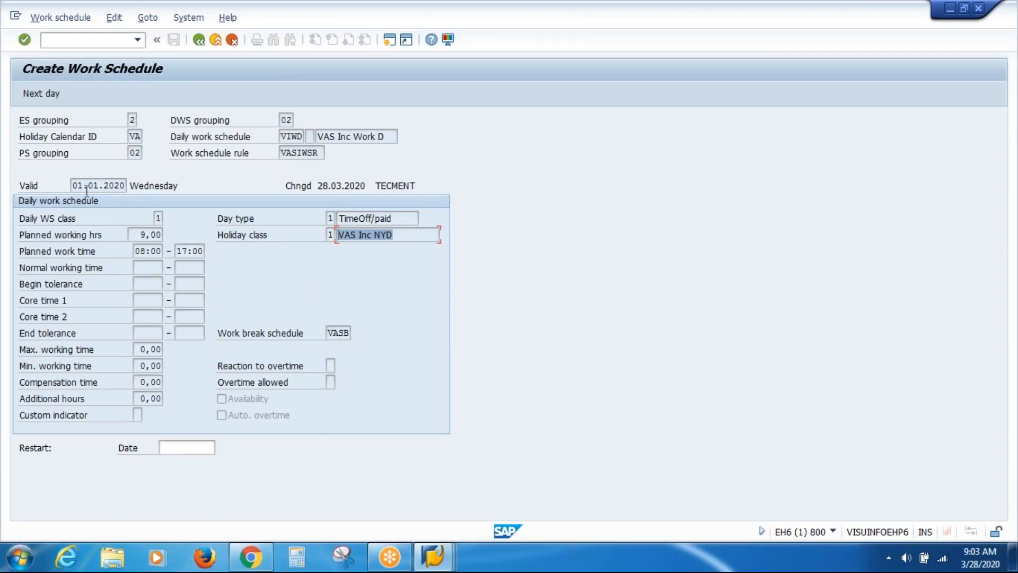
pyautogui.moveTo(77, 188); pyautogui.dragTo(174, 188)
pyautogui.click(173, 188)
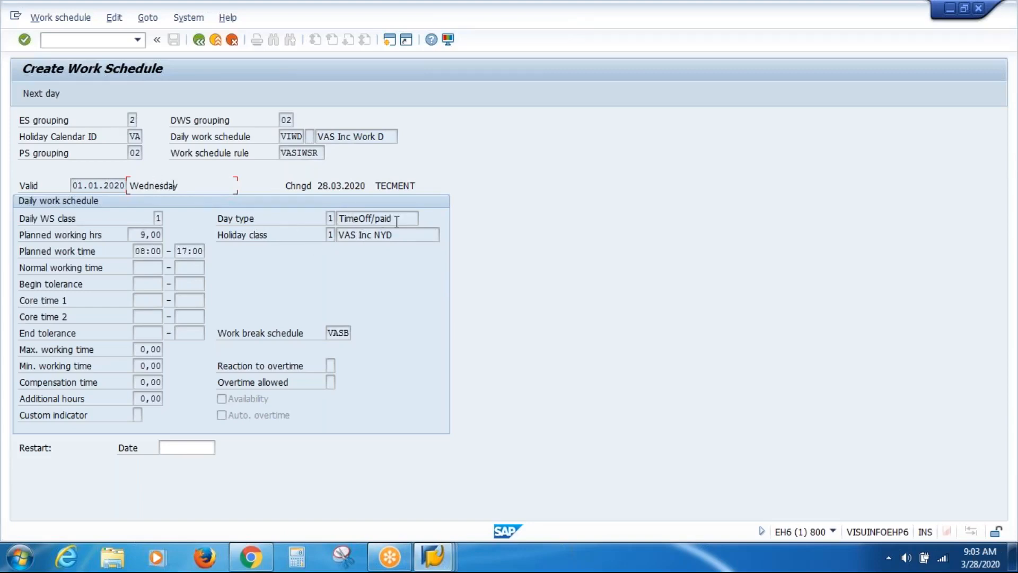
pyautogui.moveTo(395, 222); pyautogui.dragTo(317, 222)
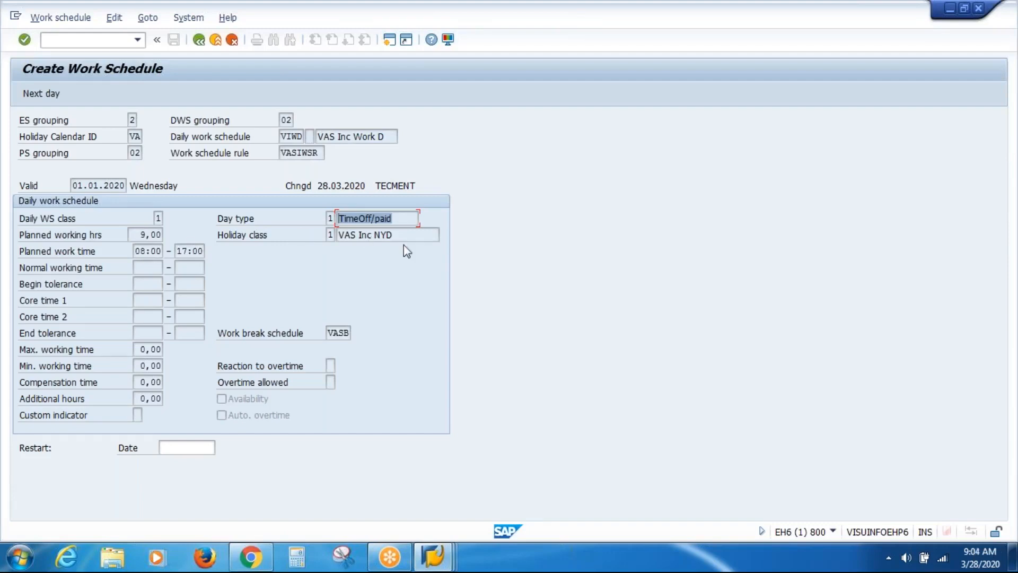
pyautogui.moveTo(403, 236); pyautogui.dragTo(291, 253)
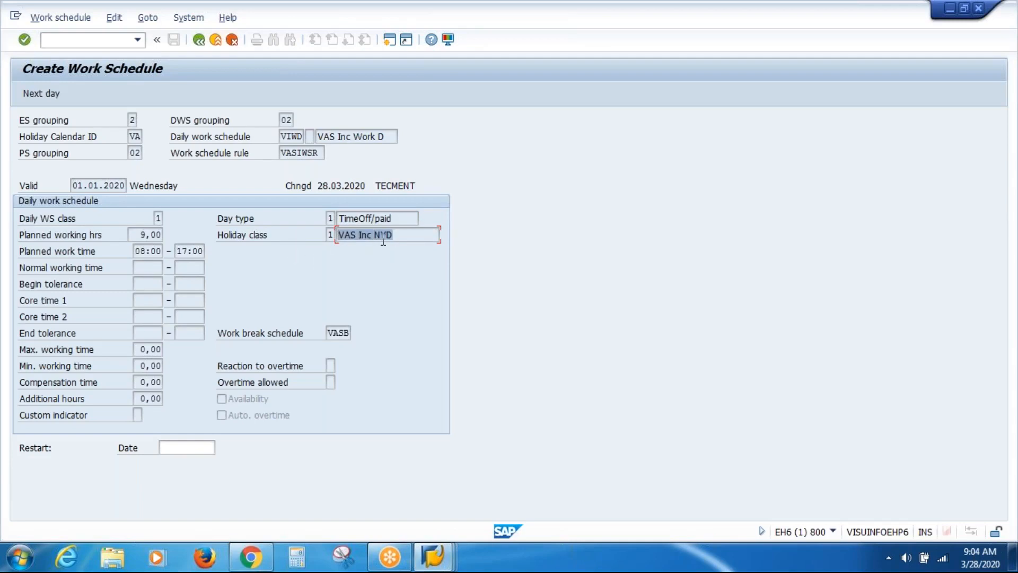
pyautogui.click(406, 235)
pyautogui.moveTo(406, 235); pyautogui.dragTo(276, 243)
pyautogui.click(199, 41)
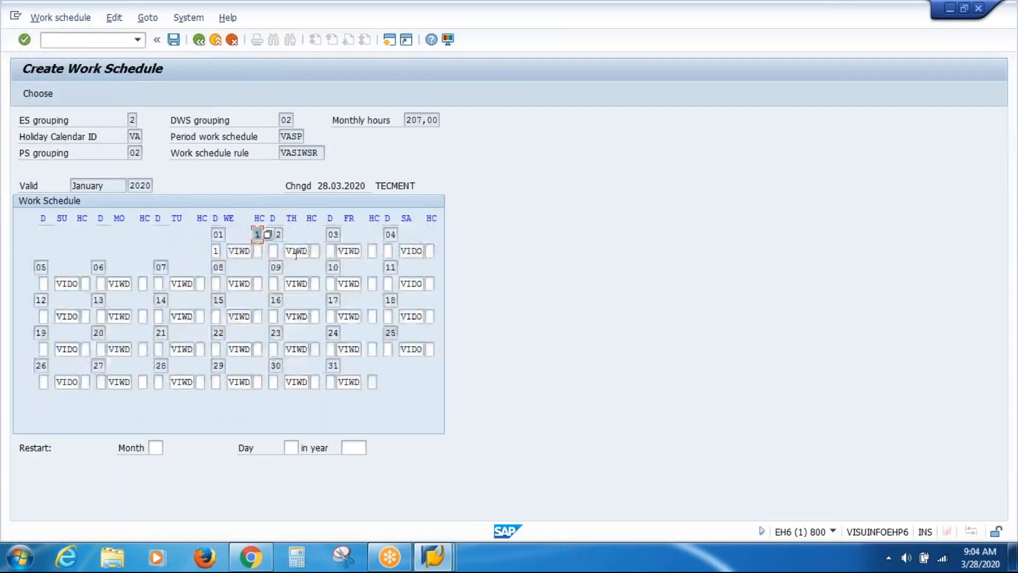
# Inspect 2 January's daily schedule VIWD and its Work/paid day type, then return to the calendar
pyautogui.doubleClick(303, 252)
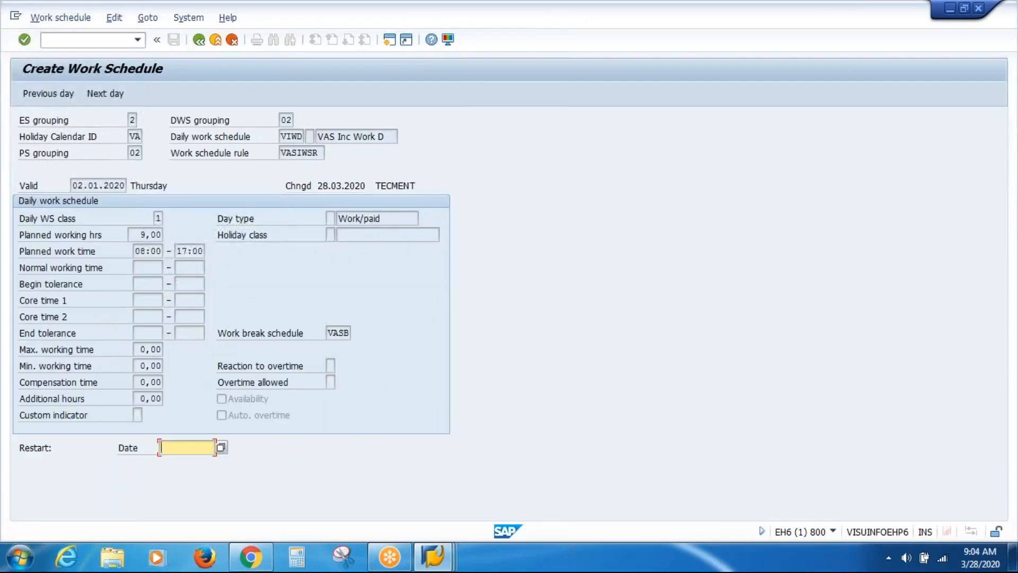
pyautogui.moveTo(396, 218); pyautogui.dragTo(280, 219)
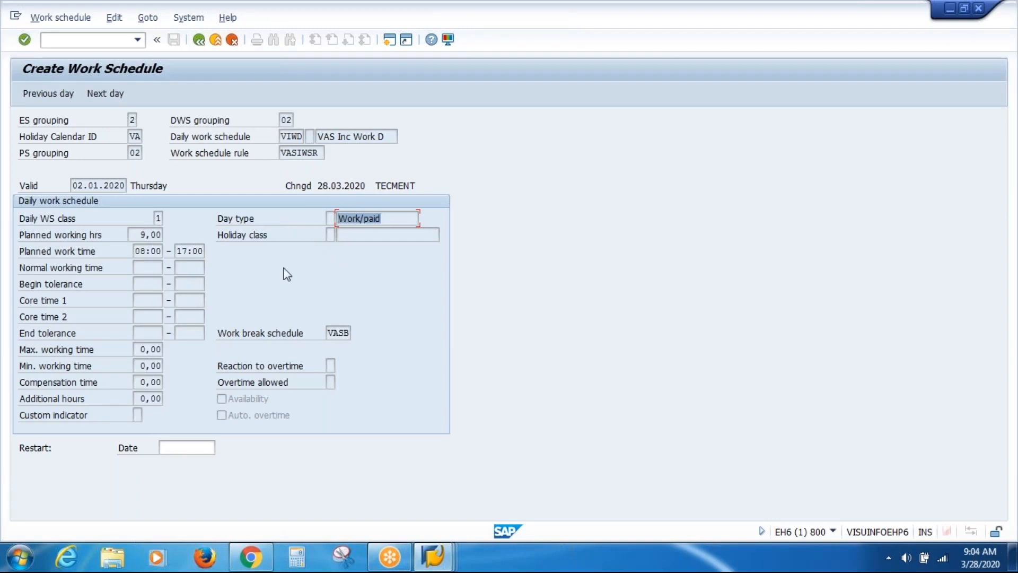
pyautogui.click(199, 40)
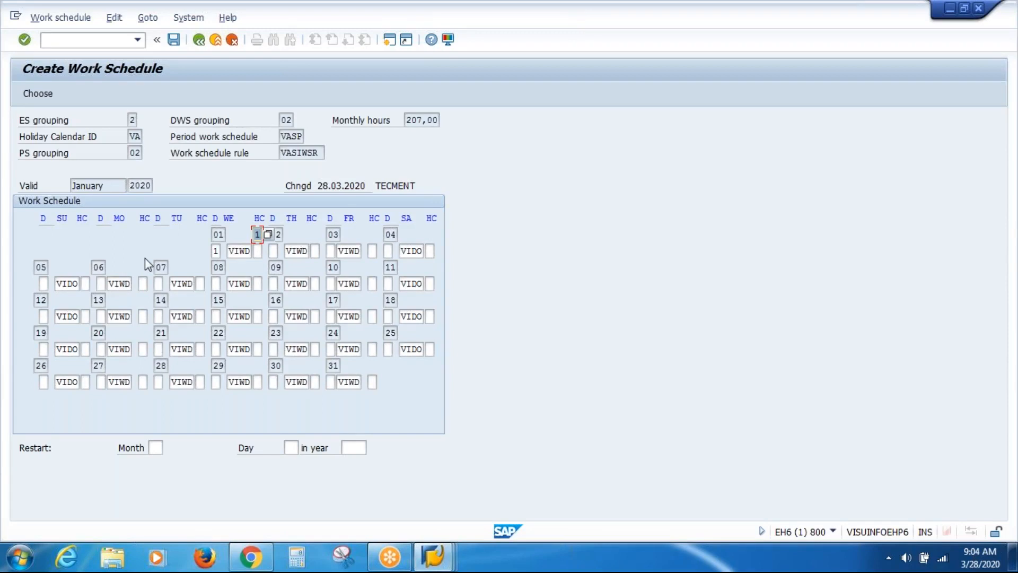
# Save the January 2020 schedule under the customizing request and change the start month to 022020
pyautogui.click(174, 40)
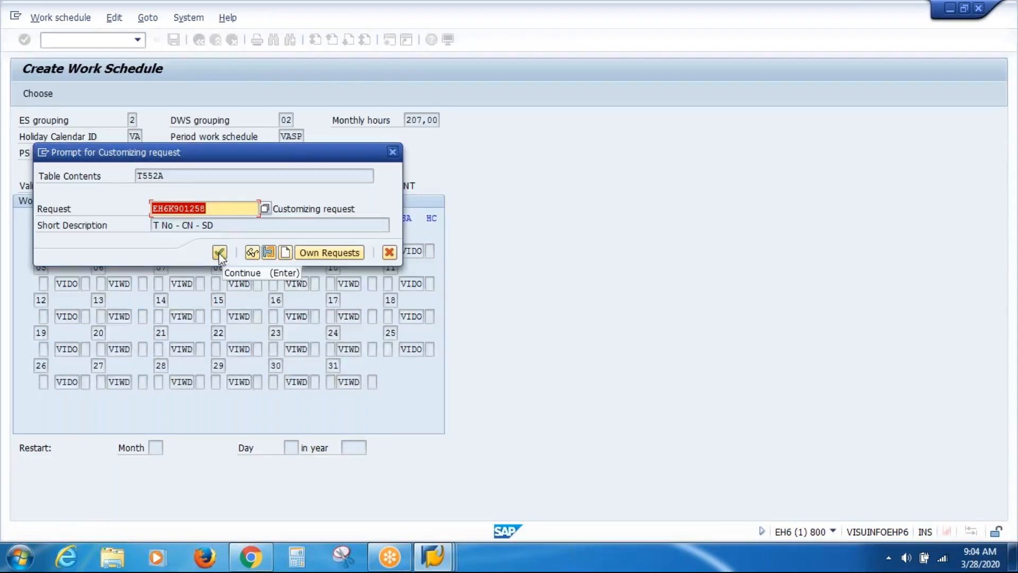
pyautogui.click(220, 253)
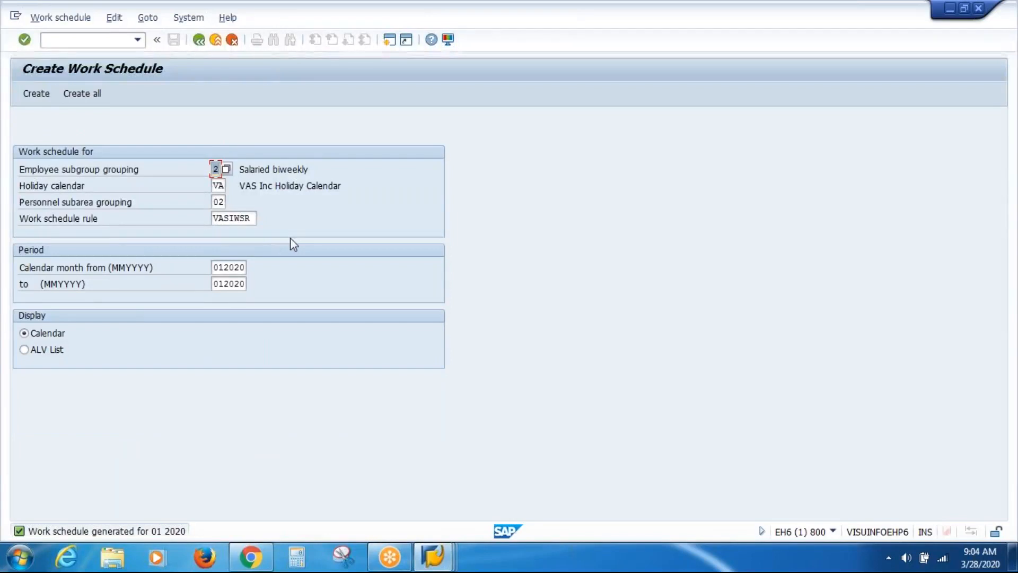
pyautogui.click(222, 270)
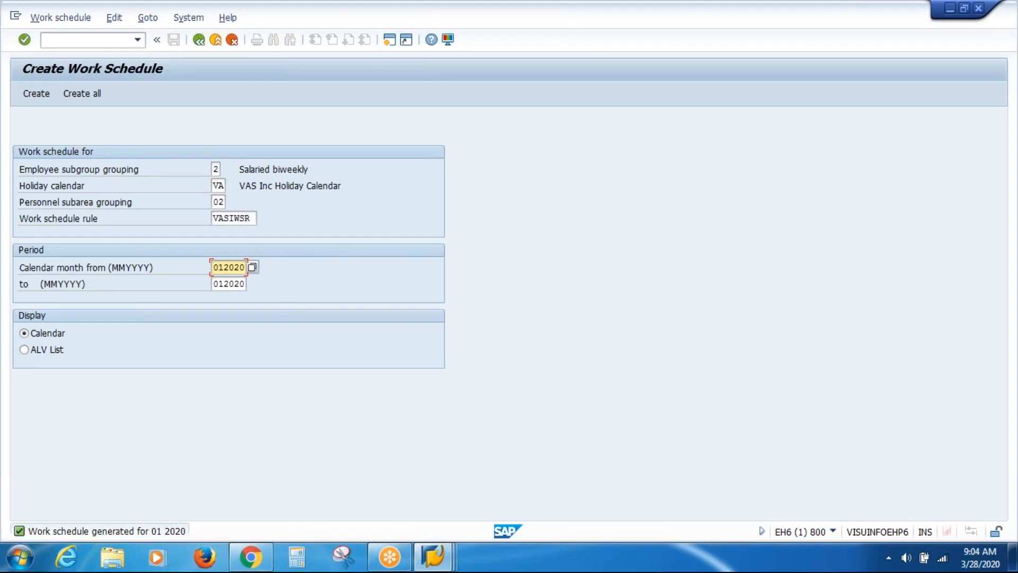
pyautogui.press('Delete')
pyautogui.write('2')
pyautogui.click(225, 284)
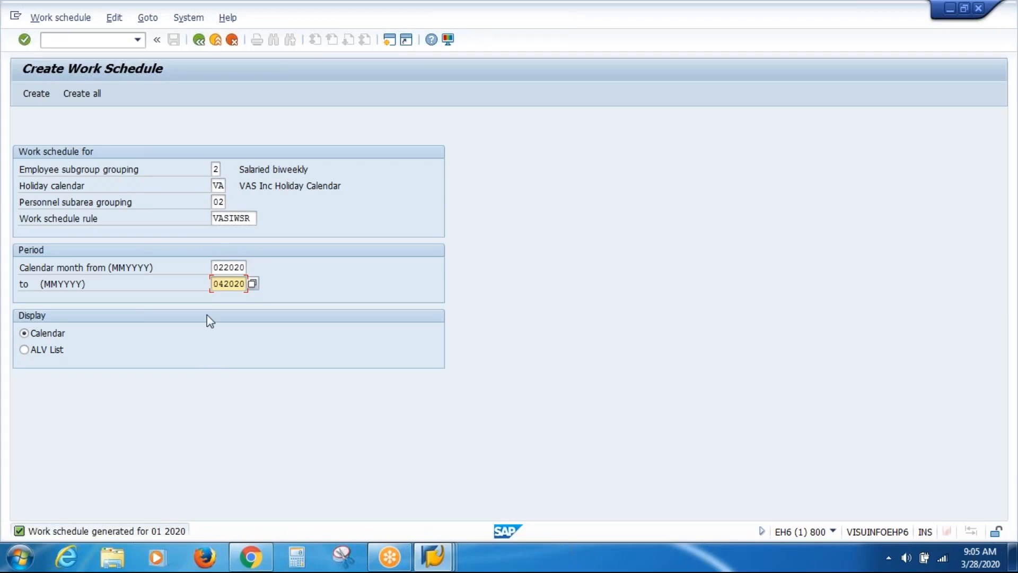
# Create the 022020–042020 schedules and save February, March and April, confirming each customizing request
pyautogui.click(41, 95)
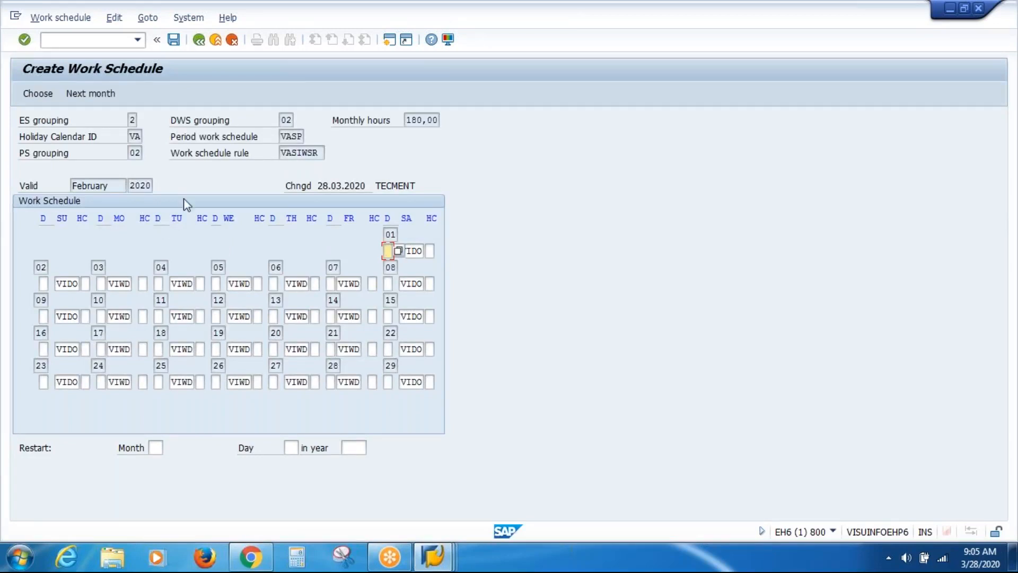
pyautogui.click(173, 43)
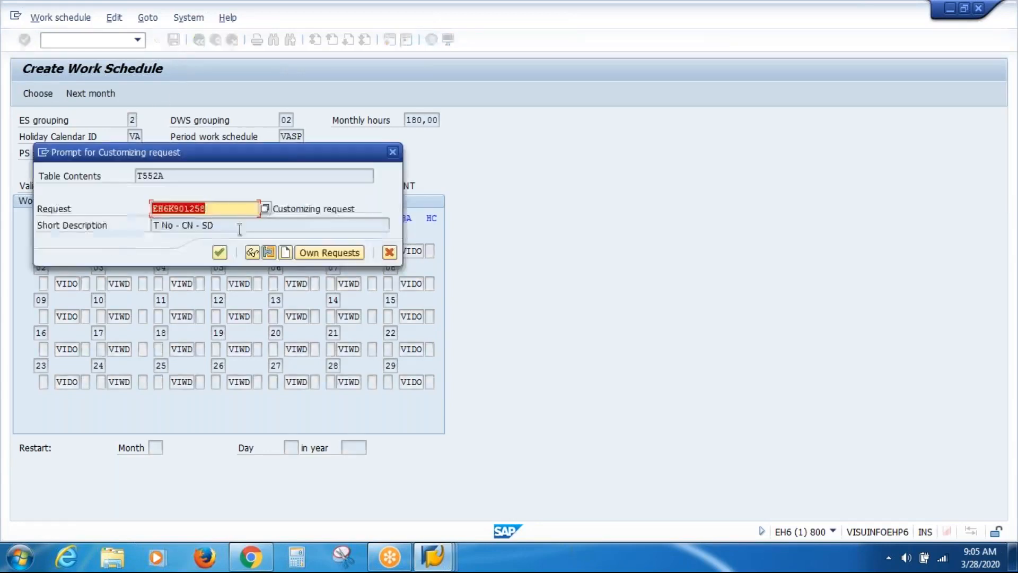
pyautogui.click(220, 252)
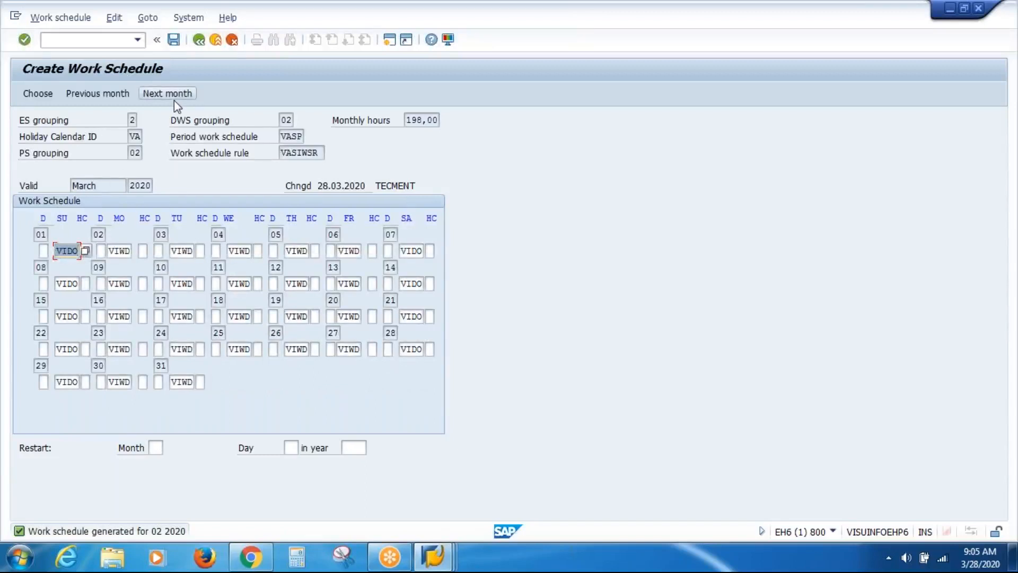
pyautogui.click(173, 41)
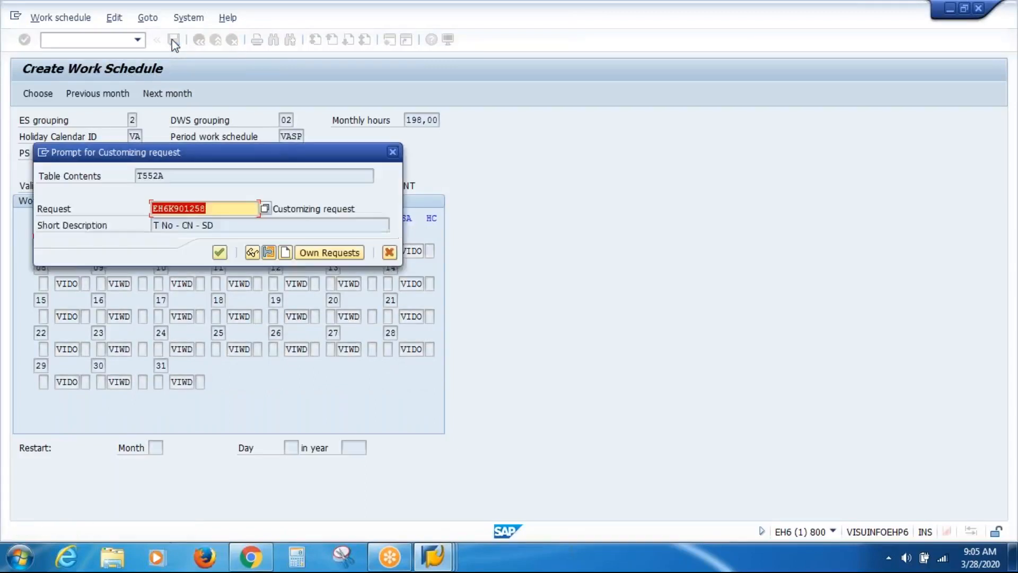
pyautogui.click(219, 252)
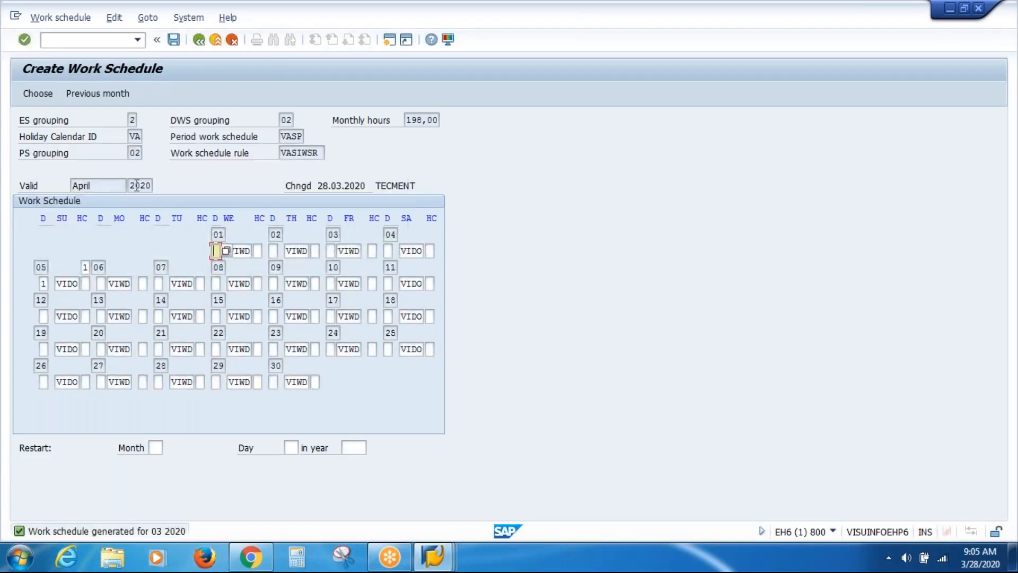
pyautogui.click(174, 40)
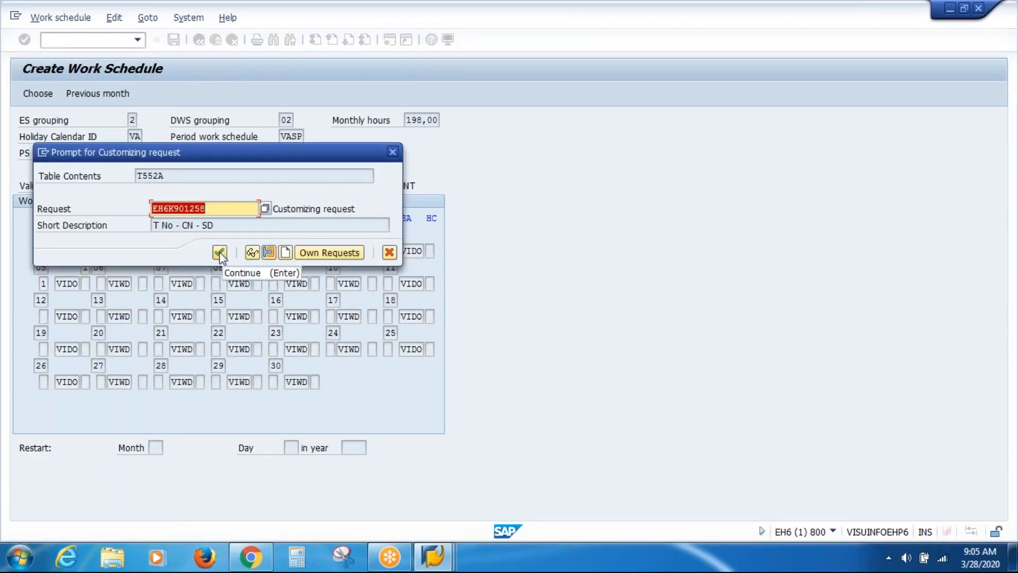
pyautogui.click(220, 252)
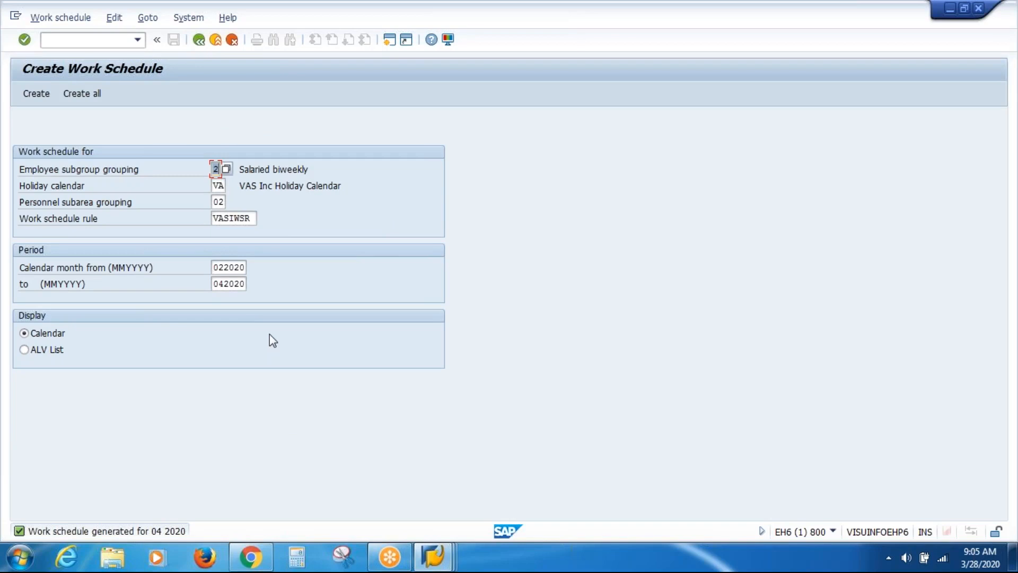
# Set the period to 052020–122020, create all schedules, and confirm the customizing request
pyautogui.click(225, 266)
pyautogui.press('BackSpace')
pyautogui.write('5')
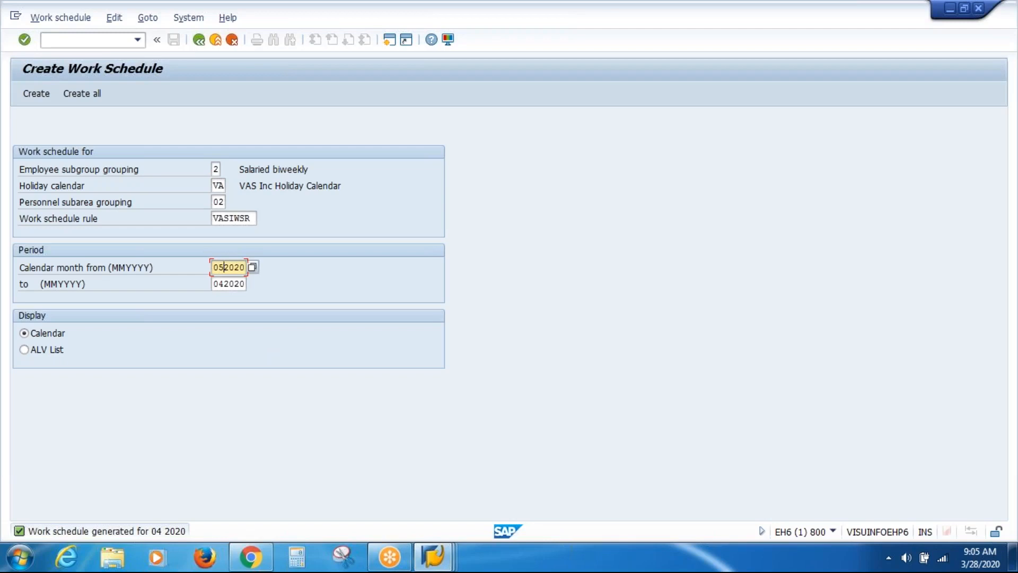
pyautogui.press('Down')
pyautogui.press('BackSpace')
pyautogui.press('BackSpace')
pyautogui.write('12')
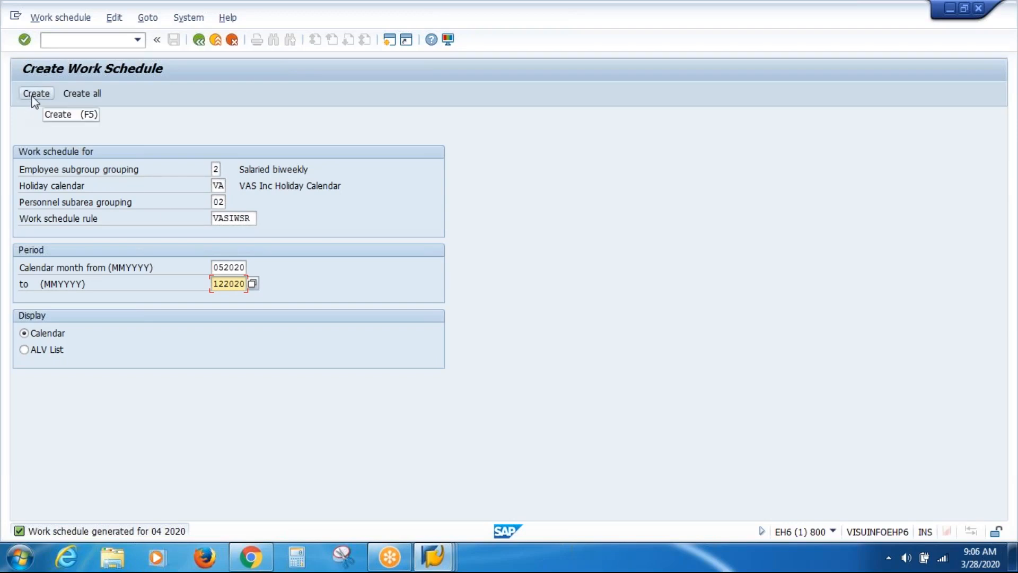
pyautogui.click(88, 100)
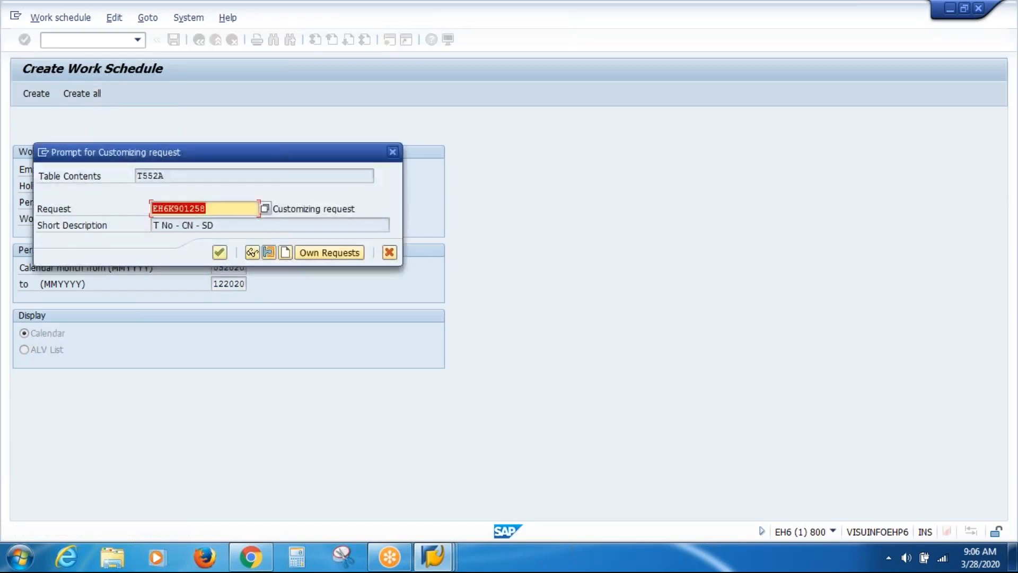
pyautogui.click(220, 254)
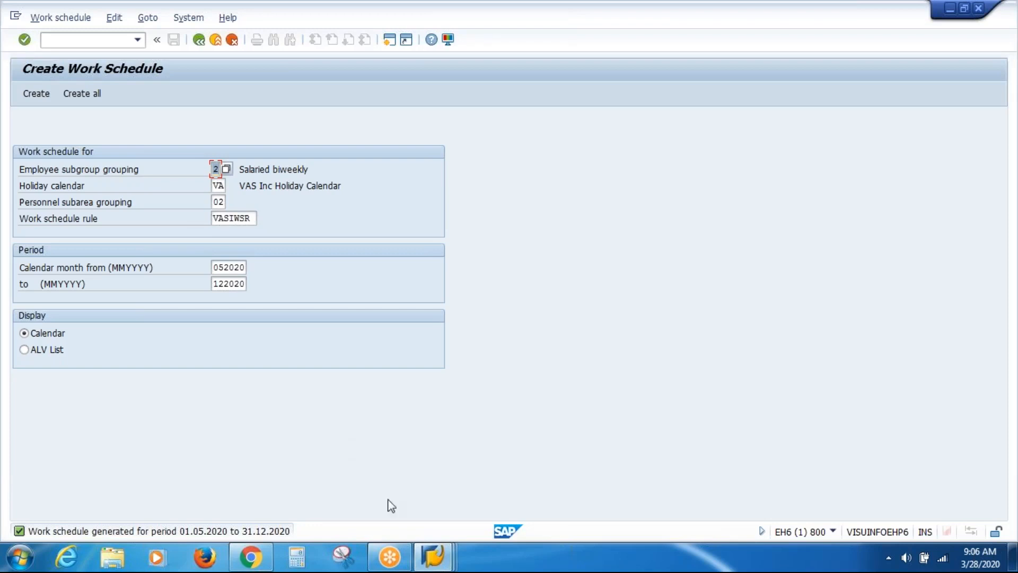
# Open workbook 04.01.2020 from the desktop, select cell D376 on Sheet9, then return to SAP
pyautogui.rightClick(529, 563)
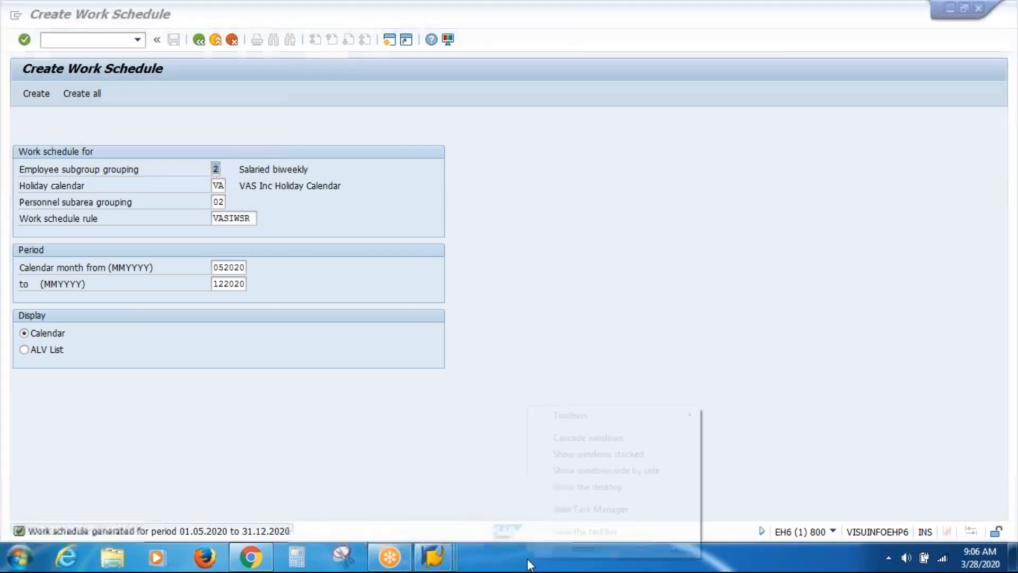
pyautogui.click(595, 486)
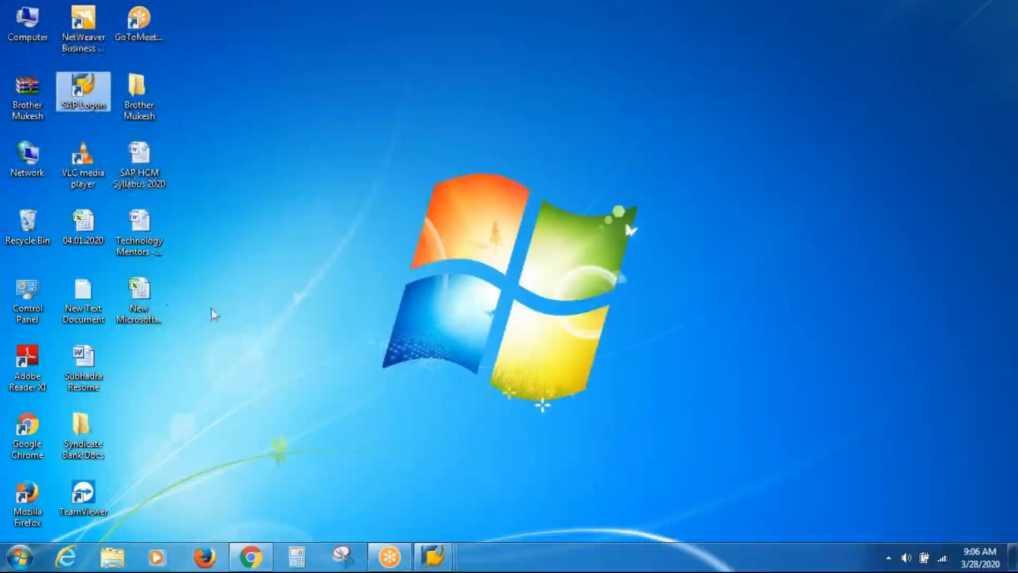
pyautogui.click(90, 240)
pyautogui.doubleClick(90, 240)
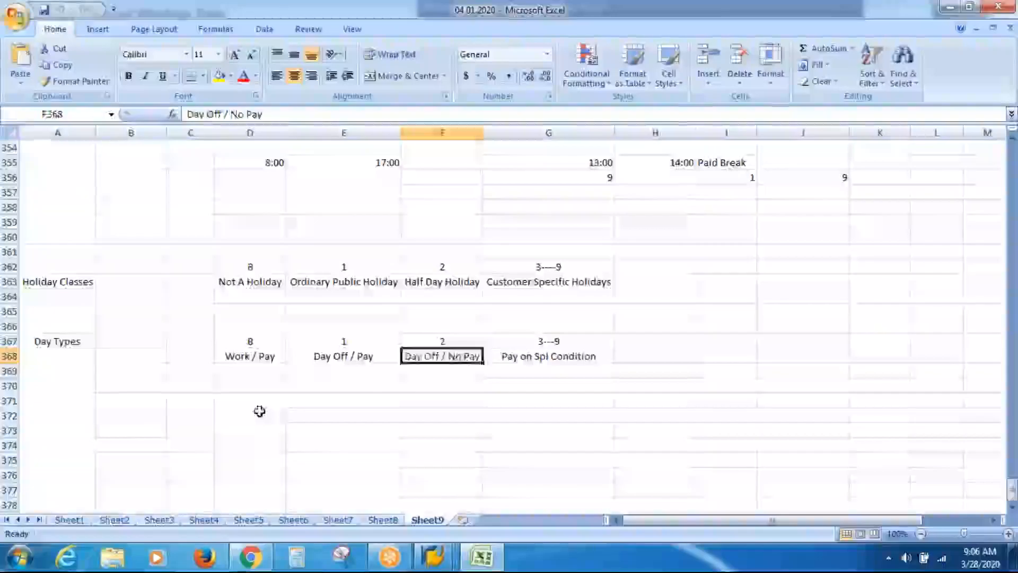
pyautogui.click(260, 411)
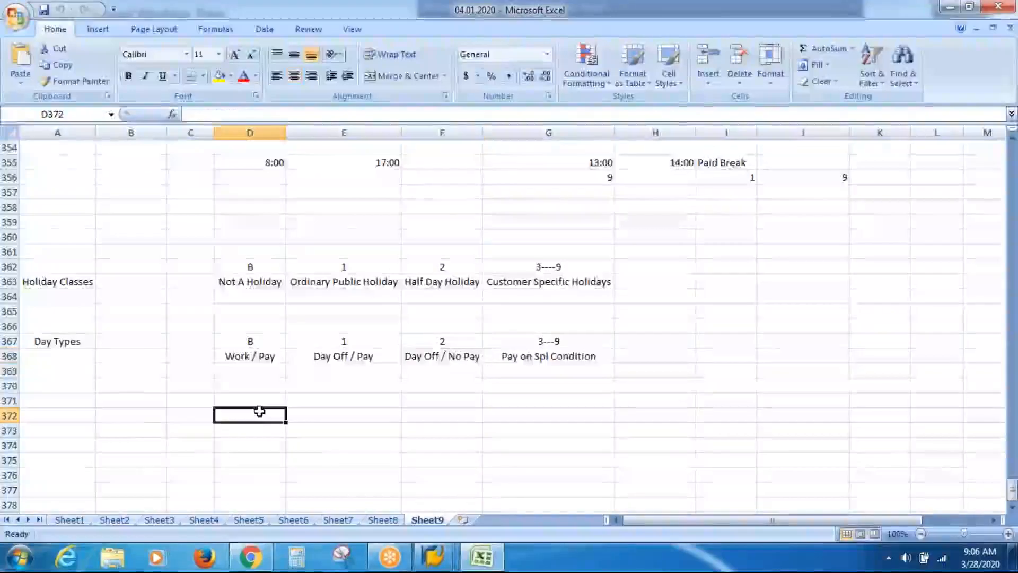
pyautogui.press('Down')
pyautogui.press('Down')
pyautogui.press('Down')
pyautogui.press('Down')
pyautogui.press('Down')
pyautogui.press('Down')
pyautogui.press('Down')
pyautogui.press('Down')
pyautogui.press('Down')
pyautogui.press('Down')
pyautogui.press('Down')
pyautogui.press('Down')
pyautogui.press('Down')
pyautogui.press('Down')
pyautogui.press('Down')
pyautogui.press('Down')
pyautogui.press('Down')
pyautogui.press('Down')
pyautogui.press('Down')
pyautogui.press('Down')
pyautogui.press('Down')
pyautogui.press('Down')
pyautogui.press('Down')
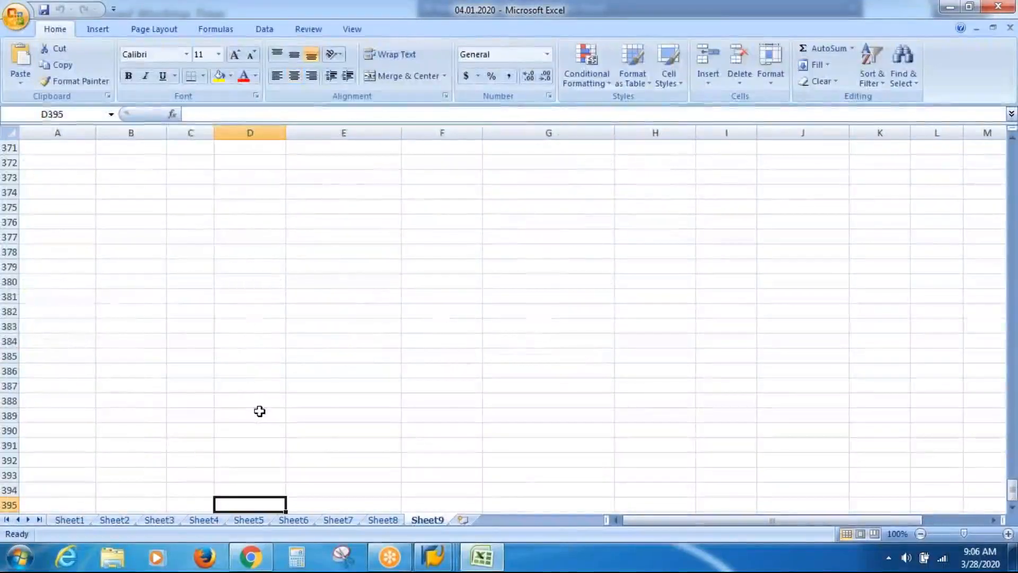
pyautogui.click(233, 221)
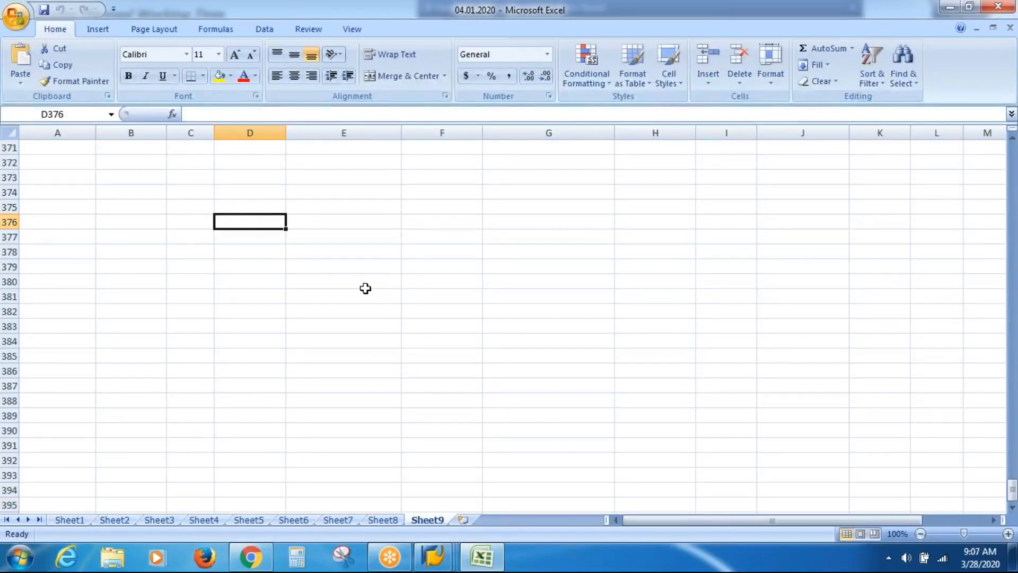
pyautogui.click(432, 555)
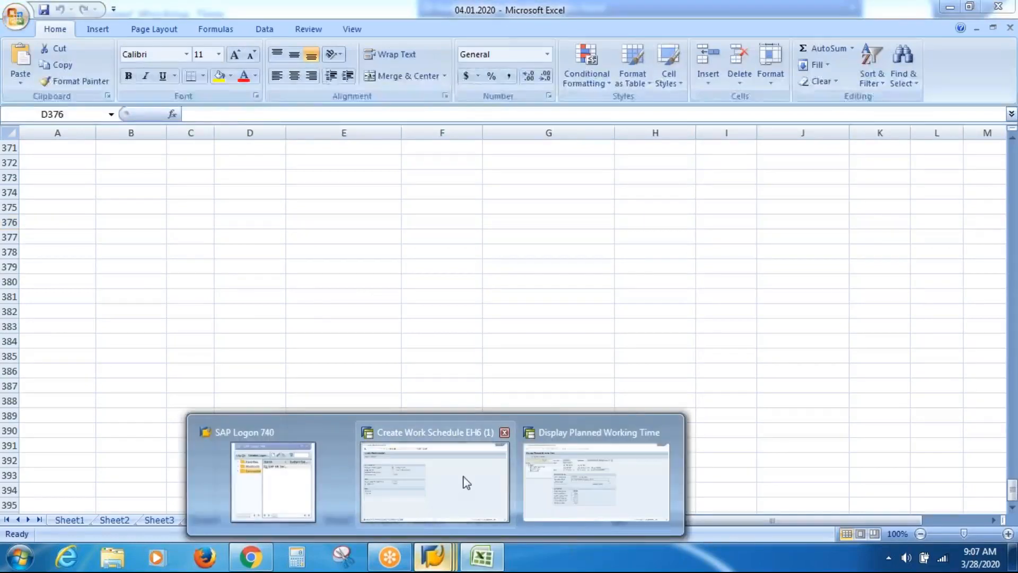
pyautogui.click(463, 479)
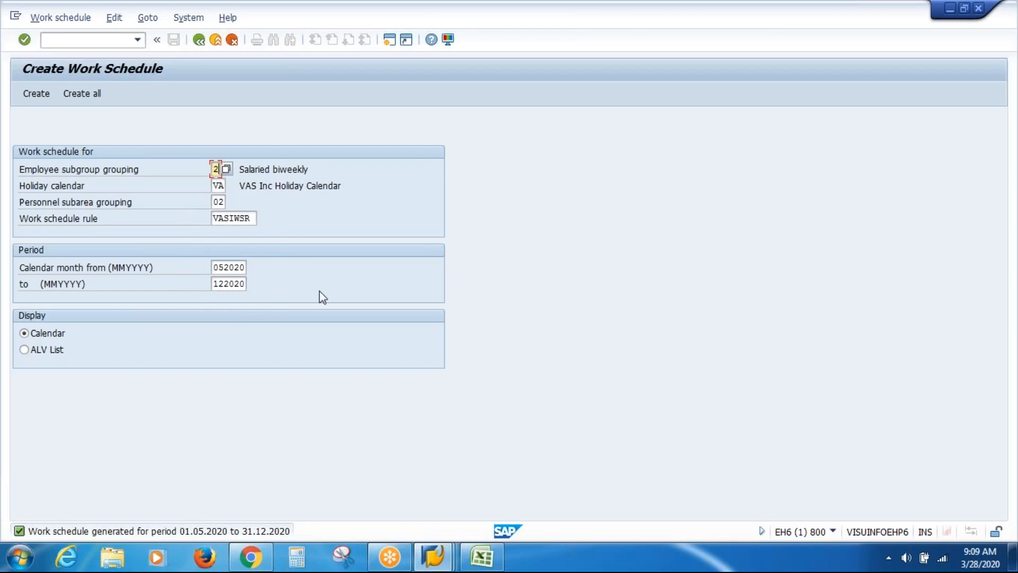
# Go back from Create Work Schedule to the Display IMG tree
pyautogui.click(200, 40)
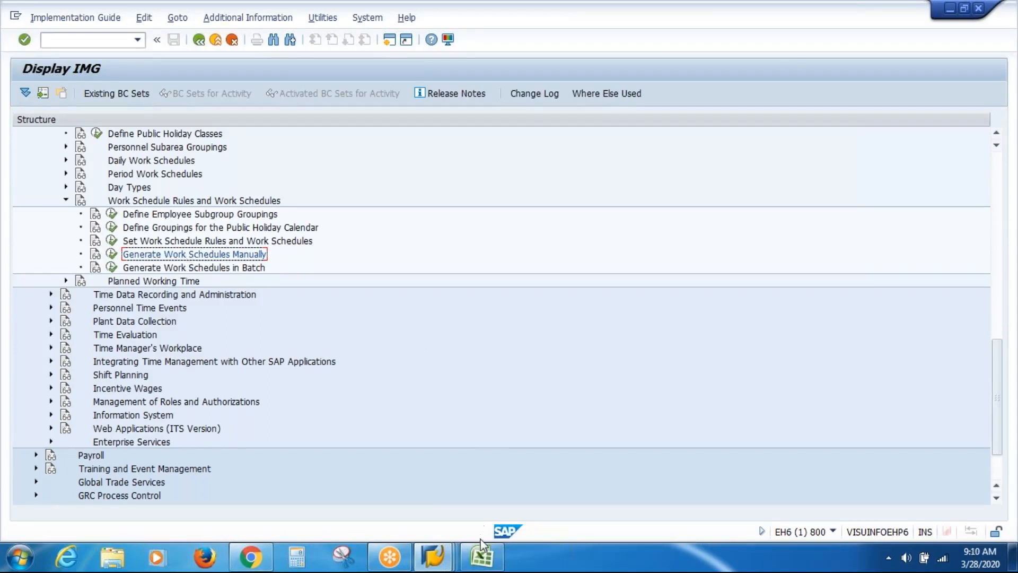
# Type department headers PROD, FIN, HR and SALES across row 376
pyautogui.click(482, 563)
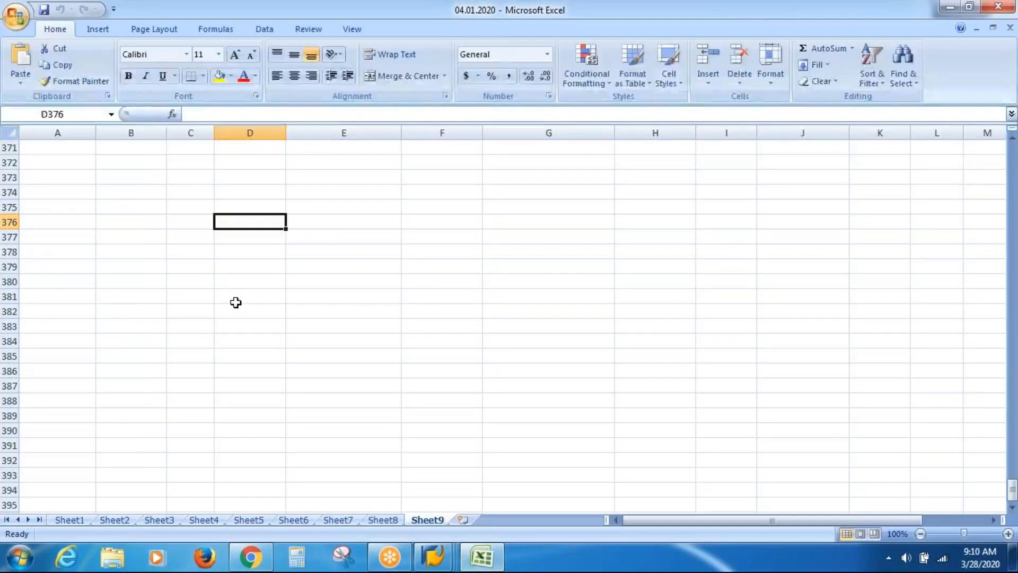
pyautogui.press('Left')
pyautogui.press('Left')
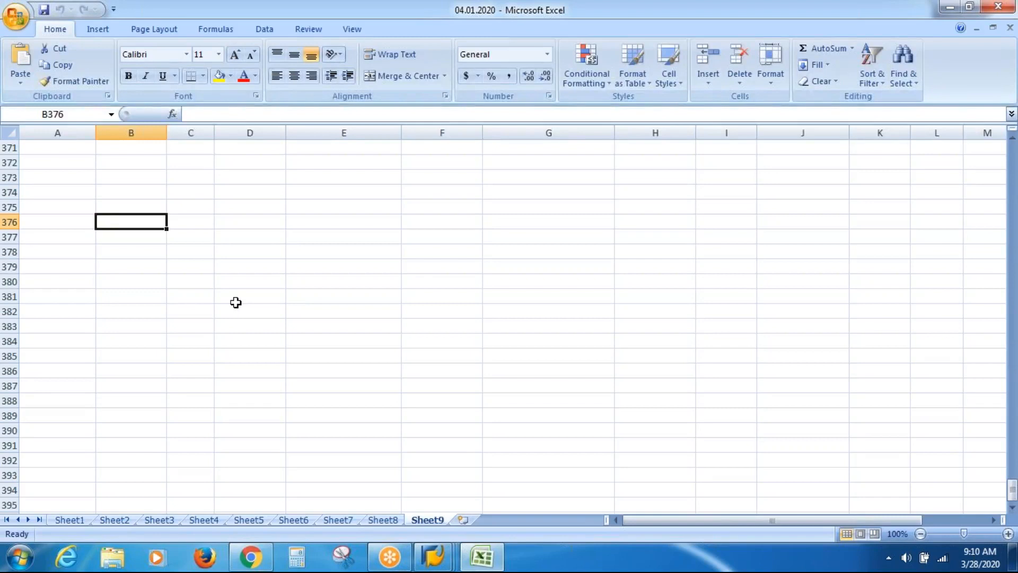
pyautogui.write('PROD')
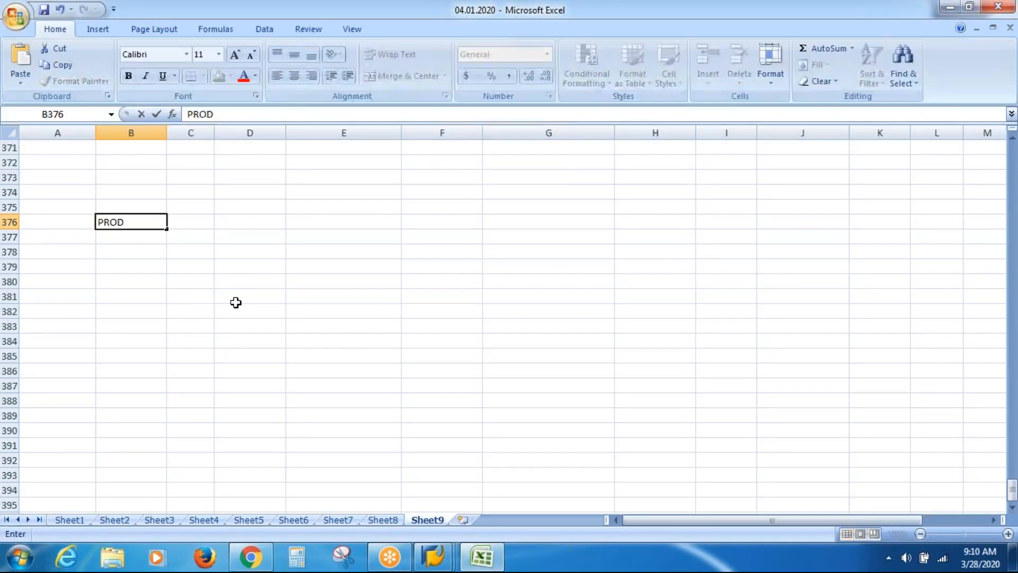
pyautogui.press('Tab')
pyautogui.press('Tab')
pyautogui.write('FIN')
pyautogui.press('Tab')
pyautogui.press('Tab')
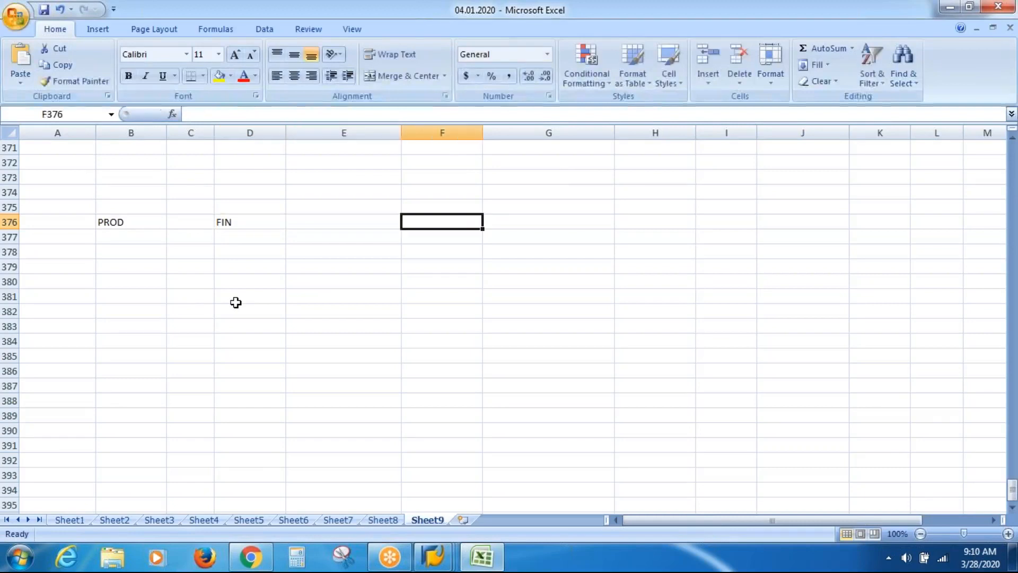
pyautogui.write('HR')
pyautogui.press('Tab')
pyautogui.press('Tab')
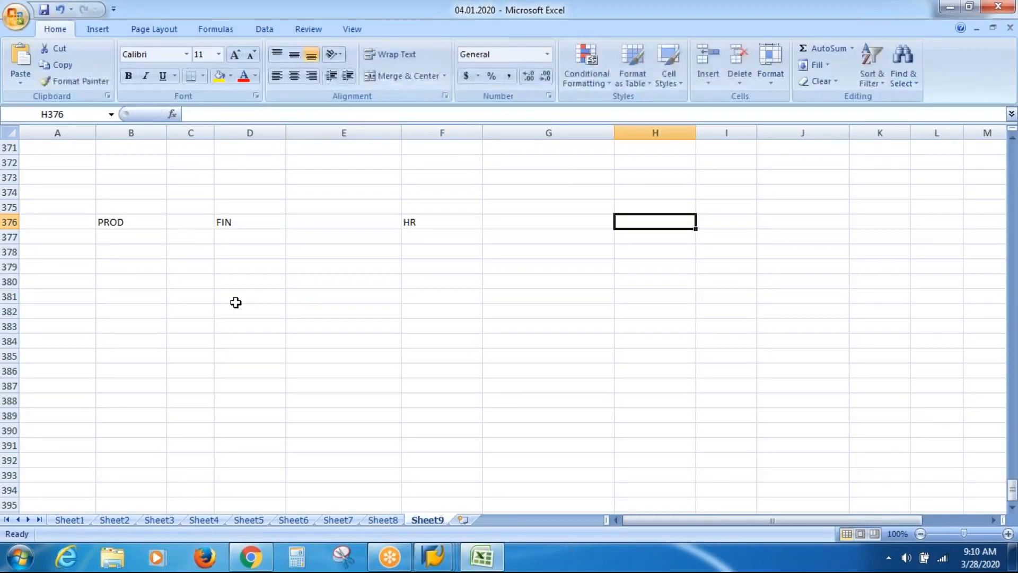
pyautogui.write('SALEES')
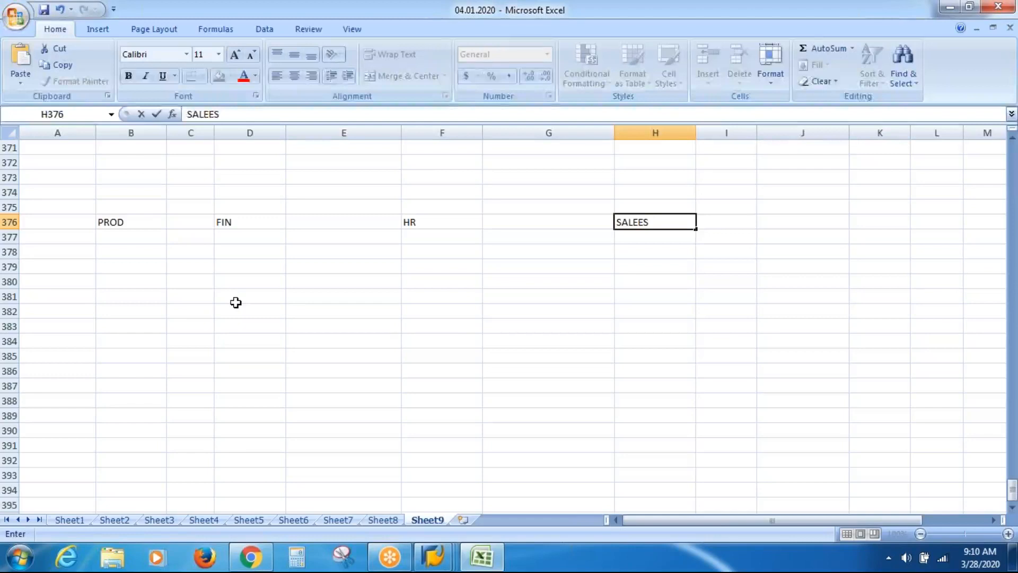
pyautogui.press('BackSpace')
pyautogui.press('BackSpace')
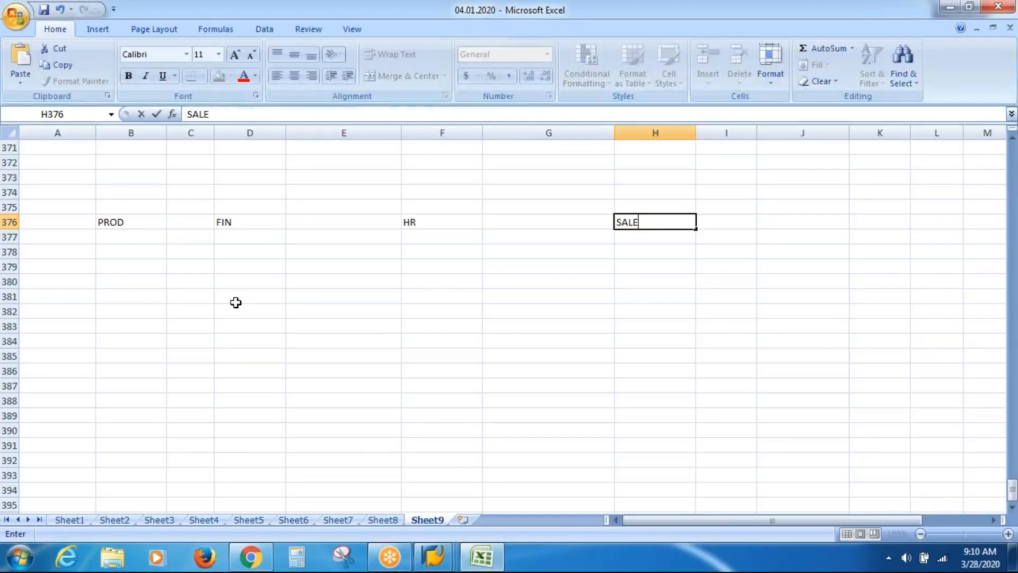
pyautogui.write('S')
pyautogui.press('Return')
# Shift the PROD–SALES header row one column to the right
pyautogui.press('Left')
pyautogui.press('Left')
pyautogui.press('Left')
pyautogui.press('Left')
pyautogui.press('Left')
pyautogui.press('Left')
pyautogui.press('Left')
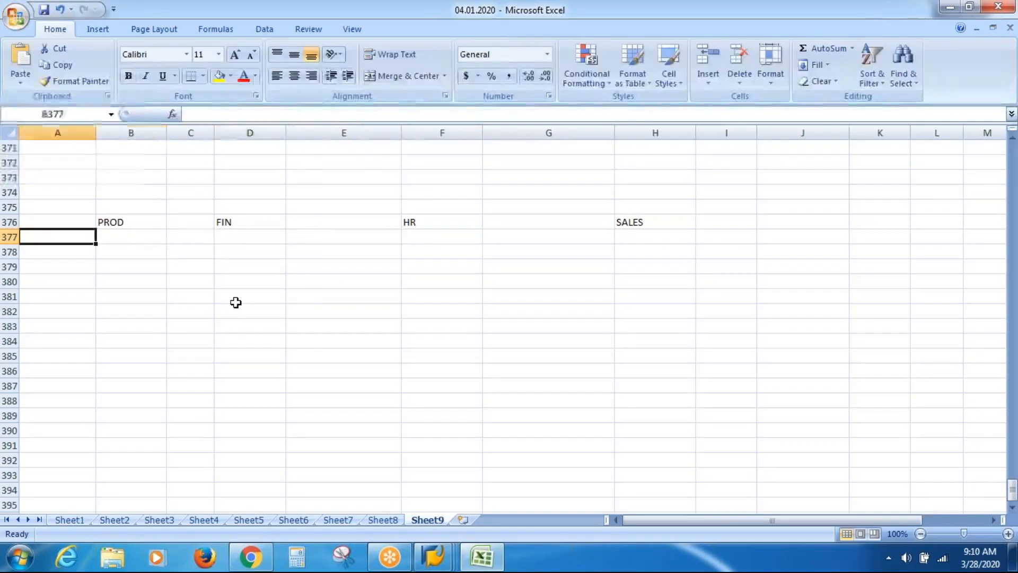
pyautogui.press('Down')
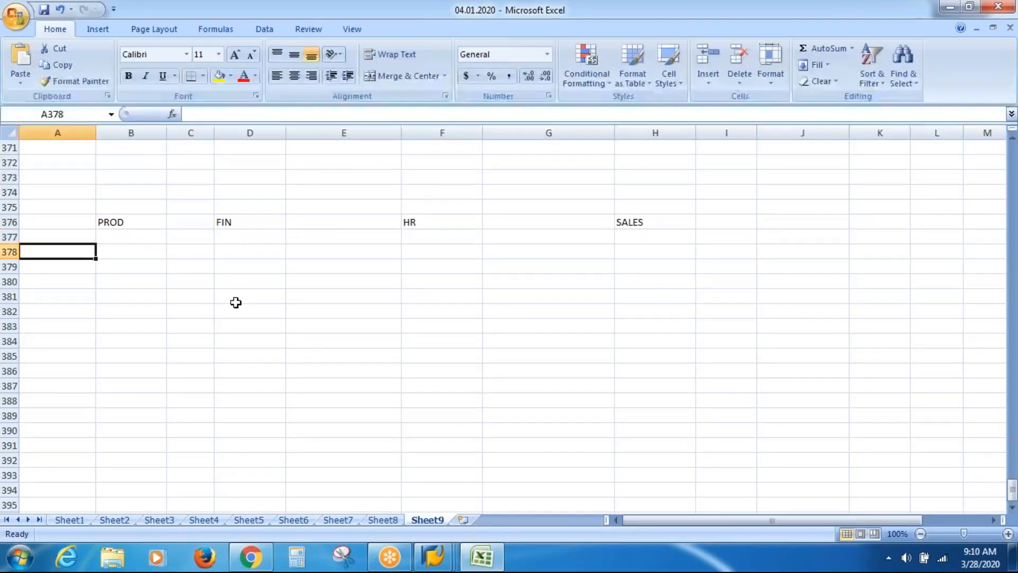
pyautogui.press('Up')
pyautogui.press('Up')
pyautogui.press('Right')
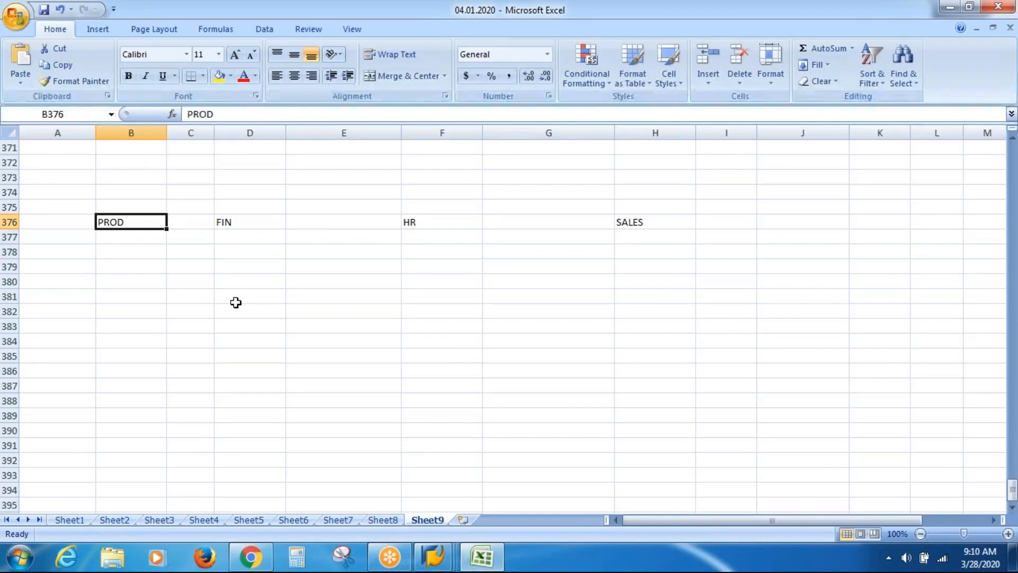
pyautogui.hotkey('shift', 'Right')
pyautogui.hotkey('ctrl', 'shift', 'Right')
pyautogui.hotkey('ctrl', 'shift', 'Right')
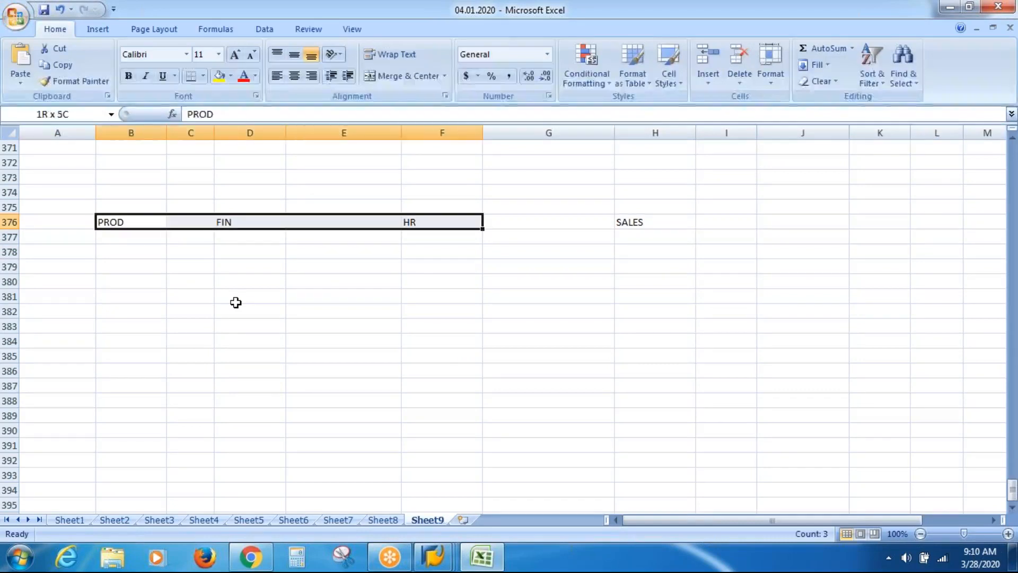
pyautogui.hotkey('ctrl', 'shift', 'Right')
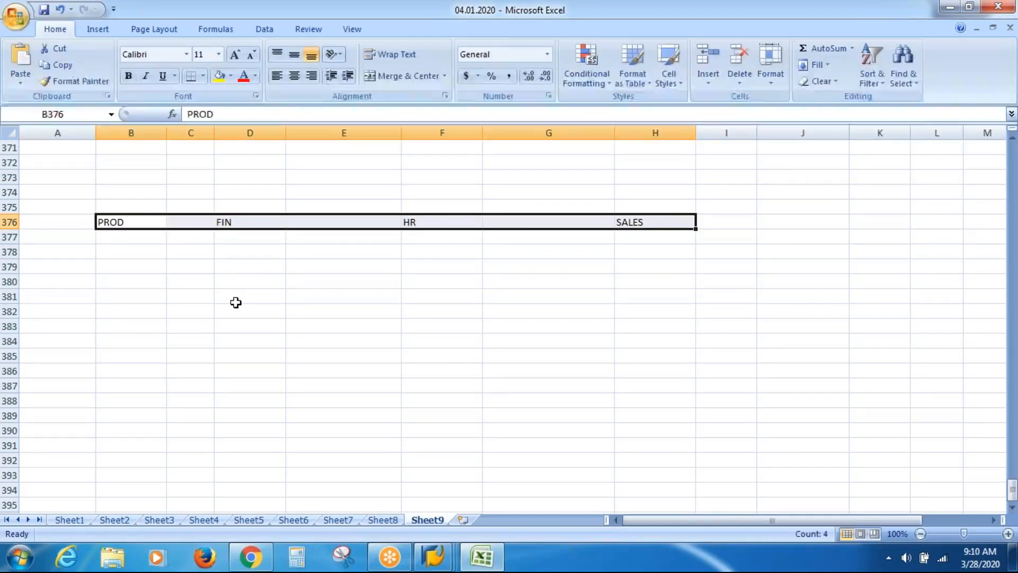
pyautogui.hotkey('ctrl', 'c')
pyautogui.press('Right')
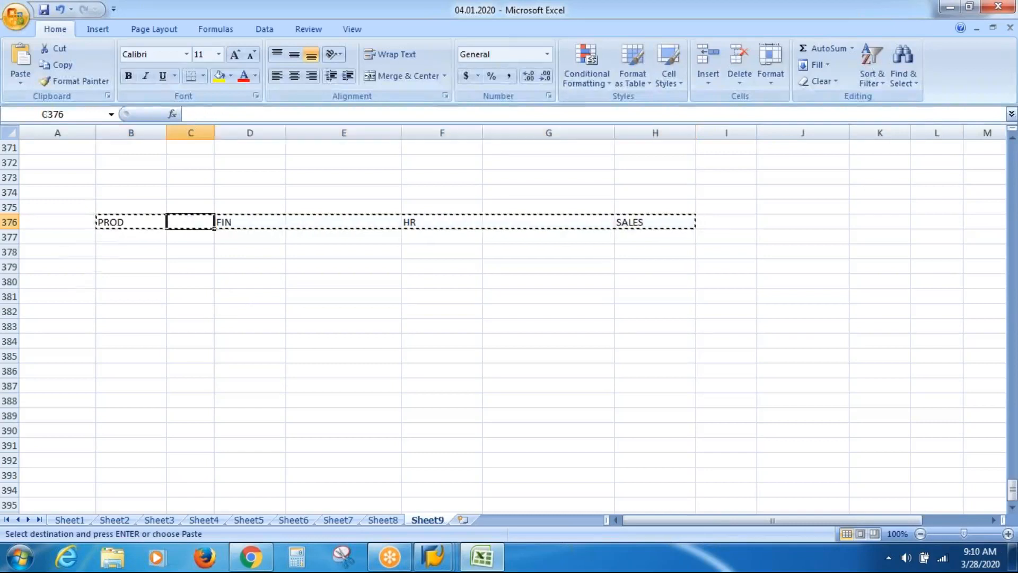
pyautogui.hotkey('ctrl', 'v')
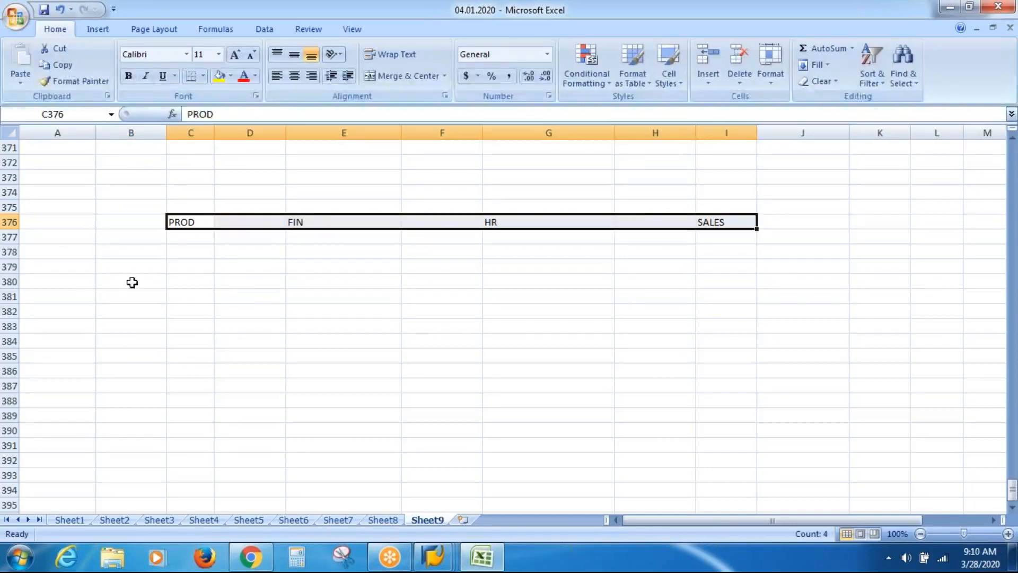
# Add row labels Perm/Sal and Perm/Hrly in columns A and B
pyautogui.click(62, 270)
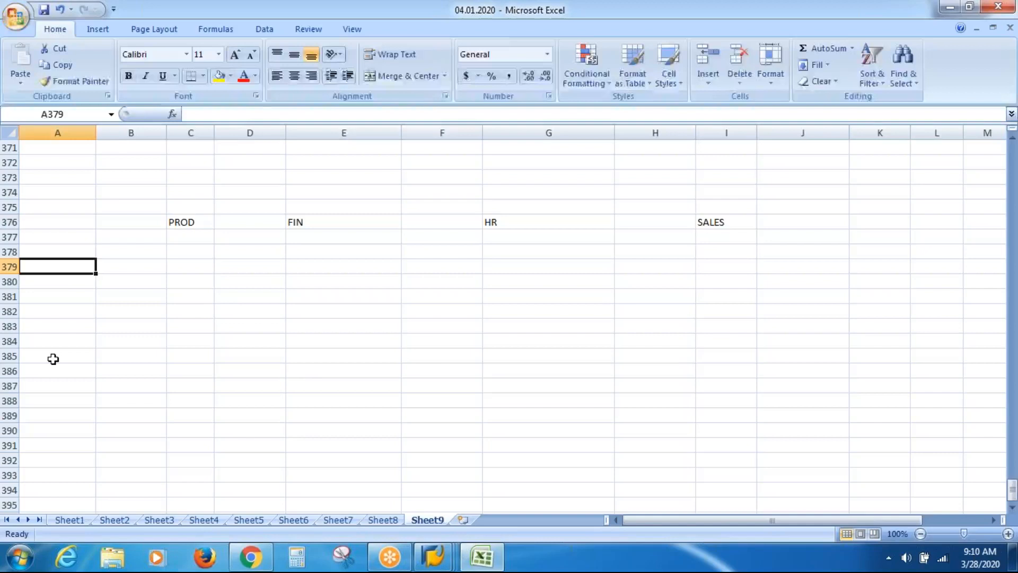
pyautogui.write('pERM')
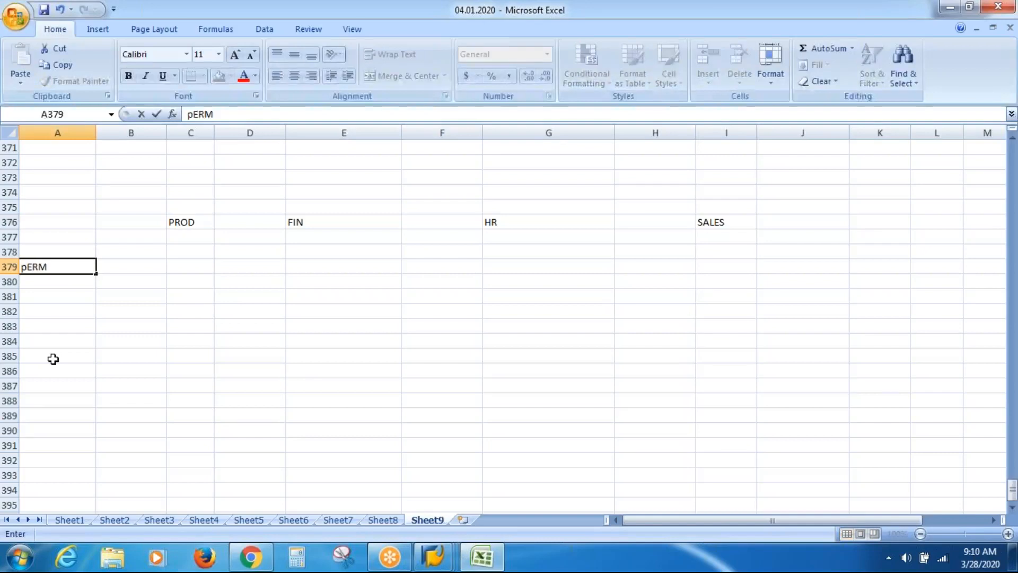
pyautogui.press('Tab')
pyautogui.write('Sal')
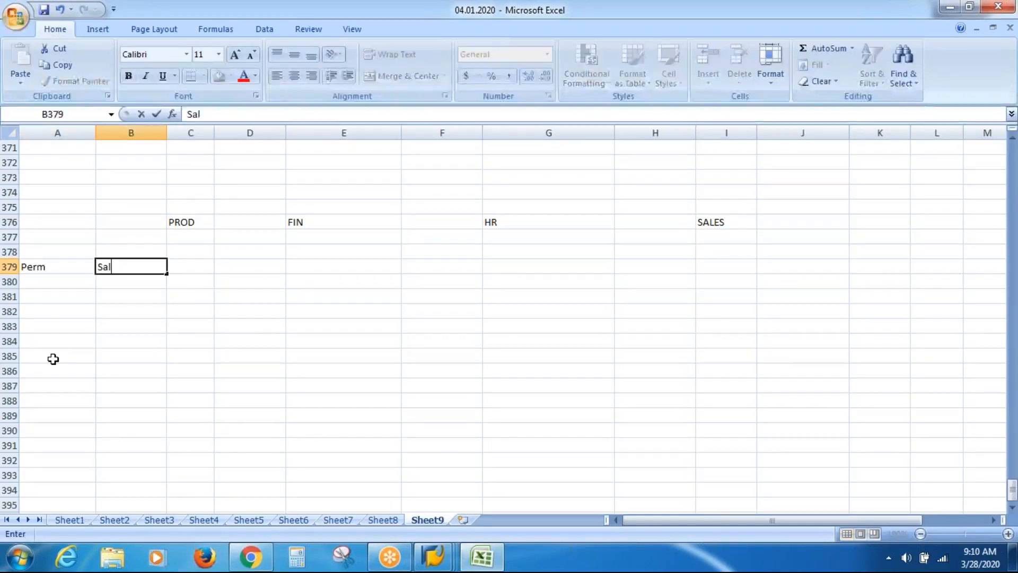
pyautogui.press('Down')
pyautogui.press('Down')
pyautogui.press('Left')
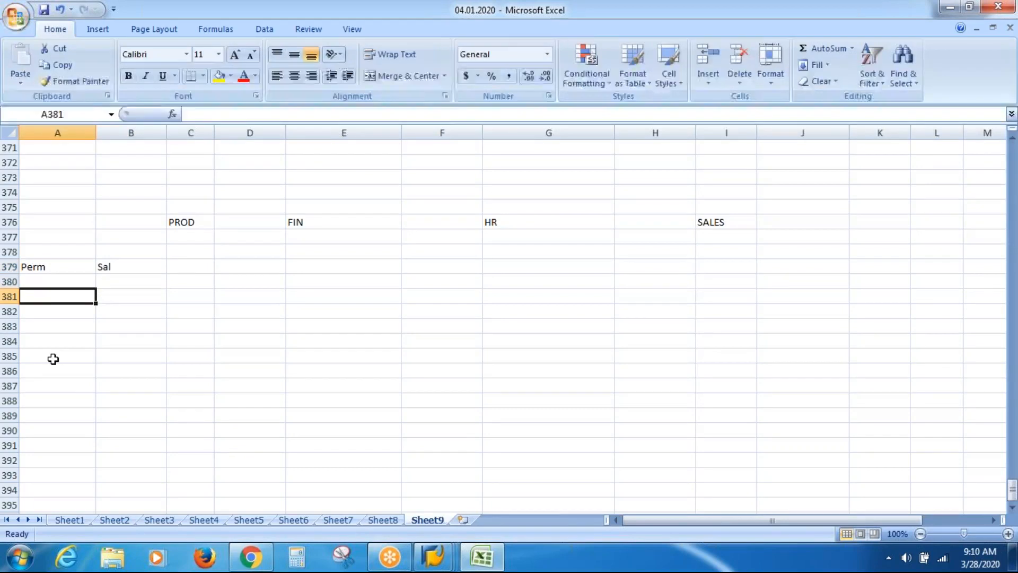
pyautogui.write('Perm')
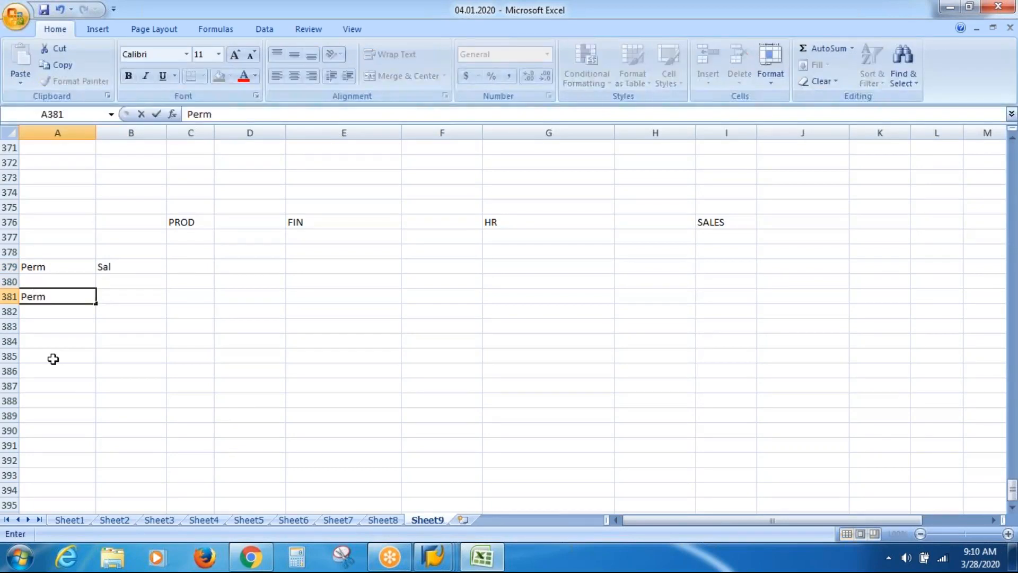
pyautogui.press('Tab')
pyautogui.write('Hrl')
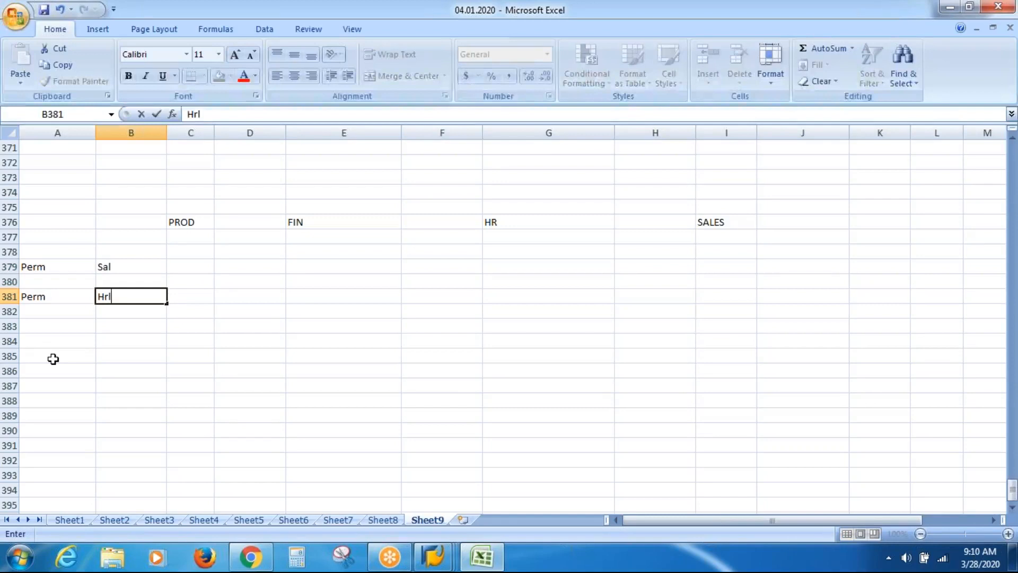
pyautogui.write('y')
pyautogui.press('Return')
pyautogui.press('Down')
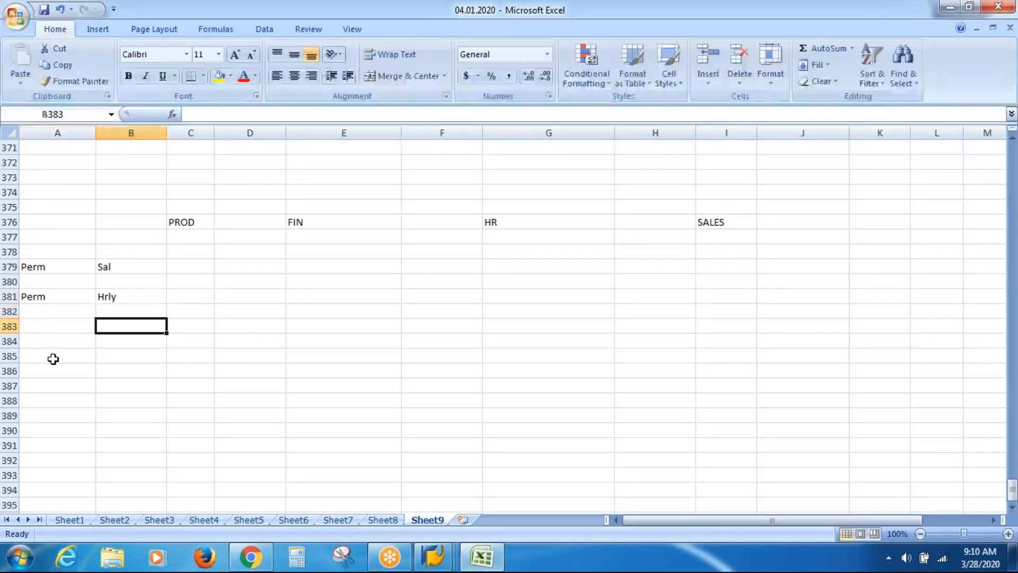
pyautogui.press('Left')
# Add row labels Cont/Sal and Cont/Hrly below them
pyautogui.write('Cont')
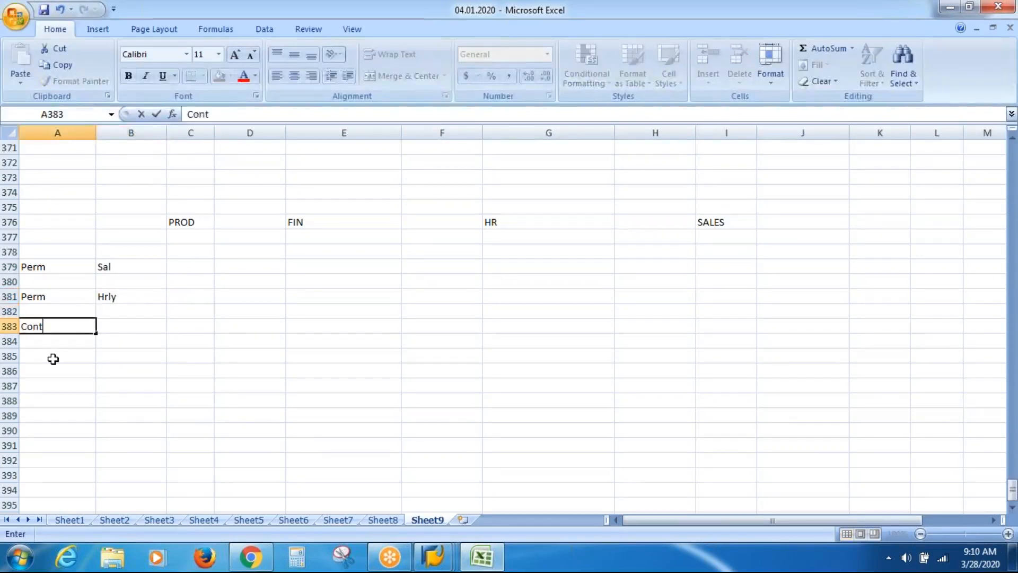
pyautogui.press('Tab')
pyautogui.write('Sal')
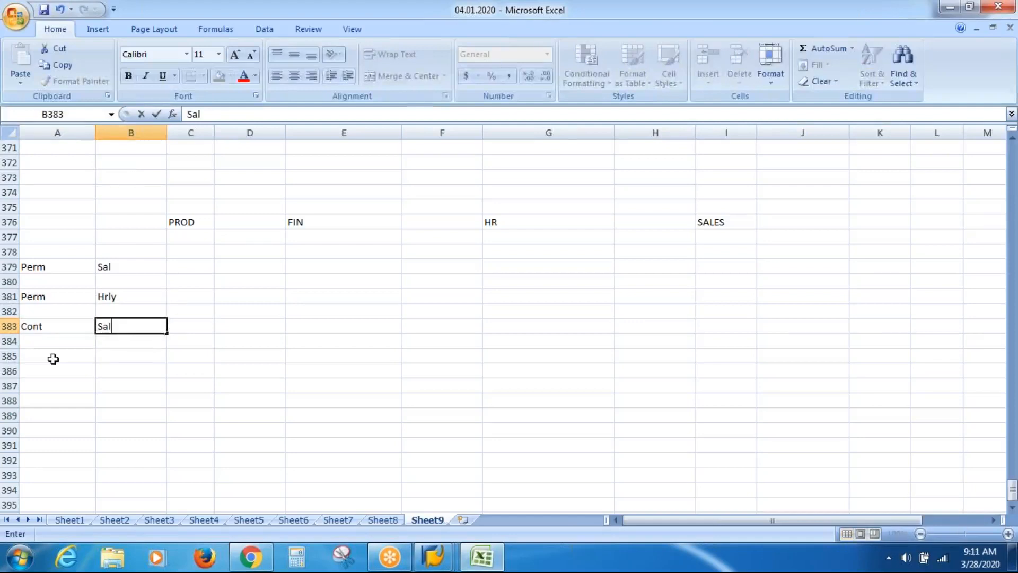
pyautogui.press('Return')
pyautogui.click(53, 359)
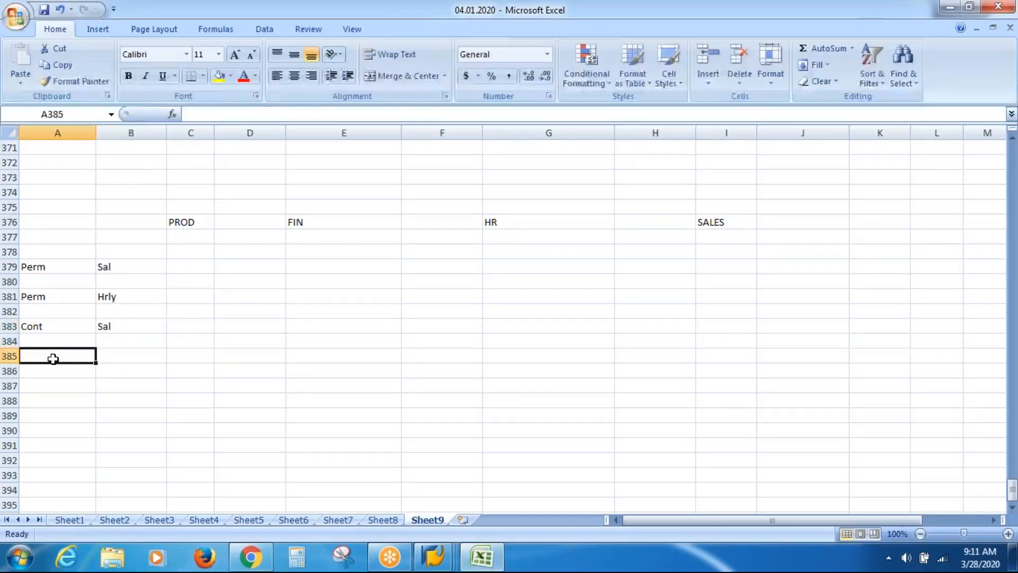
pyautogui.write('Cont')
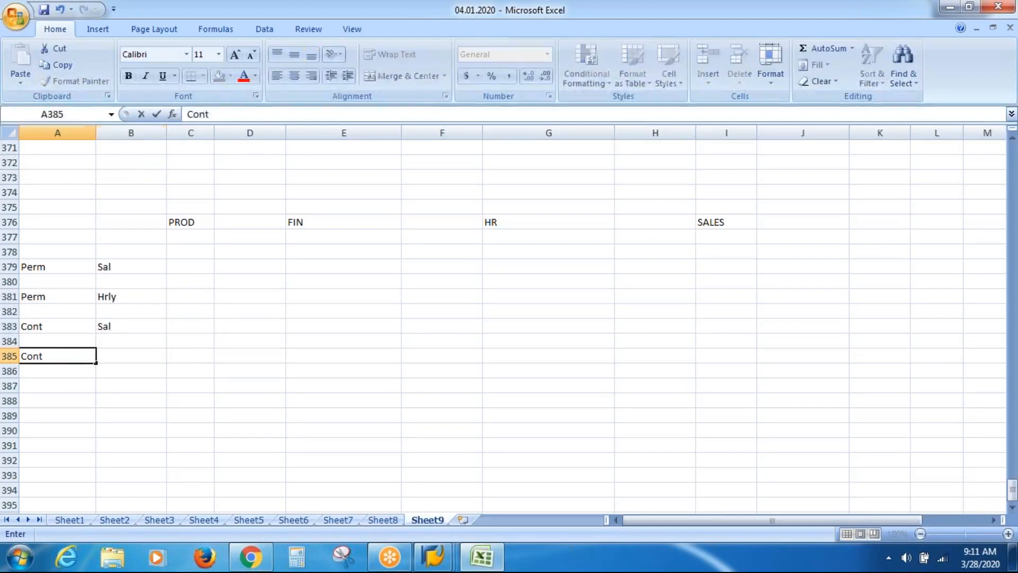
pyautogui.press('Tab')
pyautogui.write('Hrly')
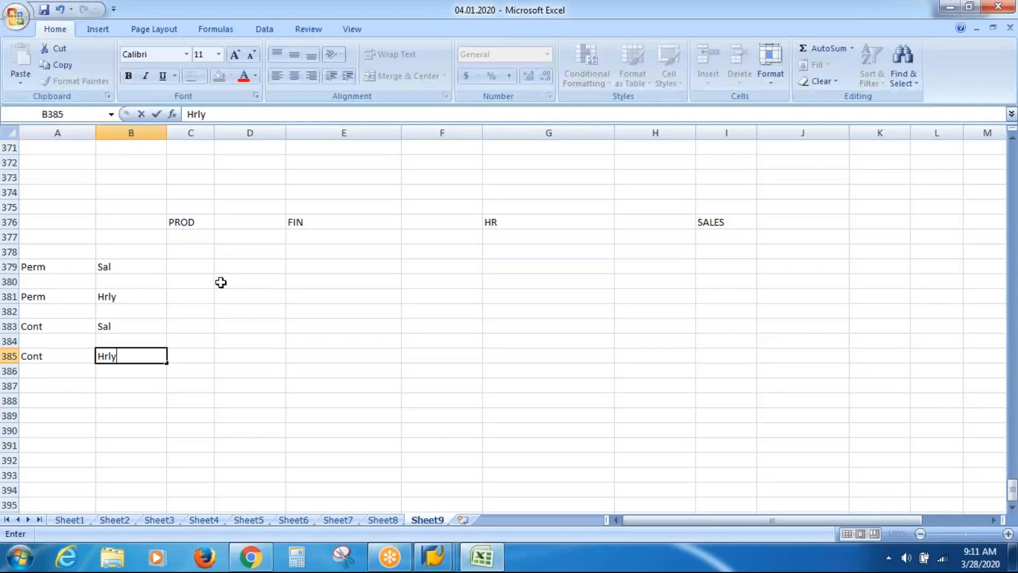
pyautogui.click(190, 237)
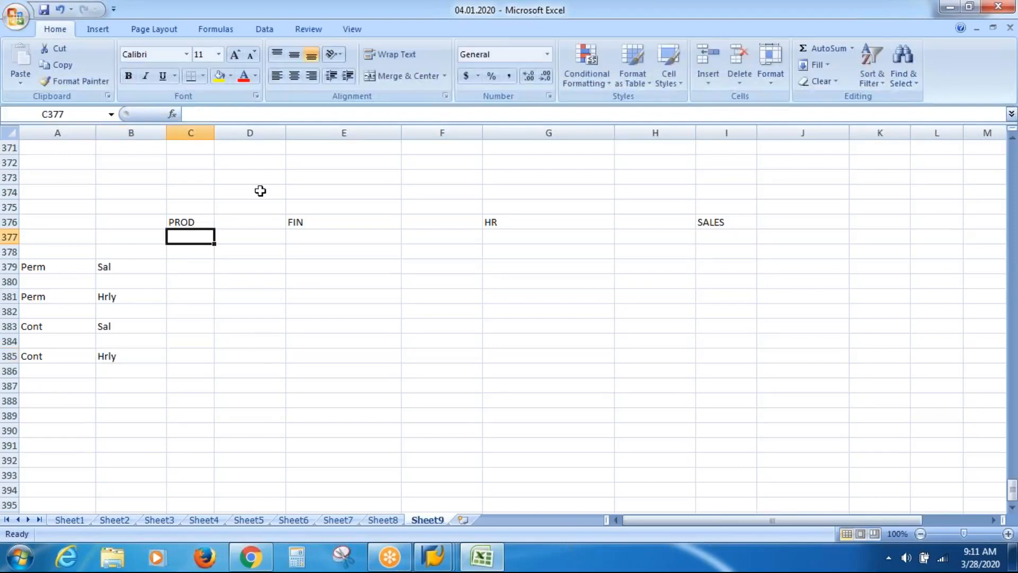
pyautogui.click(196, 221)
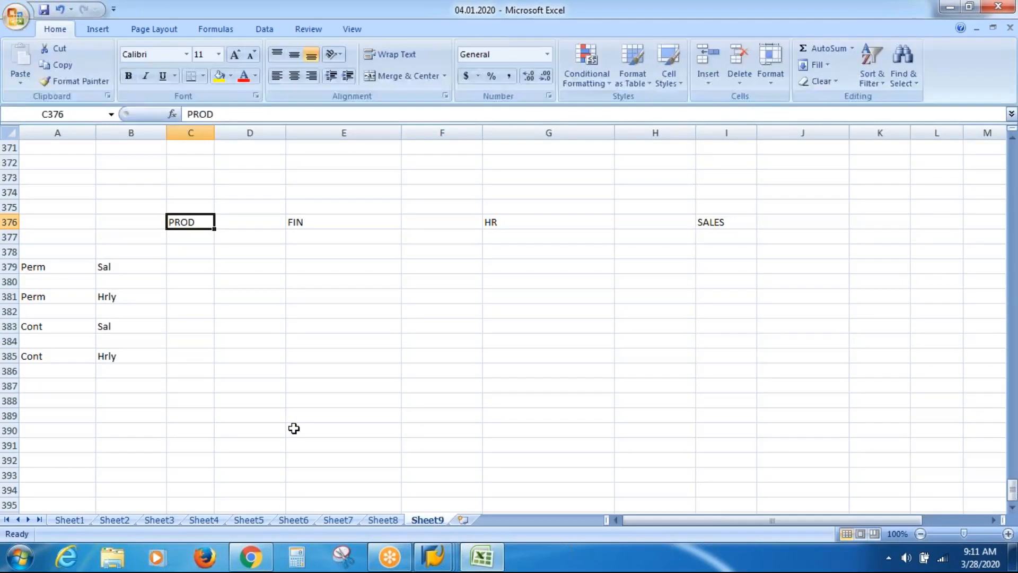
# Shift the PROD header right into D376, then move the SALES header leftward beside HR
pyautogui.hotkey('ctrl', 'c')
pyautogui.press('Right')
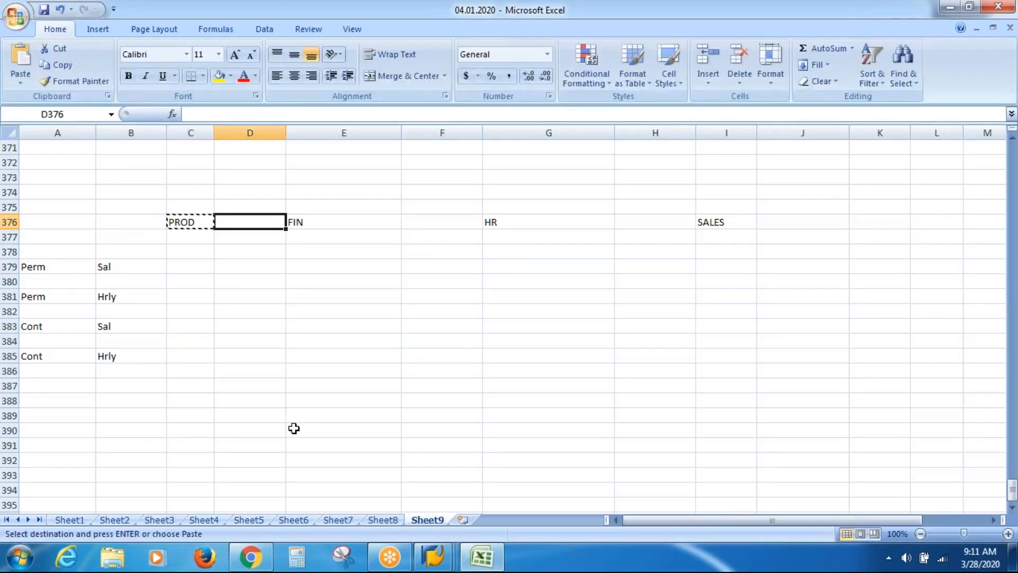
pyautogui.press('Return')
pyautogui.press('Right')
pyautogui.press('Right')
pyautogui.press('Right')
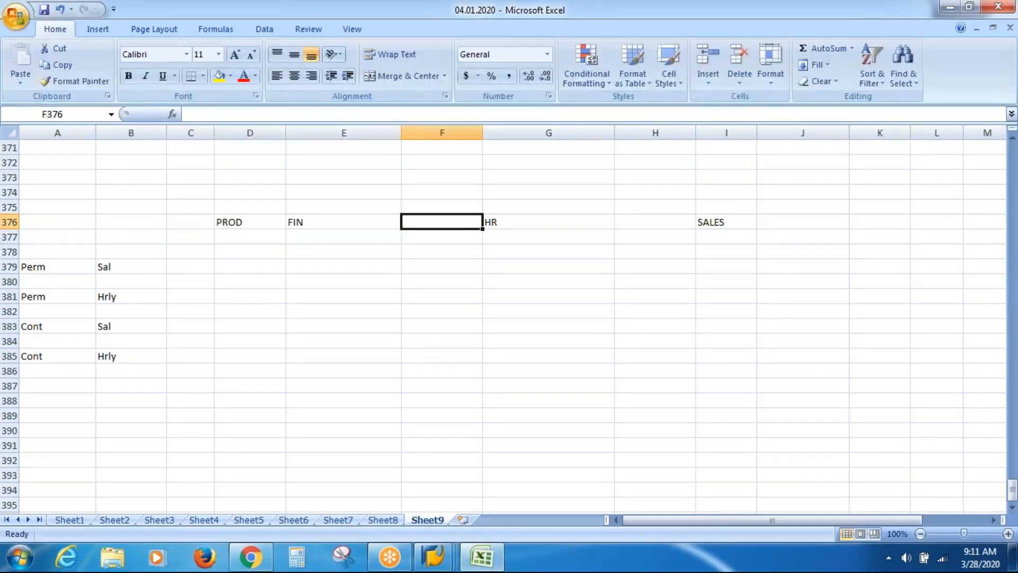
pyautogui.press('Right')
pyautogui.press('Right')
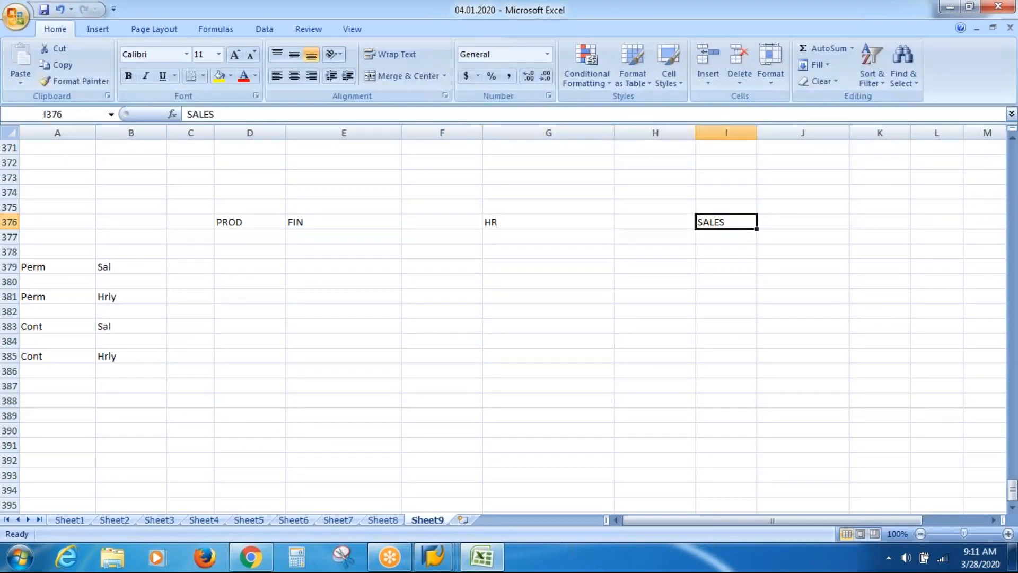
pyautogui.hotkey('ctrl', 'c')
pyautogui.press('Left')
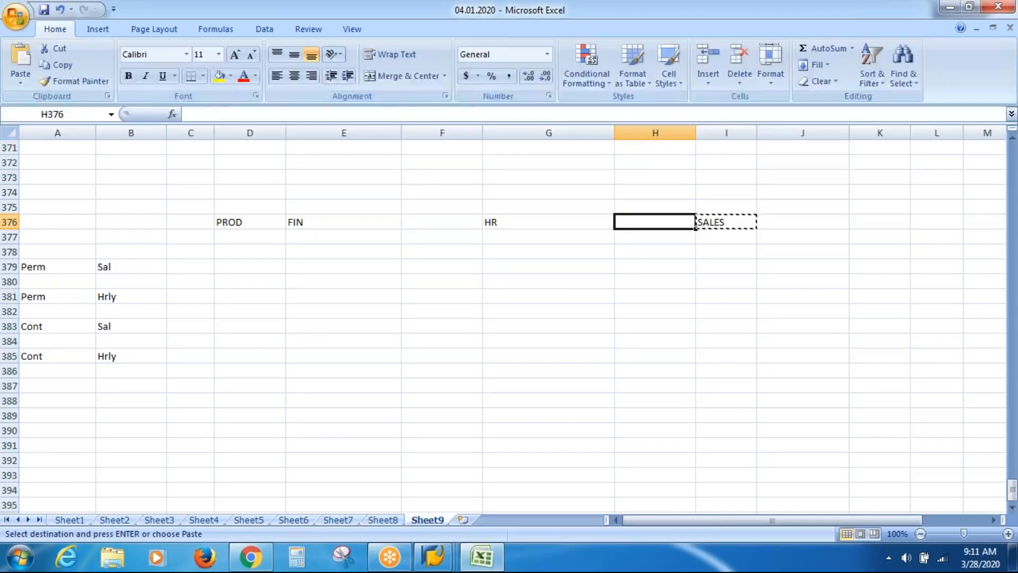
pyautogui.press('Return')
pyautogui.moveTo(657, 222); pyautogui.dragTo(546, 222)
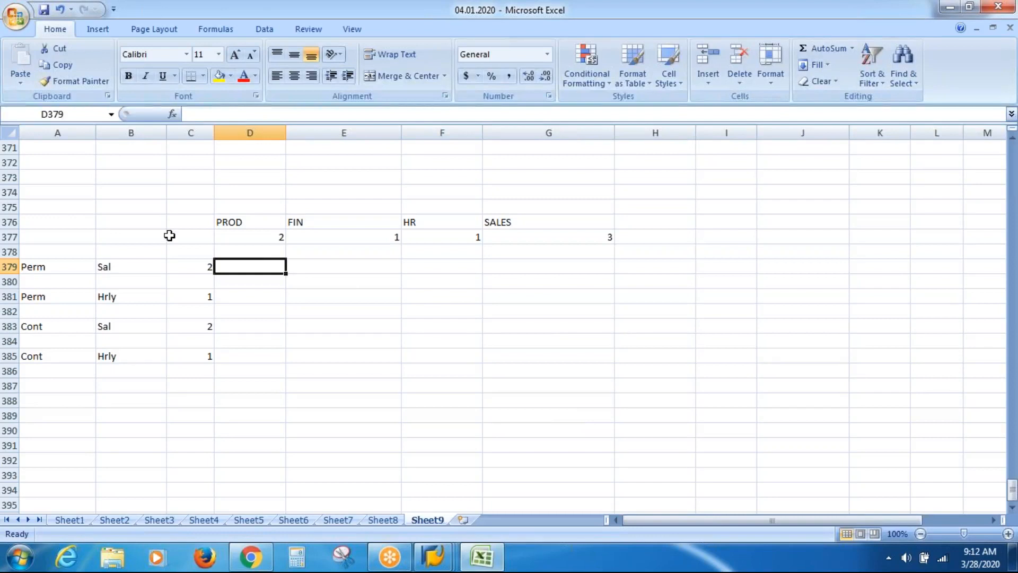
# Select the matrix down to row 386 and across to column G, and center every entry
pyautogui.click(59, 224)
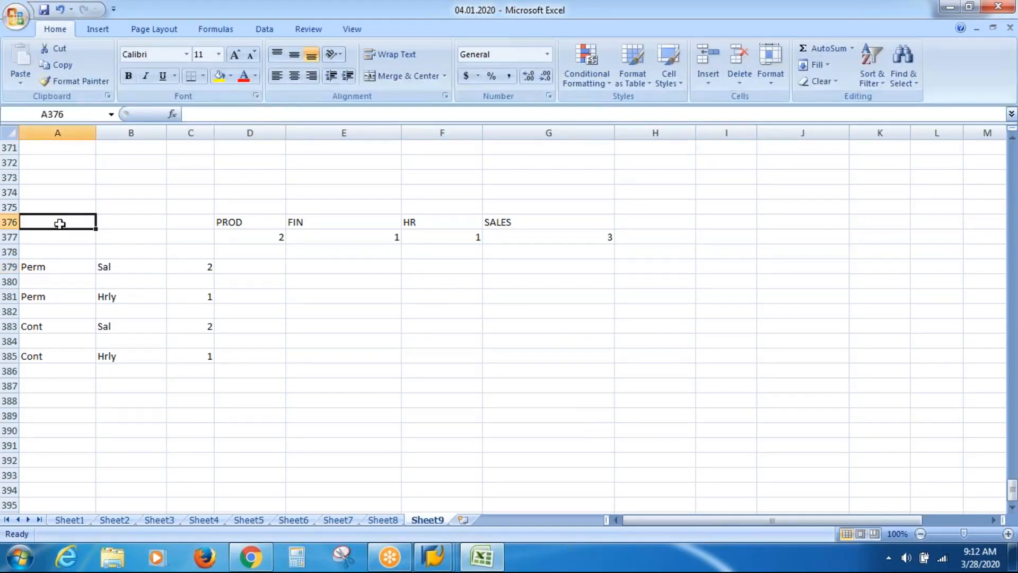
pyautogui.hotkey('shift', 'Down')
pyautogui.hotkey('shift', 'Down')
pyautogui.hotkey('shift', 'Down')
pyautogui.hotkey('shift', 'Down')
pyautogui.hotkey('shift', 'Down')
pyautogui.hotkey('shift', 'Down')
pyautogui.hotkey('shift', 'Down')
pyautogui.hotkey('shift', 'Down')
pyautogui.hotkey('shift', 'Down')
pyautogui.hotkey('shift', 'Down')
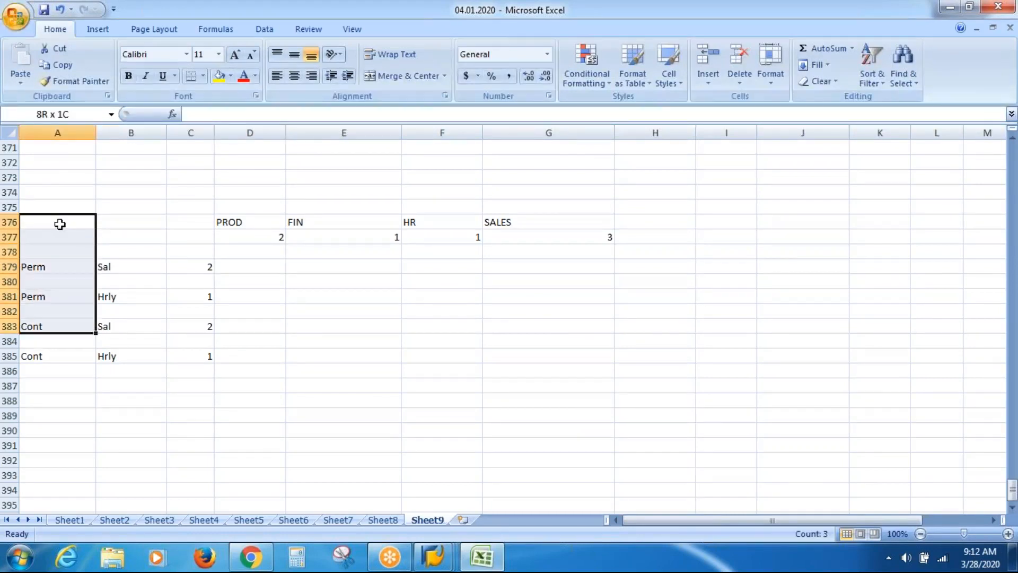
pyautogui.hotkey('shift', 'Right')
pyautogui.hotkey('shift', 'Right')
pyautogui.hotkey('shift', 'Right')
pyautogui.hotkey('shift', 'Right')
pyautogui.hotkey('shift', 'Right')
pyautogui.hotkey('shift', 'Right')
pyautogui.hotkey('shift', 'Right')
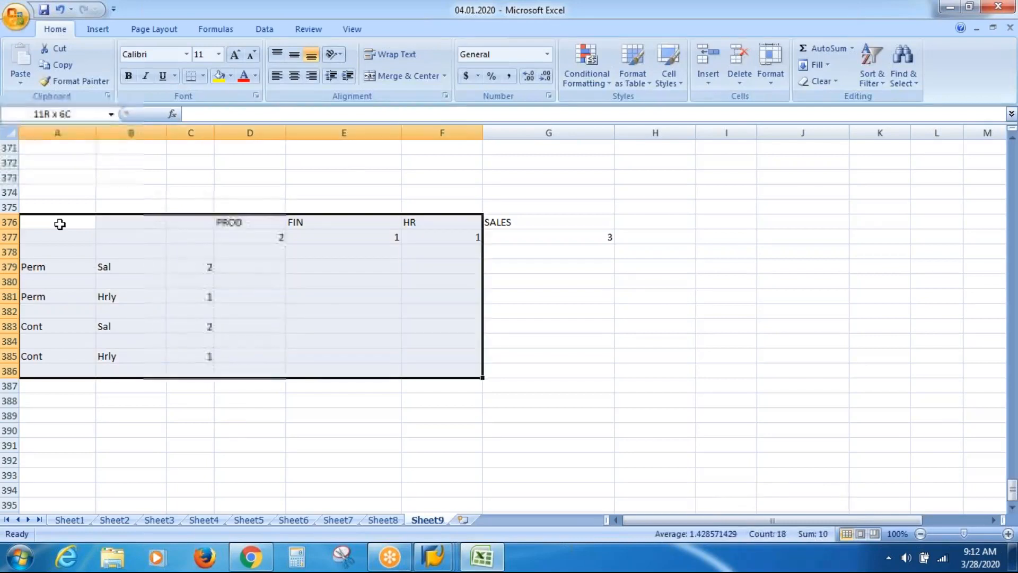
pyautogui.hotkey('shift', 'Left')
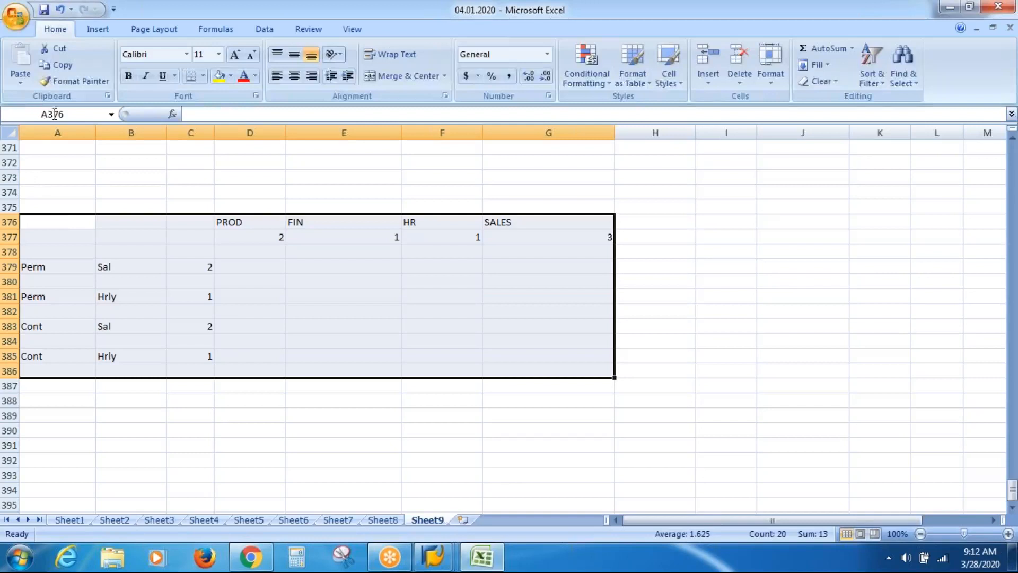
pyautogui.click(293, 76)
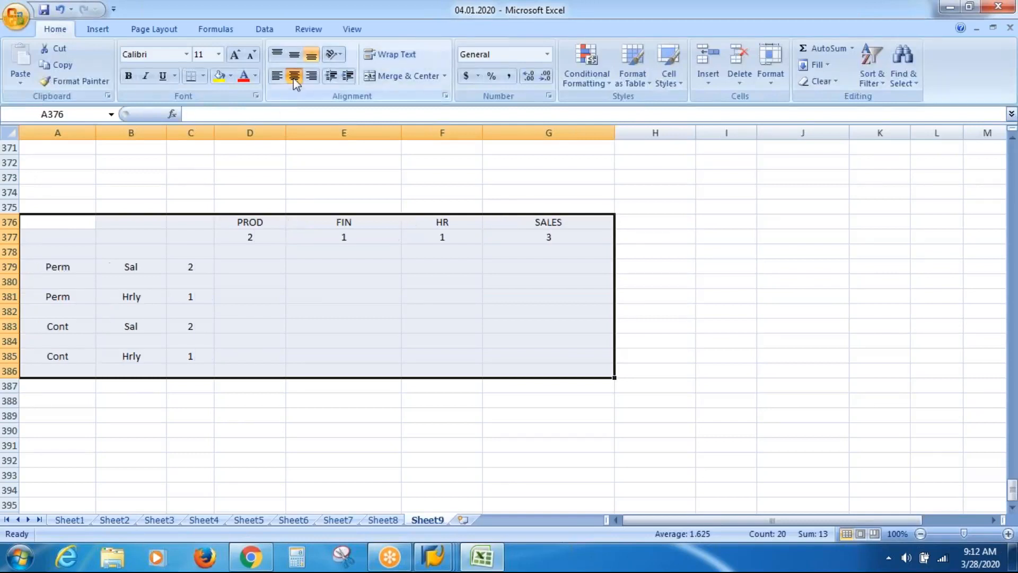
pyautogui.click(279, 344)
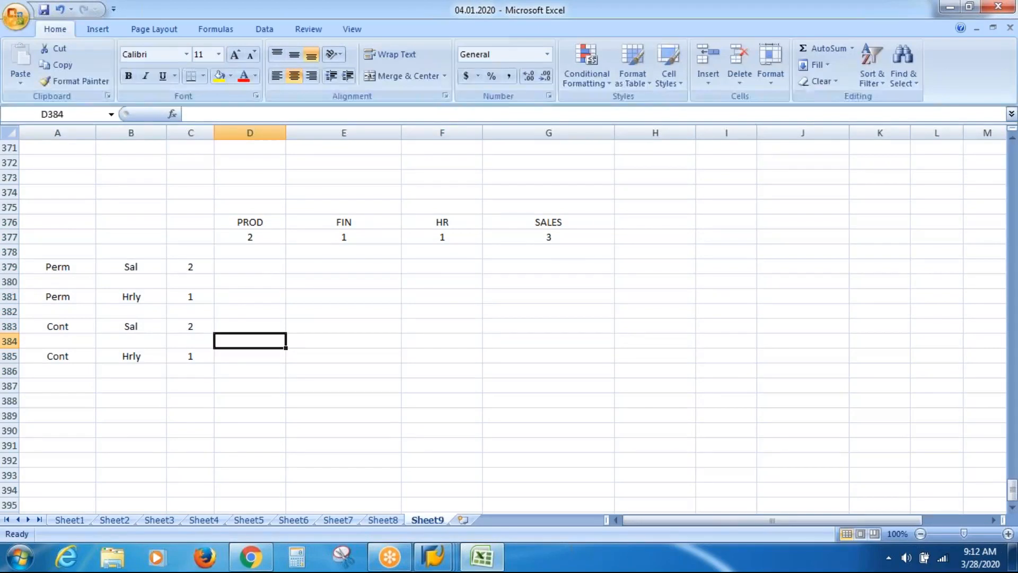
pyautogui.click(253, 234)
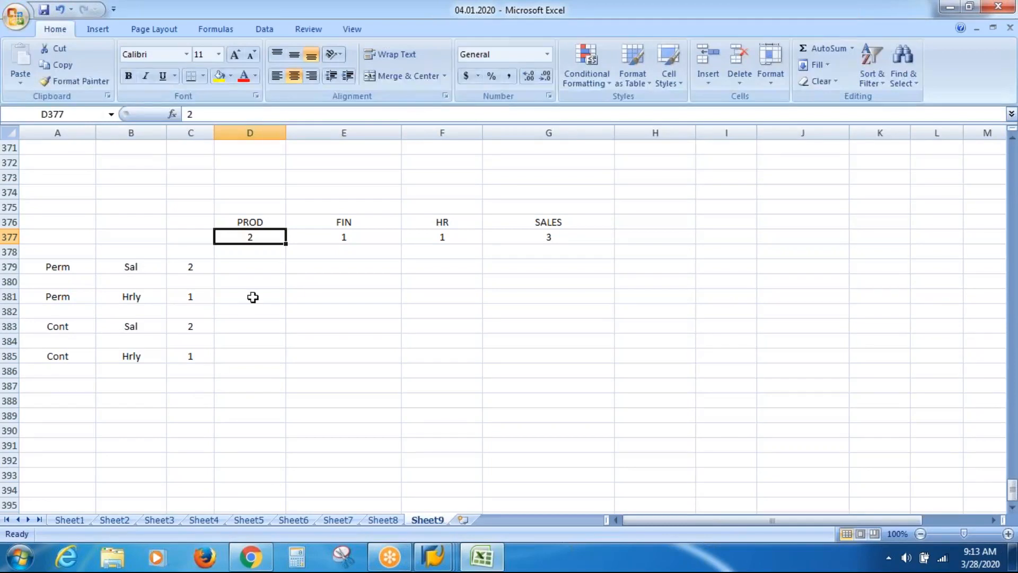
# Fill D379 and D383, the PROD cells for Perm Sal and Cont Sal, with yellow
pyautogui.click(248, 266)
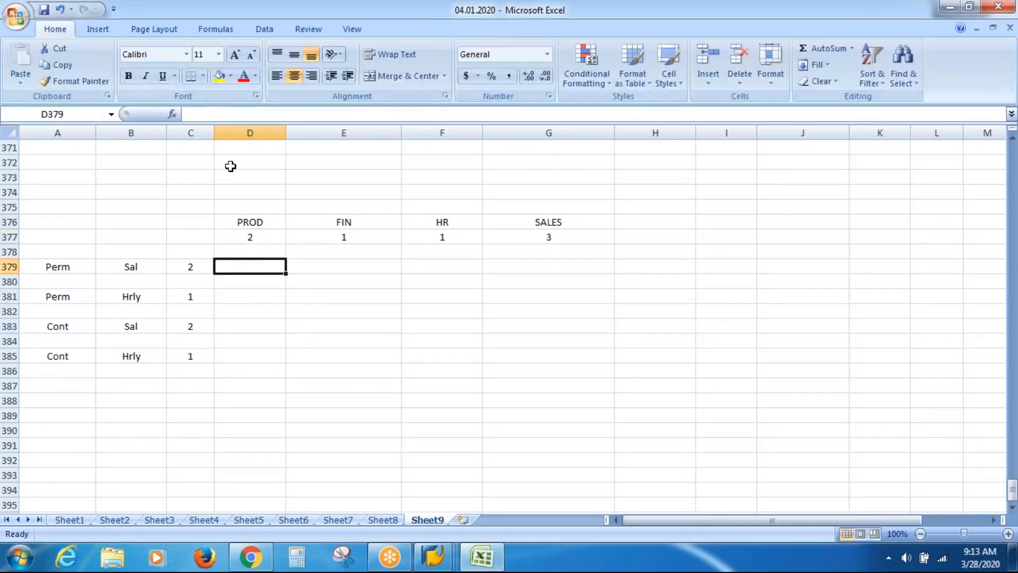
pyautogui.click(218, 76)
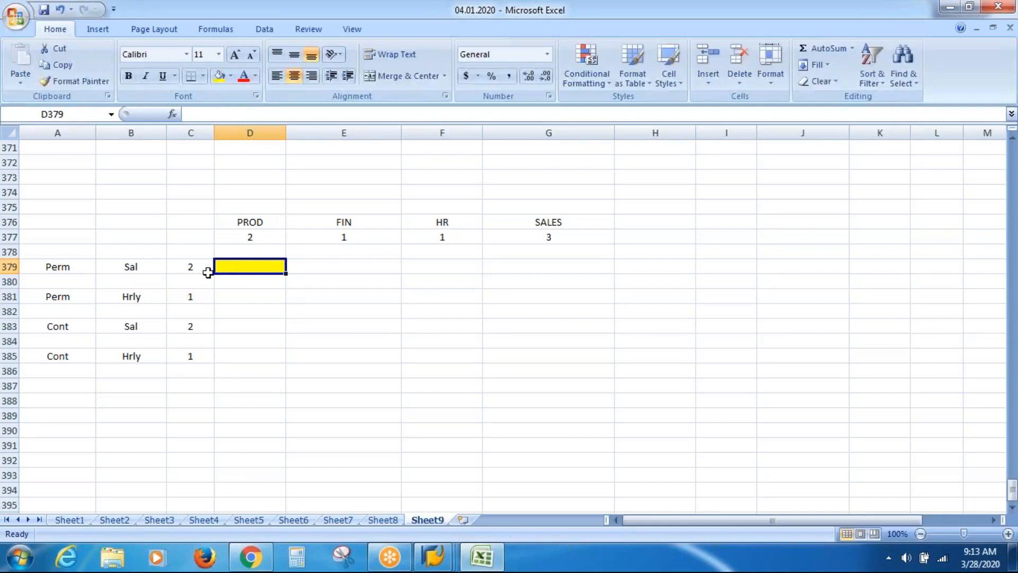
pyautogui.click(243, 329)
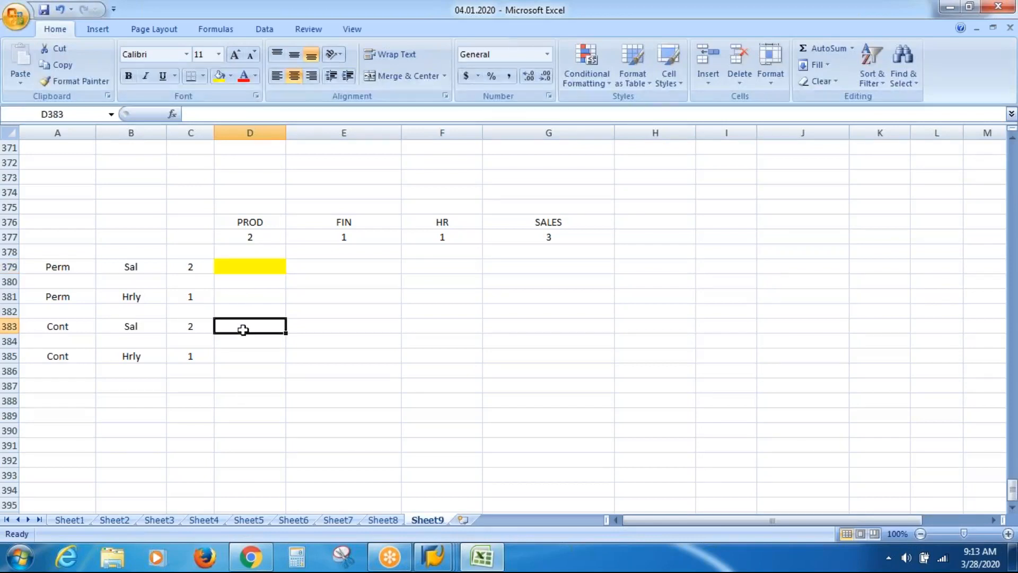
pyautogui.click(219, 77)
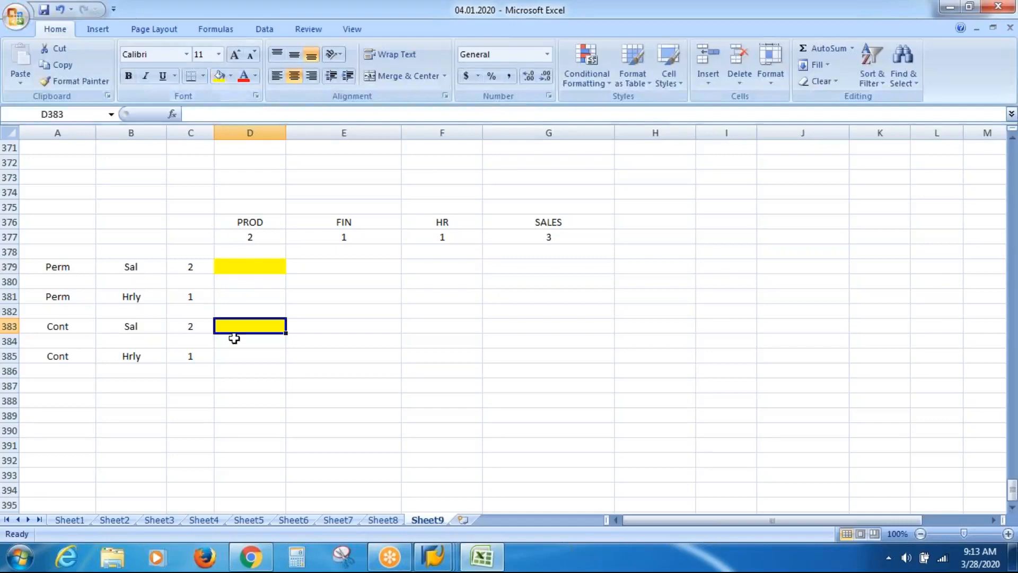
# Recheck the yellow cells and move along row 379 to the SALES cell for Perm Sal
pyautogui.click(242, 268)
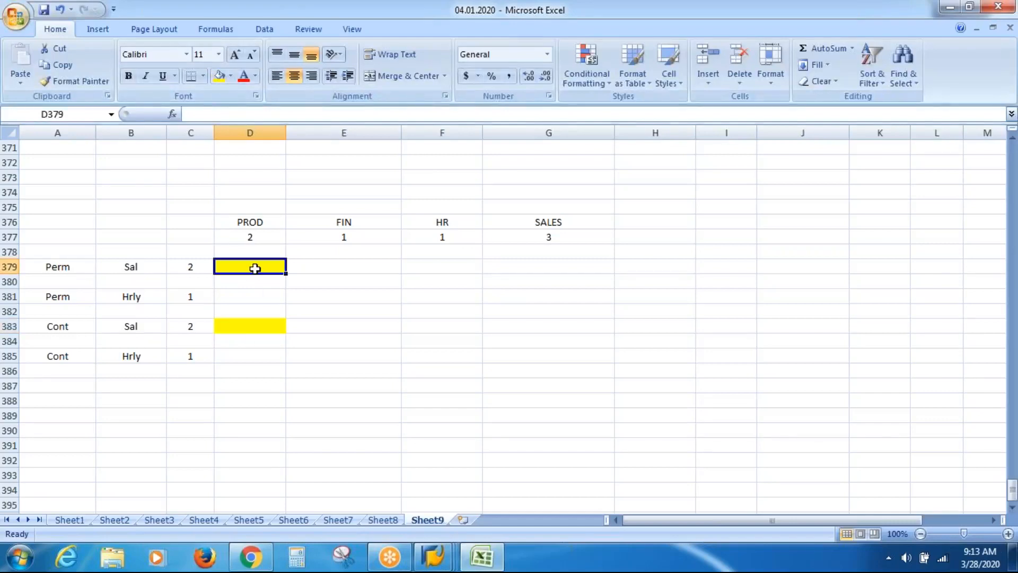
pyautogui.click(250, 327)
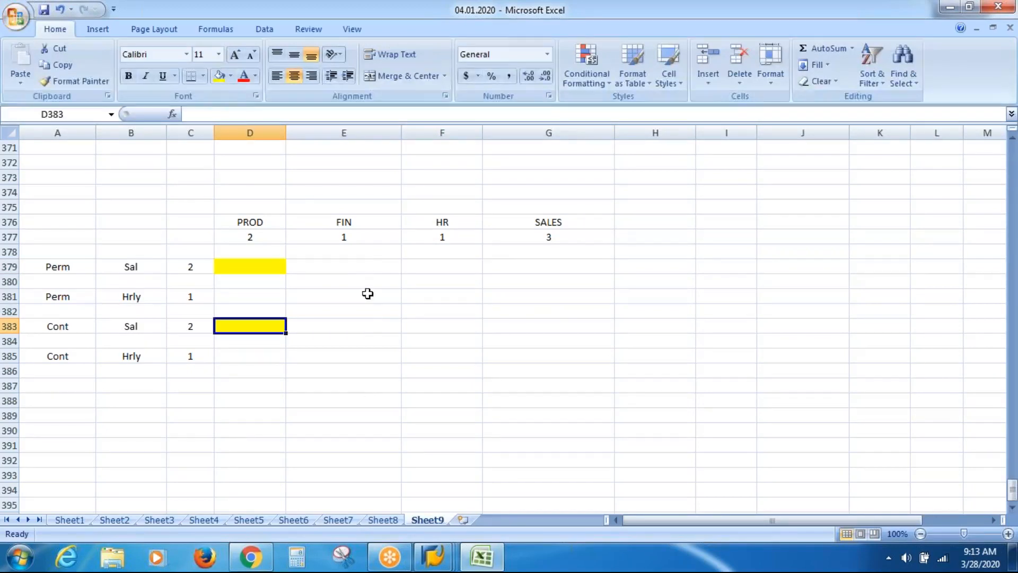
pyautogui.click(370, 267)
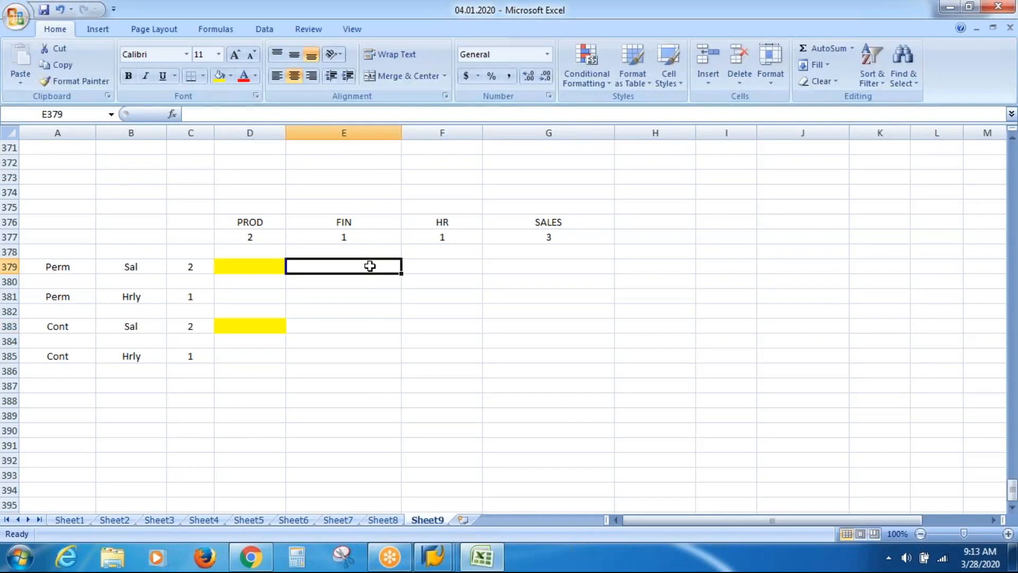
pyautogui.click(439, 264)
pyautogui.click(527, 266)
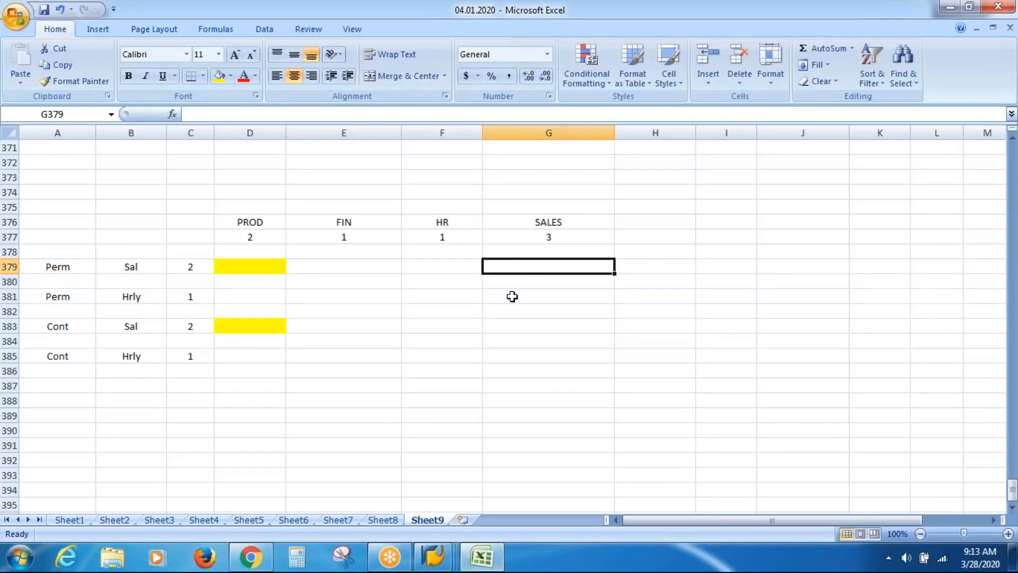
pyautogui.moveTo(435, 561)
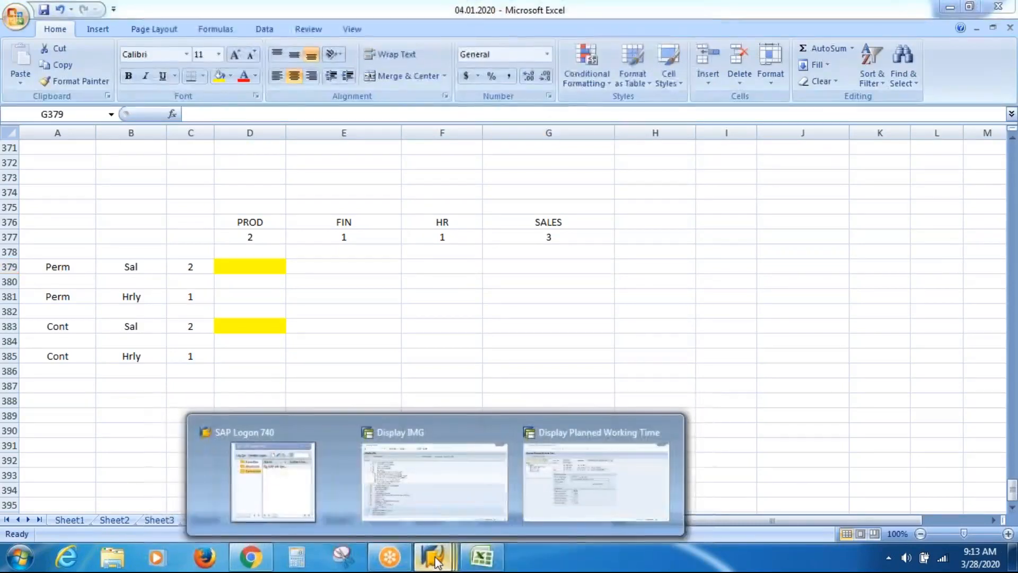
# Review the VASIWSR entry in SAP's Display Planned Working Time window, then switch back to Excel
pyautogui.click(542, 495)
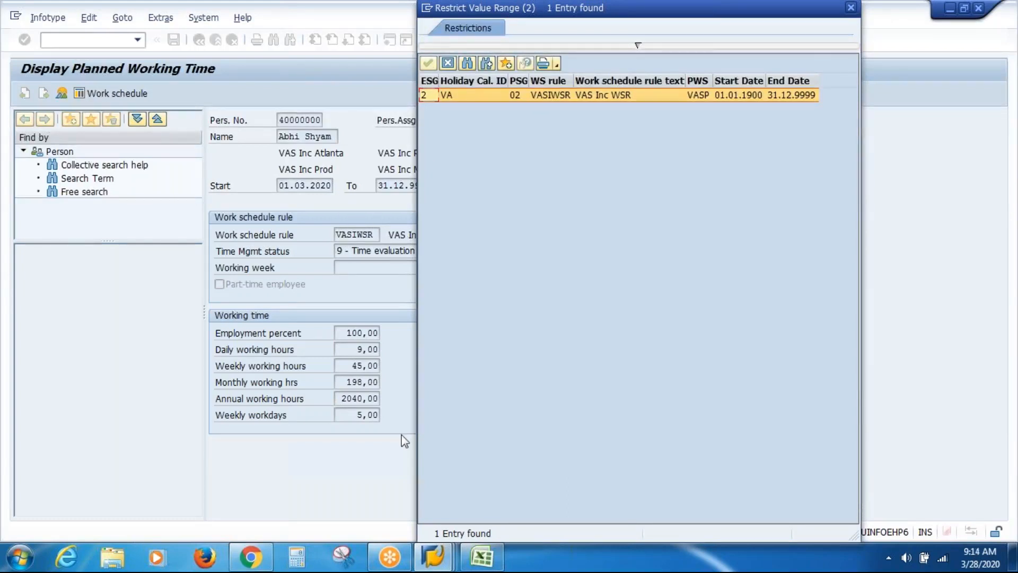
pyautogui.click(481, 558)
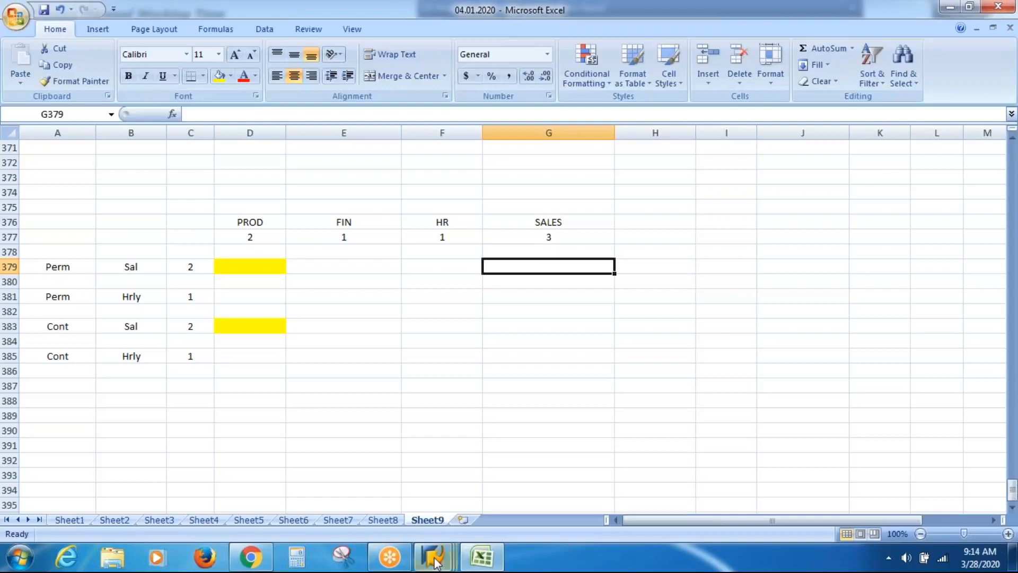
pyautogui.moveTo(433, 557)
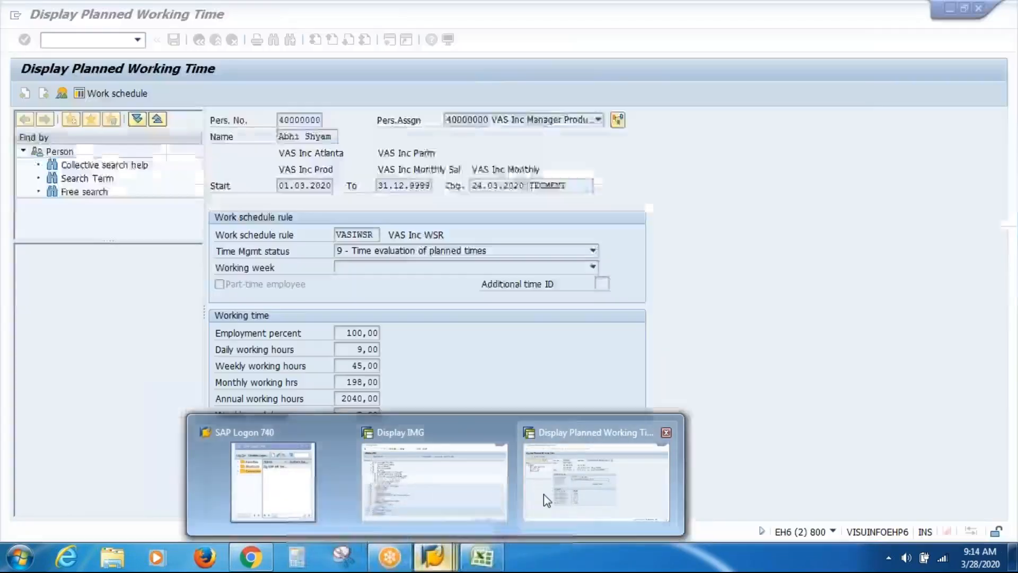
pyautogui.click(543, 494)
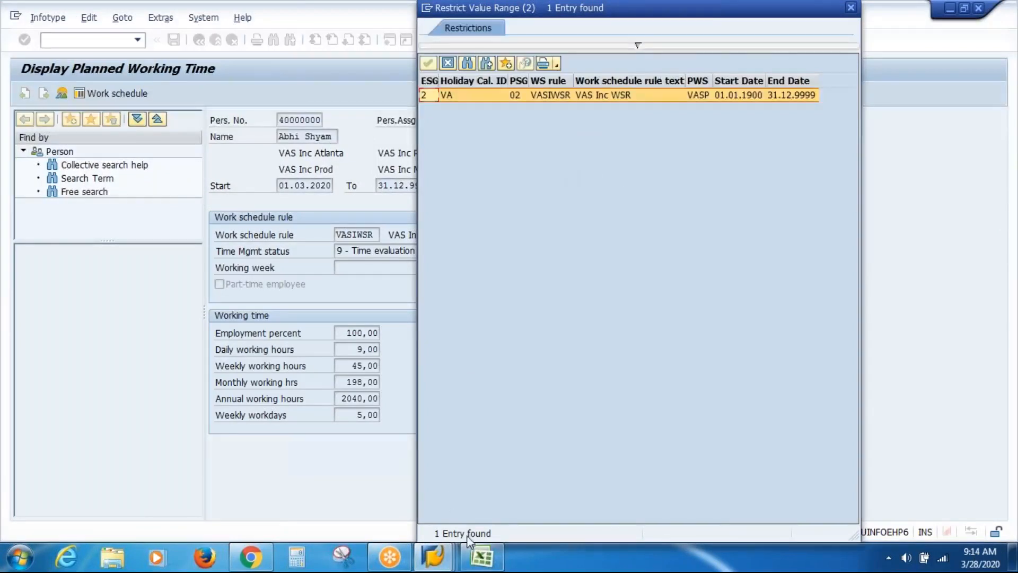
pyautogui.click(479, 558)
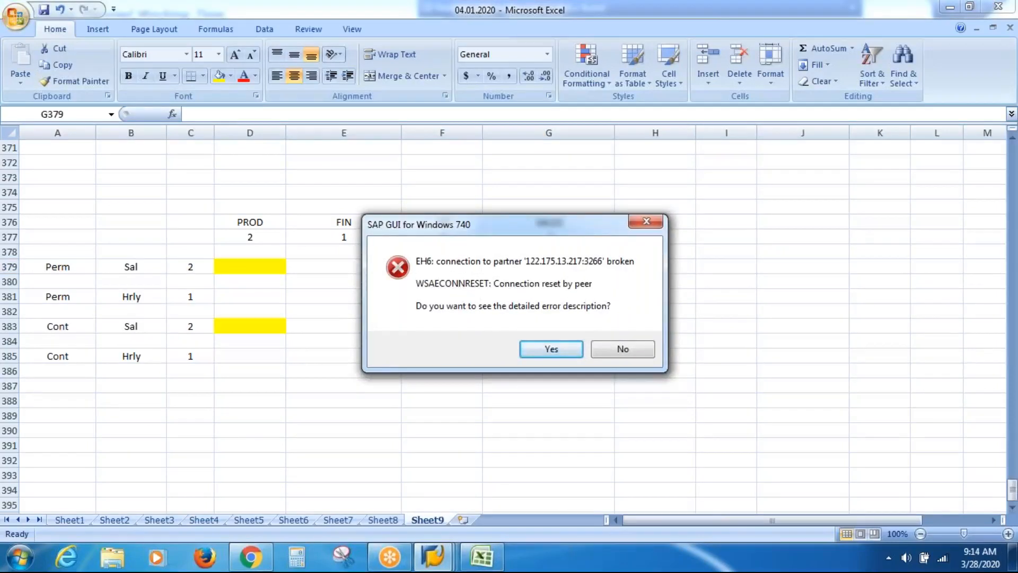
# Decline the SAP error details and enter 550 in J375 and 37 in J377
pyautogui.click(610, 351)
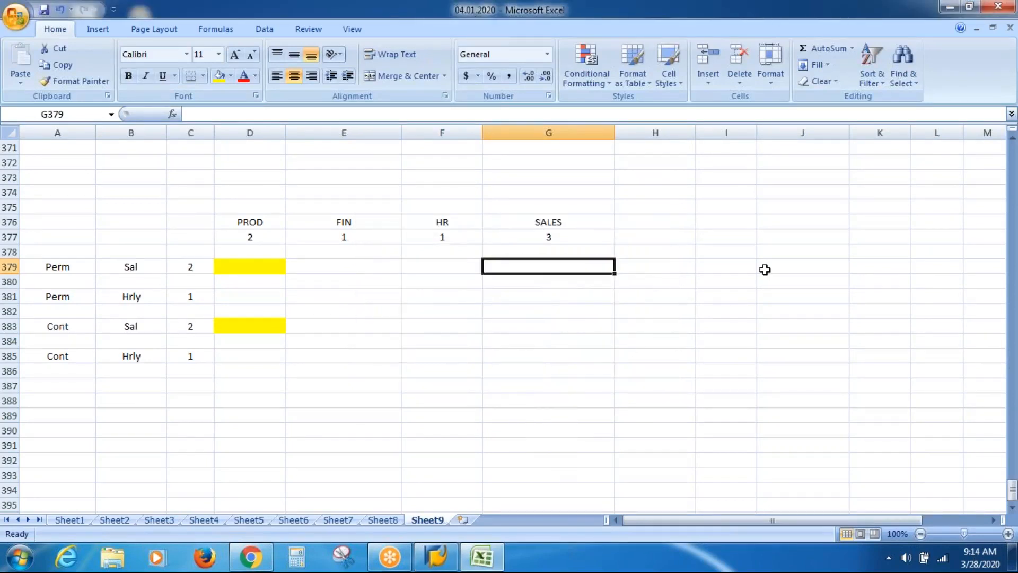
pyautogui.click(836, 201)
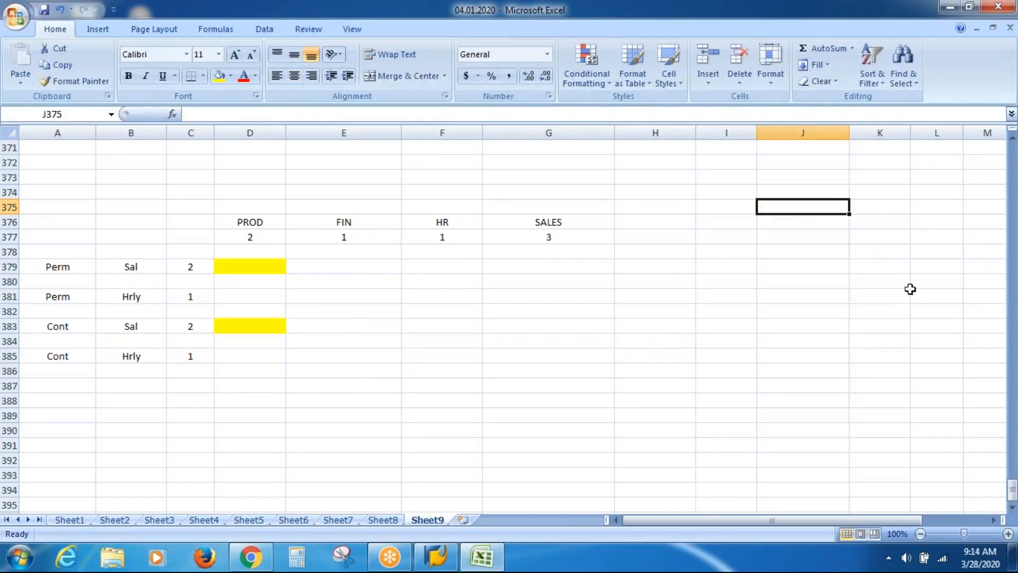
pyautogui.write('550')
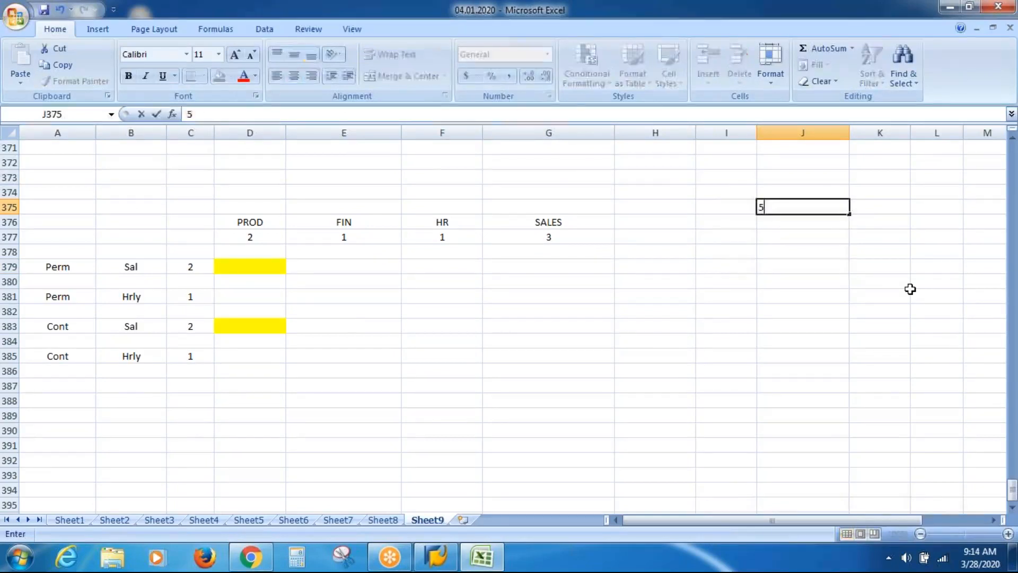
pyautogui.press('Return')
pyautogui.press('Return')
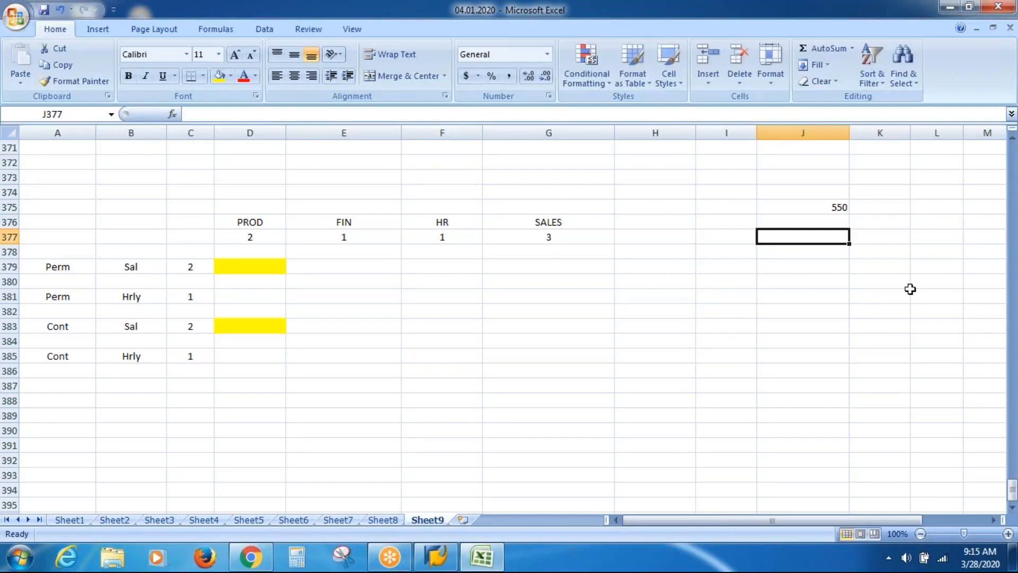
pyautogui.write('37')
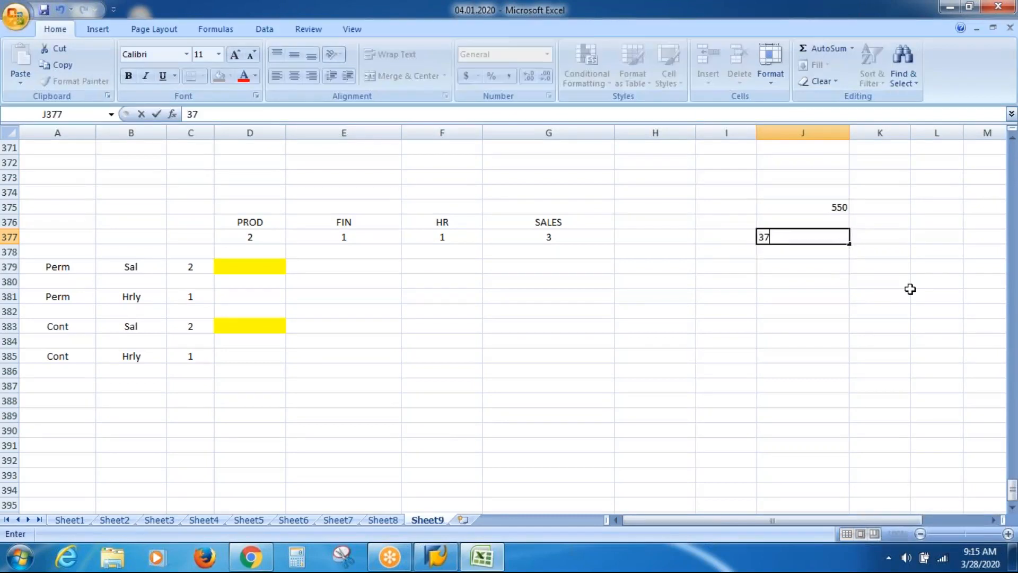
pyautogui.press('Return')
pyautogui.press('Return')
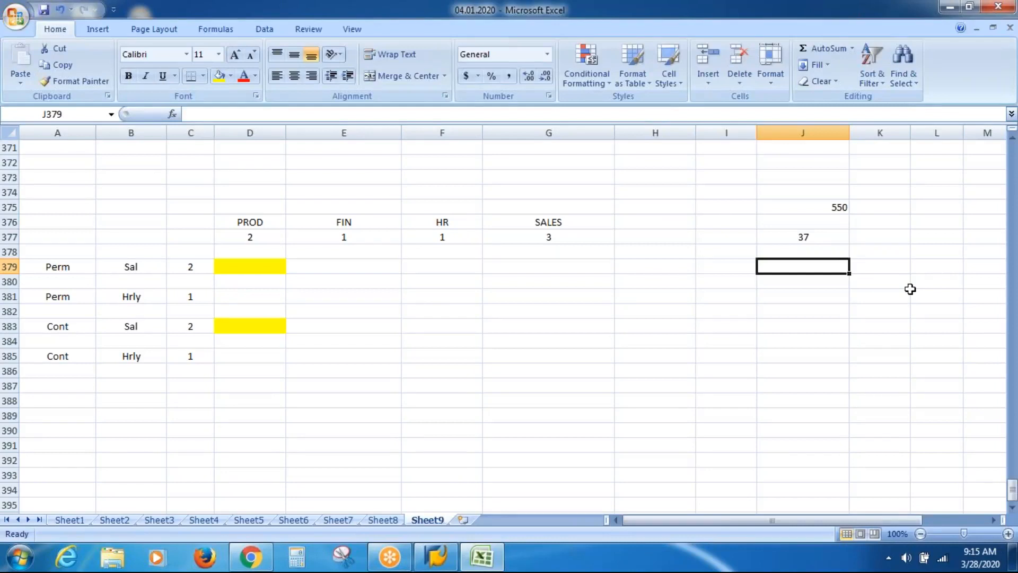
# Review the cells around J377, then select the yellow Perm Sal PROD cell and J383
pyautogui.press('Up')
pyautogui.press('Up')
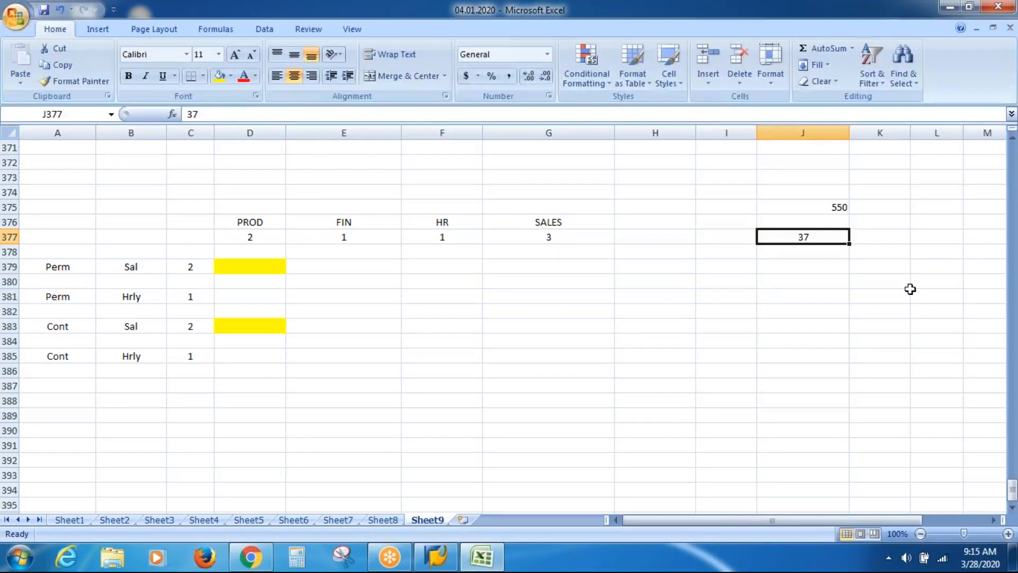
pyautogui.press('Left')
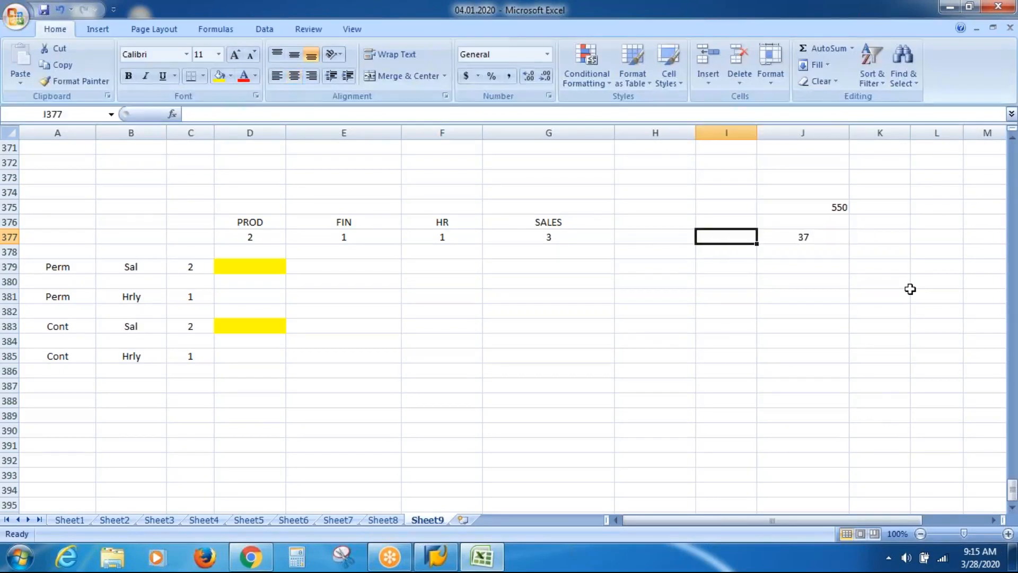
pyautogui.press('Left')
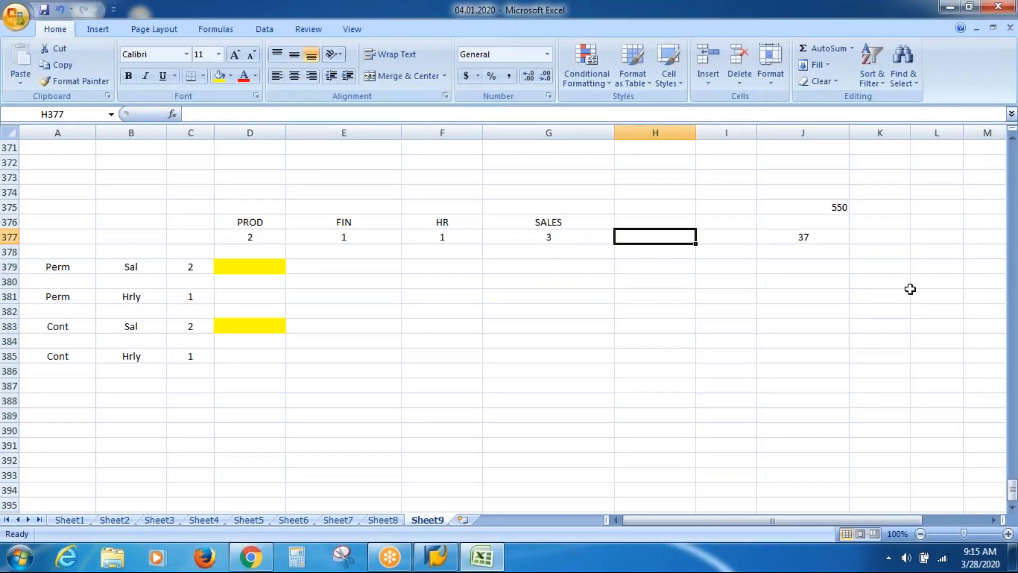
pyautogui.press('Right')
pyautogui.press('Right')
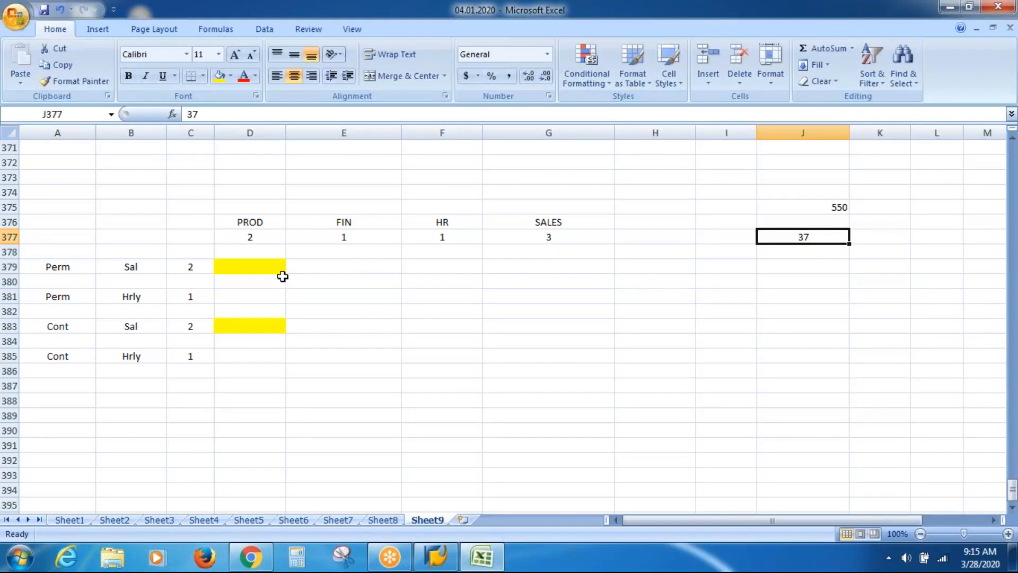
pyautogui.click(249, 270)
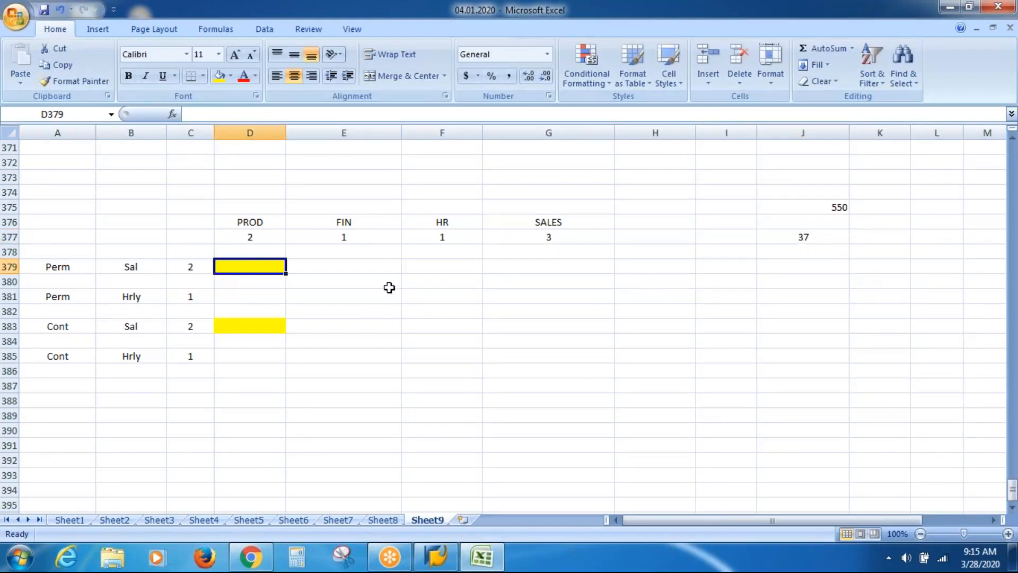
pyautogui.click(823, 318)
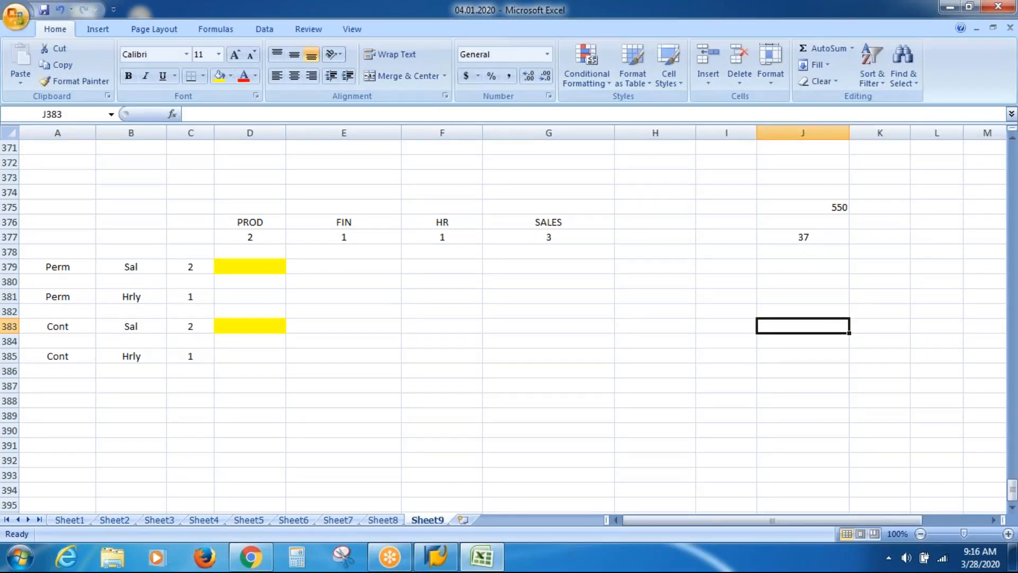
# Select J379 on Sheet9 and scroll up to rows 284–308 with the ESS / MSS notes
pyautogui.click(790, 261)
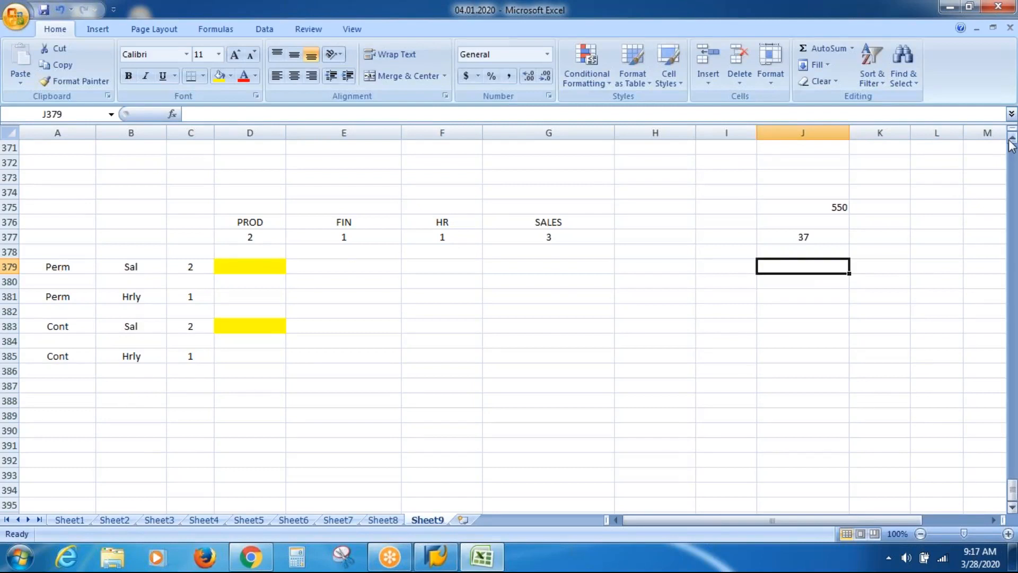
pyautogui.moveTo(1010, 142); pyautogui.dragTo(1012, 144)
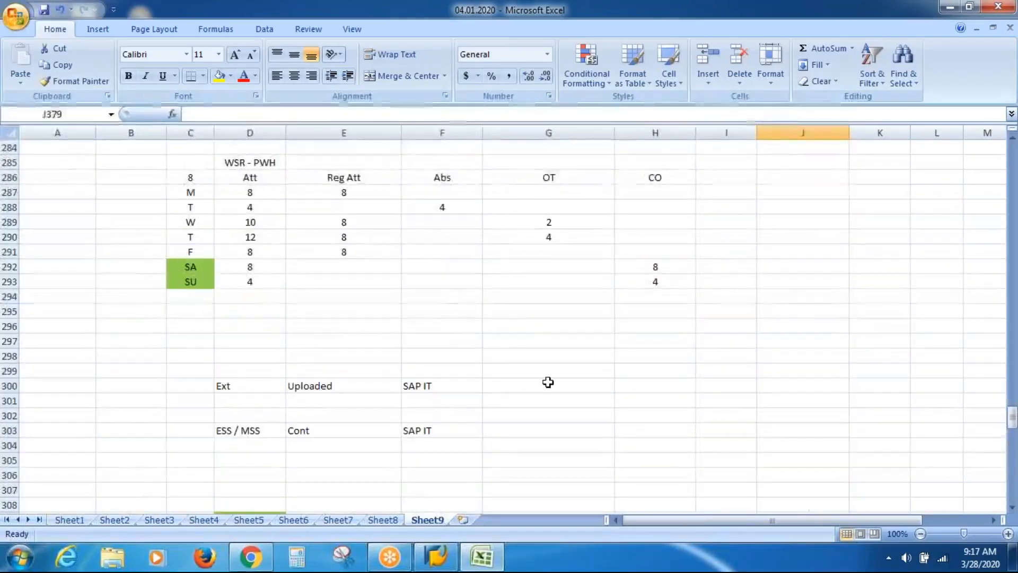
# From H300, page up through Sheet9's notes back to row 1
pyautogui.click(666, 382)
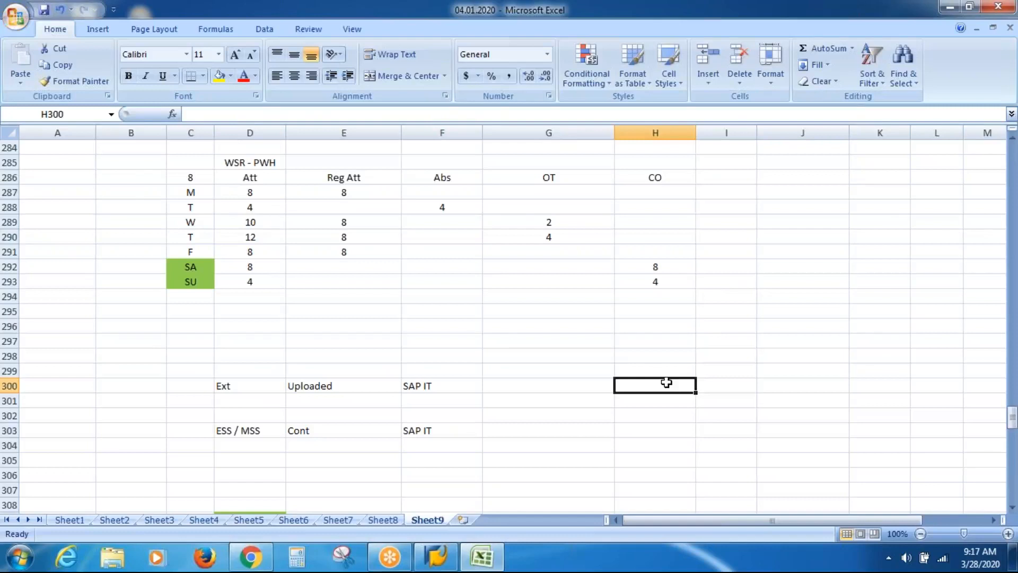
pyautogui.press('pageup')
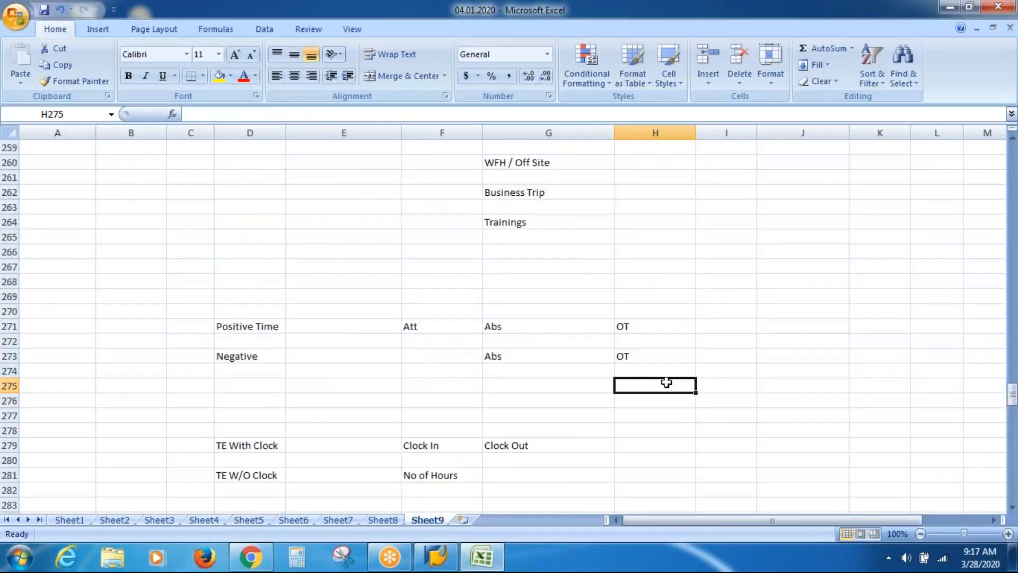
pyautogui.press('pageup')
pyautogui.press('pageup')
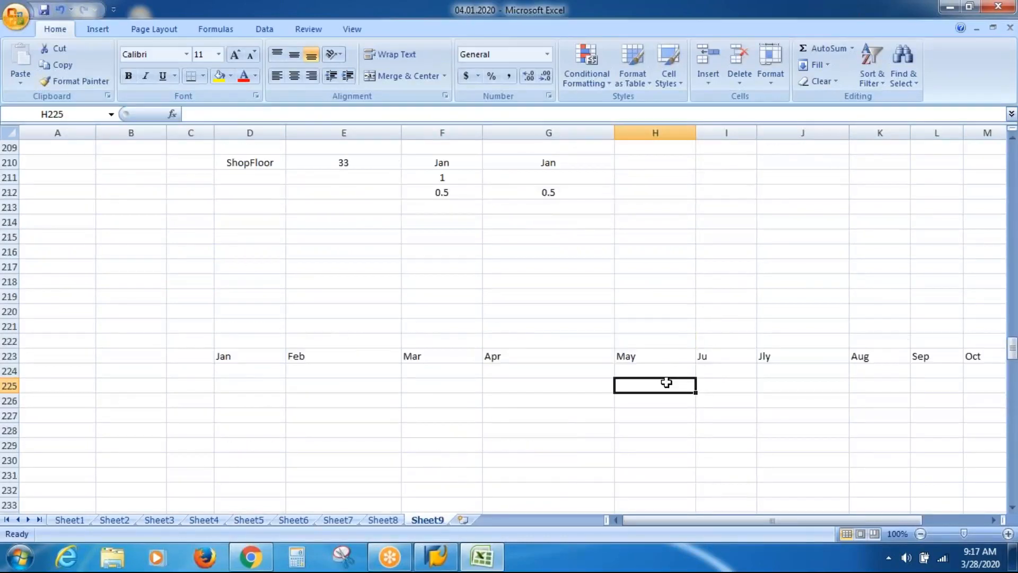
pyautogui.press('pageup')
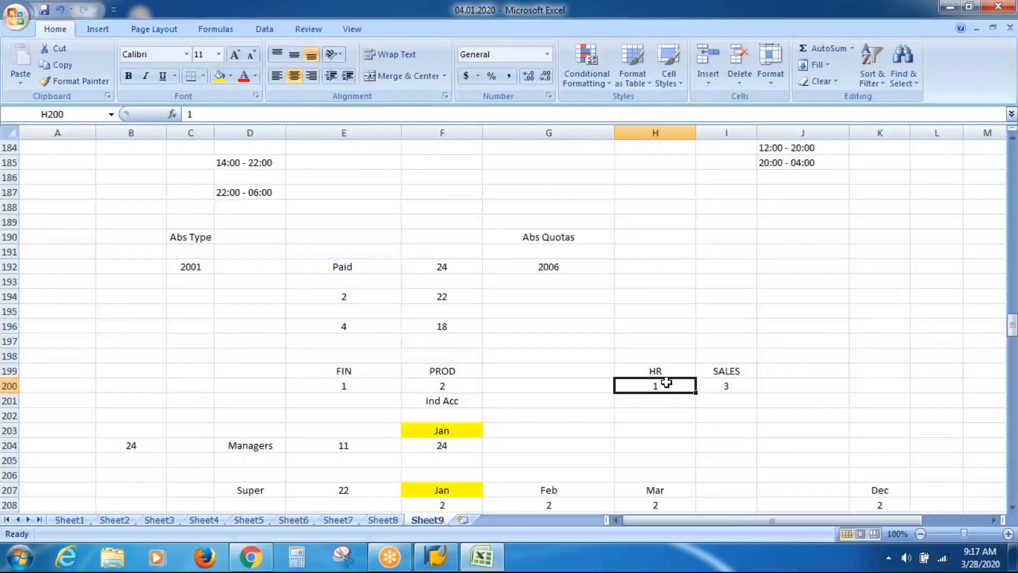
pyautogui.press('pageup')
pyautogui.press('pageup')
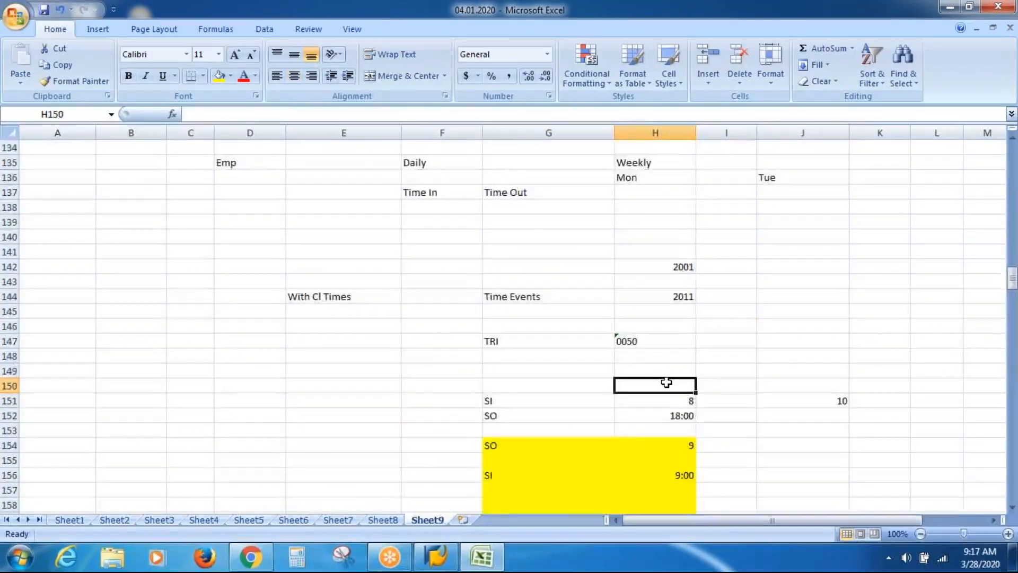
pyautogui.press('pageup')
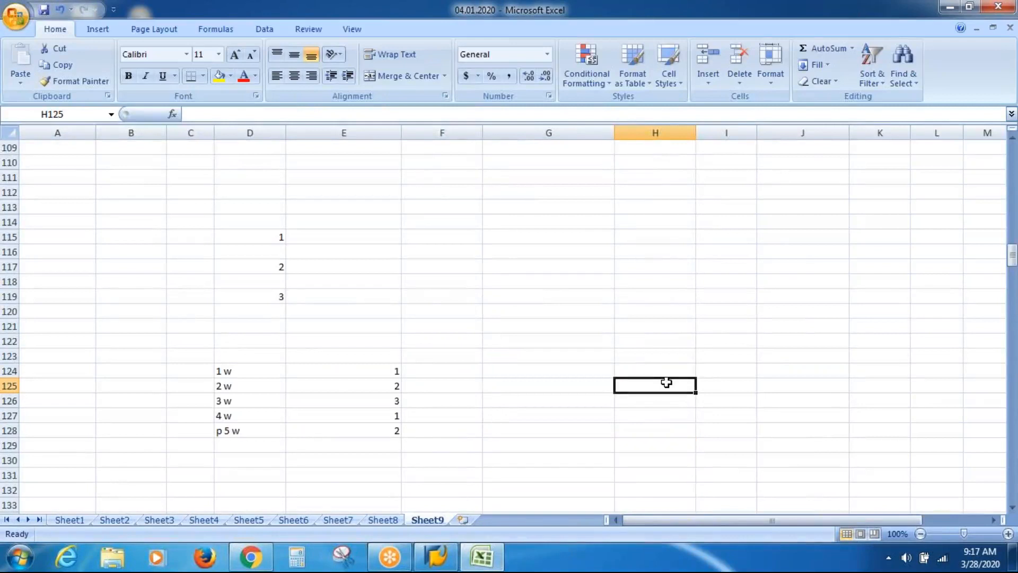
pyautogui.press('pageup')
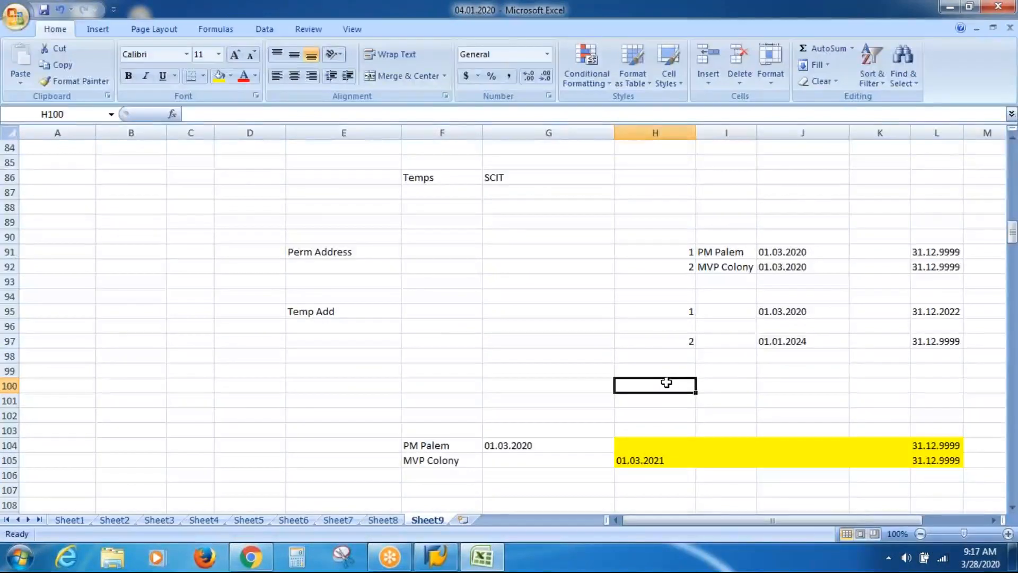
pyautogui.press('pageup')
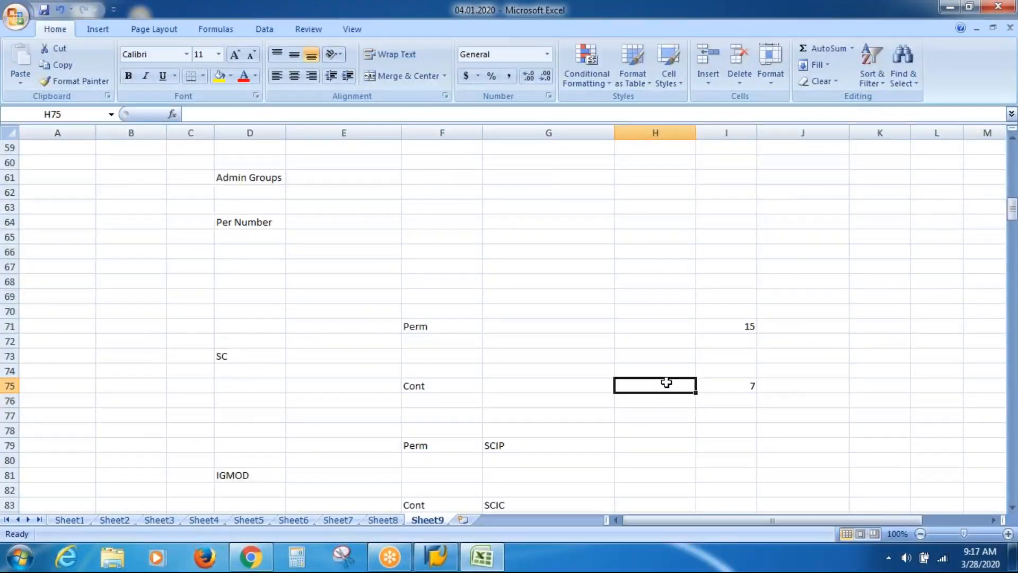
pyautogui.press('pageup')
pyautogui.press('pageup')
pyautogui.press('pageup')
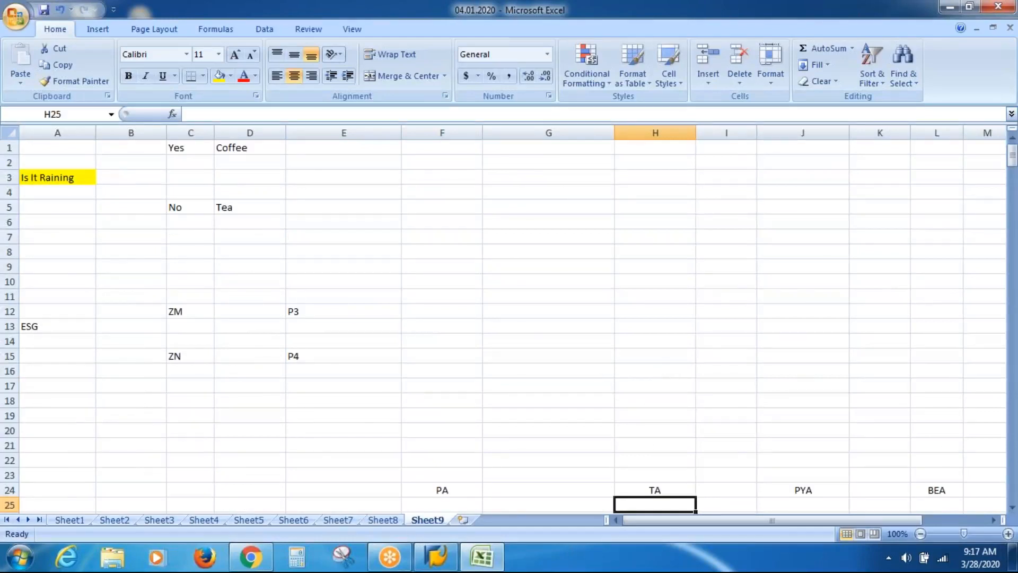
pyautogui.click(395, 521)
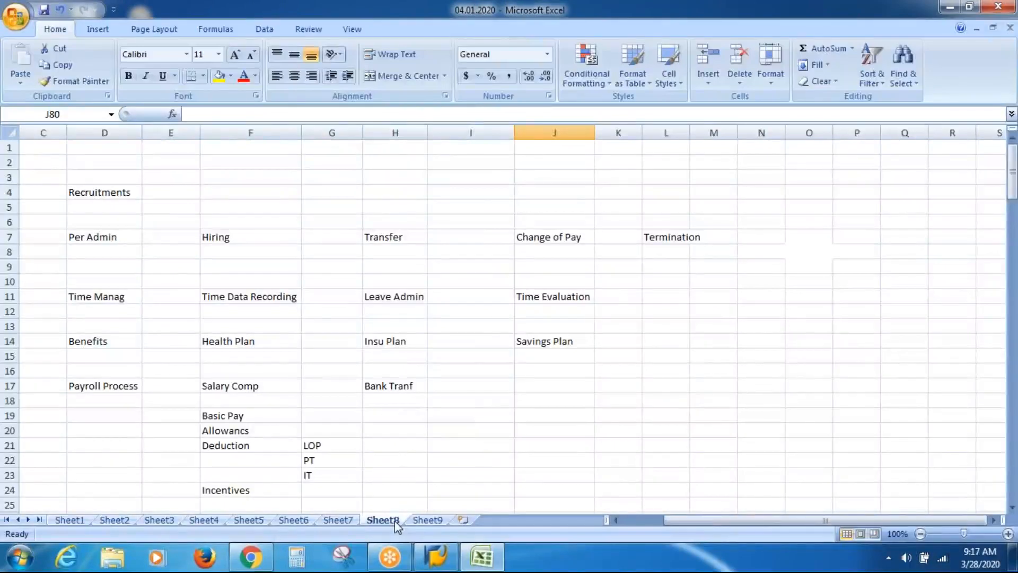
pyautogui.press('pagedown')
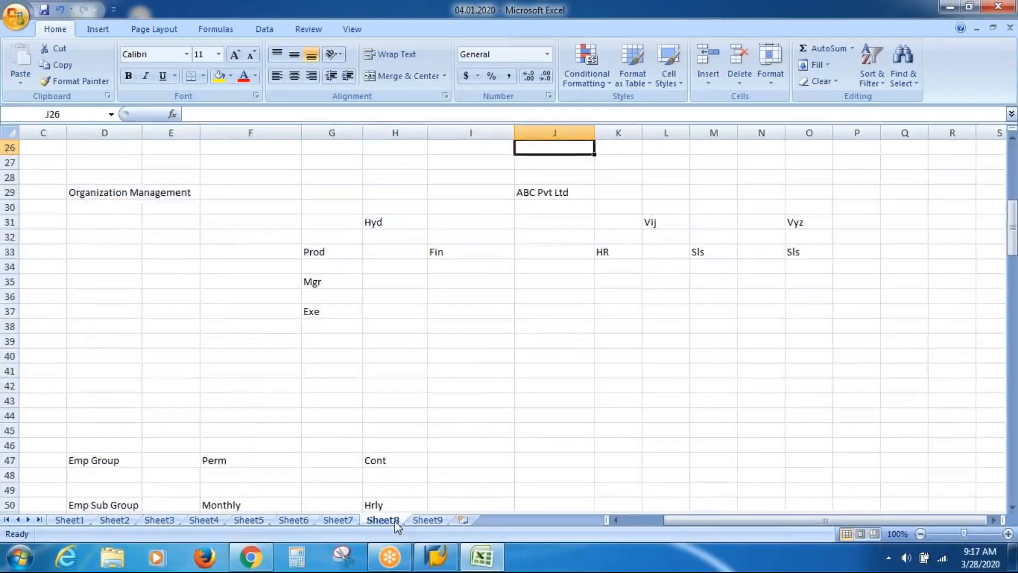
pyautogui.press('pagedown')
pyautogui.press('pagedown')
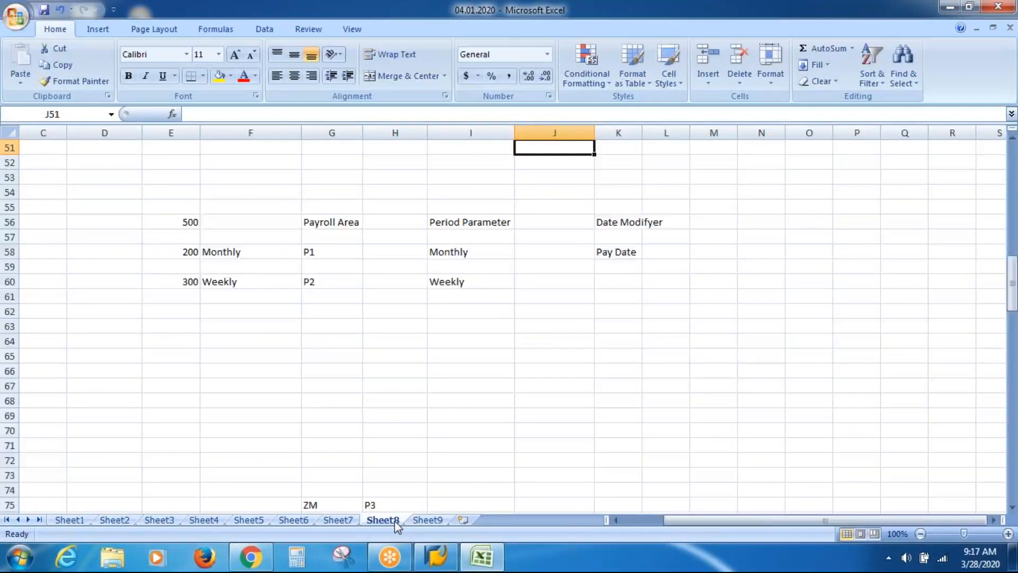
pyautogui.press('pagedown')
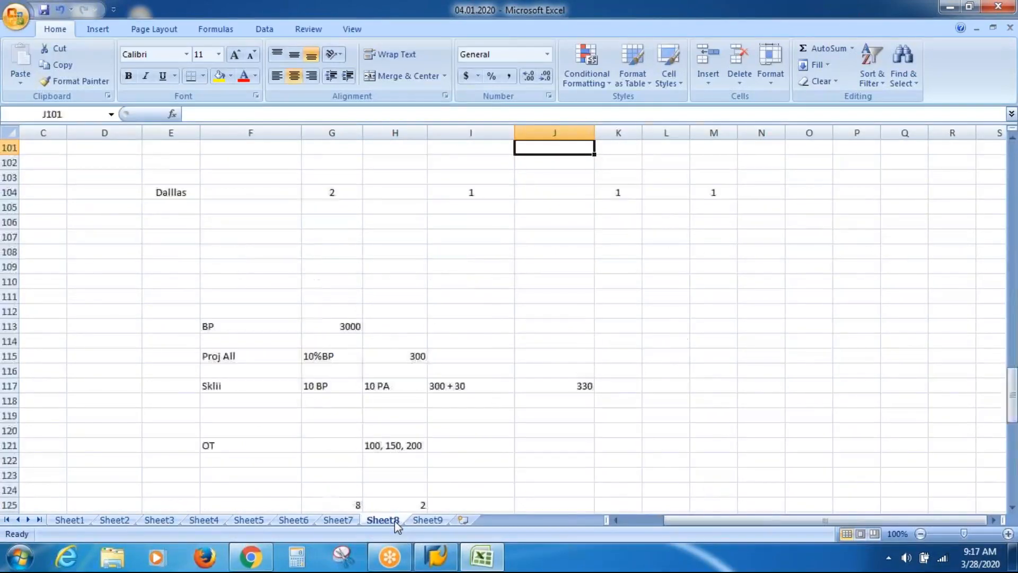
pyautogui.press('pagedown')
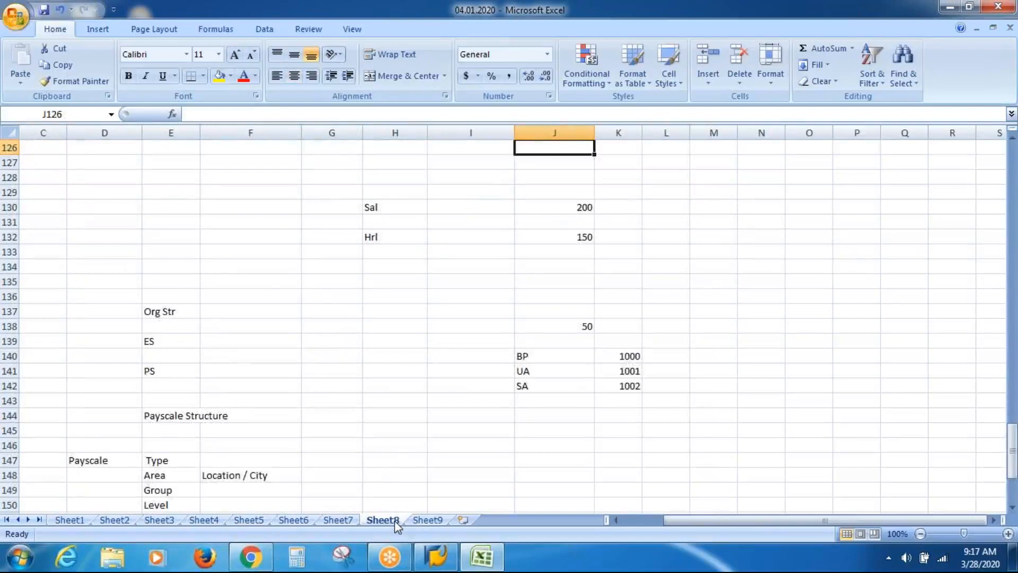
pyautogui.press('pagedown')
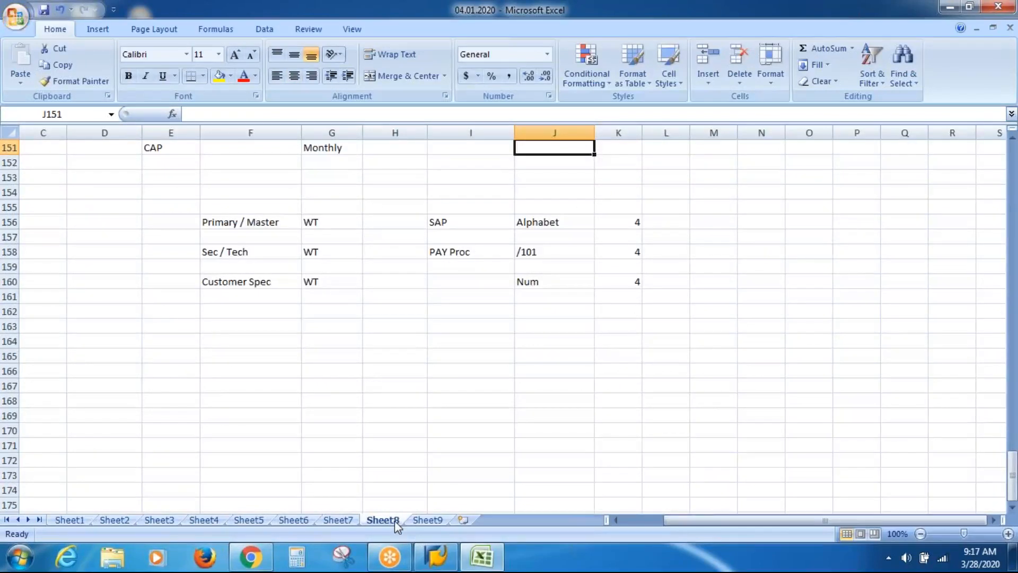
pyautogui.press('pagedown')
pyautogui.press('pagedown')
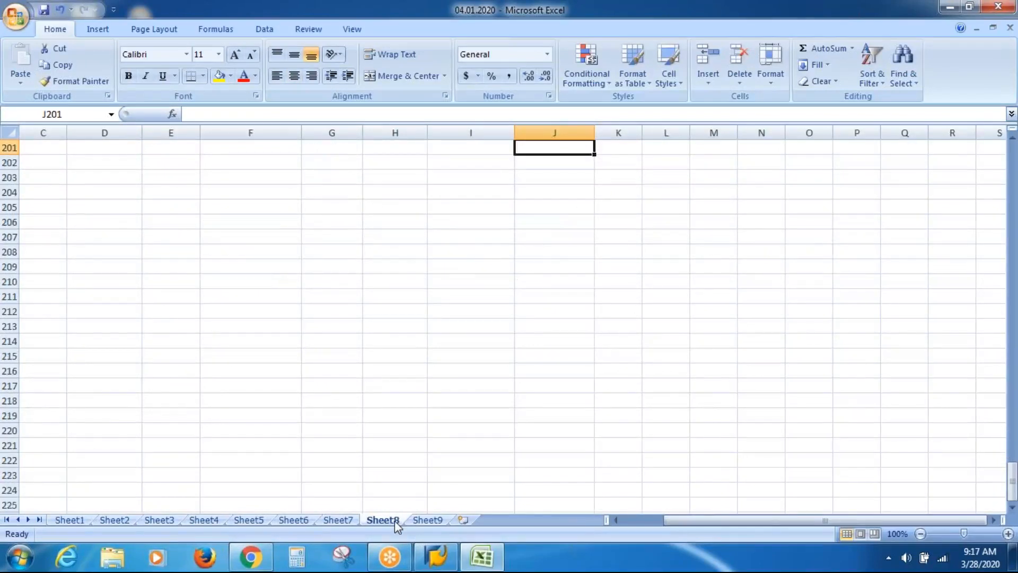
pyautogui.moveTo(436, 556)
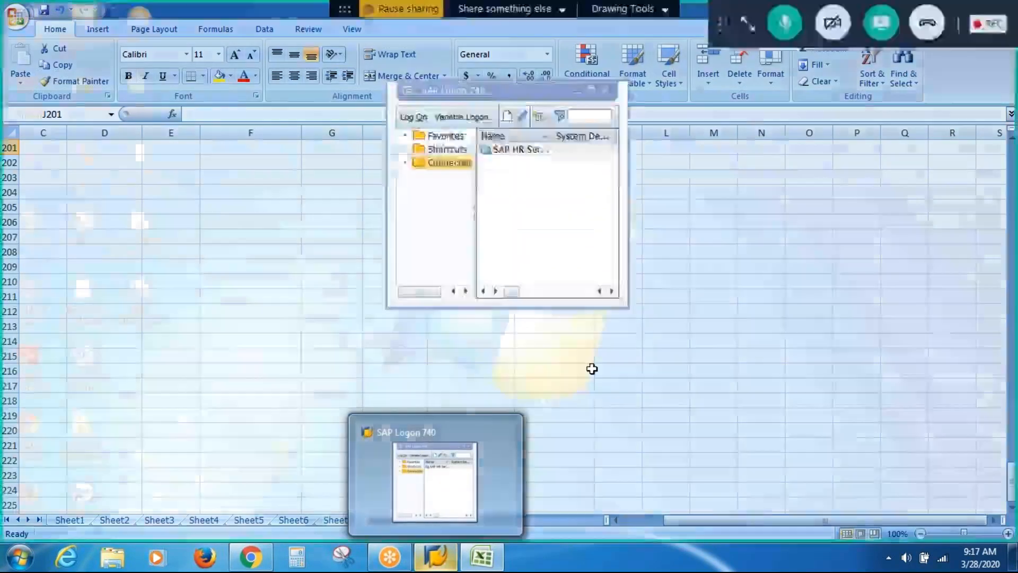
pyautogui.click(590, 369)
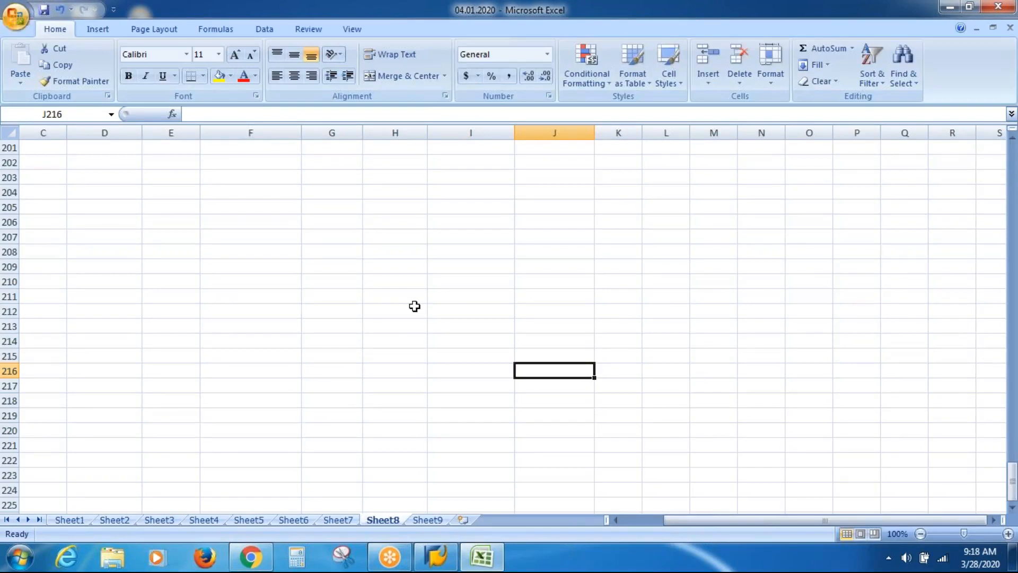
pyautogui.click(414, 306)
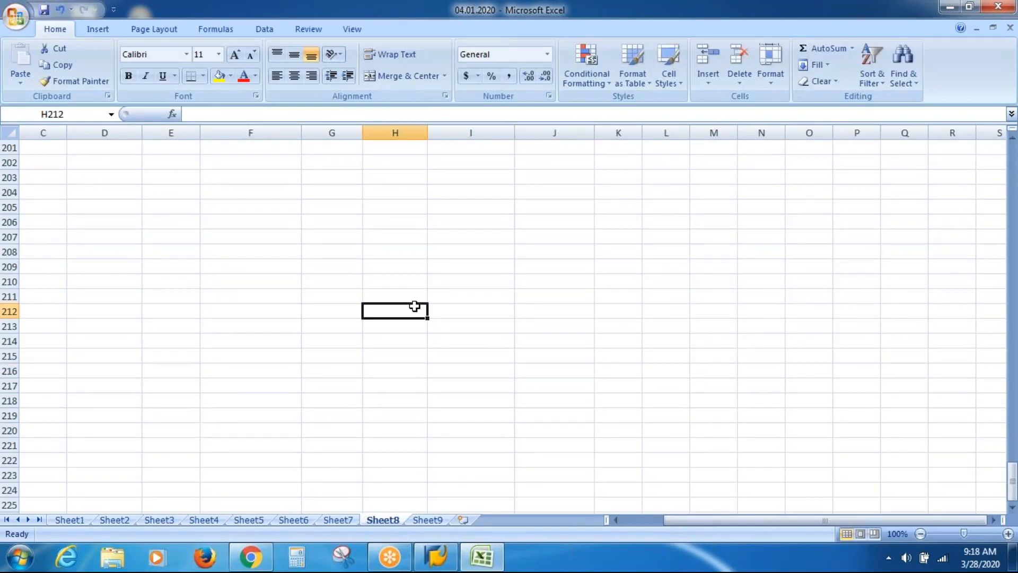
pyautogui.click(536, 310)
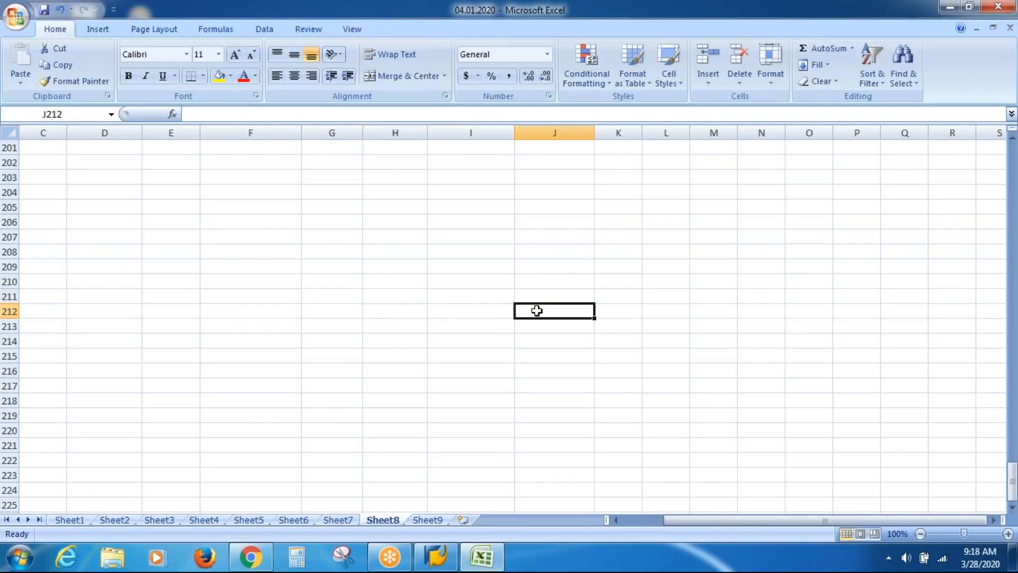
pyautogui.click(399, 304)
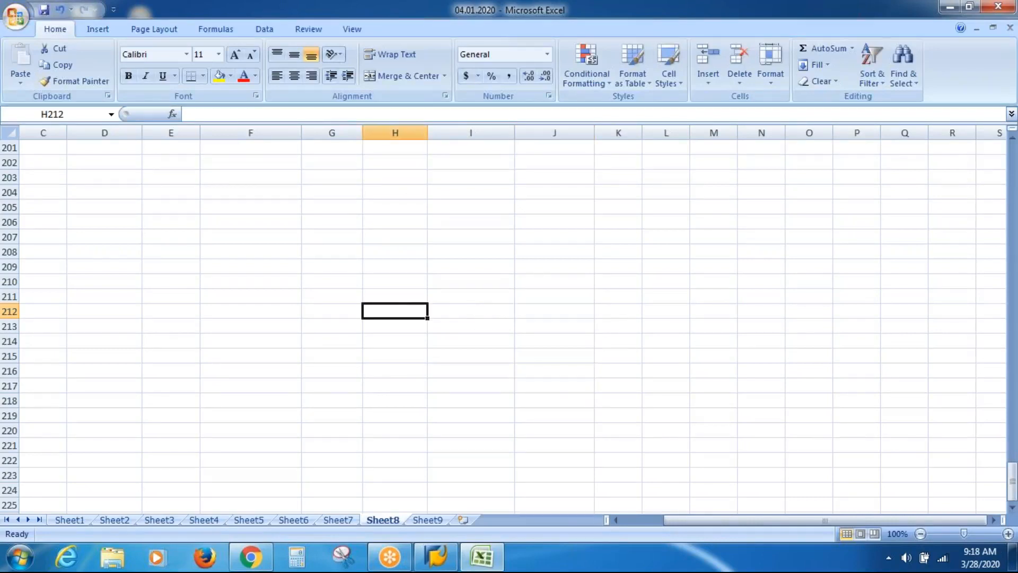
pyautogui.click(625, 310)
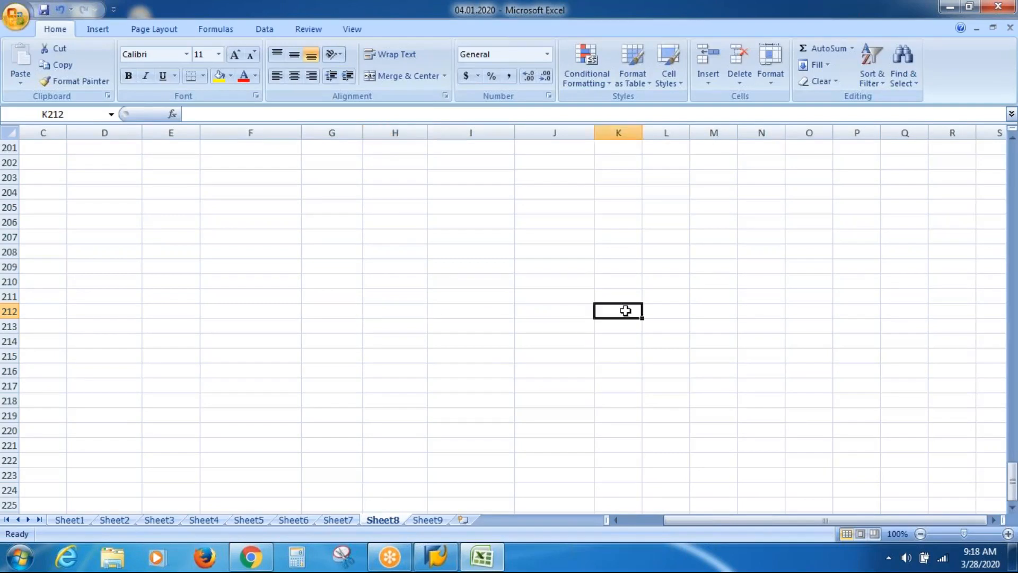
pyautogui.click(376, 361)
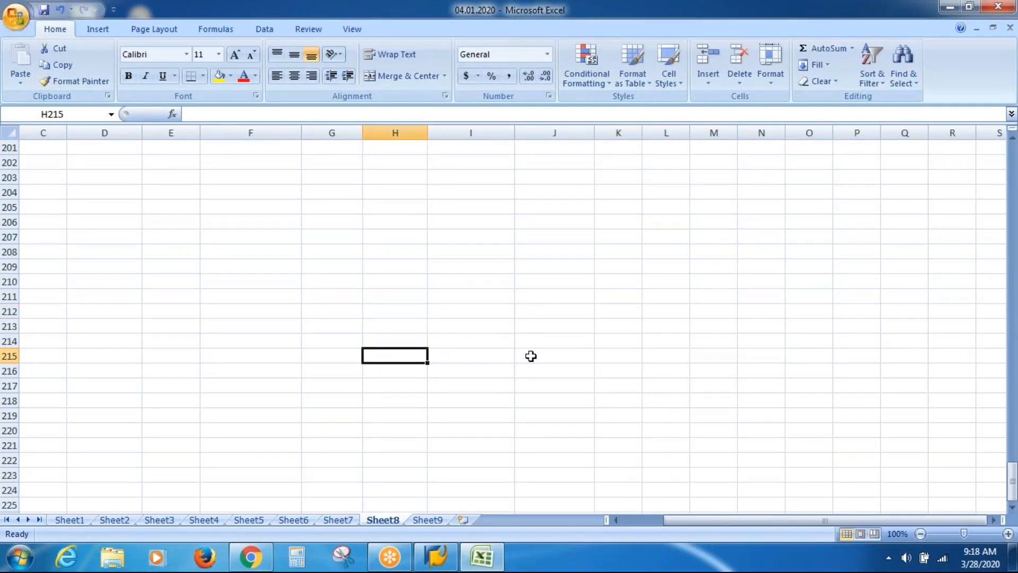
pyautogui.click(616, 359)
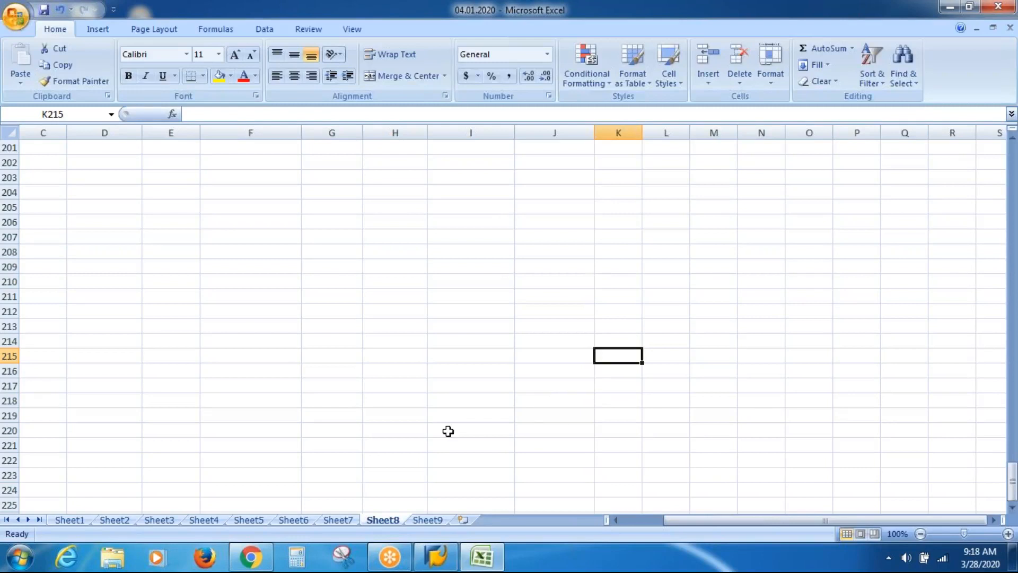
pyautogui.click(430, 521)
# From G18, page down Sheet9 to rows 376–400 with the Perm/Cont Sal/Hrly headcount table
pyautogui.click(605, 405)
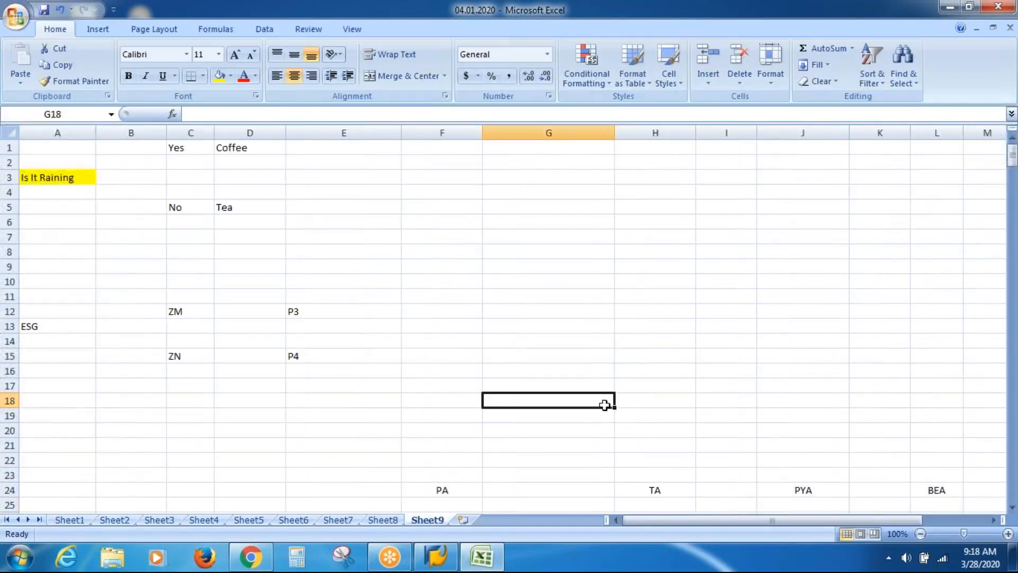
pyautogui.press('pagedown')
pyautogui.press('pagedown')
pyautogui.press('pagedown')
pyautogui.press('pagedown')
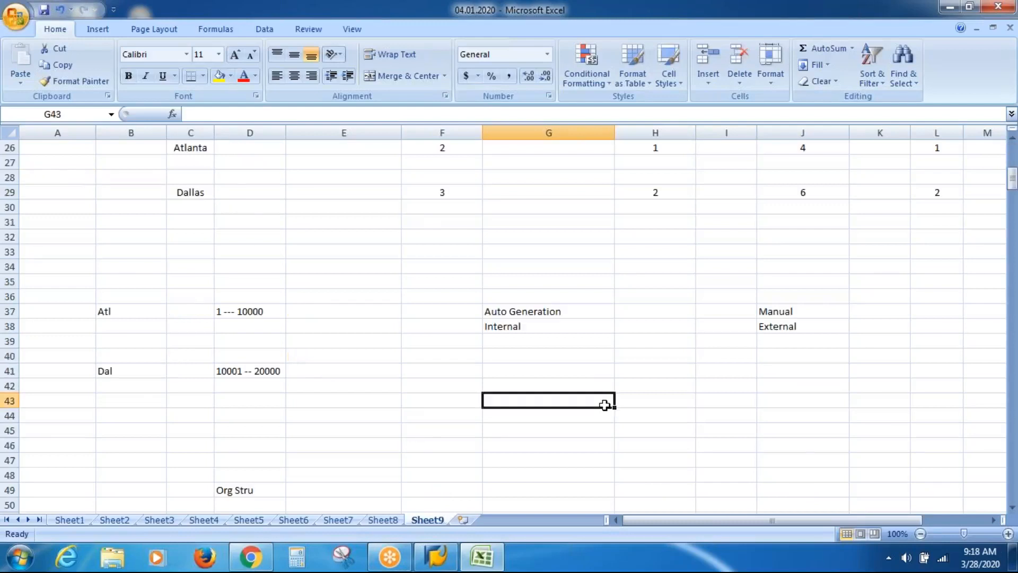
pyautogui.press('pagedown')
pyautogui.press('pagedown')
pyautogui.press('pagedown')
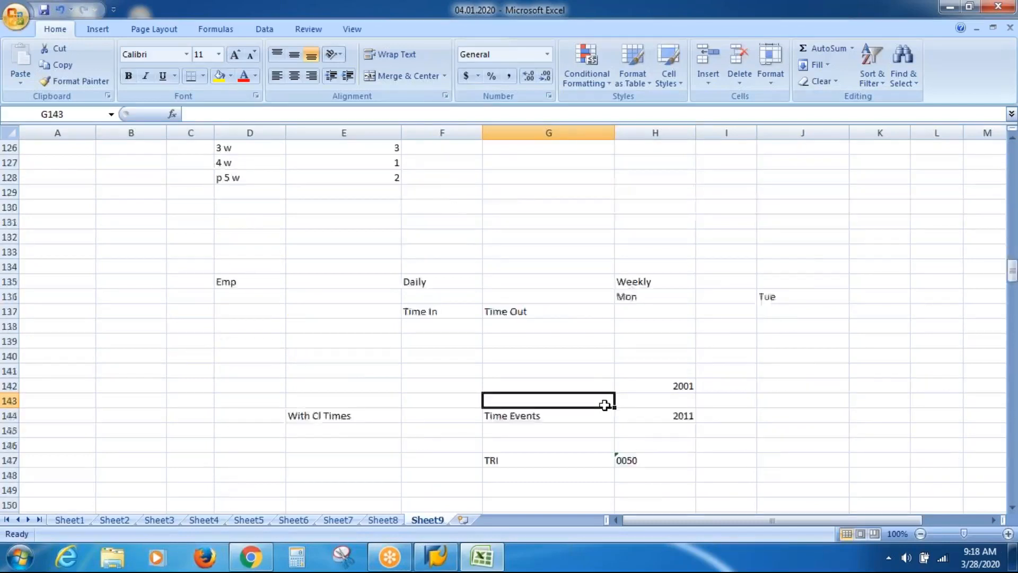
pyautogui.press('pagedown')
pyautogui.press('pagedown')
pyautogui.press('pagedown')
pyautogui.press('pagedown')
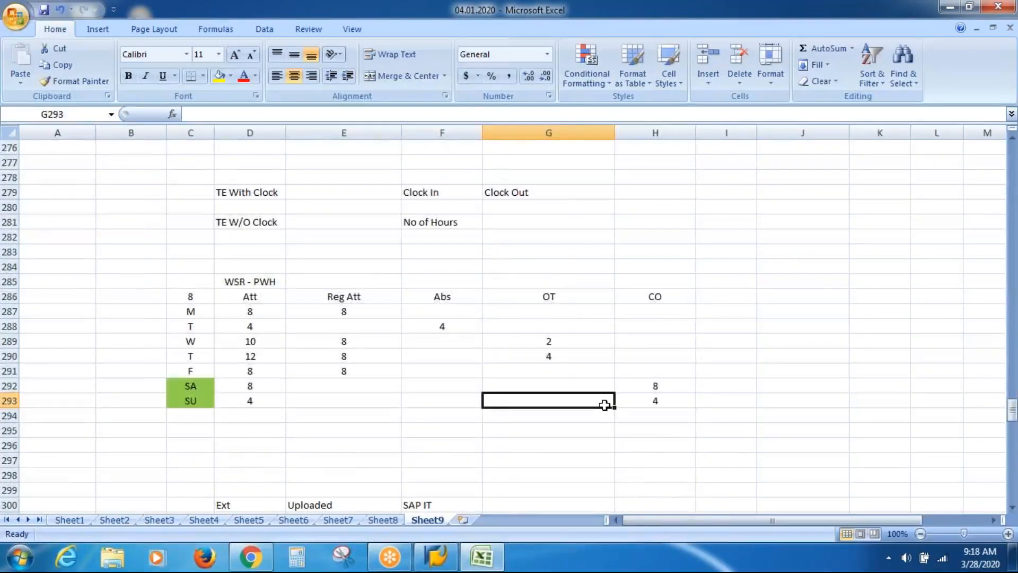
pyautogui.press('pagedown')
pyautogui.press('pagedown')
pyautogui.press('pagedown')
pyautogui.press('pagedown')
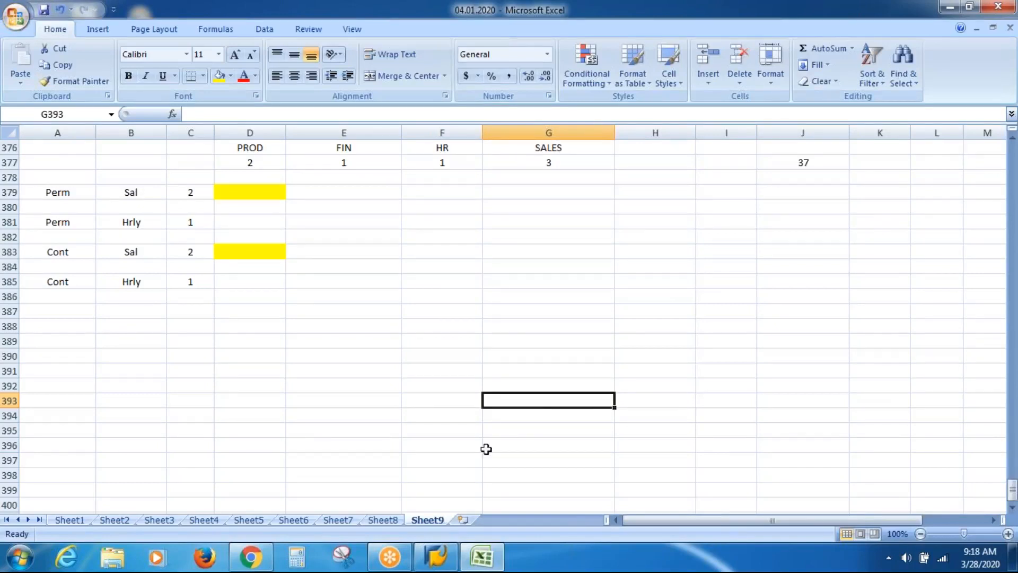
# Log on to the SAP HR server in client 800 with the user name and password
pyautogui.click(436, 557)
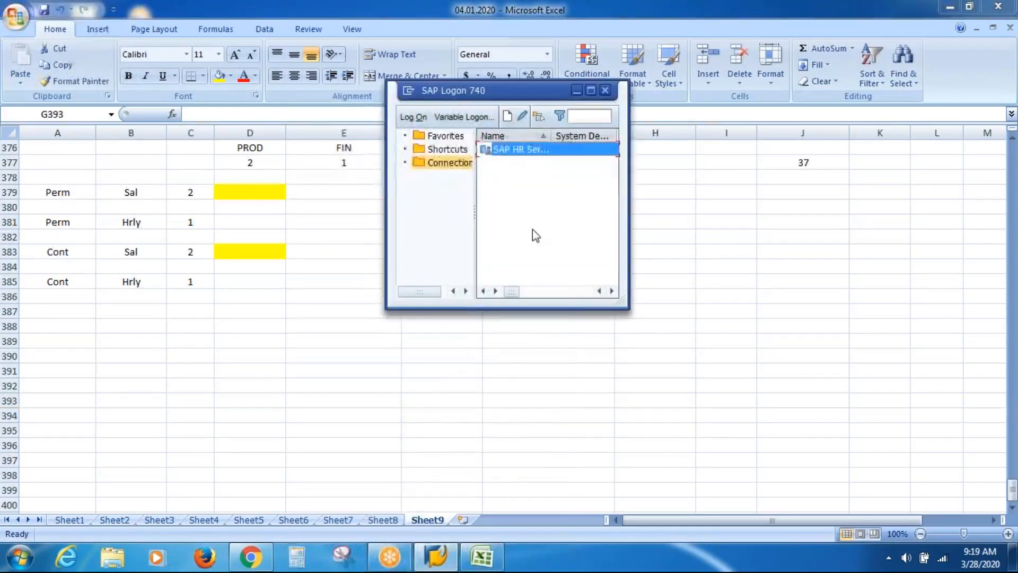
pyautogui.doubleClick(487, 150)
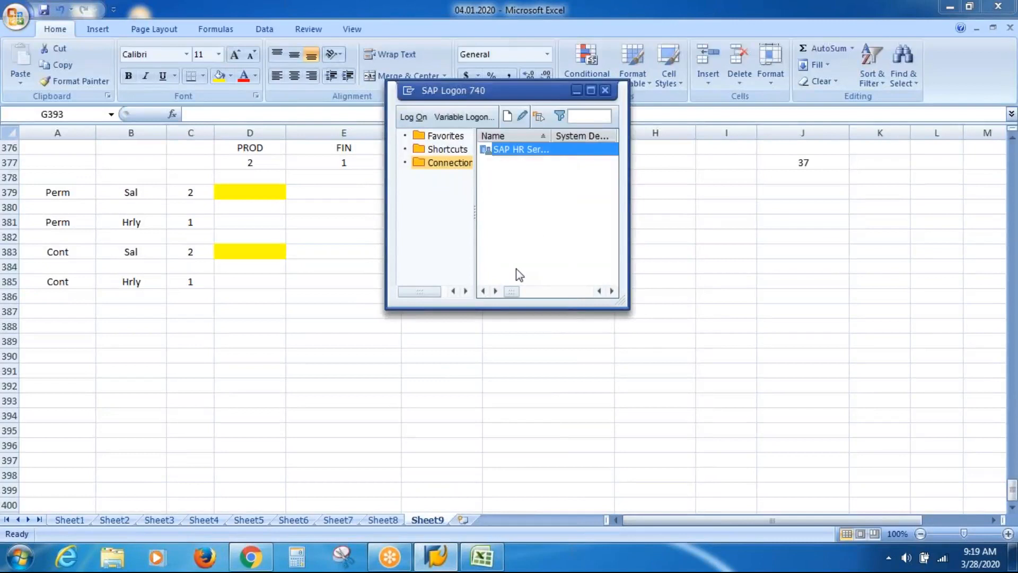
pyautogui.write('tecment')
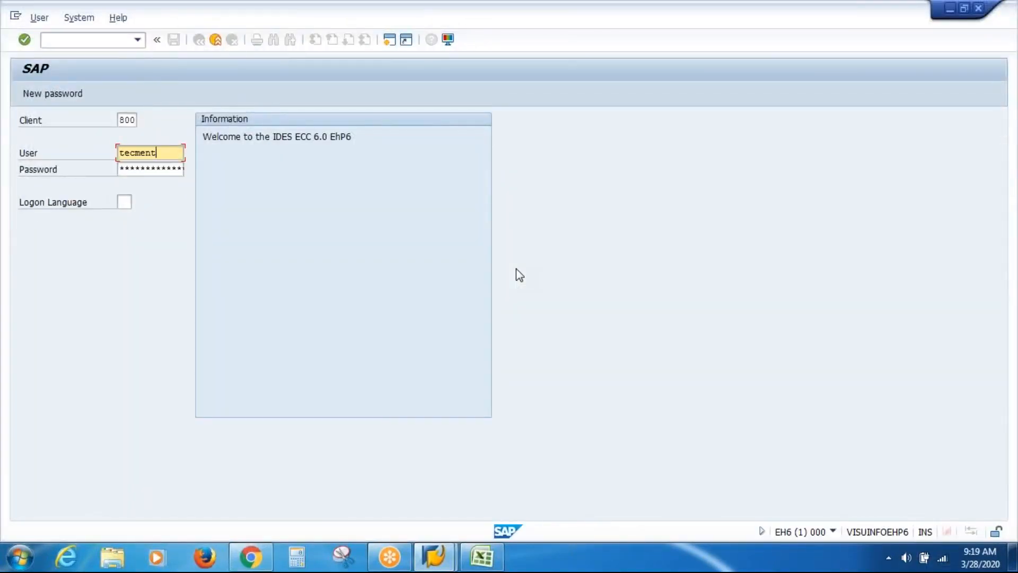
pyautogui.hotkey('shift', 'Home')
pyautogui.press('Tab')
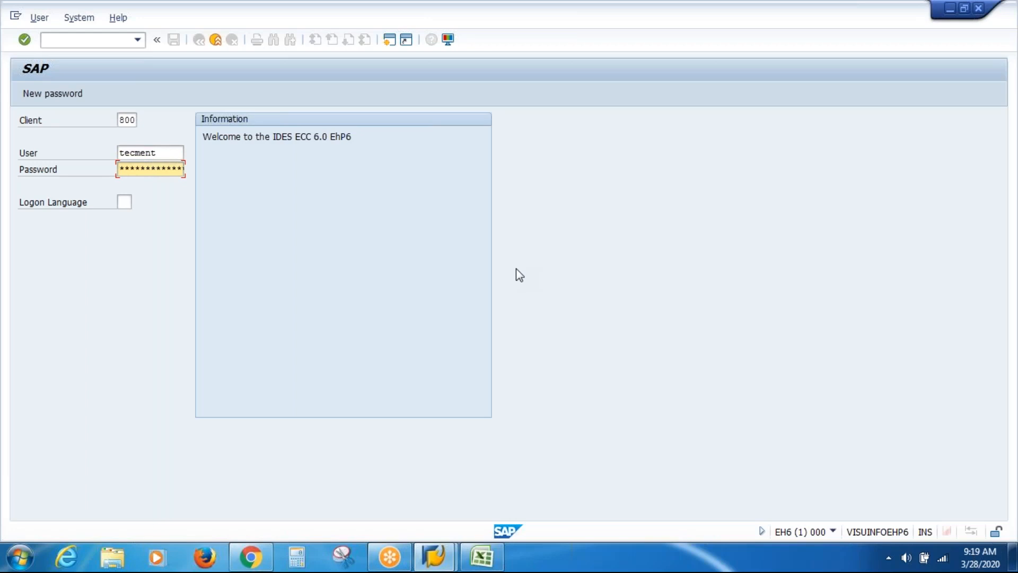
pyautogui.press('Return')
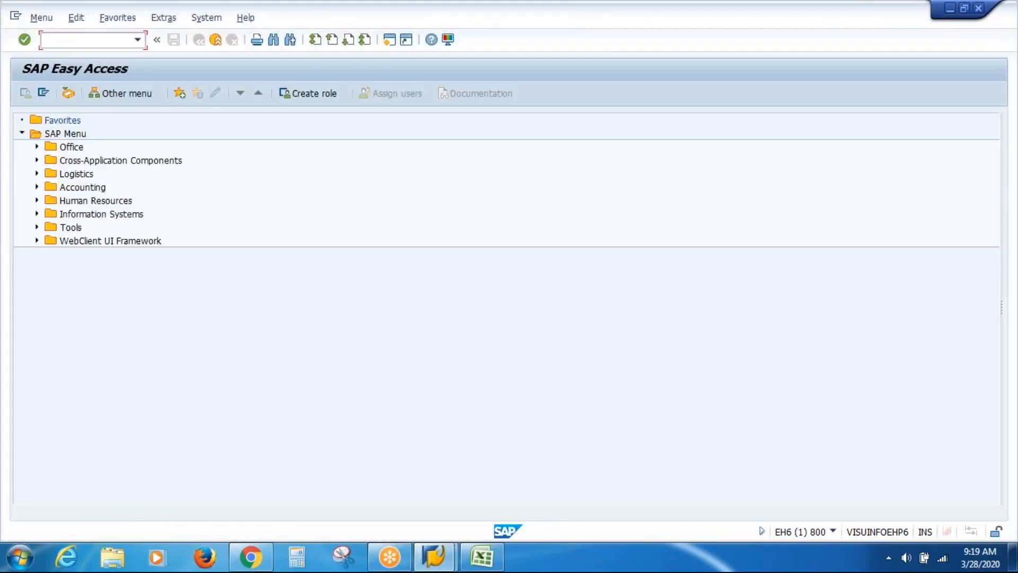
# Run PA30 for employee 40000000 and enter infotype 41, Date Specifications, for direct selection
pyautogui.write('pa30')
pyautogui.press('Return')
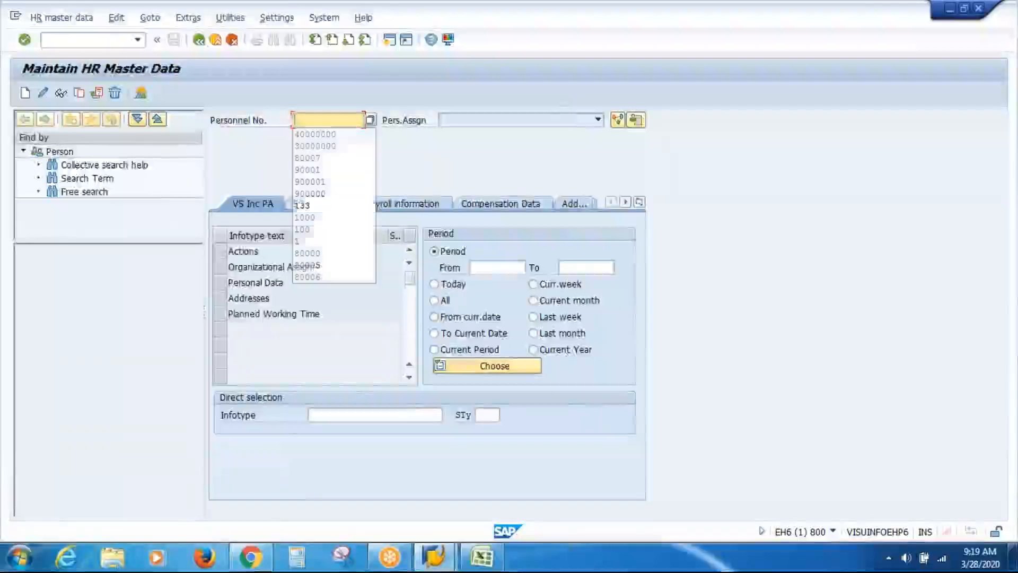
pyautogui.press('Down')
pyautogui.press('Return')
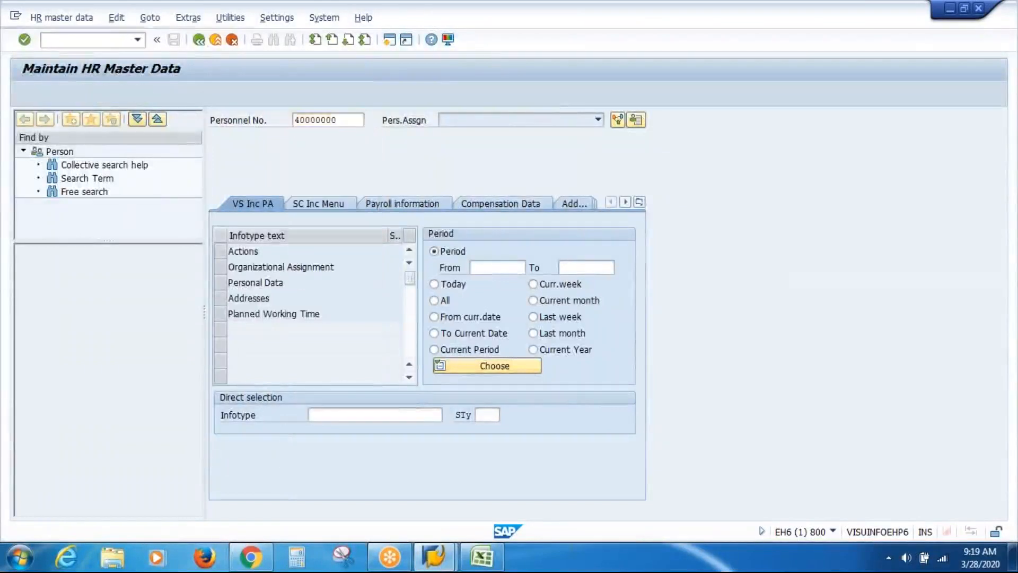
pyautogui.click(374, 415)
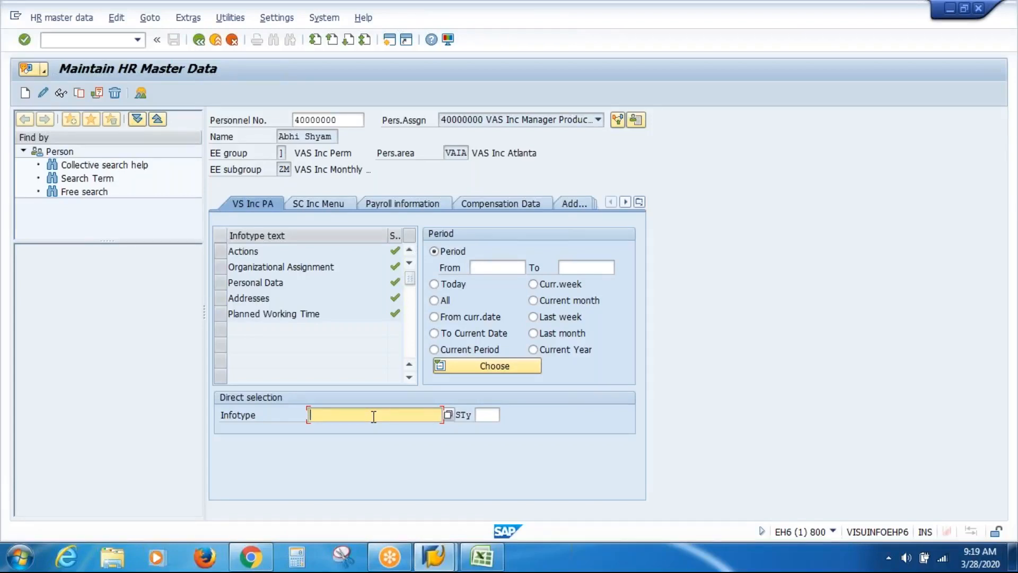
pyautogui.write('41')
pyautogui.press('Return')
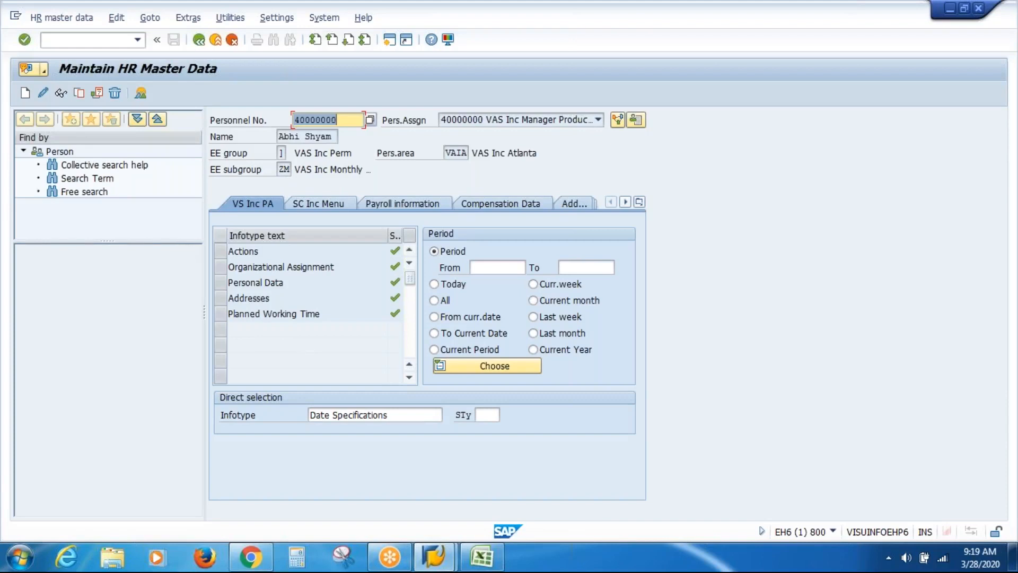
# Create a Date Specifications record valid 01.03.2020–31.12.9999 and bring up the date type list
pyautogui.click(26, 95)
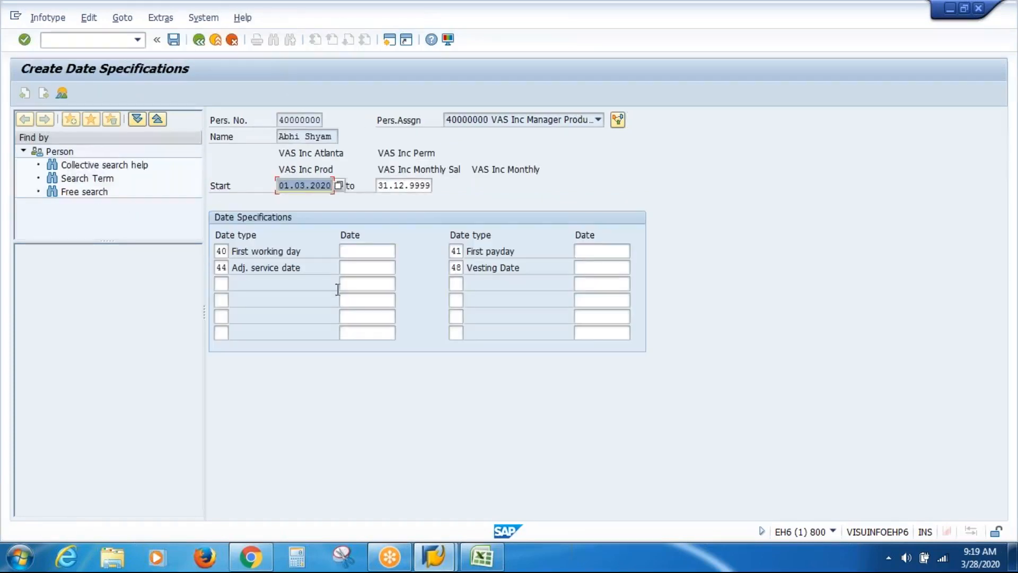
pyautogui.click(223, 284)
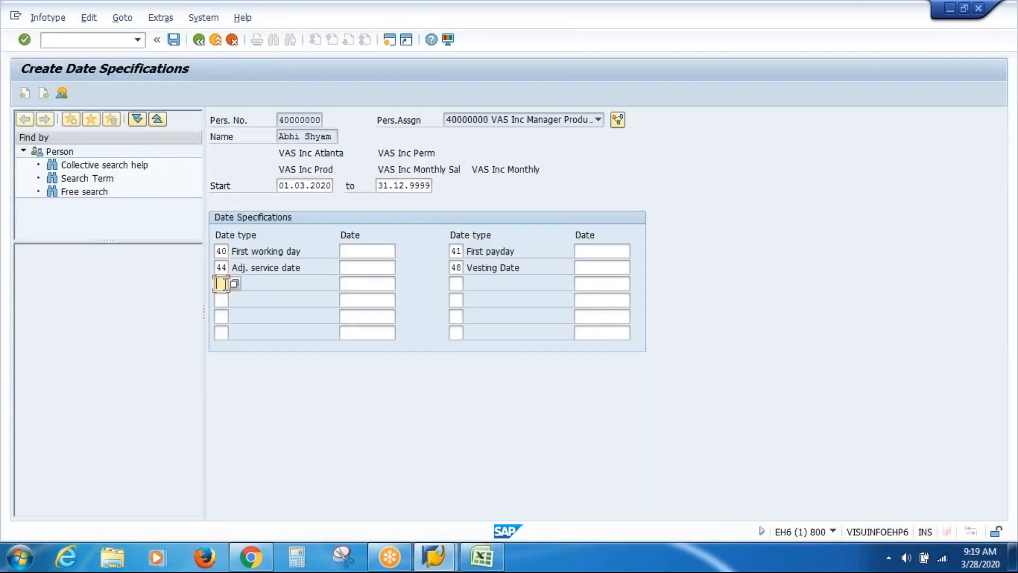
pyautogui.click(236, 285)
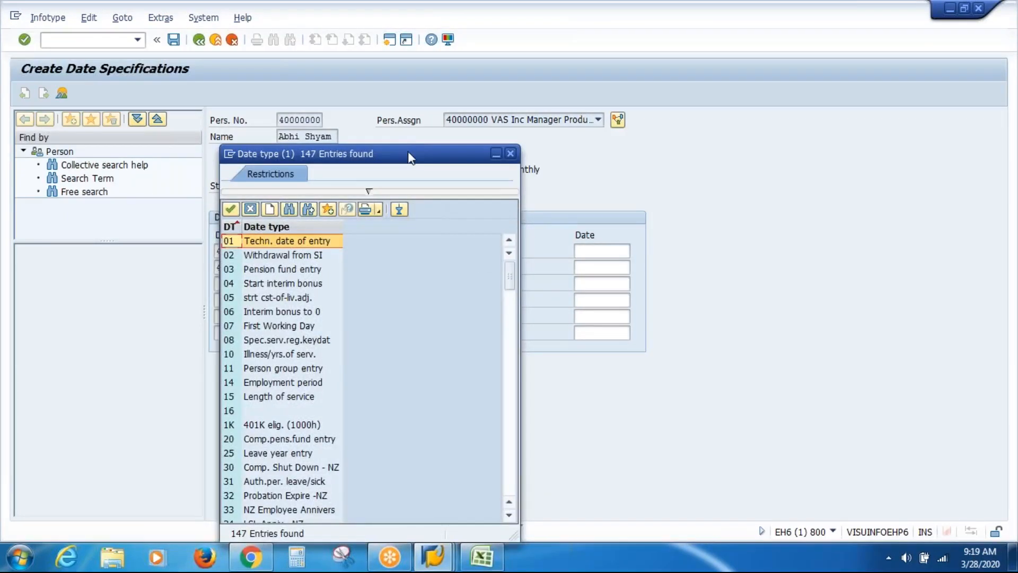
pyautogui.moveTo(411, 158); pyautogui.dragTo(493, 88)
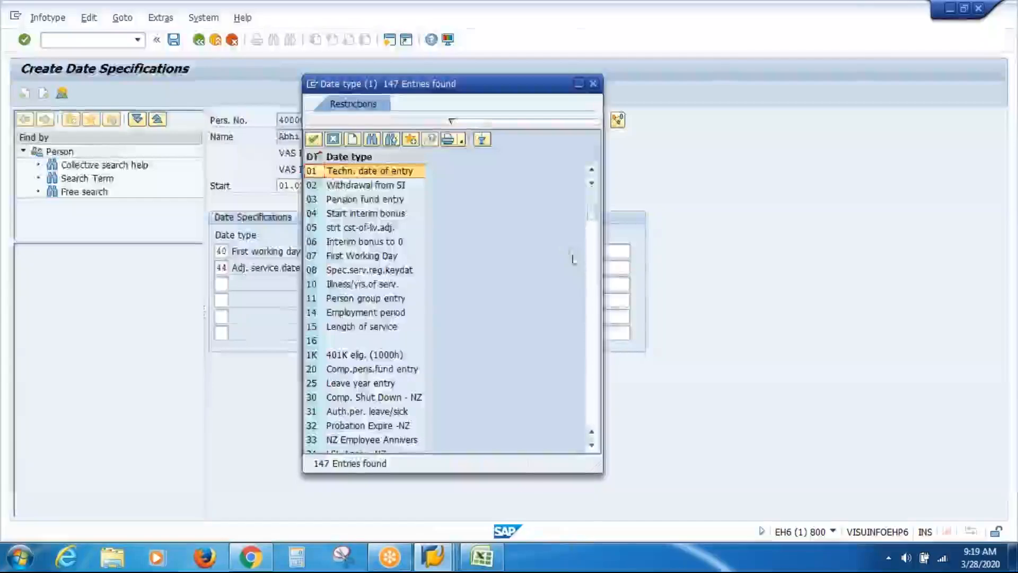
# Browse the available date types (40, 44, 41, 48) and close the list without choosing
pyautogui.click(596, 278)
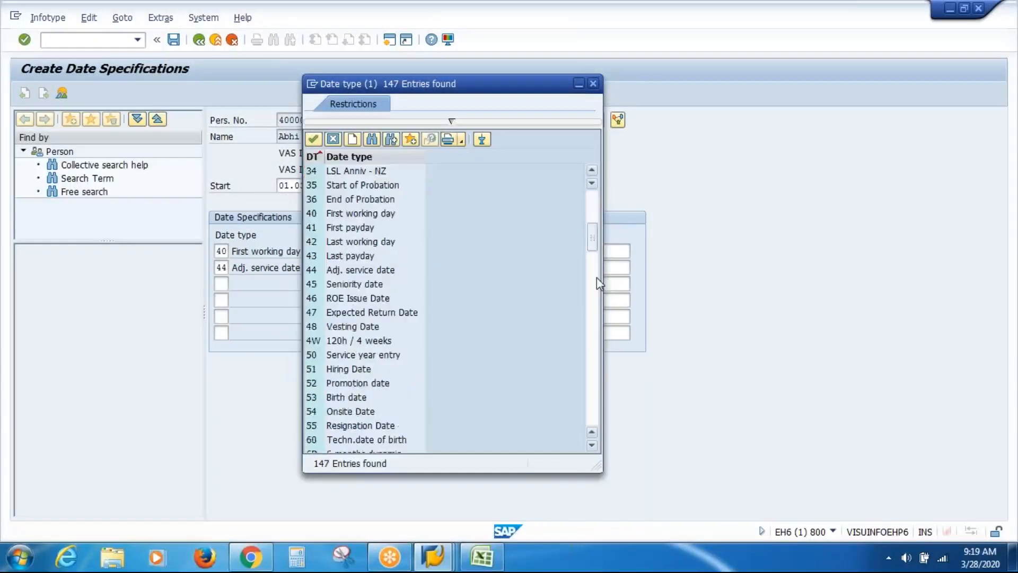
pyautogui.click(597, 311)
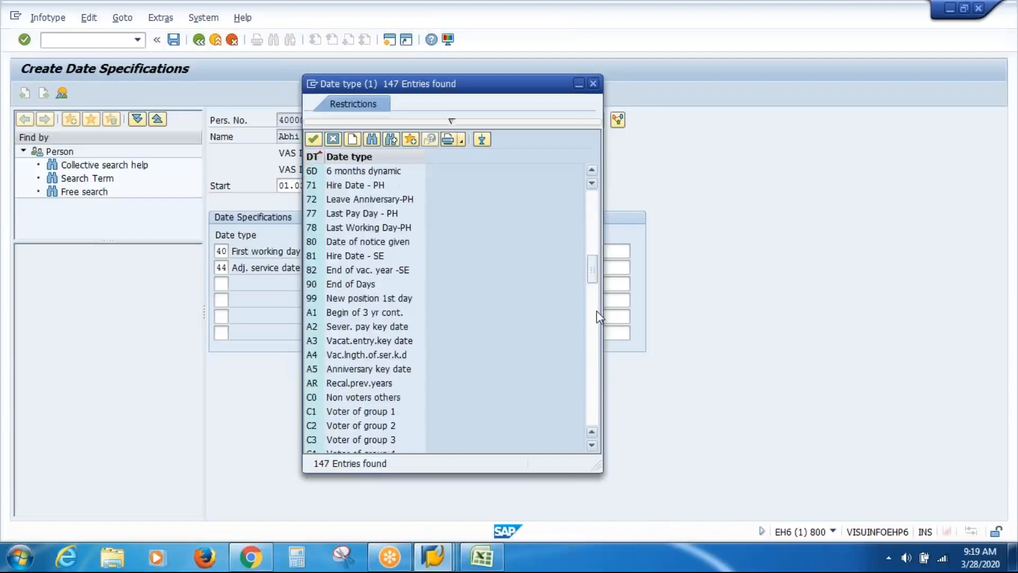
pyautogui.click(595, 366)
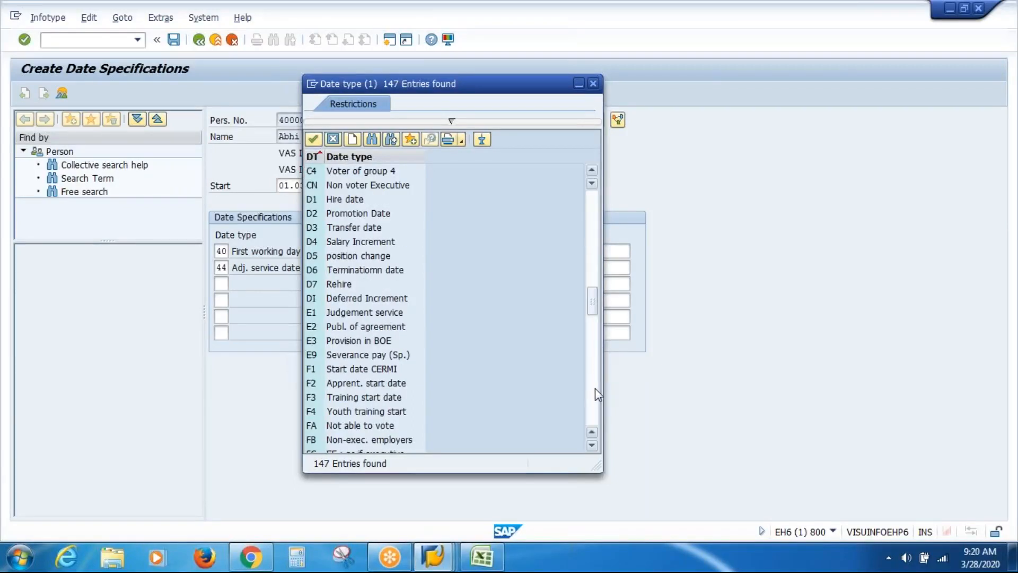
pyautogui.click(594, 388)
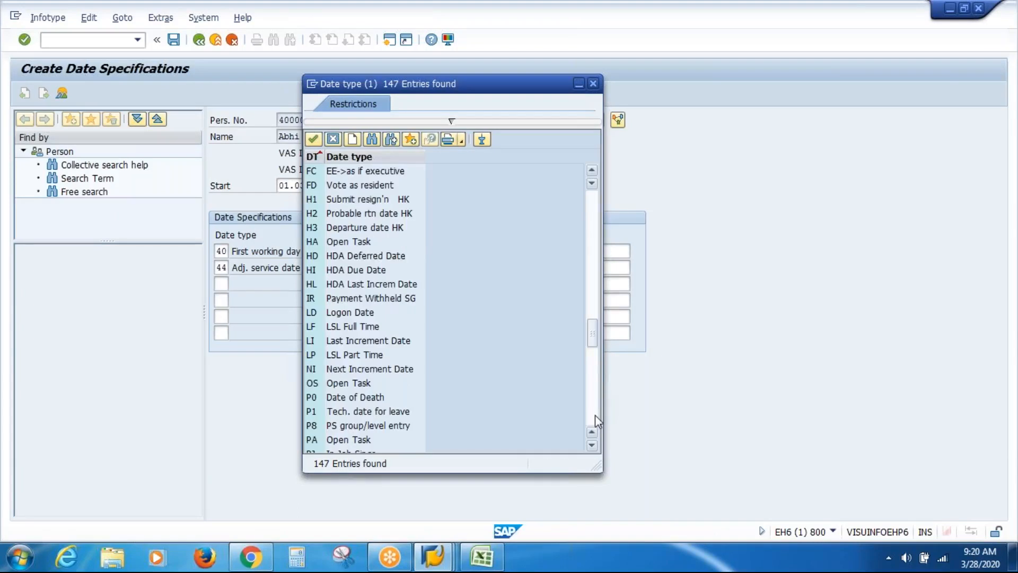
pyautogui.click(595, 415)
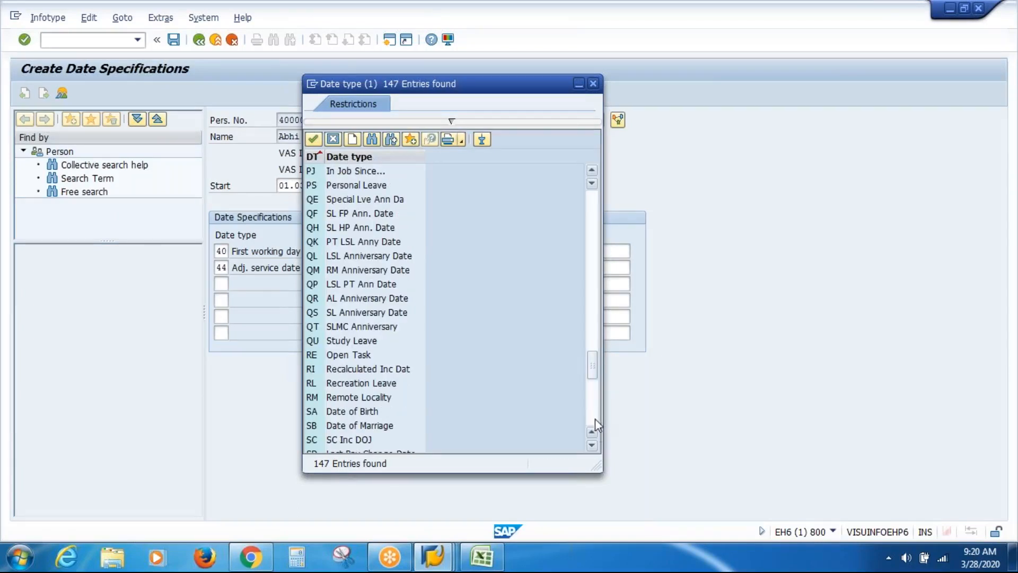
pyautogui.click(593, 432)
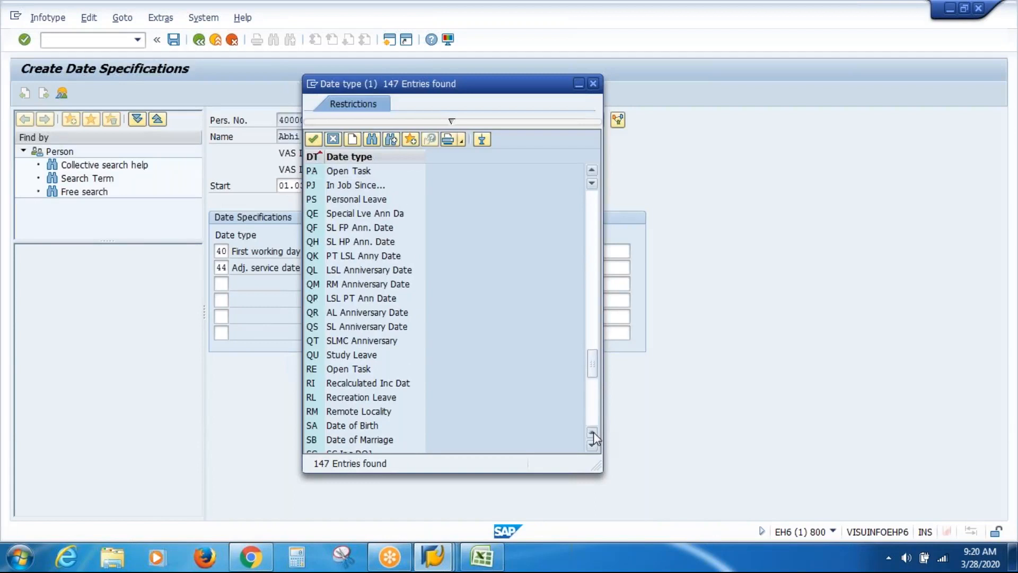
pyautogui.moveTo(592, 369); pyautogui.dragTo(597, 129)
pyautogui.click(593, 83)
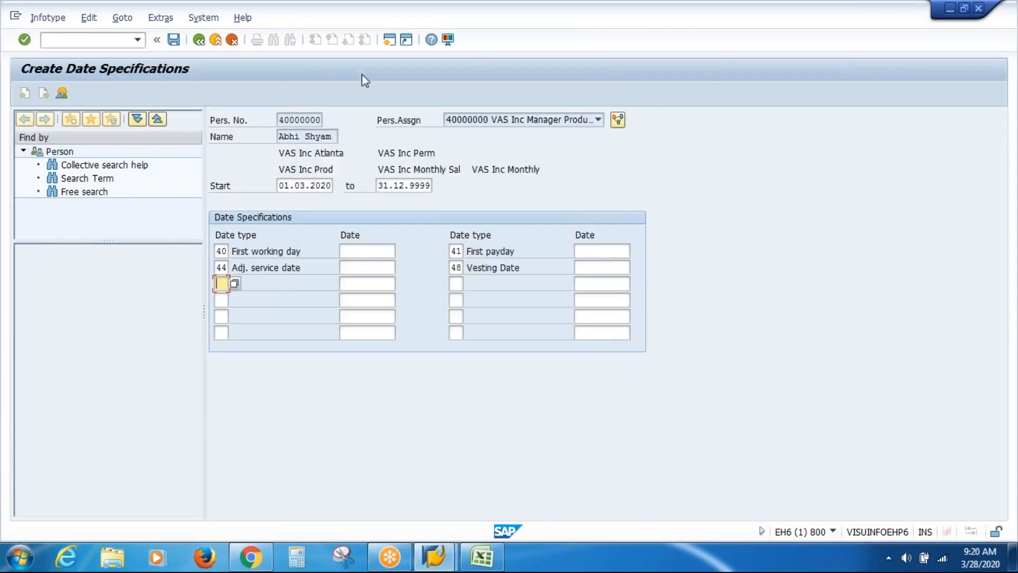
# Exit the date record, rerun PA30 and set infotype 6, Addresses, for direct selection
pyautogui.click(215, 39)
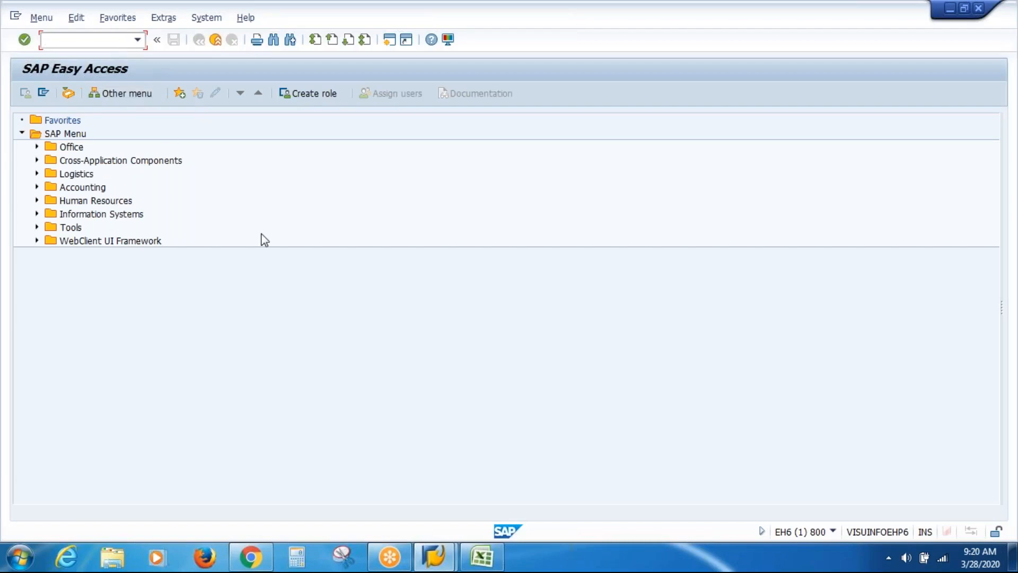
pyautogui.write('pa30')
pyautogui.press('Return')
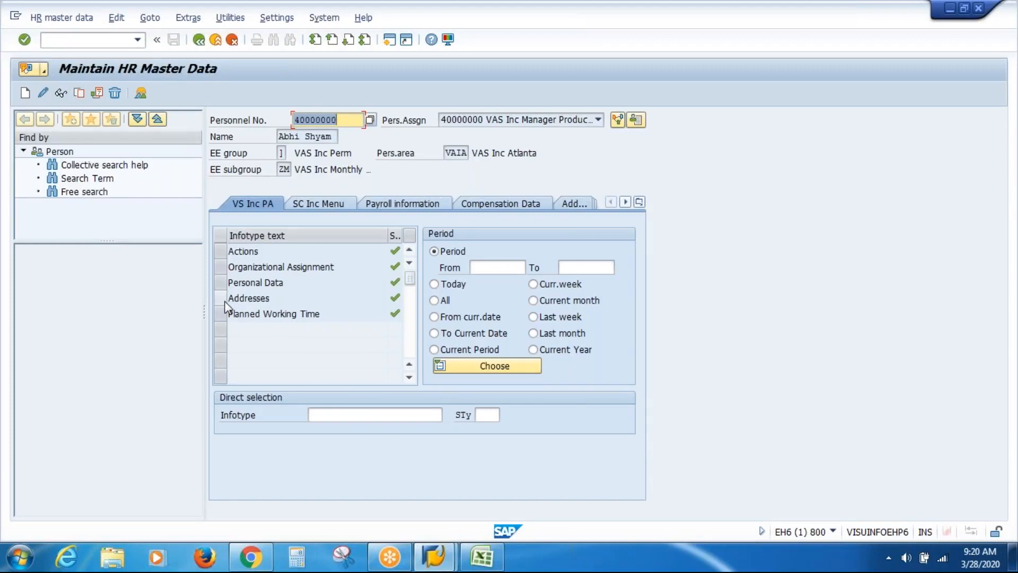
pyautogui.click(334, 418)
pyautogui.write('6')
pyautogui.press('Return')
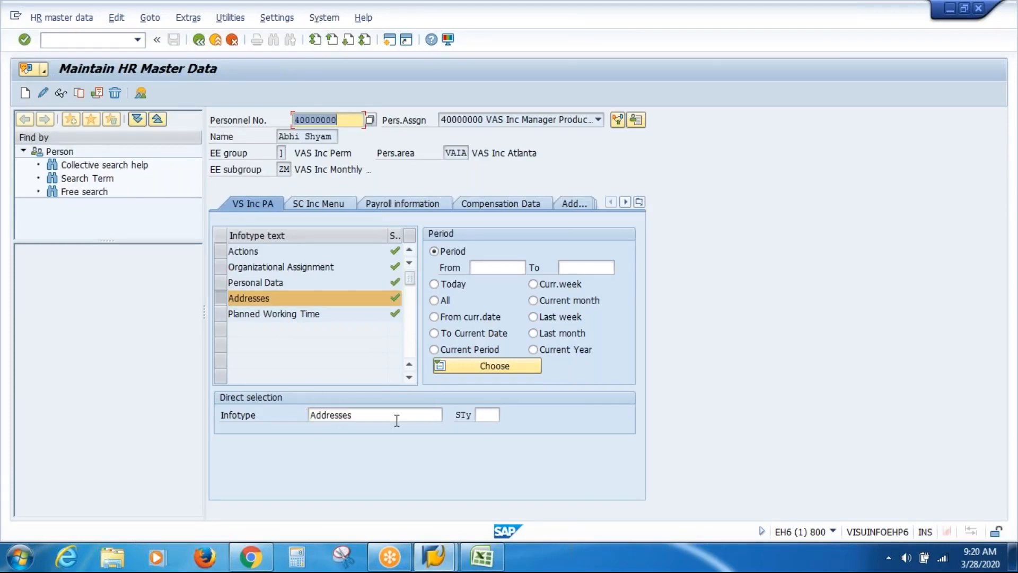
# Review the Addresses subtypes, including VAS Inc Perm Add, and close the list without applying
pyautogui.click(484, 415)
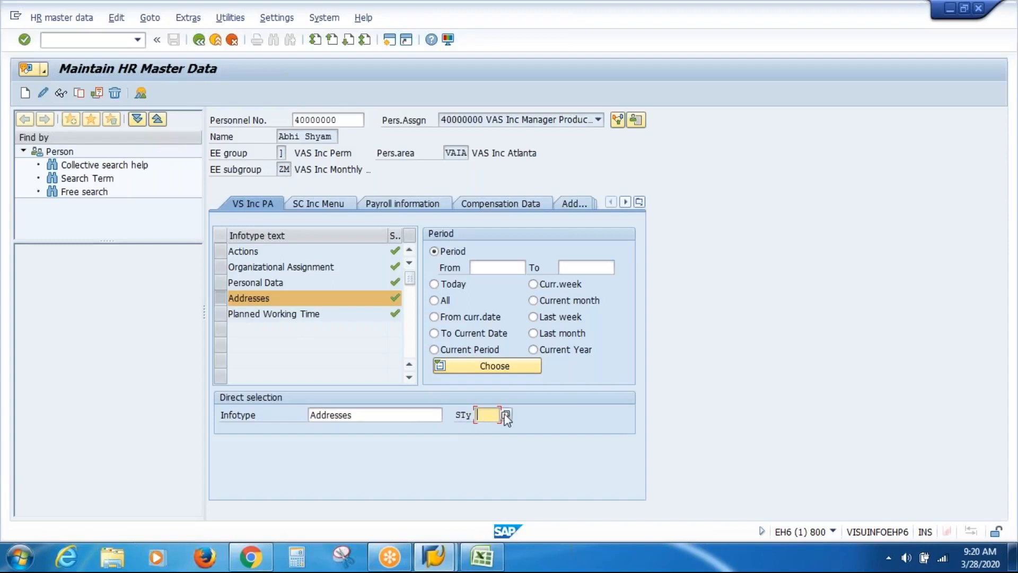
pyautogui.press('F4')
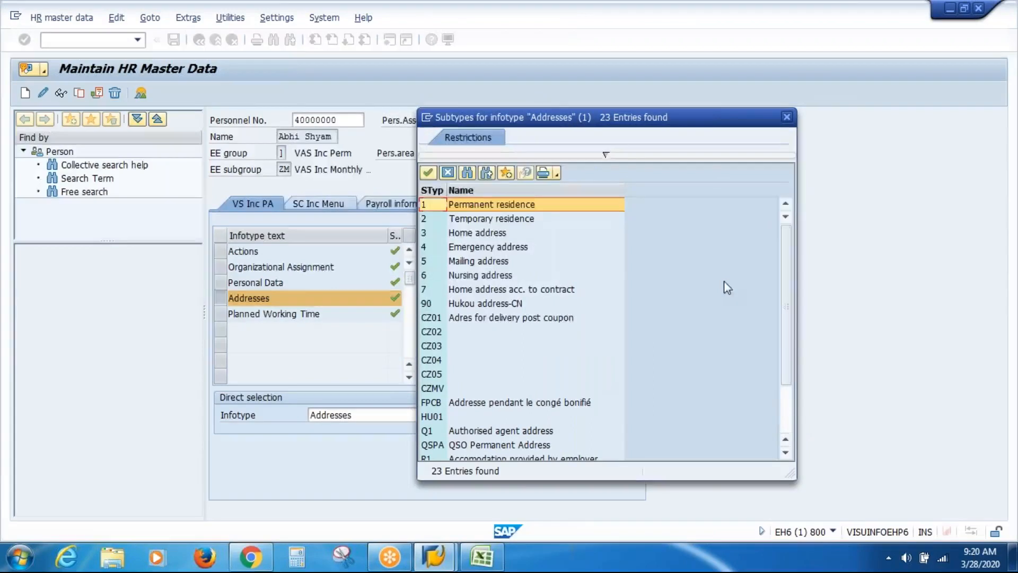
pyautogui.moveTo(788, 297); pyautogui.dragTo(789, 418)
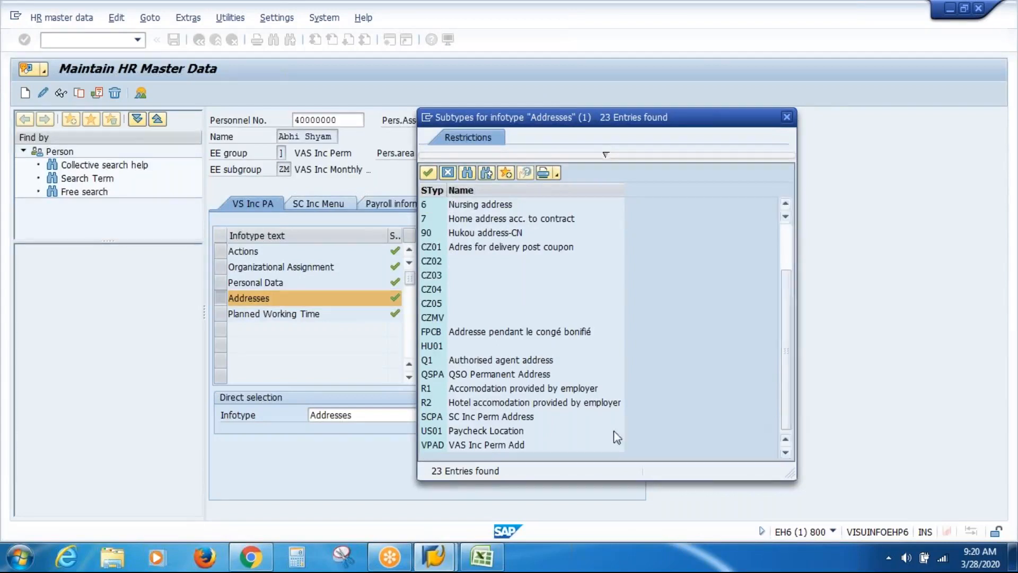
pyautogui.click(501, 446)
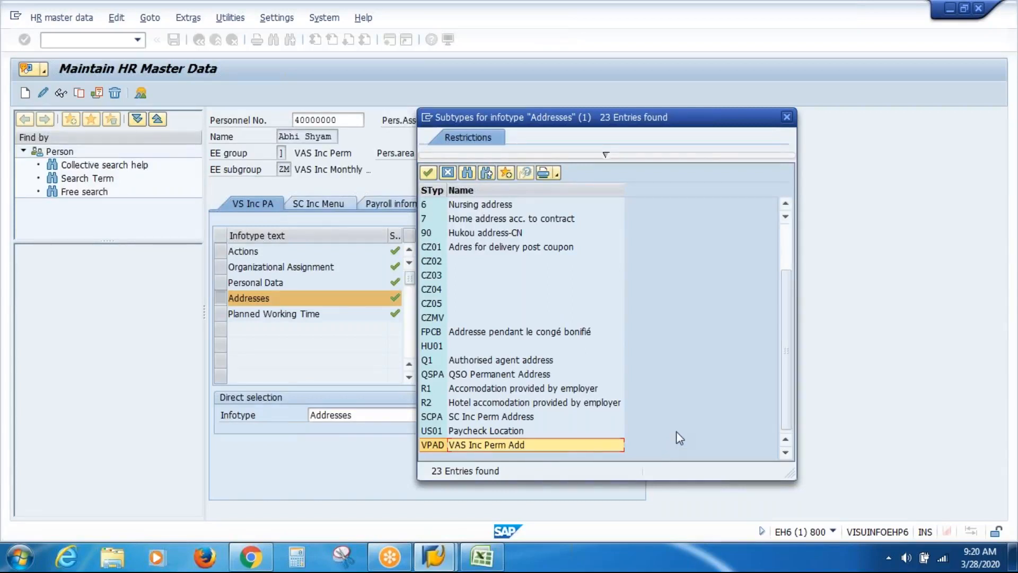
pyautogui.click(787, 117)
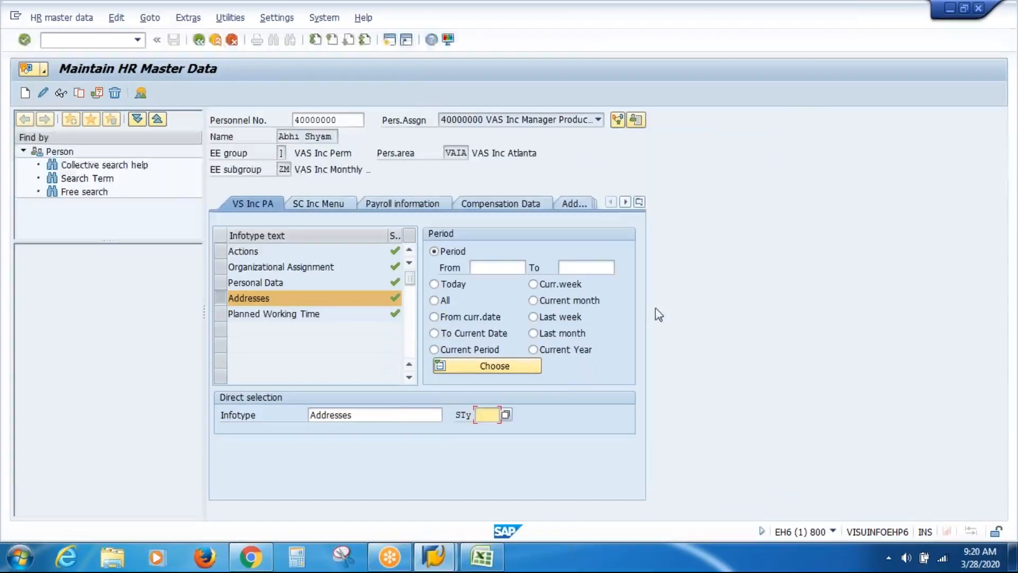
# Replace the Addresses infotype with 21, Family Member/Dependents
pyautogui.click(389, 415)
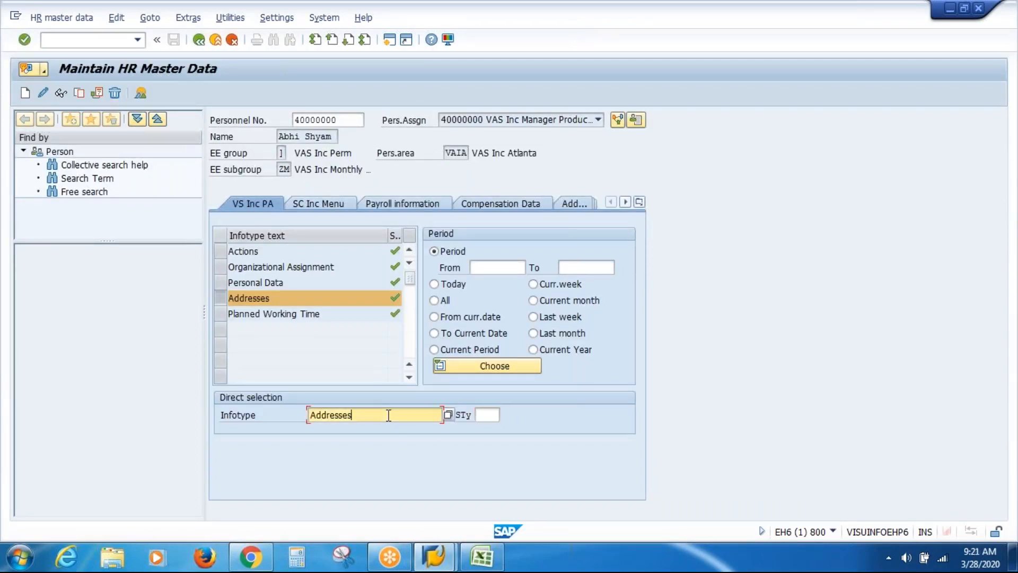
pyautogui.moveTo(389, 415); pyautogui.dragTo(231, 421)
pyautogui.press('Delete')
pyautogui.write('21')
pyautogui.press('Return')
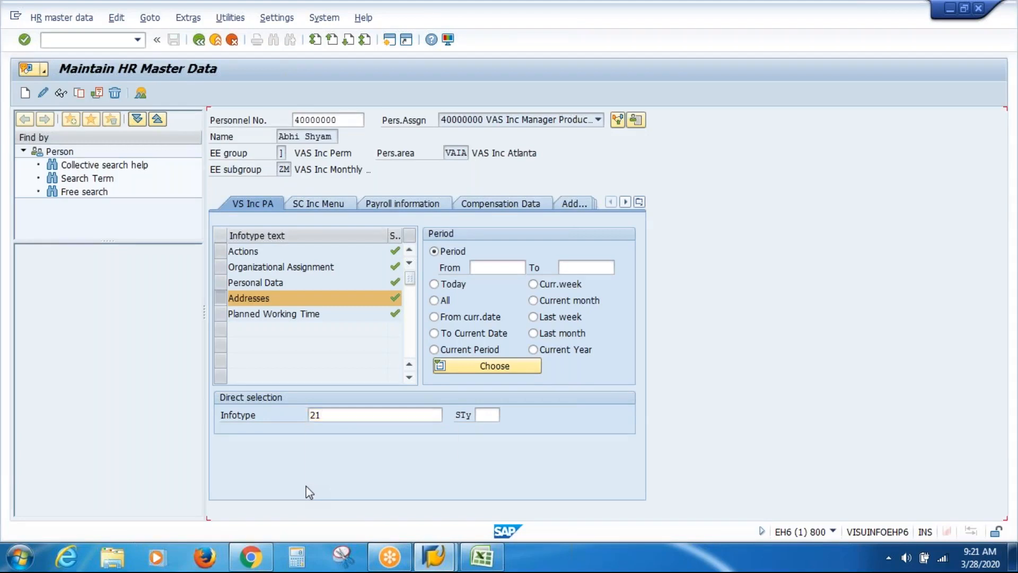
# Review the Family Member/Dependents subtypes, close the list, and open a second SAP session
pyautogui.click(494, 417)
pyautogui.click(508, 418)
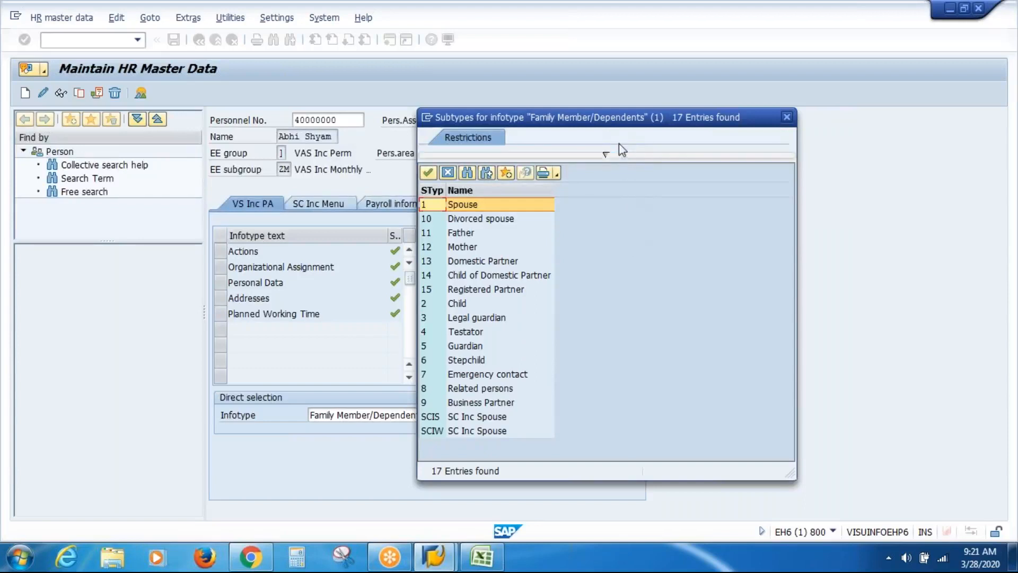
pyautogui.moveTo(608, 124); pyautogui.dragTo(739, 94)
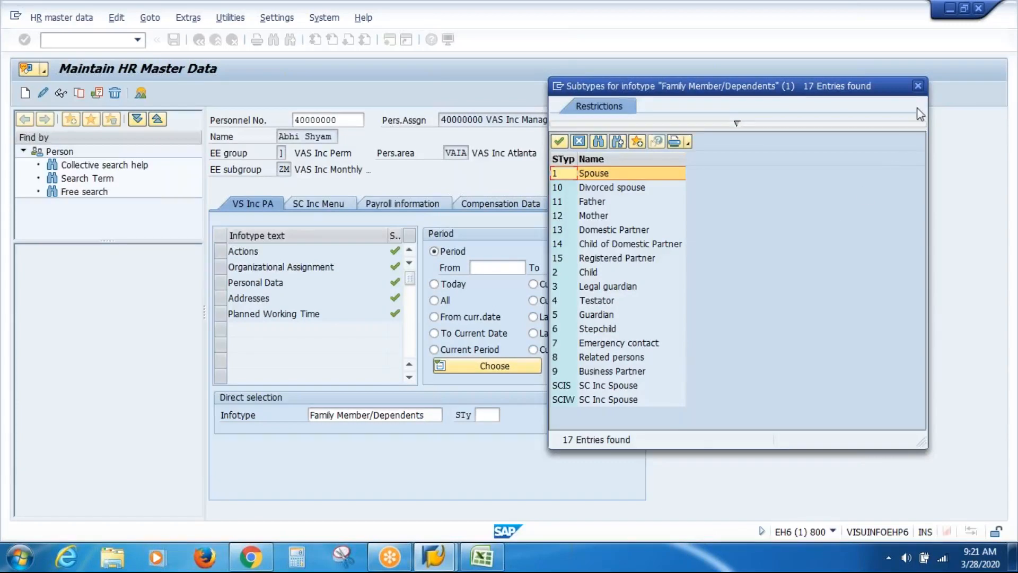
pyautogui.click(917, 85)
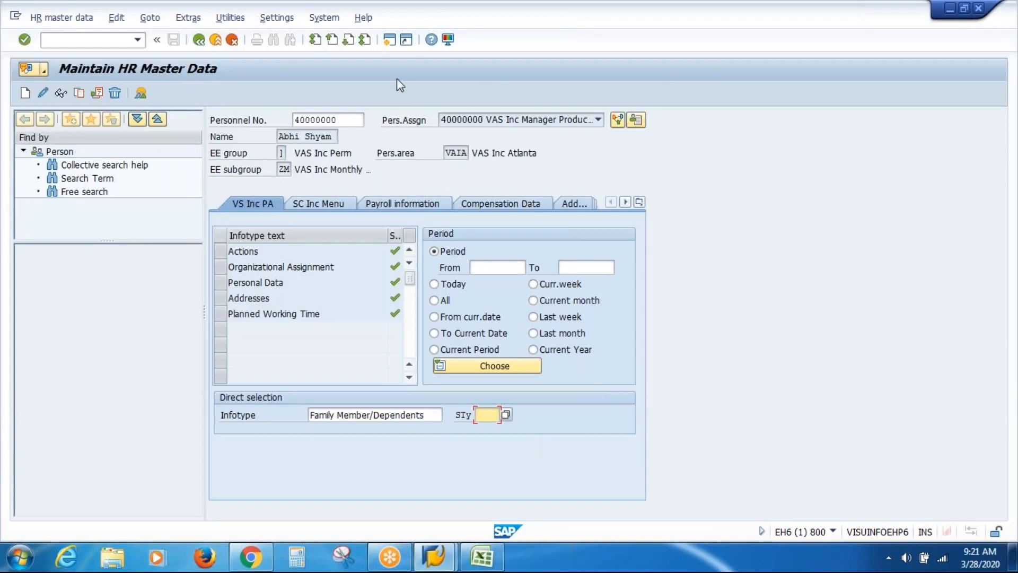
pyautogui.click(391, 40)
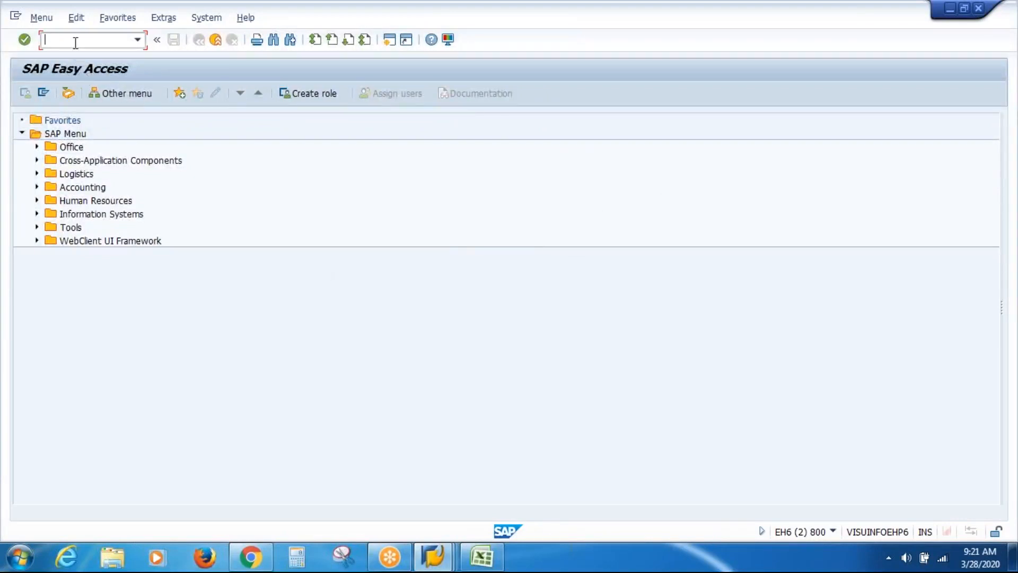
# In SPRO's SAP Reference IMG, expand Personnel Management > Personnel Administration
pyautogui.write('spro')
pyautogui.press('Return')
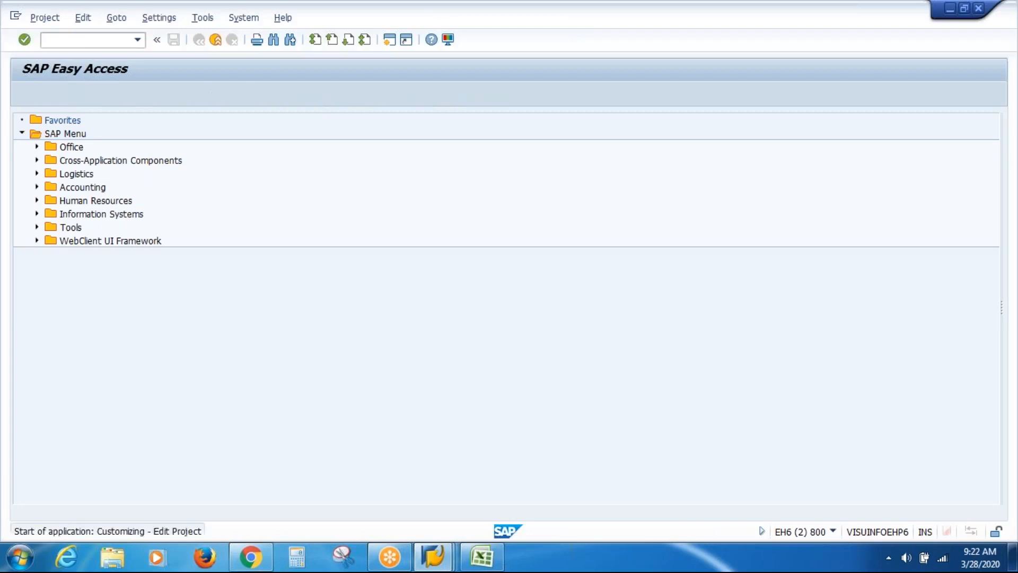
pyautogui.click(73, 93)
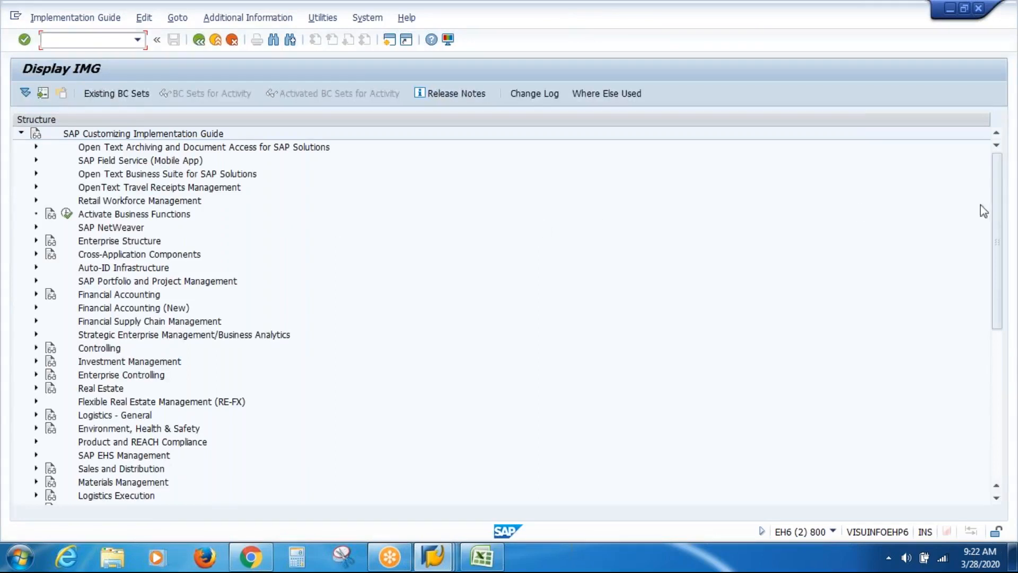
pyautogui.moveTo(993, 220); pyautogui.dragTo(987, 419)
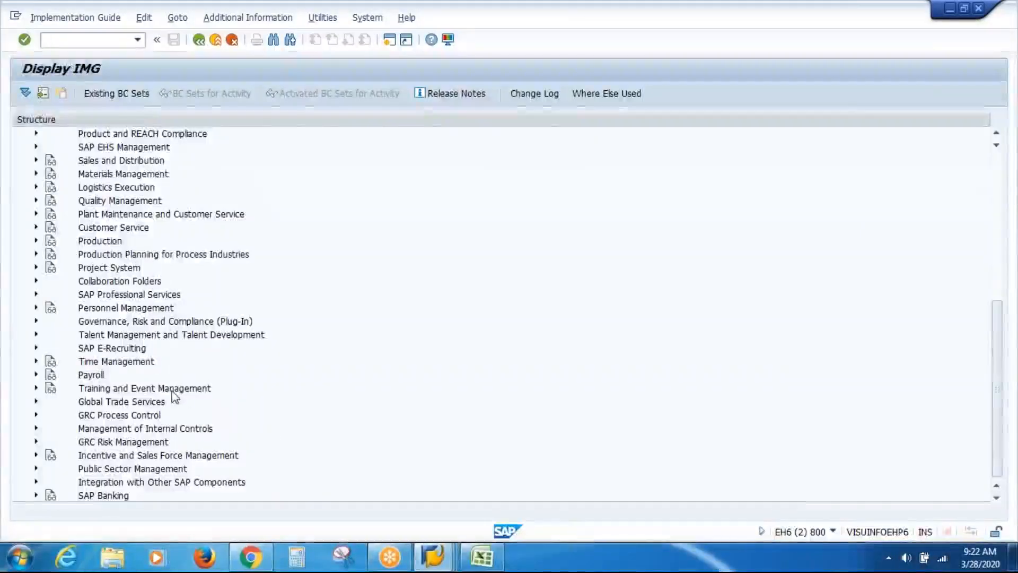
pyautogui.click(36, 308)
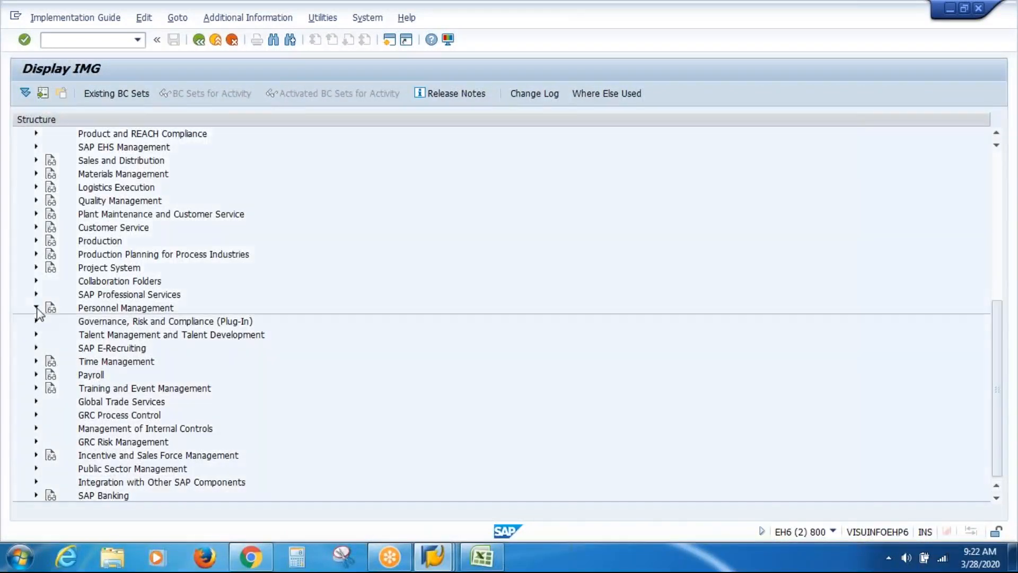
pyautogui.click(52, 242)
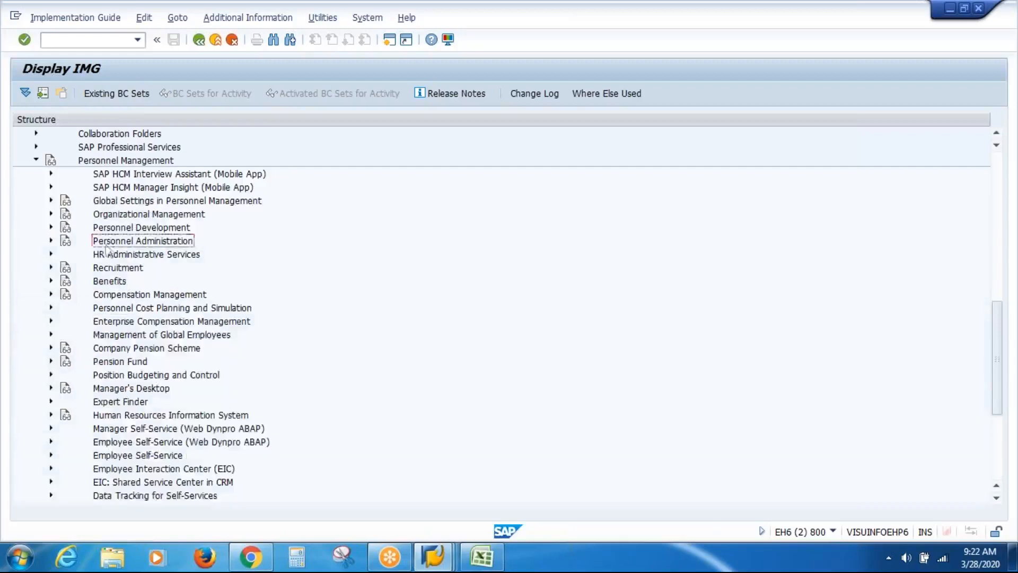
pyautogui.click(52, 241)
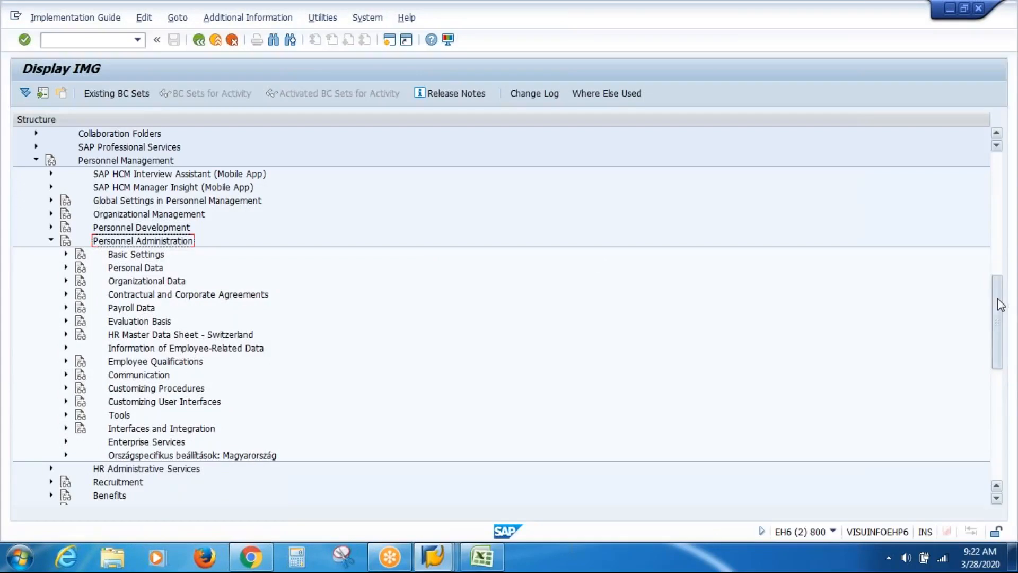
# Expand Personal Data > Family and execute Define possible family members
pyautogui.moveTo(998, 298); pyautogui.dragTo(997, 306)
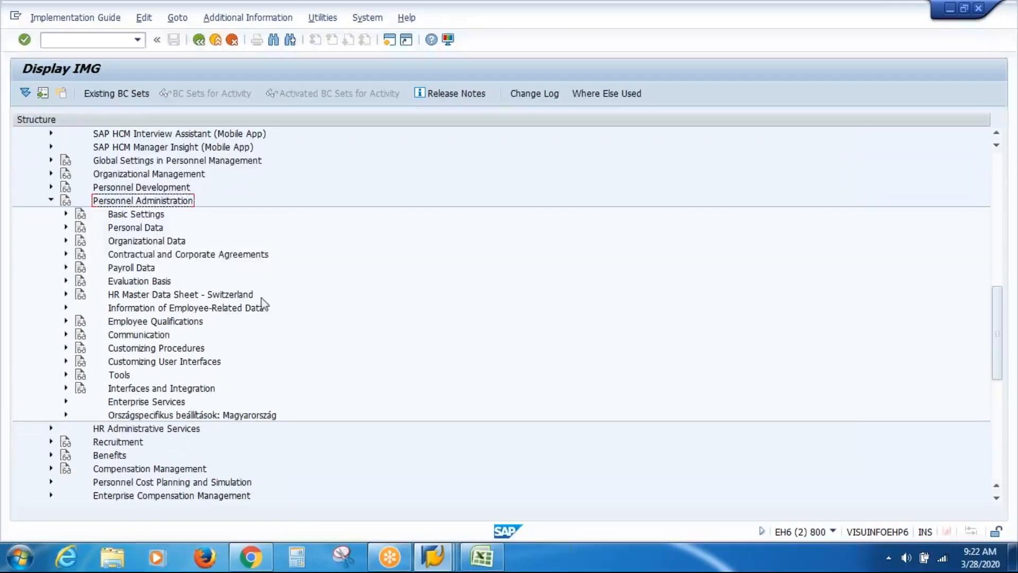
pyautogui.click(66, 227)
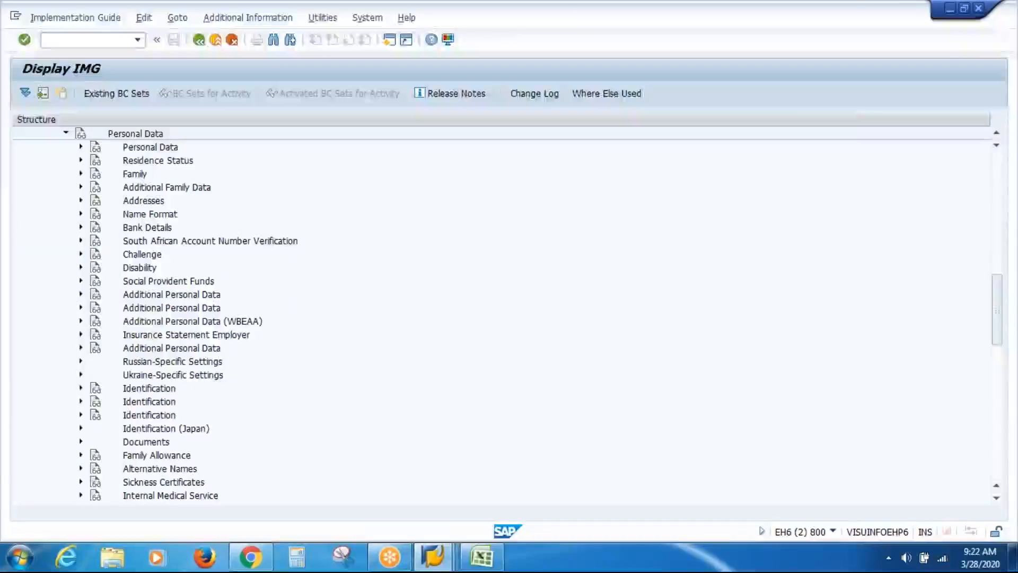
pyautogui.click(136, 175)
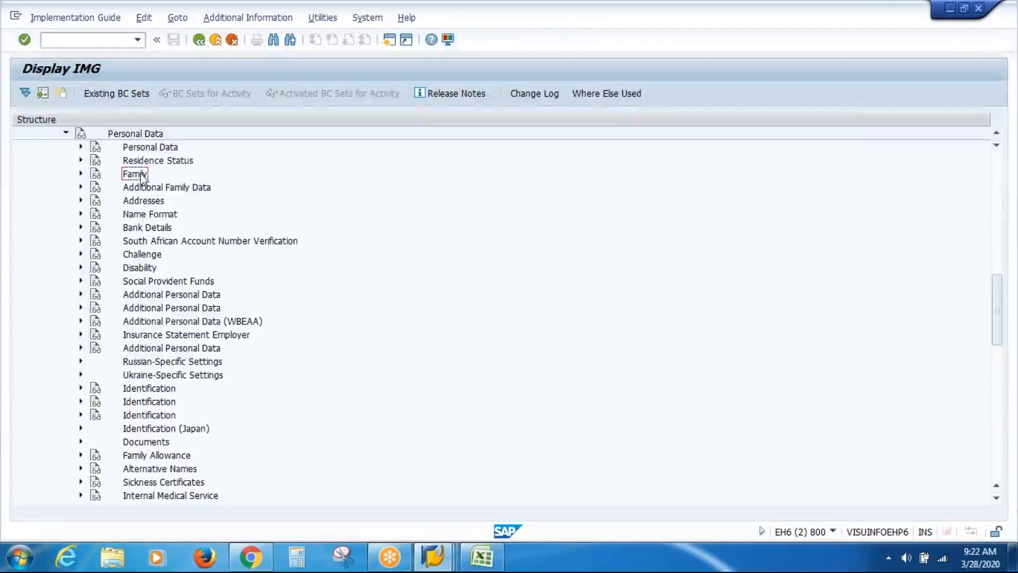
pyautogui.click(80, 173)
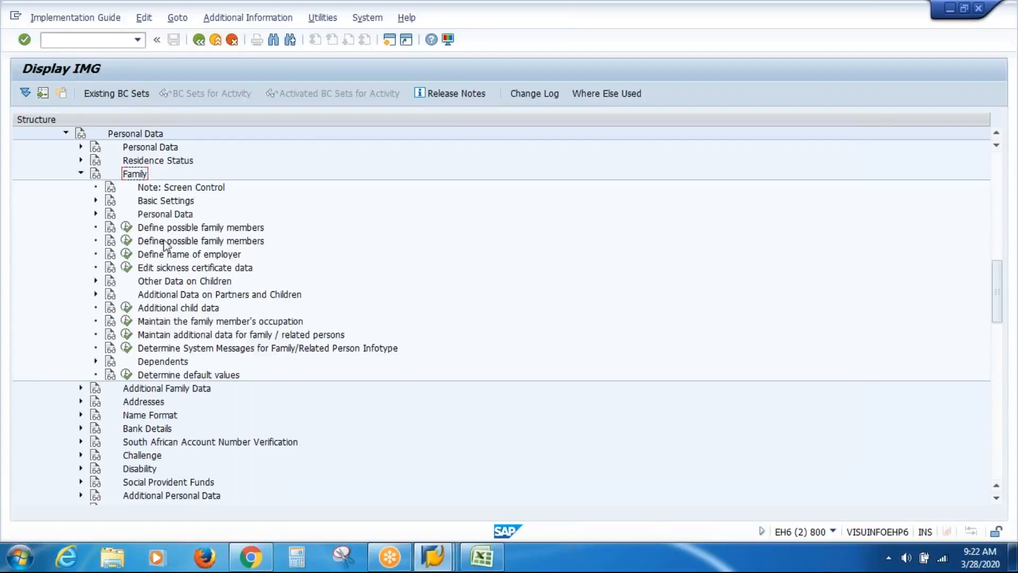
pyautogui.click(162, 229)
pyautogui.click(126, 227)
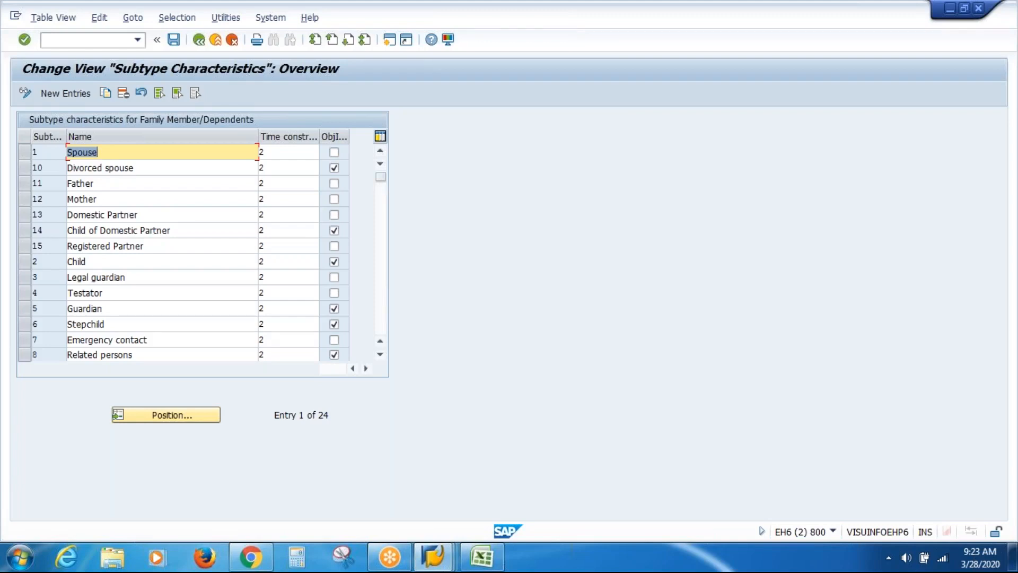
# Add new subtype VISP named 'VAS Inc Spouse', then switch back to the Maintain HR Master Data window
pyautogui.click(61, 96)
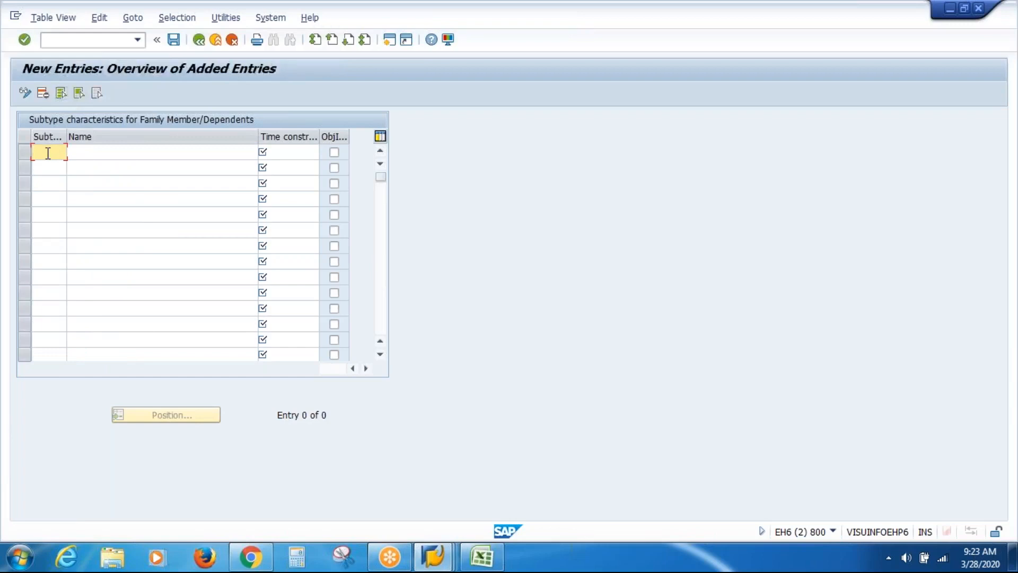
pyautogui.write('V')
pyautogui.write('ISP')
pyautogui.press('Tab')
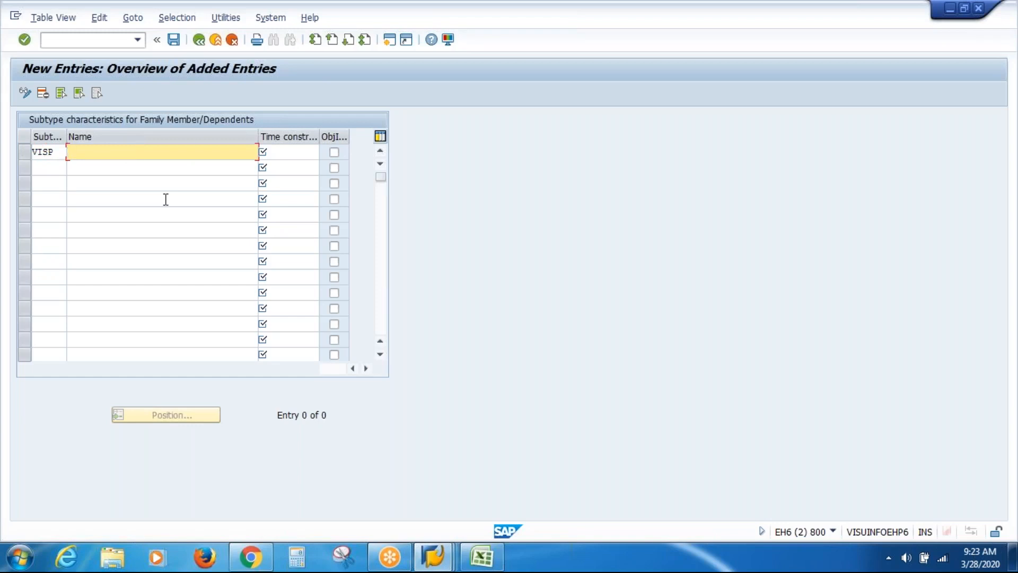
pyautogui.write('VAS ')
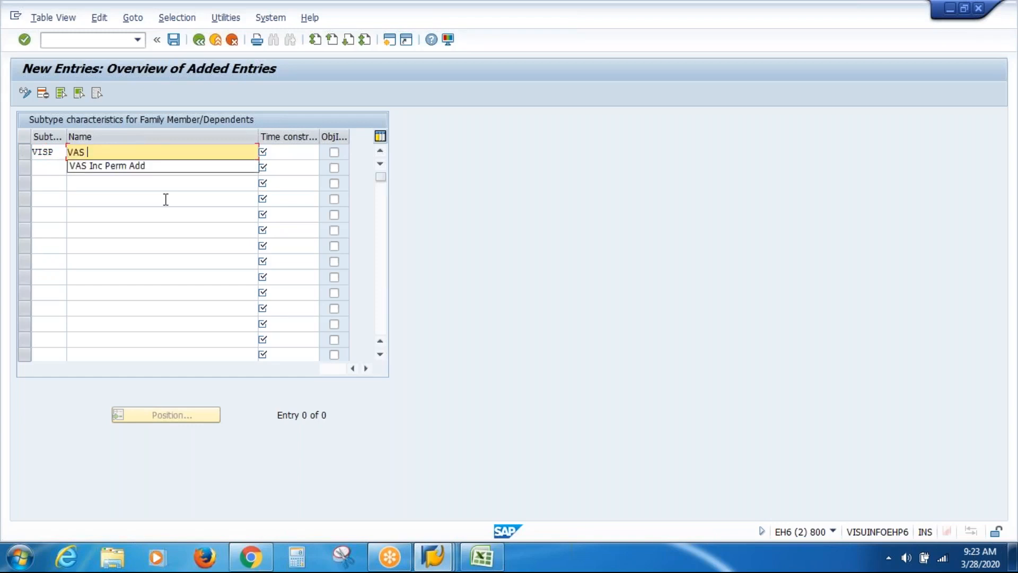
pyautogui.write('Inc Spouse')
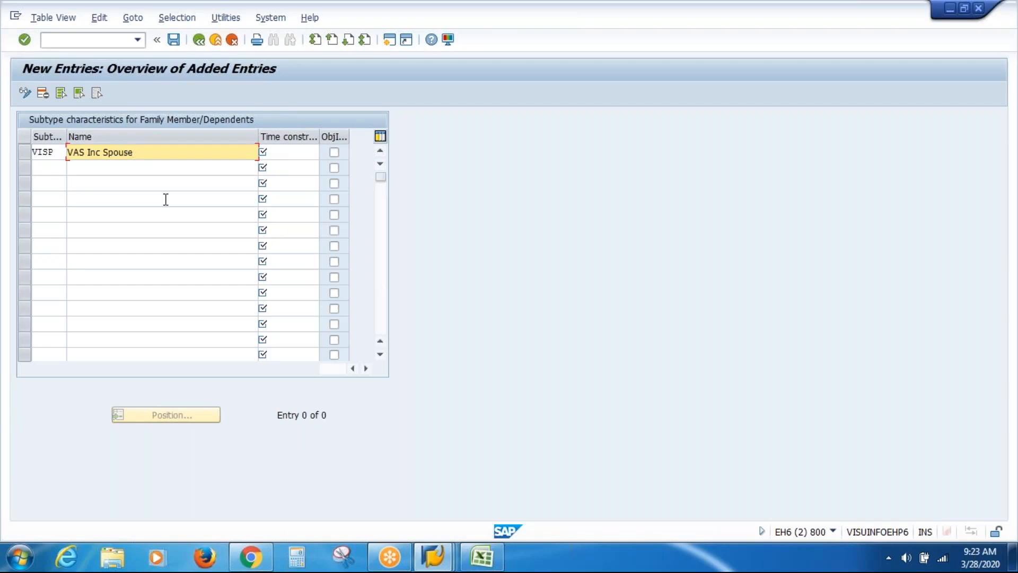
pyautogui.click(301, 156)
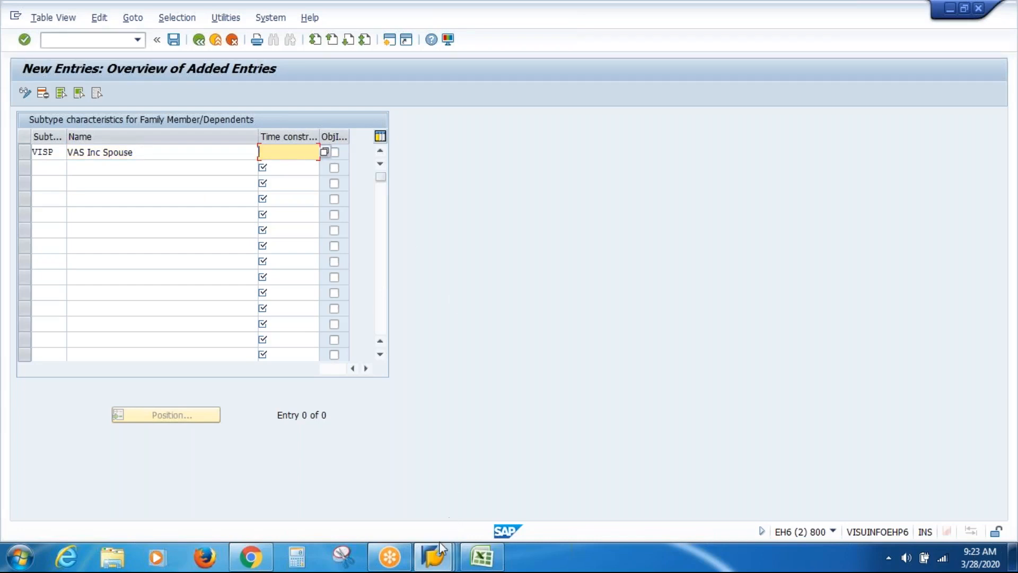
pyautogui.click(436, 560)
pyautogui.click(434, 477)
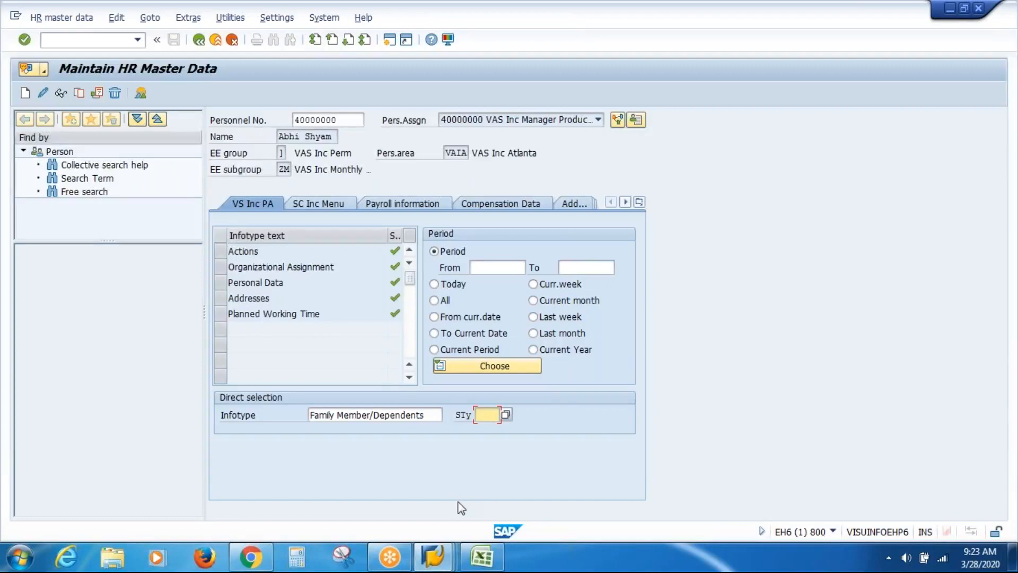
# Bring back the New Entries window holding VISP VAS Inc Spouse, then return to the Excel notes
pyautogui.moveTo(433, 557)
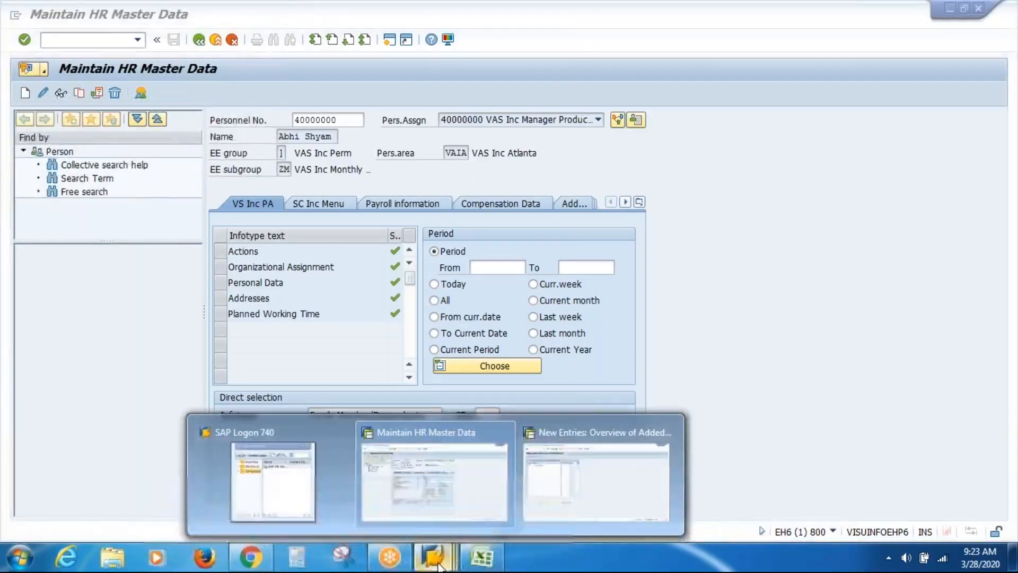
pyautogui.click(578, 481)
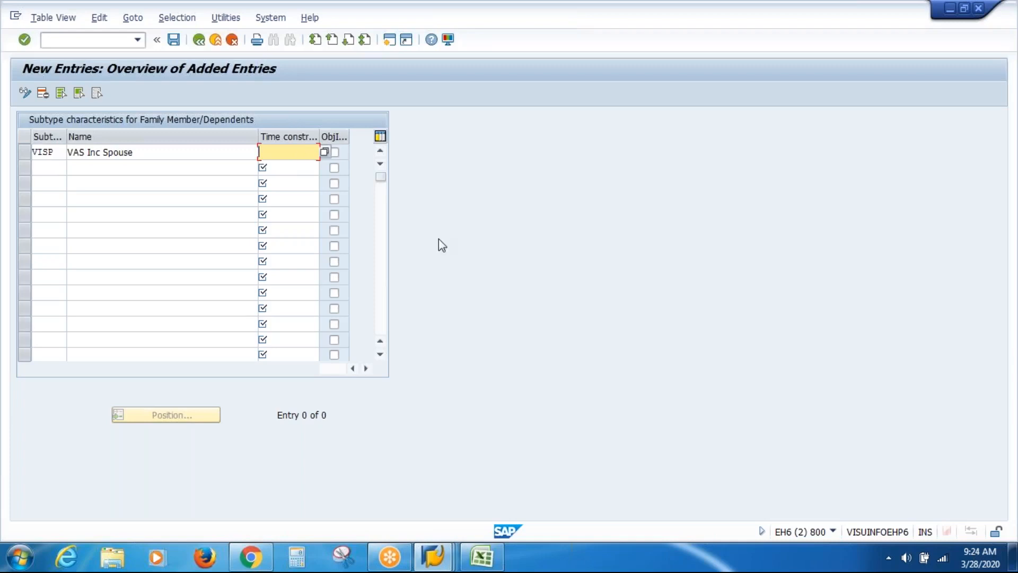
pyautogui.click(482, 557)
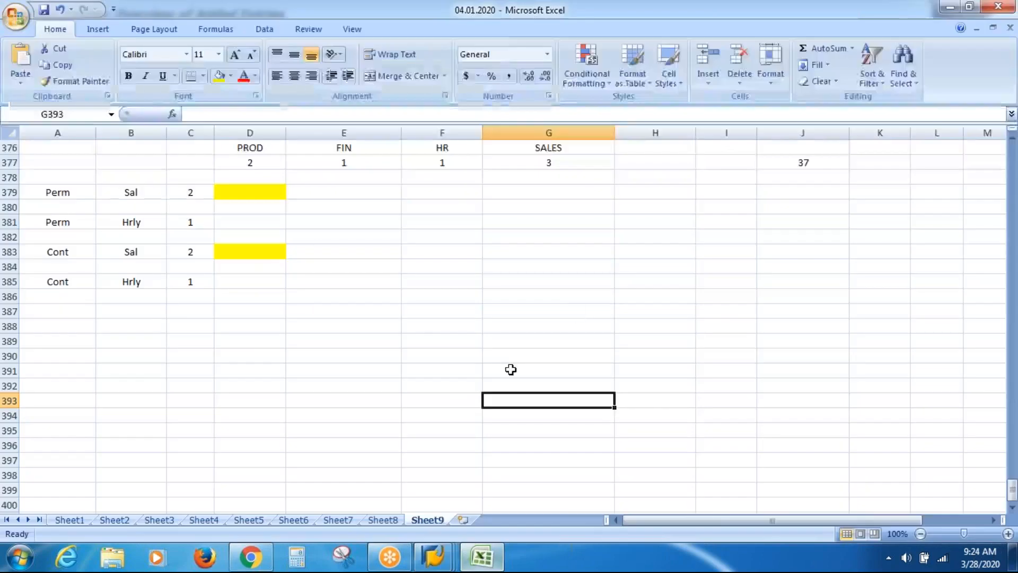
# Enter the numbers 1, 2 and 3 down three consecutive rows of the notes sheet
pyautogui.click(572, 313)
pyautogui.write('0')
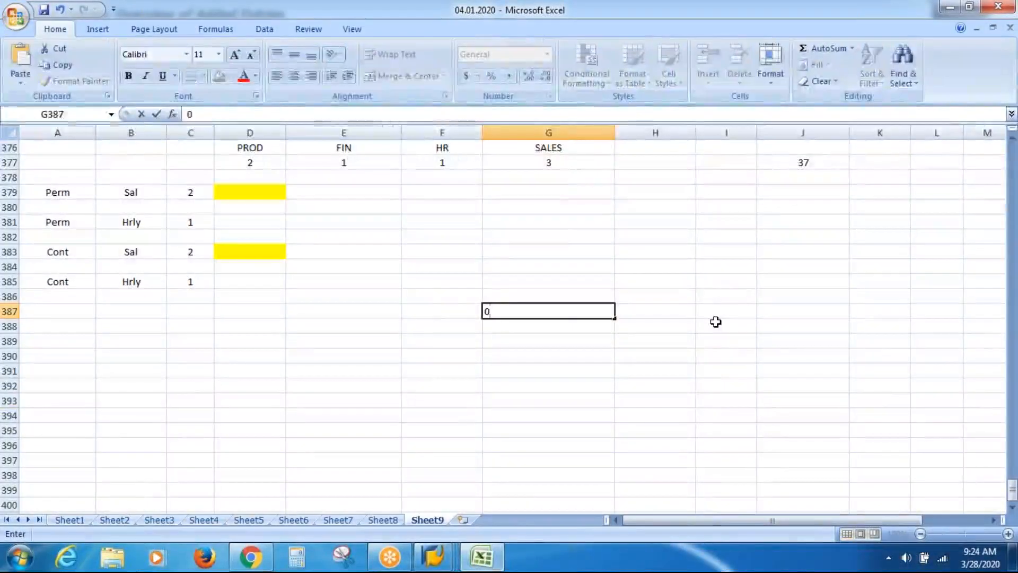
pyautogui.press('BackSpace')
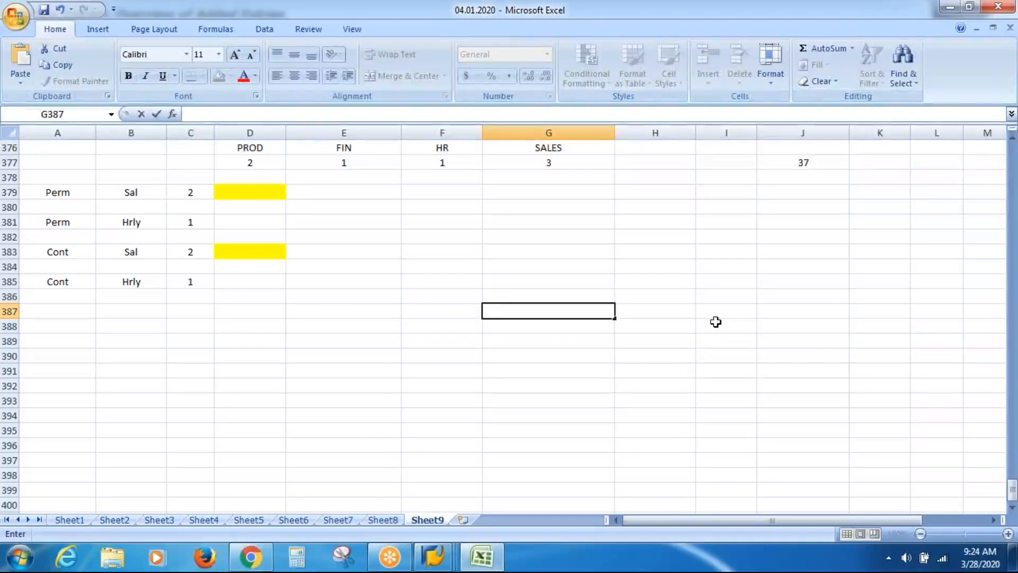
pyautogui.press('Return')
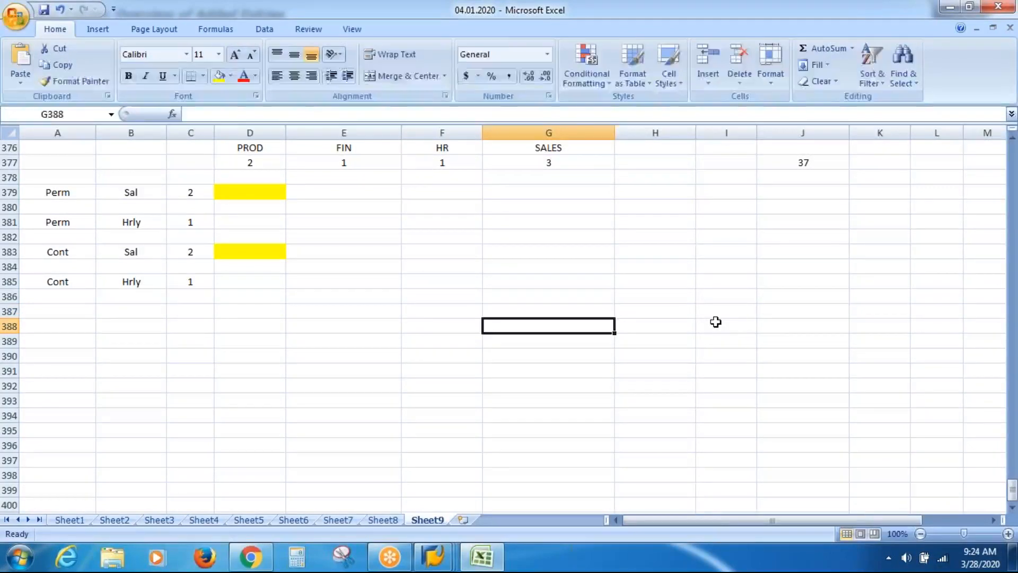
pyautogui.write('1')
pyautogui.press('Return')
pyautogui.write('2')
pyautogui.press('Return')
pyautogui.write('3')
pyautogui.press('Return')
# Label the rows One / Not Deleted, One / Deleted / Changed, and More Than One
pyautogui.press('Up')
pyautogui.press('Up')
pyautogui.press('Up')
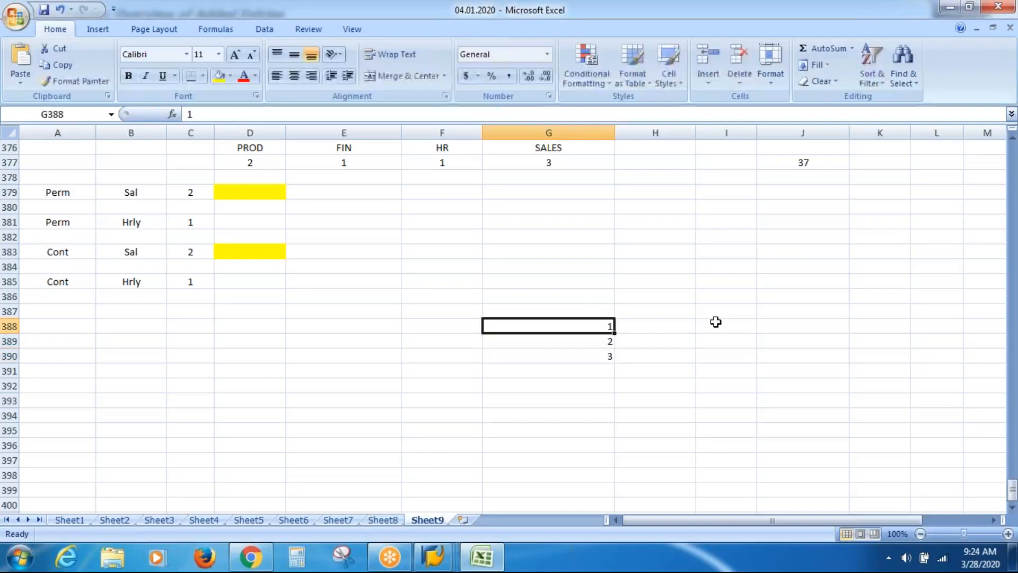
pyautogui.press('Right')
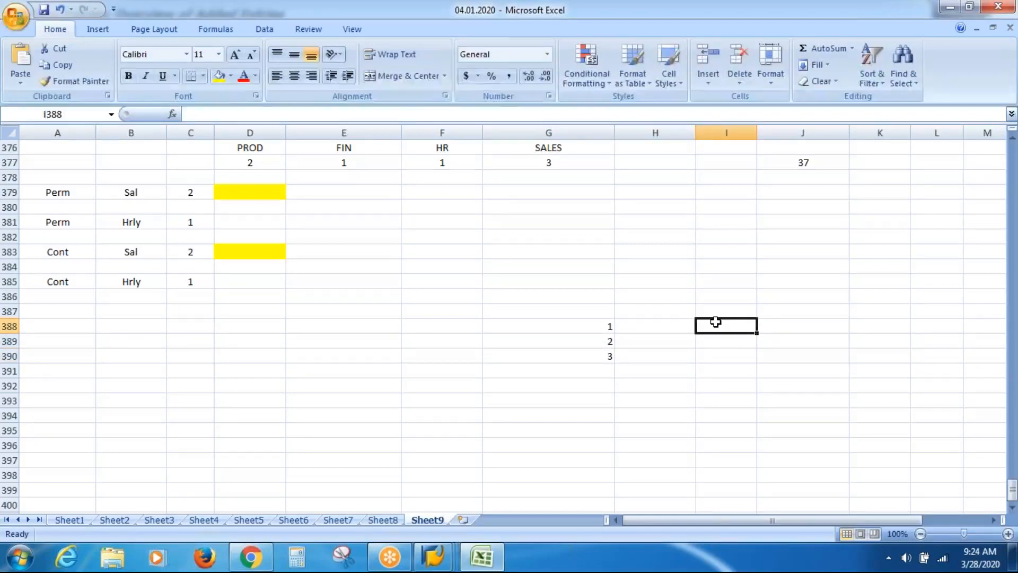
pyautogui.write('One')
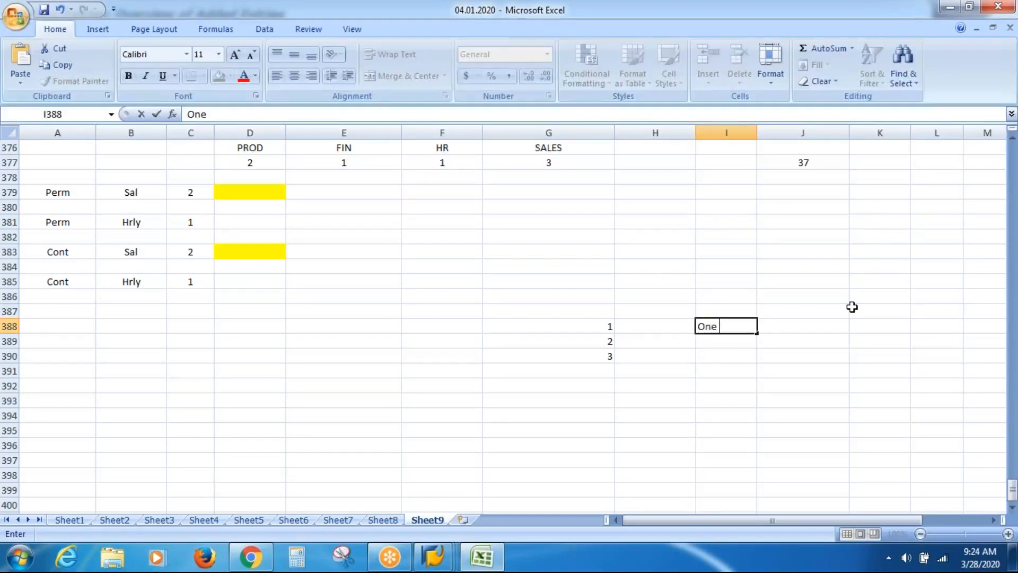
pyautogui.press('Tab')
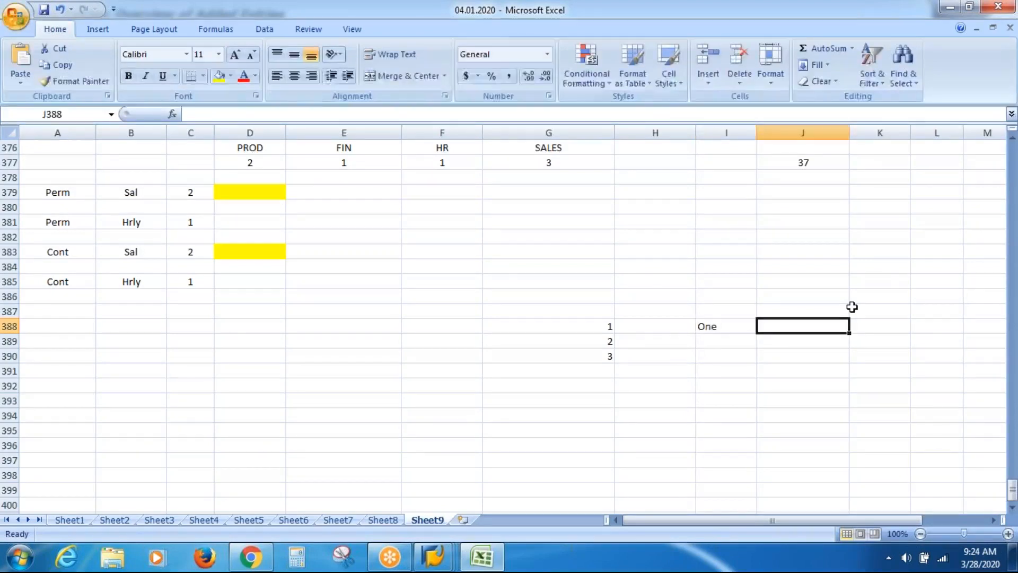
pyautogui.write('Deleted')
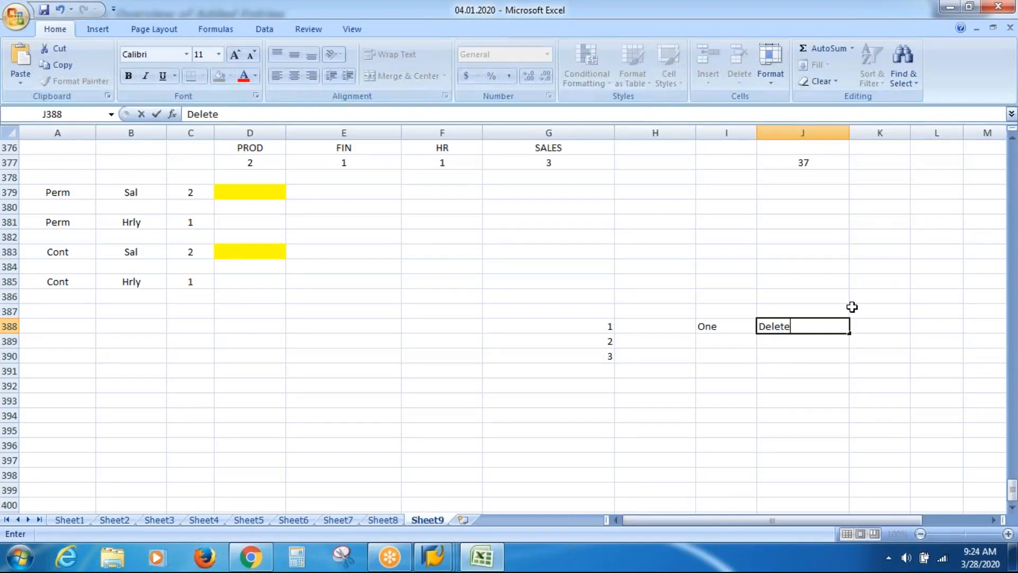
pyautogui.press('BackSpace')
pyautogui.press('BackSpace')
pyautogui.press('BackSpace')
pyautogui.press('BackSpace')
pyautogui.press('BackSpace')
pyautogui.press('BackSpace')
pyautogui.press('BackSpace')
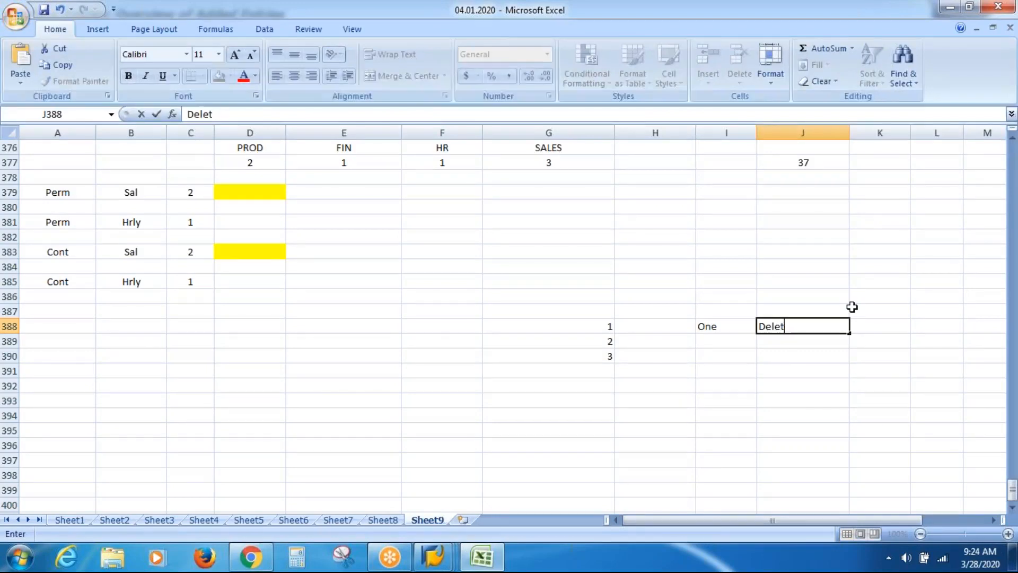
pyautogui.write('N')
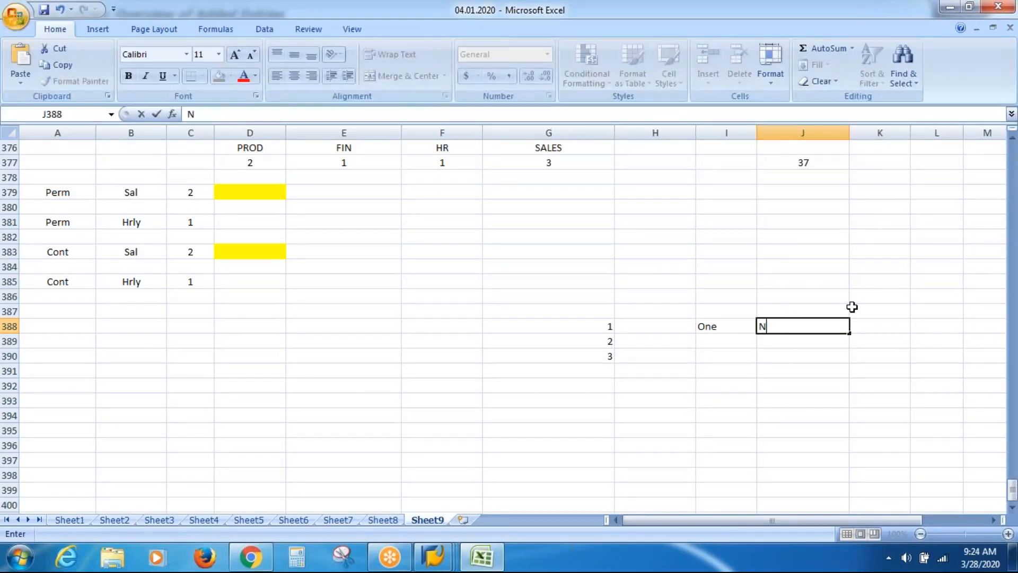
pyautogui.write('ot Deleted')
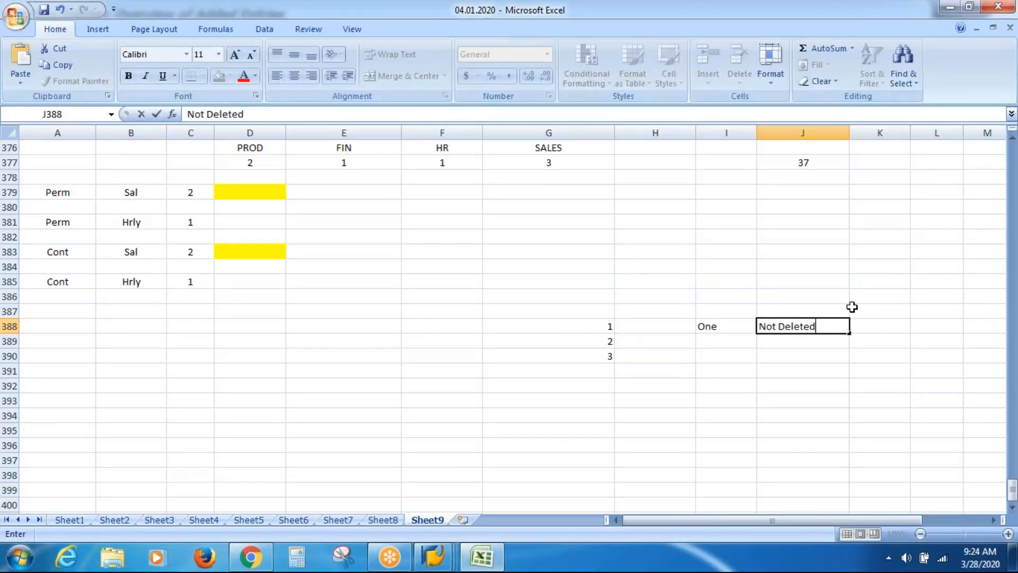
pyautogui.press('Return')
pyautogui.press('Left')
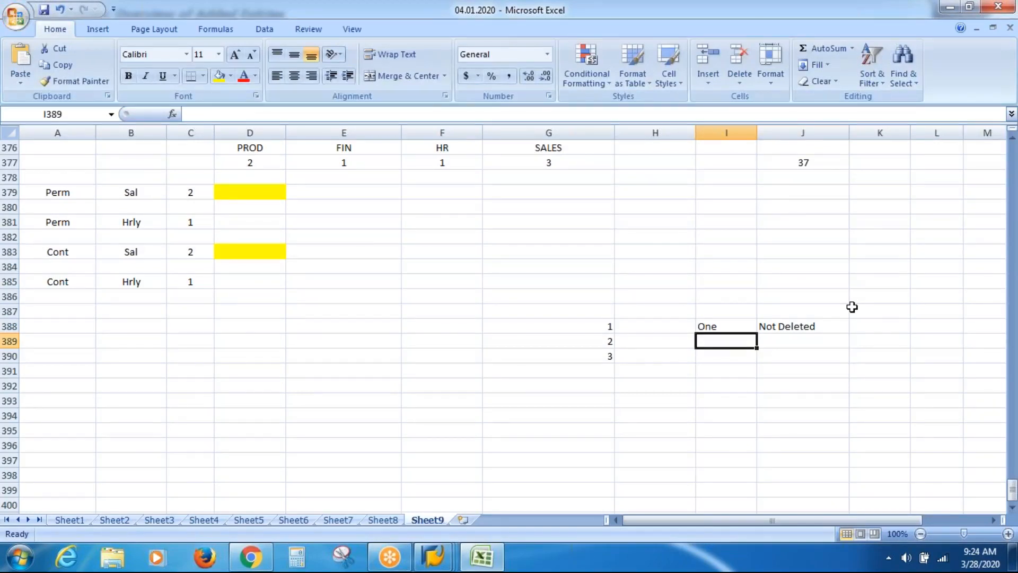
pyautogui.write('One')
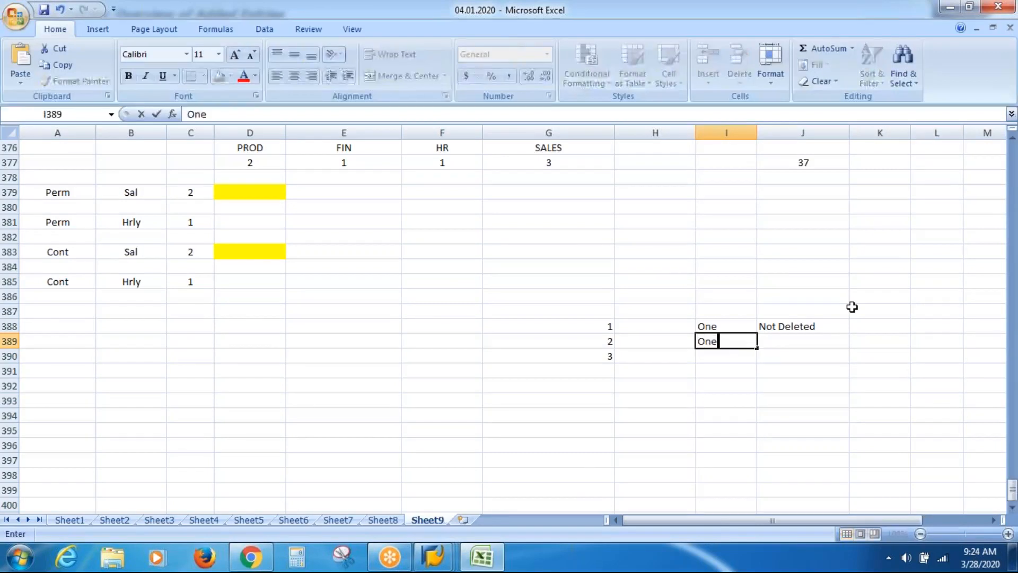
pyautogui.press('Right')
pyautogui.write('D')
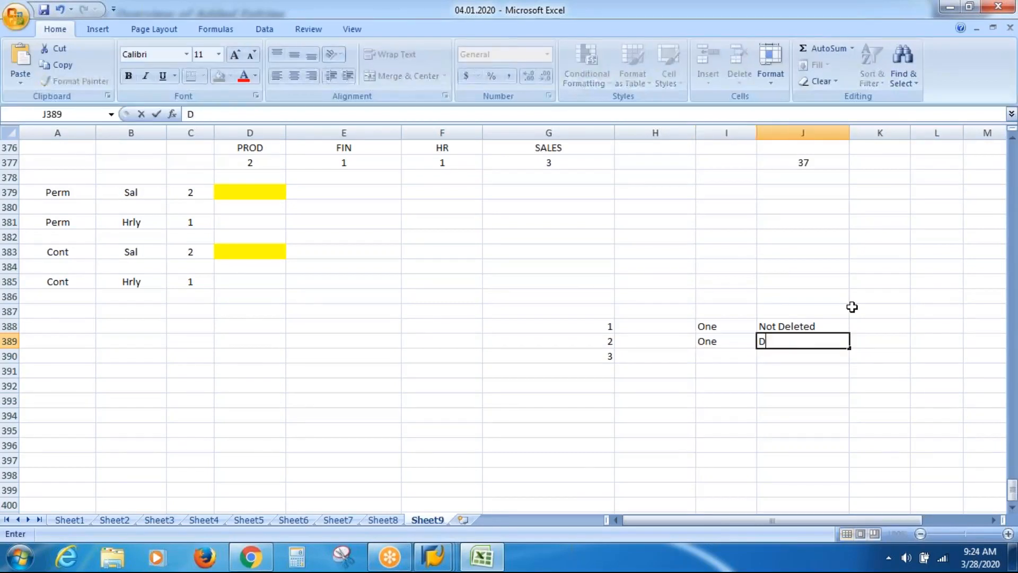
pyautogui.write('eleted / Changed')
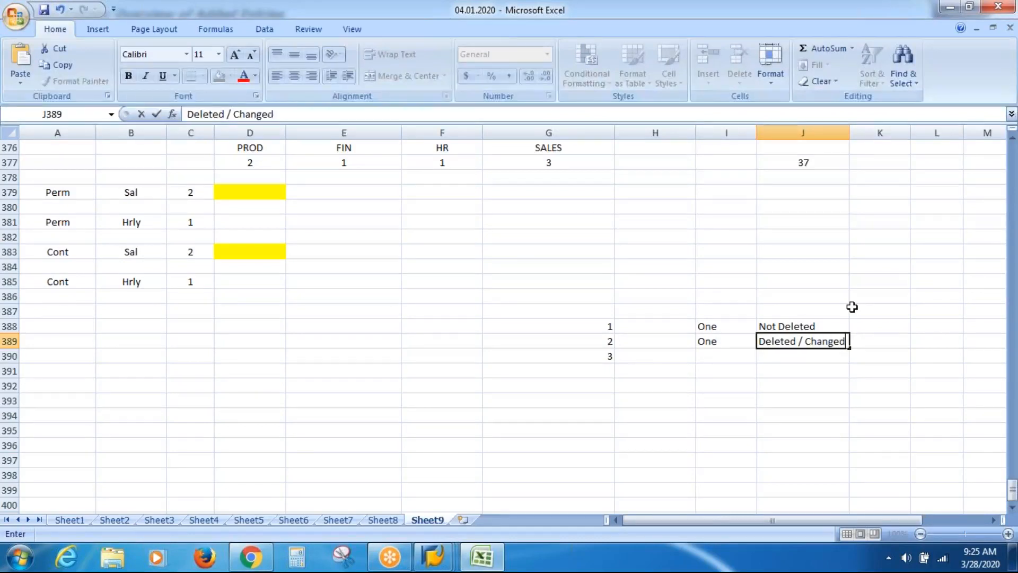
pyautogui.press('Return')
pyautogui.press('Left')
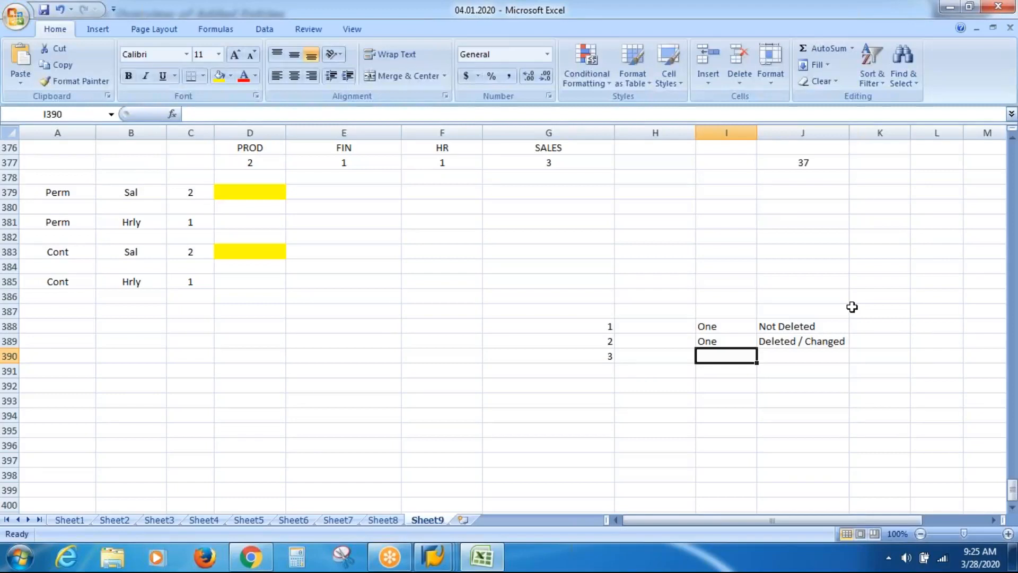
pyautogui.write('Mo')
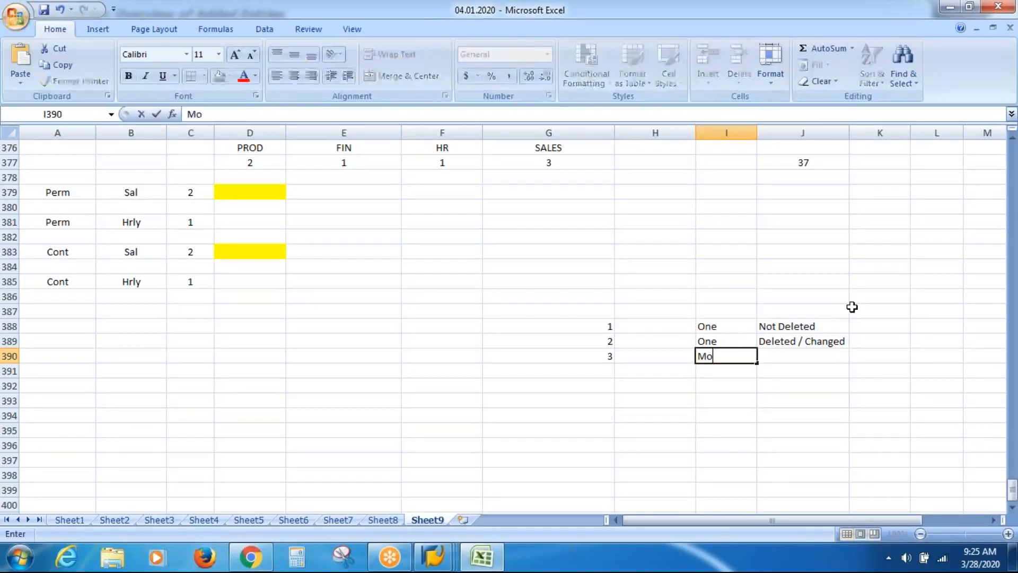
pyautogui.write('re Than One')
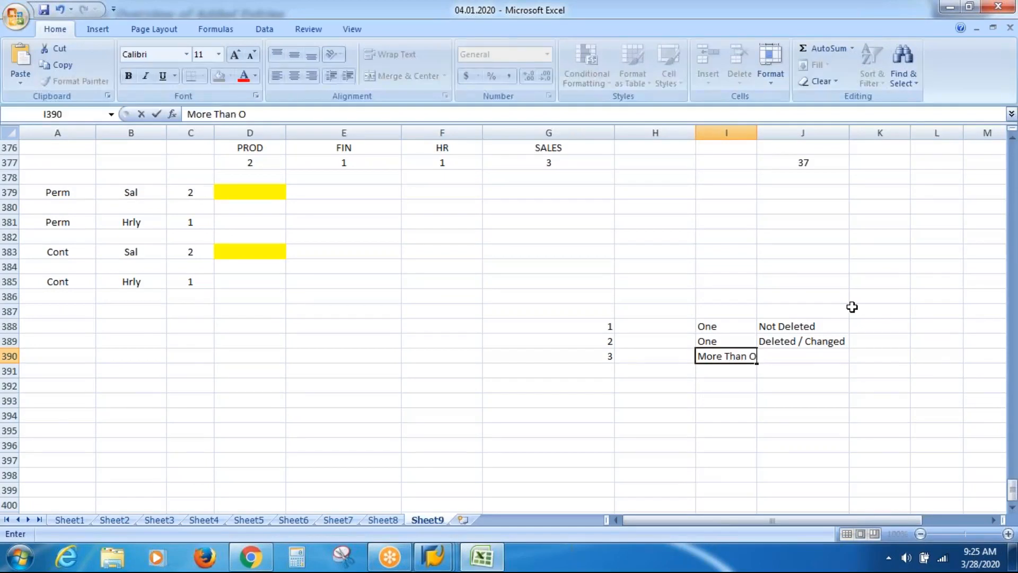
pyautogui.press('Tab')
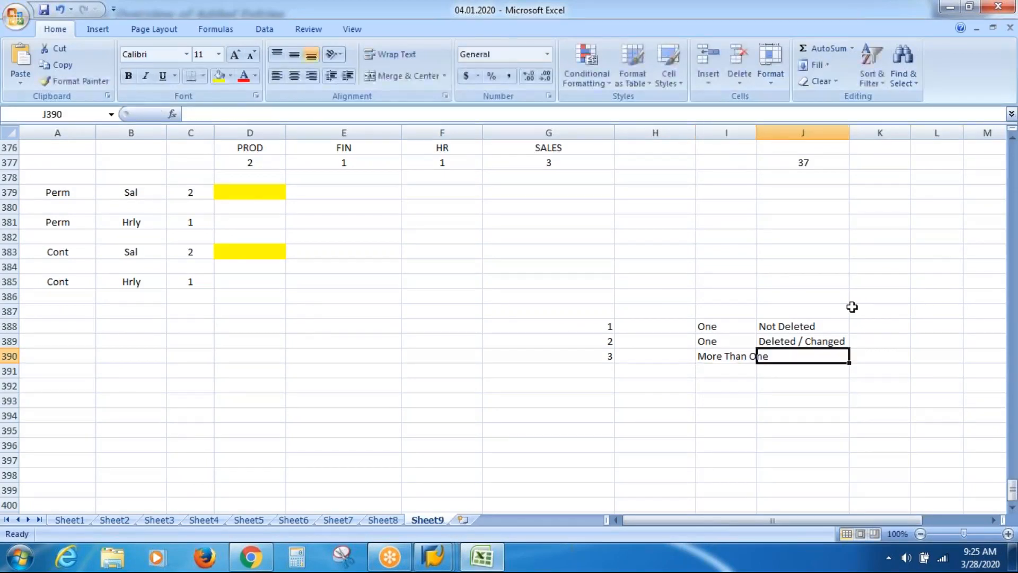
# Copy Deleted / Changed onto the More Than One row and autofit column I
pyautogui.press('Up')
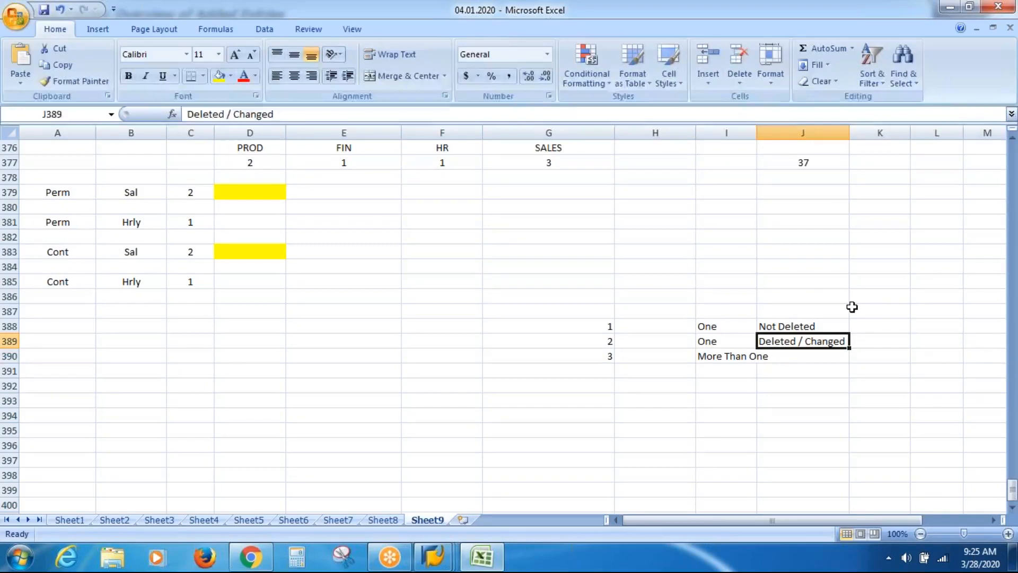
pyautogui.hotkey('ctrl', 'c')
pyautogui.press('Down')
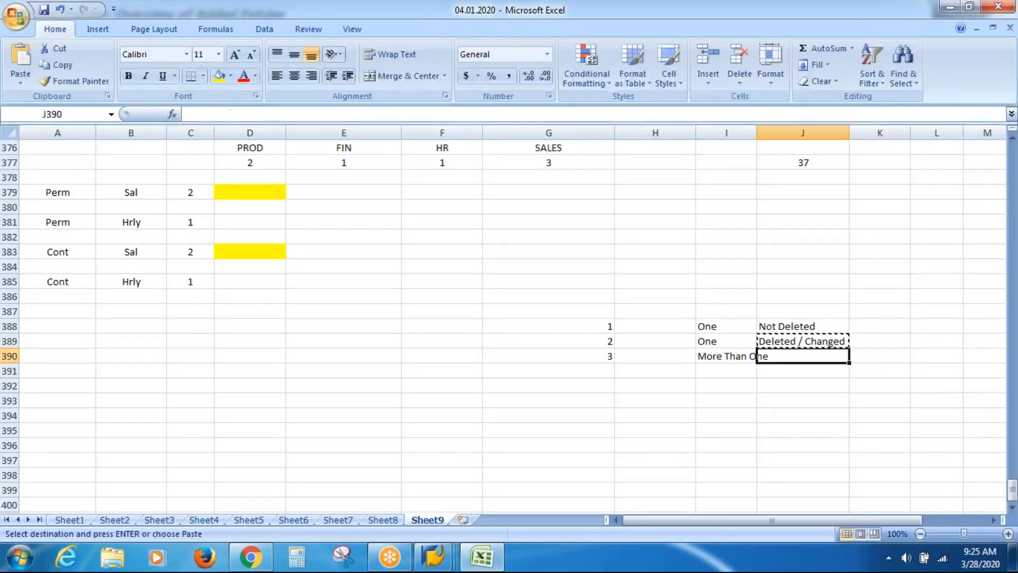
pyautogui.hotkey('ctrl', 'v')
pyautogui.press('Right')
pyautogui.press('Up')
pyautogui.press('Up')
pyautogui.press('Up')
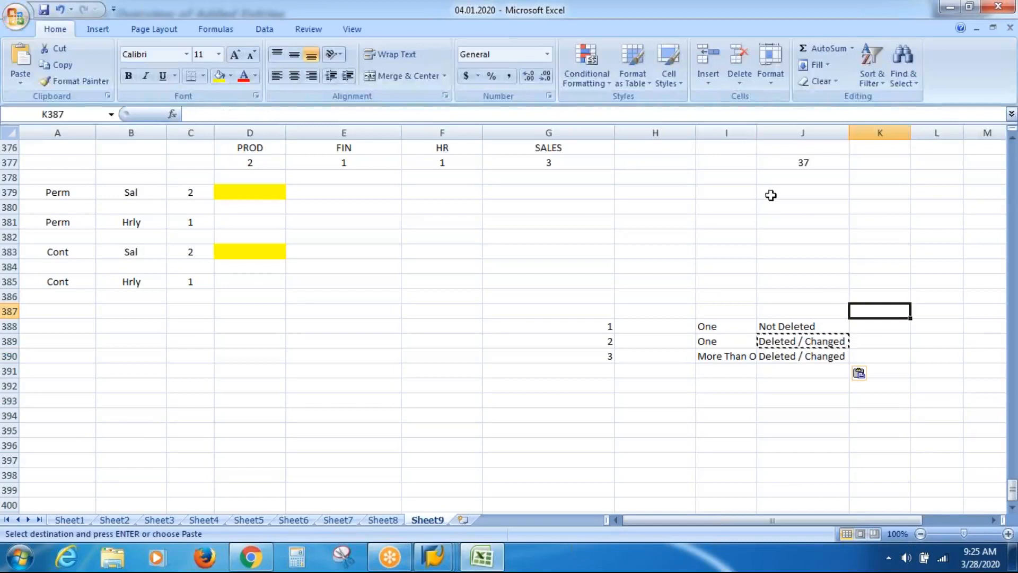
pyautogui.doubleClick(760, 130)
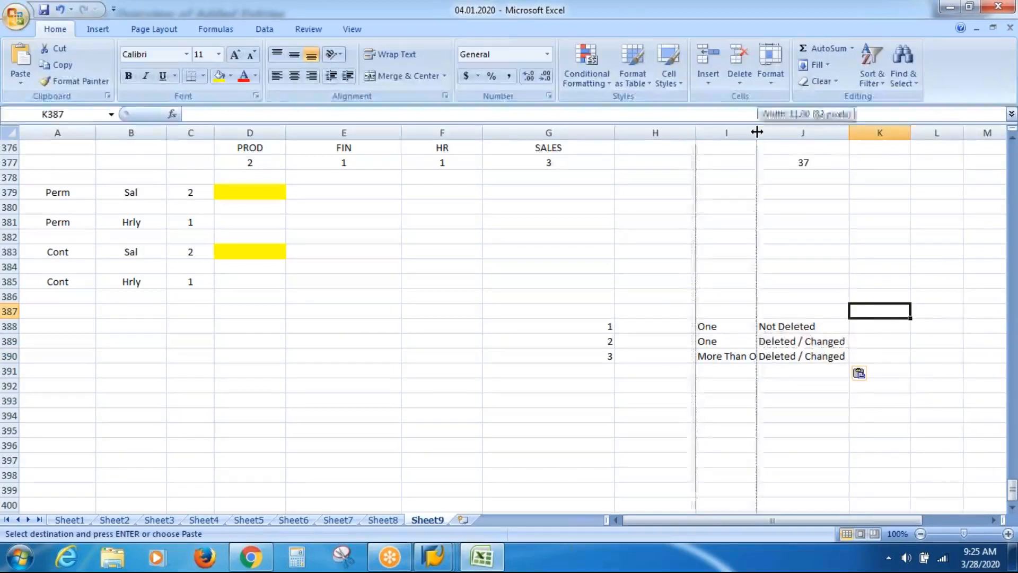
pyautogui.click(761, 280)
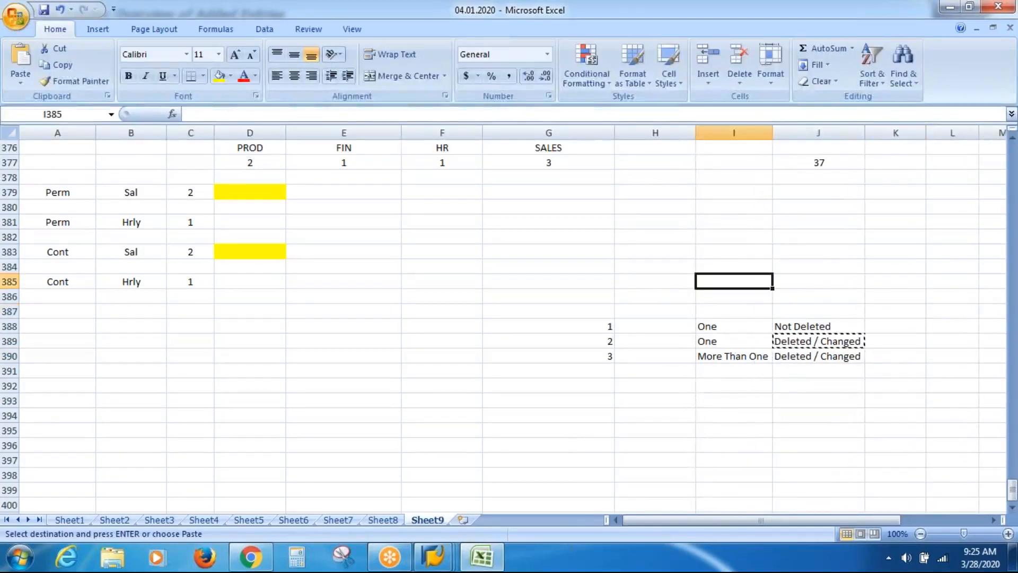
pyautogui.press('Escape')
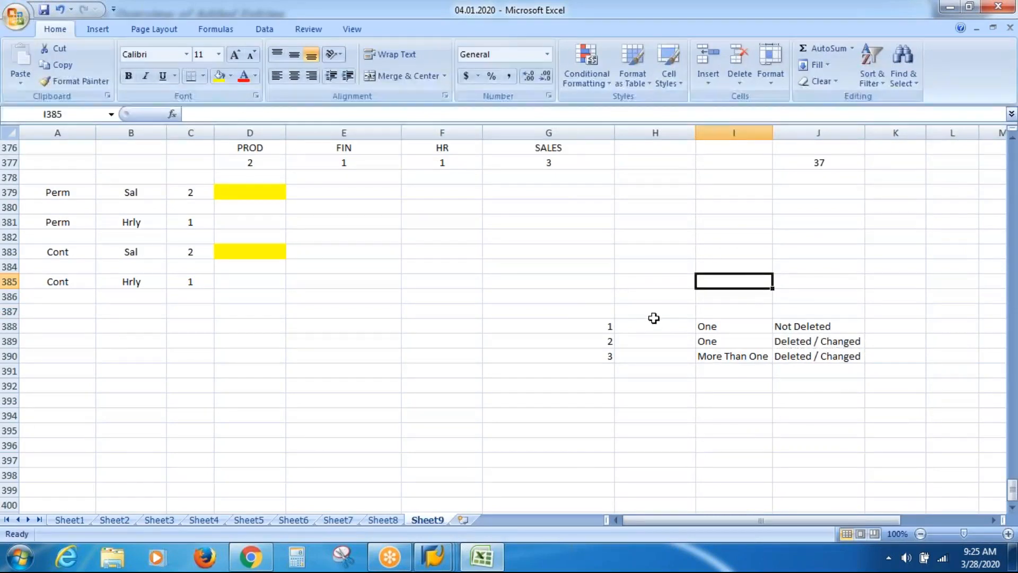
pyautogui.click(733, 335)
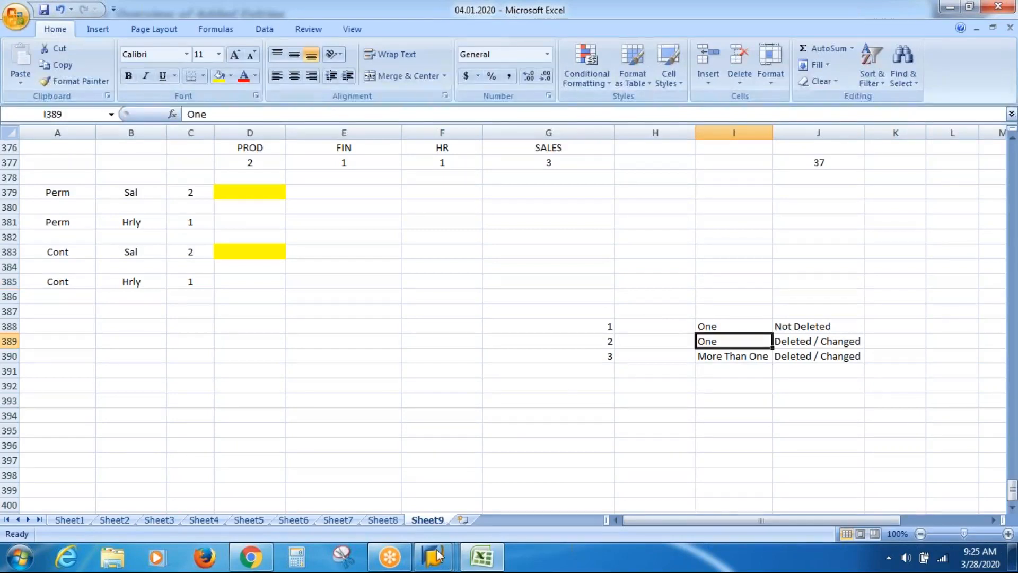
pyautogui.moveTo(430, 566)
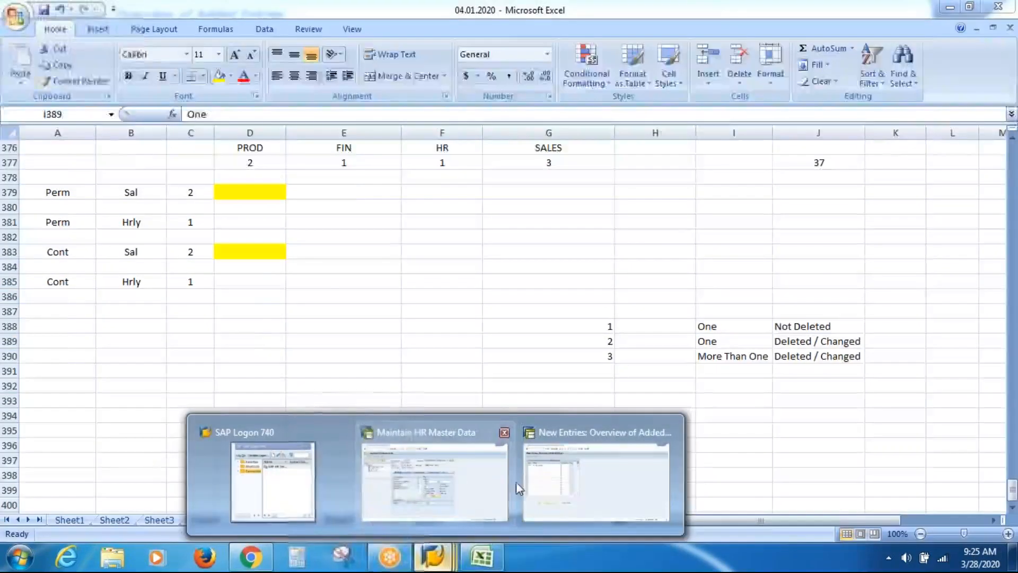
pyautogui.moveTo(546, 476)
pyautogui.click(618, 478)
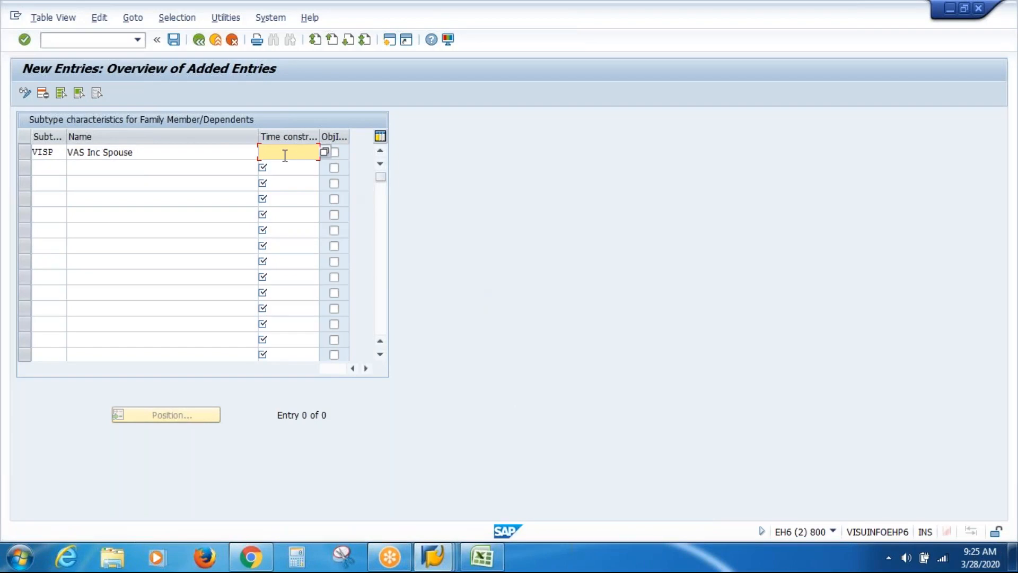
pyautogui.click(487, 556)
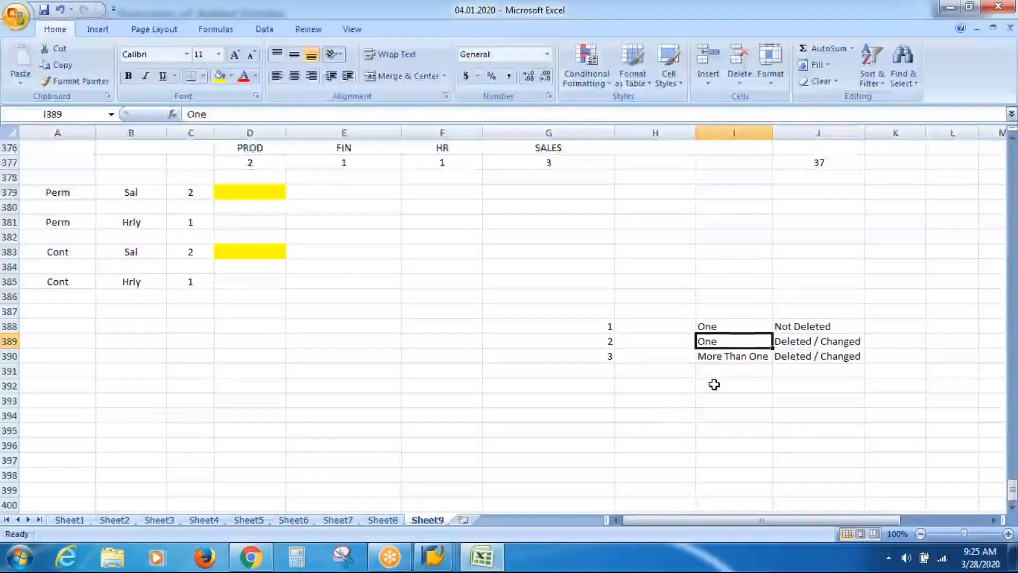
pyautogui.click(635, 342)
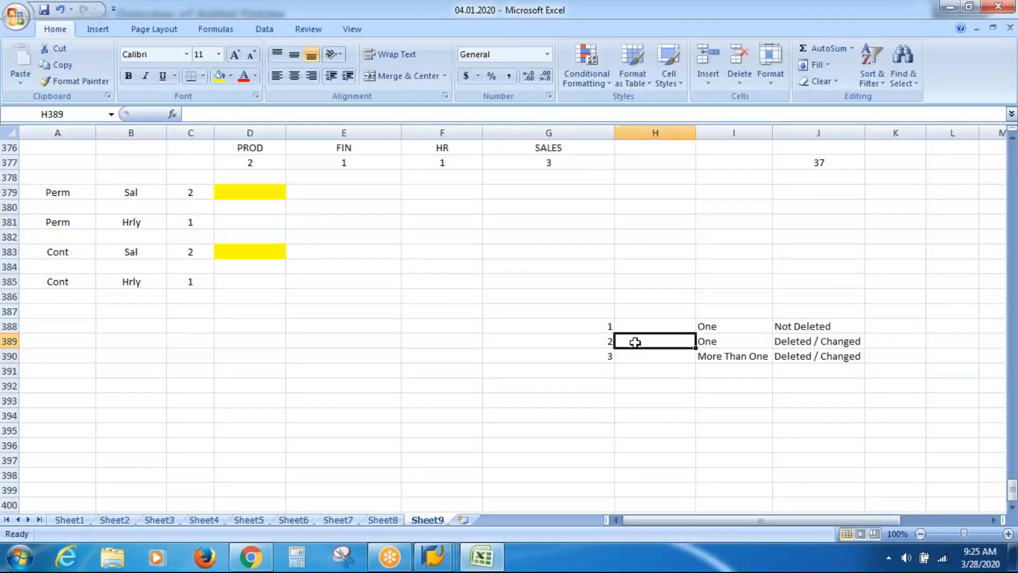
pyautogui.click(594, 344)
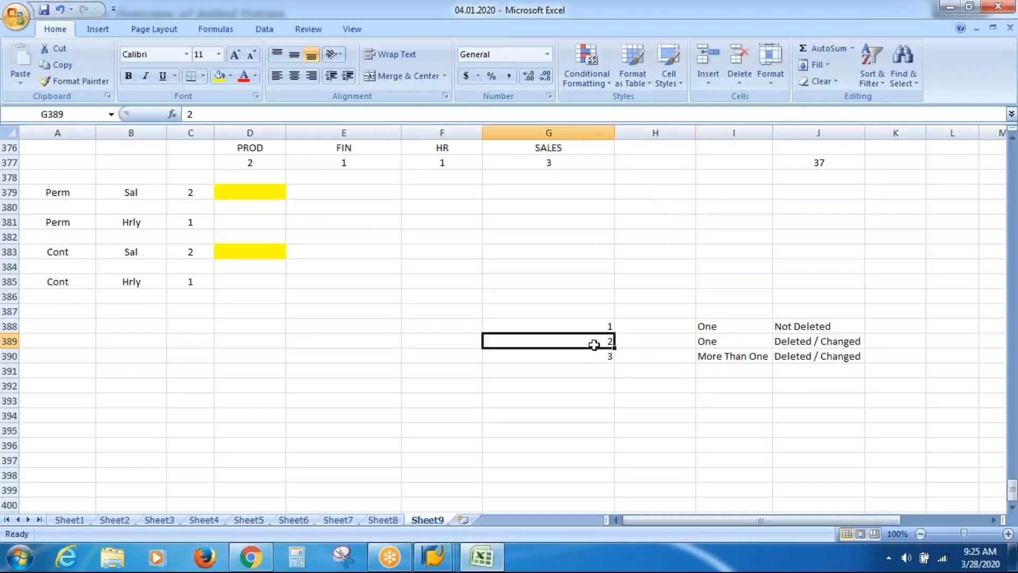
pyautogui.click(714, 343)
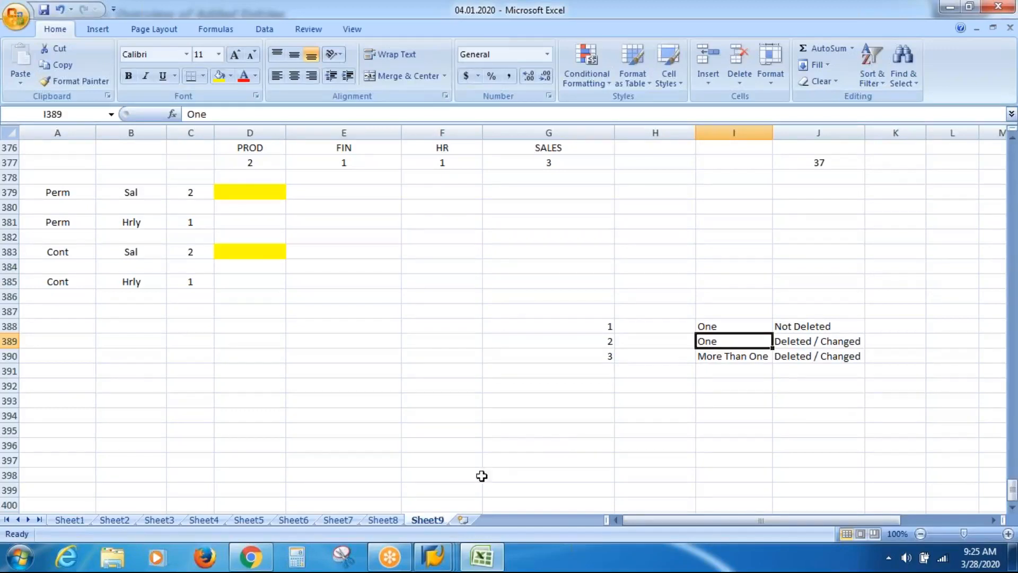
pyautogui.moveTo(432, 566)
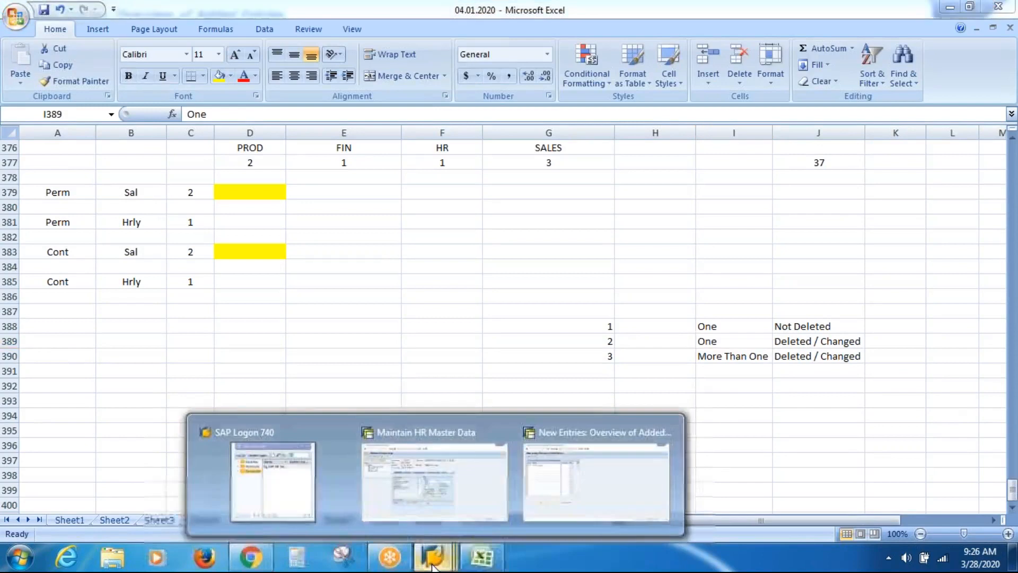
# Give VISP time constraint 2 and save it under the customizing request
pyautogui.click(532, 465)
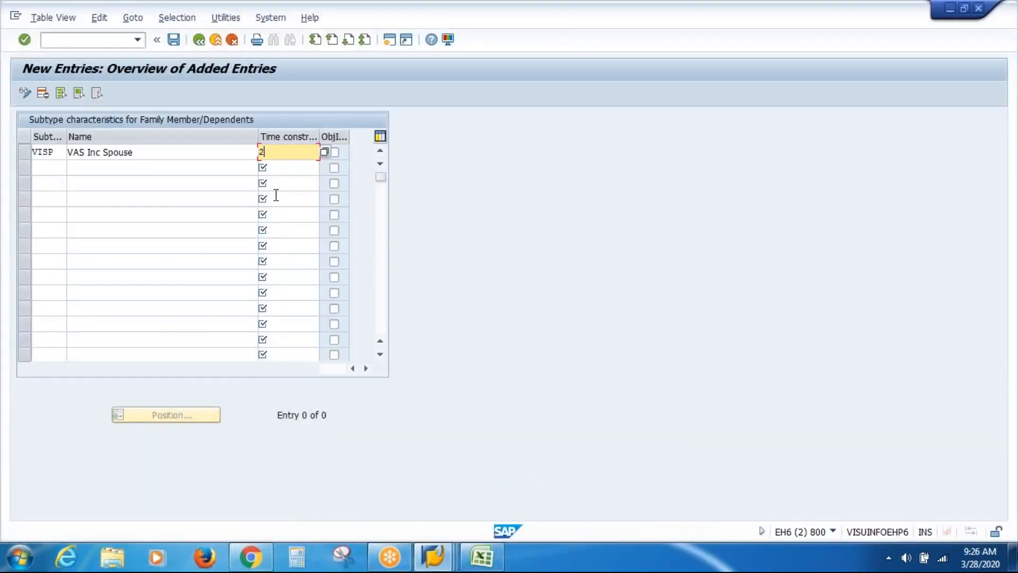
pyautogui.write('2')
pyautogui.click(173, 41)
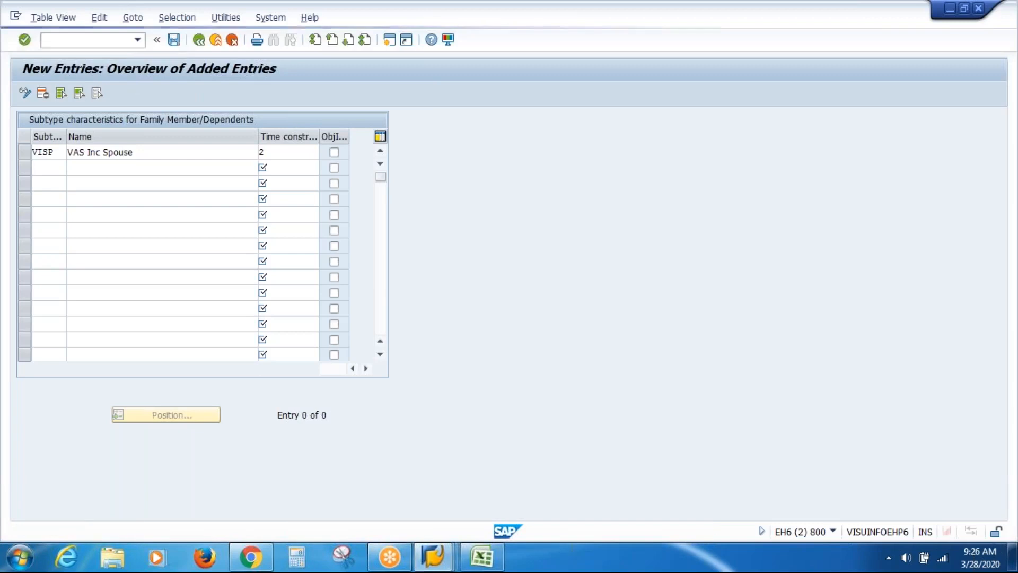
pyautogui.press('Return')
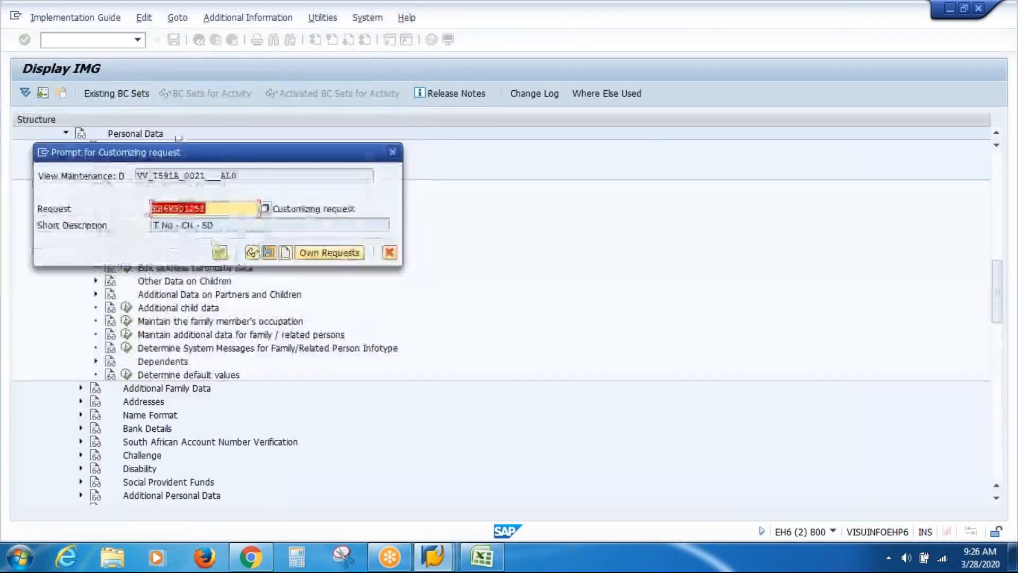
pyautogui.click(219, 253)
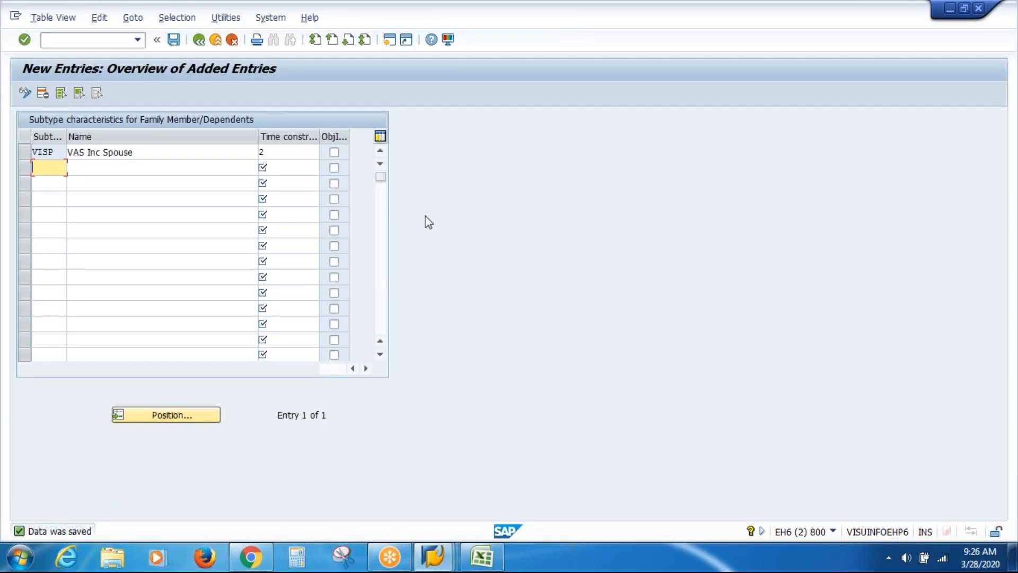
pyautogui.click(175, 40)
pyautogui.click(201, 97)
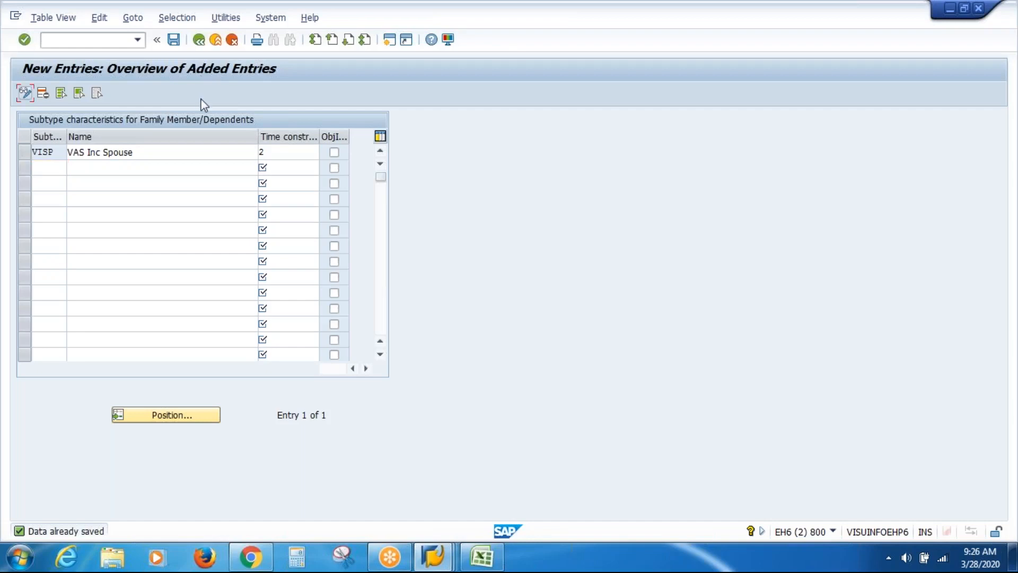
# Go back from the saved entry to the Subtype Characteristics overview
pyautogui.click(200, 43)
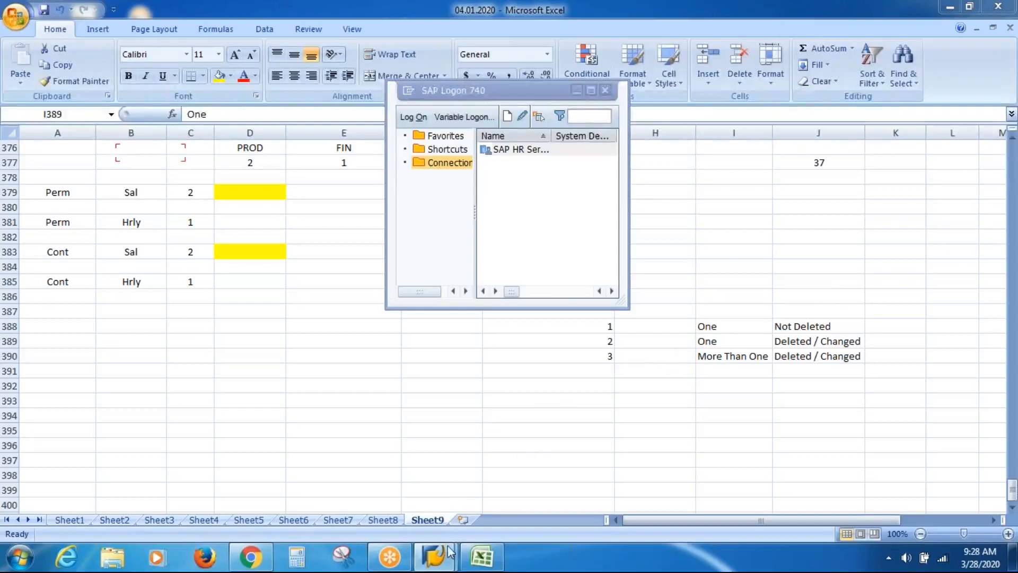
# Close the old SAP session and log on to SAP HR with the saved user and password
pyautogui.moveTo(434, 556)
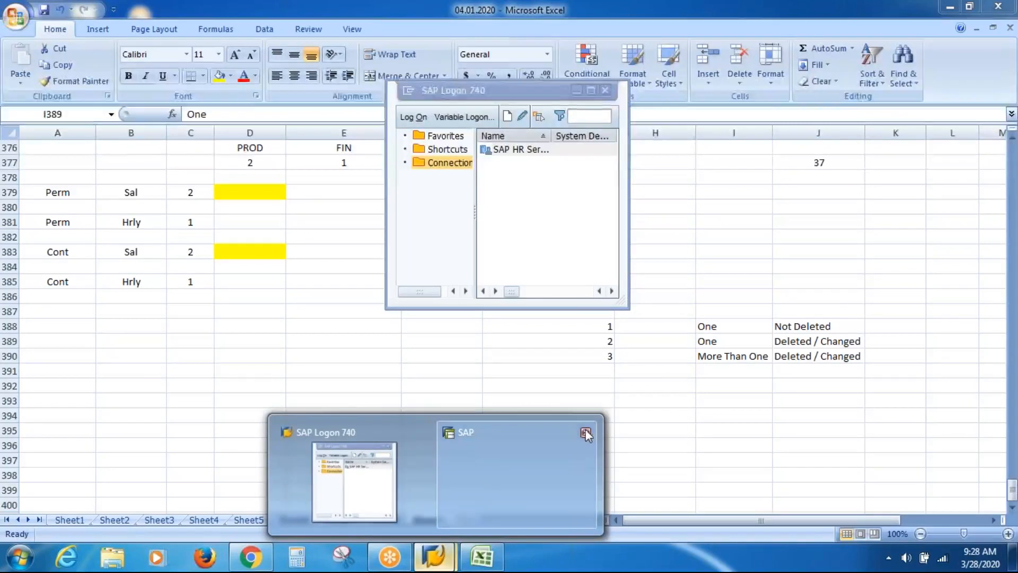
pyautogui.click(586, 430)
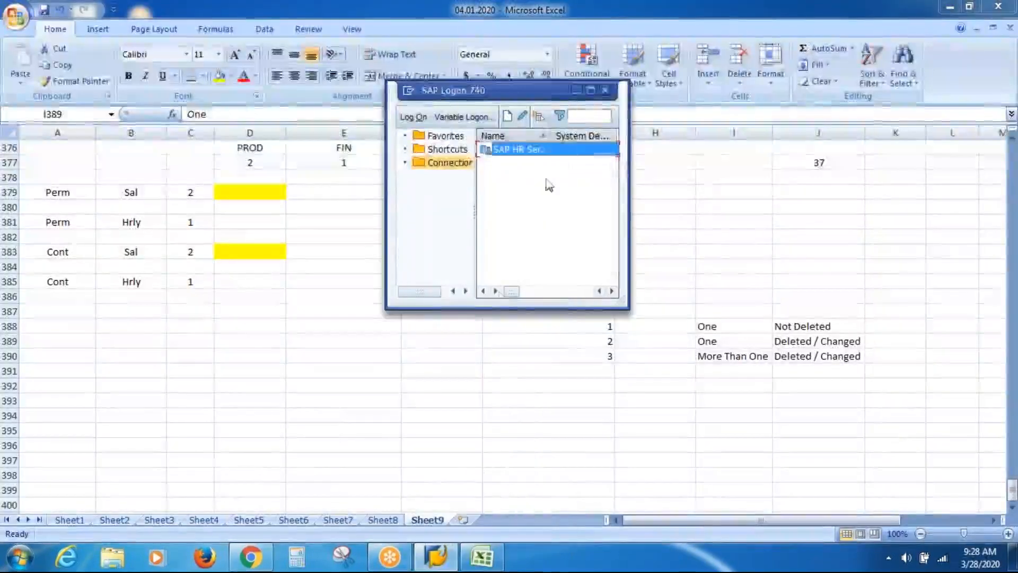
pyautogui.doubleClick(550, 150)
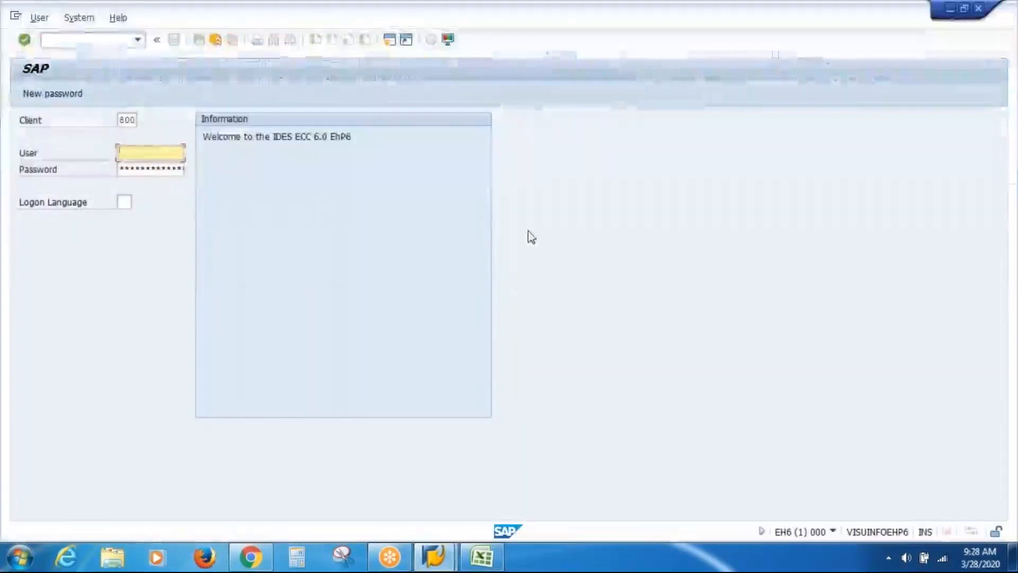
pyautogui.click(174, 158)
pyautogui.press('Down')
pyautogui.press('Return')
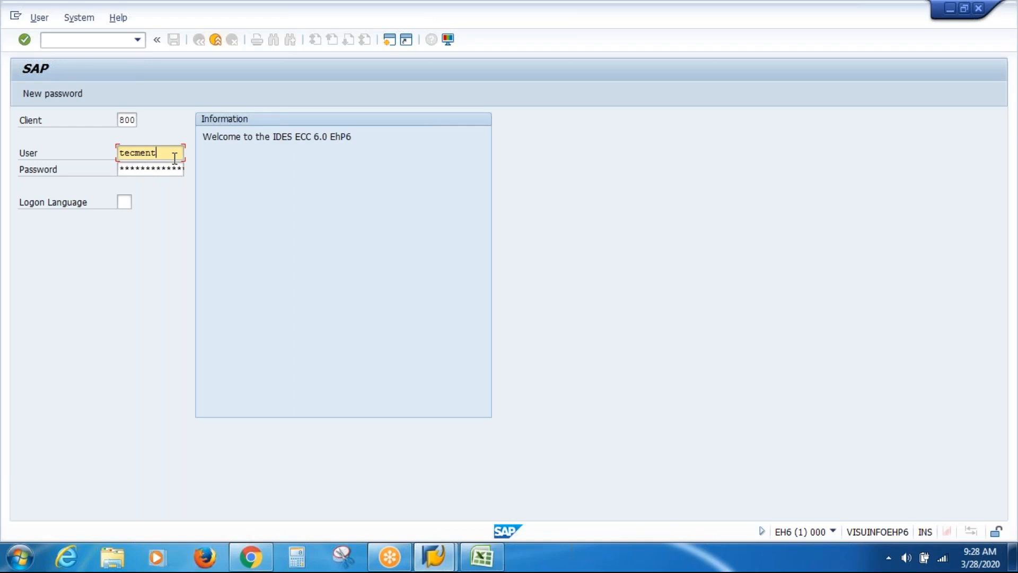
pyautogui.doubleClick(175, 158)
pyautogui.click(174, 158)
pyautogui.press('Tab')
pyautogui.write('************')
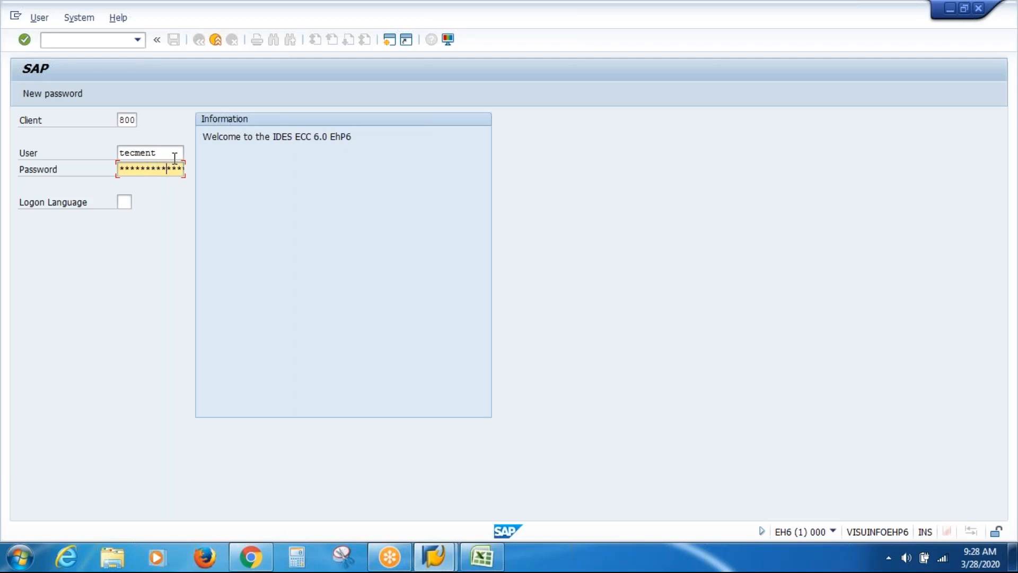
pyautogui.press('Return')
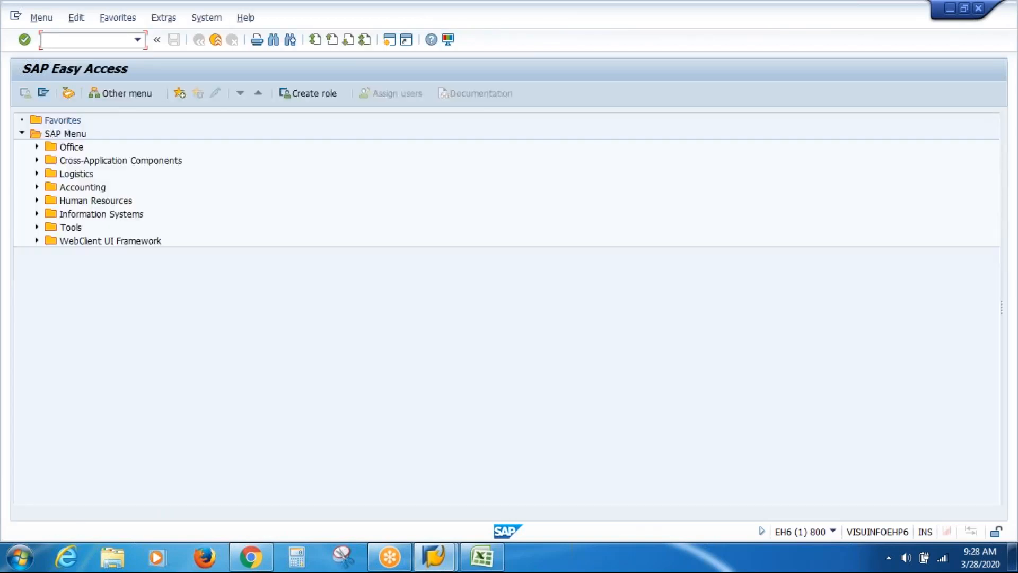
# Run SPRO and open the SAP Reference IMG
pyautogui.write('P')
pyautogui.press('BackSpace')
pyautogui.write('SPRO')
pyautogui.press('Return')
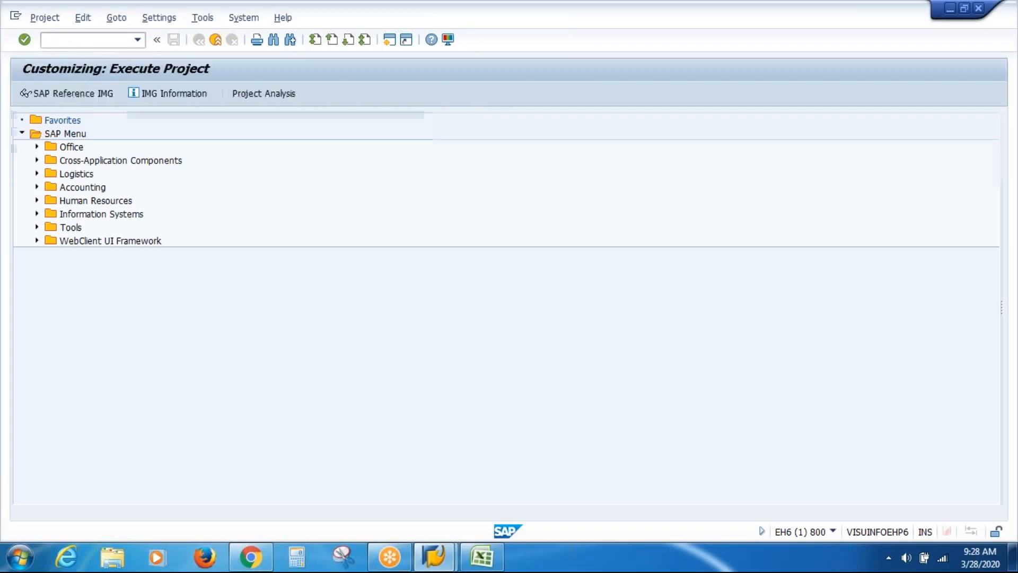
pyautogui.click(63, 95)
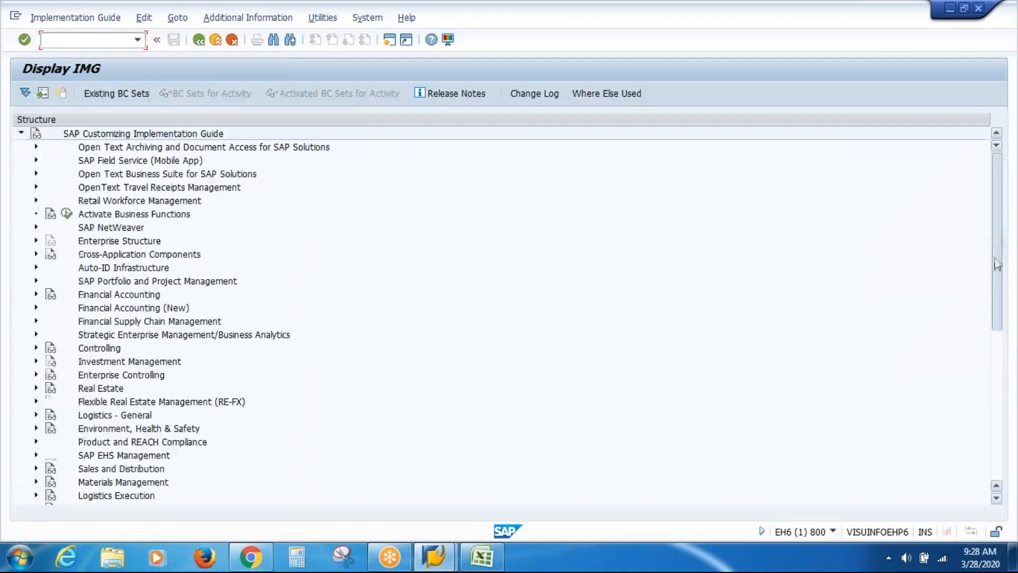
# Expand Personnel Management > Personnel Administration > Personal Data > Family and execute Define possible family members
pyautogui.moveTo(997, 263); pyautogui.dragTo(988, 411)
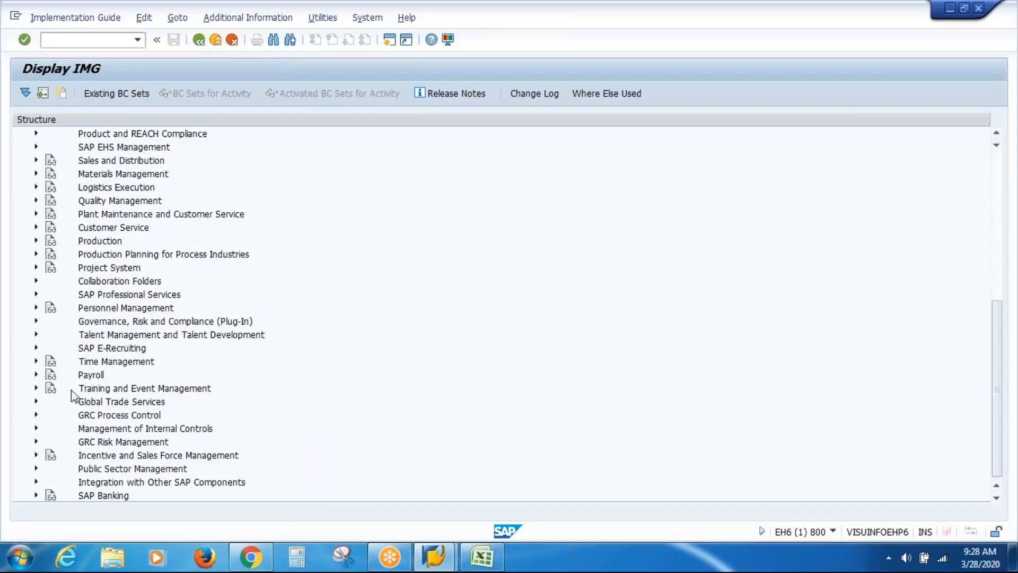
pyautogui.click(36, 361)
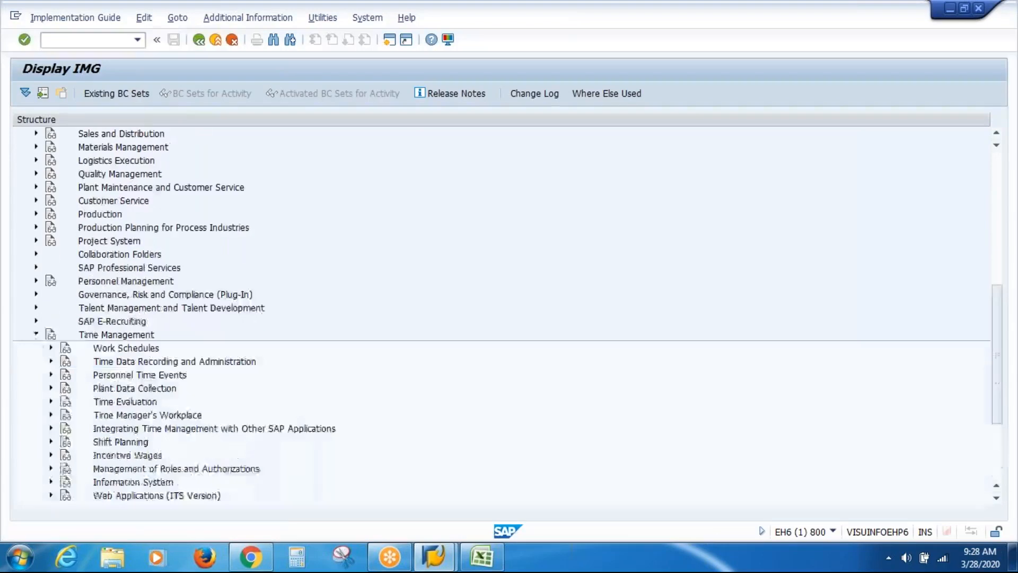
pyautogui.click(36, 334)
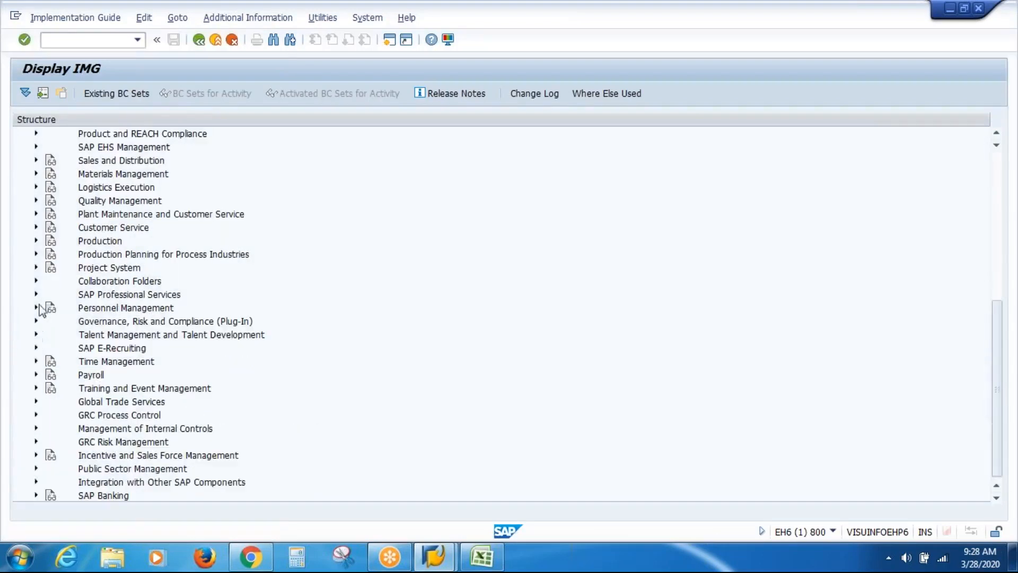
pyautogui.click(37, 308)
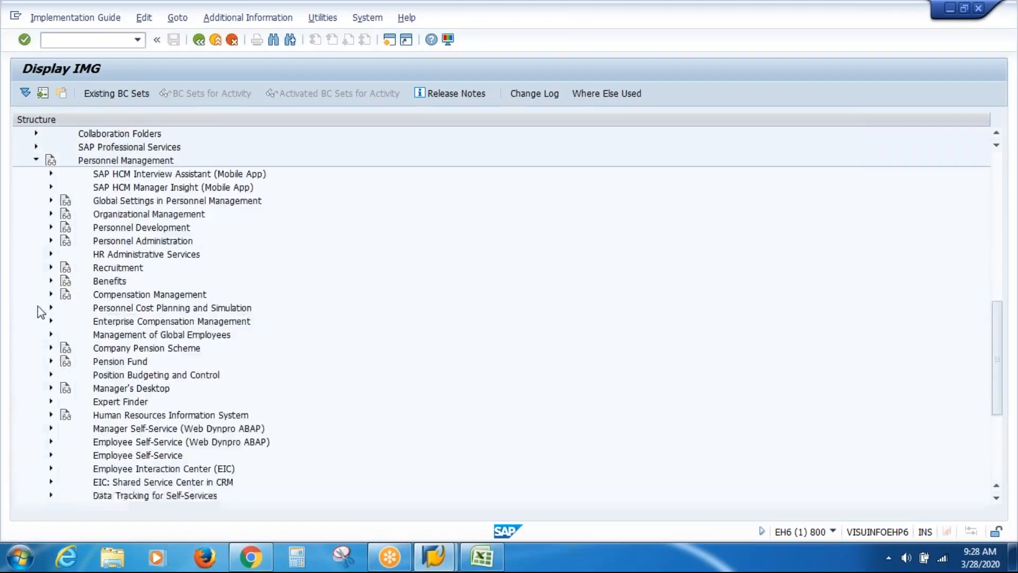
pyautogui.click(51, 241)
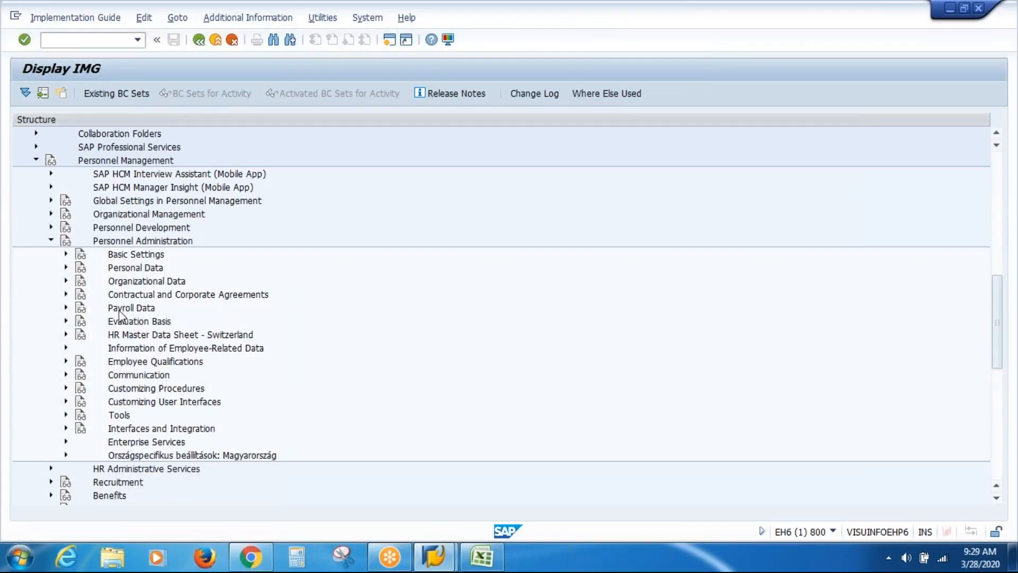
pyautogui.click(66, 268)
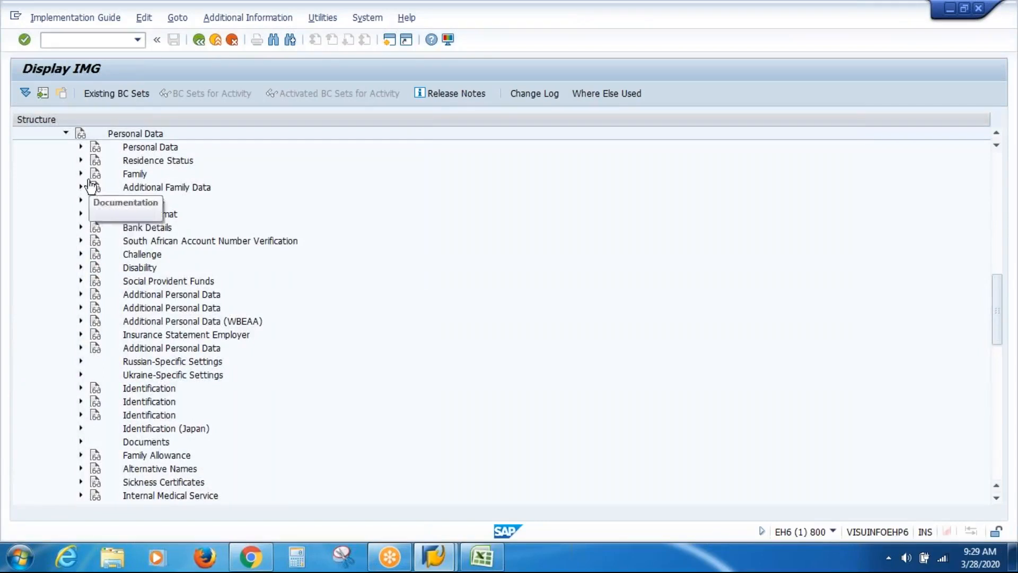
pyautogui.click(81, 174)
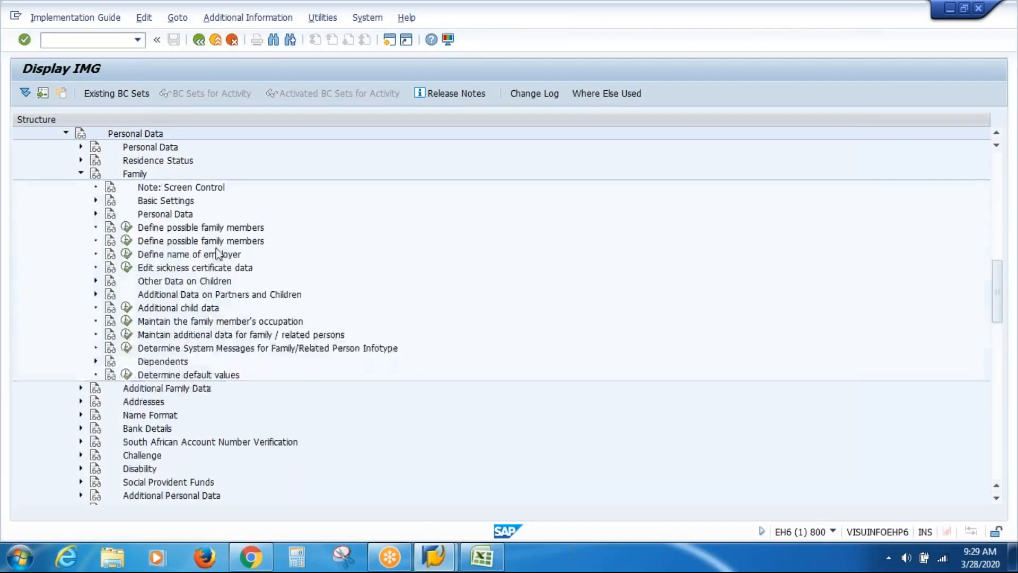
pyautogui.click(126, 227)
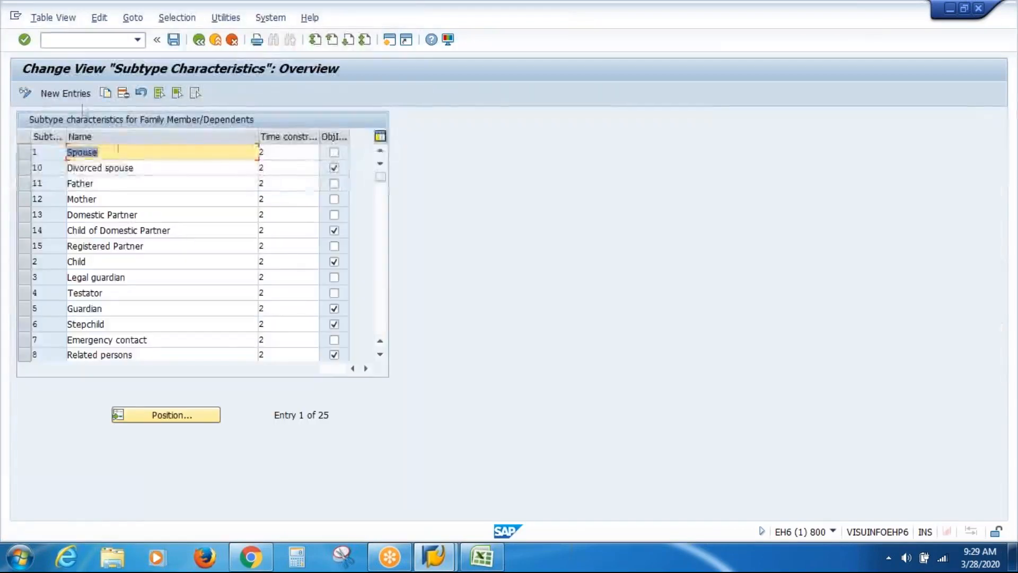
# Add new subtype VICH named VAS Inc Child with time constraint 3 and its last checkbox ticked
pyautogui.click(66, 93)
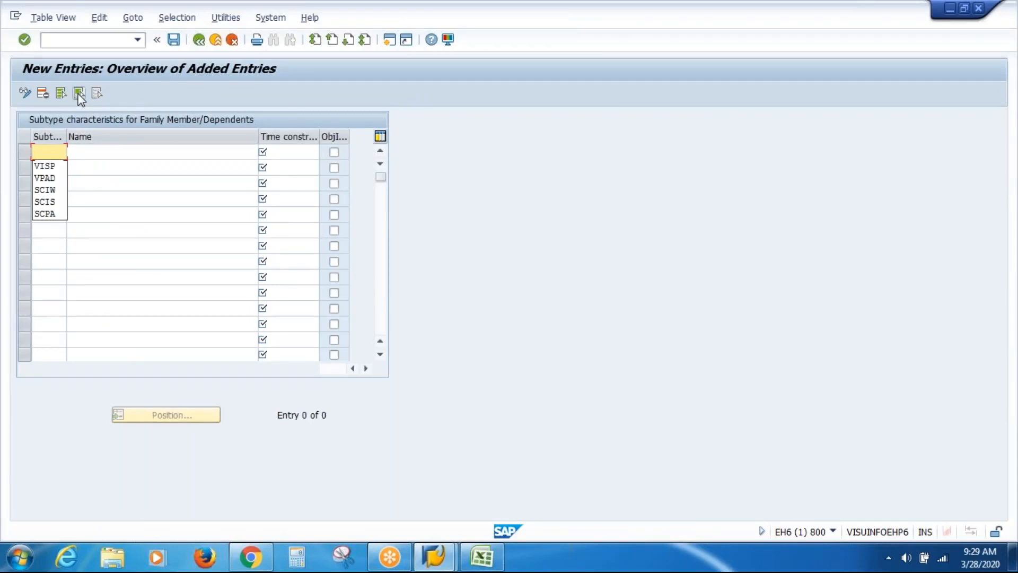
pyautogui.write('VICH')
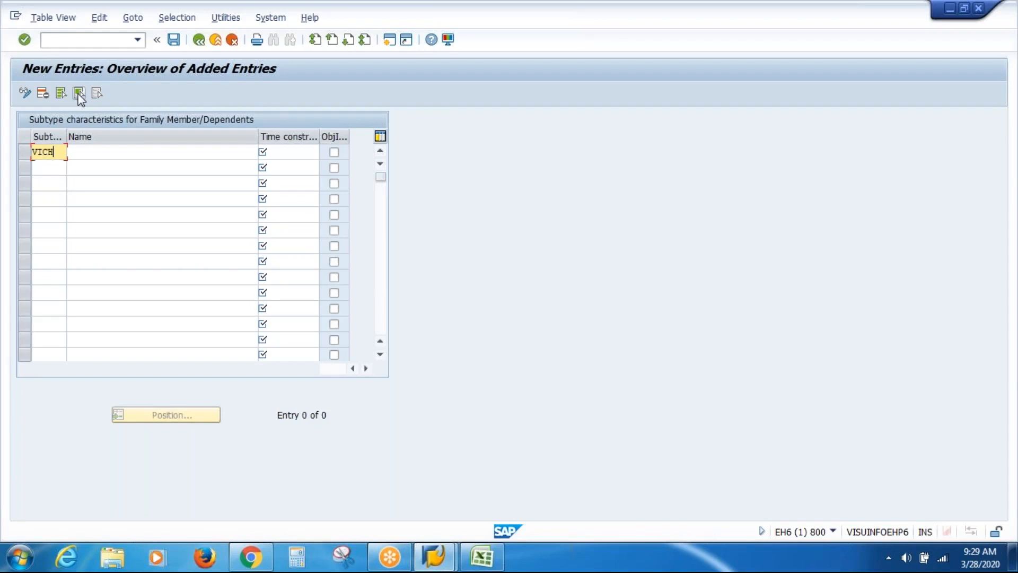
pyautogui.press('Tab')
pyautogui.write('V')
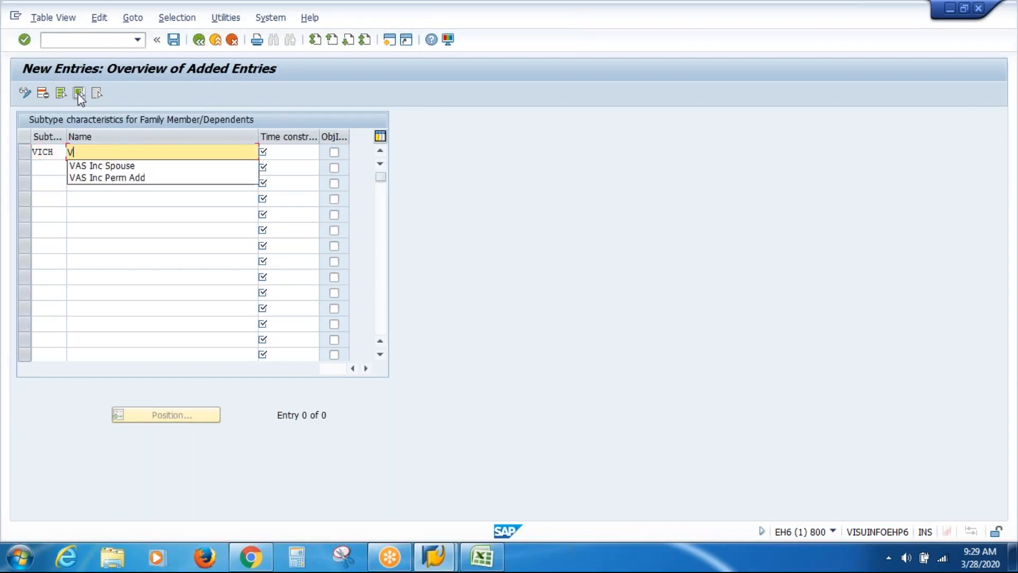
pyautogui.press('Down')
pyautogui.press('Return')
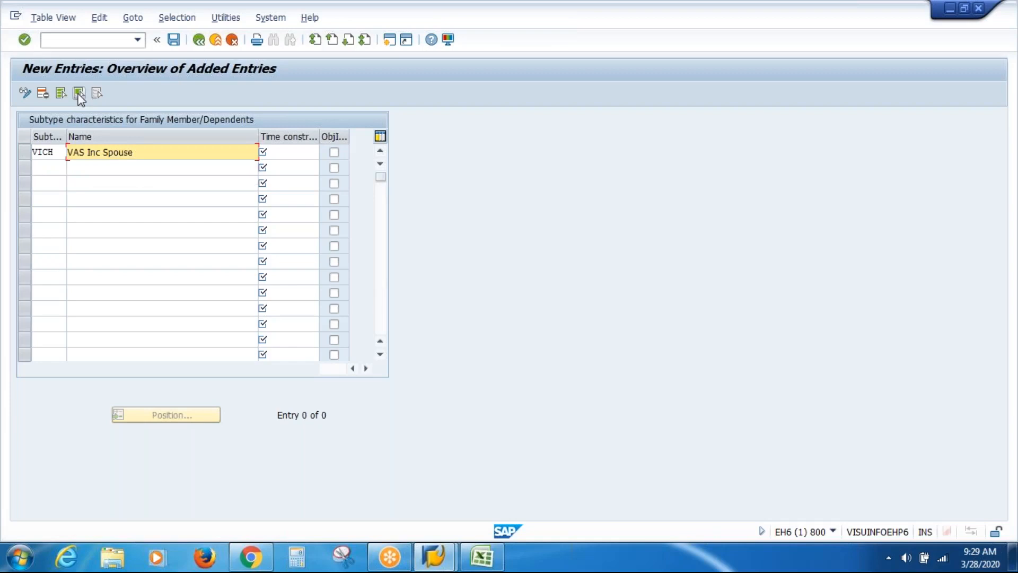
pyautogui.press('BackSpace')
pyautogui.press('BackSpace')
pyautogui.press('BackSpace')
pyautogui.press('BackSpace')
pyautogui.press('BackSpace')
pyautogui.press('BackSpace')
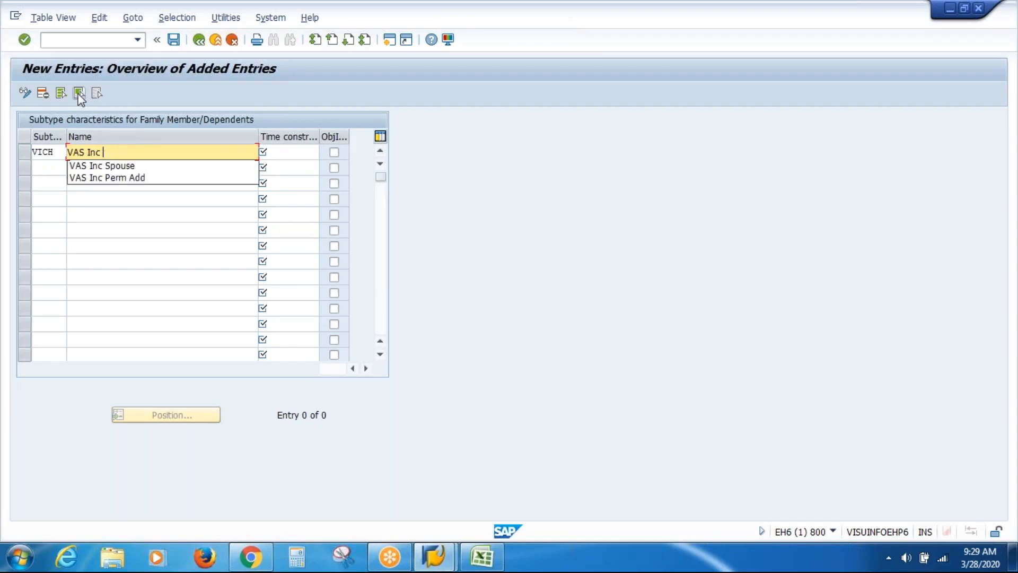
pyautogui.write('Chi')
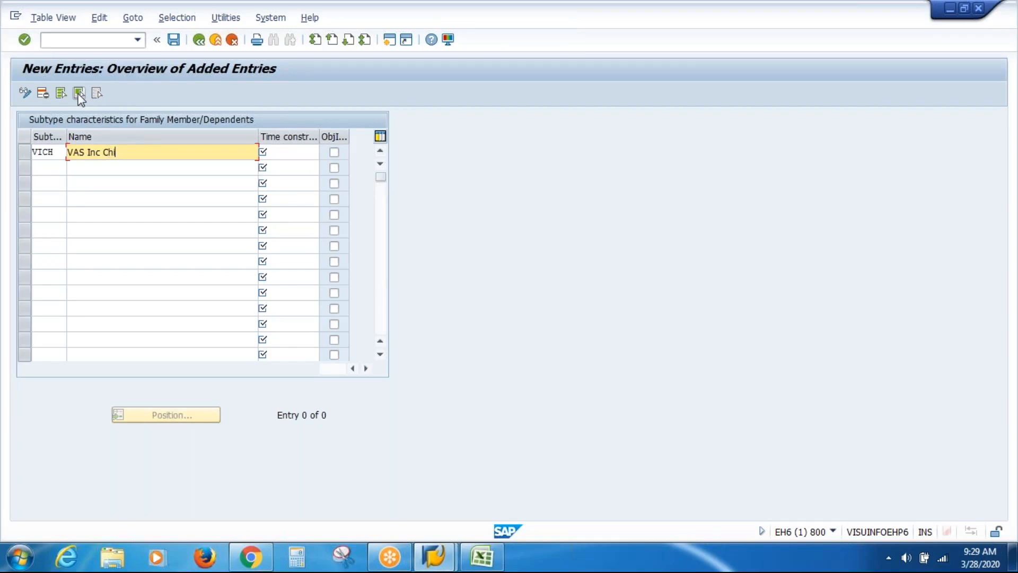
pyautogui.write('ld')
pyautogui.click(272, 155)
pyautogui.write('3')
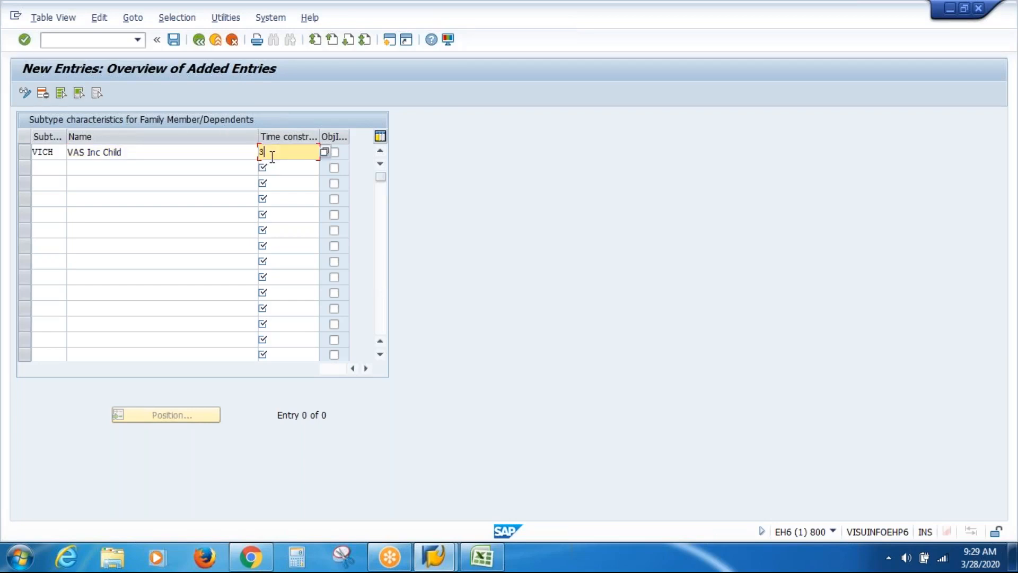
pyautogui.click(336, 154)
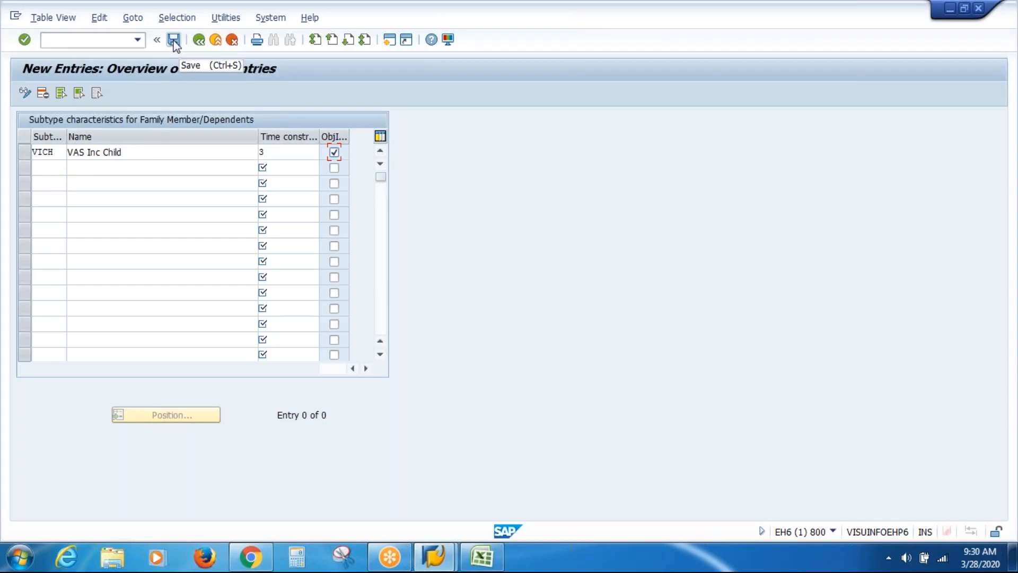
# Save the VICH entry past the namespace warning under the customizing request and go back
pyautogui.click(173, 40)
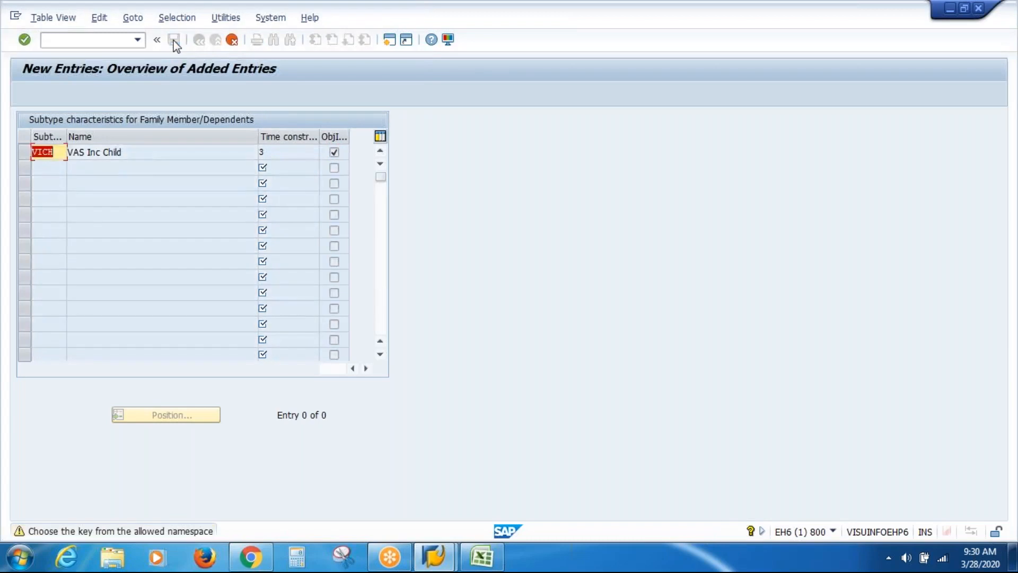
pyautogui.click(174, 41)
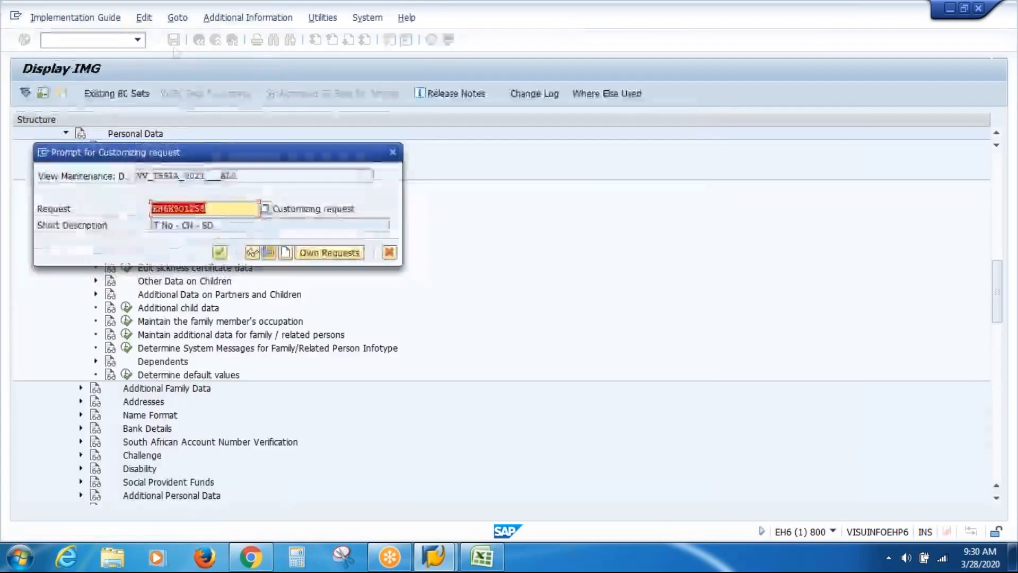
pyautogui.click(220, 254)
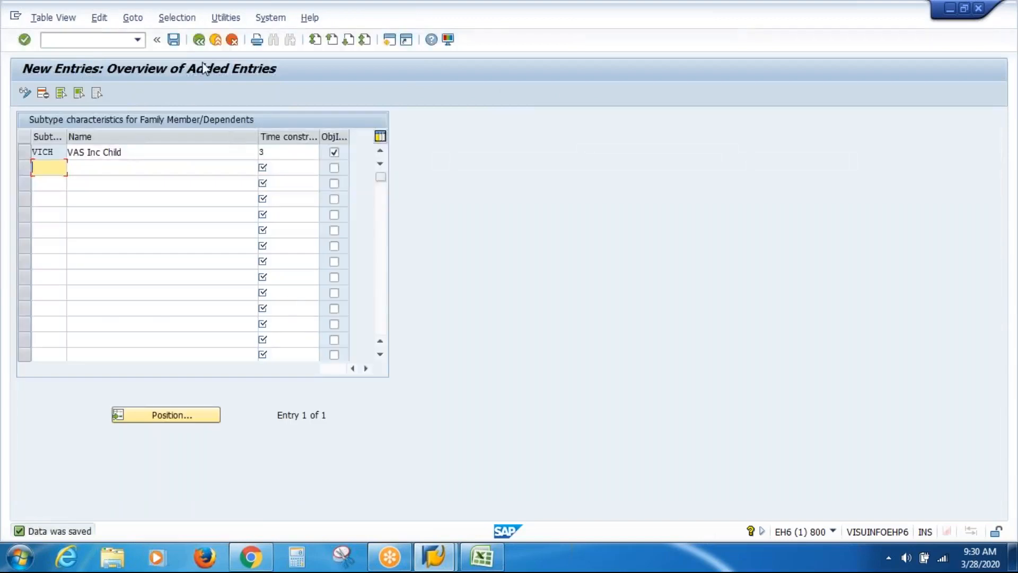
pyautogui.click(201, 46)
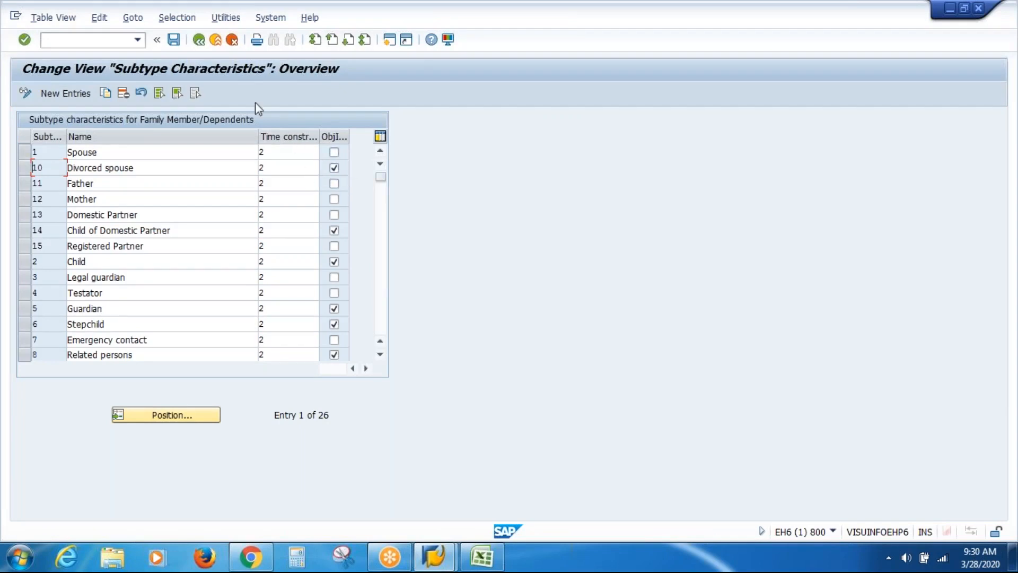
# Open a new session running PA30 and load employee 40000000
pyautogui.click(215, 40)
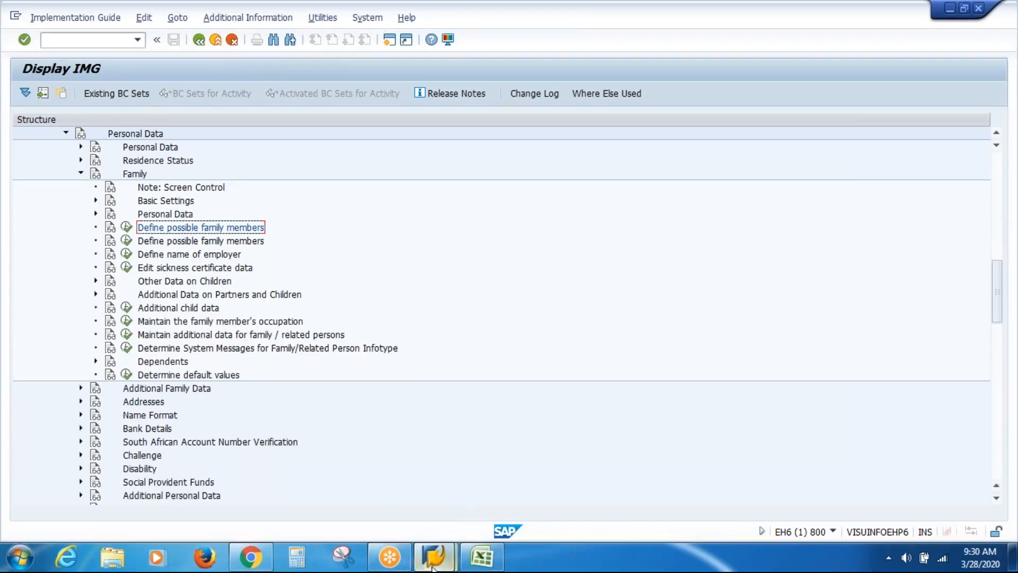
pyautogui.moveTo(433, 567)
pyautogui.click(514, 480)
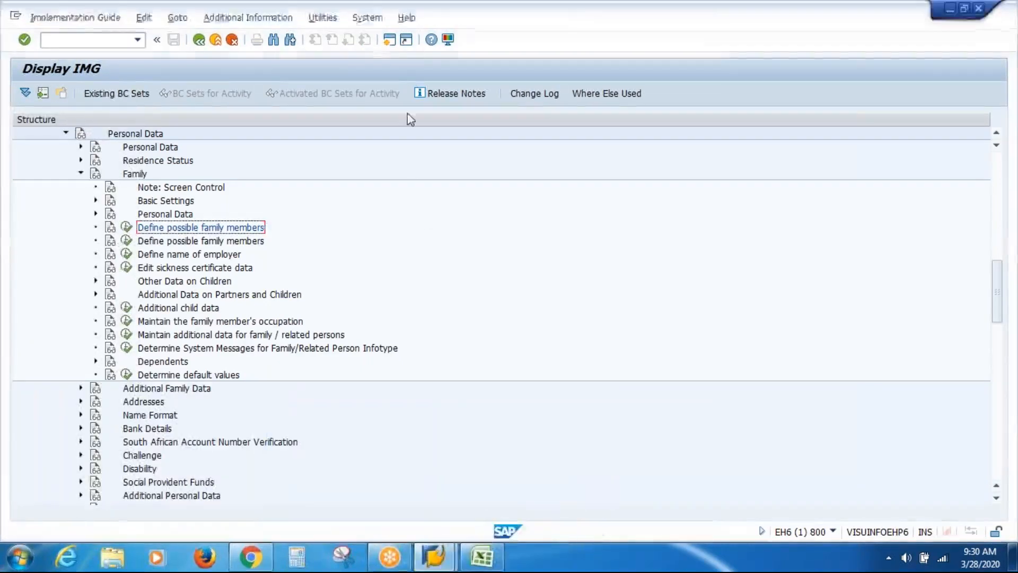
pyautogui.click(389, 41)
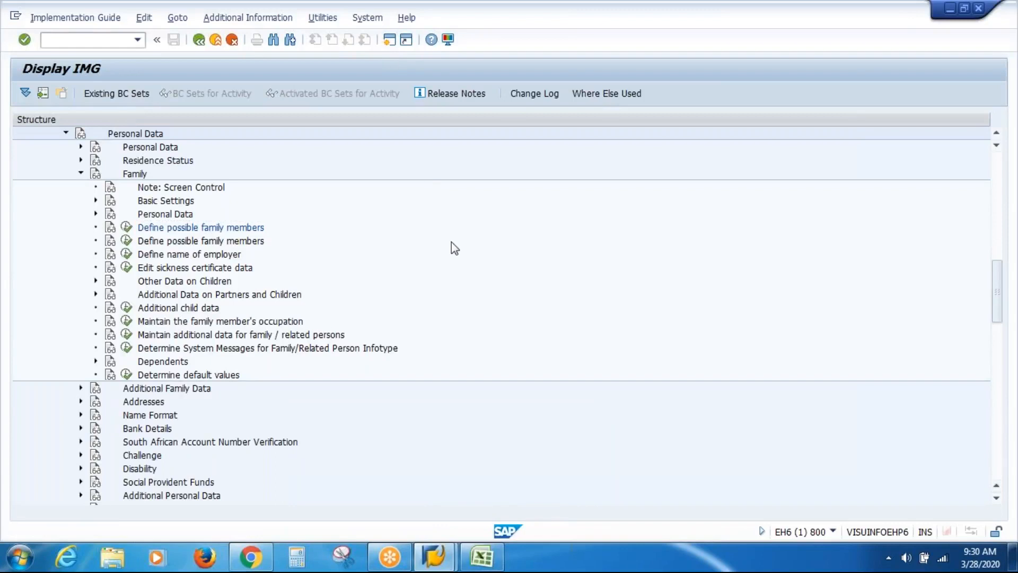
pyautogui.write('PA30')
pyautogui.press('Return')
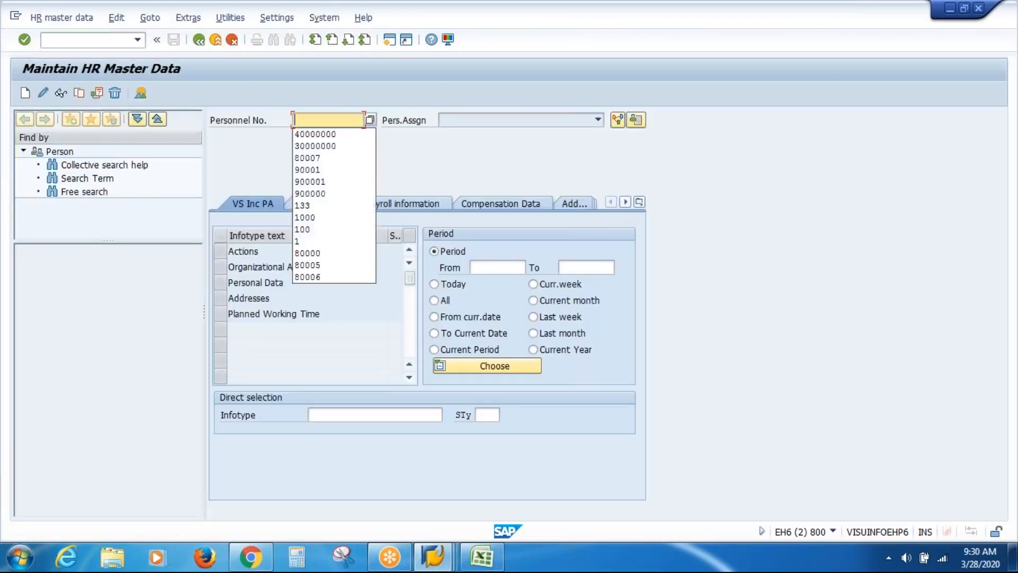
pyautogui.press('Down')
pyautogui.press('Return')
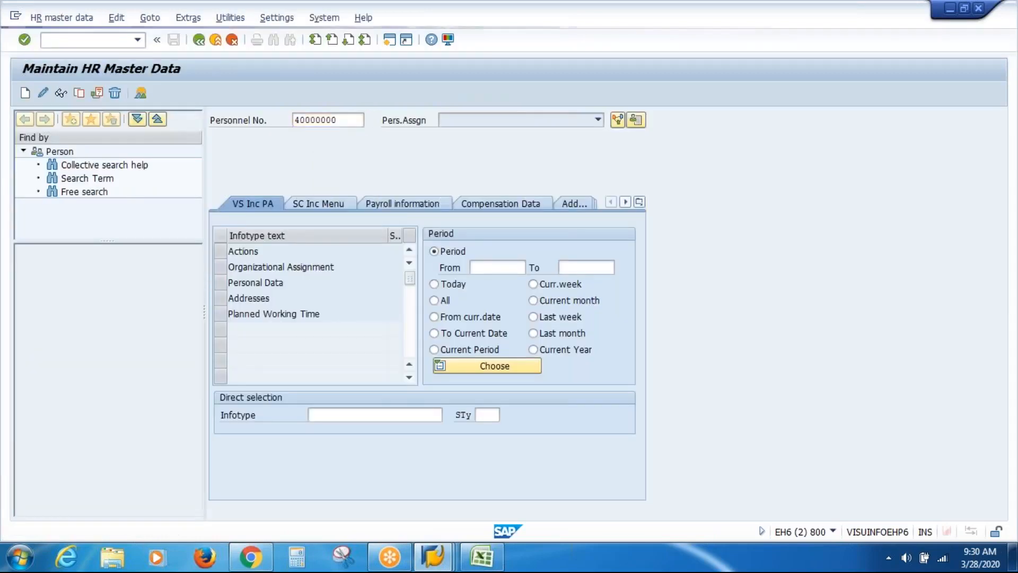
# Set infotype 21 and list its Family Member/Dependents subtypes
pyautogui.click(390, 414)
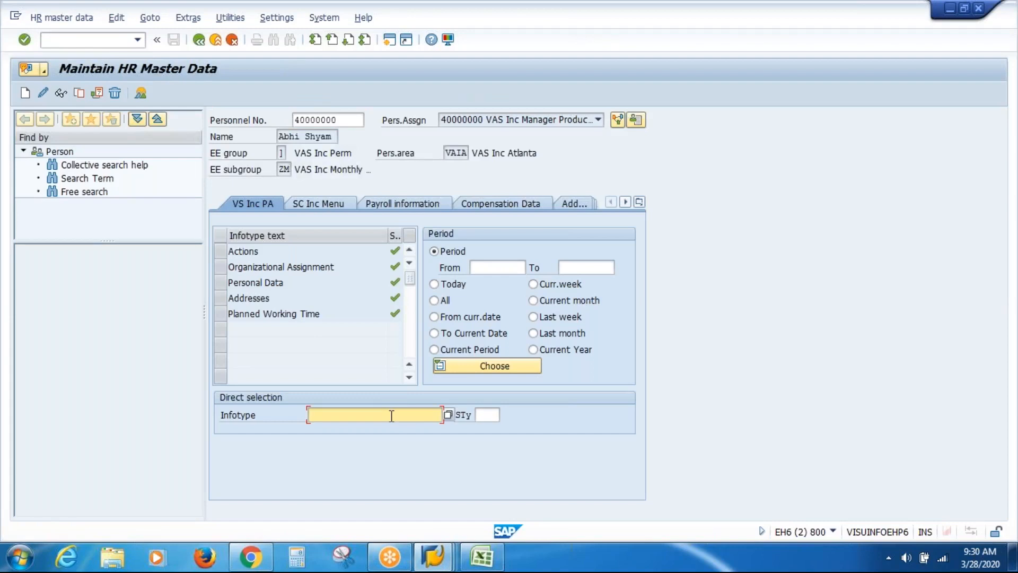
pyautogui.press('Down')
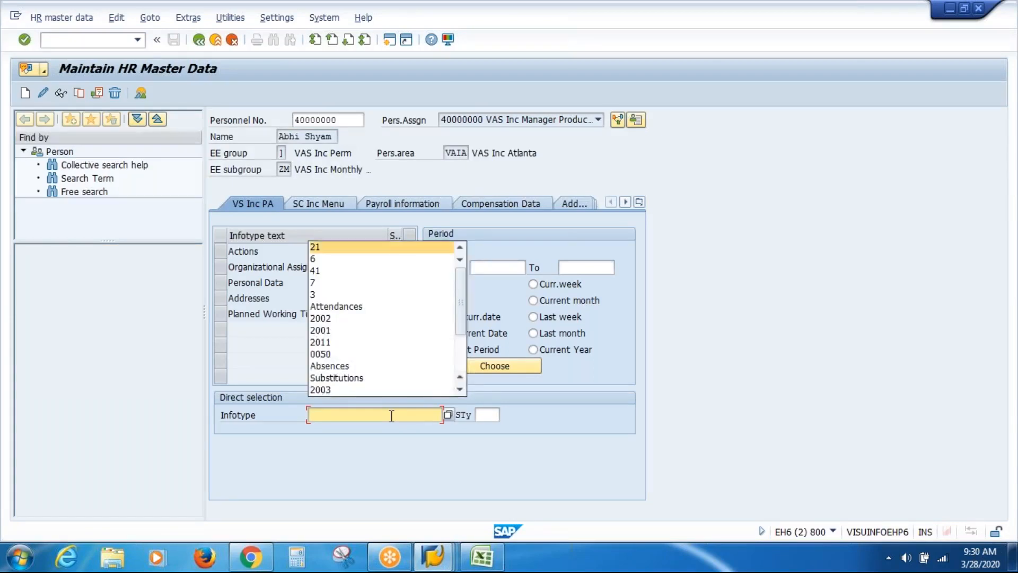
pyautogui.press('Return')
pyautogui.click(481, 415)
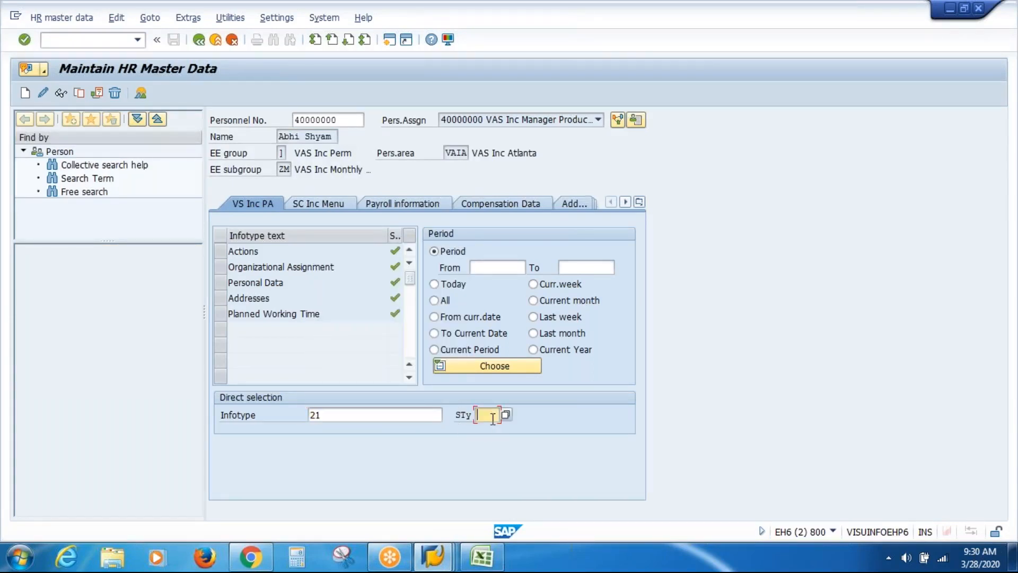
pyautogui.click(505, 415)
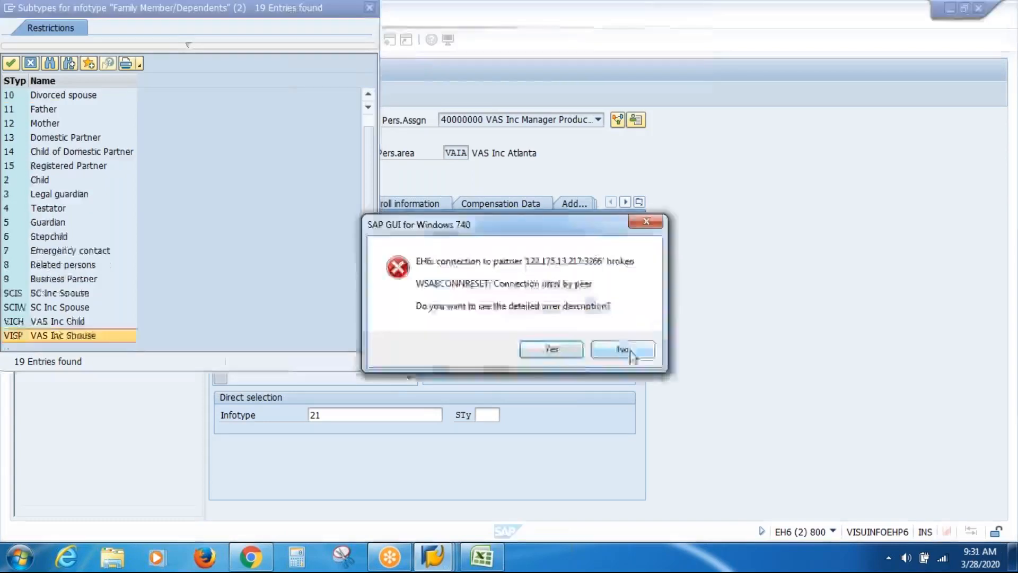
# Dismiss the connection error and log back on, ending any other logons
pyautogui.click(630, 351)
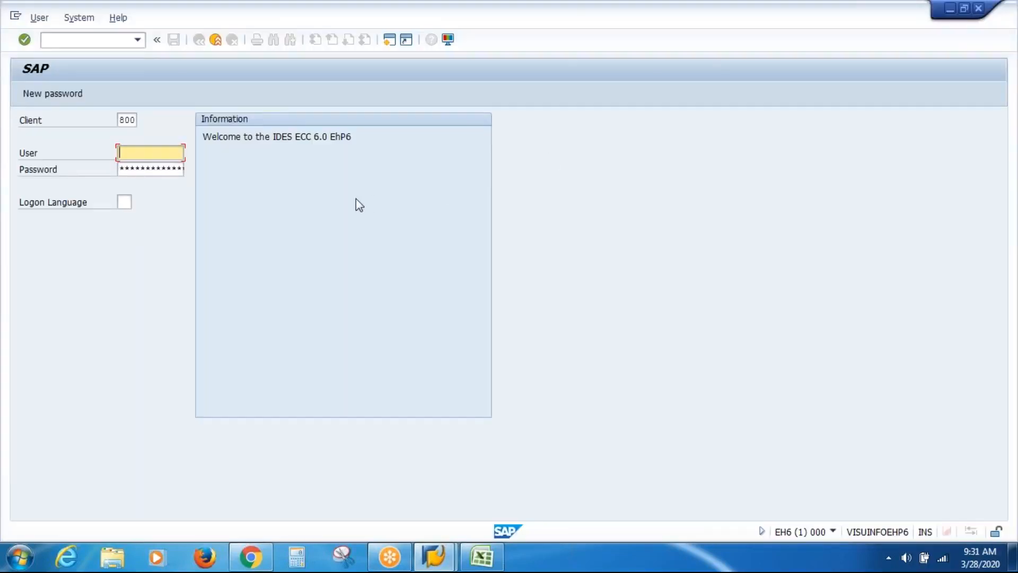
pyautogui.press('Down')
pyautogui.press('Down')
pyautogui.press('Return')
pyautogui.hotkey('shift', 'Home')
pyautogui.press('Home')
pyautogui.press('Tab')
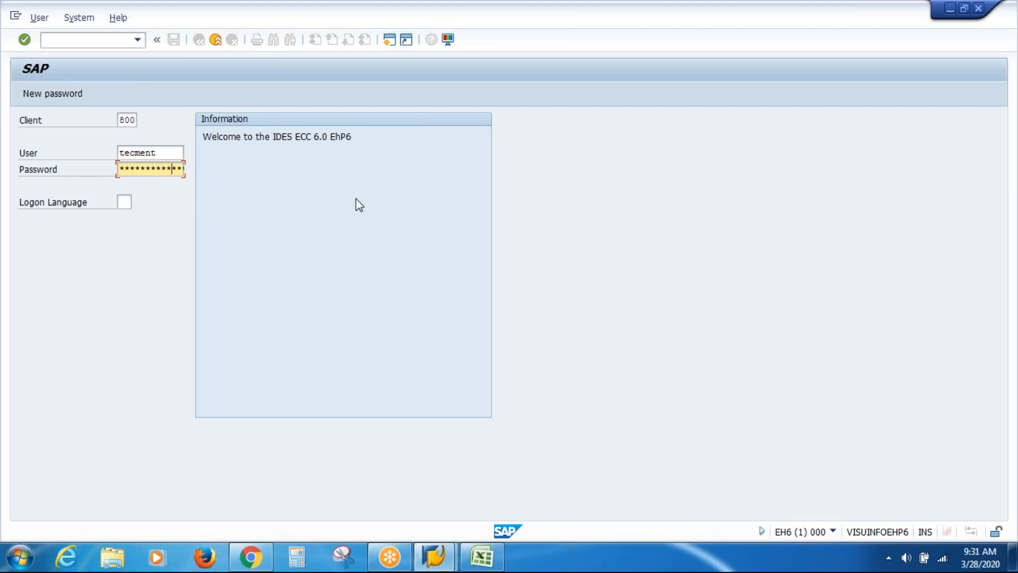
pyautogui.press('Return')
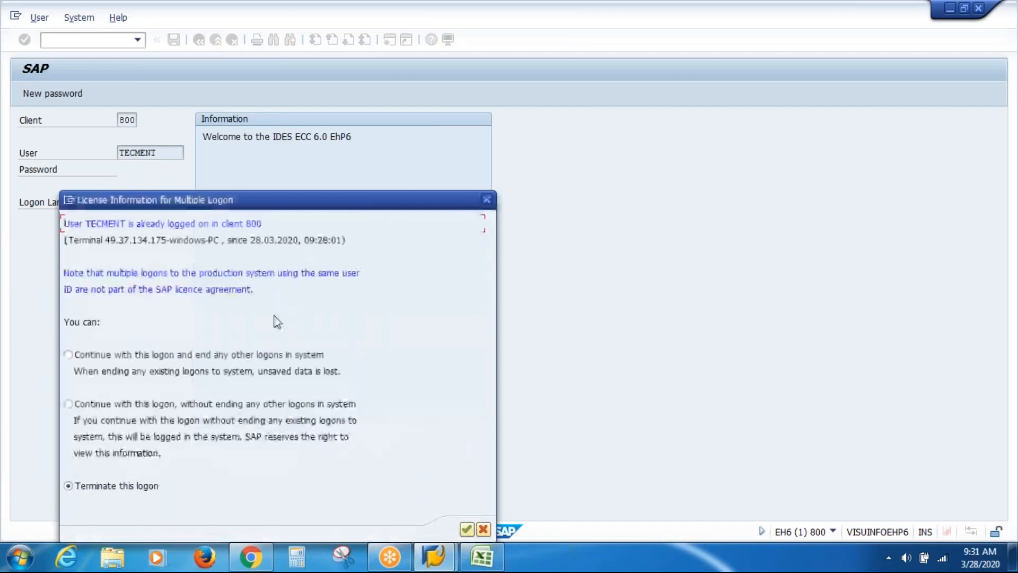
pyautogui.click(144, 355)
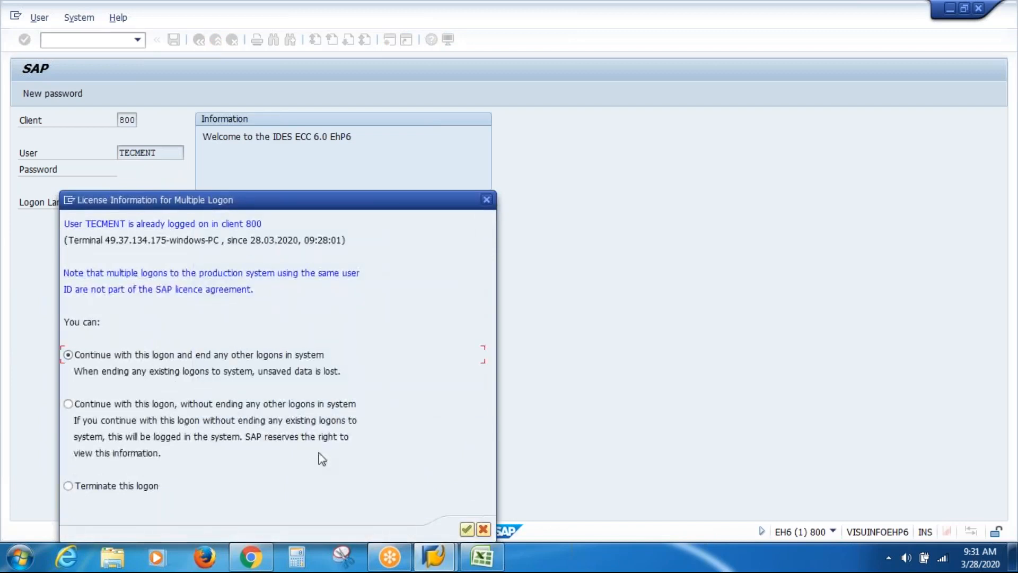
pyautogui.click(466, 529)
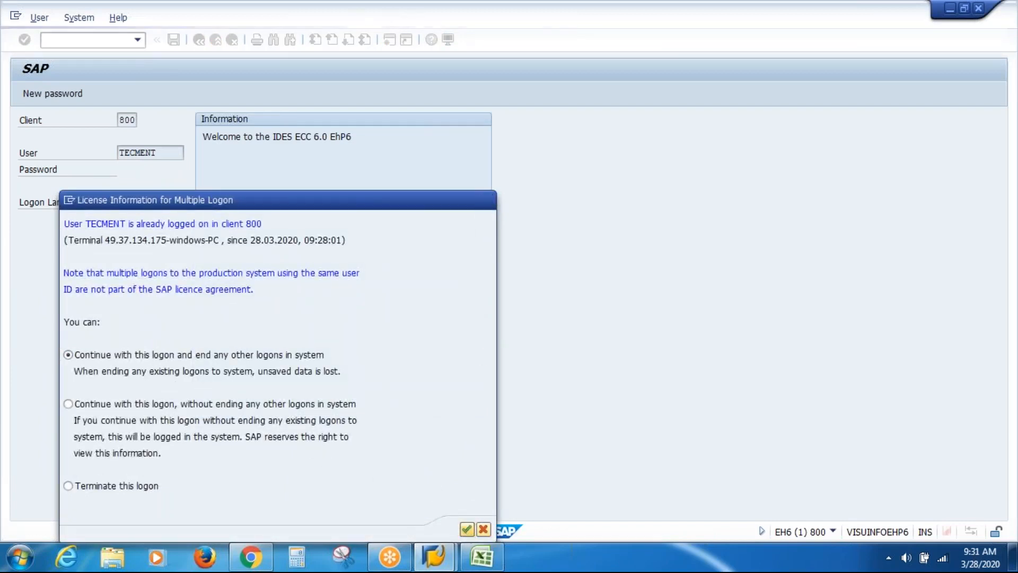
# Run PA30 and bring up the recent personnel numbers
pyautogui.write('pa30')
pyautogui.press('Return')
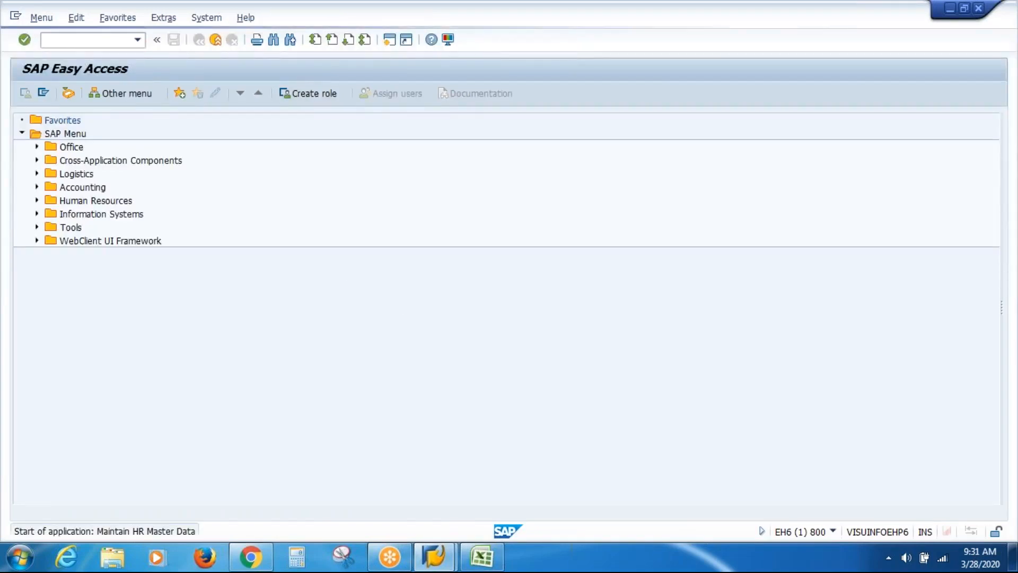
pyautogui.press('BackSpace')
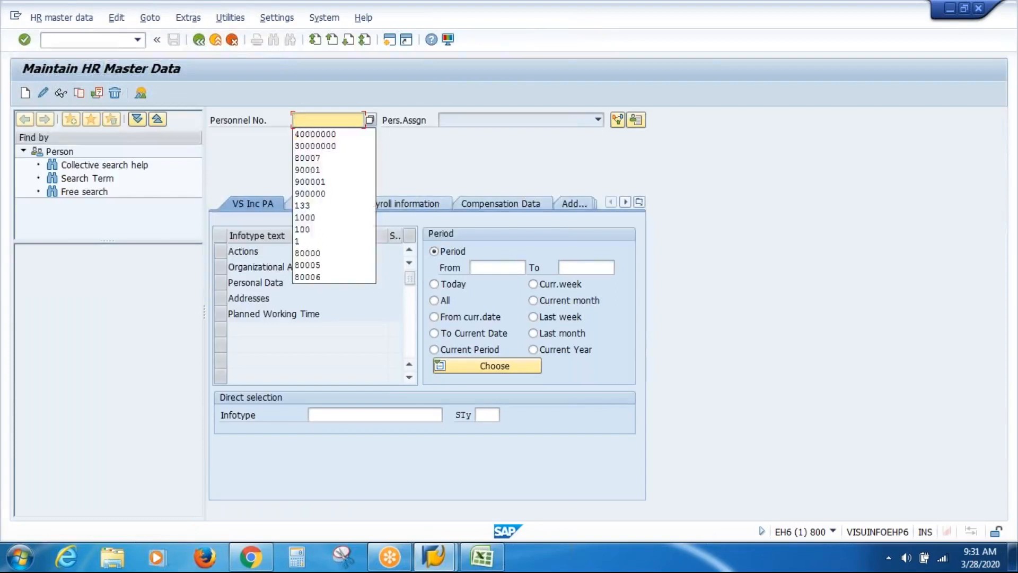
# Load employee 40000000 with infotype 21, Family Member/Dependents
pyautogui.press('Down')
pyautogui.press('Return')
pyautogui.press('Return')
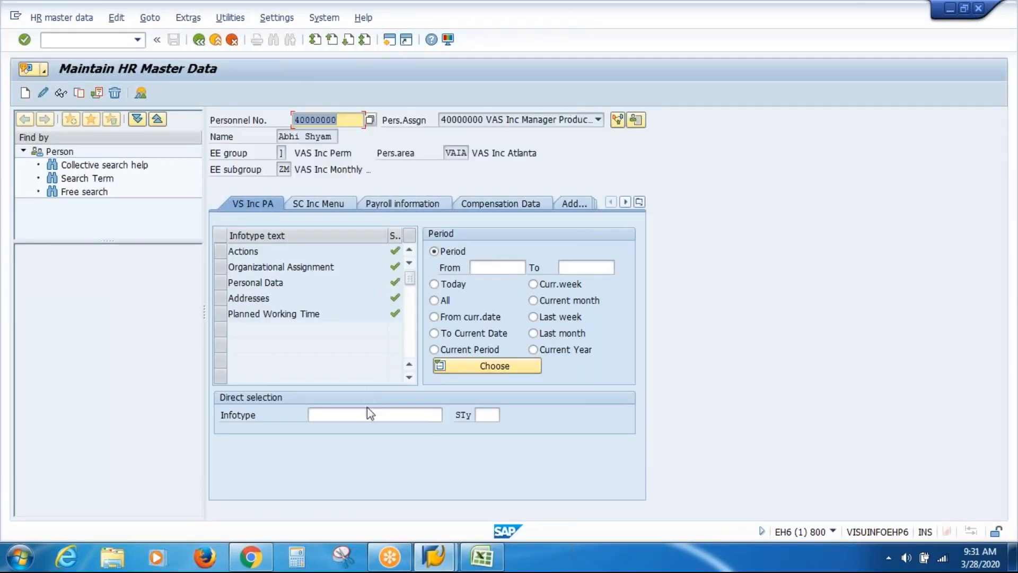
pyautogui.click(369, 415)
pyautogui.press('BackSpace')
pyautogui.press('Down')
pyautogui.press('Return')
pyautogui.press('Return')
# Choose subtype VISP VAS Inc Spouse and create a new family member record
pyautogui.click(488, 413)
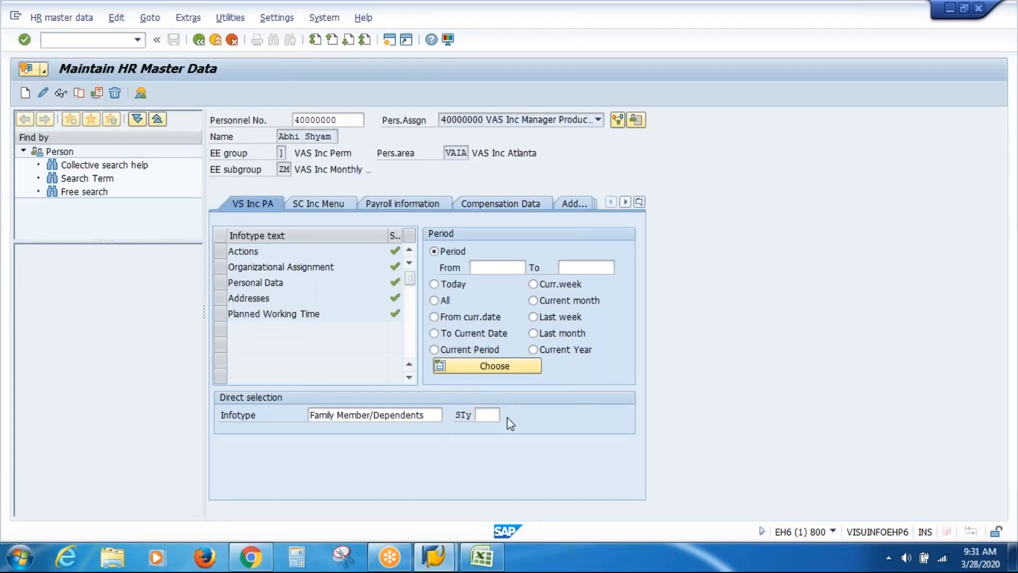
pyautogui.press('F4')
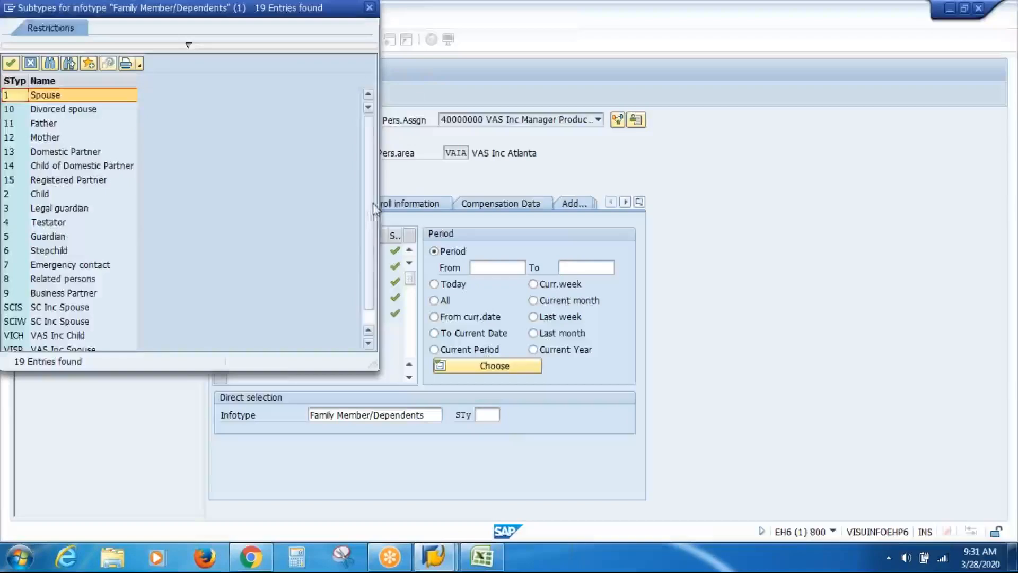
pyautogui.scroll(-1, 370, 289)
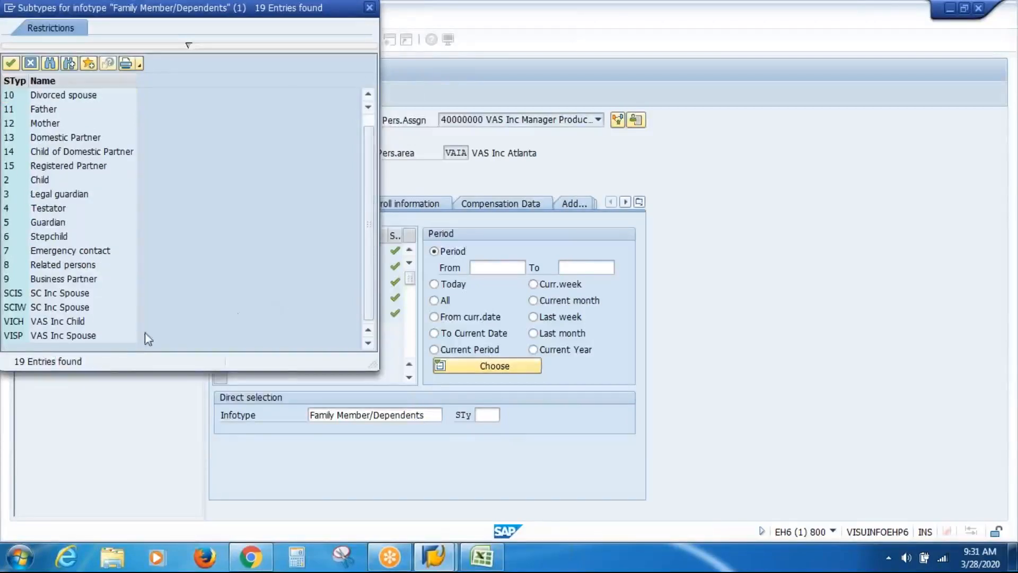
pyautogui.doubleClick(53, 335)
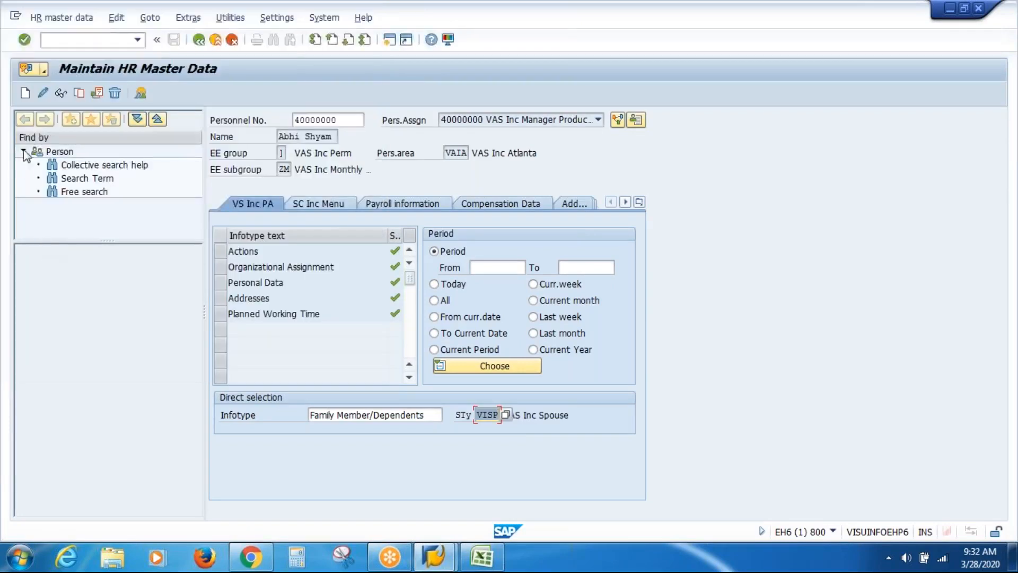
pyautogui.click(24, 94)
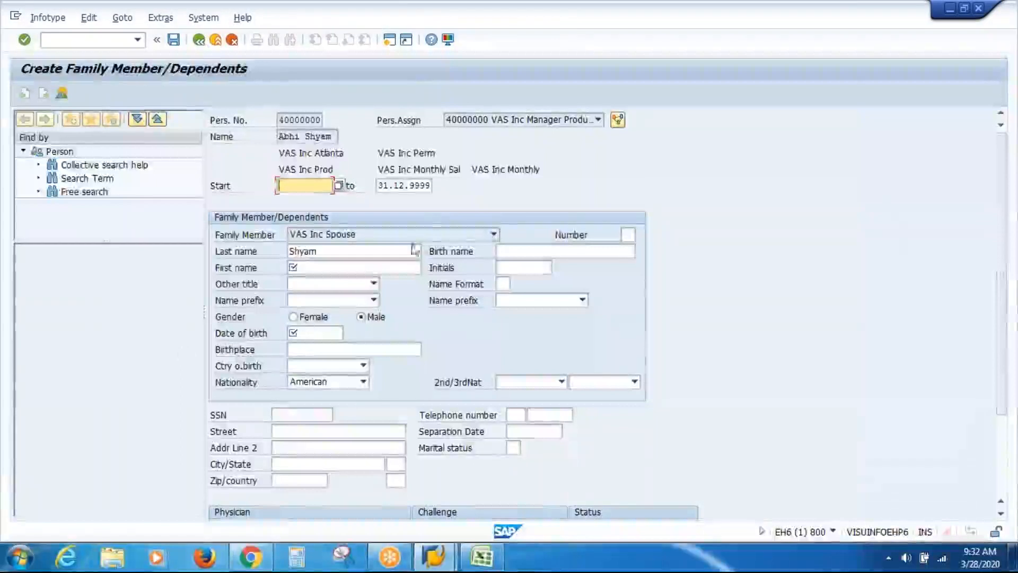
# Enter spouse start date 01.03.2020, first name ABC, Female, and birth date 13.08.1986
pyautogui.click(314, 185)
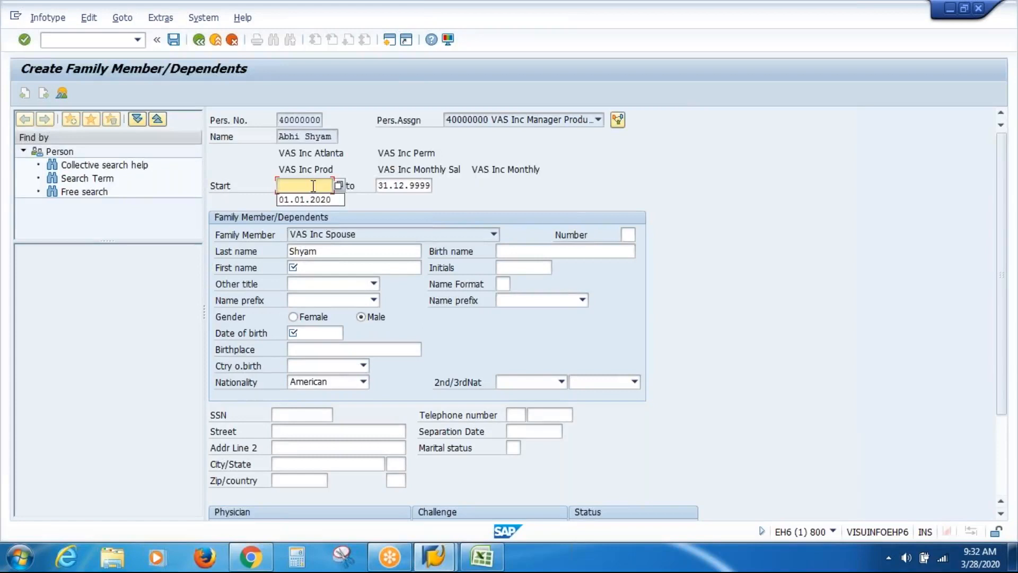
pyautogui.write('01.03')
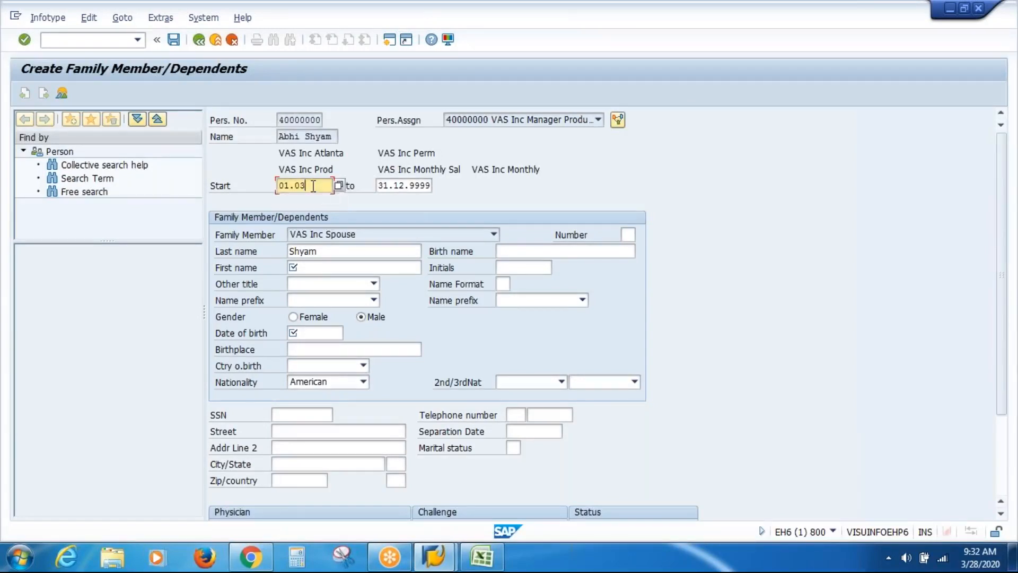
pyautogui.write('.2020')
pyautogui.click(339, 267)
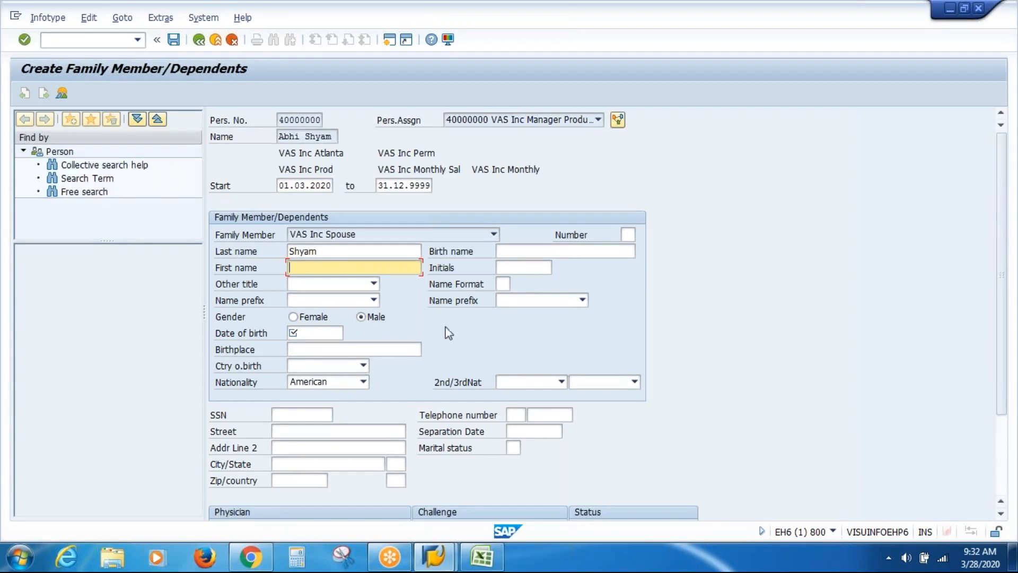
pyautogui.write('ABC')
pyautogui.click(294, 317)
pyautogui.click(311, 337)
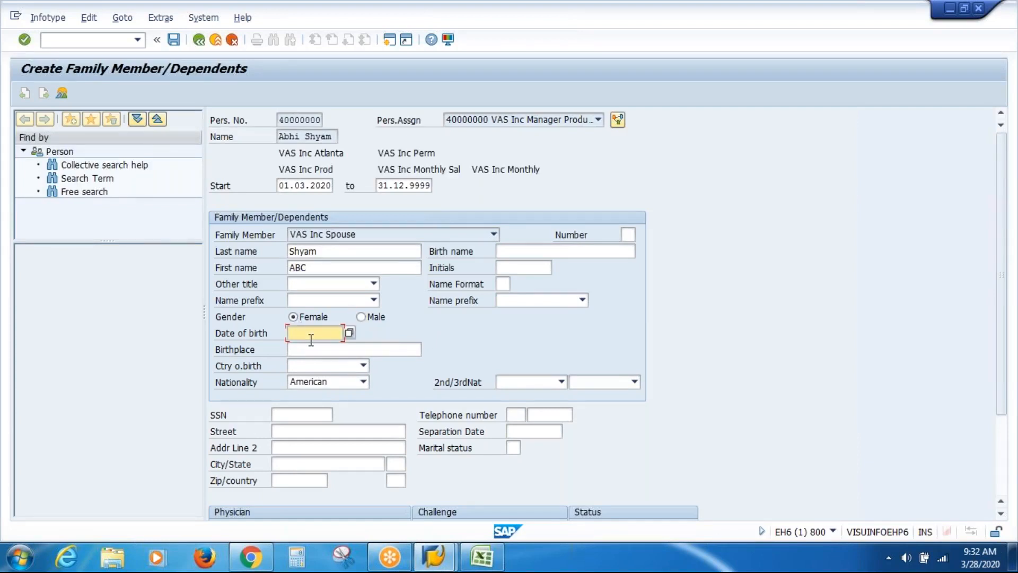
pyautogui.write('13.08.1986')
# Confirm and save the spouse record, then reopen the Family Member/Dependents subtype list
pyautogui.press('Return')
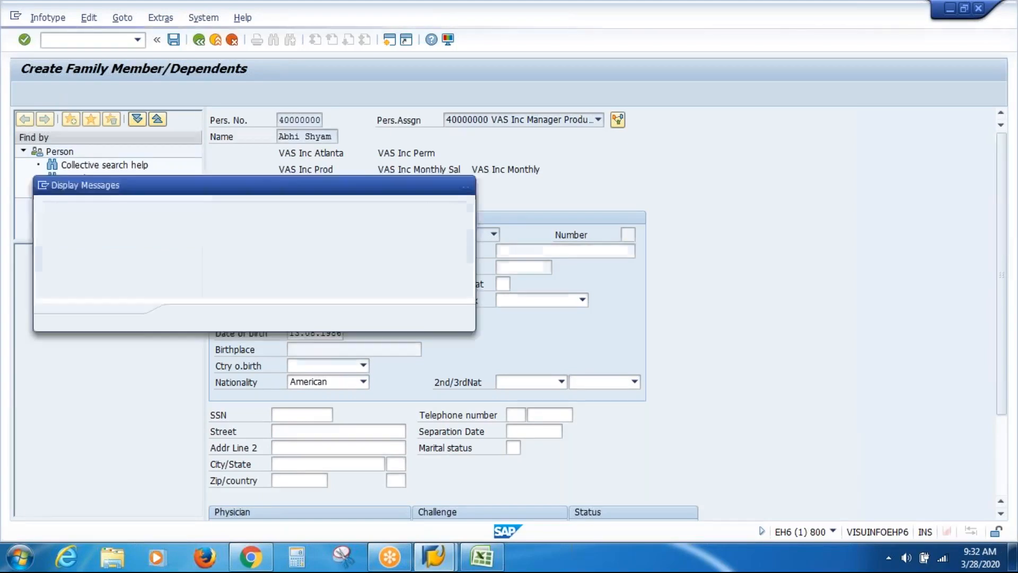
pyautogui.press('Return')
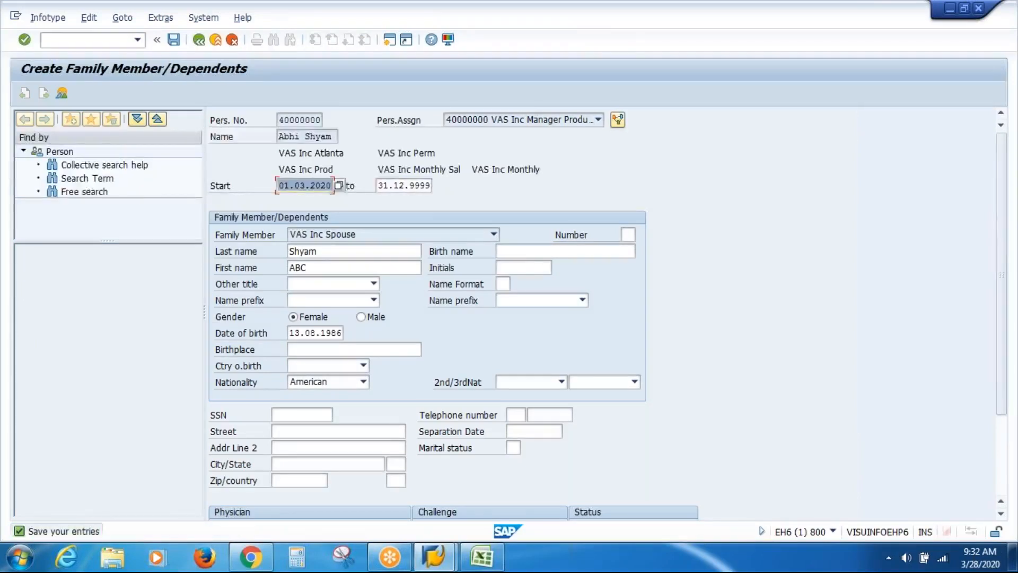
pyautogui.hotkey('ctrl', 's')
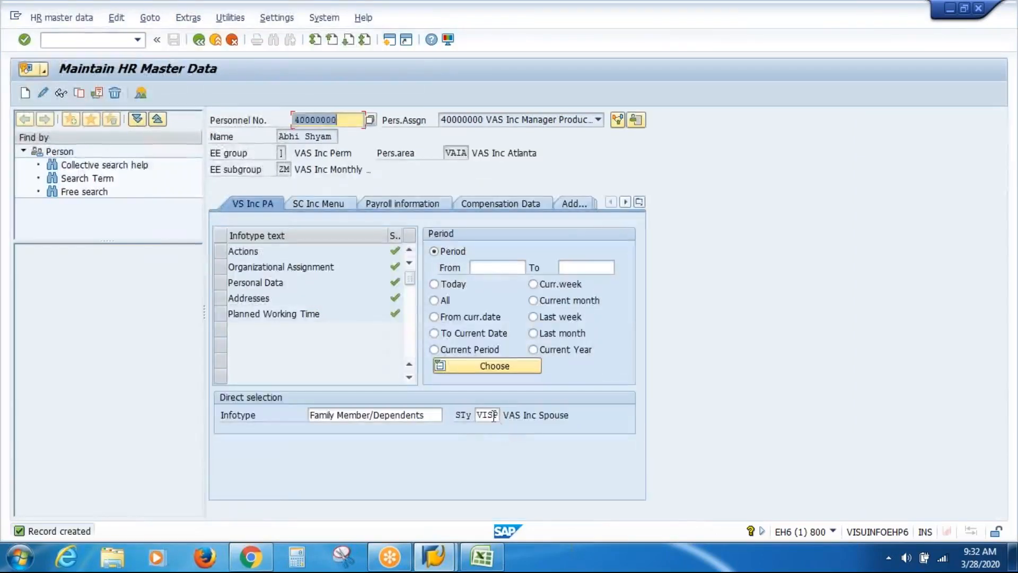
pyautogui.click(493, 416)
pyautogui.click(506, 416)
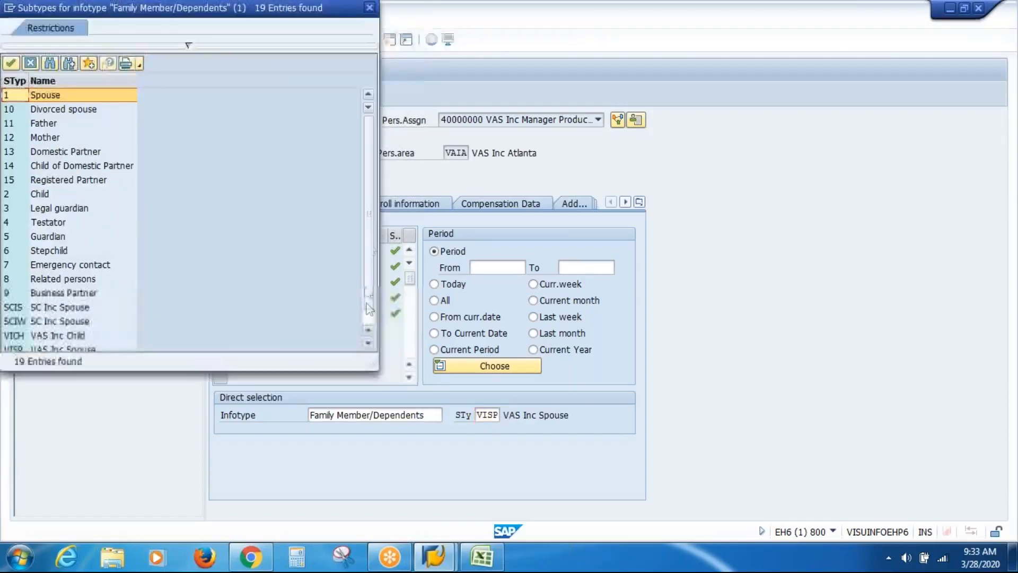
# Create a VAS Inc Child (VICH) dependent record starting 01.03.2020
pyautogui.click(368, 304)
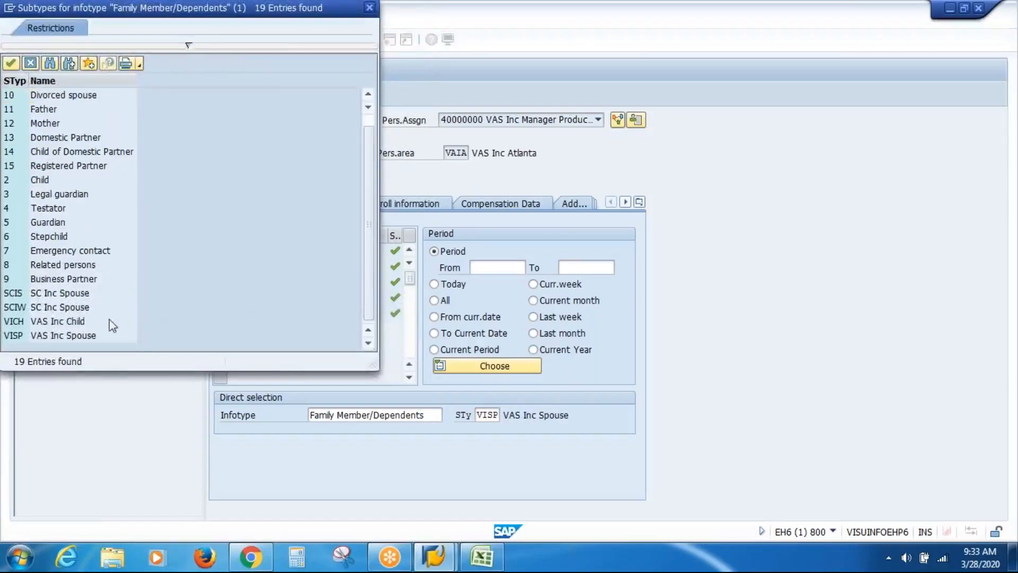
pyautogui.doubleClick(69, 321)
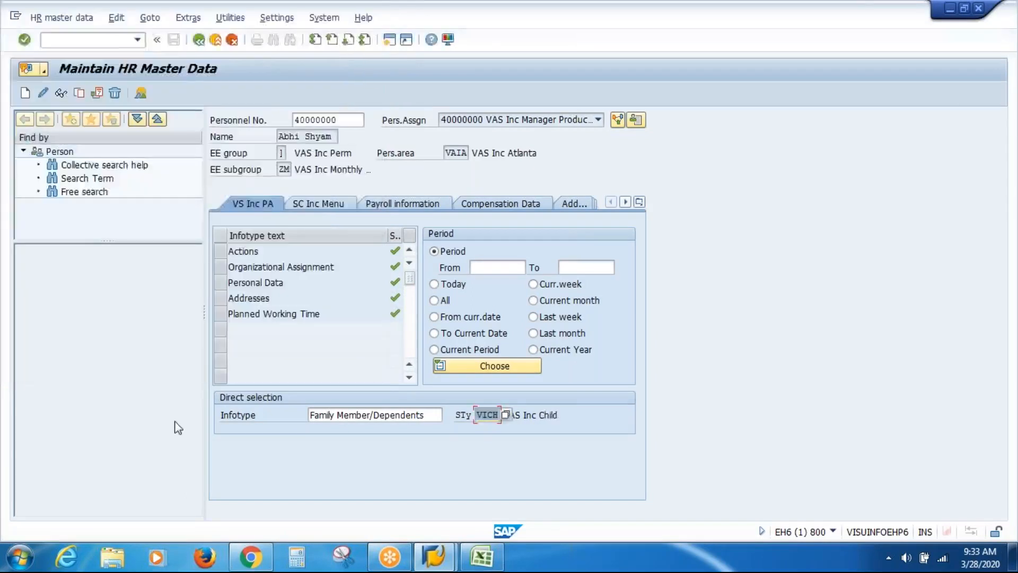
pyautogui.press('Return')
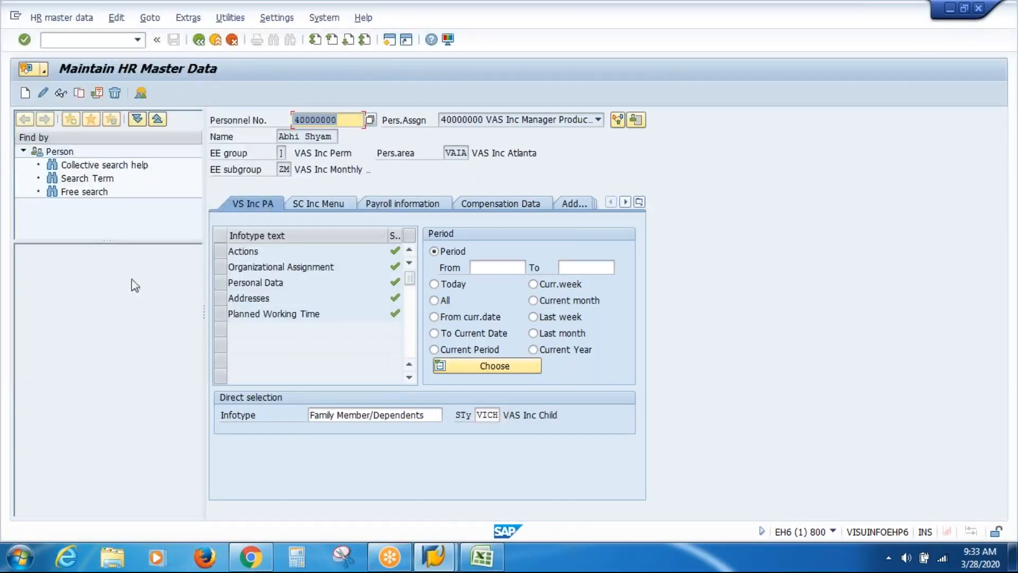
pyautogui.click(27, 98)
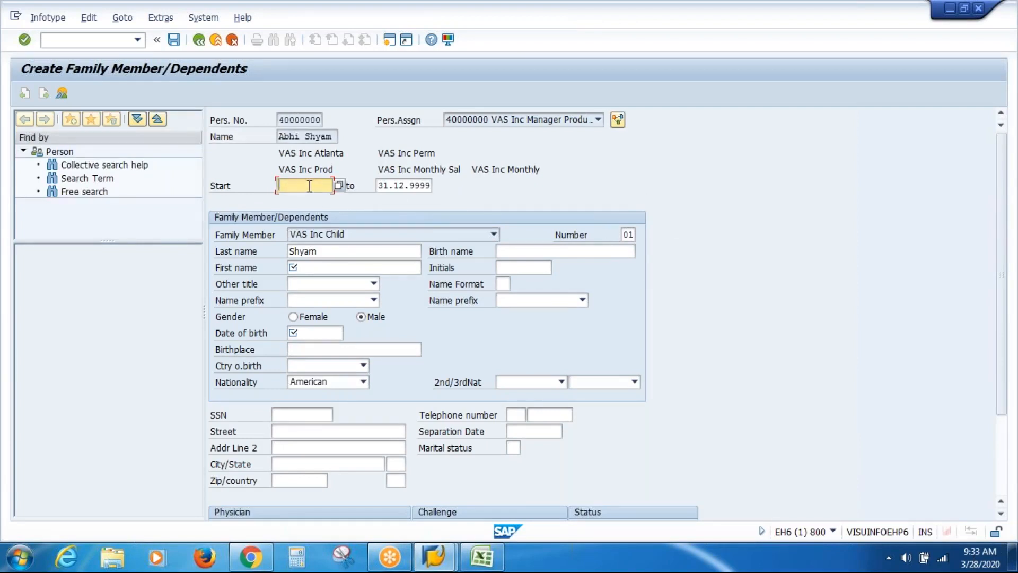
pyautogui.press('Down')
pyautogui.press('Down')
pyautogui.press('Return')
# Give the child first name XYZ and birth date 13.08.2015, then save the record
pyautogui.click(308, 267)
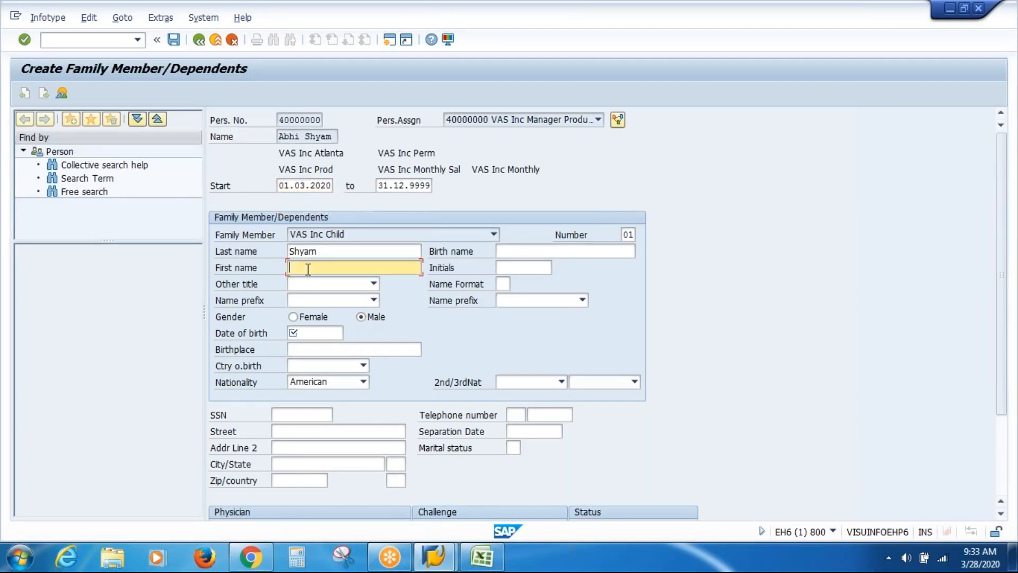
pyautogui.write('AB')
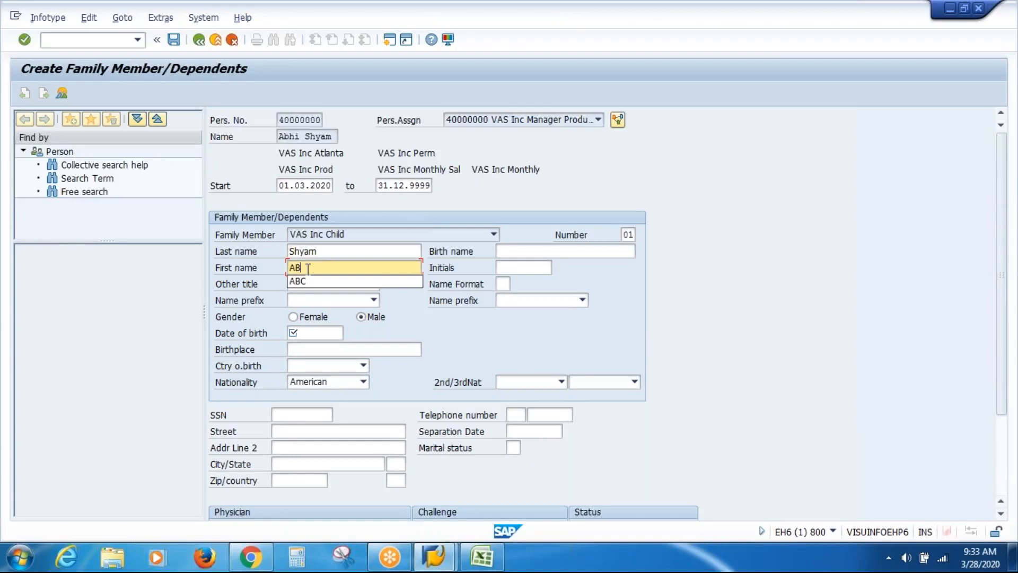
pyautogui.press('BackSpace')
pyautogui.press('BackSpace')
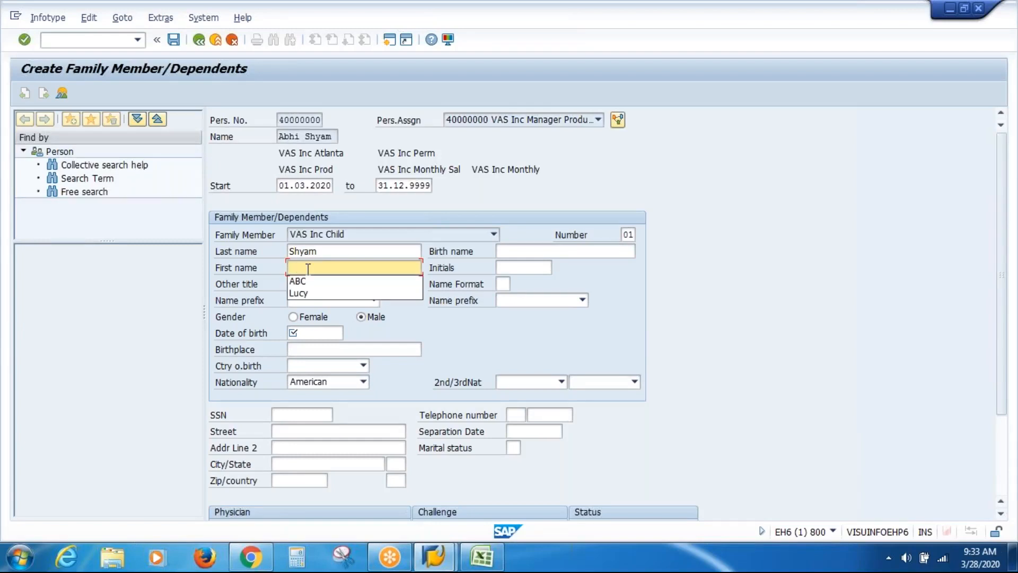
pyautogui.write('XYZ')
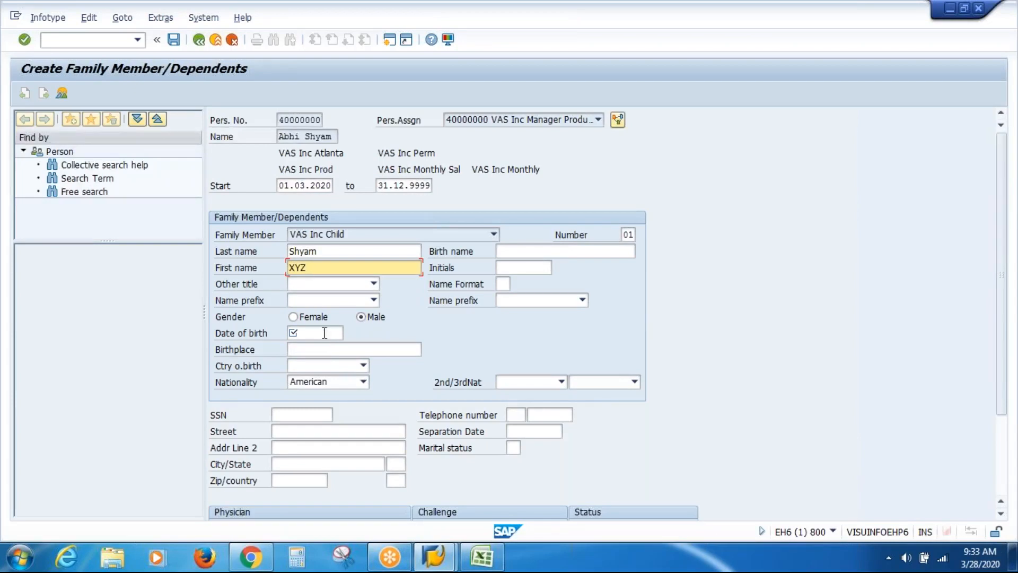
pyautogui.click(324, 332)
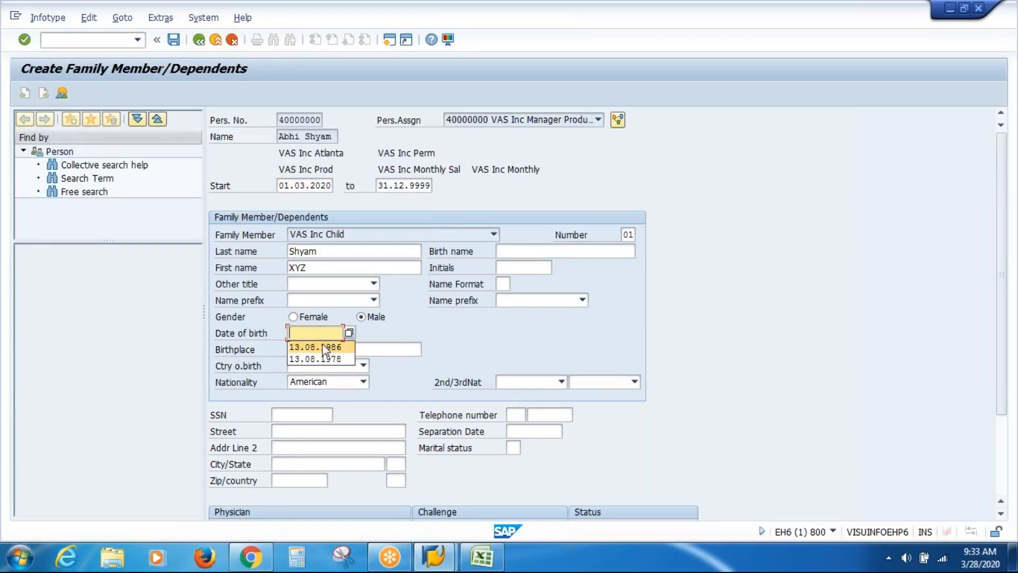
pyautogui.click(318, 346)
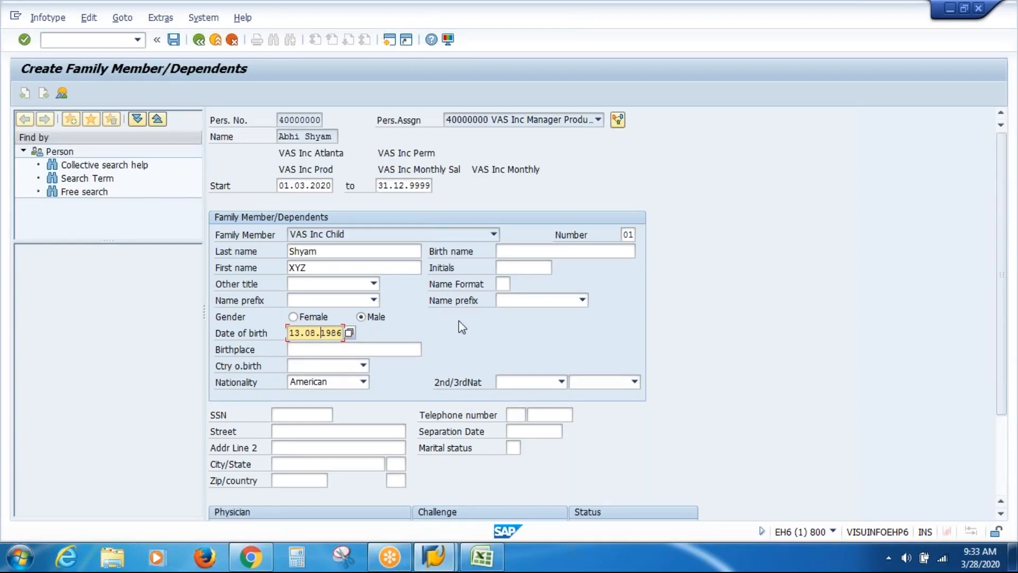
pyautogui.press('BackSpace')
pyautogui.press('BackSpace')
pyautogui.press('BackSpace')
pyautogui.press('BackSpace')
pyautogui.write('2015')
pyautogui.press('Return')
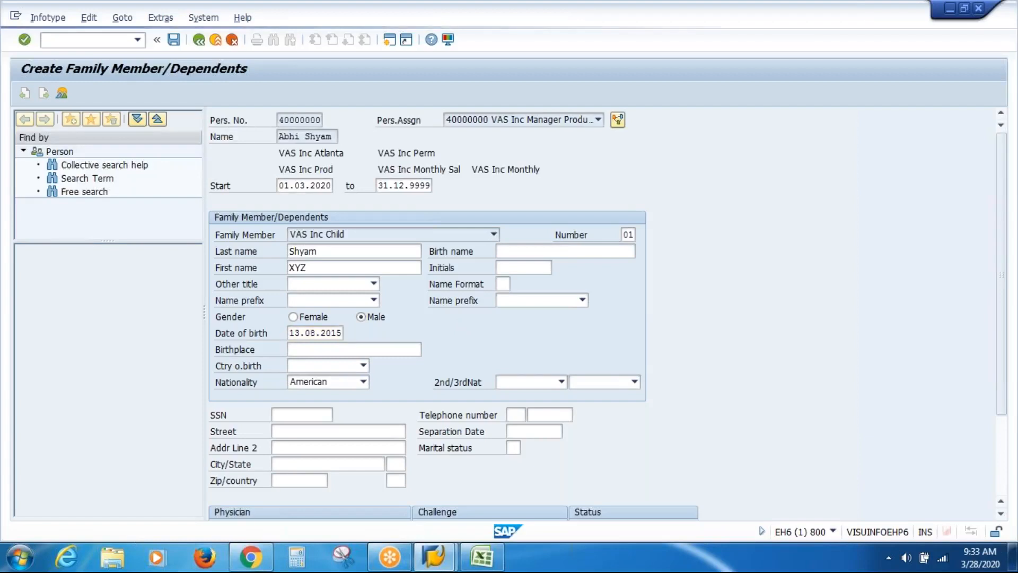
pyautogui.press('Return')
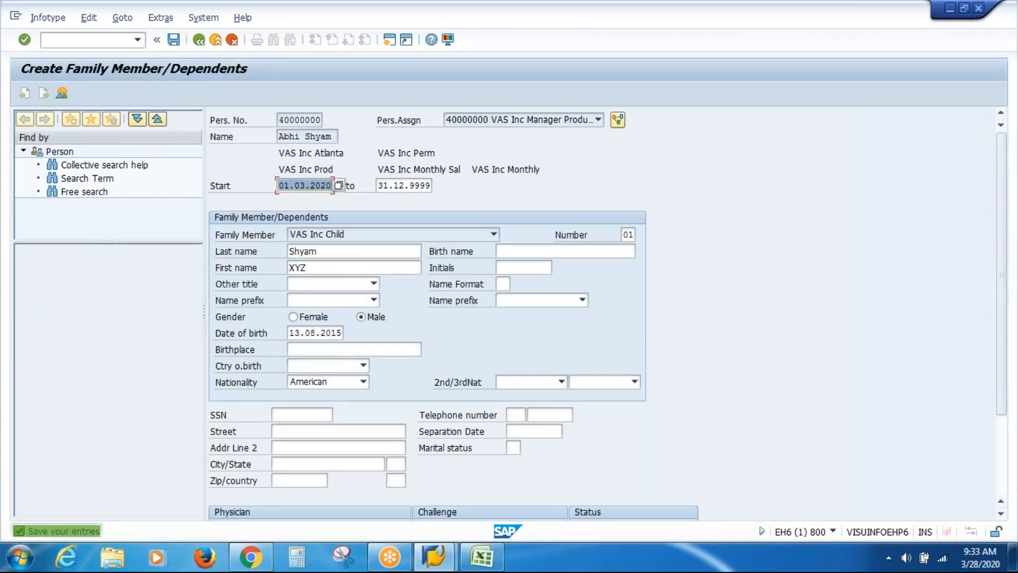
pyautogui.hotkey('ctrl', 's')
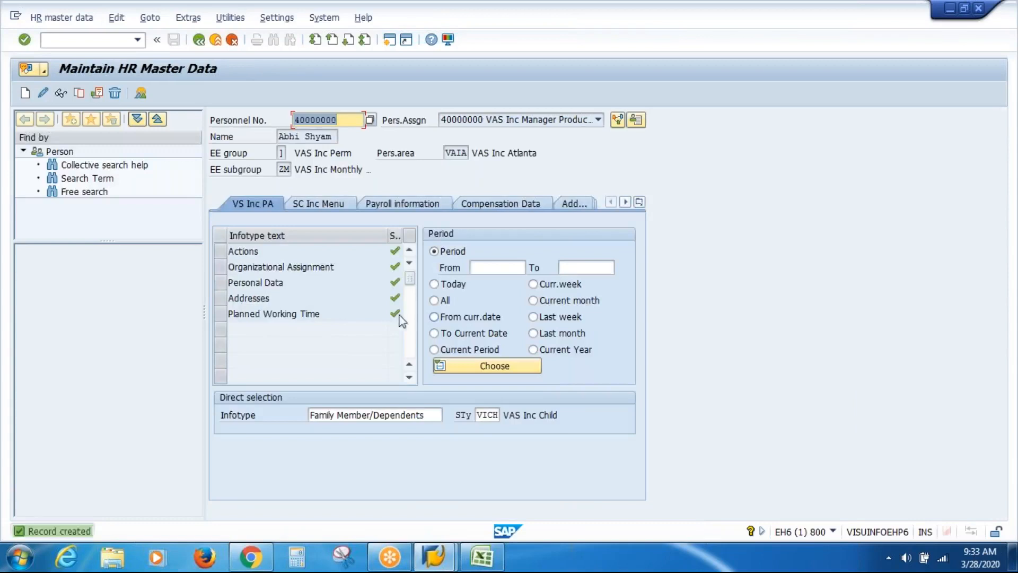
# Create another VAS Inc Child record starting 01.03.2020 with first name PQ
pyautogui.click(24, 93)
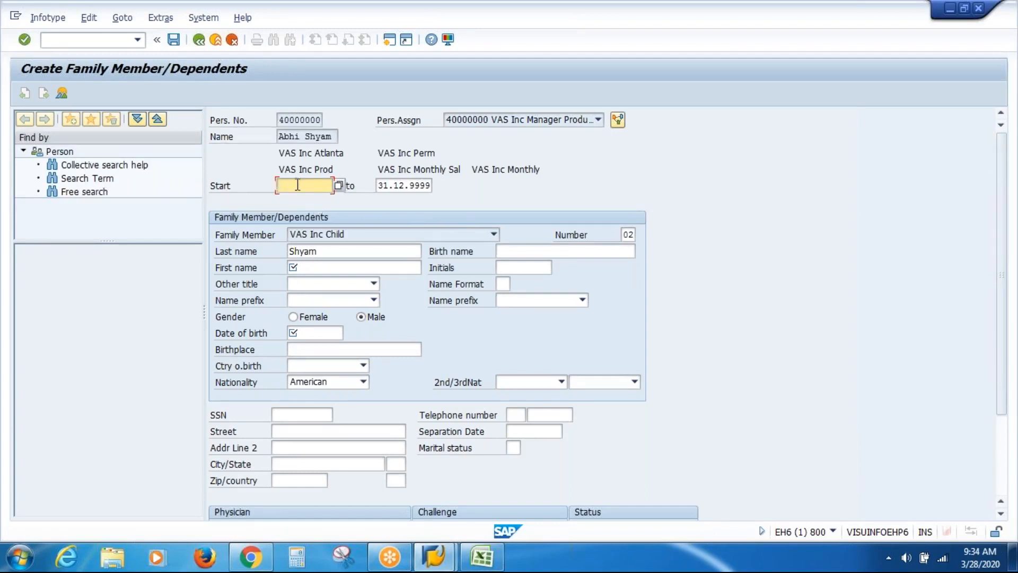
pyautogui.press('Down')
pyautogui.press('Down')
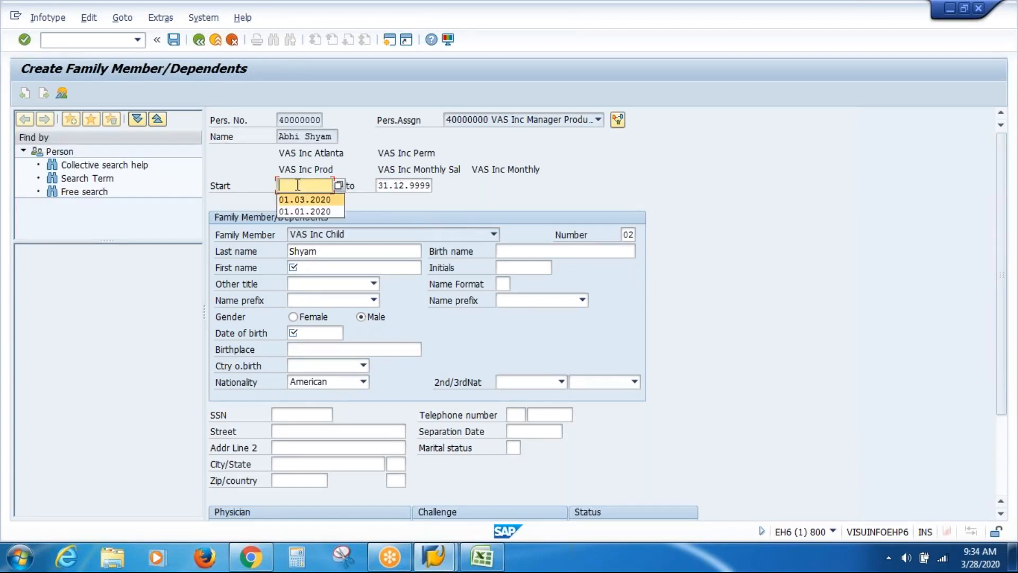
pyautogui.press('Return')
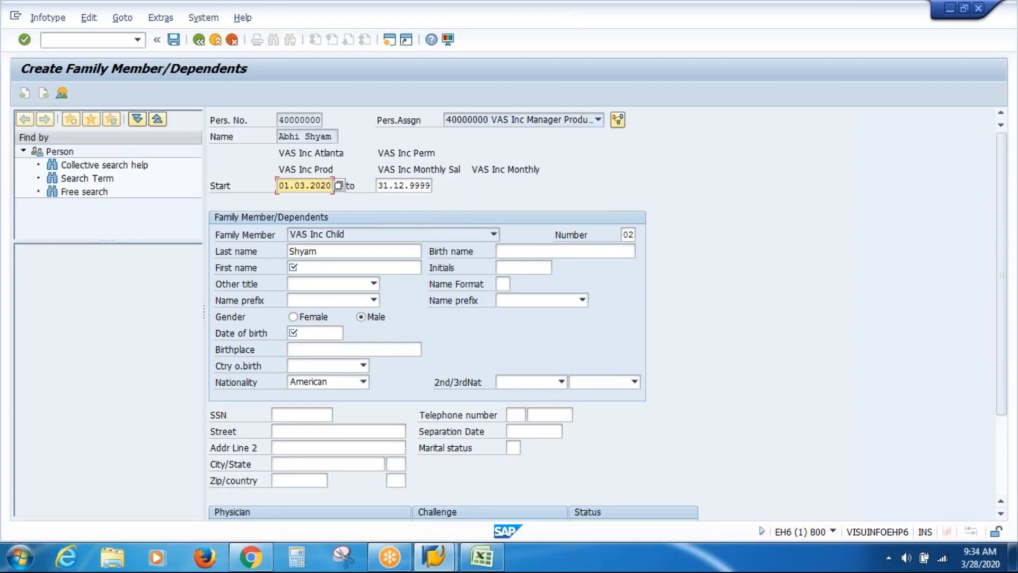
pyautogui.click(314, 267)
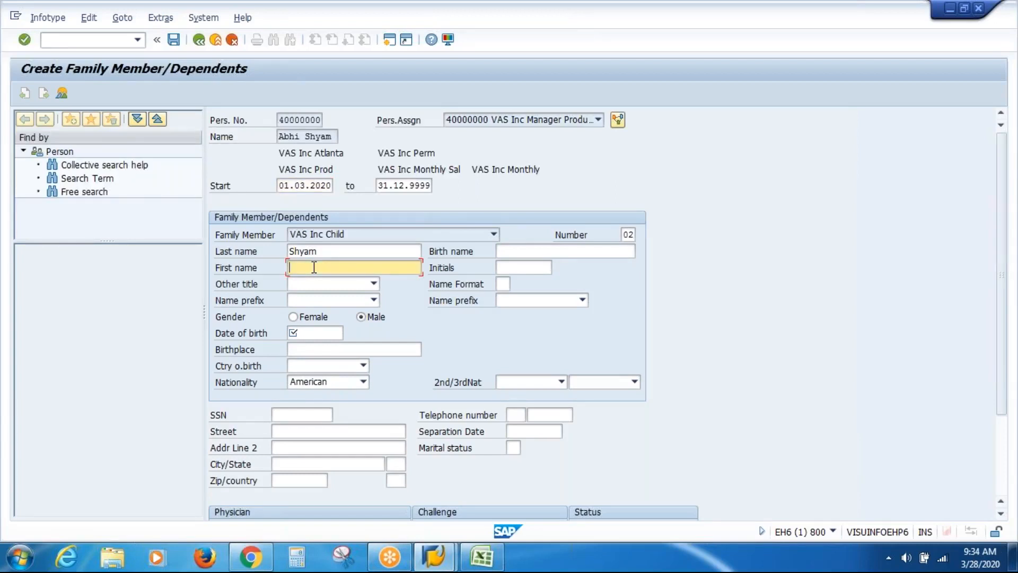
pyautogui.write('PQ')
# Set the birth date to 13.08.2017, accept the retroactive accounting warning, and save
pyautogui.click(325, 333)
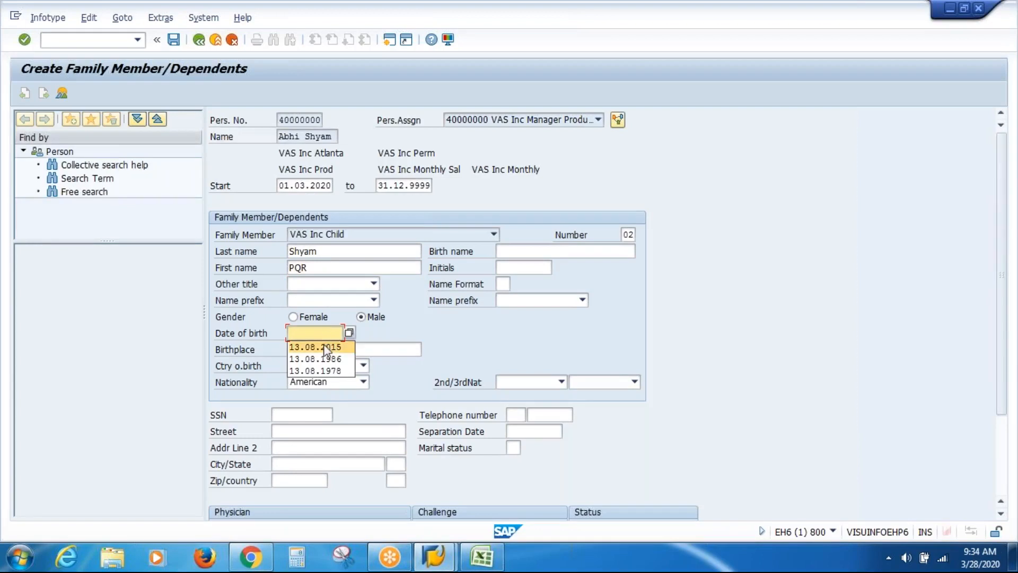
pyautogui.click(328, 347)
pyautogui.press('BackSpace')
pyautogui.write('7')
pyautogui.press('Return')
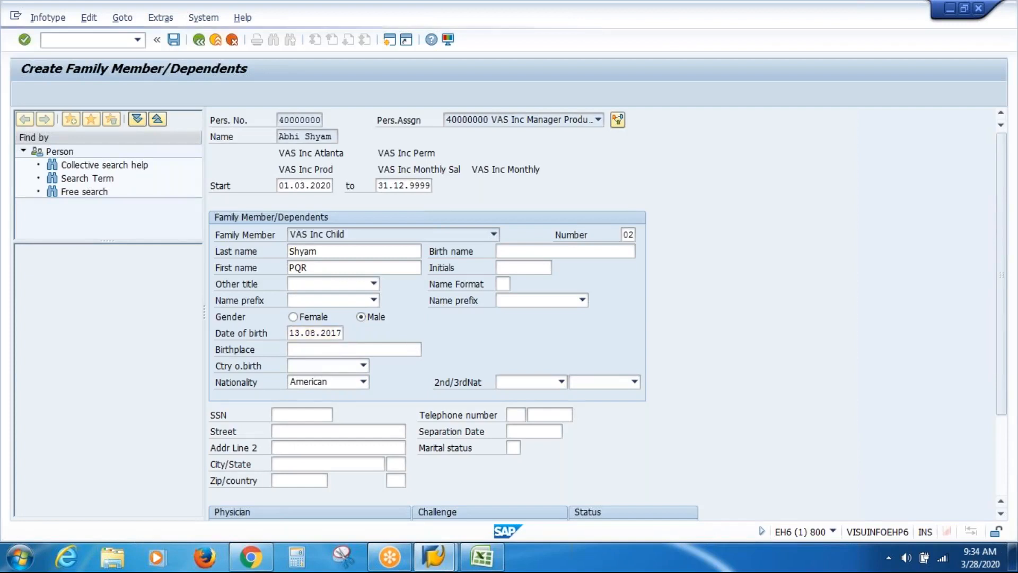
pyautogui.press('Return')
pyautogui.press('Return')
pyautogui.hotkey('ctrl', 's')
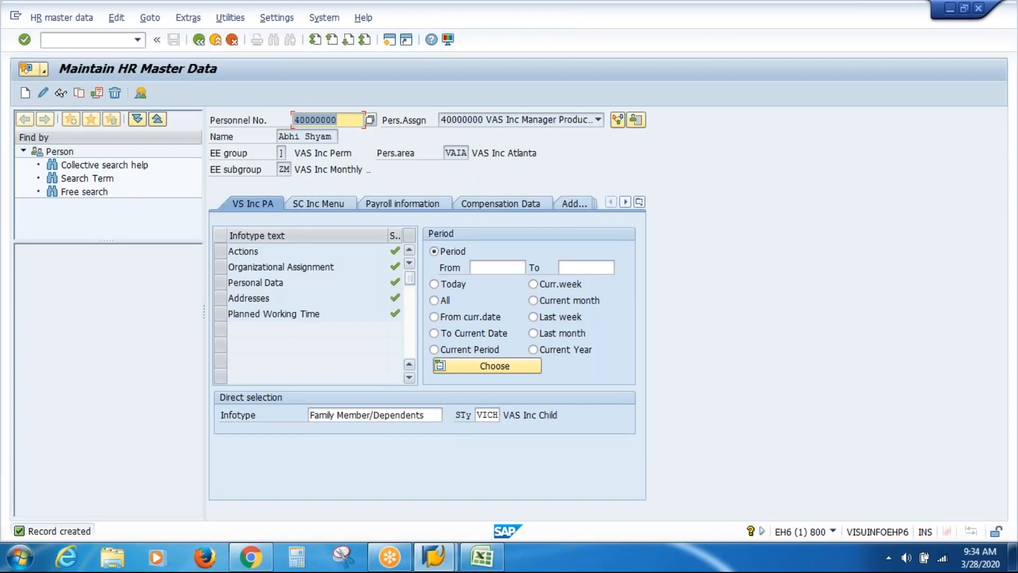
# Return to SAP Easy Access and rerun transaction PA30
pyautogui.click(199, 40)
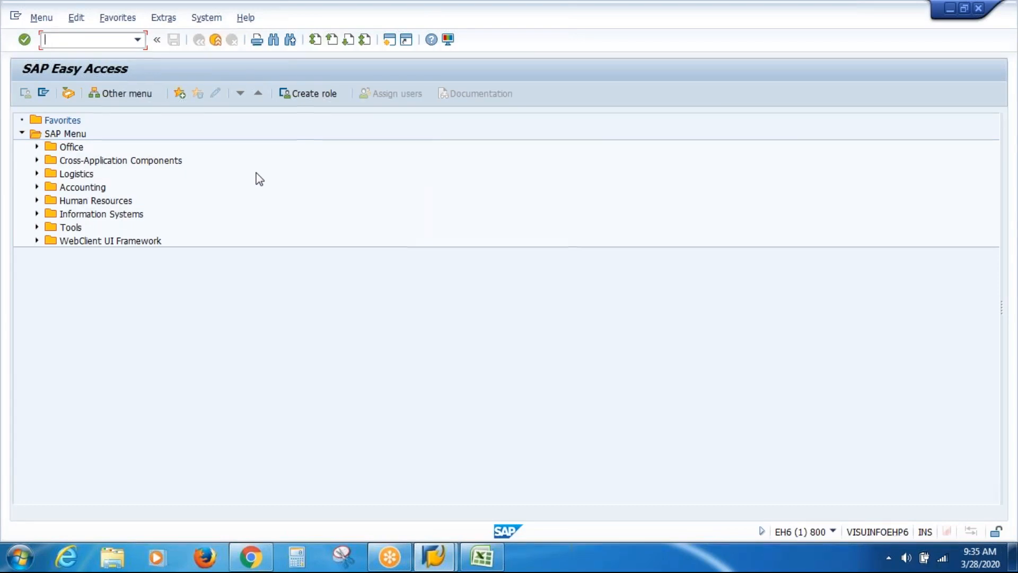
pyautogui.write('PA30')
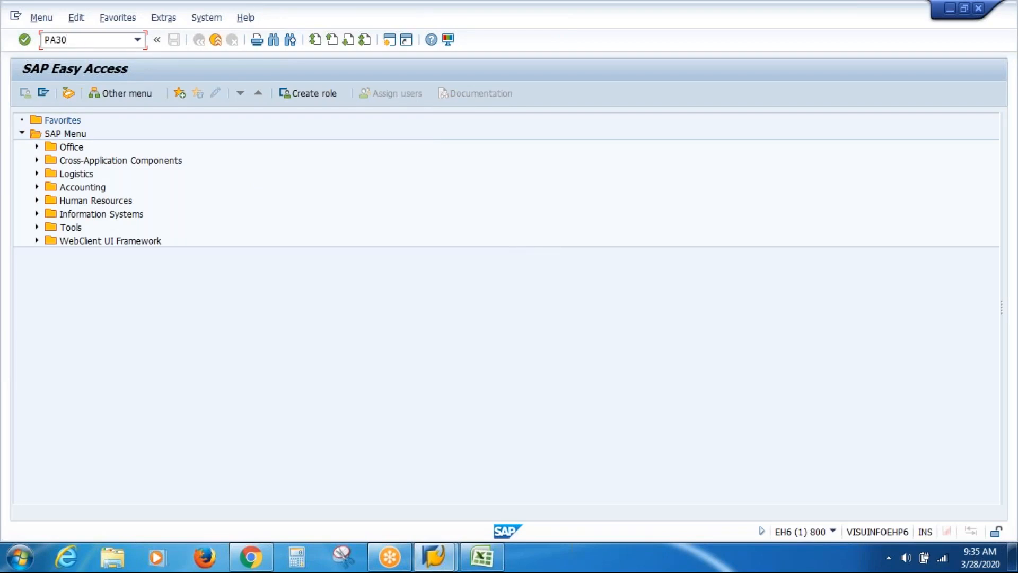
pyautogui.press('Return')
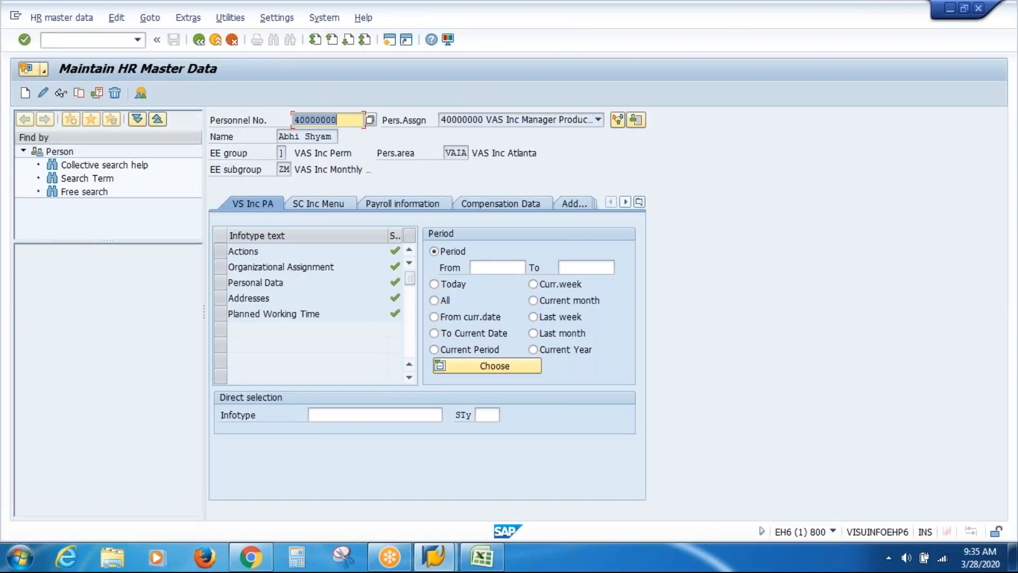
# Enter infotype 105 (Communication) and browse its subtype list without choosing one
pyautogui.click(343, 413)
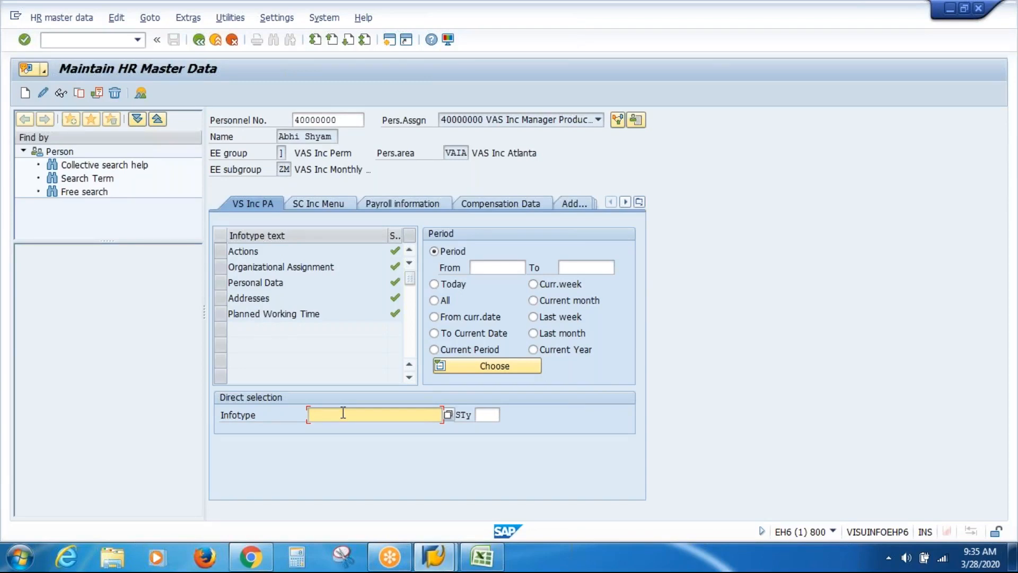
pyautogui.write('10')
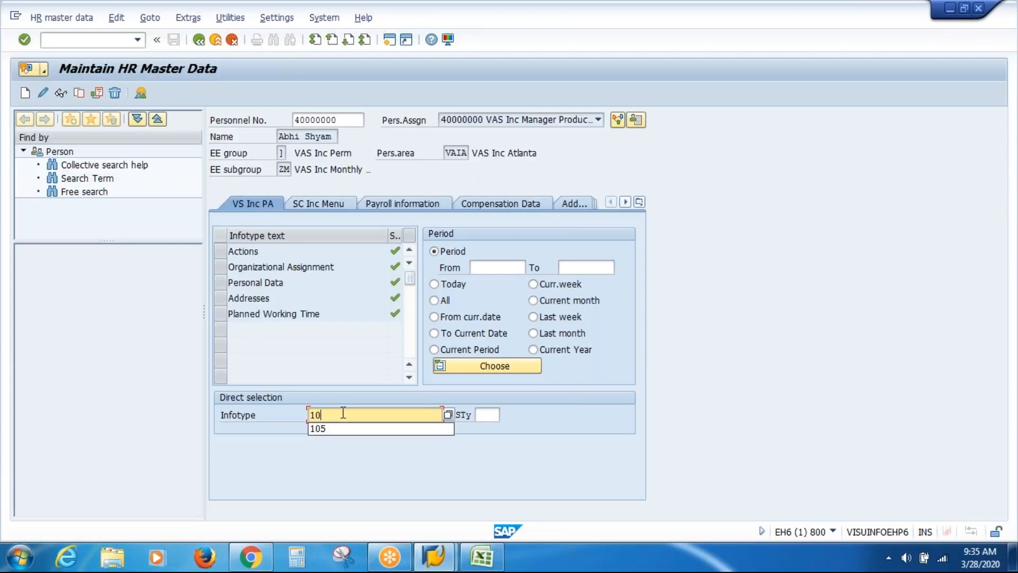
pyautogui.write('5')
pyautogui.press('Return')
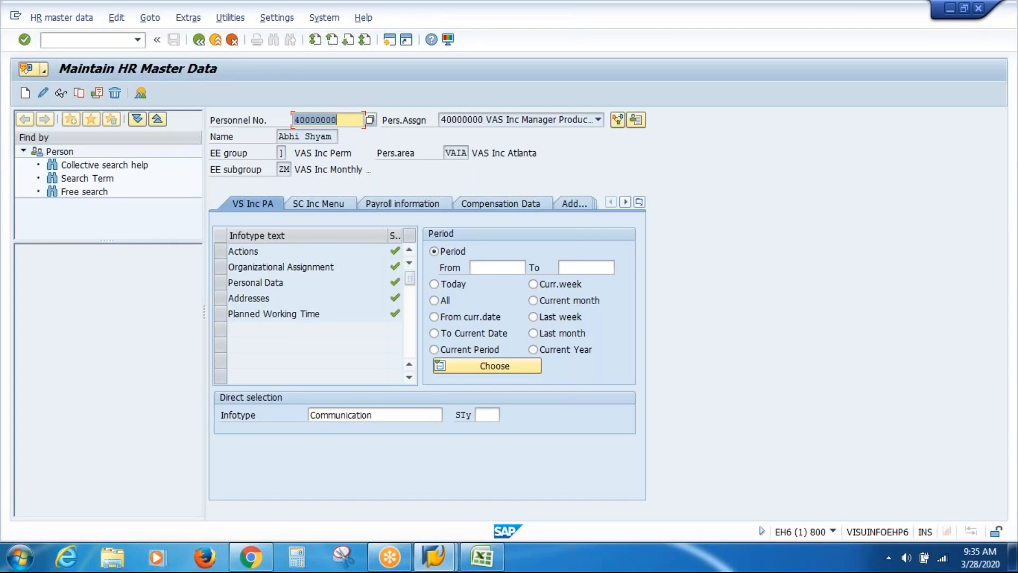
pyautogui.click(488, 415)
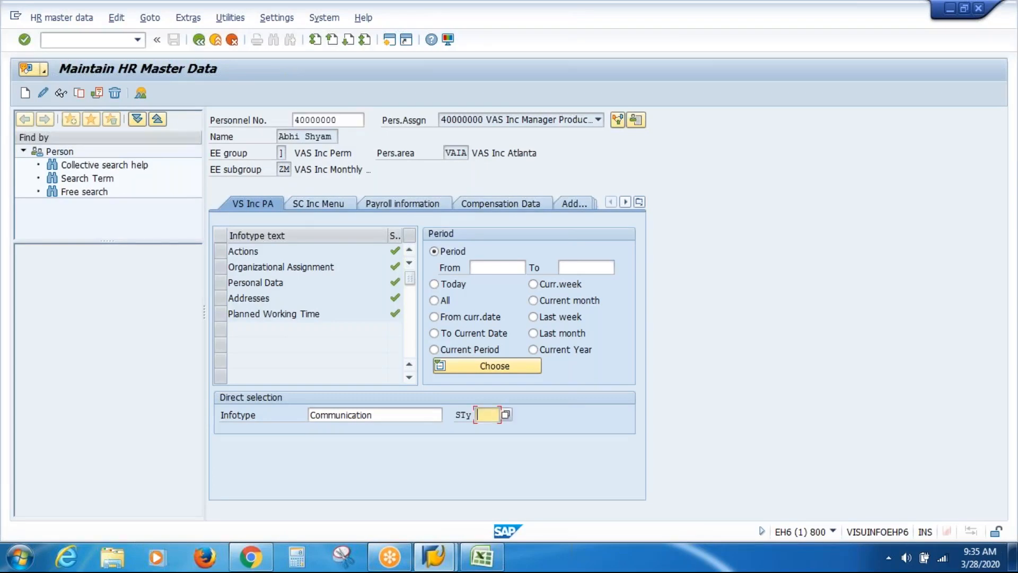
pyautogui.click(505, 416)
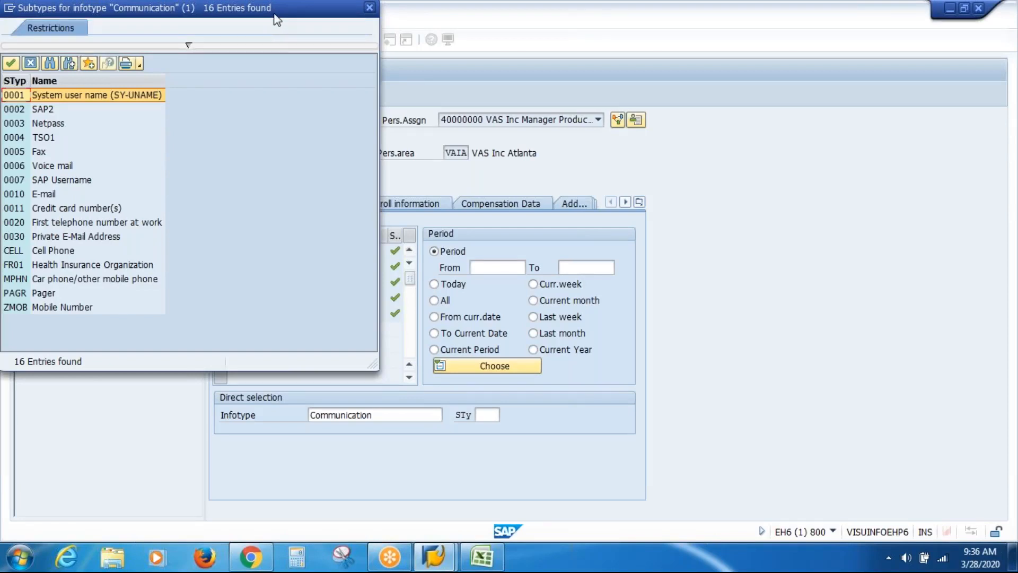
pyautogui.moveTo(276, 22); pyautogui.dragTo(437, 133)
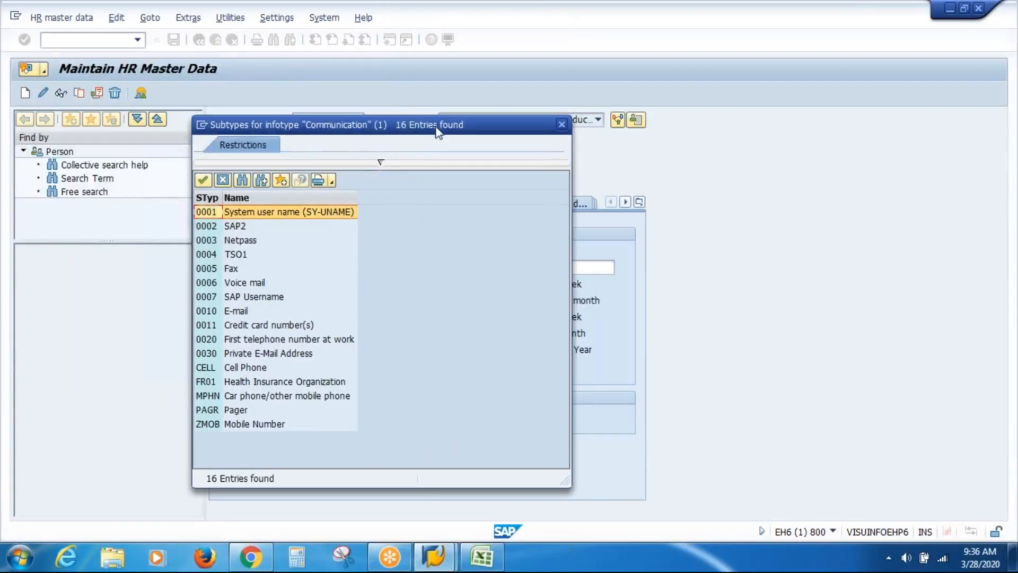
pyautogui.click(562, 124)
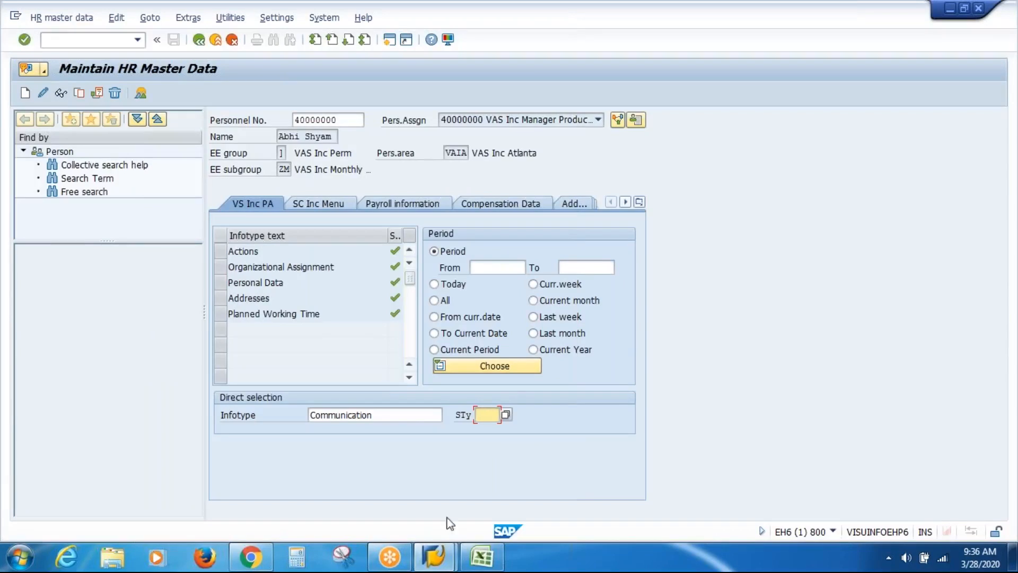
# Open a second SAP session from the HR master data window and run SPRO
pyautogui.click(436, 559)
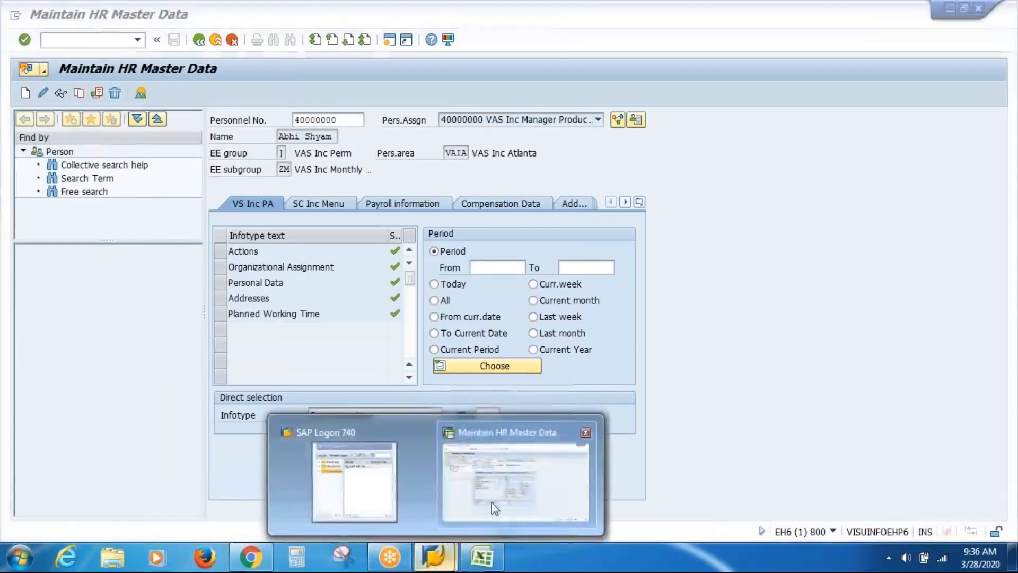
pyautogui.click(491, 501)
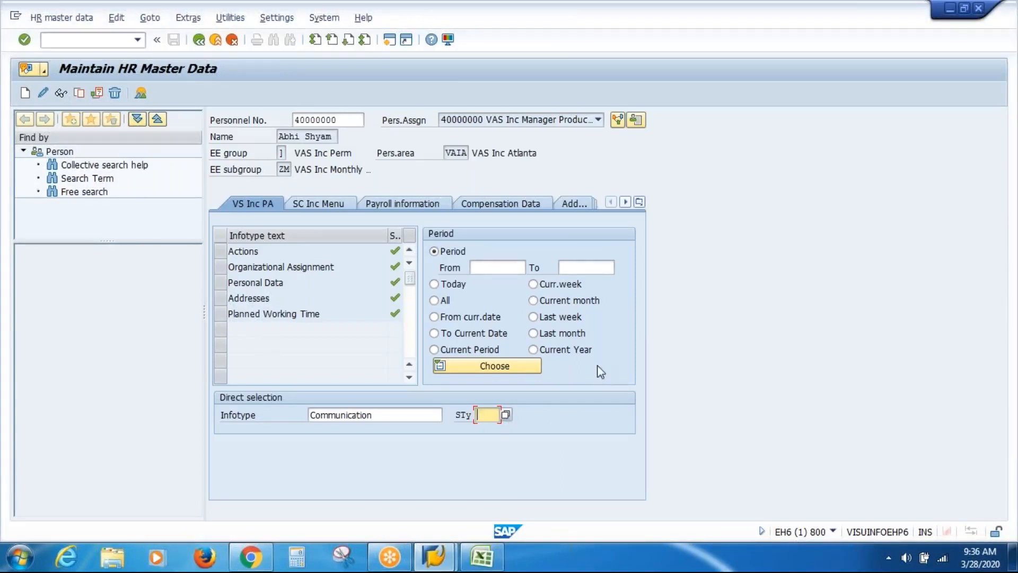
pyautogui.click(389, 44)
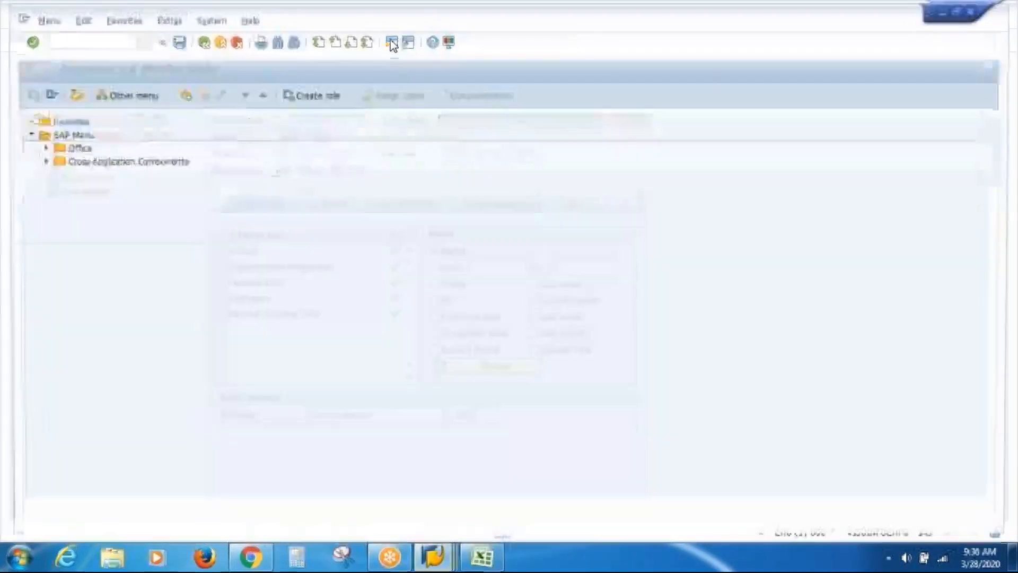
pyautogui.write('SPRO')
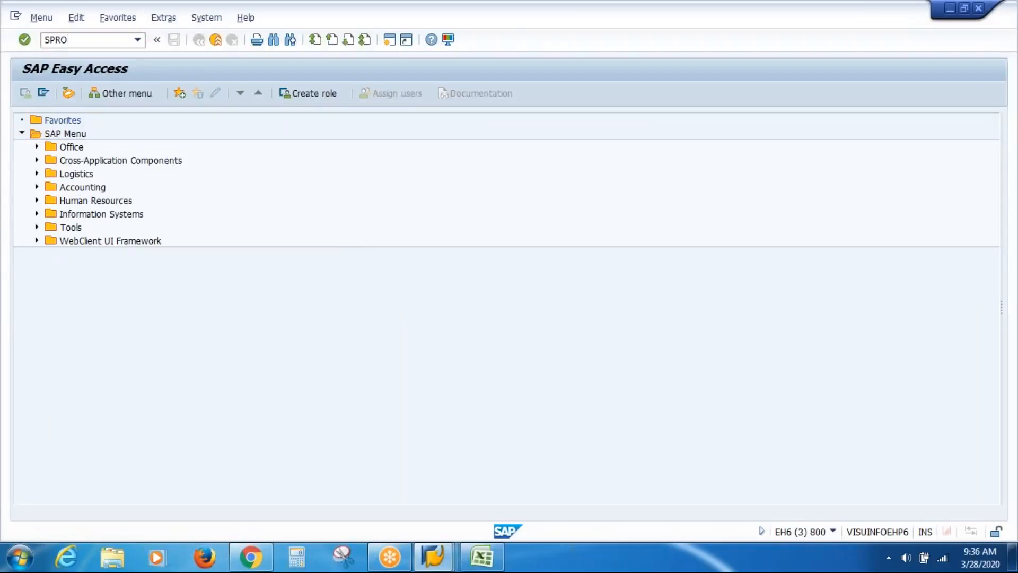
pyautogui.press('Return')
# In the SAP Reference IMG, expand Personnel Management > Personnel Administration > Communication
pyautogui.click(90, 96)
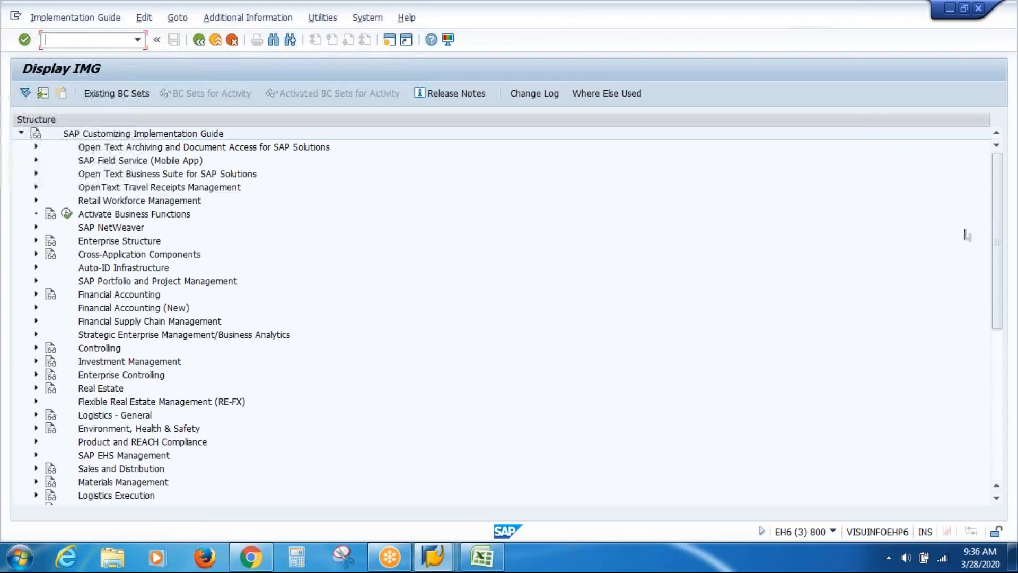
pyautogui.moveTo(993, 236); pyautogui.dragTo(993, 381)
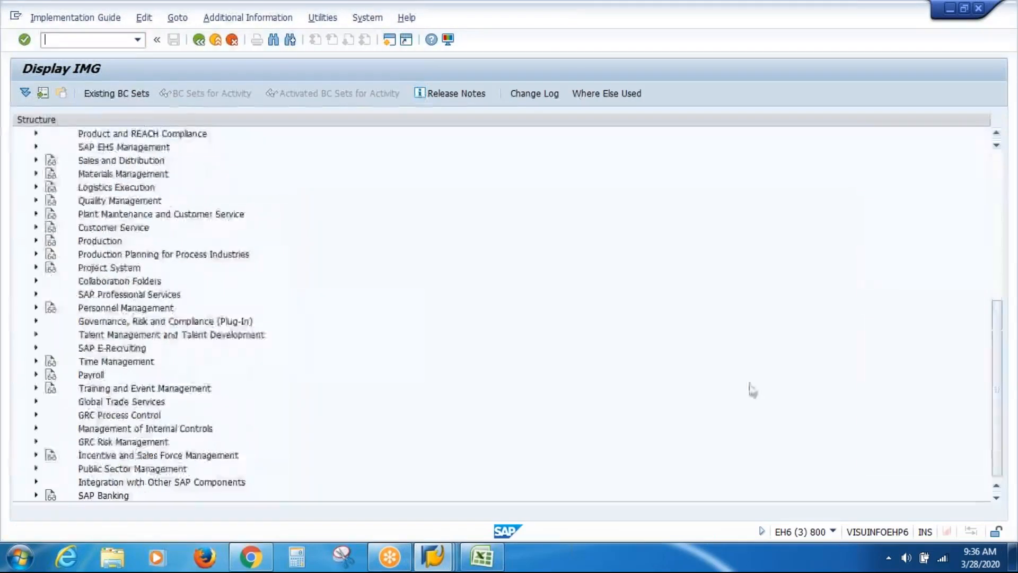
pyautogui.click(37, 308)
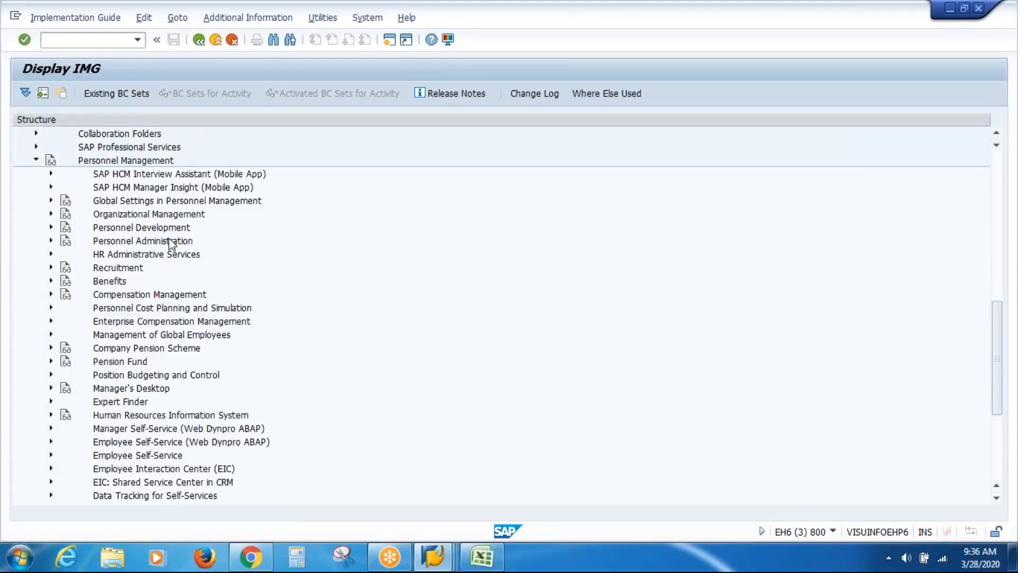
pyautogui.click(51, 241)
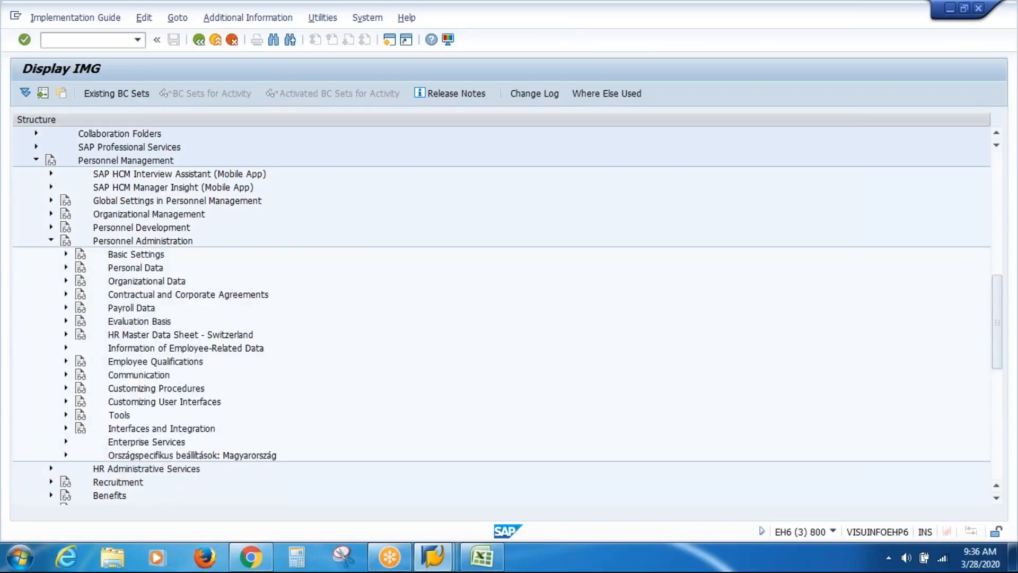
pyautogui.click(129, 378)
pyautogui.click(66, 374)
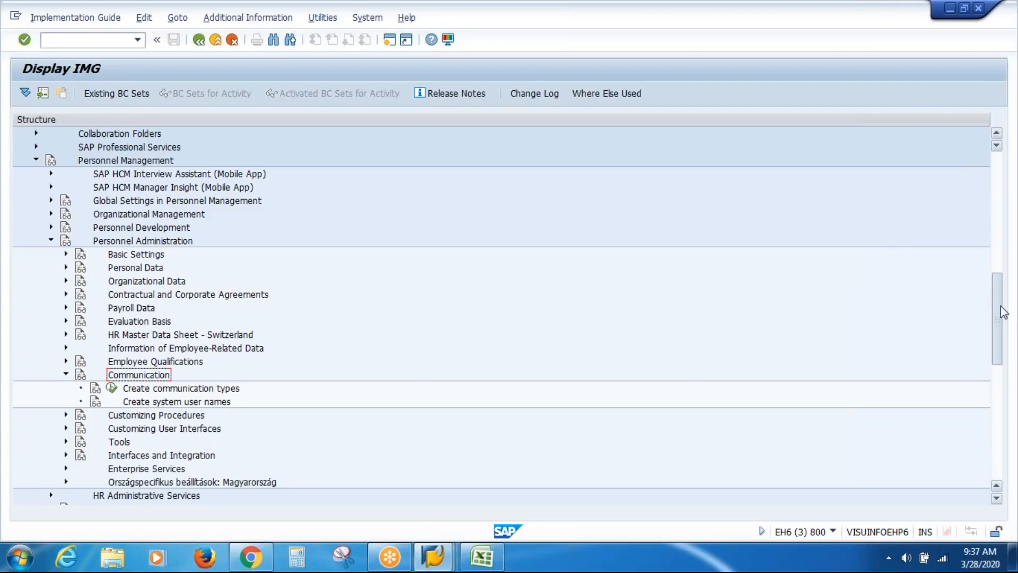
pyautogui.scroll(-2, 995, 283)
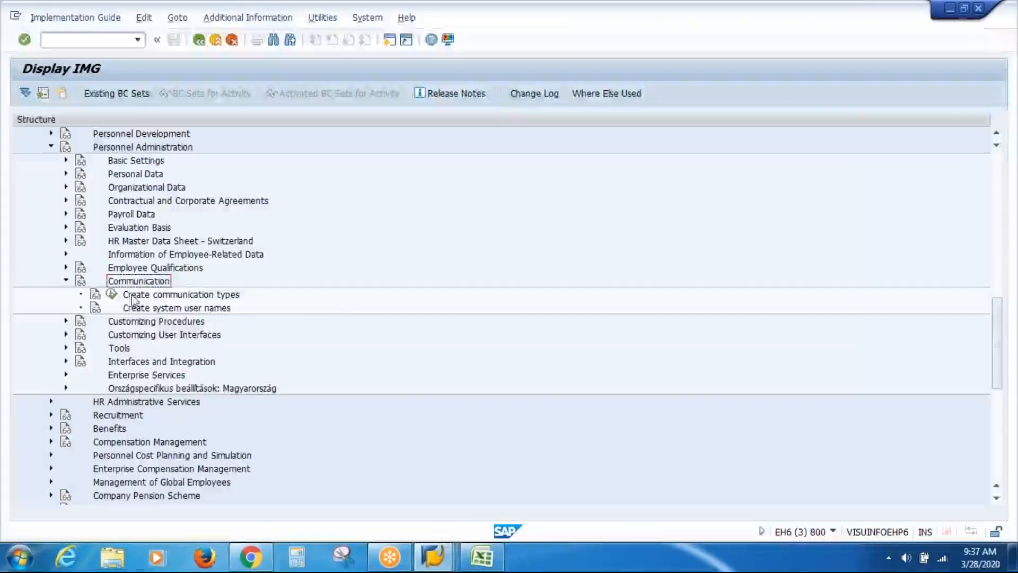
# Add communication subtype VICP 'VAS Inc Cell Phone' with time constraint 2 and save it
pyautogui.click(111, 294)
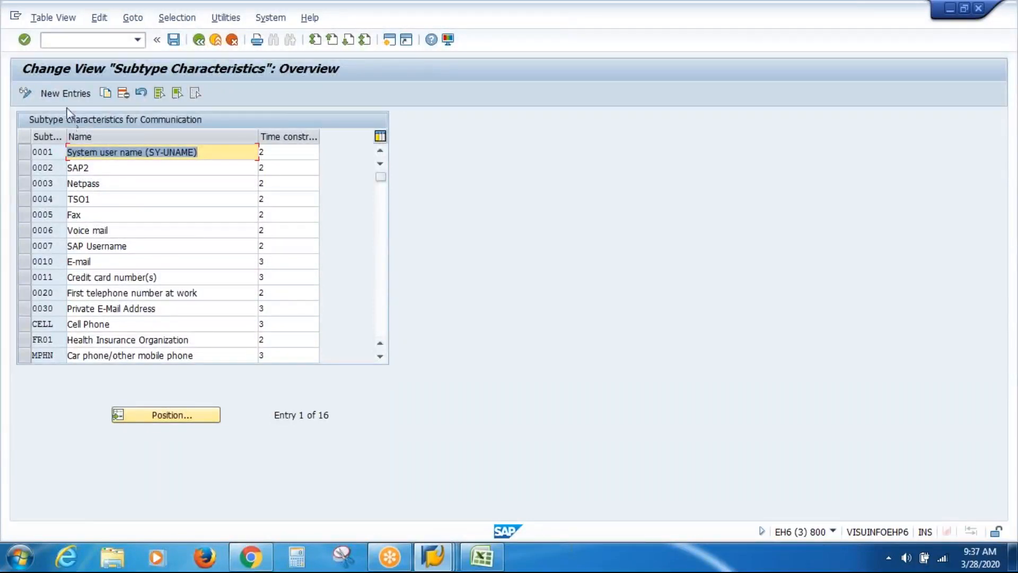
pyautogui.click(66, 93)
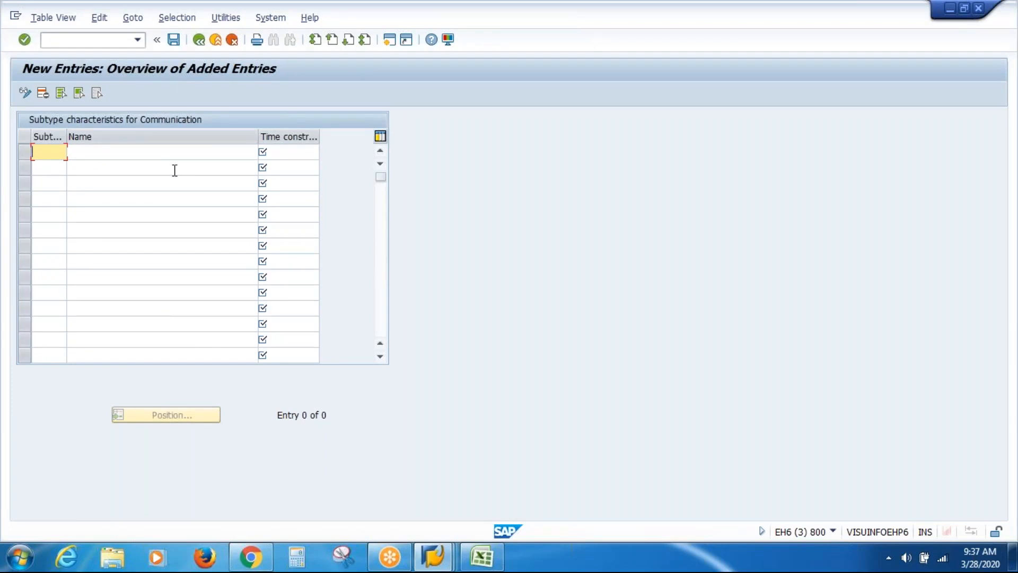
pyautogui.write('VI')
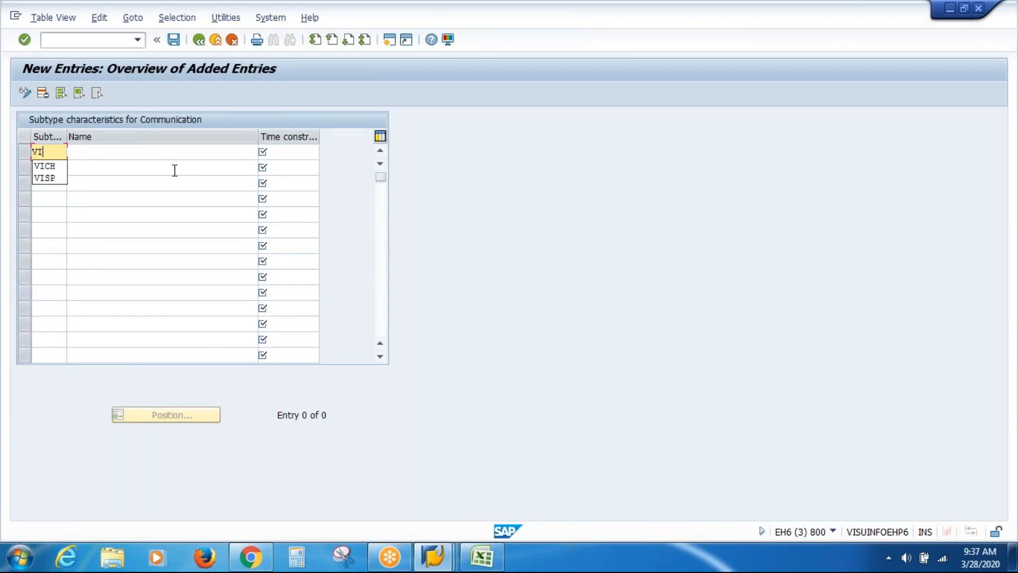
pyautogui.write('CP')
pyautogui.press('Tab')
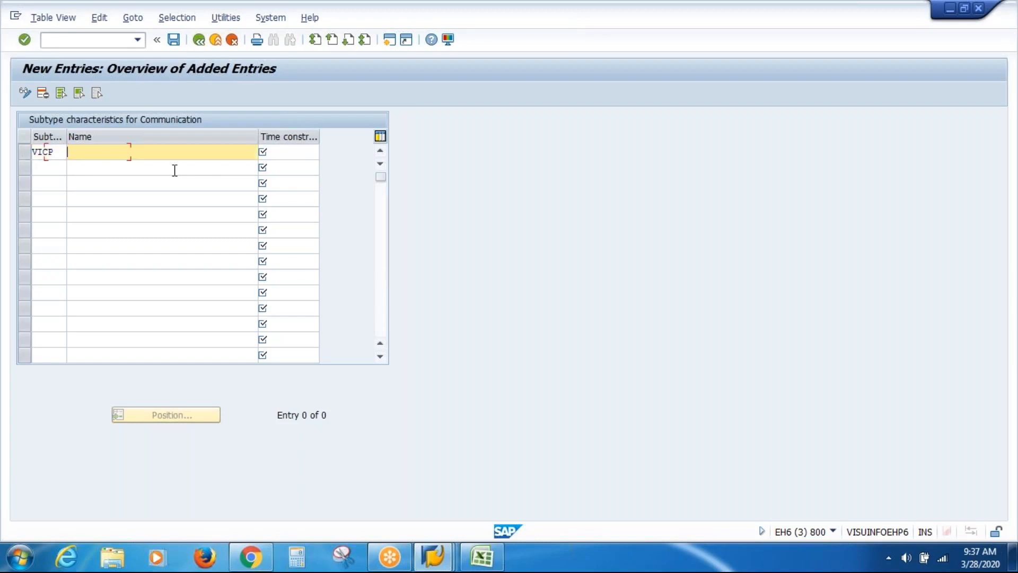
pyautogui.write('VAS ')
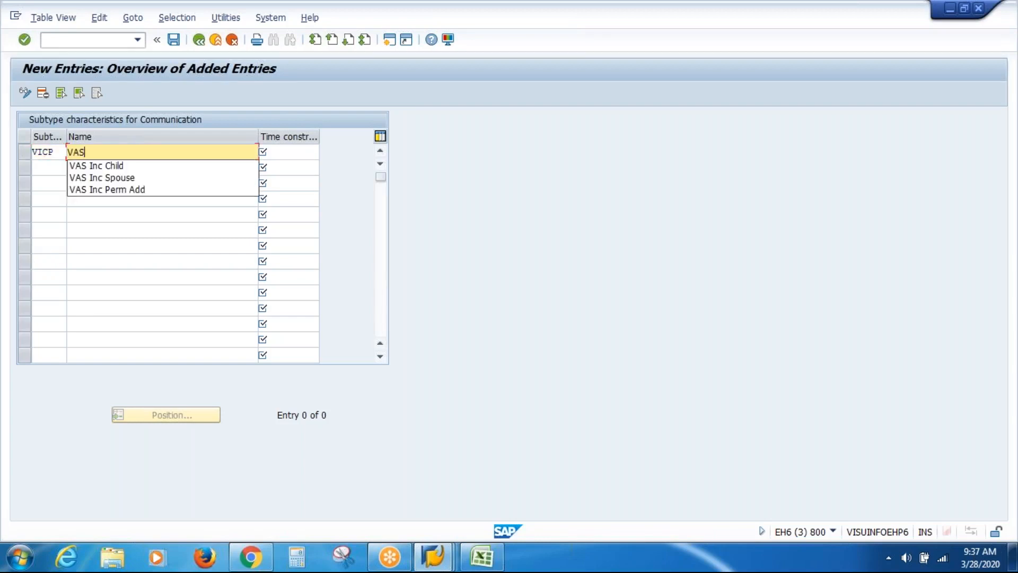
pyautogui.write('Inc Cell ')
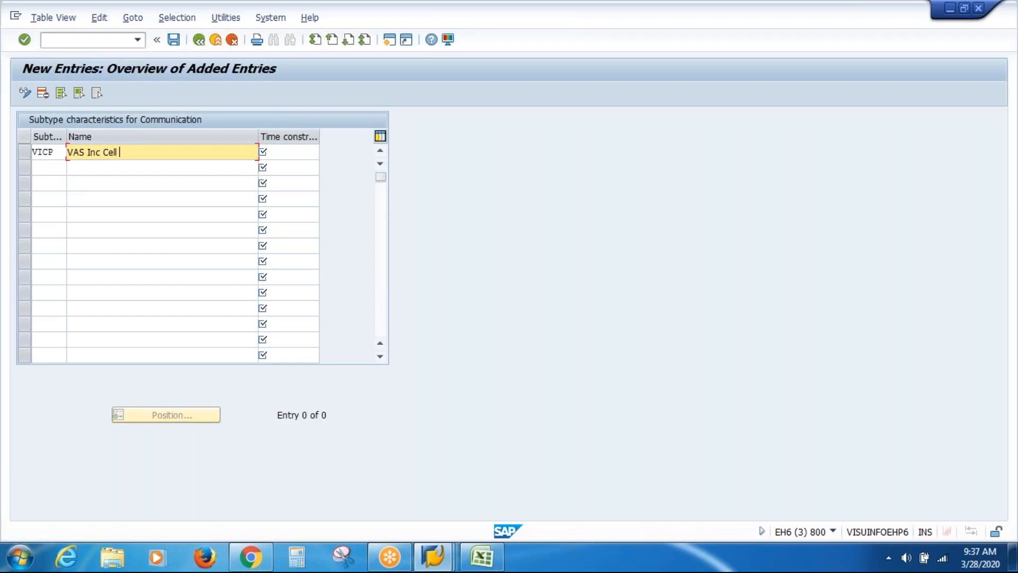
pyautogui.write('Phone')
pyautogui.click(287, 152)
pyautogui.write('2')
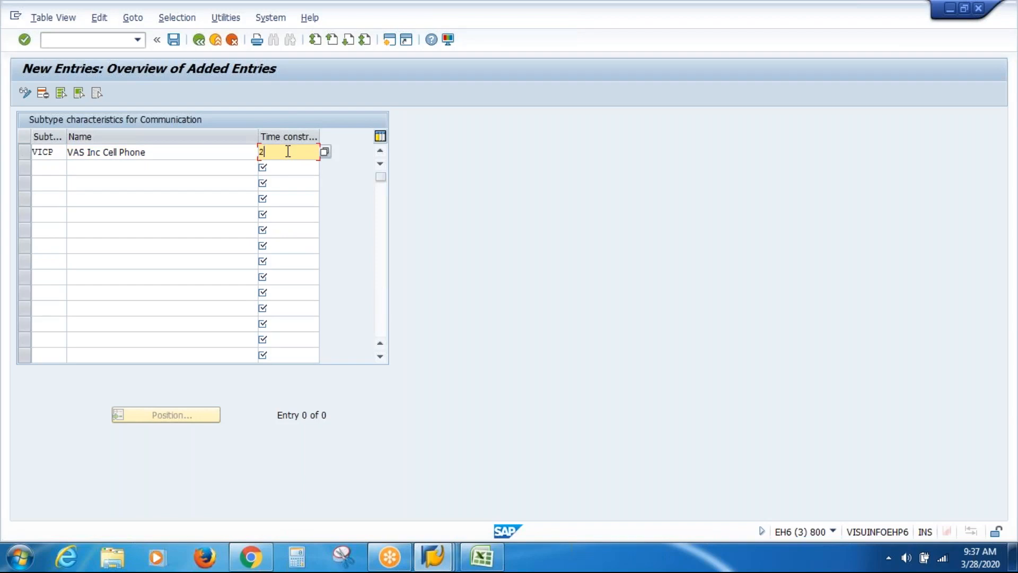
pyautogui.press('Return')
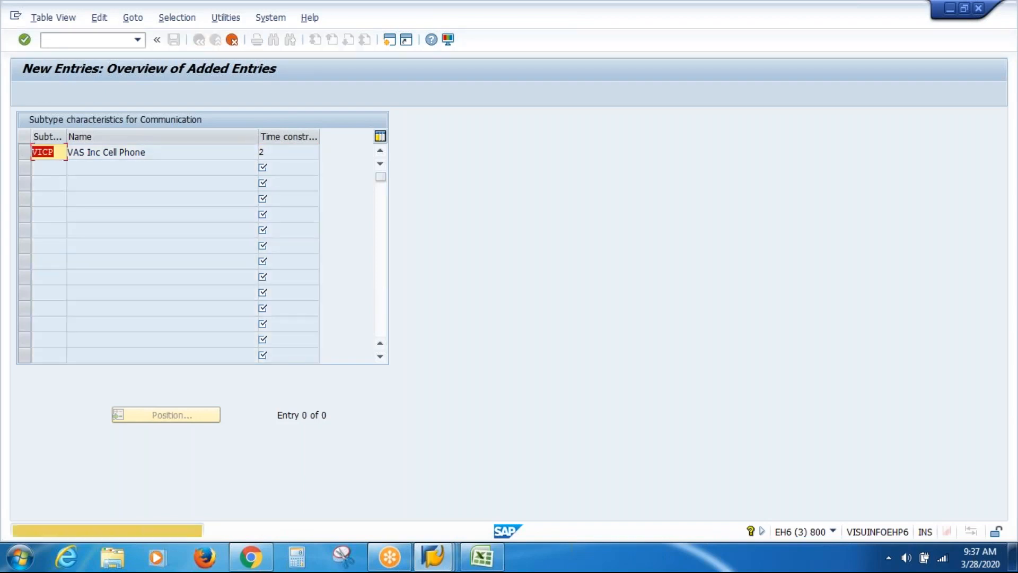
pyautogui.press('Return')
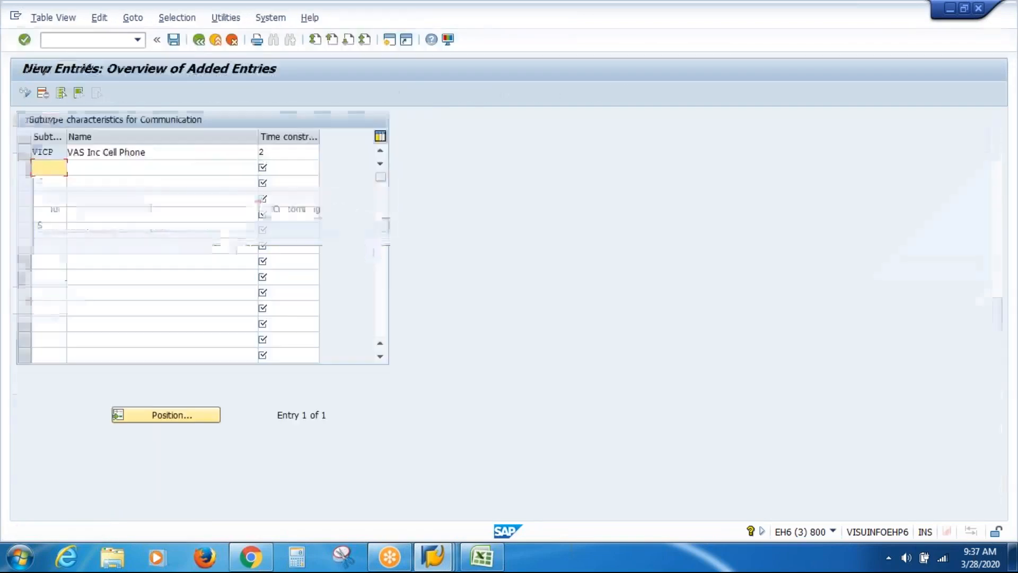
pyautogui.press('F3')
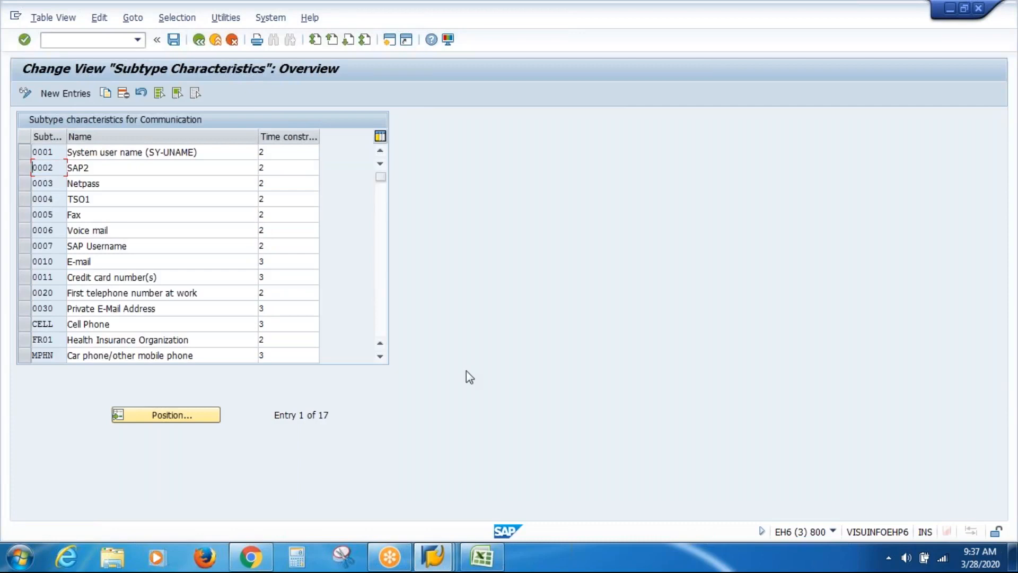
# Back in PA30, select VICP (VAS Inc Cell Phone) as the Communication subtype
pyautogui.moveTo(434, 565)
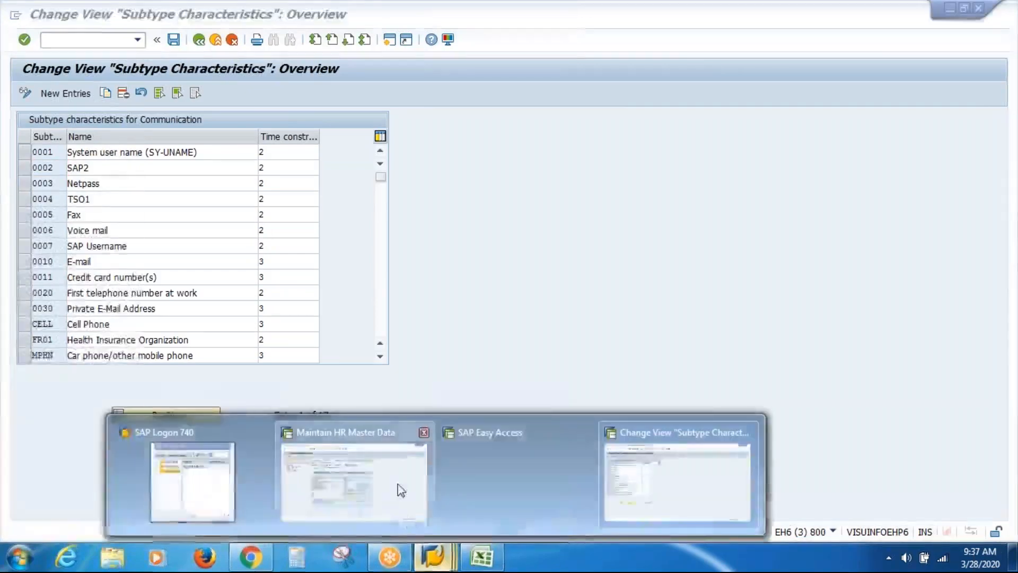
pyautogui.click(399, 488)
pyautogui.click(505, 414)
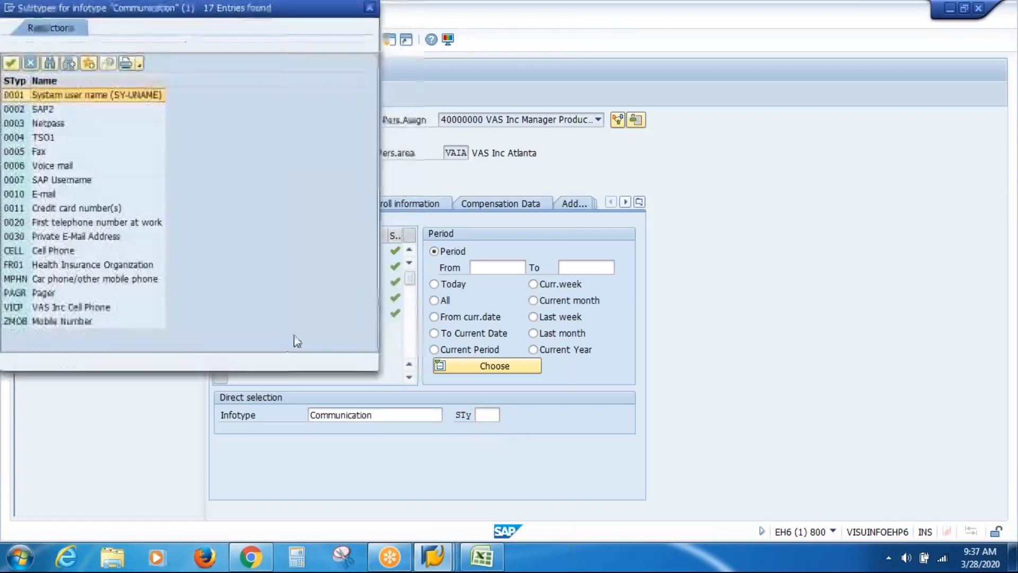
pyautogui.click(79, 307)
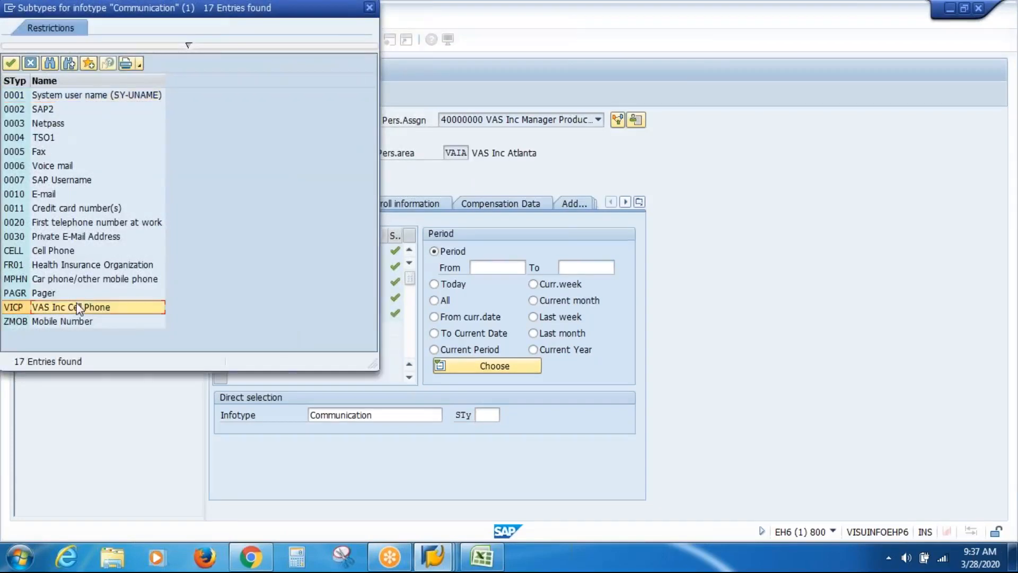
pyautogui.moveTo(240, 8); pyautogui.dragTo(274, 125)
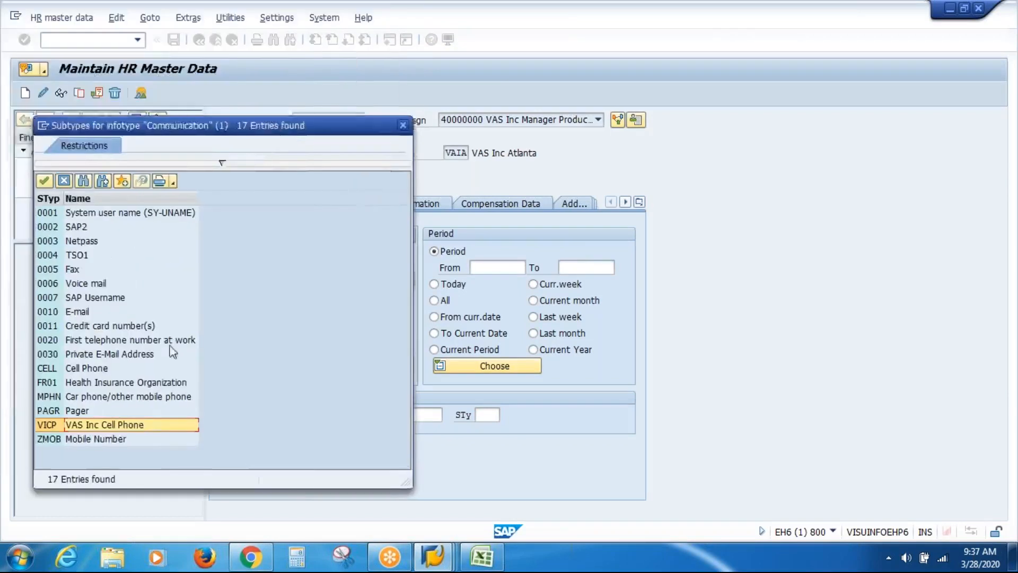
pyautogui.click(137, 425)
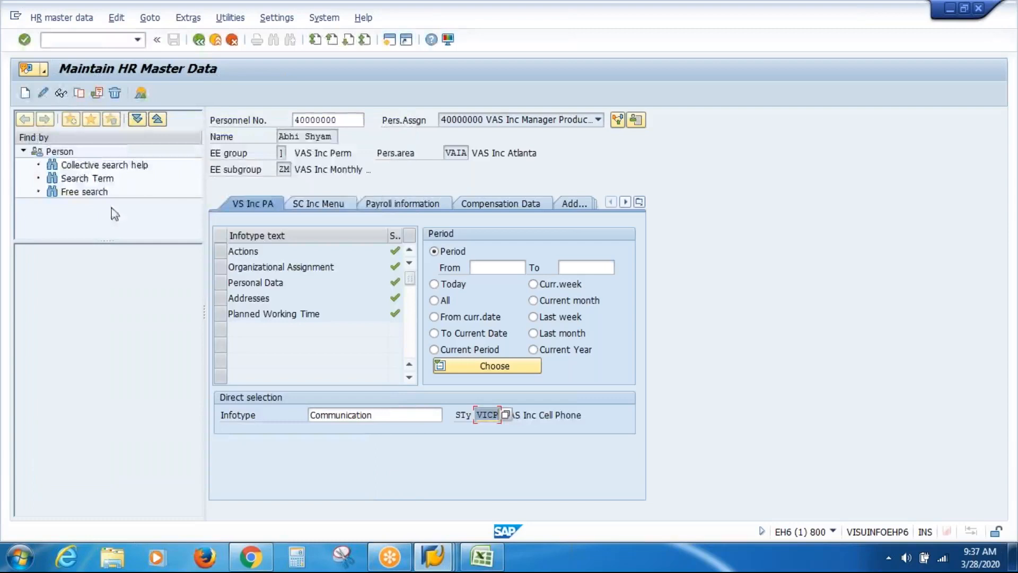
# Create the Communication record with the employee's cell phone number as System ID and save
pyautogui.click(25, 93)
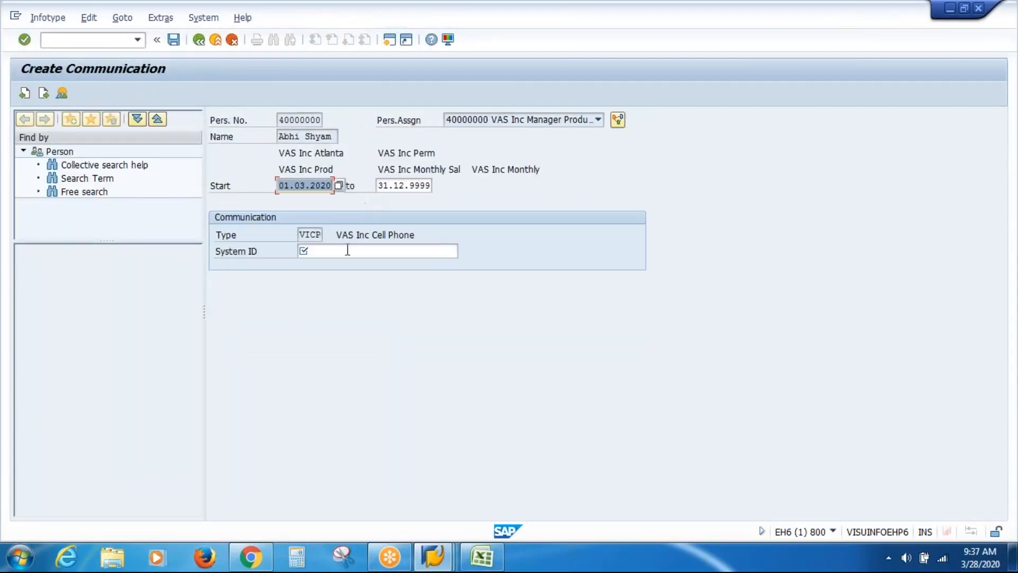
pyautogui.click(348, 250)
pyautogui.write('9876543210')
pyautogui.press('Return')
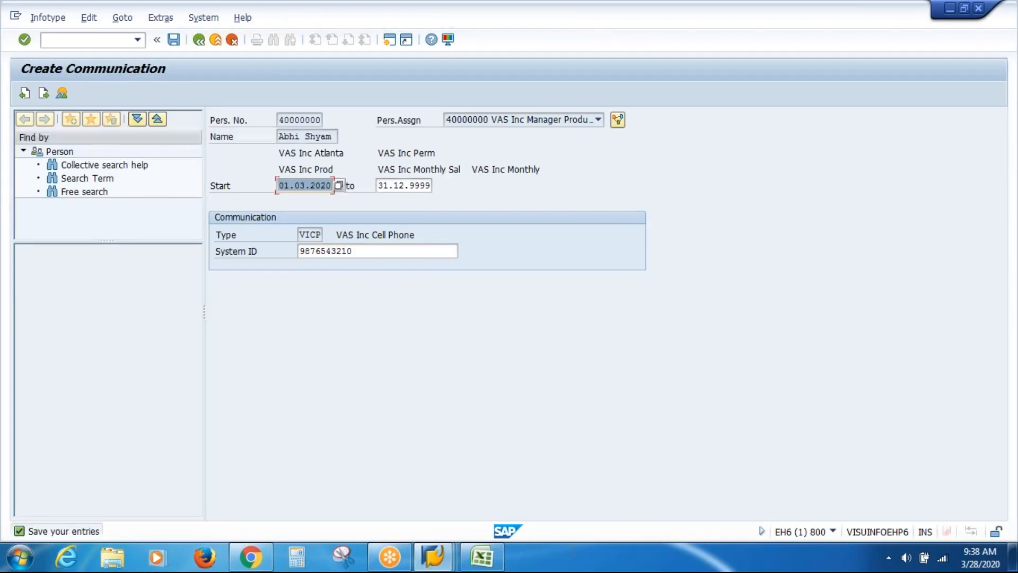
pyautogui.hotkey('ctrl', 's')
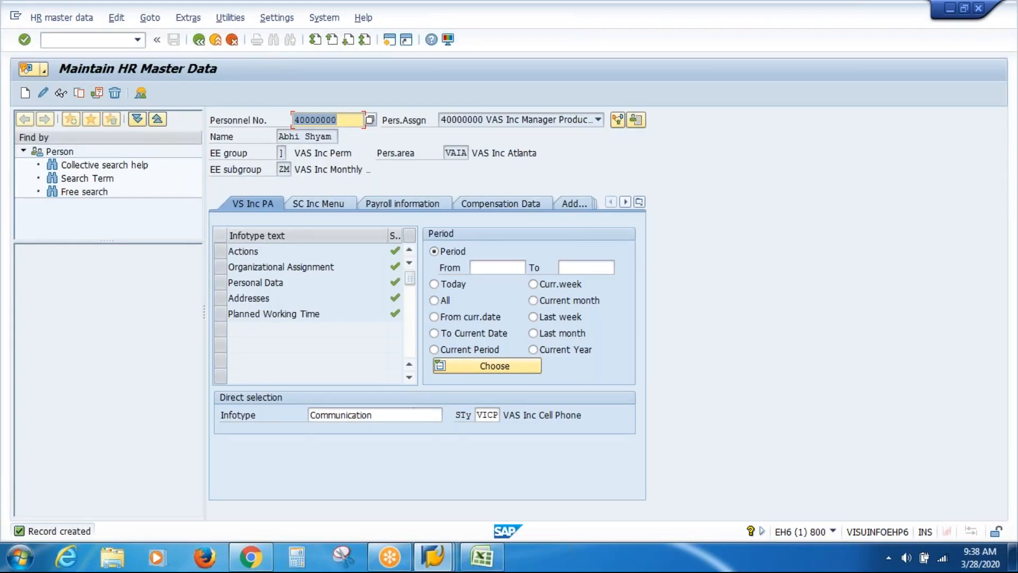
# Check the Communication subtypes list in PA30 for VAS Inc Cell Phone, then switch to Excel
pyautogui.click(350, 121)
pyautogui.click(435, 556)
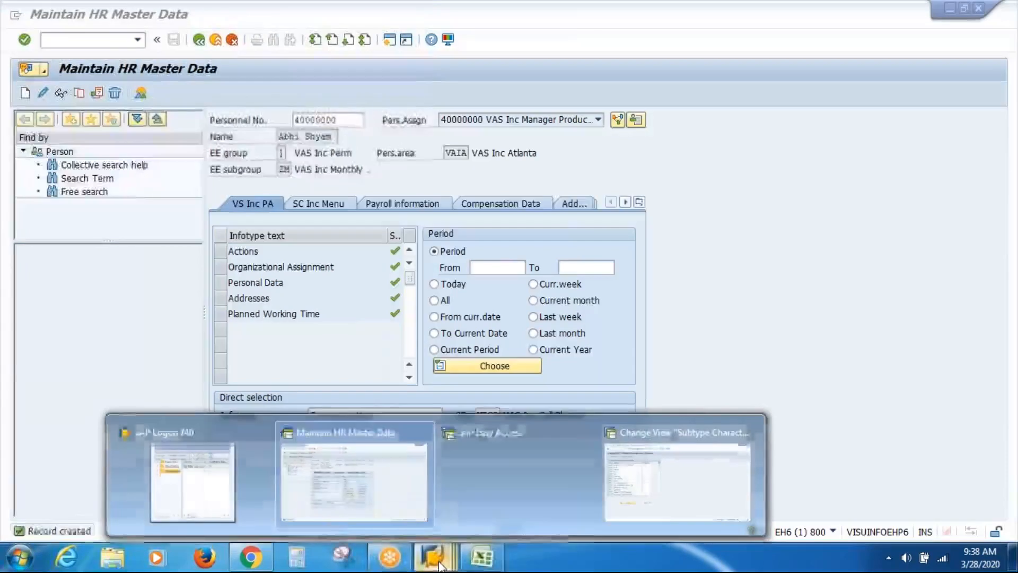
pyautogui.click(419, 494)
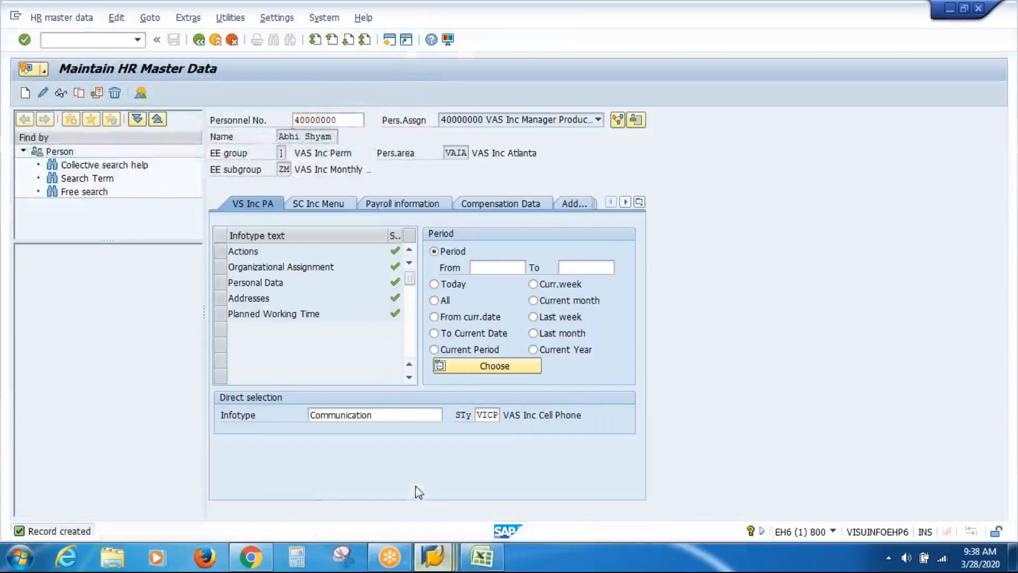
pyautogui.click(493, 415)
pyautogui.click(505, 416)
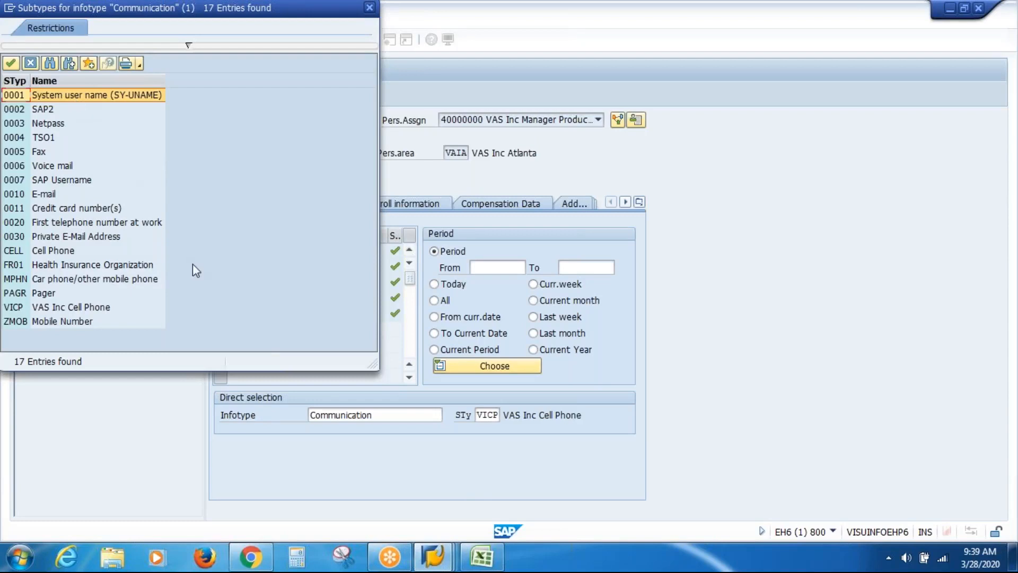
pyautogui.click(481, 558)
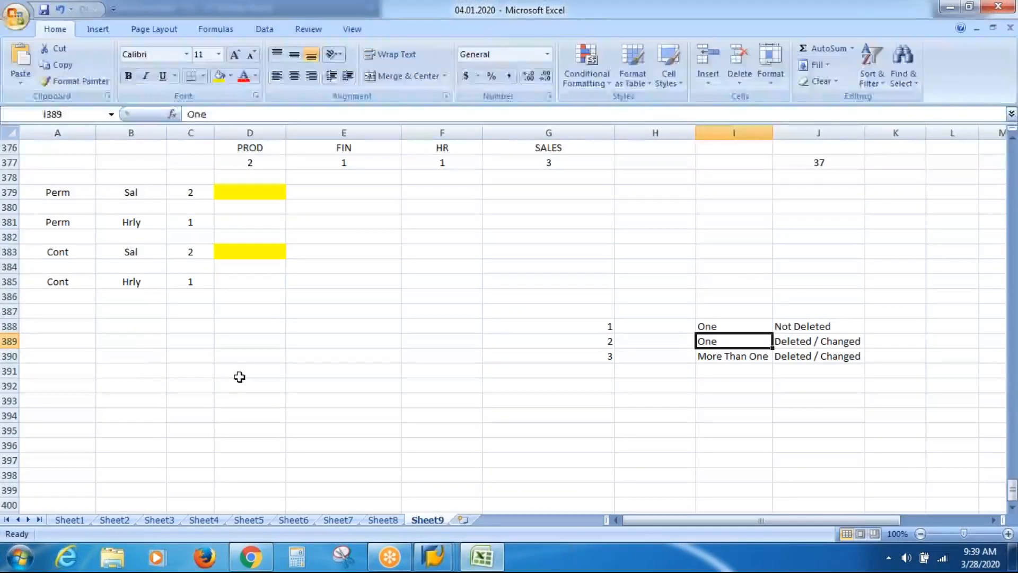
# Put headings ESS in D391 and MSS in E391
pyautogui.click(240, 377)
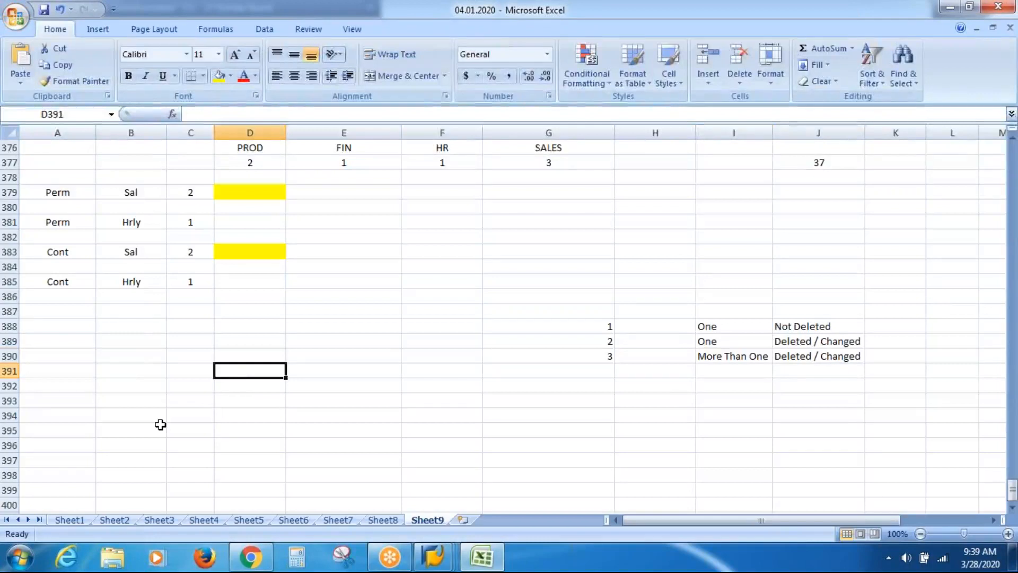
pyautogui.write('ESS')
pyautogui.press('Tab')
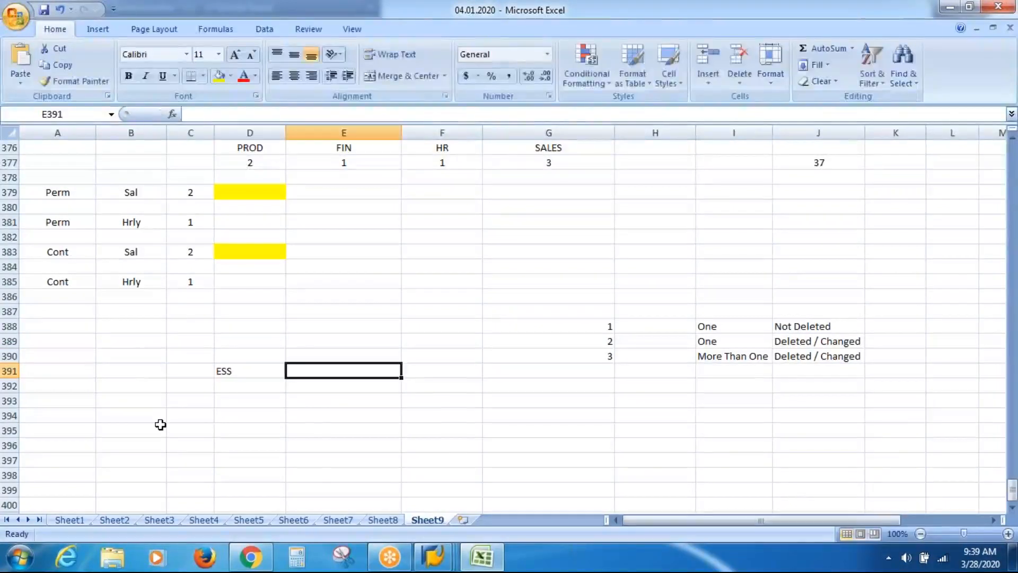
pyautogui.write('MSS')
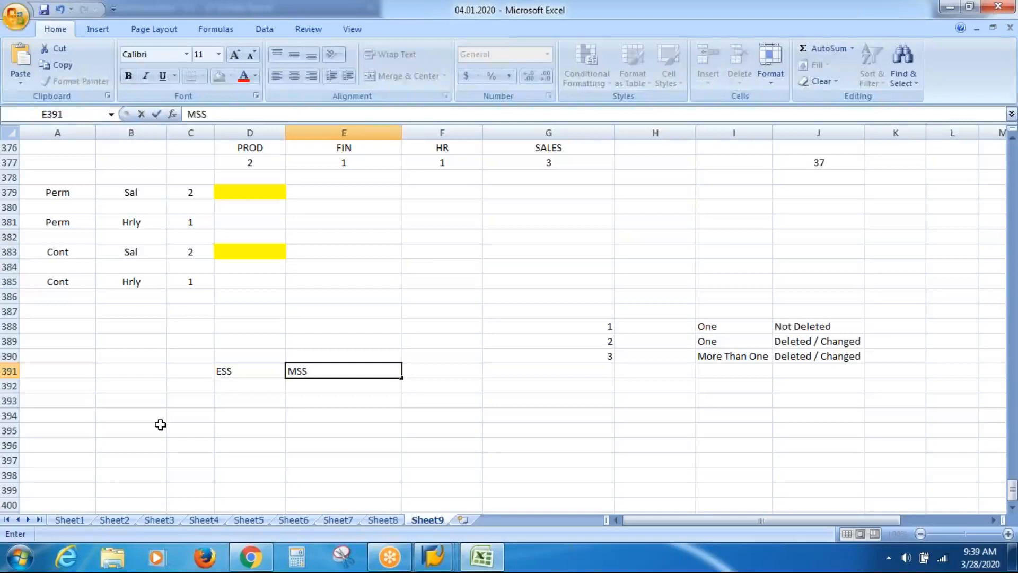
pyautogui.press('Return')
pyautogui.press('Down')
pyautogui.press('Down')
pyautogui.press('Left')
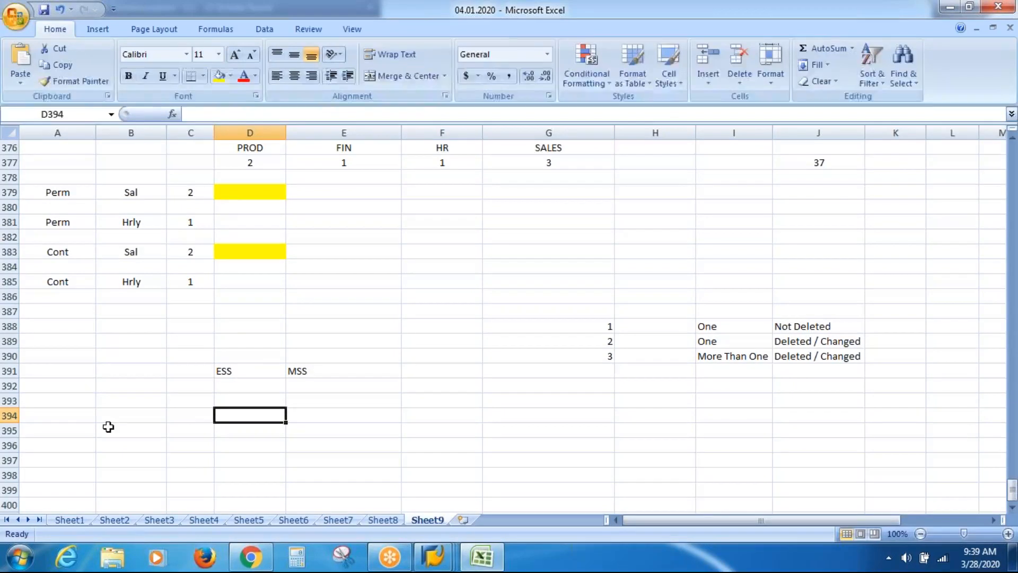
# List Portal, User ID and Passsword under ESS starting at D394, leaving a blank row after
pyautogui.write('Porta')
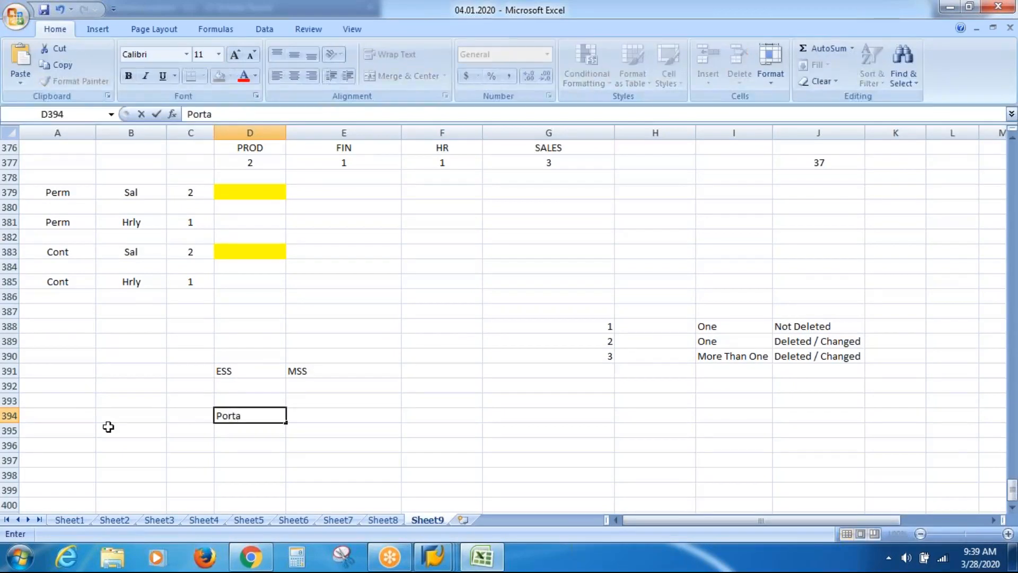
pyautogui.write('l')
pyautogui.press('Return')
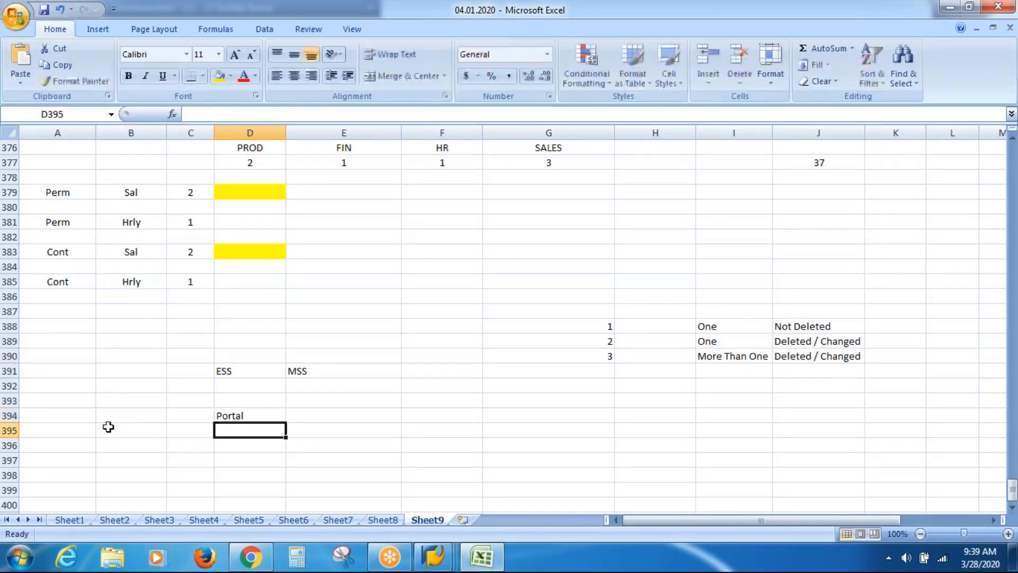
pyautogui.write('User')
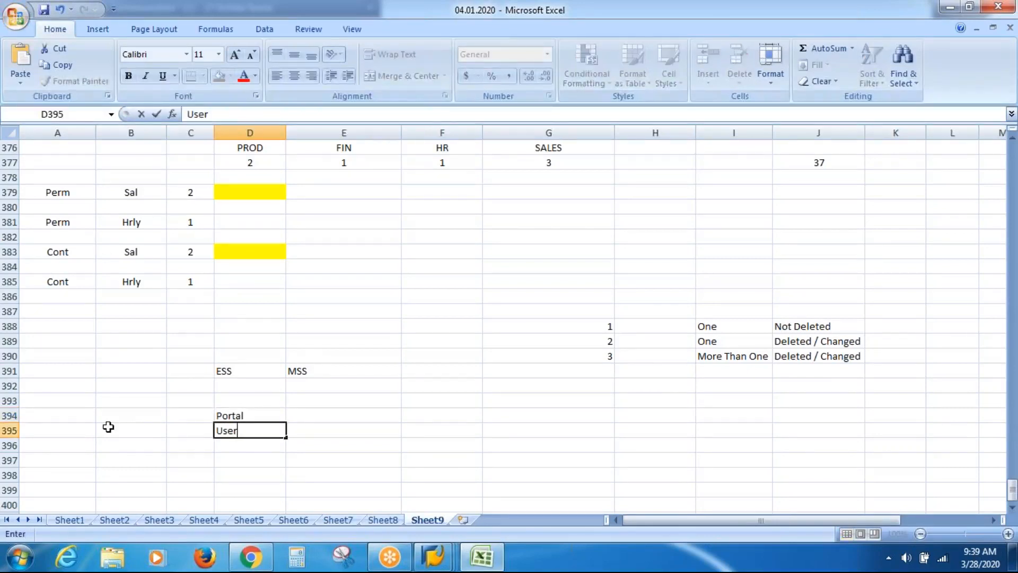
pyautogui.write(' ID')
pyautogui.press('Return')
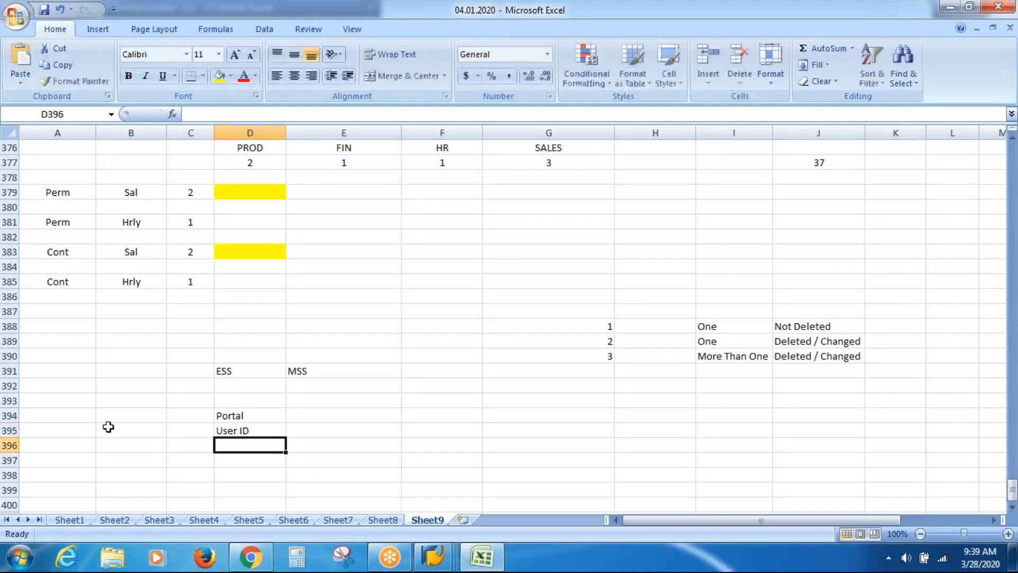
pyautogui.write('pASSSWORD')
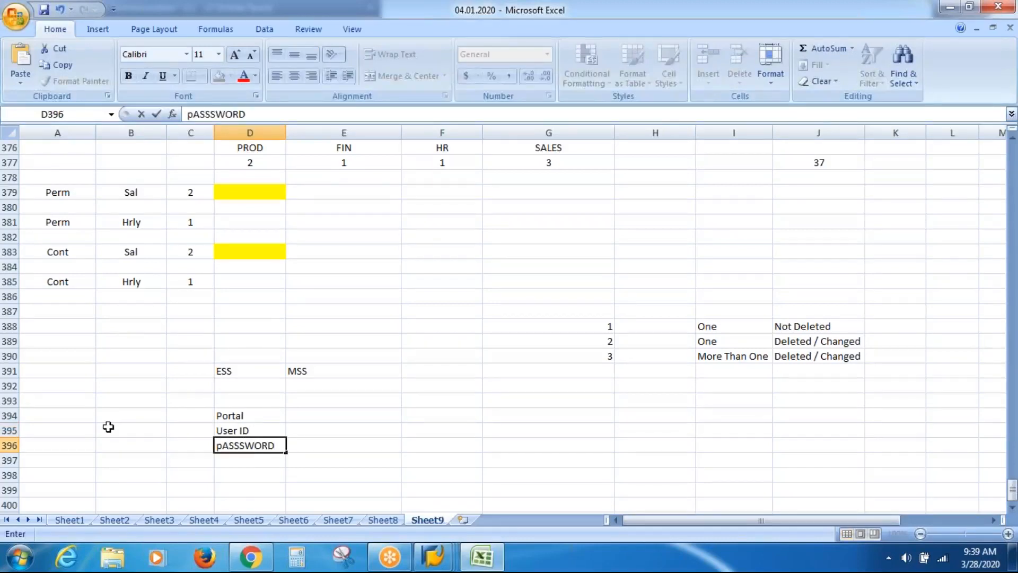
pyautogui.press('Return')
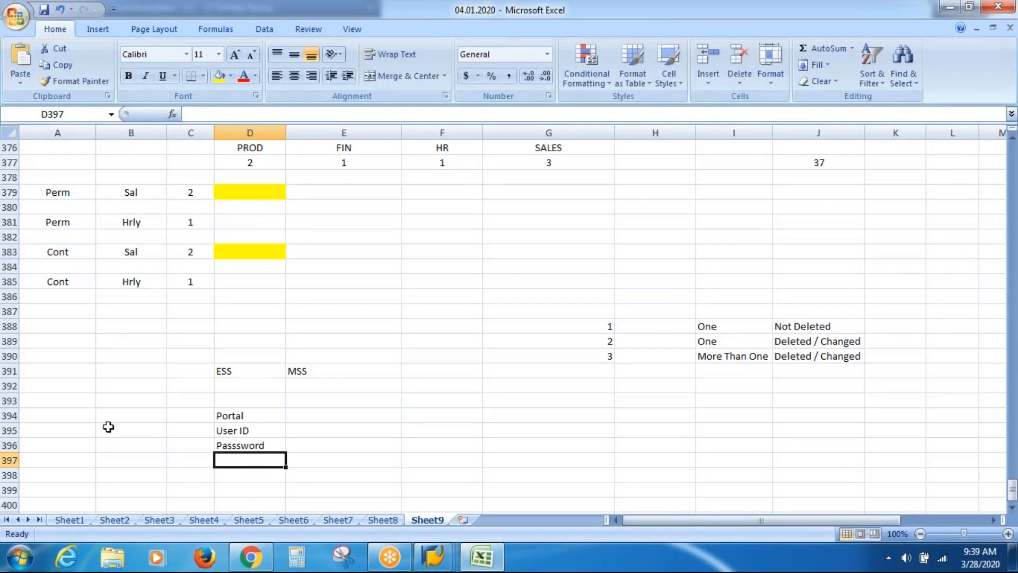
pyautogui.press('Return')
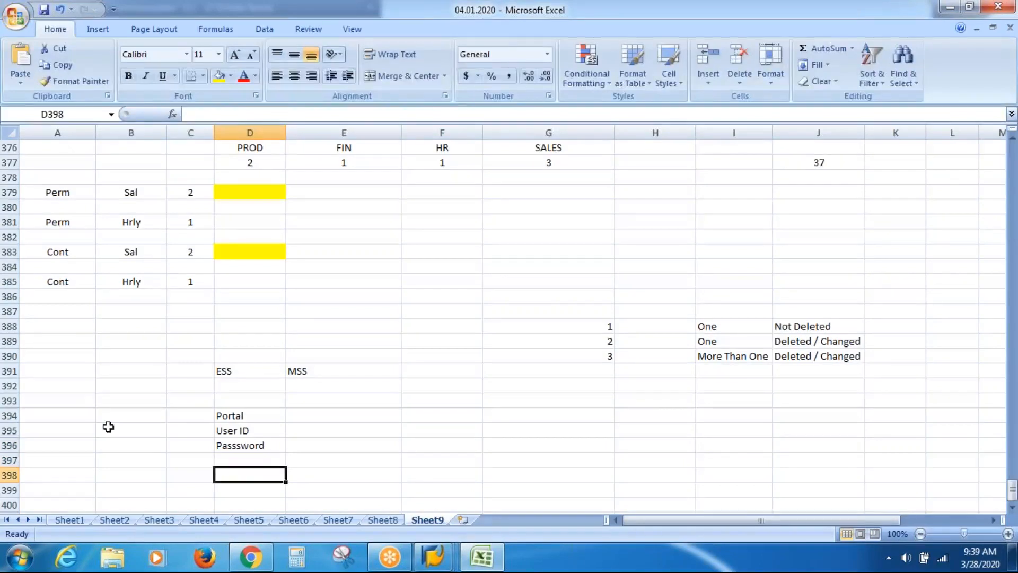
# Add Time Sheets, Leaves, Payslip, Address and Fam Details down column D from D398
pyautogui.write('Tim')
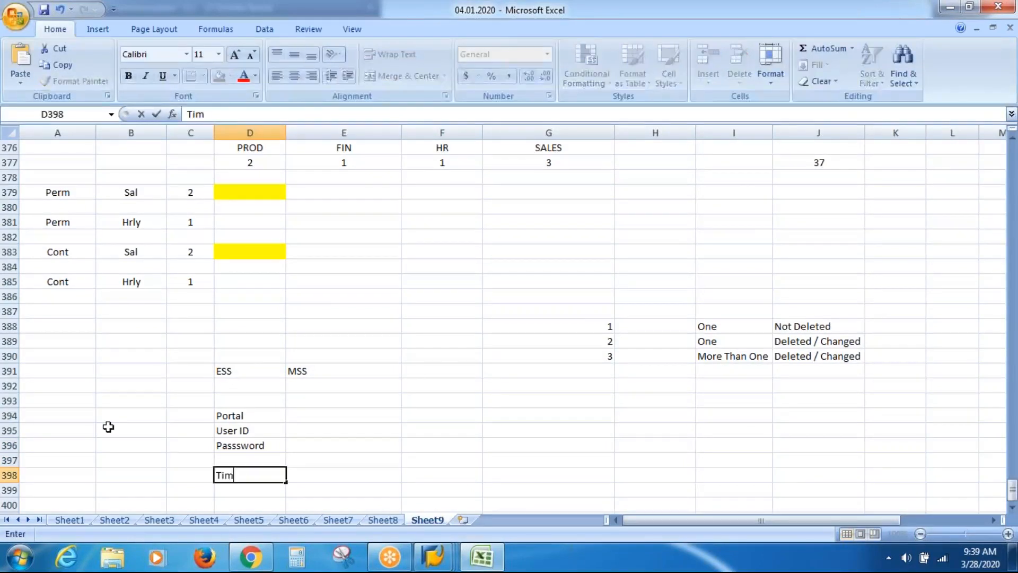
pyautogui.write('e Sheets')
pyautogui.press('Return')
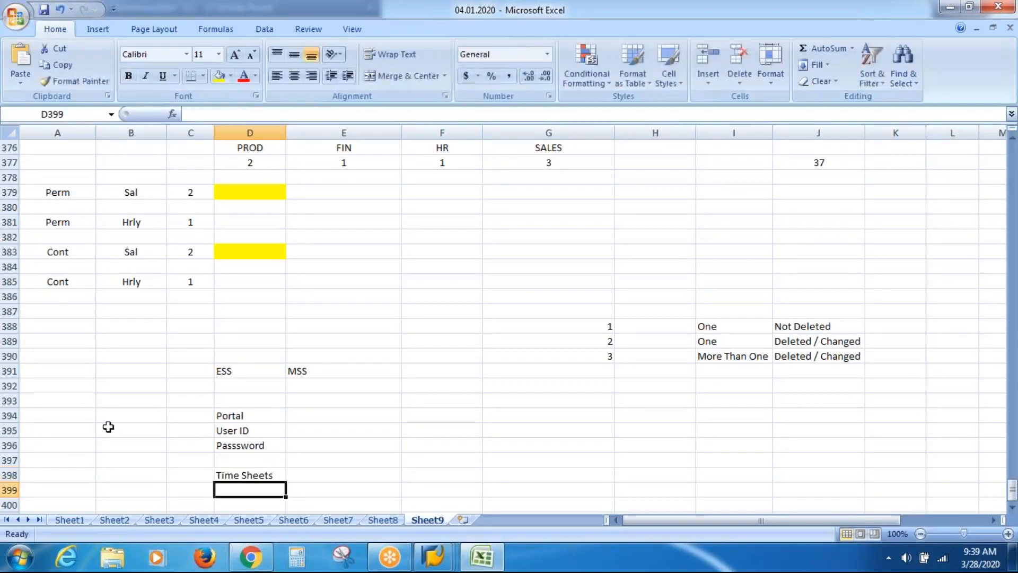
pyautogui.write('Leaves')
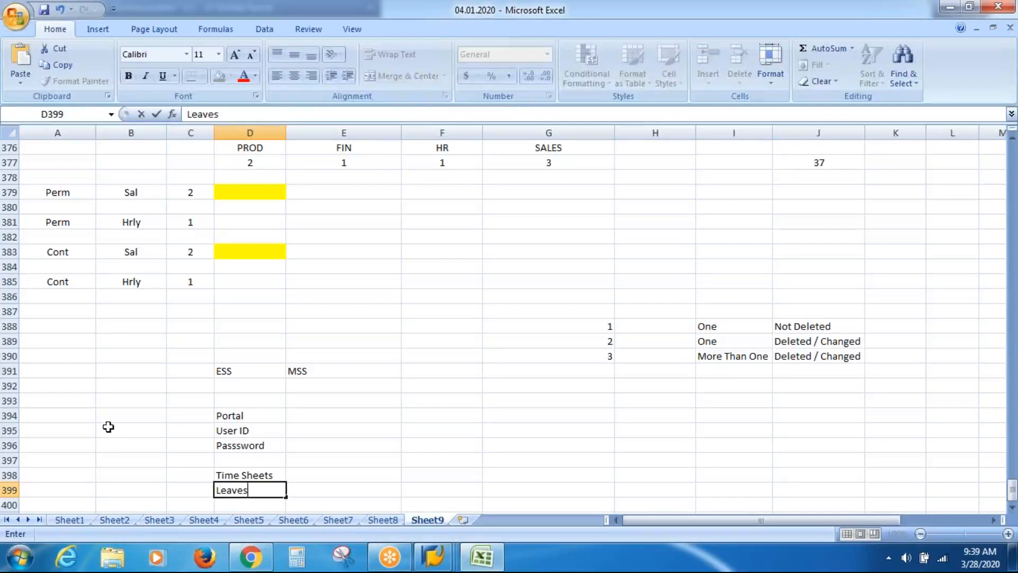
pyautogui.press('Return')
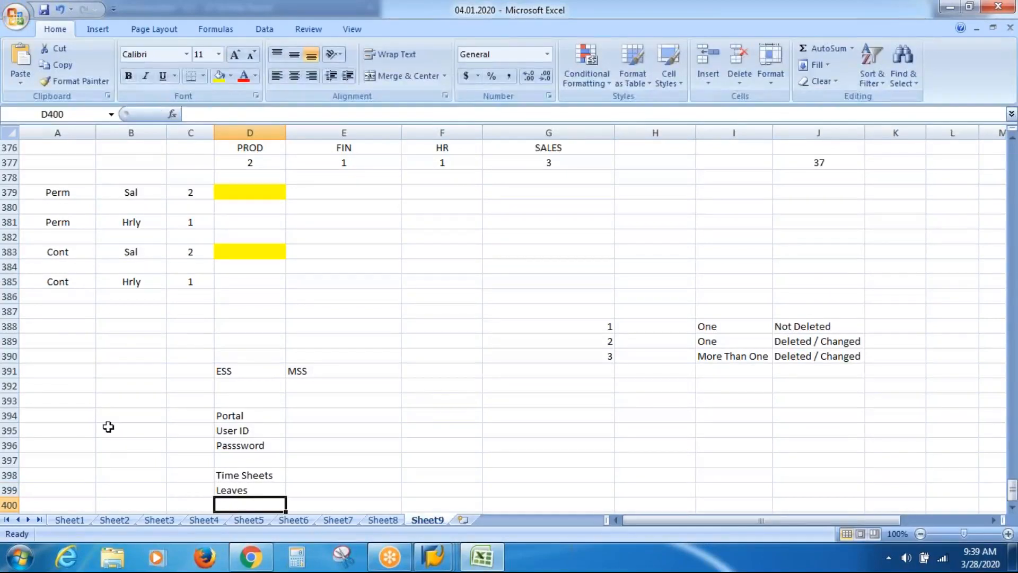
pyautogui.write('Paysli')
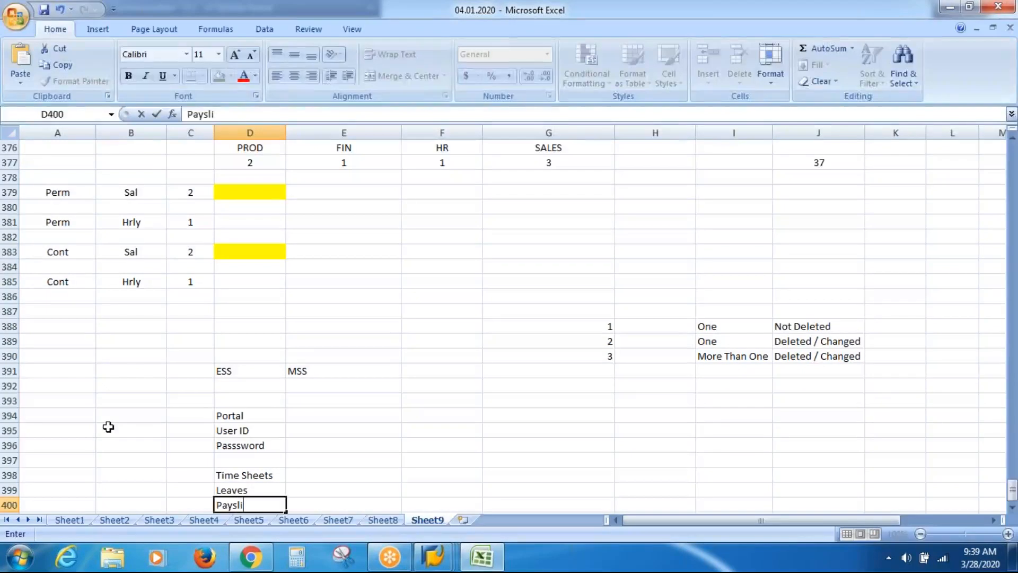
pyautogui.write('p')
pyautogui.press('Return')
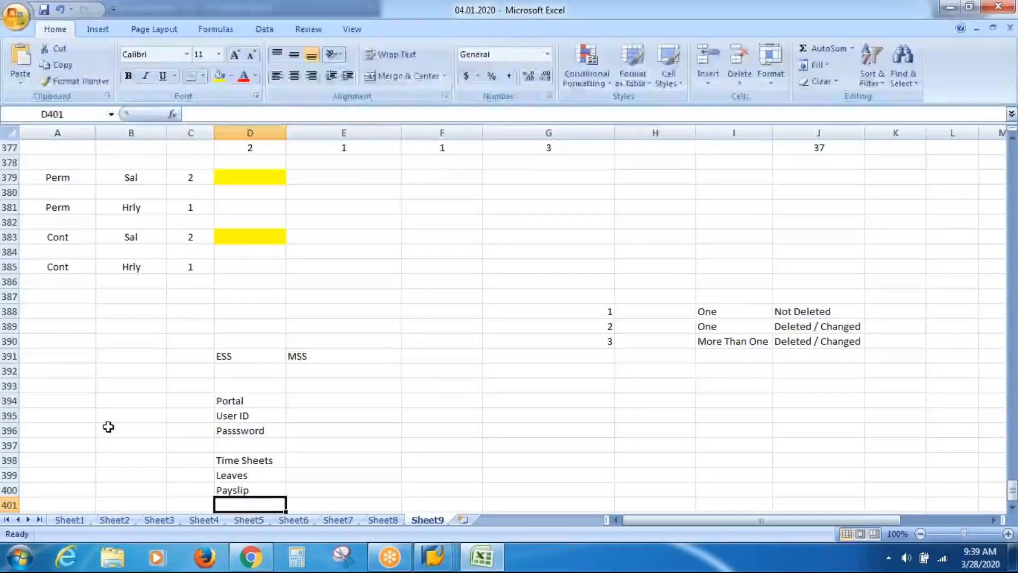
pyautogui.write('Address')
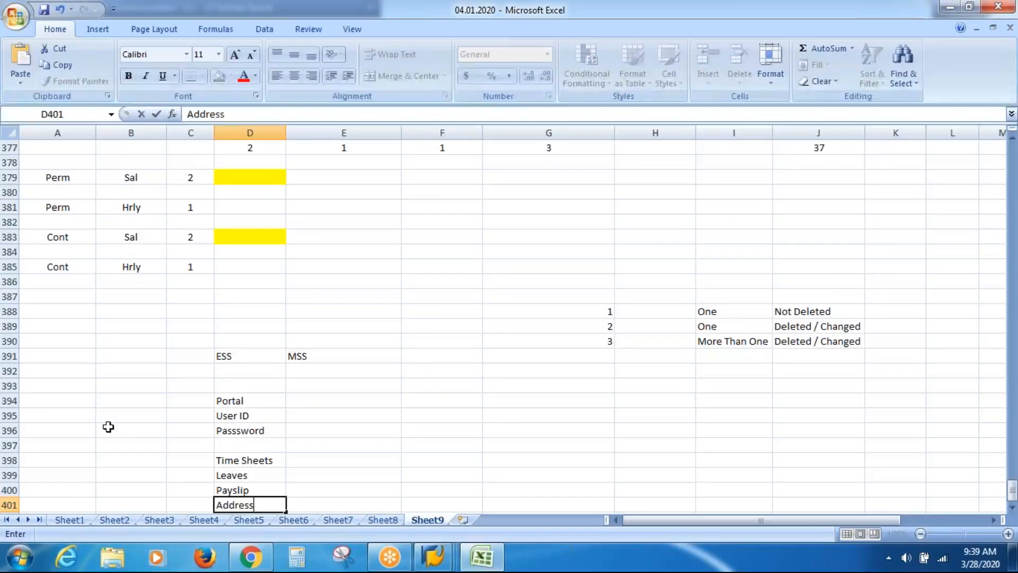
pyautogui.press('Return')
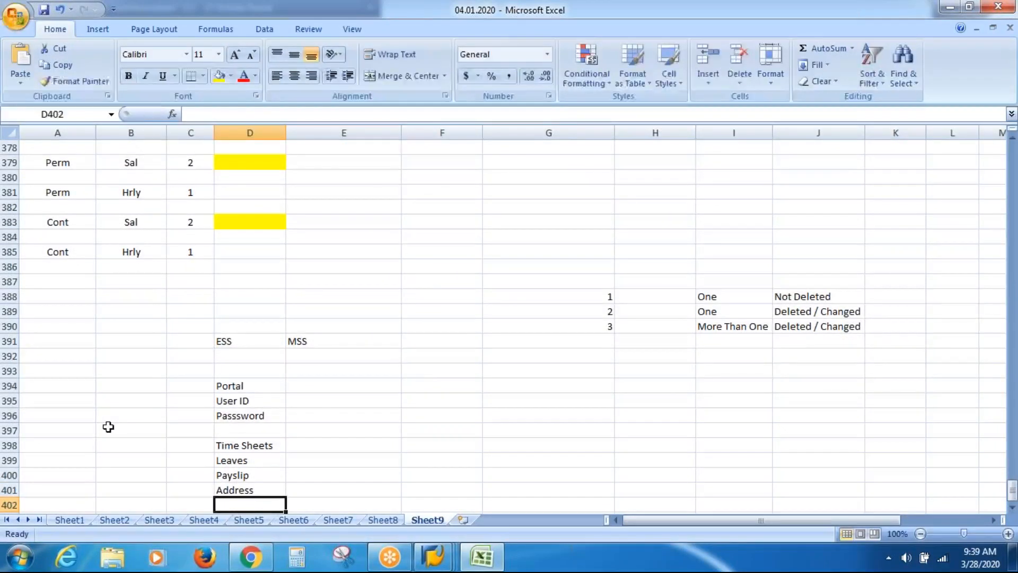
pyautogui.write('Fam')
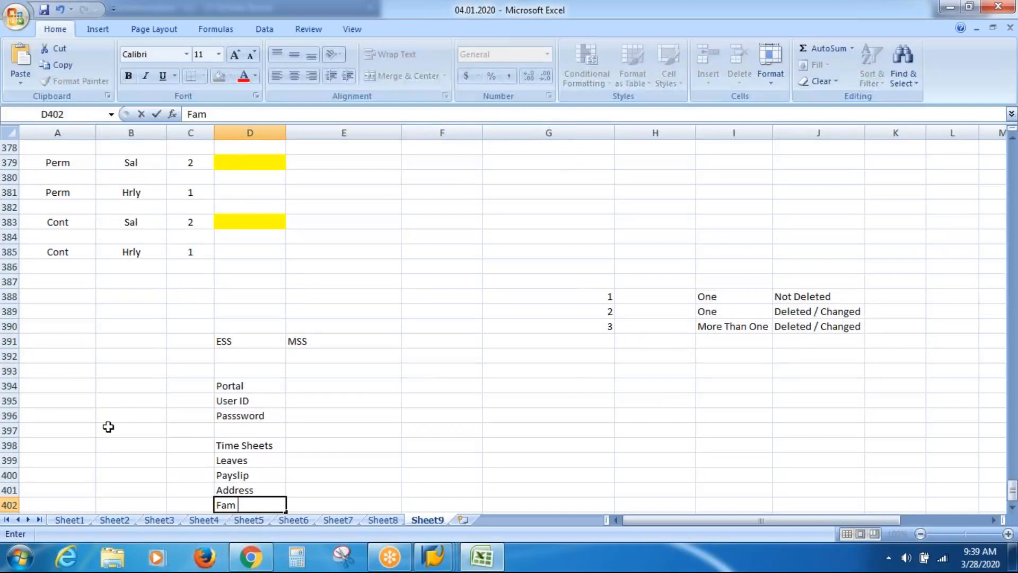
pyautogui.write(' Details')
pyautogui.press('Return')
pyautogui.press('Return')
pyautogui.press('Return')
pyautogui.press('Return')
pyautogui.press('Return')
pyautogui.press('Return')
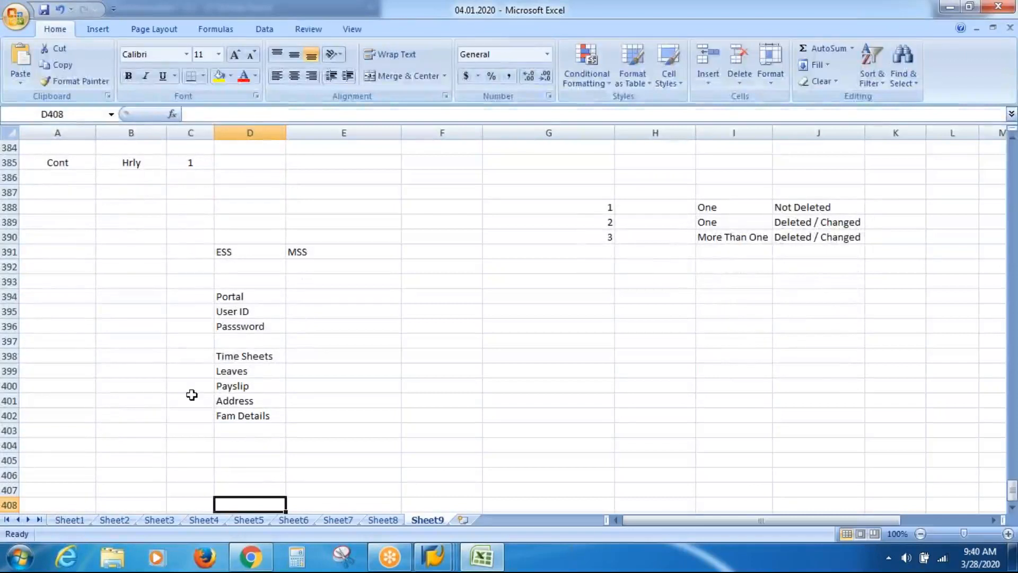
pyautogui.click(254, 357)
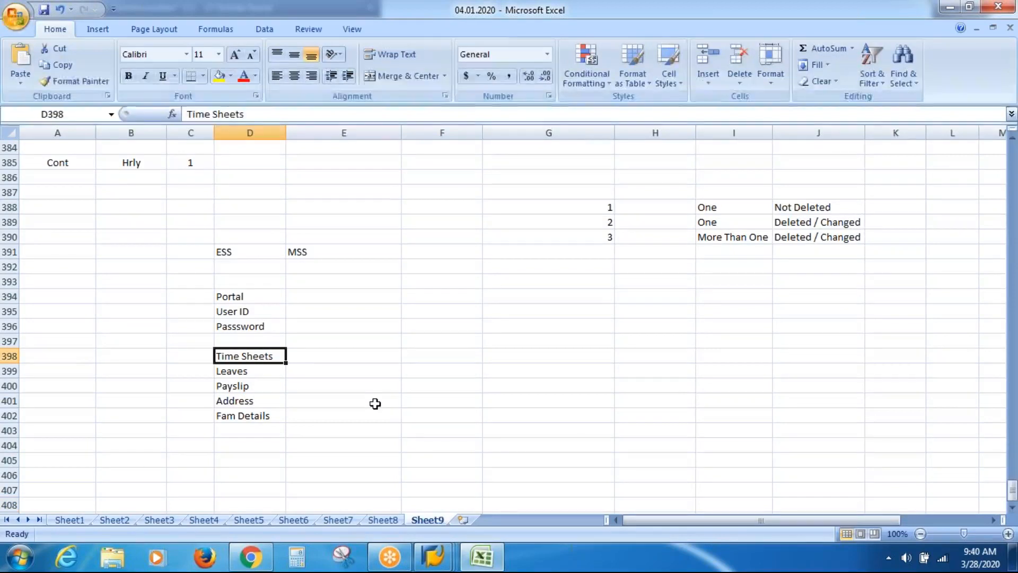
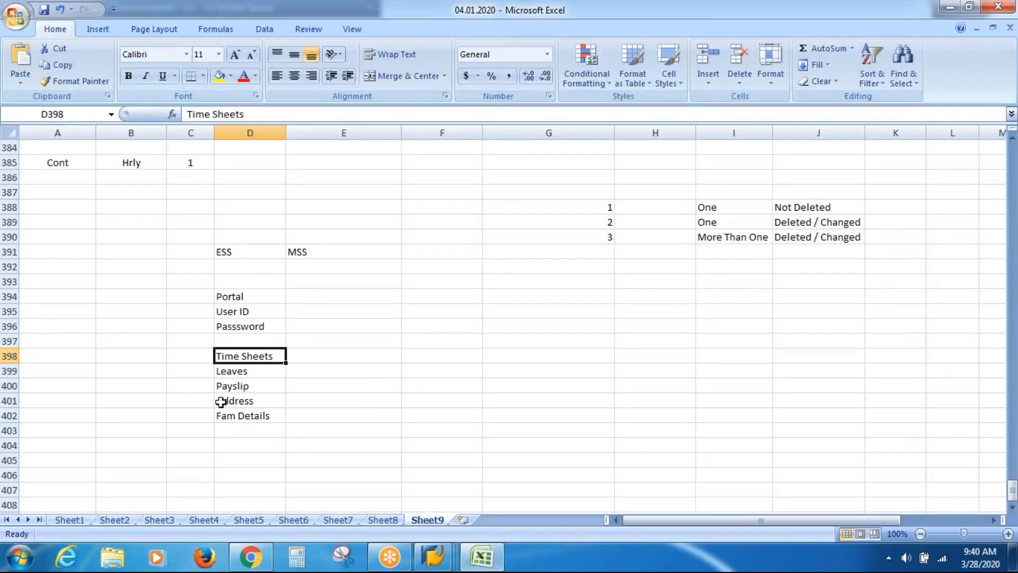
# Bring the Maintain HR Master Data window forward and close the Communication subtypes list
pyautogui.click(137, 350)
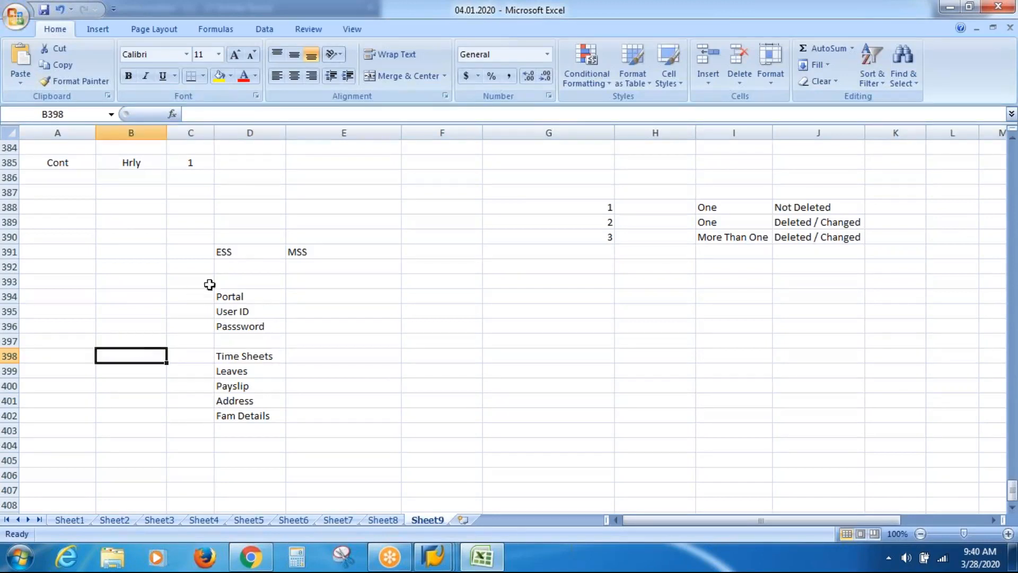
pyautogui.click(248, 252)
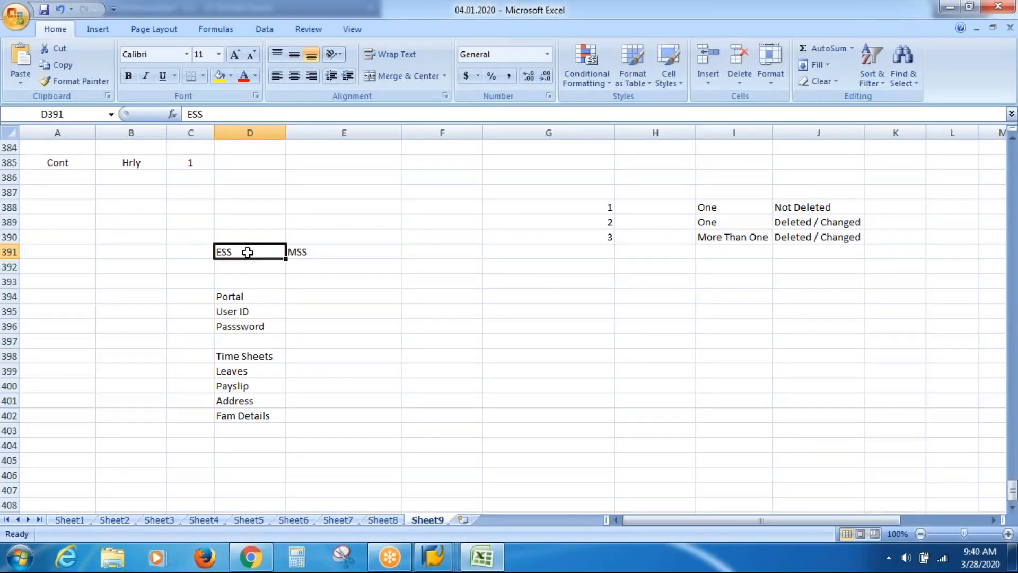
pyautogui.click(250, 311)
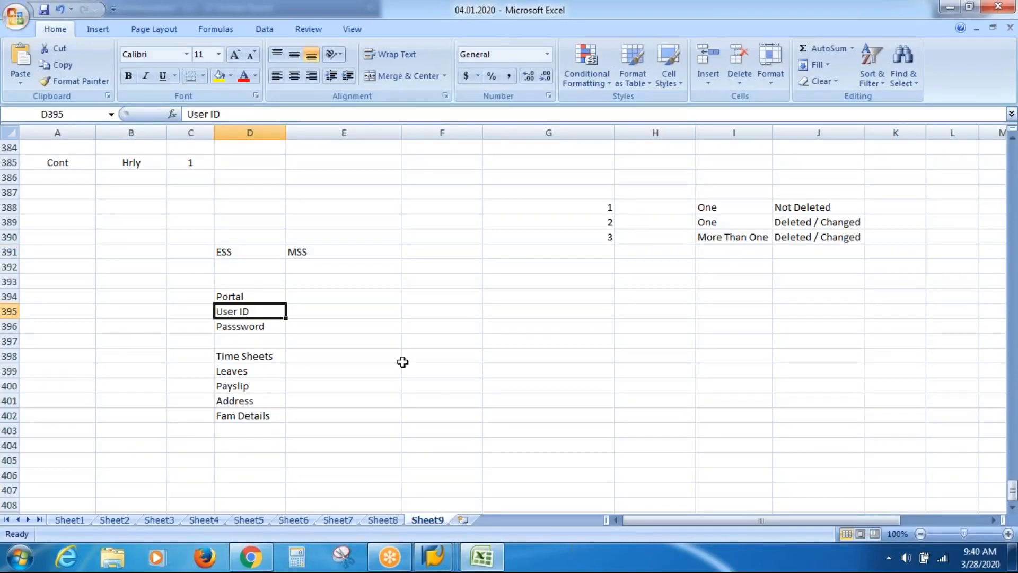
pyautogui.click(433, 556)
pyautogui.click(391, 494)
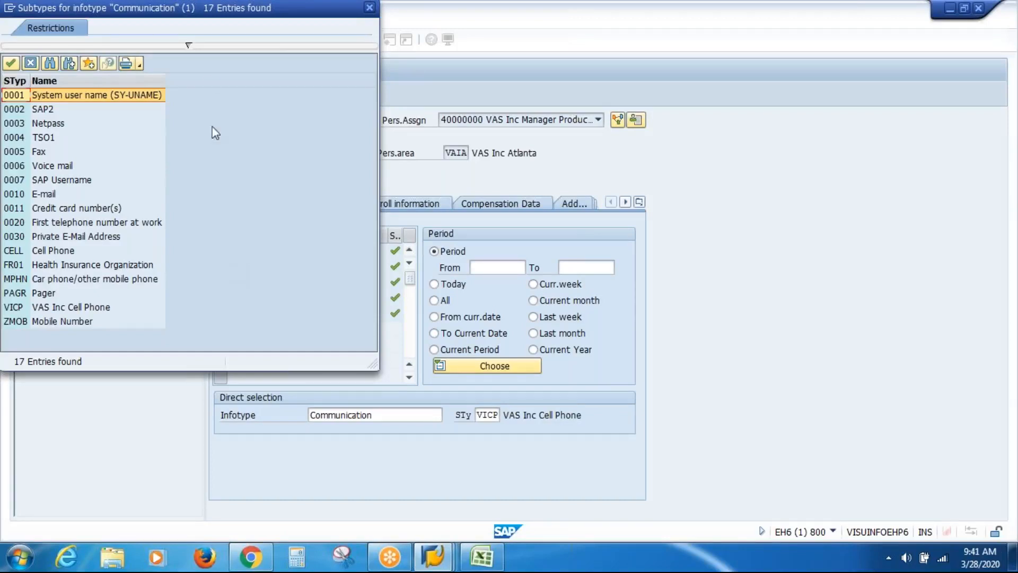
pyautogui.moveTo(212, 9); pyautogui.dragTo(337, 102)
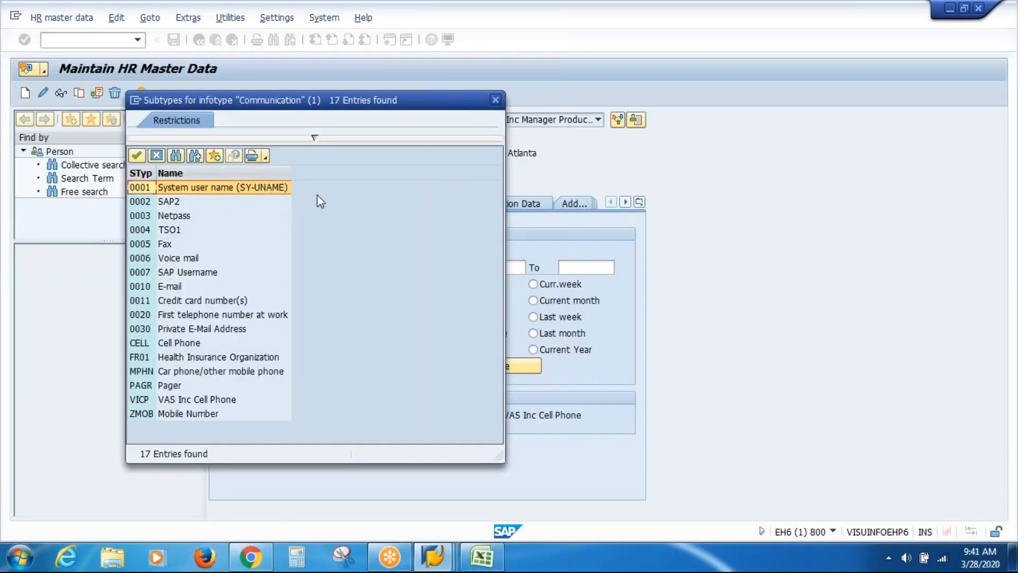
pyautogui.click(496, 101)
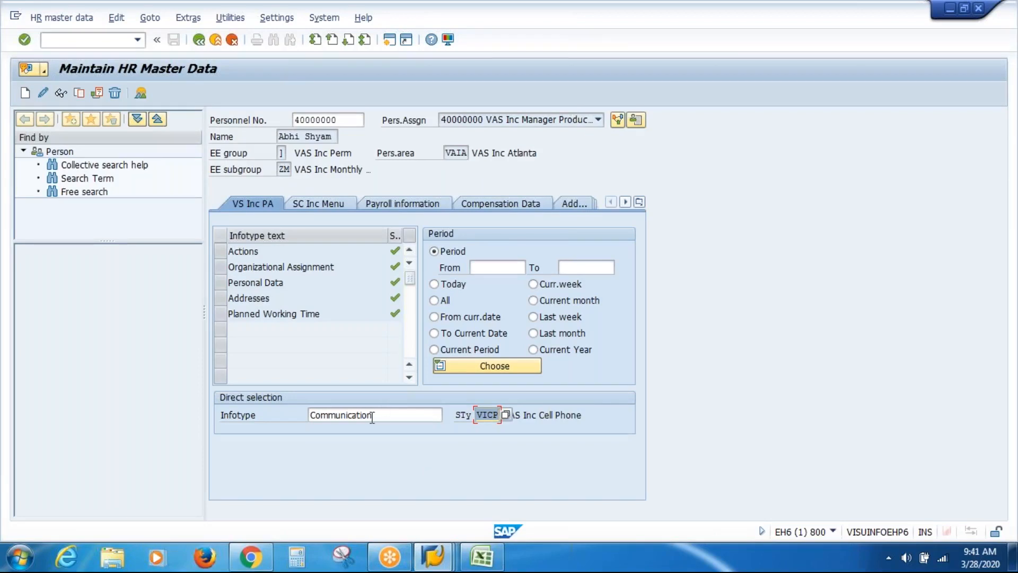
# Enter infotype 41, Date Specifications, and clear the VICP subtype
pyautogui.moveTo(382, 417); pyautogui.dragTo(259, 414)
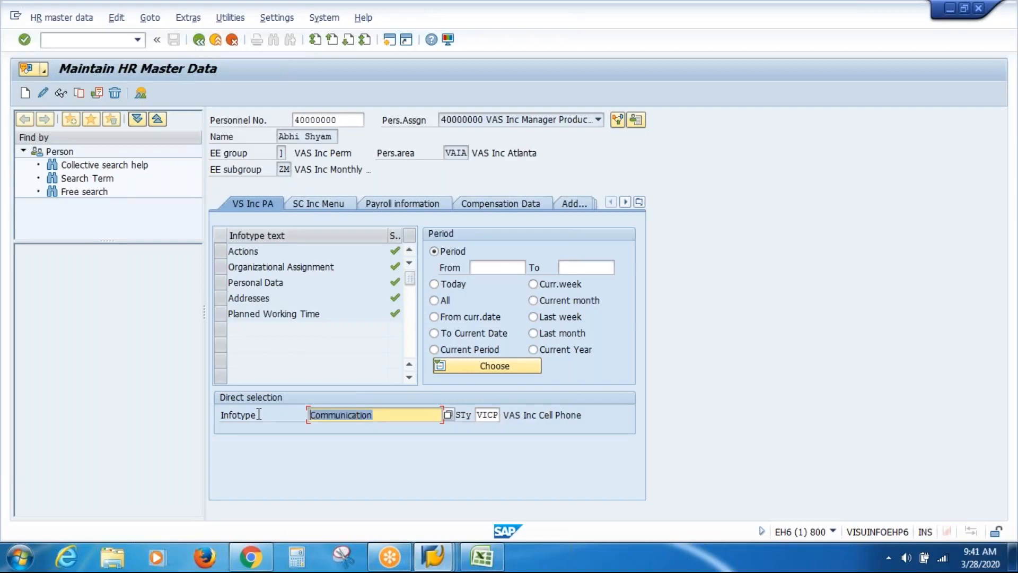
pyautogui.write('41')
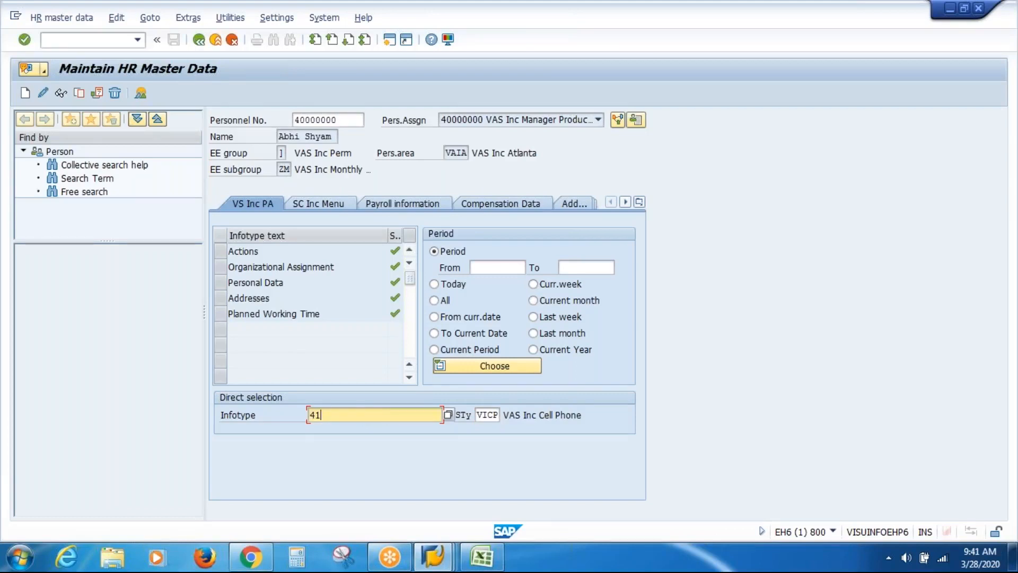
pyautogui.press('Return')
pyautogui.press('Tab')
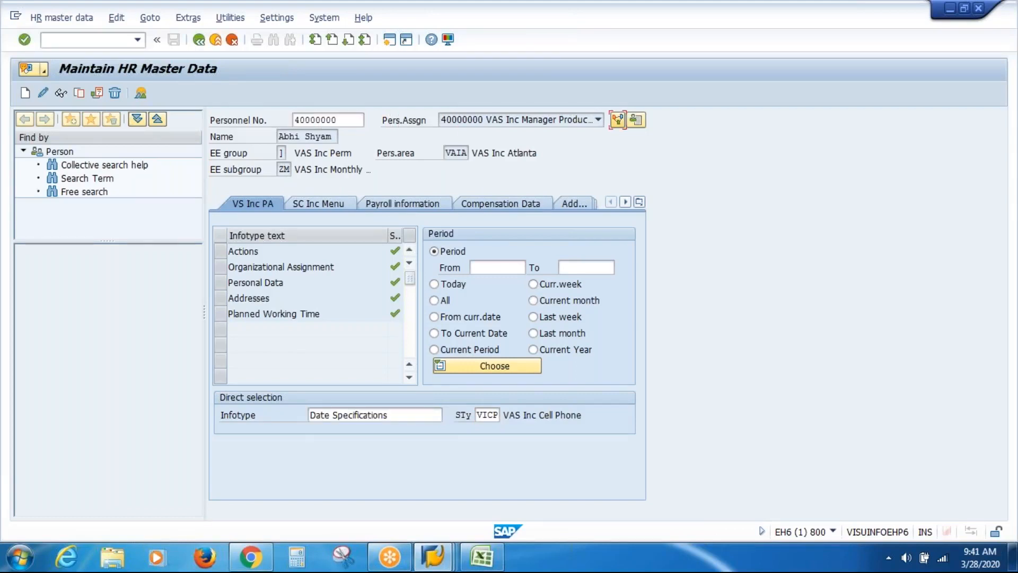
pyautogui.click(488, 417)
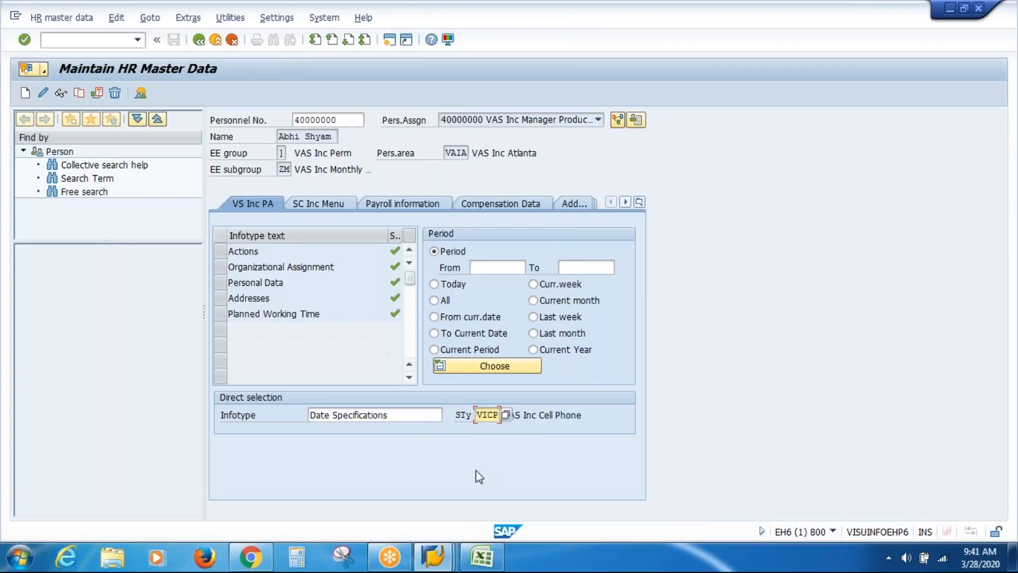
pyautogui.press('Delete')
pyautogui.press('Delete')
pyautogui.press('Delete')
pyautogui.press('Delete')
pyautogui.press('Return')
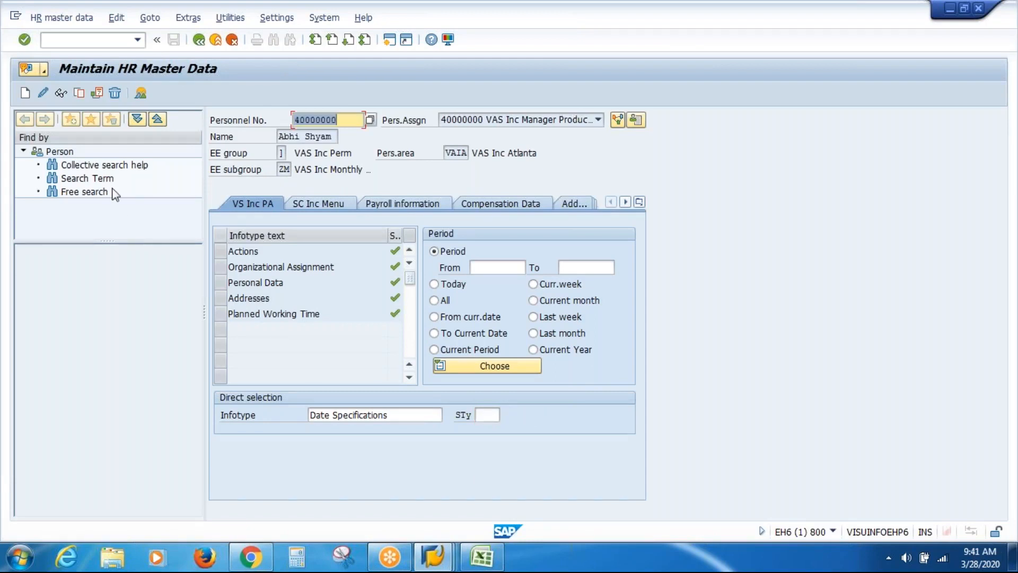
# Create a Date Specifications record from 01.03.2020 and go to its empty third date type row
pyautogui.click(25, 94)
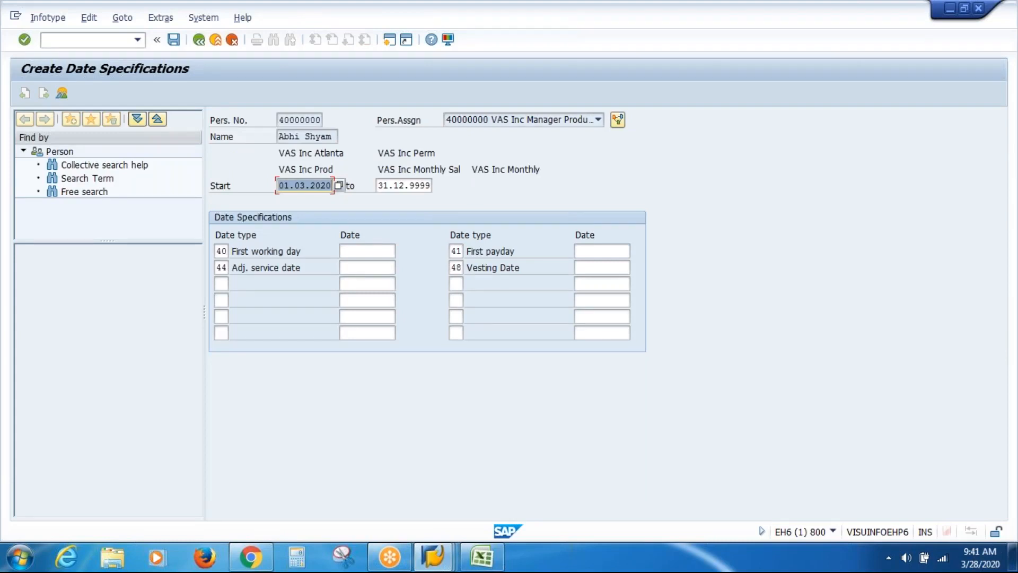
pyautogui.click(347, 251)
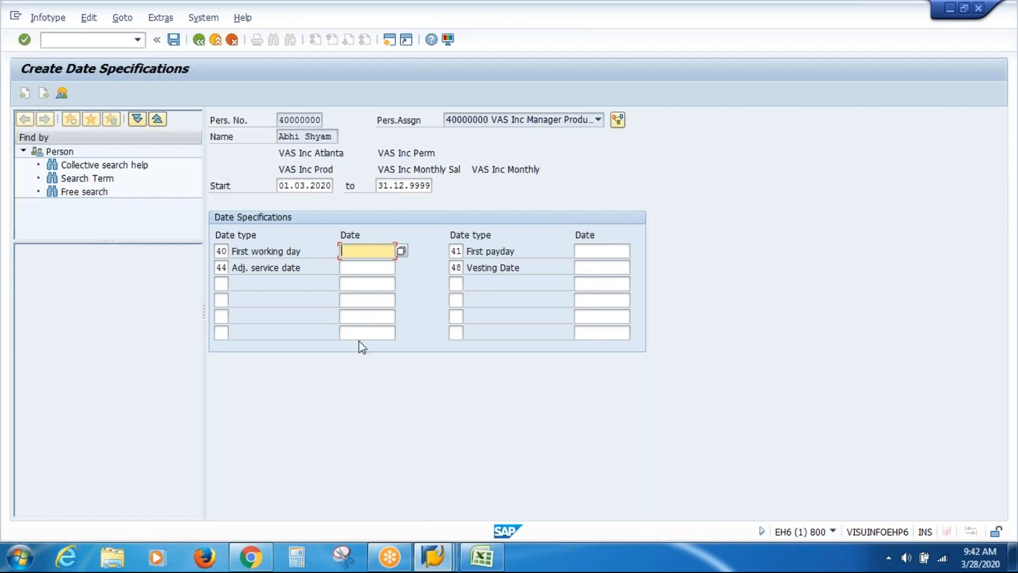
pyautogui.click(221, 283)
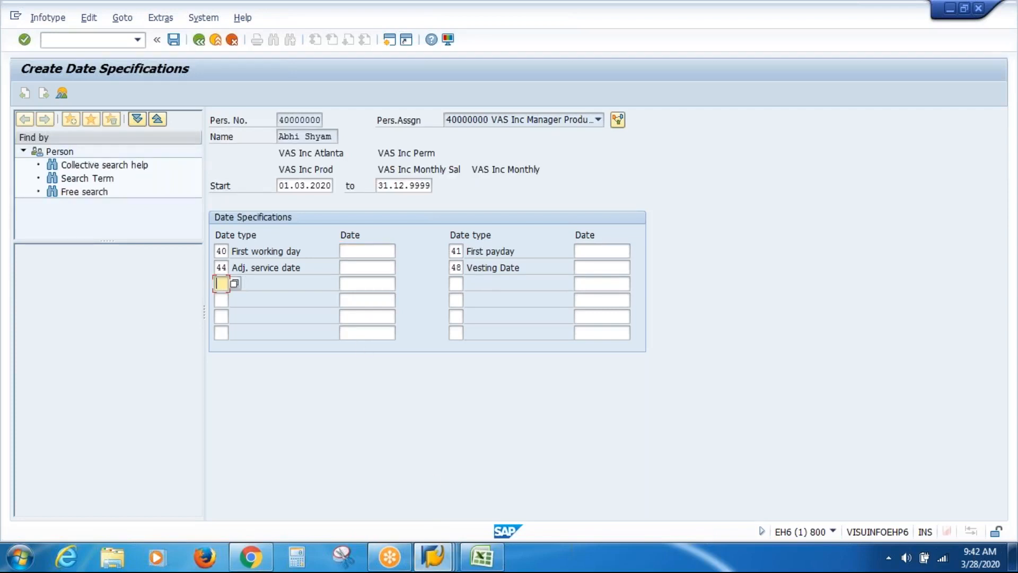
pyautogui.press('F4')
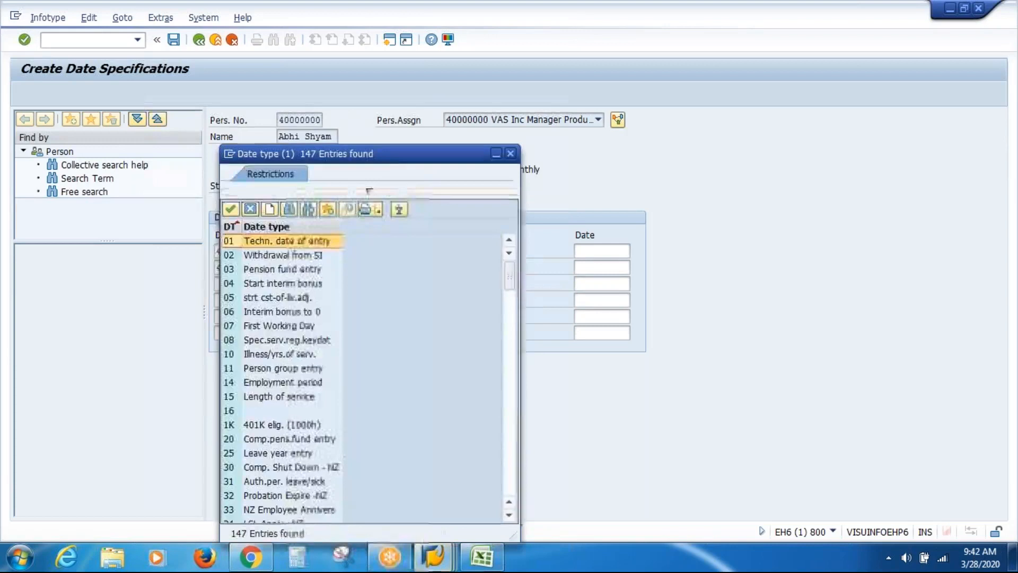
pyautogui.moveTo(403, 168); pyautogui.dragTo(418, 78)
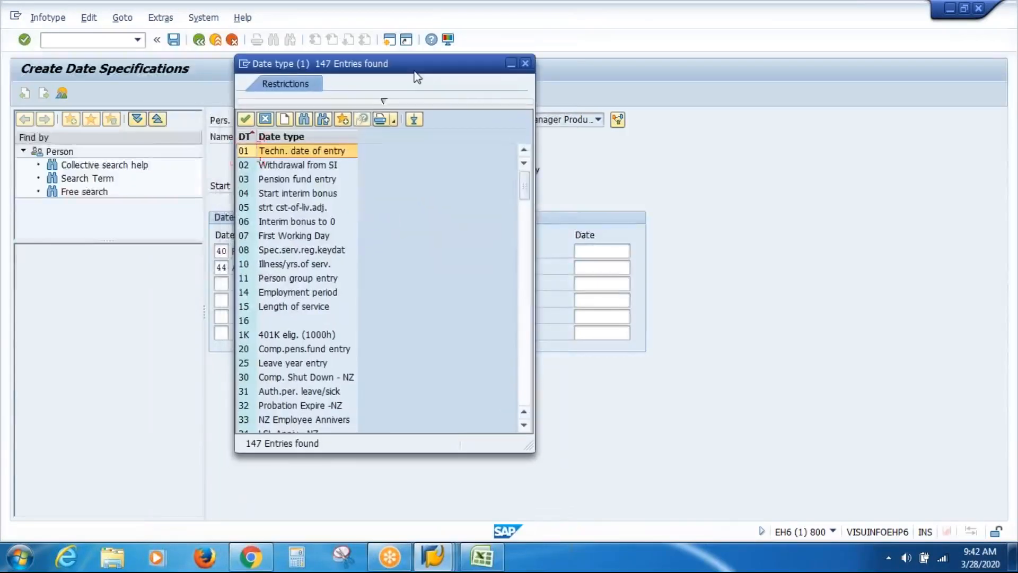
pyautogui.click(313, 172)
pyautogui.click(313, 178)
pyautogui.click(301, 197)
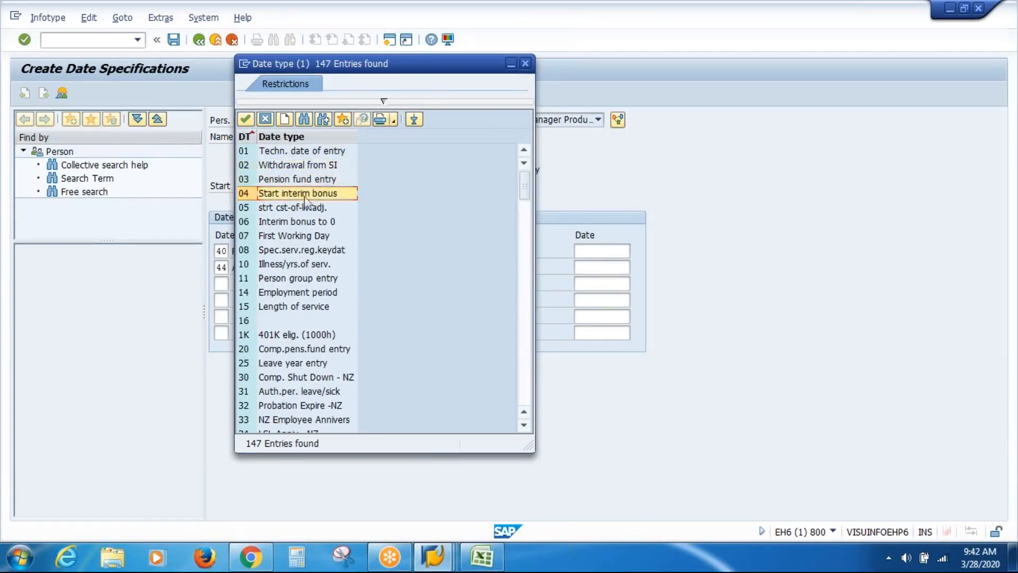
pyautogui.click(302, 237)
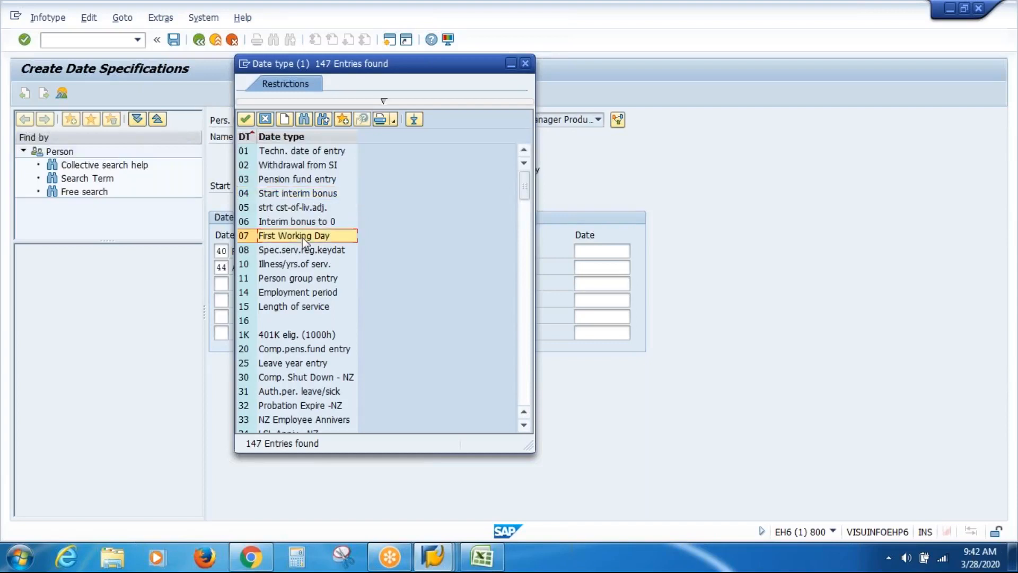
pyautogui.click(301, 292)
pyautogui.click(300, 307)
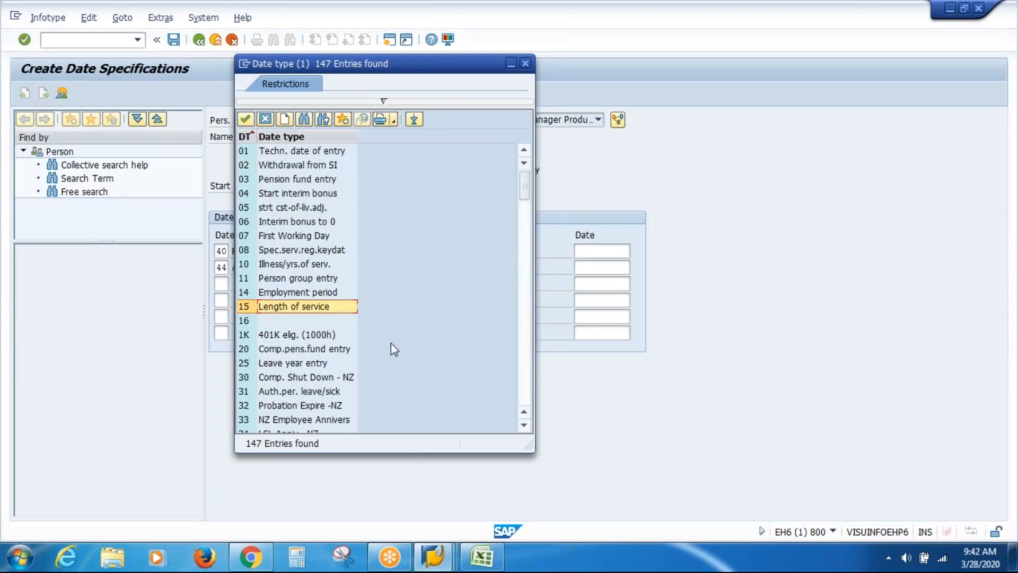
pyautogui.click(316, 336)
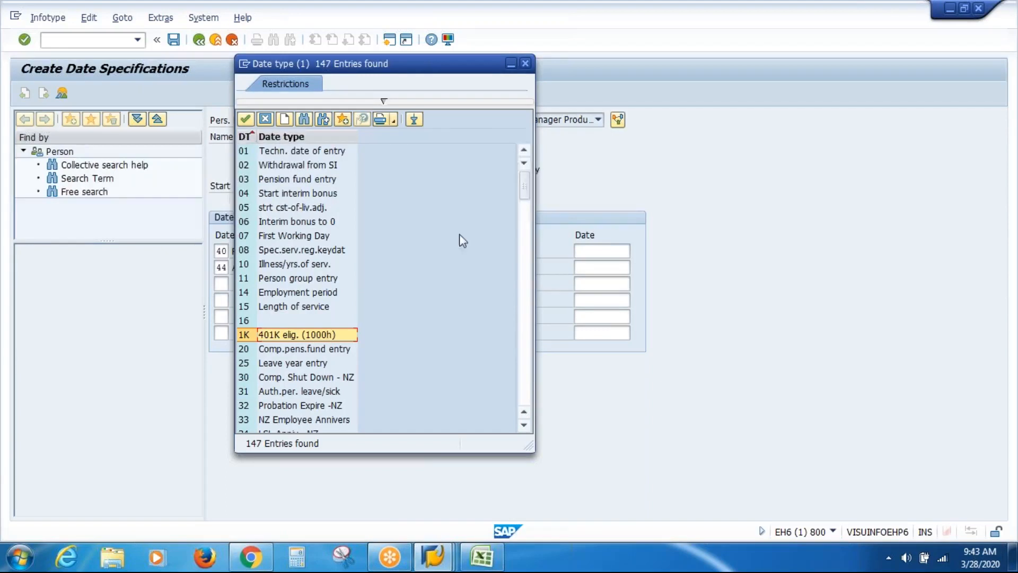
pyautogui.click(525, 64)
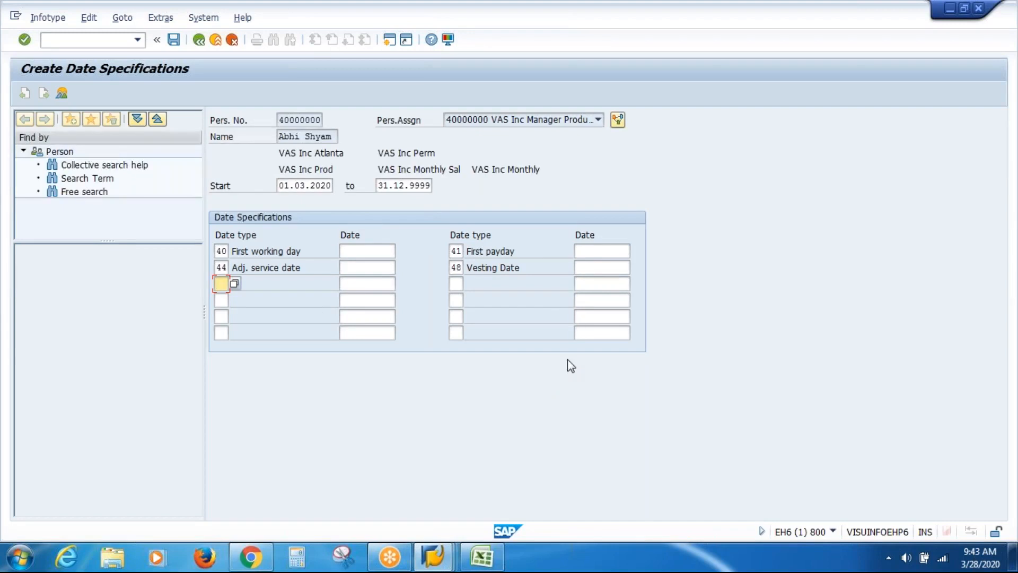
# Switch to the subtype characteristics session and return to the IMG structure
pyautogui.click(434, 556)
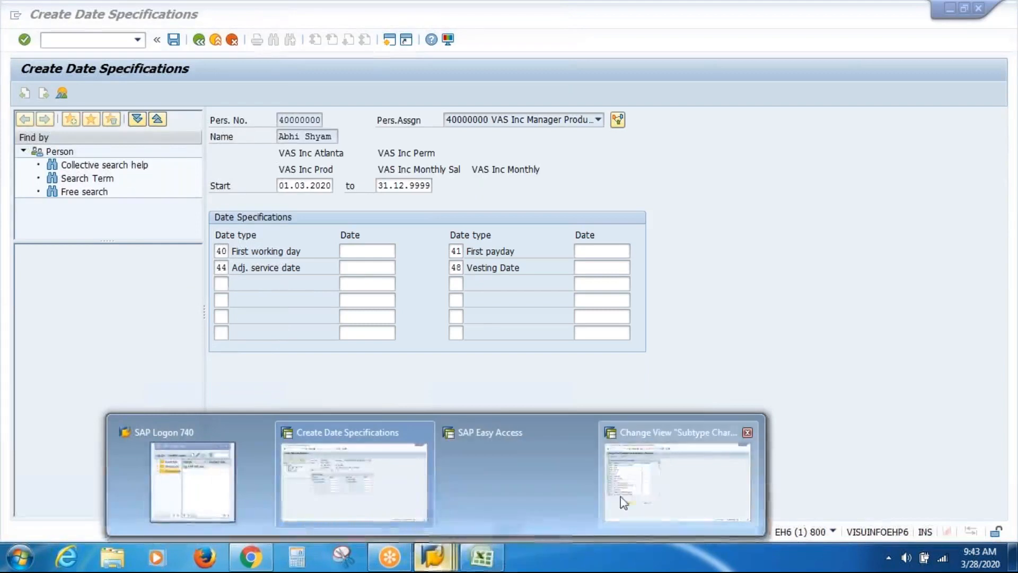
pyautogui.click(621, 497)
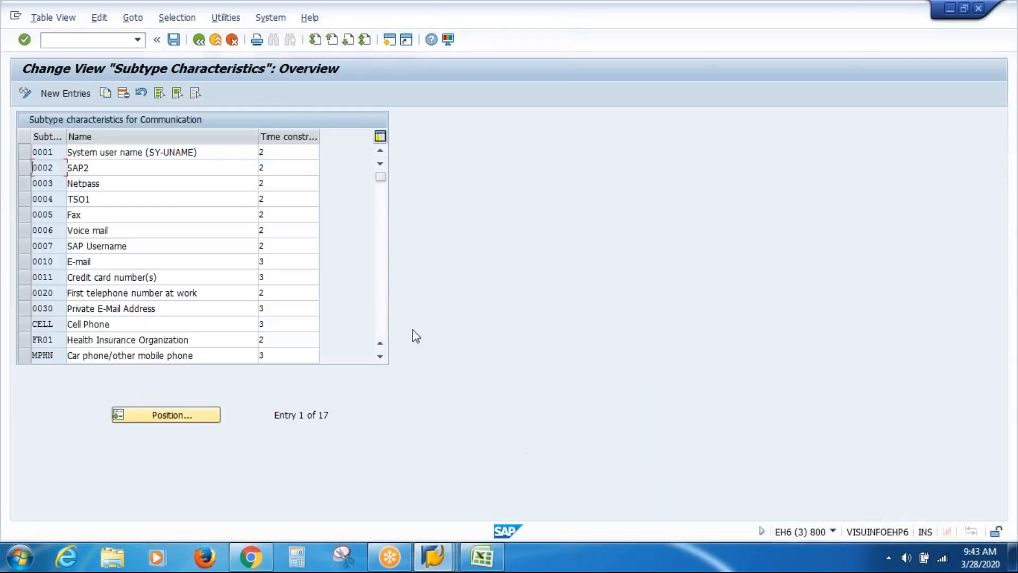
pyautogui.click(198, 42)
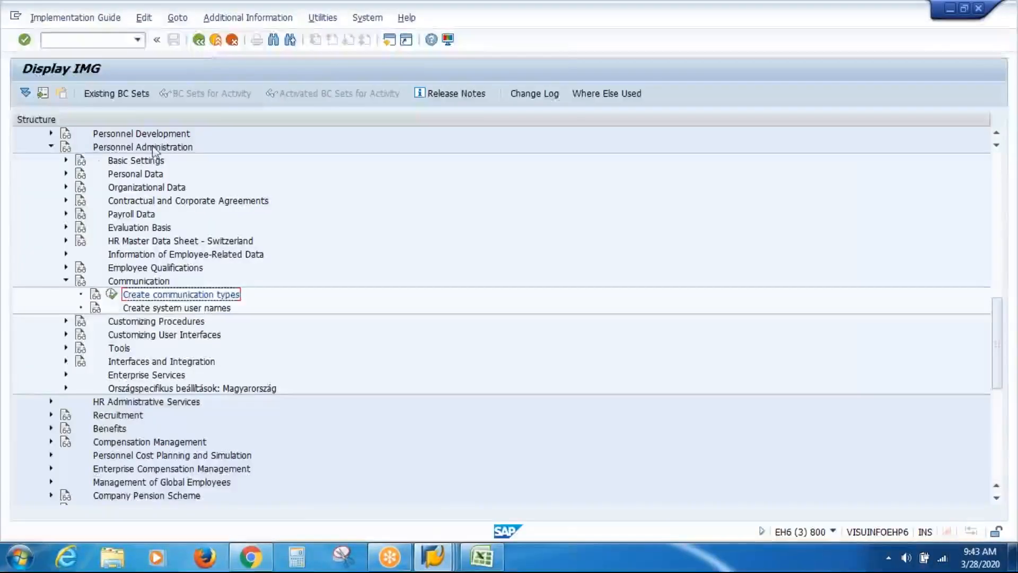
pyautogui.click(52, 148)
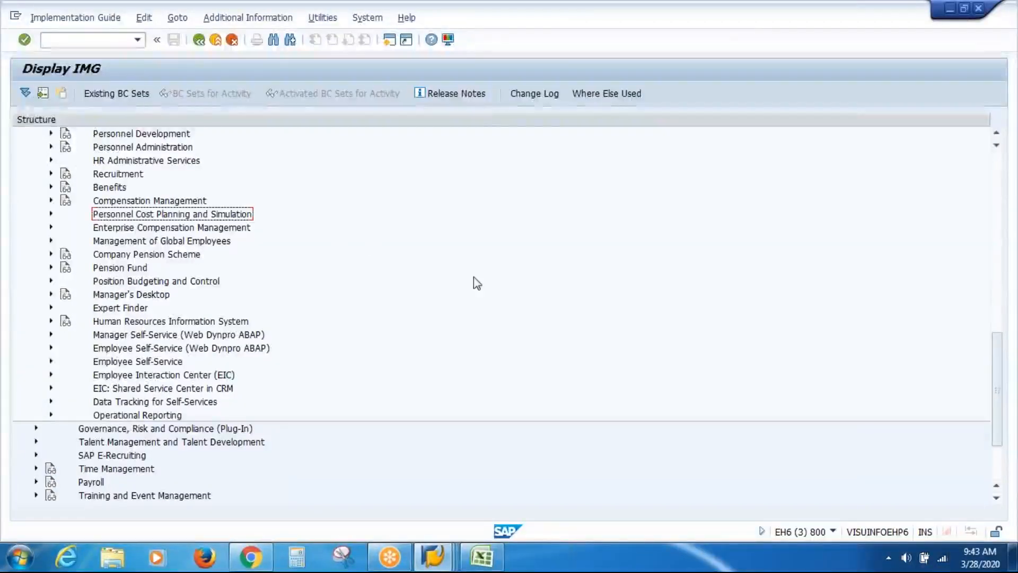
pyautogui.click(52, 147)
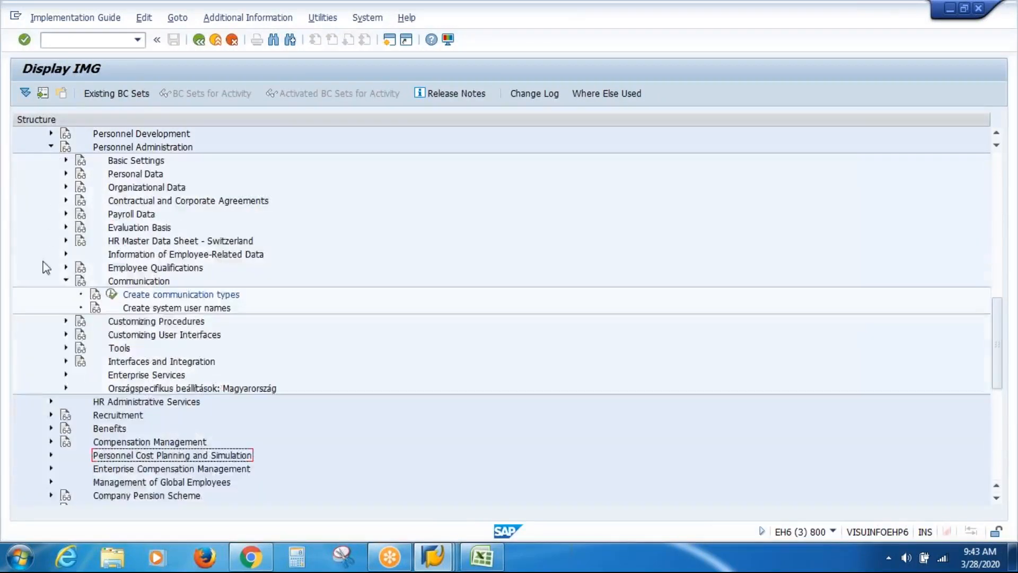
# Execute Define date type under Evaluation Basis > Date Specifications
pyautogui.click(66, 281)
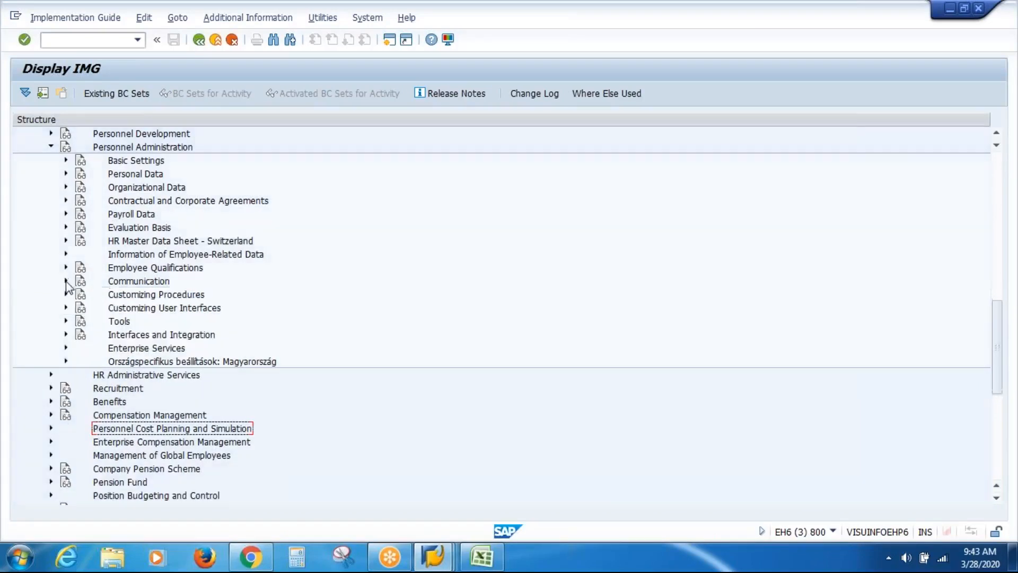
pyautogui.click(66, 227)
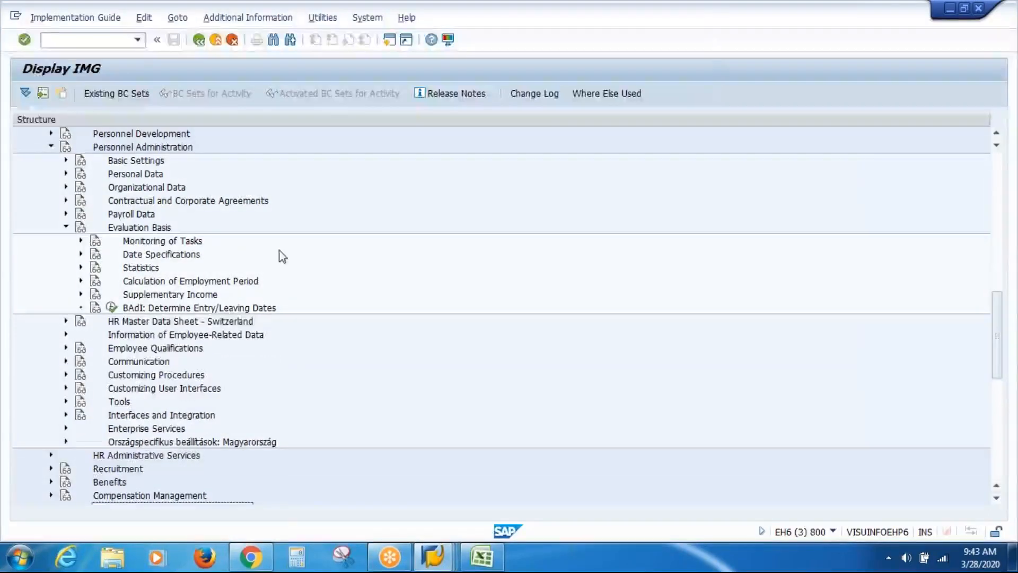
pyautogui.click(142, 259)
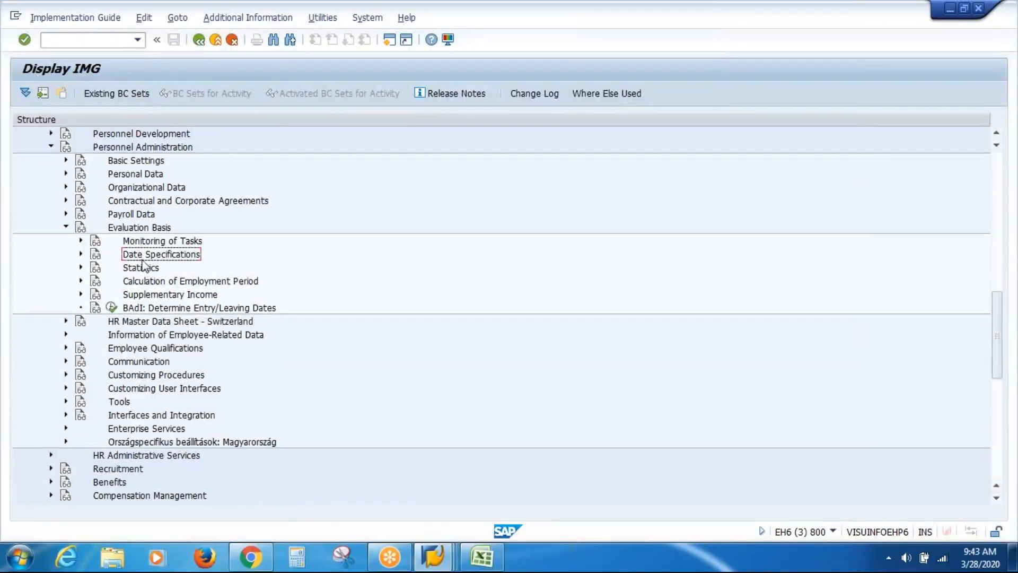
pyautogui.click(81, 255)
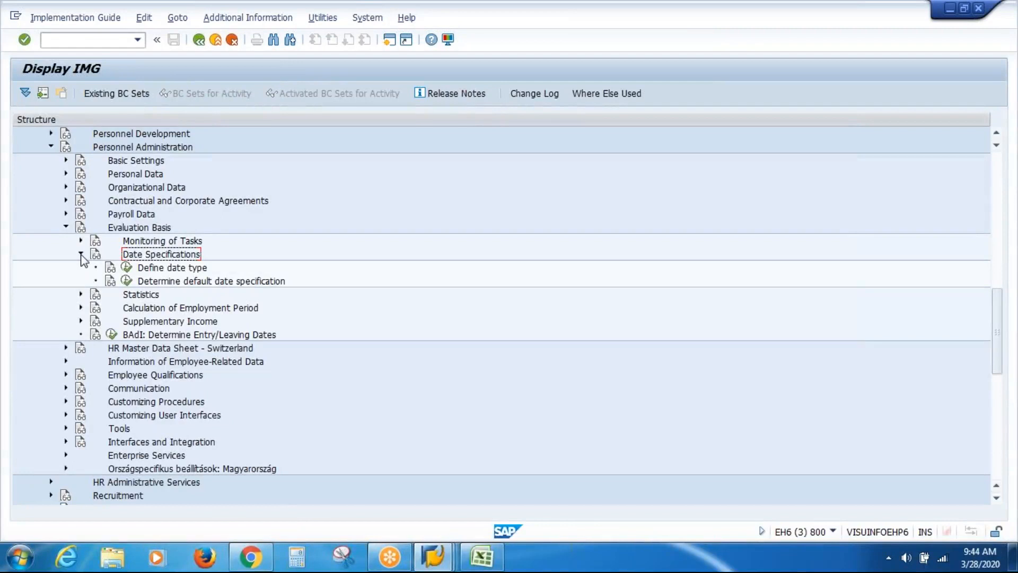
pyautogui.click(179, 271)
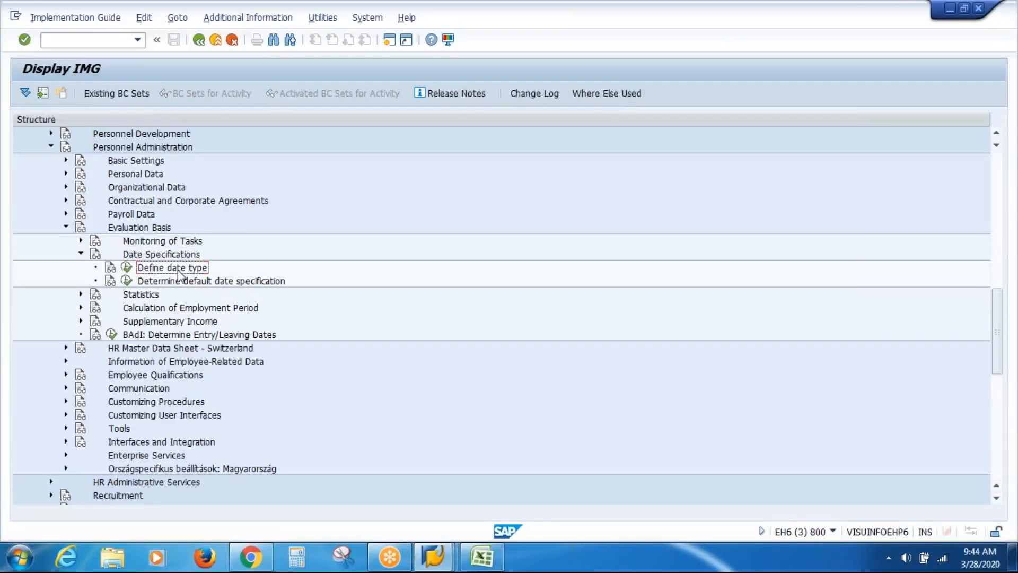
pyautogui.click(127, 269)
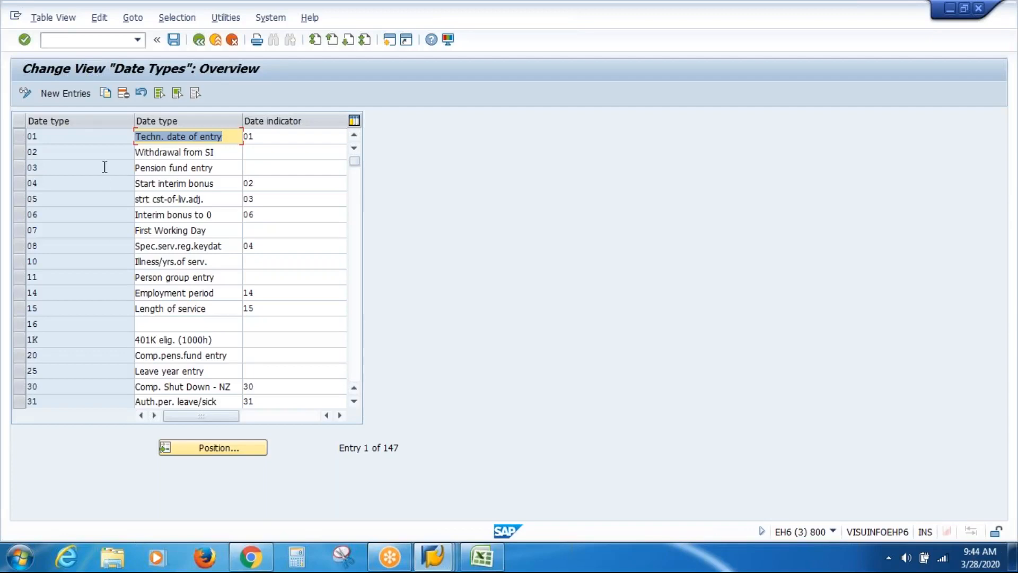
# Add a new date type VA named 'VAS Inc Hhire Date'
pyautogui.click(66, 95)
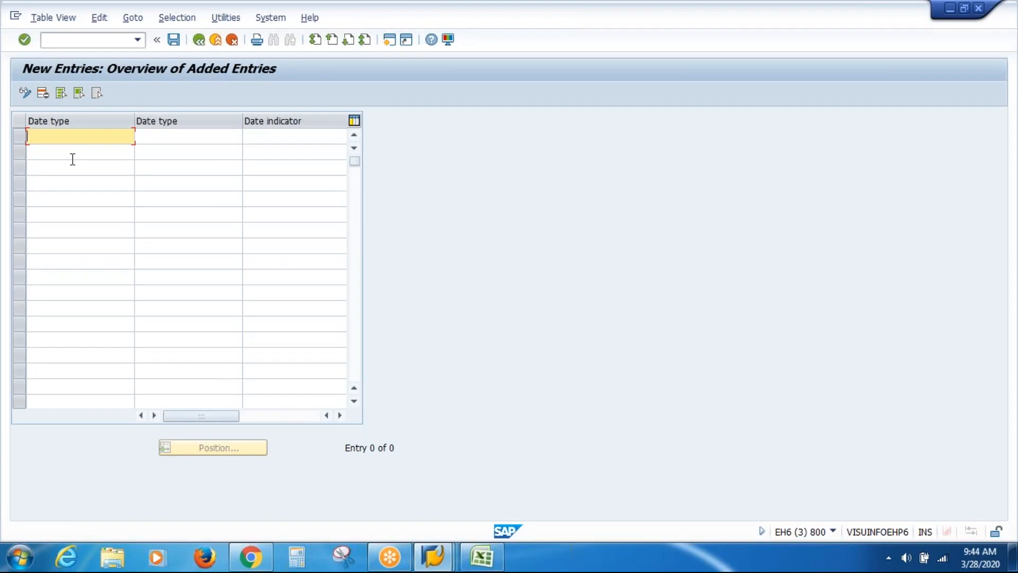
pyautogui.write('VA')
pyautogui.press('Tab')
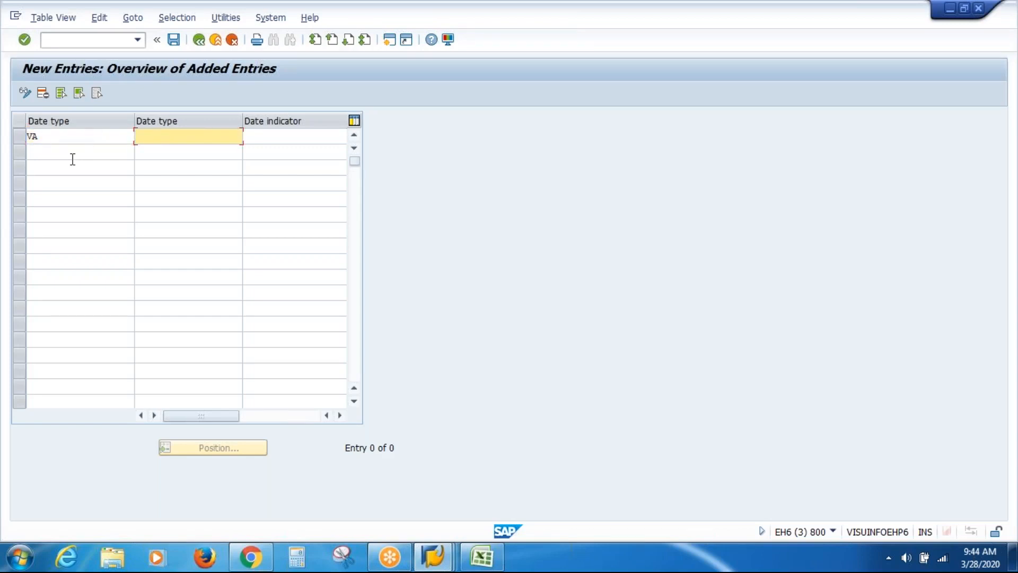
pyautogui.write('VAS Inc Jo')
pyautogui.press('BackSpace')
pyautogui.write('Hhire Date')
# Narrow the date type column and show F1 help for the Date indicator
pyautogui.click(295, 139)
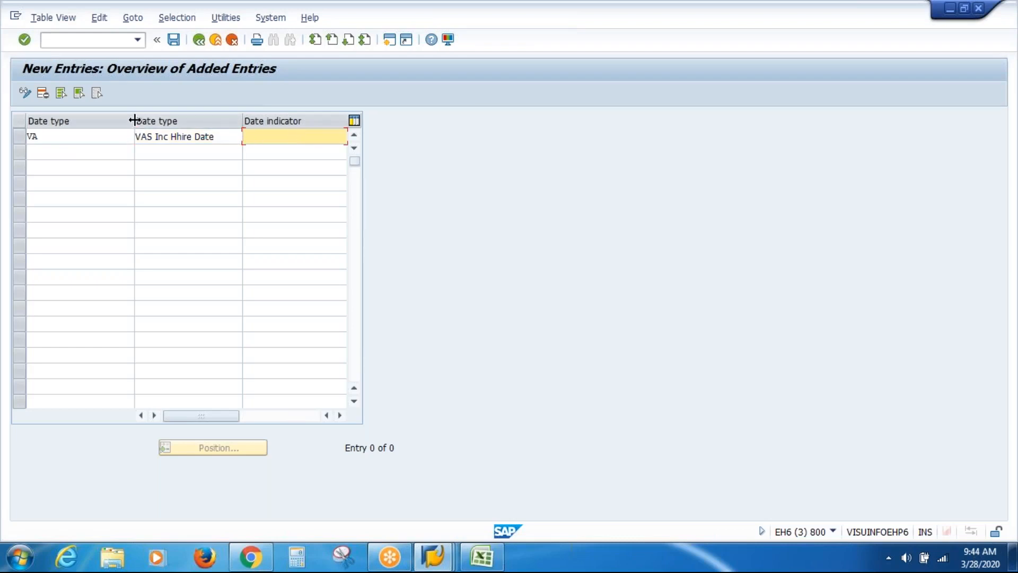
pyautogui.moveTo(135, 120); pyautogui.dragTo(88, 121)
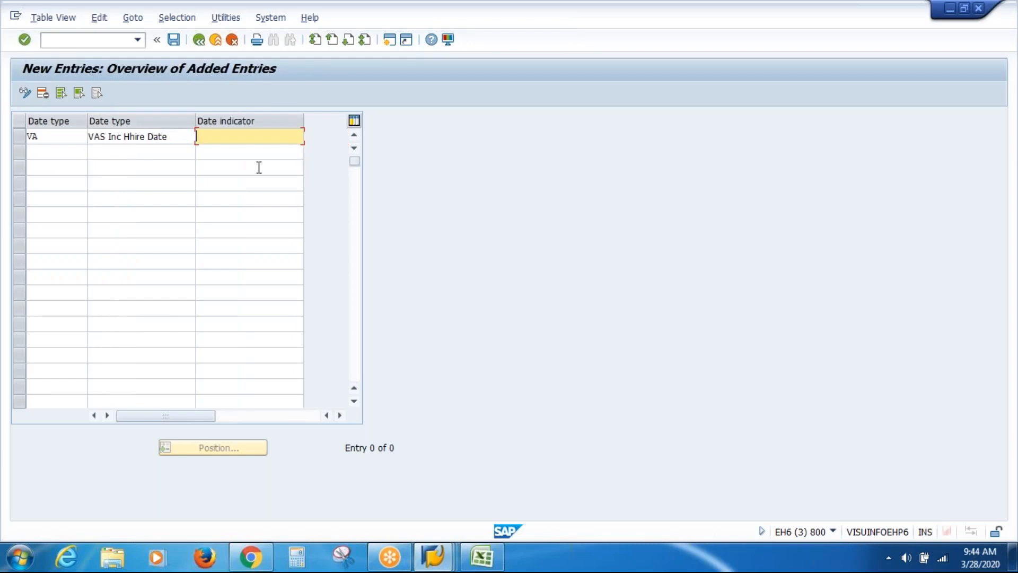
pyautogui.press('F1')
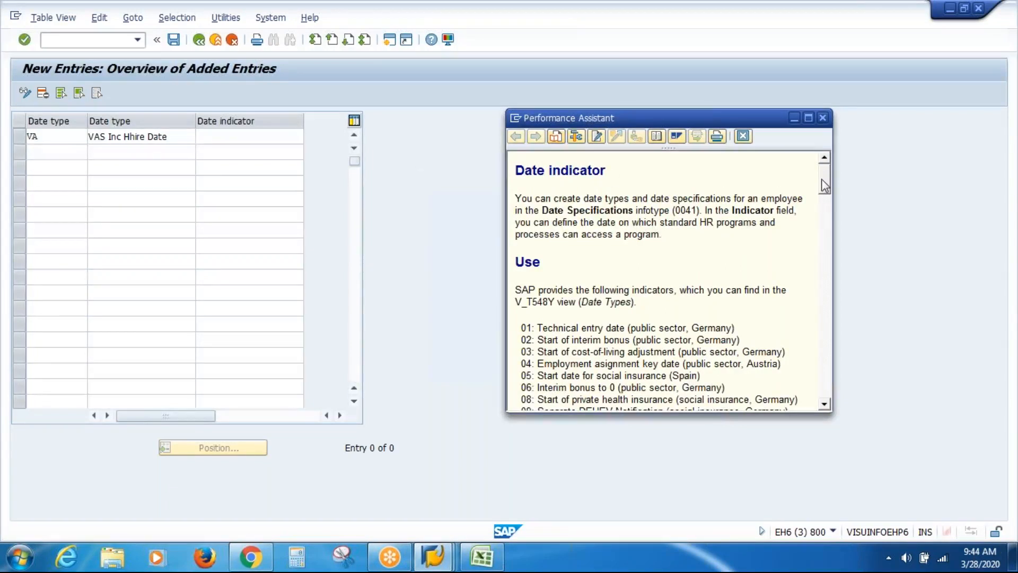
# Review the Date indicator help, close it, and save date type VA to a customizing request
pyautogui.moveTo(821, 179); pyautogui.dragTo(826, 204)
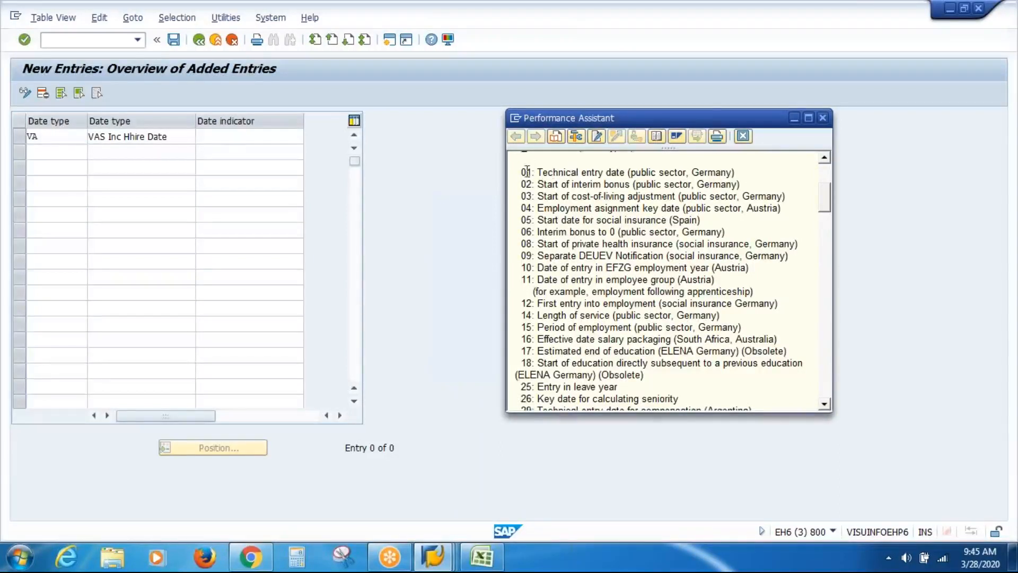
pyautogui.moveTo(523, 174); pyautogui.dragTo(533, 173)
pyautogui.moveTo(561, 196); pyautogui.dragTo(721, 199)
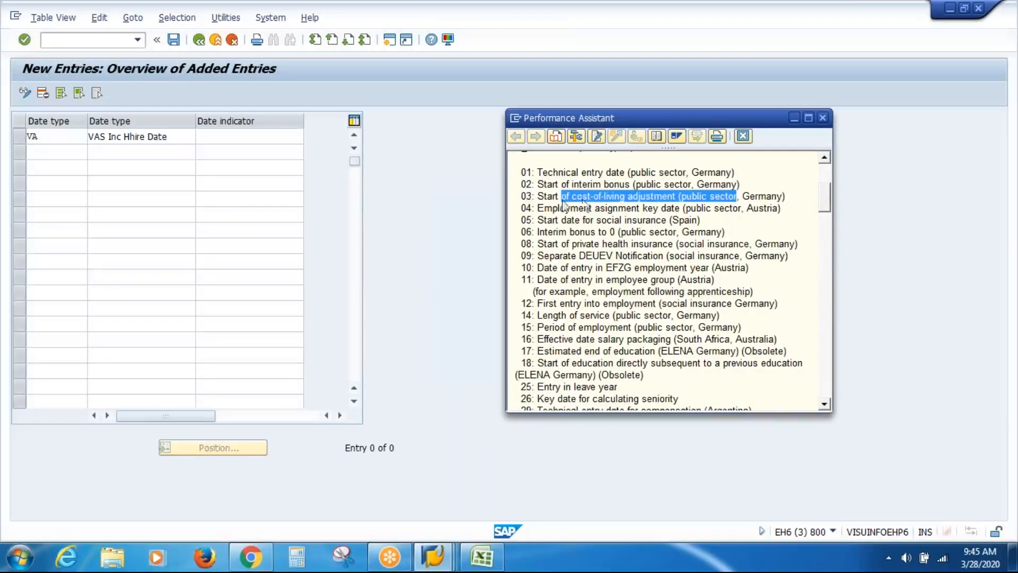
pyautogui.click(527, 193)
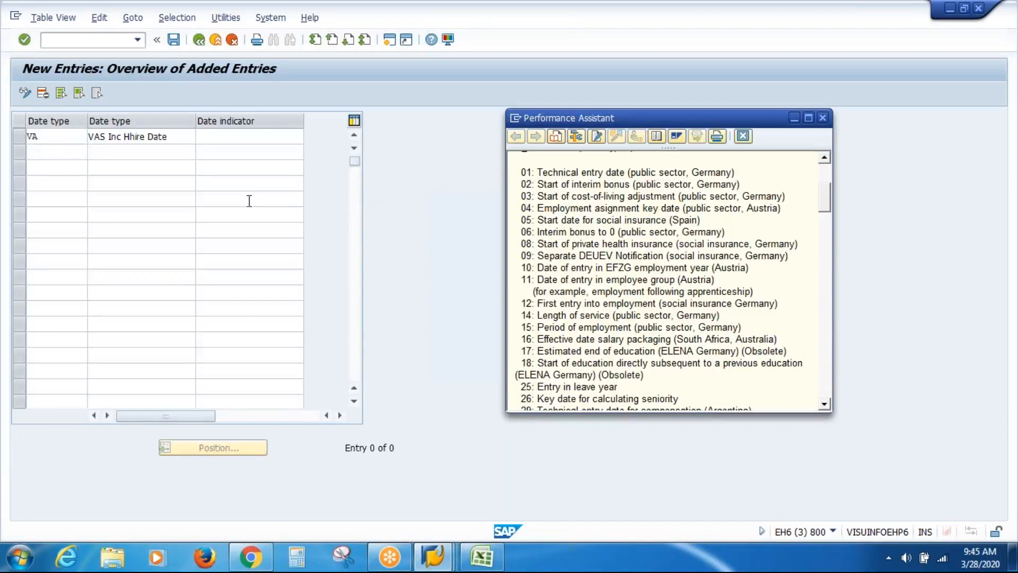
pyautogui.click(823, 118)
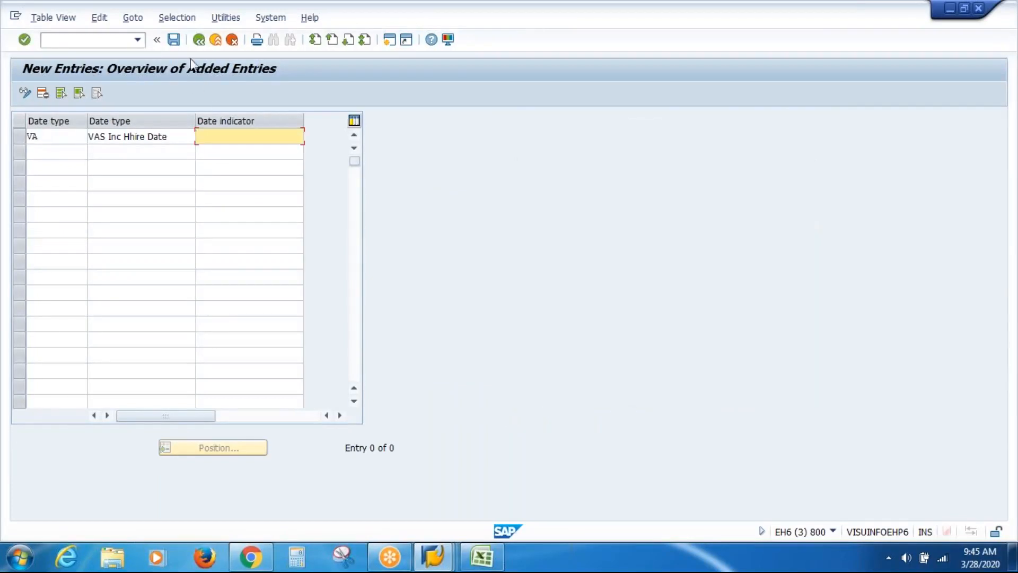
pyautogui.click(174, 40)
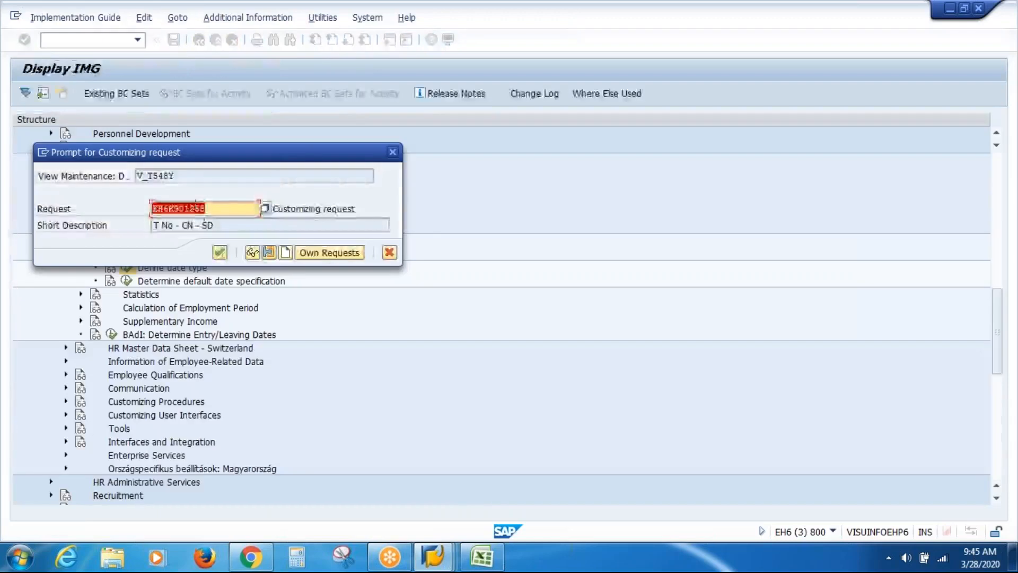
pyautogui.press('Return')
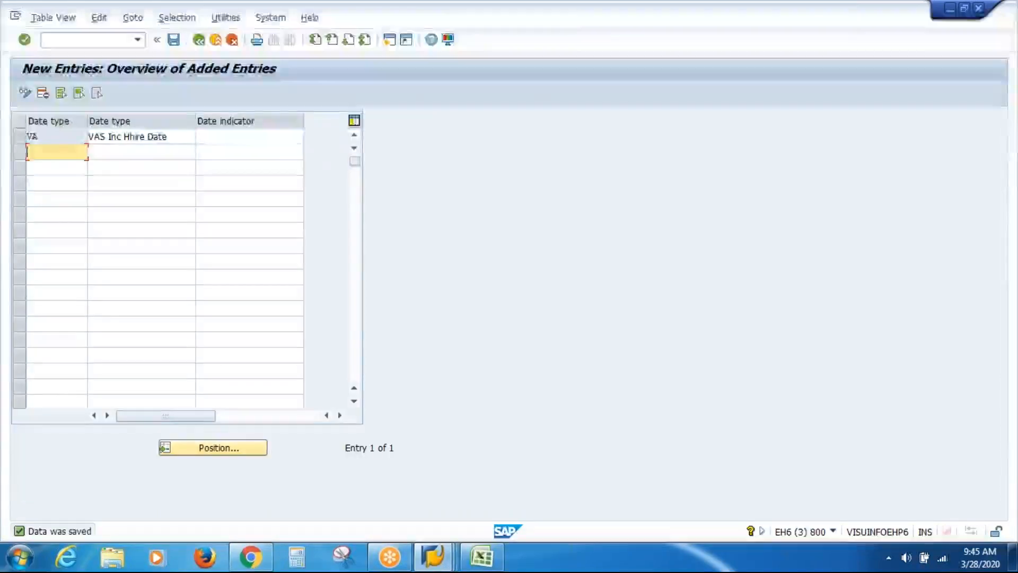
# Switch back to the PA30 session and start a fresh Date Specifications record
pyautogui.click(438, 563)
pyautogui.click(389, 494)
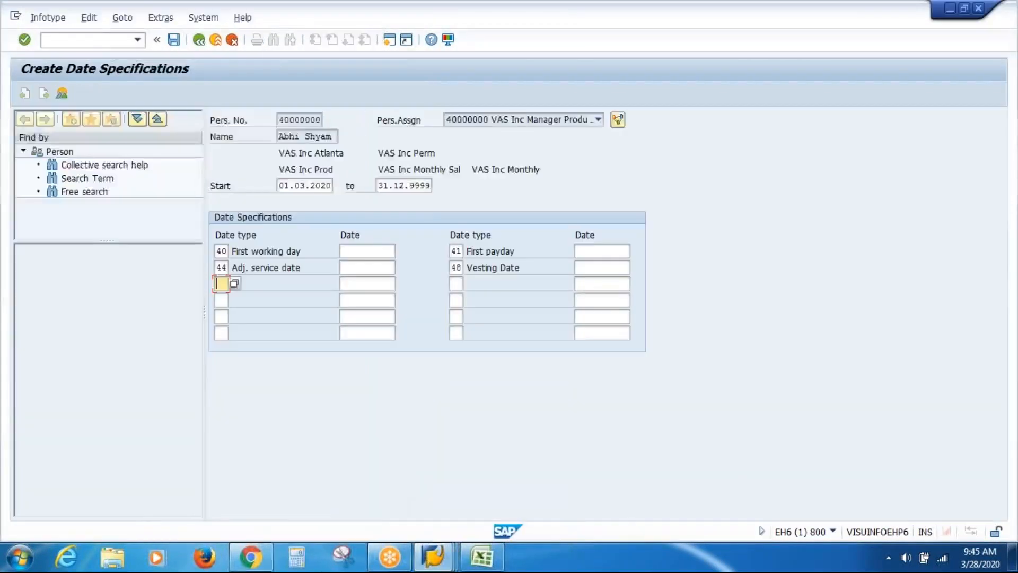
pyautogui.click(198, 40)
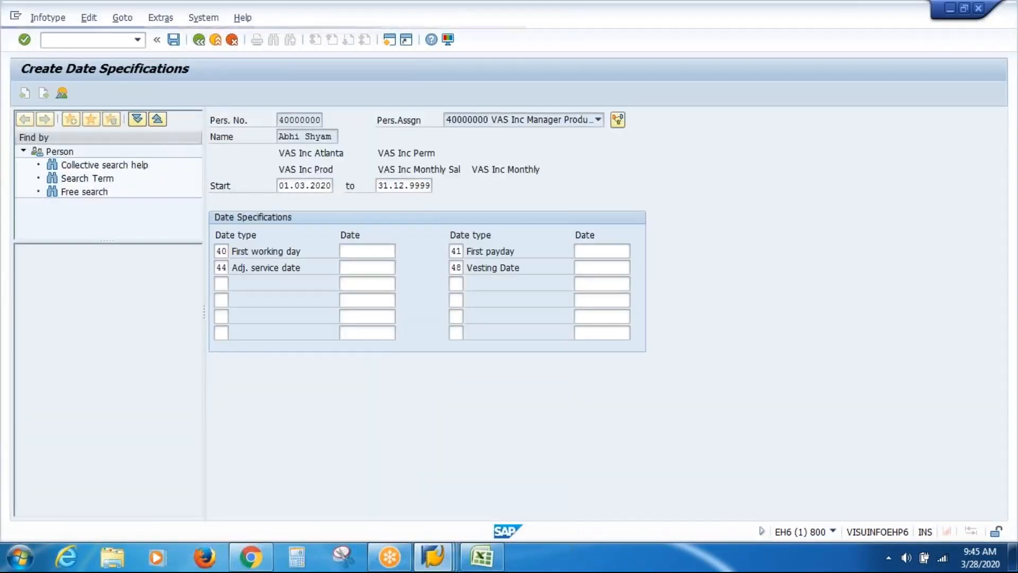
pyautogui.click(25, 94)
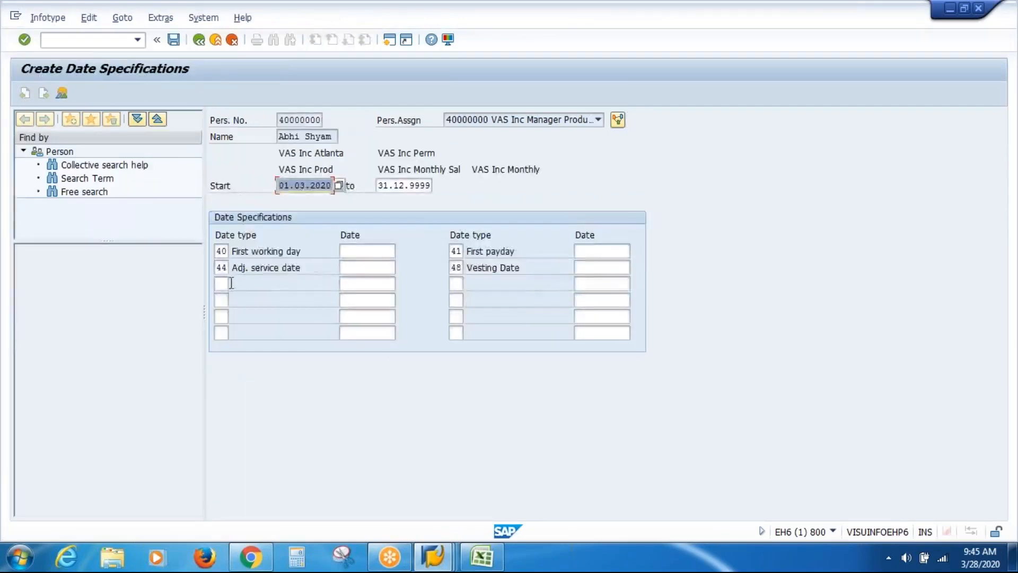
# Set row 3 to date type VA with date 01.03.2020 and check the other date fields
pyautogui.click(225, 283)
pyautogui.click(234, 285)
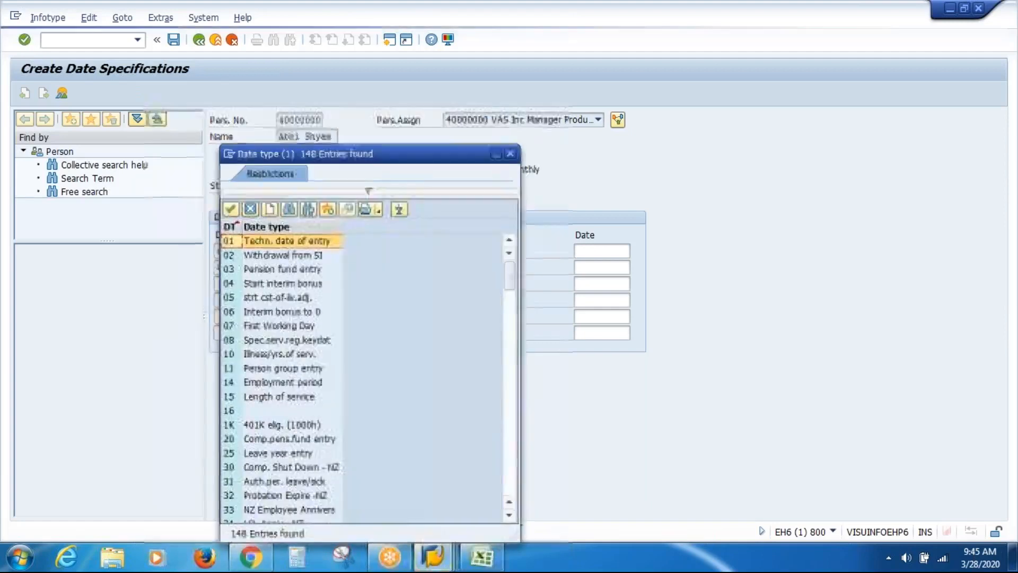
pyautogui.moveTo(508, 275); pyautogui.dragTo(514, 506)
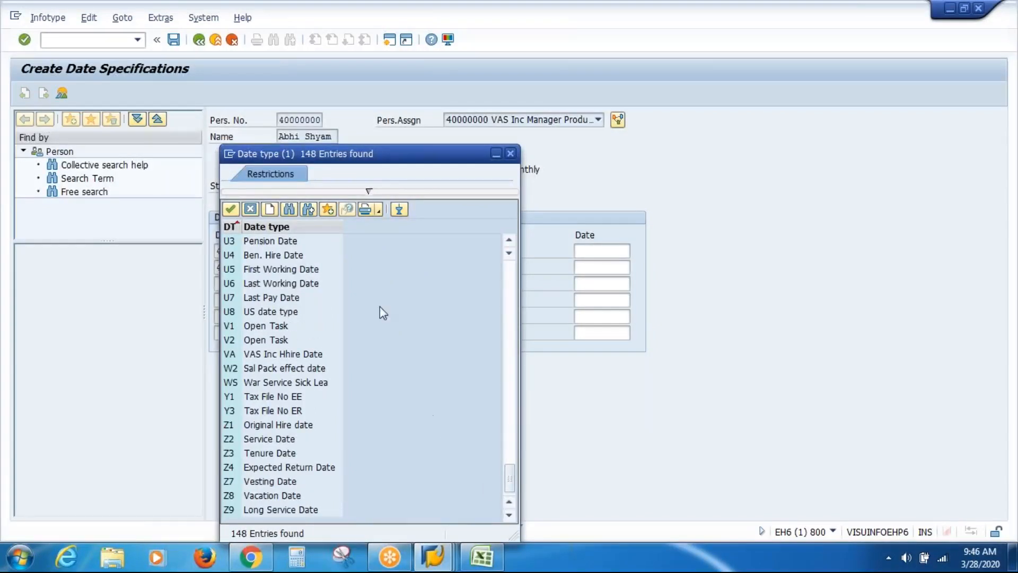
pyautogui.click(280, 356)
pyautogui.doubleClick(267, 358)
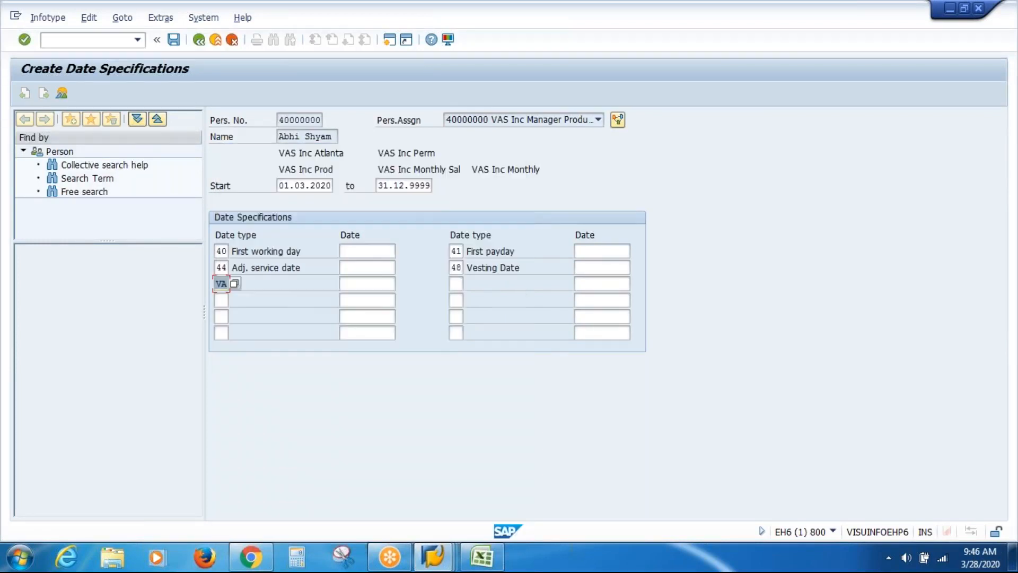
pyautogui.click(368, 284)
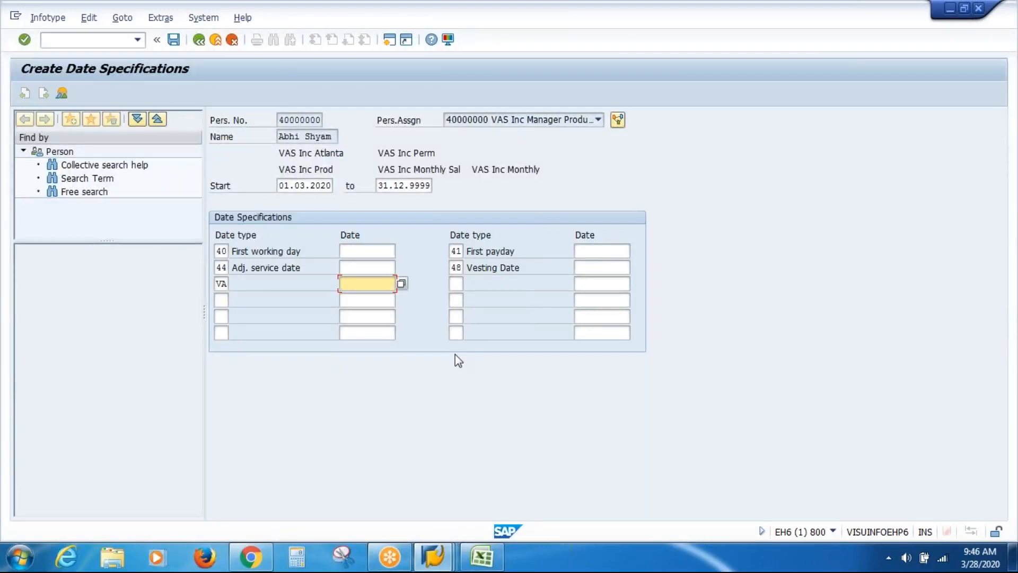
pyautogui.write('01.03.2020')
pyautogui.click(386, 247)
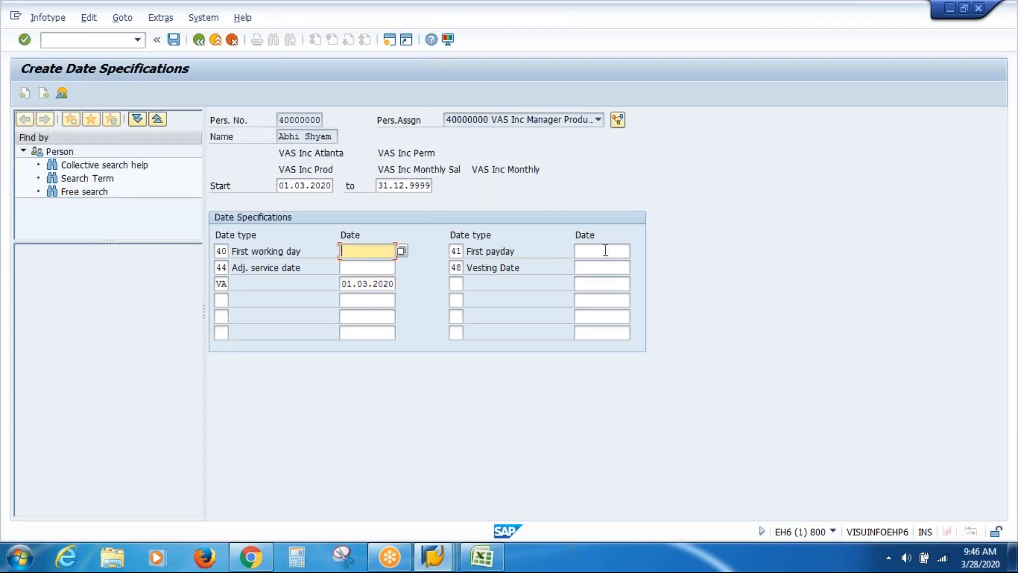
pyautogui.click(606, 251)
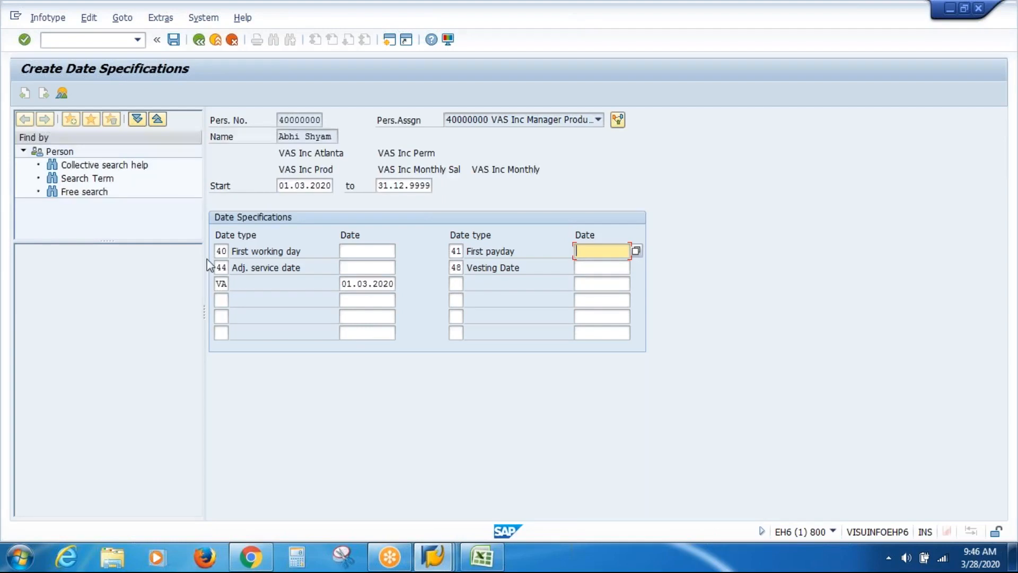
pyautogui.click(224, 251)
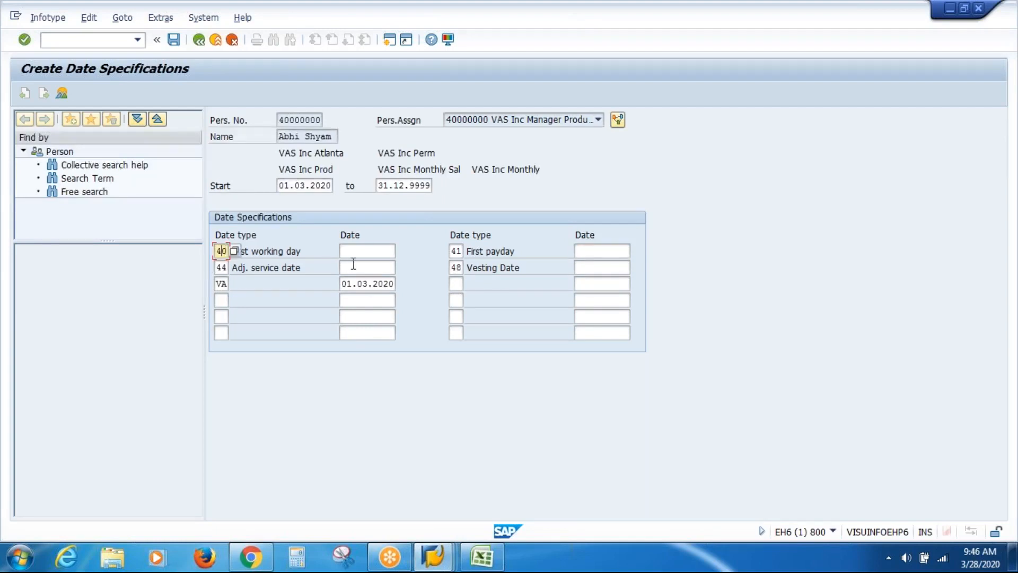
# Log on again to client 800 with the remembered user and start PA30
pyautogui.click(384, 250)
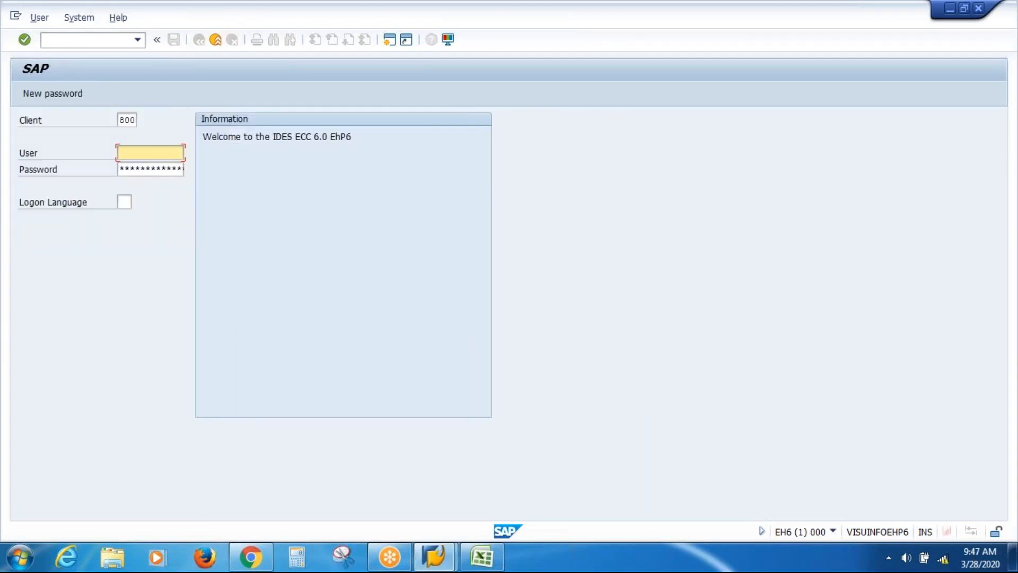
pyautogui.press('Down')
pyautogui.press('Down')
pyautogui.press('Return')
pyautogui.hotkey('shift', 'Home')
pyautogui.press('Home')
pyautogui.press('Tab')
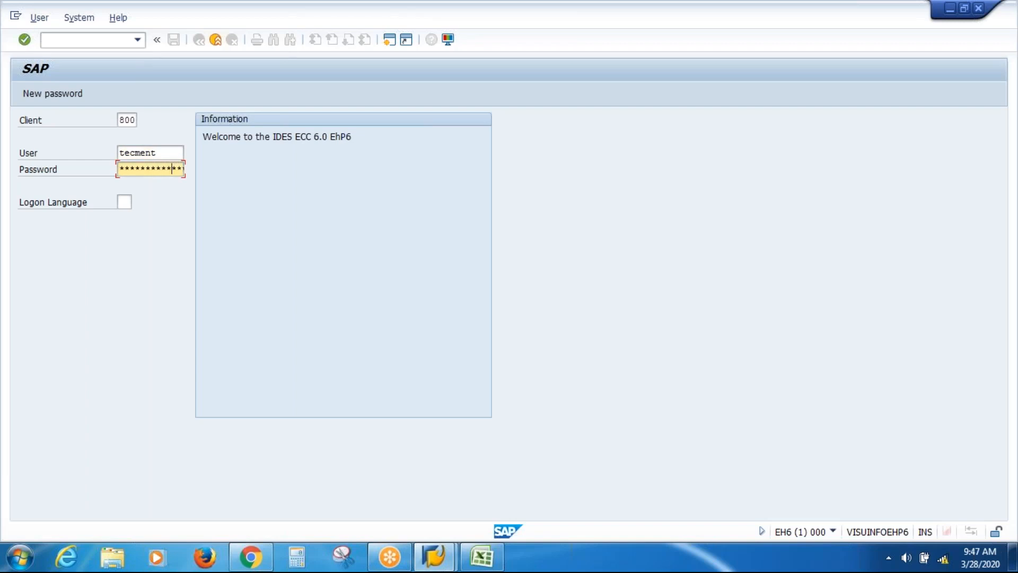
pyautogui.press('Return')
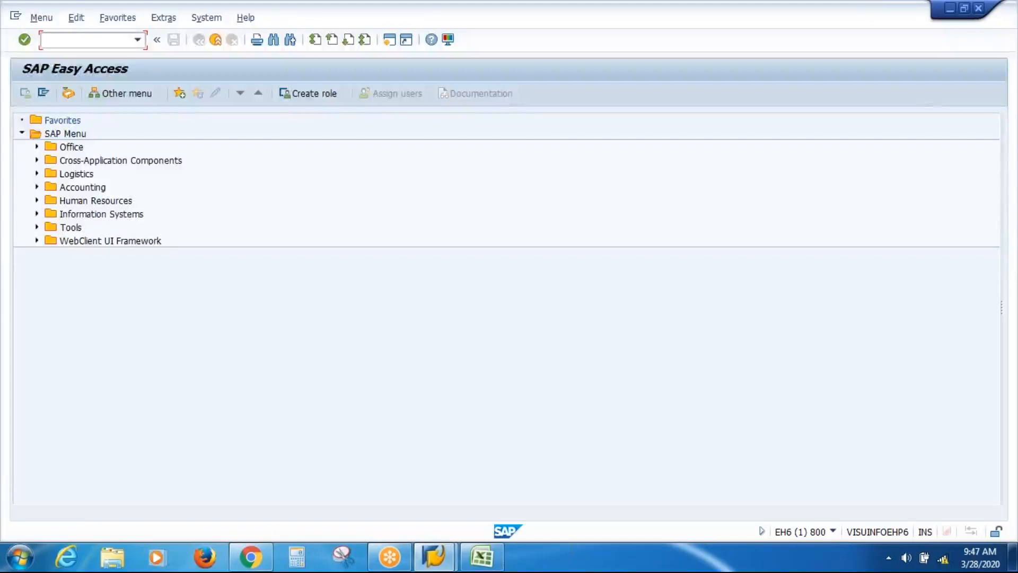
pyautogui.write('PA30')
pyautogui.press('Return')
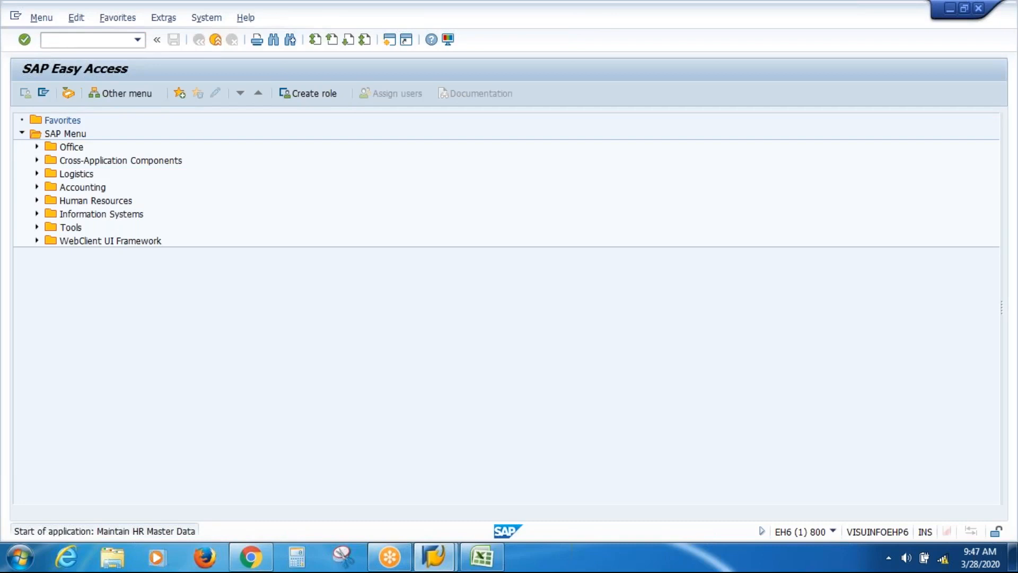
# Recall the employee's personnel number, enter infotype 41 and create a Date Specifications record
pyautogui.press('space')
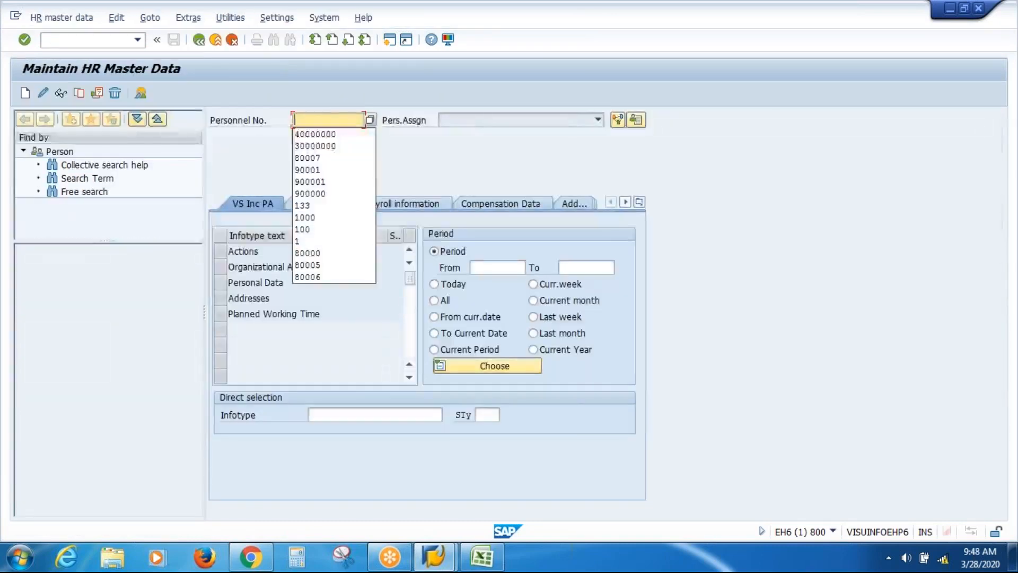
pyautogui.press('Down')
pyautogui.press('Return')
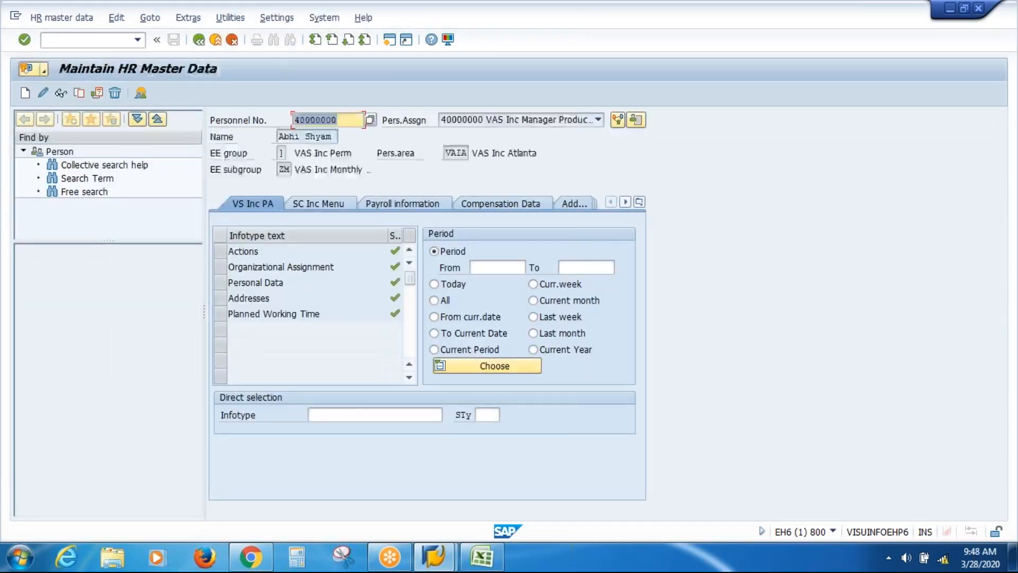
pyautogui.click(355, 414)
pyautogui.write('41')
pyautogui.press('Return')
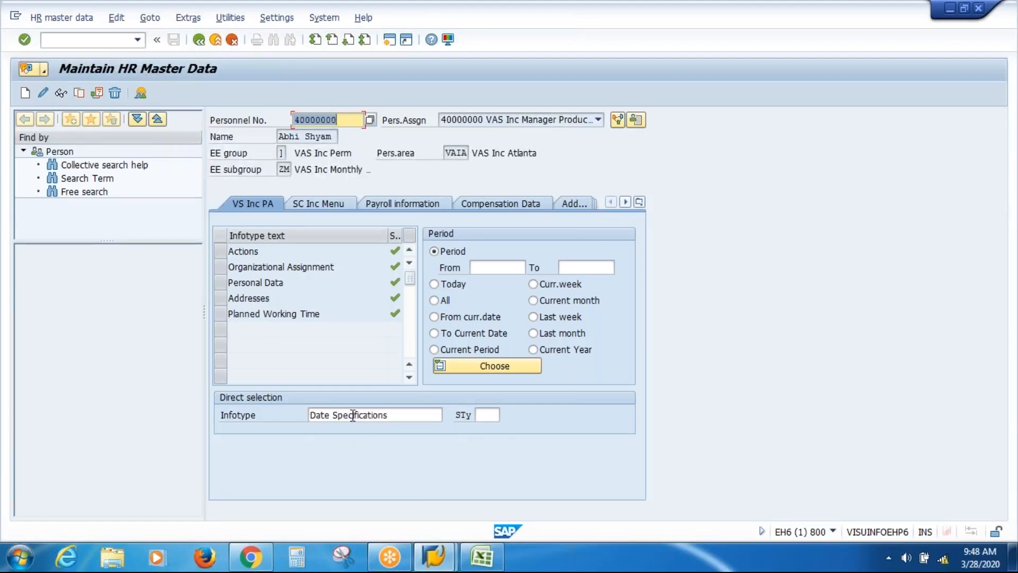
pyautogui.click(25, 94)
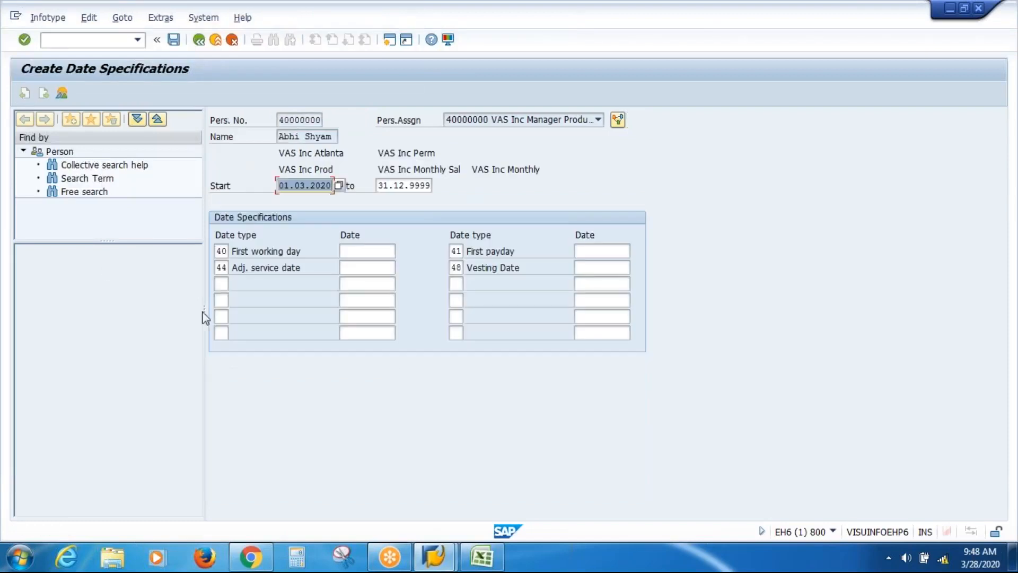
# Pick date type VA for row 3, then clear the entries and exit without saving
pyautogui.click(220, 284)
pyautogui.press('F4')
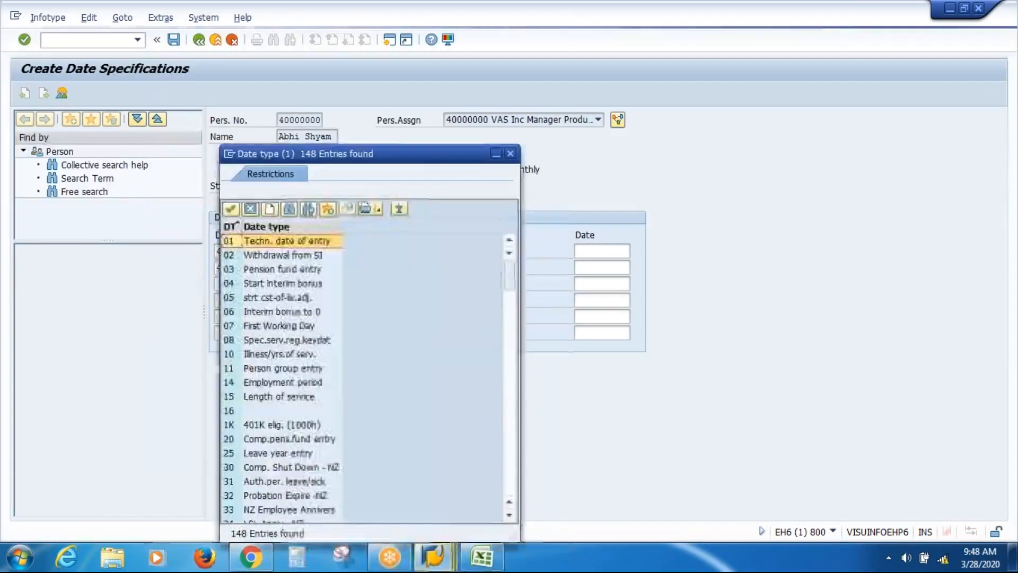
pyautogui.moveTo(509, 354); pyautogui.dragTo(509, 478)
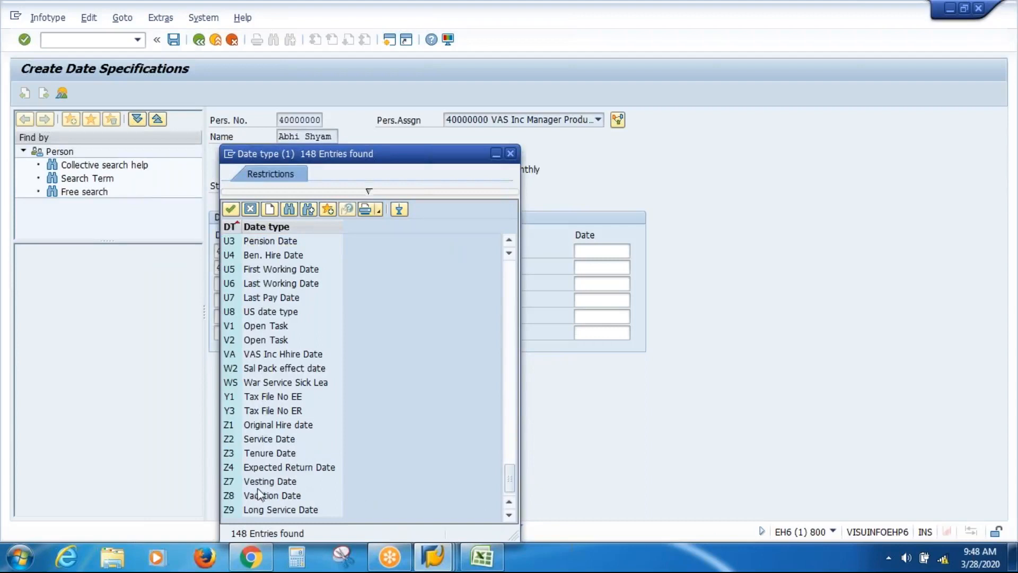
pyautogui.doubleClick(274, 354)
pyautogui.press('Return')
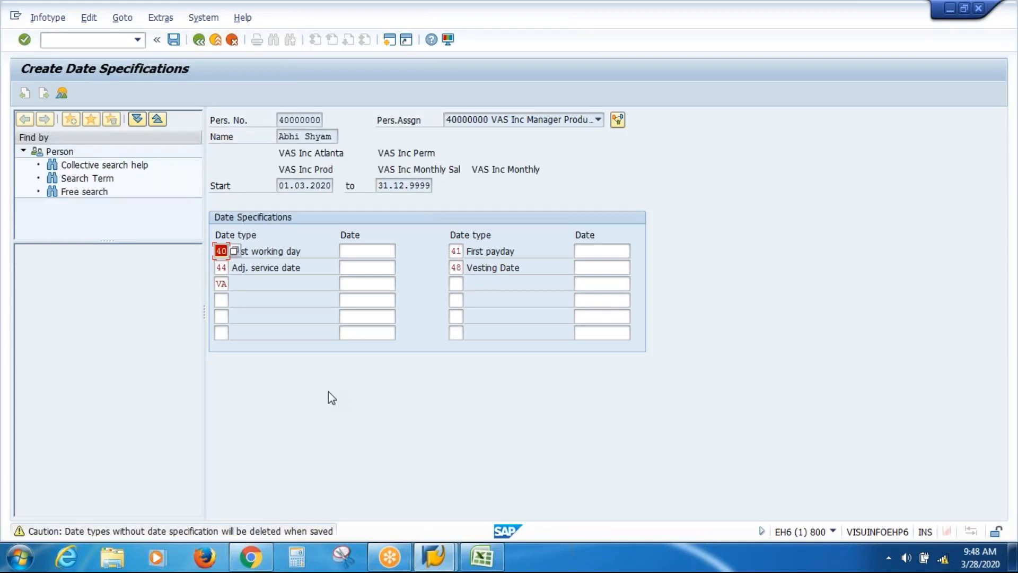
pyautogui.press('Return')
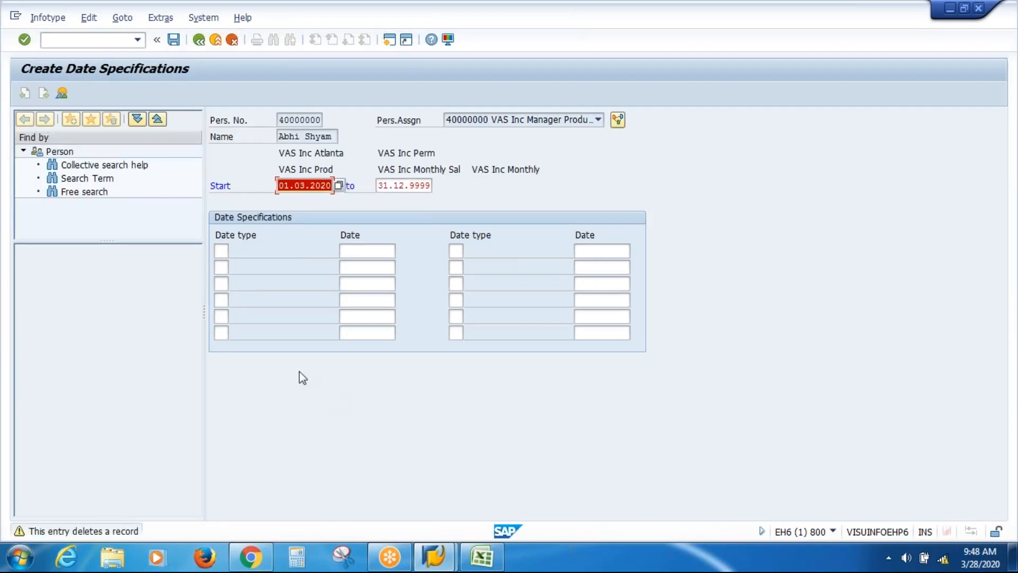
pyautogui.click(218, 43)
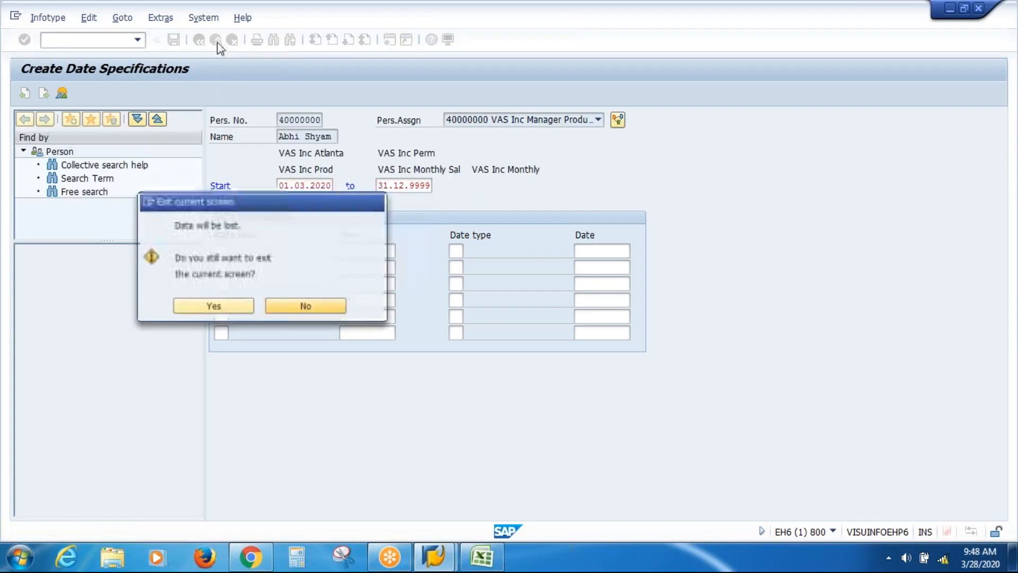
pyautogui.click(238, 307)
pyautogui.write('PA30')
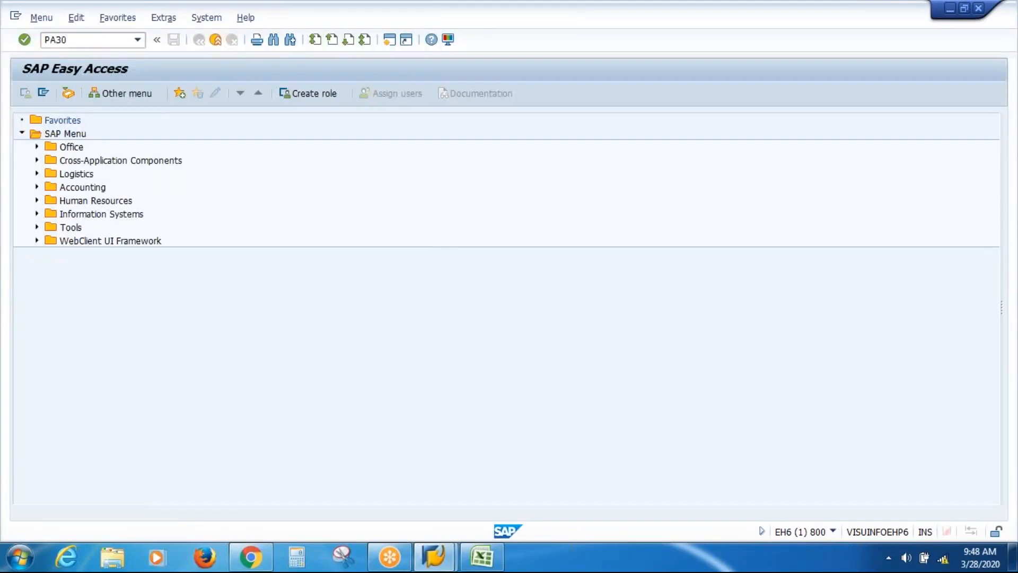
# Create an infotype 41 record to view default date types 40, 41, 44 and 48, then open a second session
pyautogui.press('Return')
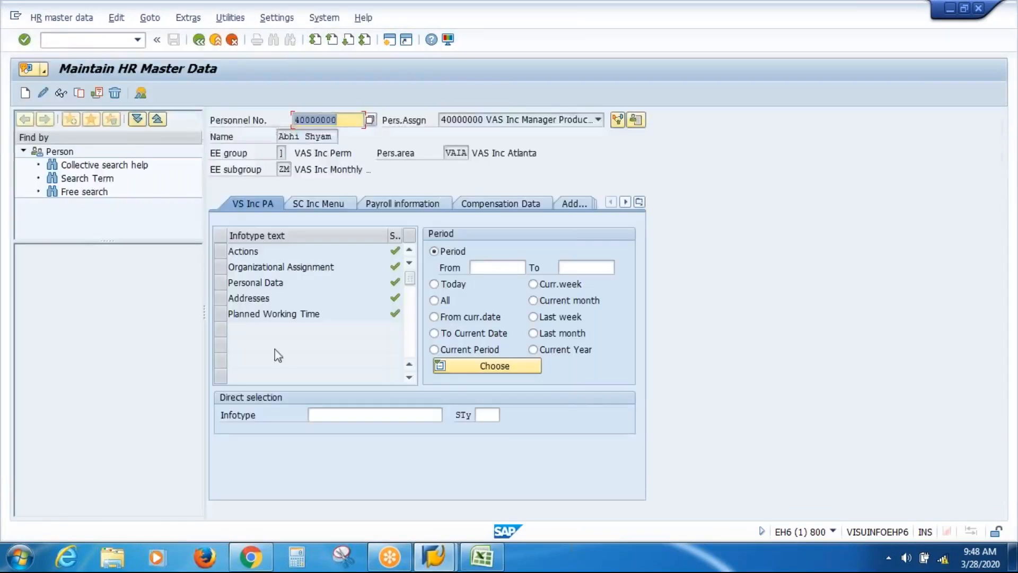
pyautogui.click(333, 415)
pyautogui.write('41')
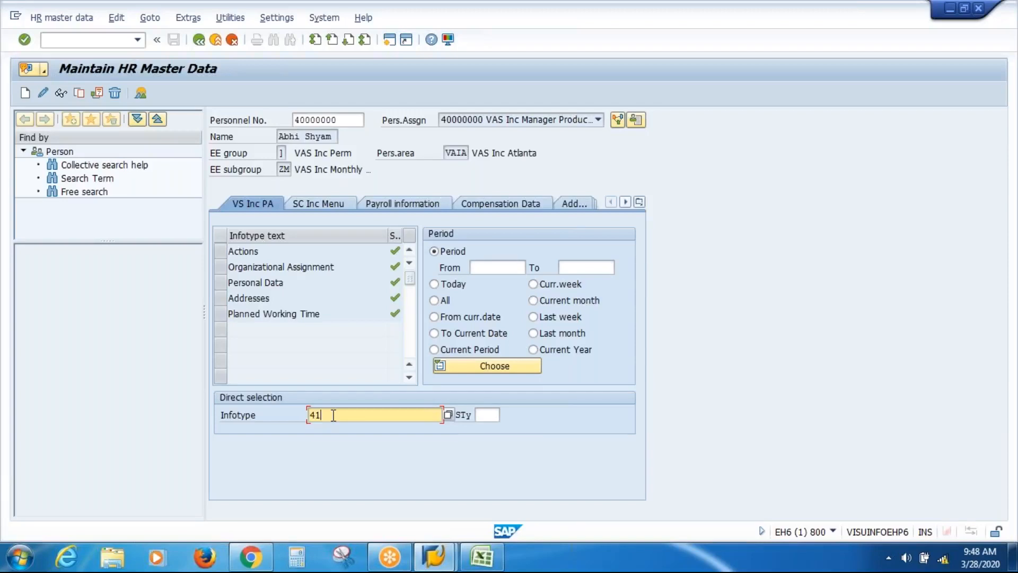
pyautogui.press('Return')
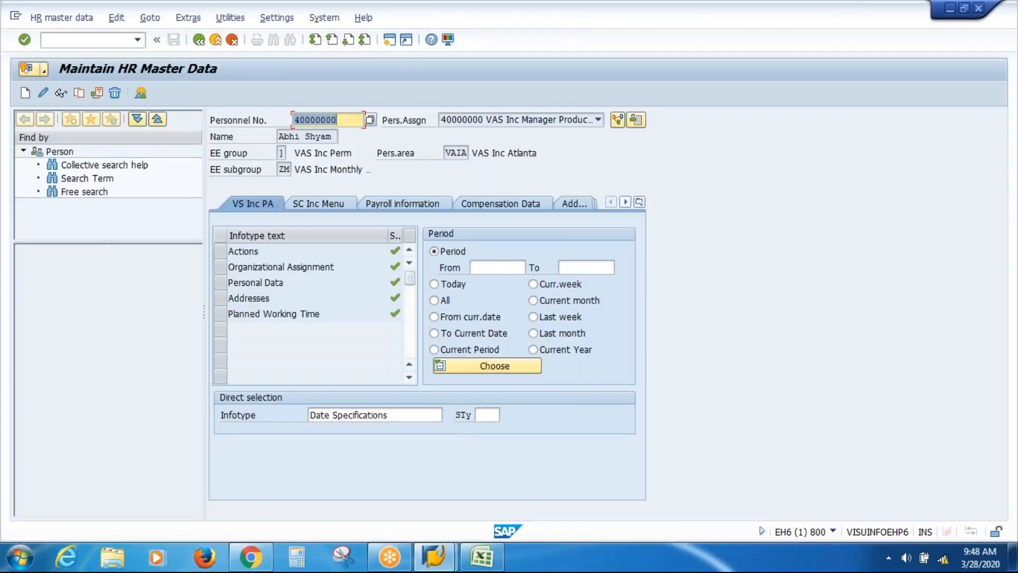
pyautogui.click(27, 97)
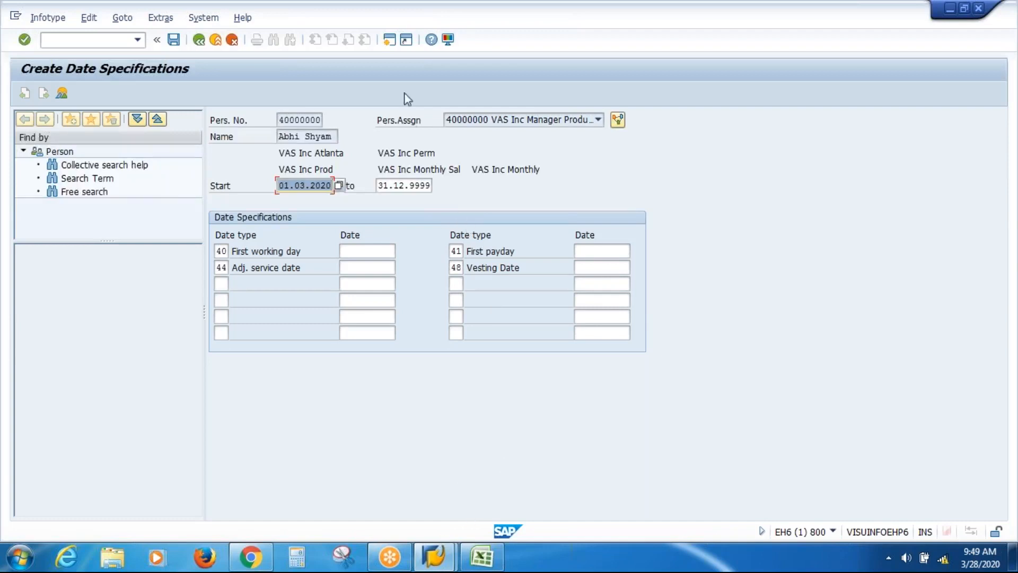
pyautogui.click(388, 39)
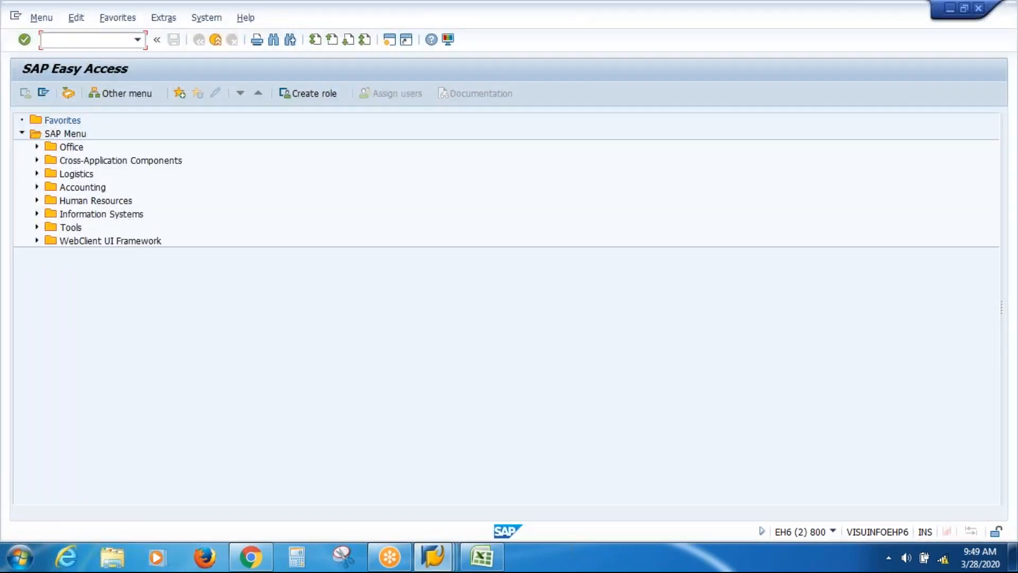
# Run SPRO and open the SAP Reference IMG
pyautogui.write('PRO')
pyautogui.press('Return')
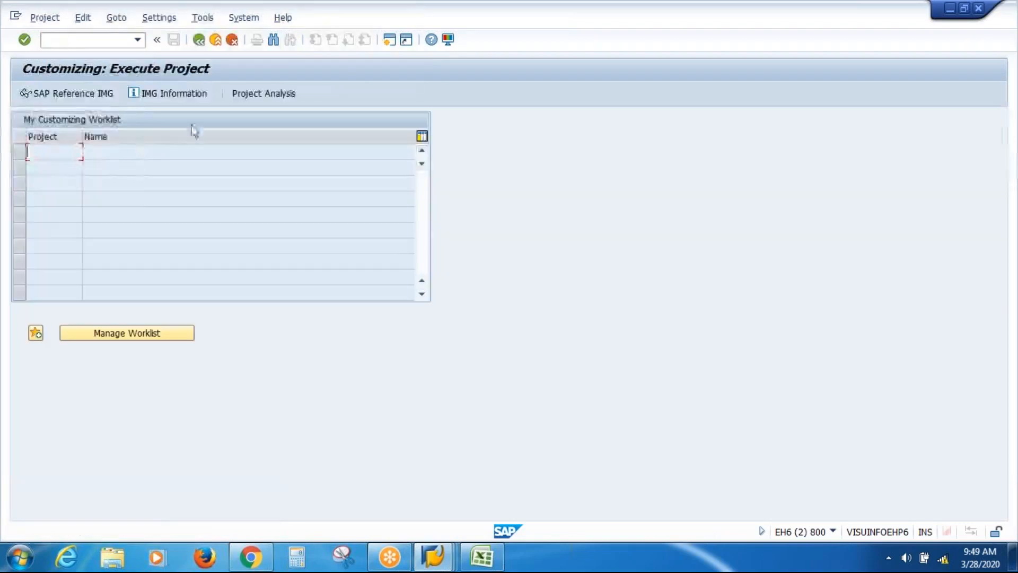
pyautogui.click(101, 93)
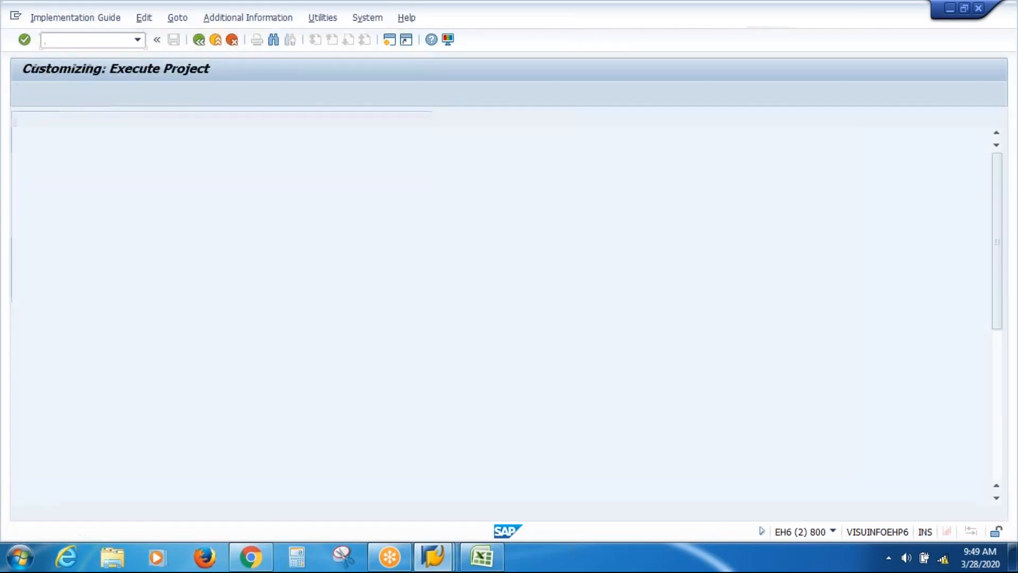
pyautogui.moveTo(999, 211); pyautogui.dragTo(1000, 345)
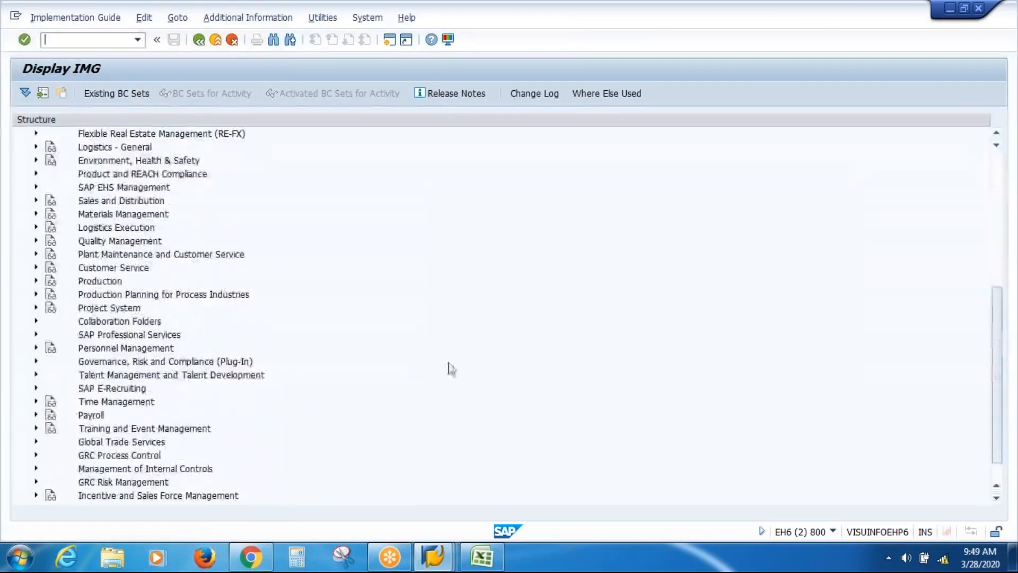
# Execute Determine default date specification under Personnel Administration > Evaluation Basis > Date Specifications
pyautogui.click(35, 349)
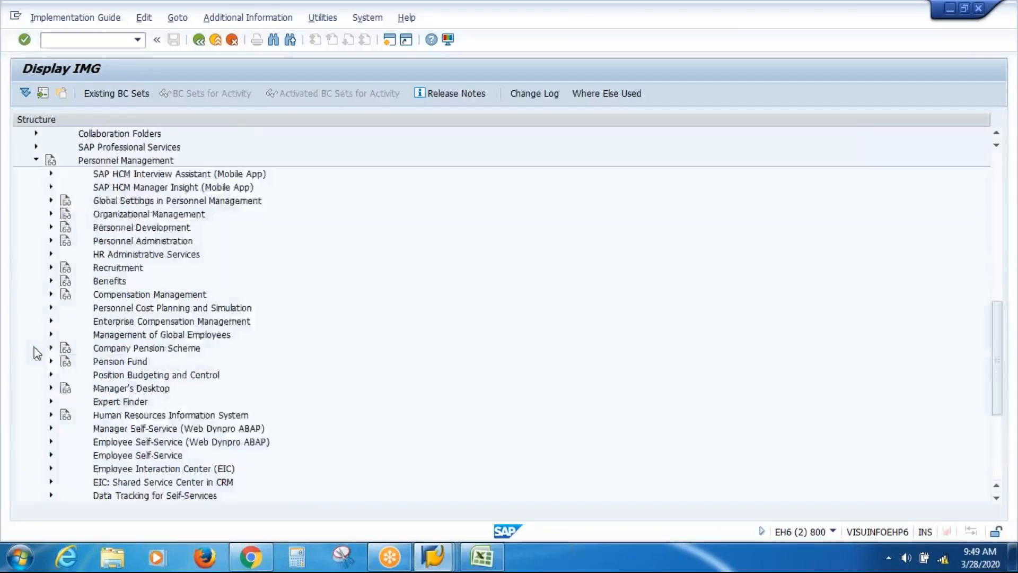
pyautogui.click(51, 241)
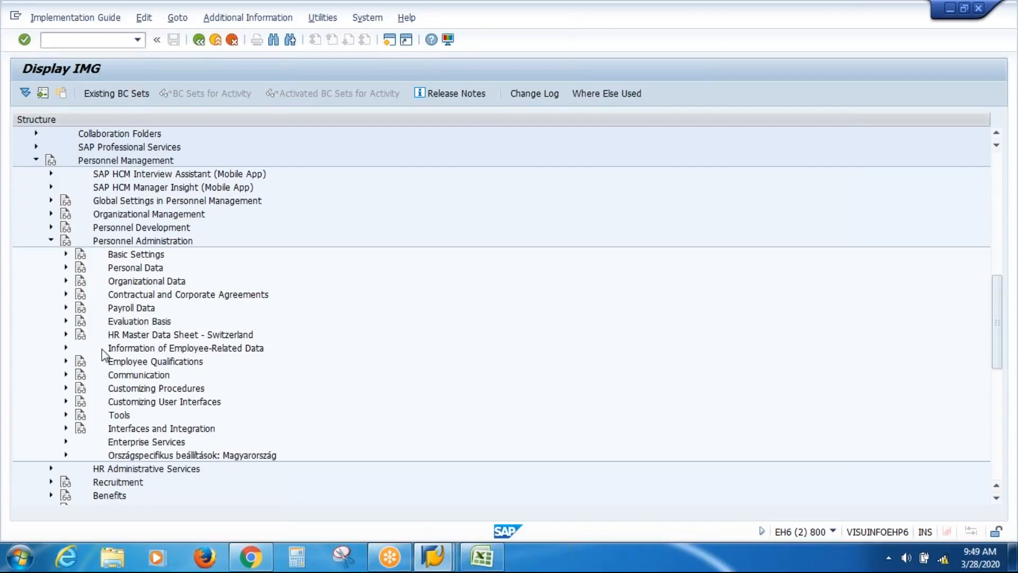
pyautogui.click(66, 321)
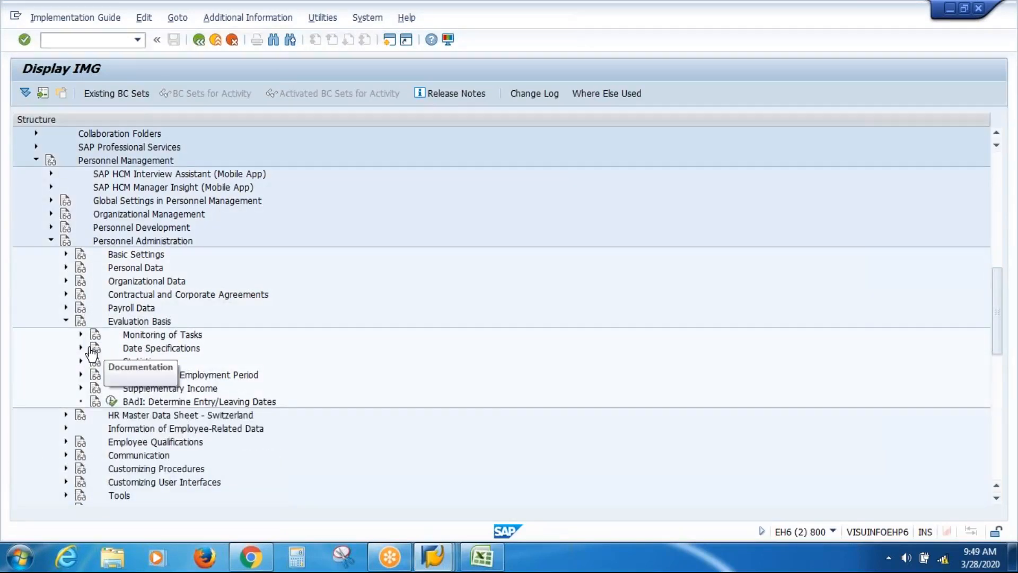
pyautogui.click(82, 348)
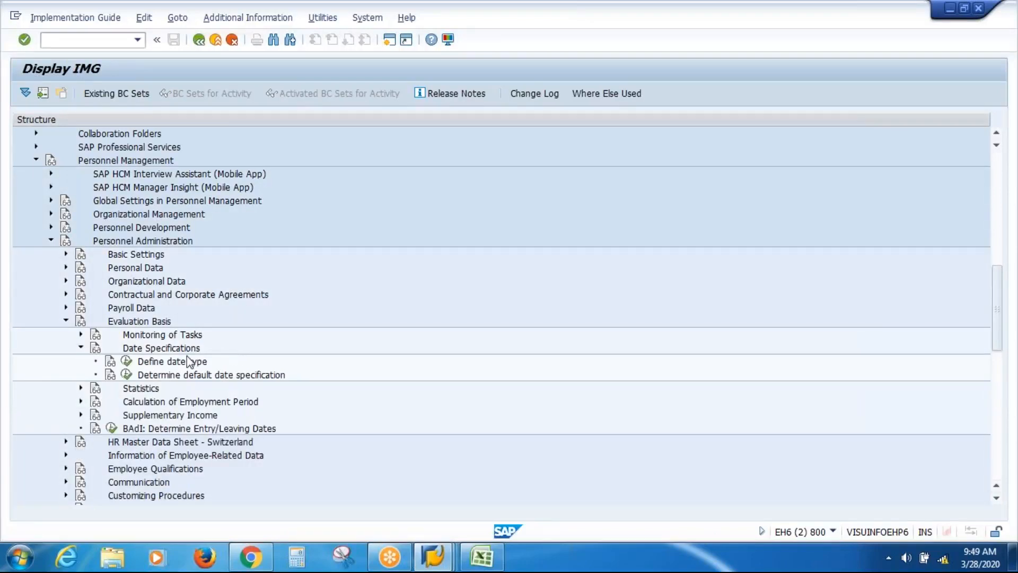
pyautogui.click(180, 363)
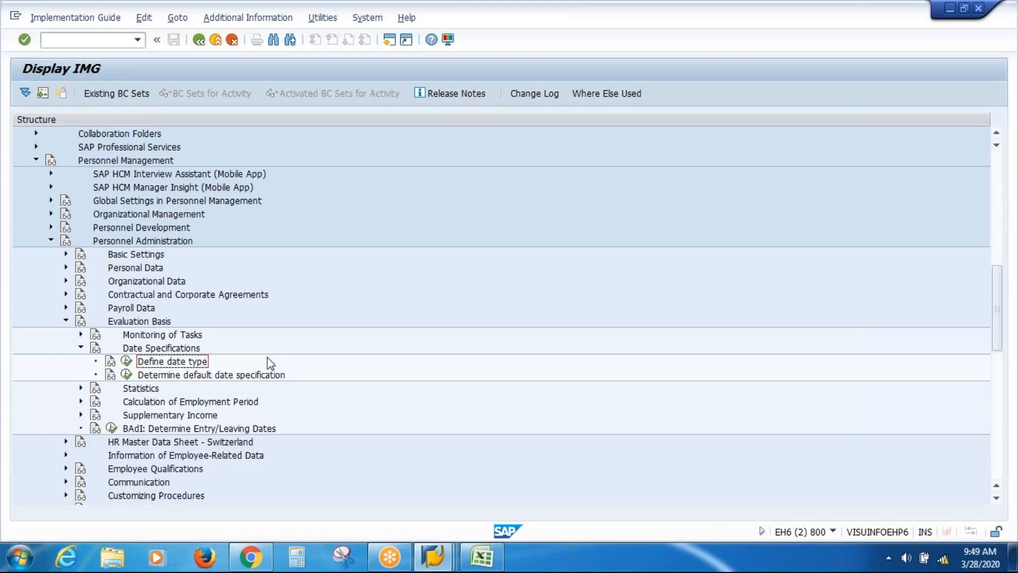
pyautogui.click(212, 375)
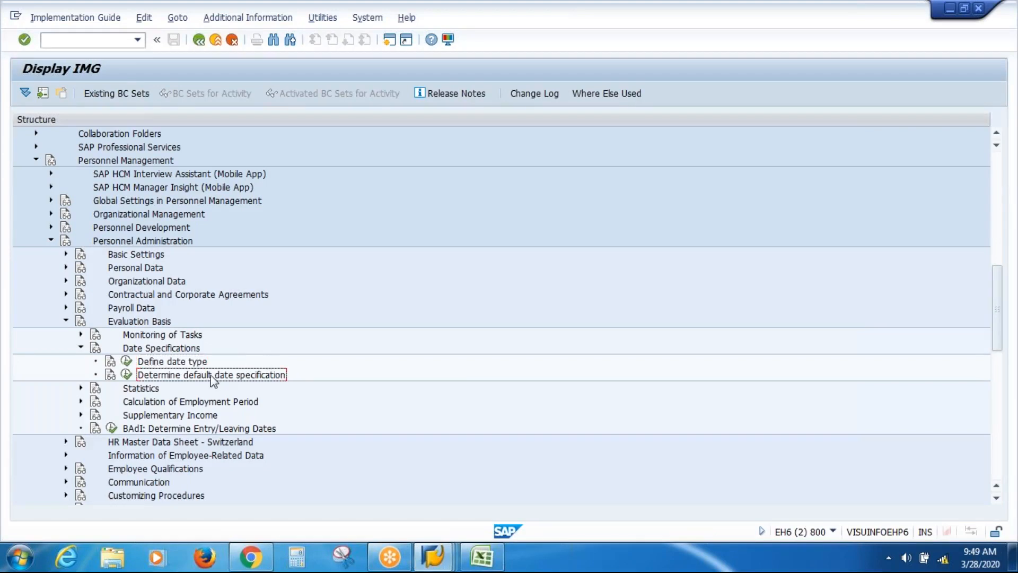
pyautogui.click(127, 374)
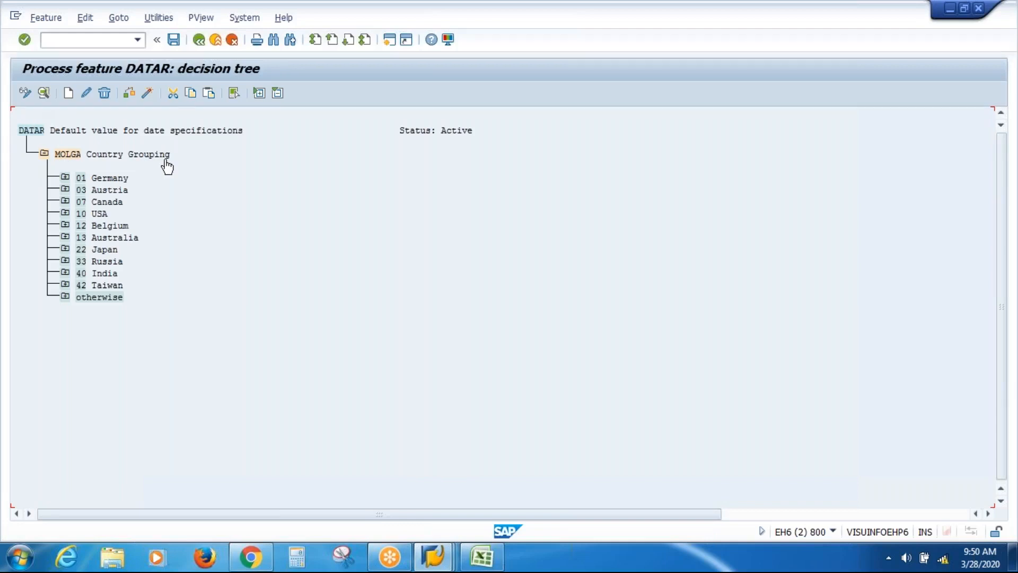
# Expand the 10 USA node to reveal date types 40, 41, 44 and 48, comparing with Create Date Specifications
pyautogui.click(65, 213)
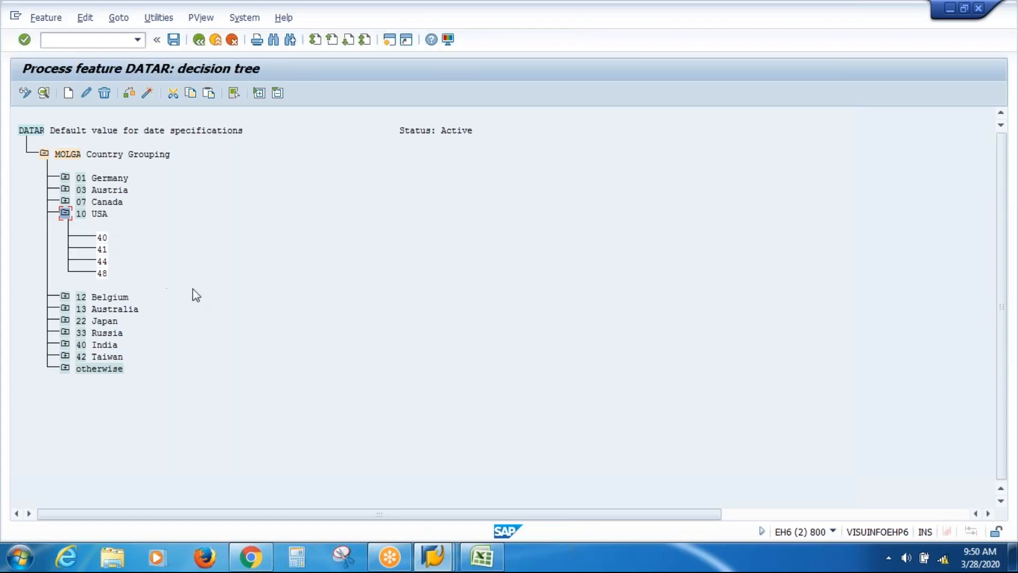
pyautogui.click(438, 559)
pyautogui.click(431, 472)
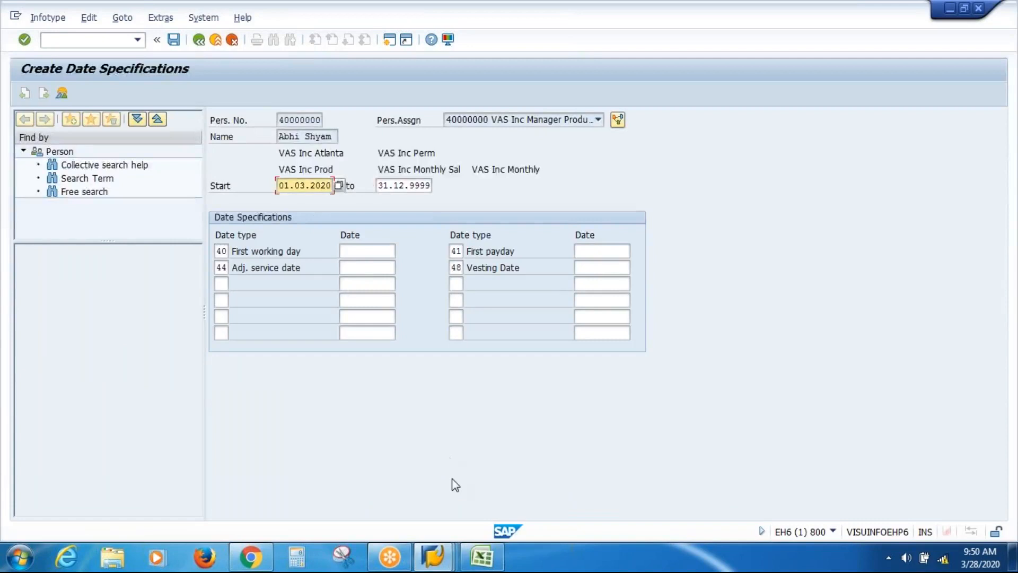
pyautogui.click(444, 543)
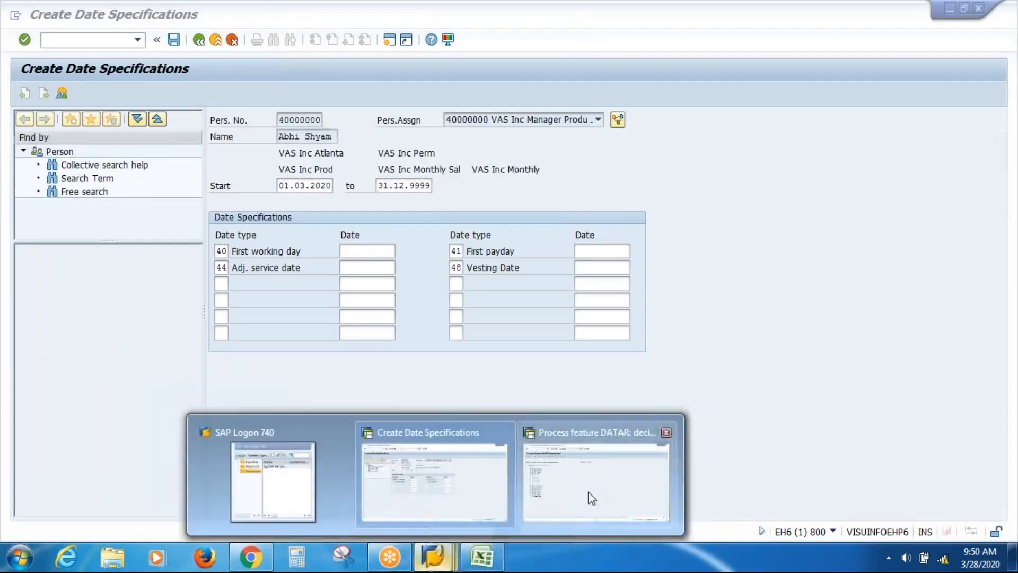
pyautogui.click(590, 497)
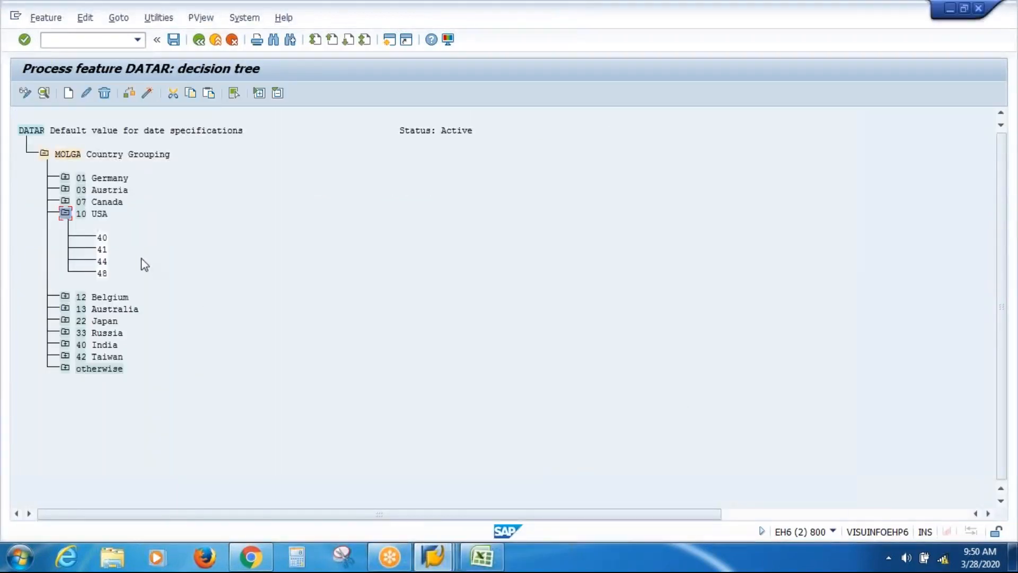
# Delete date types 40, 41, 44 and 48 from the USA branch of DATAR
pyautogui.click(103, 238)
pyautogui.click(173, 94)
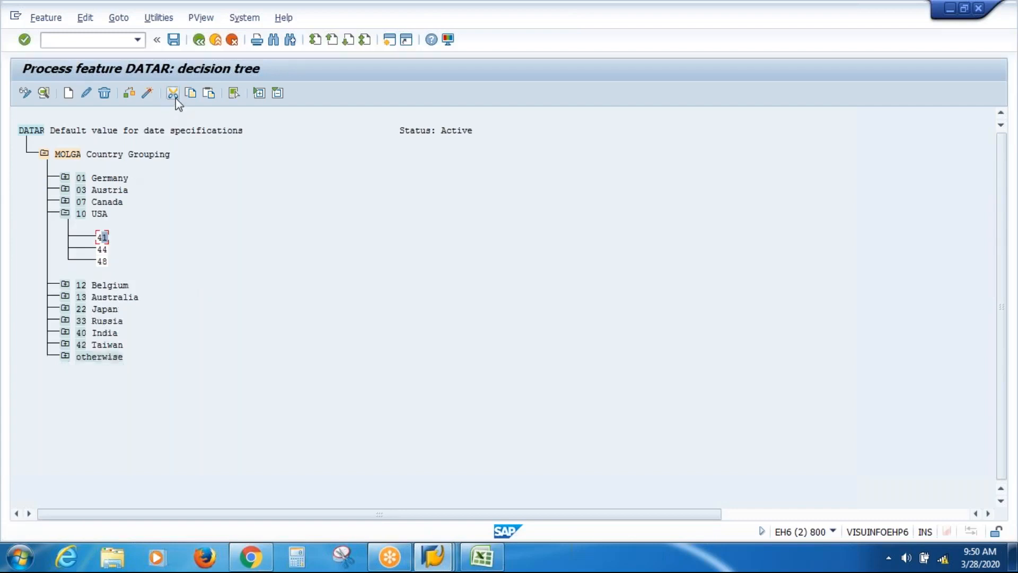
pyautogui.click(173, 93)
pyautogui.click(173, 94)
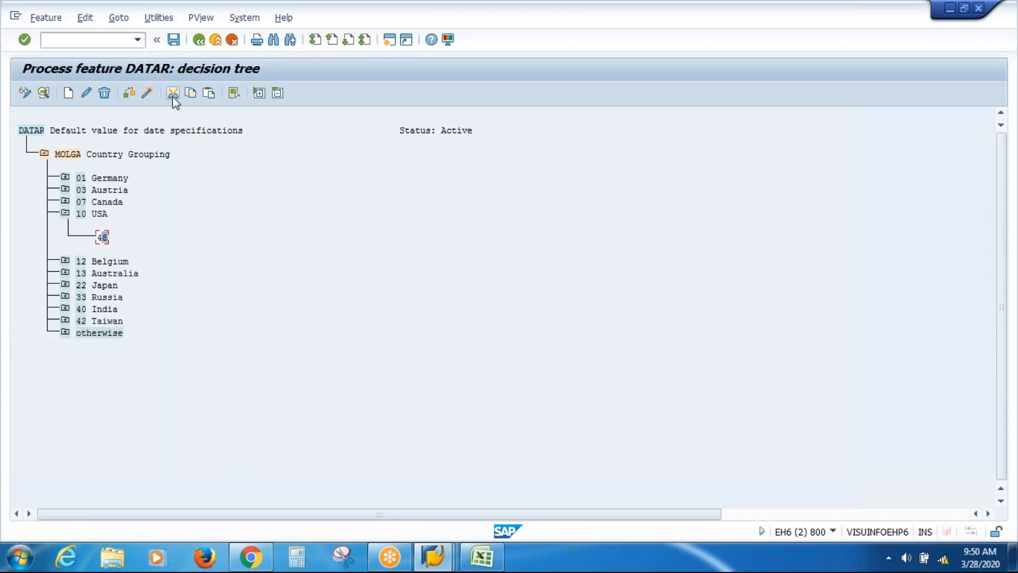
pyautogui.click(173, 94)
# Add a new return-table node under the USA branch
pyautogui.click(81, 215)
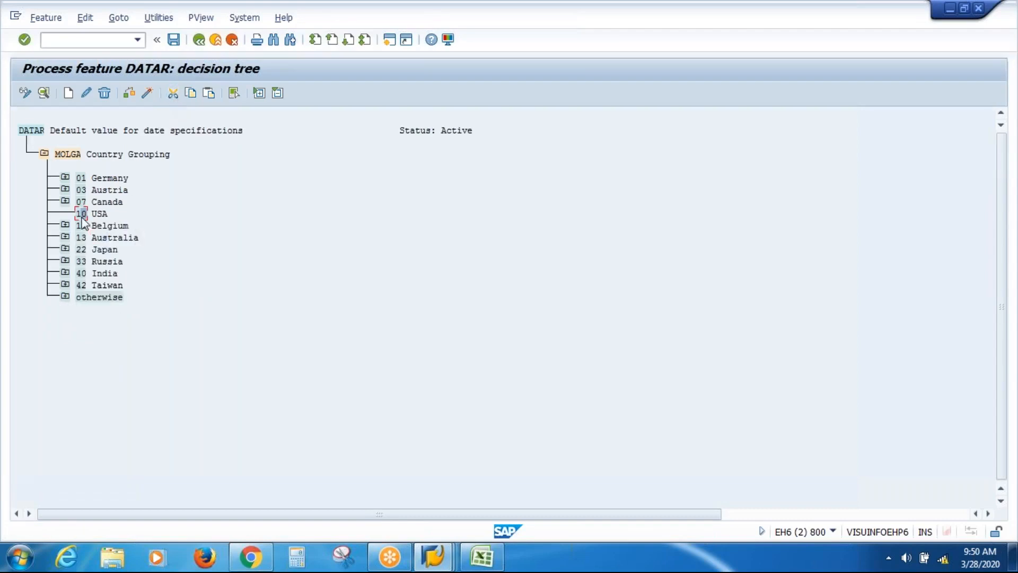
pyautogui.click(68, 97)
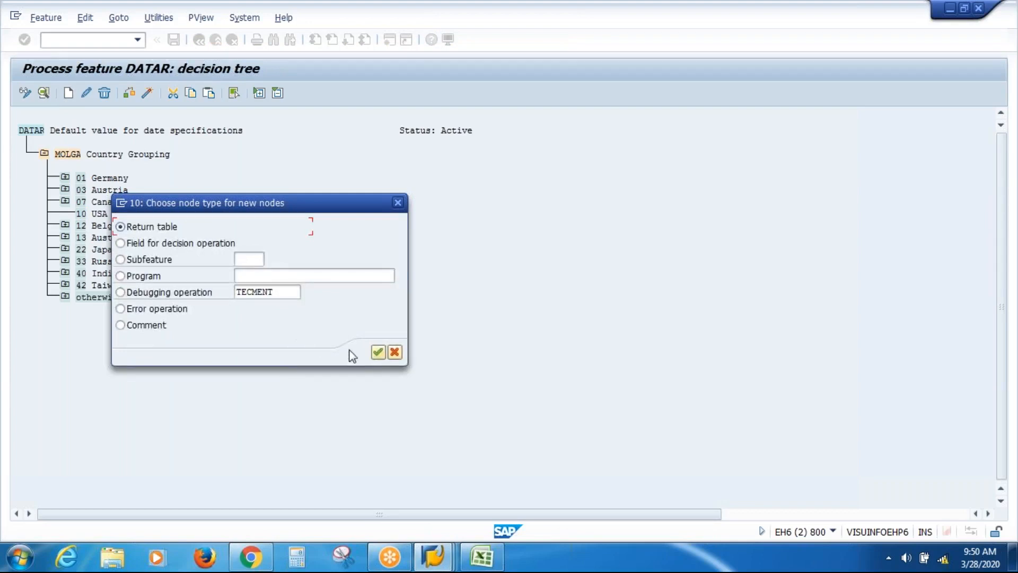
pyautogui.click(378, 353)
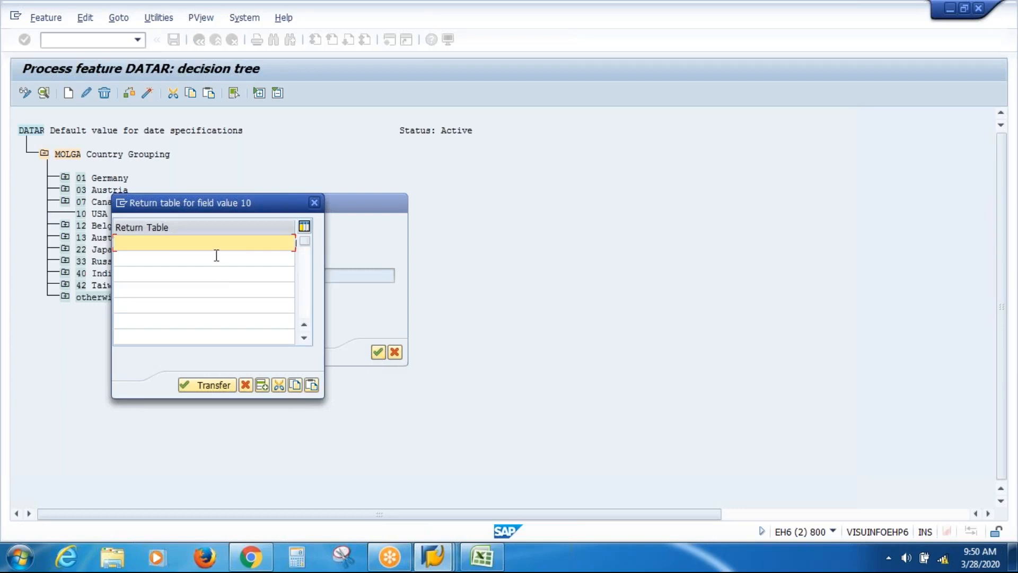
# Check the empty third date type in Create Date Specifications, then return to the DATAR tree
pyautogui.click(436, 558)
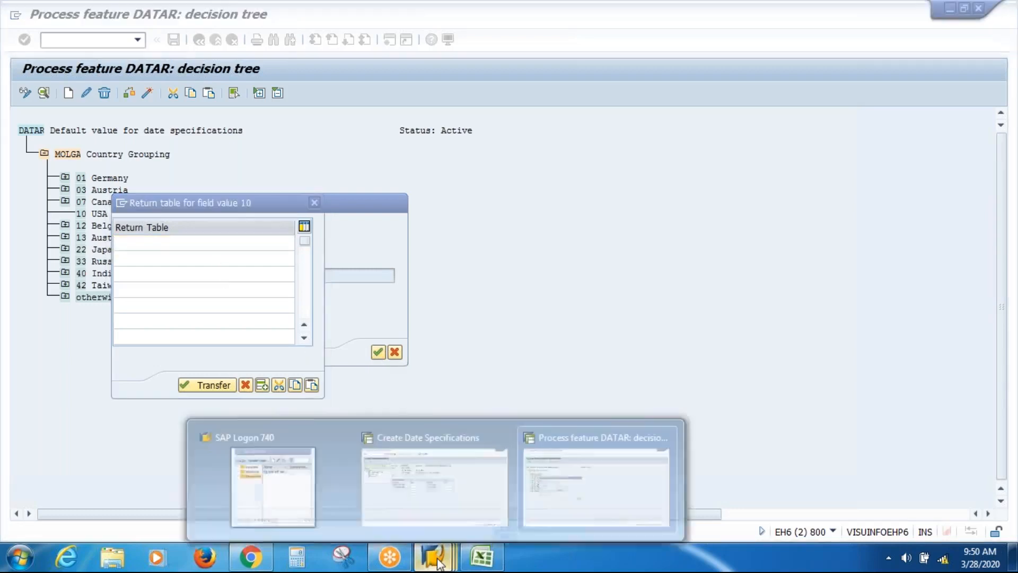
pyautogui.click(432, 479)
pyautogui.click(220, 285)
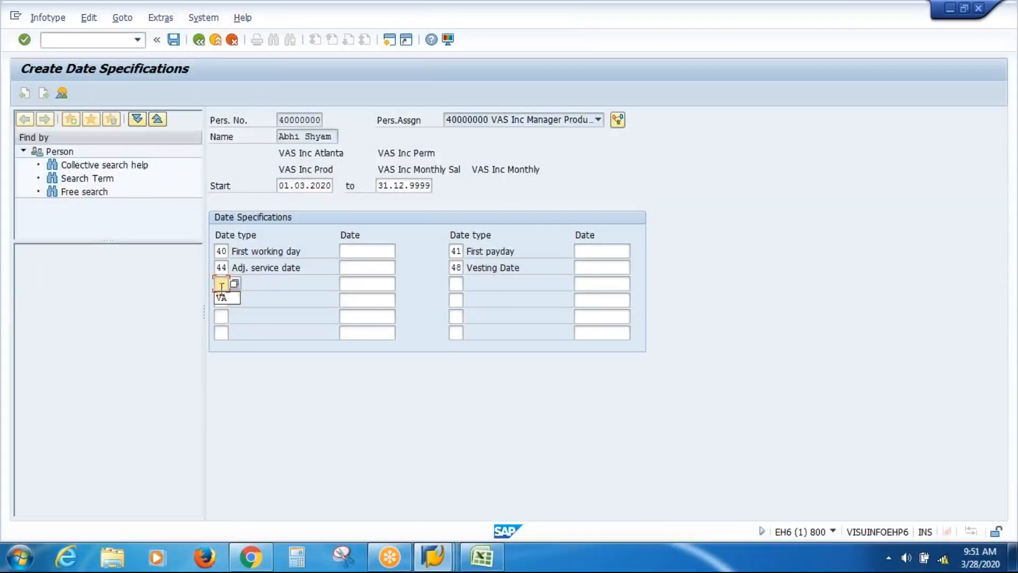
pyautogui.moveTo(440, 561)
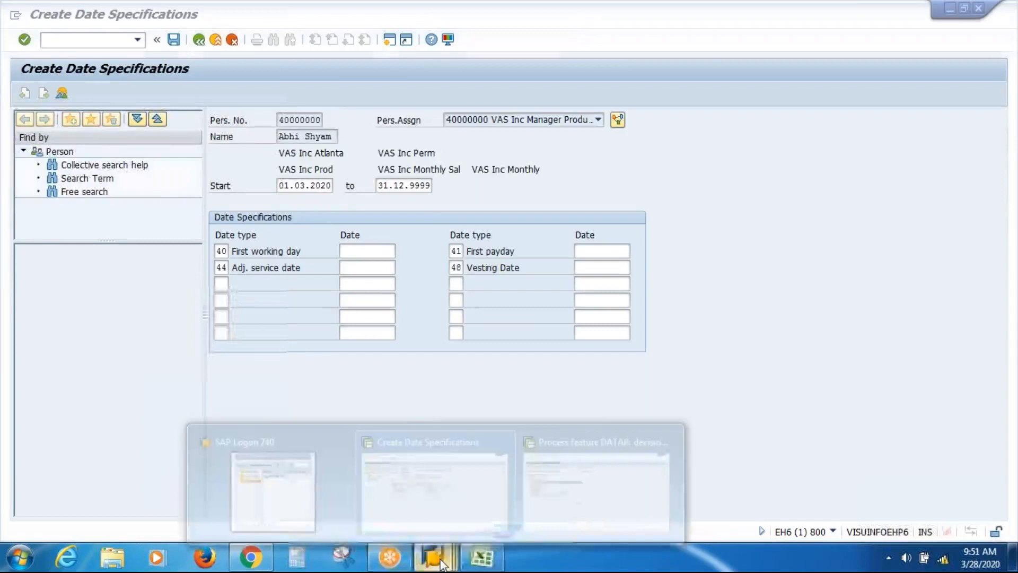
pyautogui.click(576, 481)
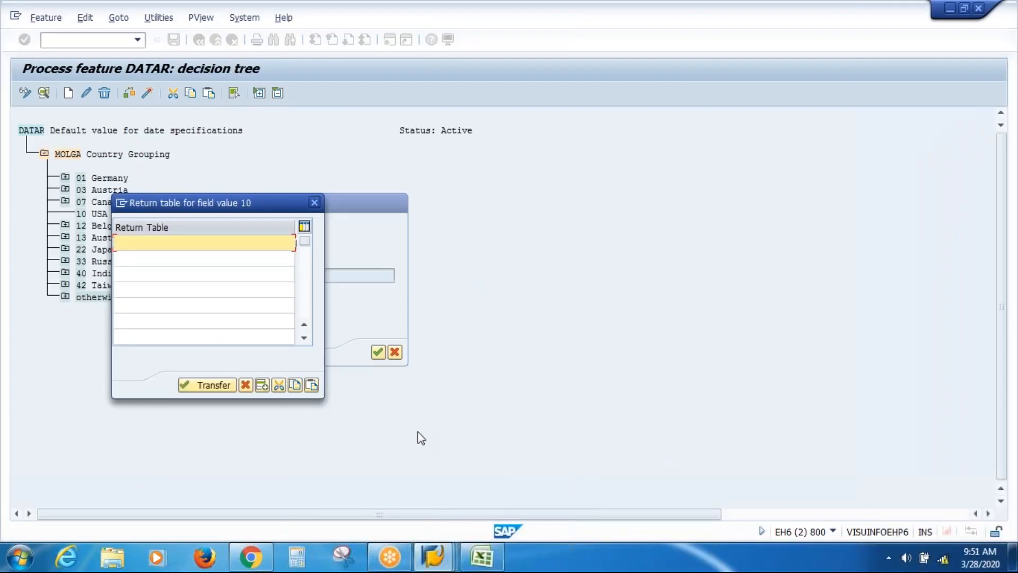
# Enter return values VA and 01 through 06 in successive return table rows
pyautogui.write('VA')
pyautogui.press('Tab')
pyautogui.write('01')
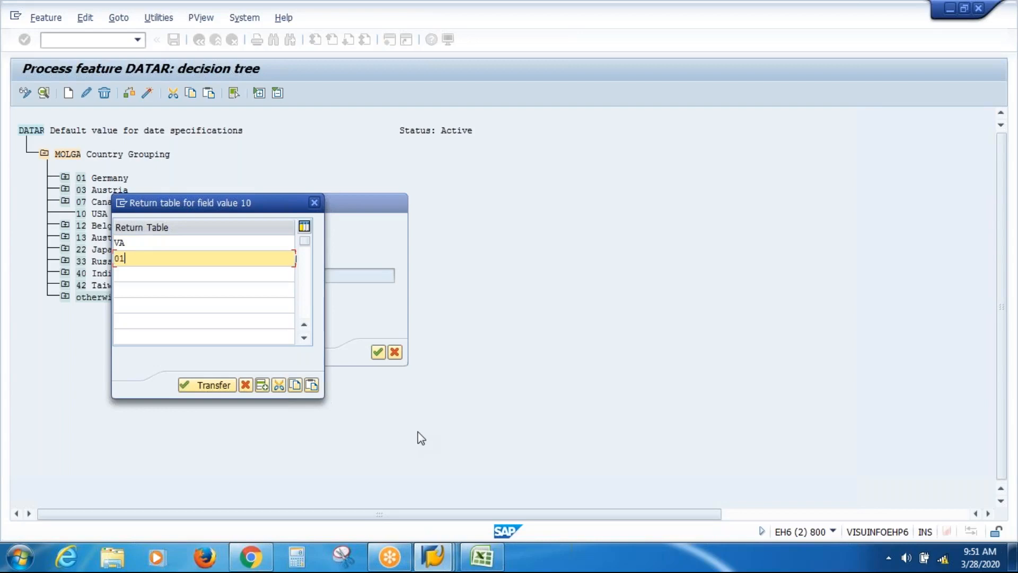
pyautogui.press('Tab')
pyautogui.write('02')
pyautogui.press('Down')
pyautogui.write('03')
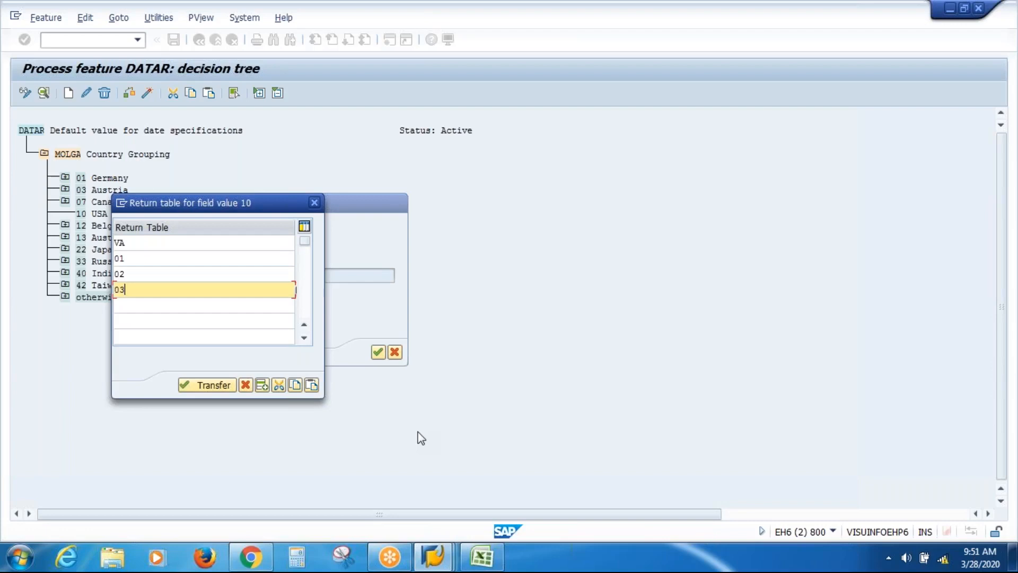
pyautogui.press('Down')
pyautogui.write('04')
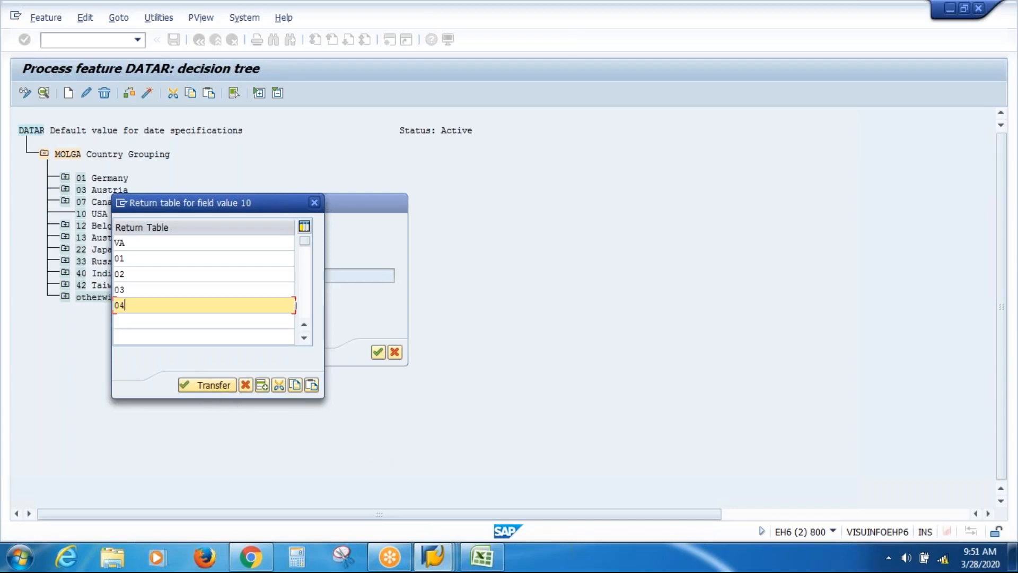
pyautogui.click(192, 322)
pyautogui.write('05')
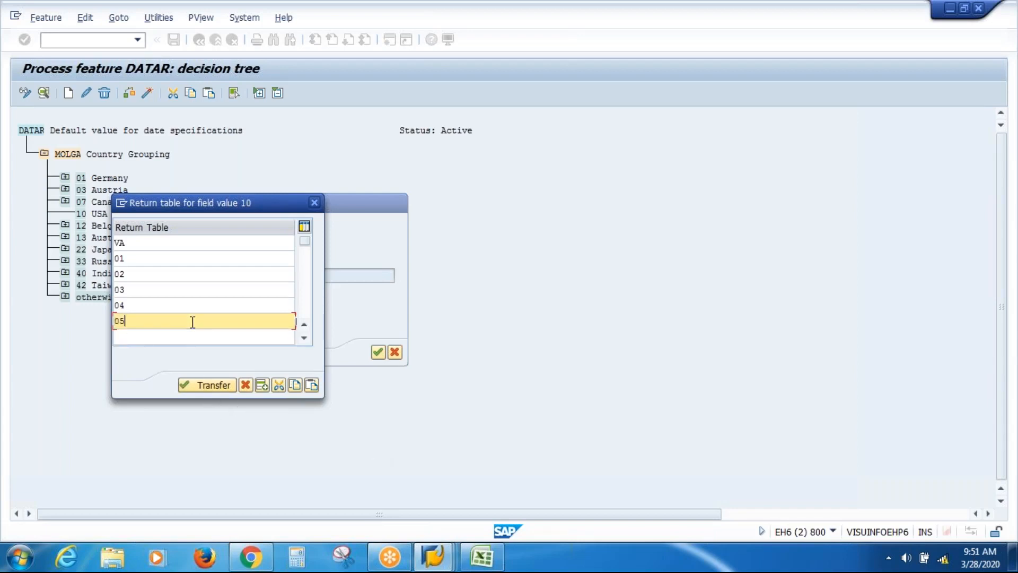
pyautogui.press('Down')
pyautogui.write('06')
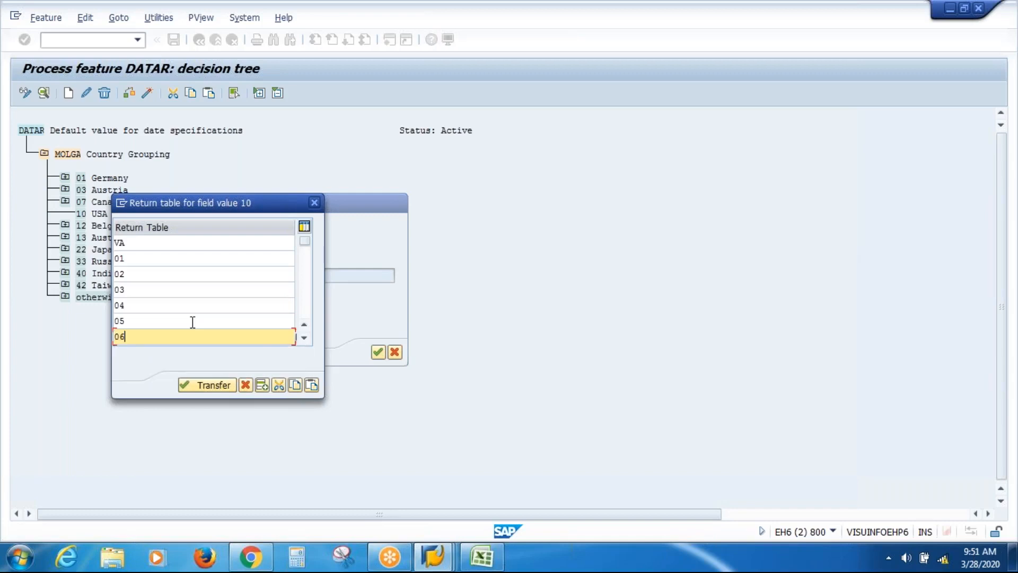
# Continue the return table with date types 07, 08, 09, 10 and 11
pyautogui.click(304, 338)
pyautogui.click(304, 337)
pyautogui.click(304, 338)
pyautogui.click(304, 338)
pyautogui.click(304, 338)
pyautogui.click(142, 276)
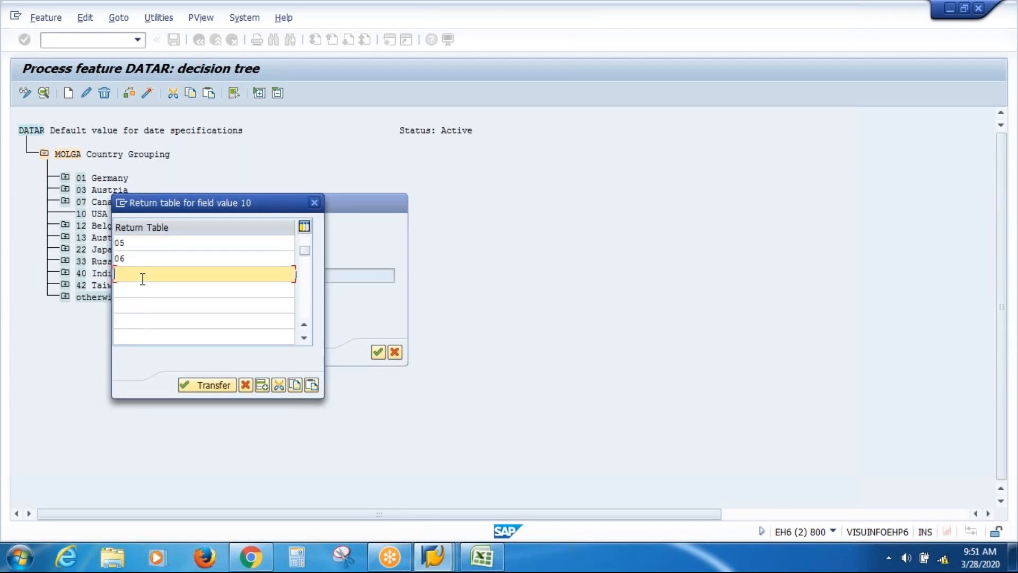
pyautogui.write('07')
pyautogui.press('Down')
pyautogui.write('08')
pyautogui.press('Down')
pyautogui.write('09')
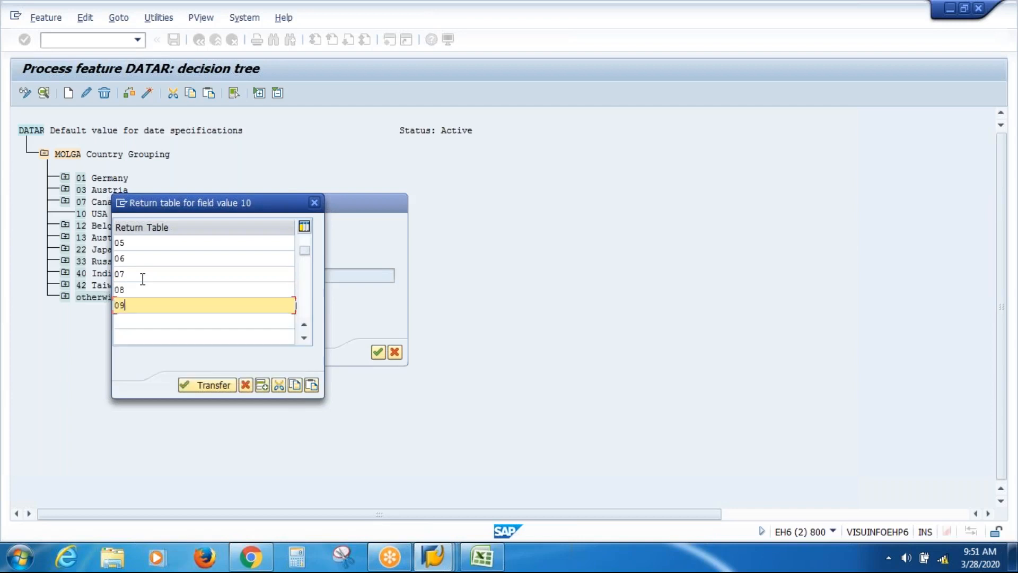
pyautogui.press('Down')
pyautogui.write('10')
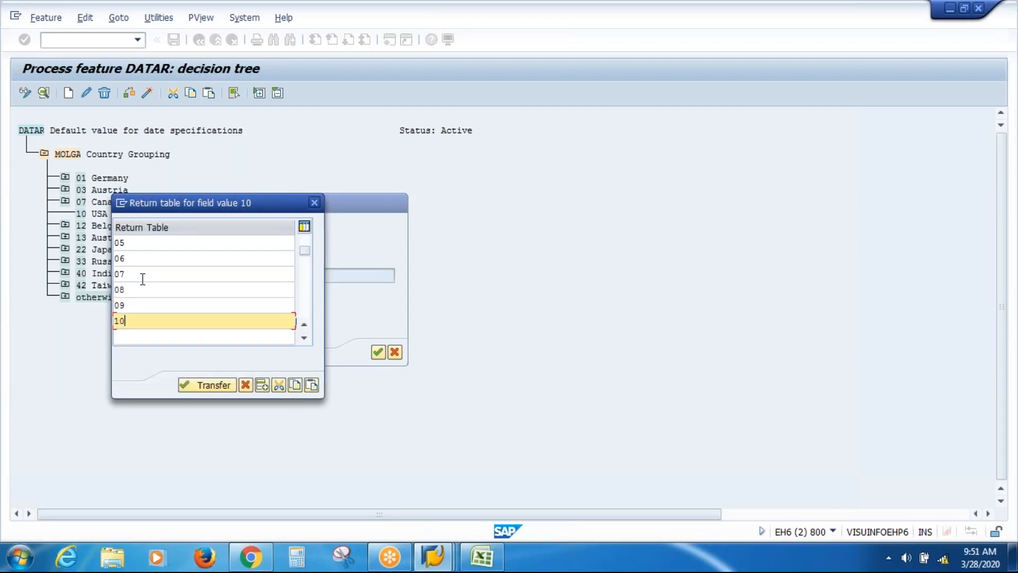
pyautogui.press('Down')
pyautogui.write('11')
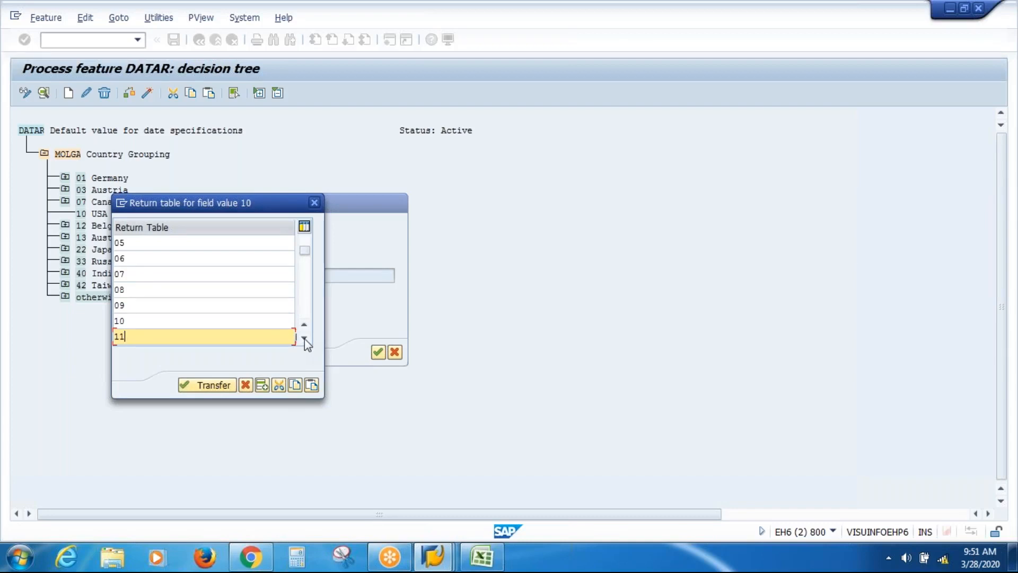
# Transfer VA and 01–11 to USA, then check, activate and save DATAR under a customizing request
pyautogui.click(218, 386)
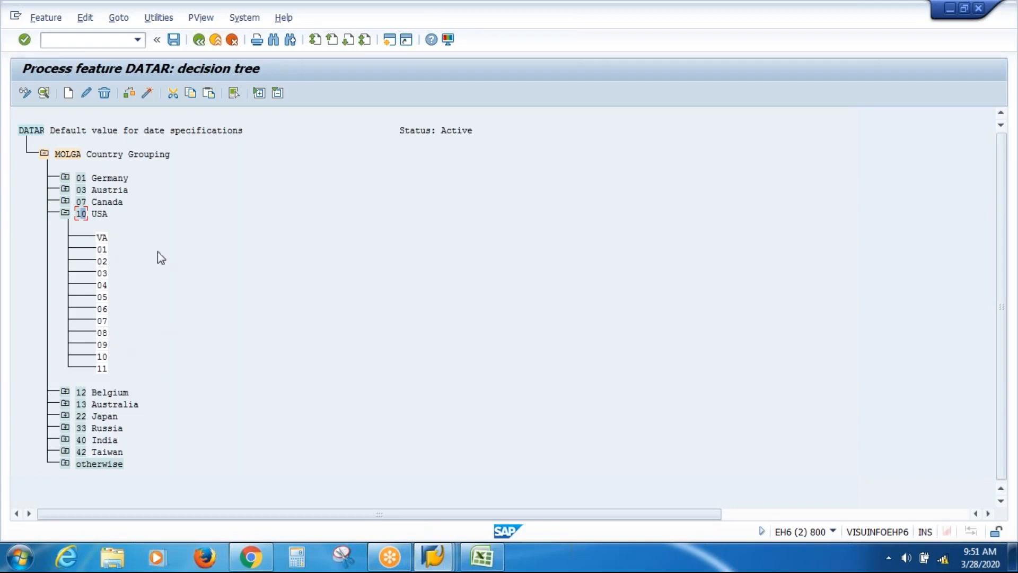
pyautogui.click(128, 94)
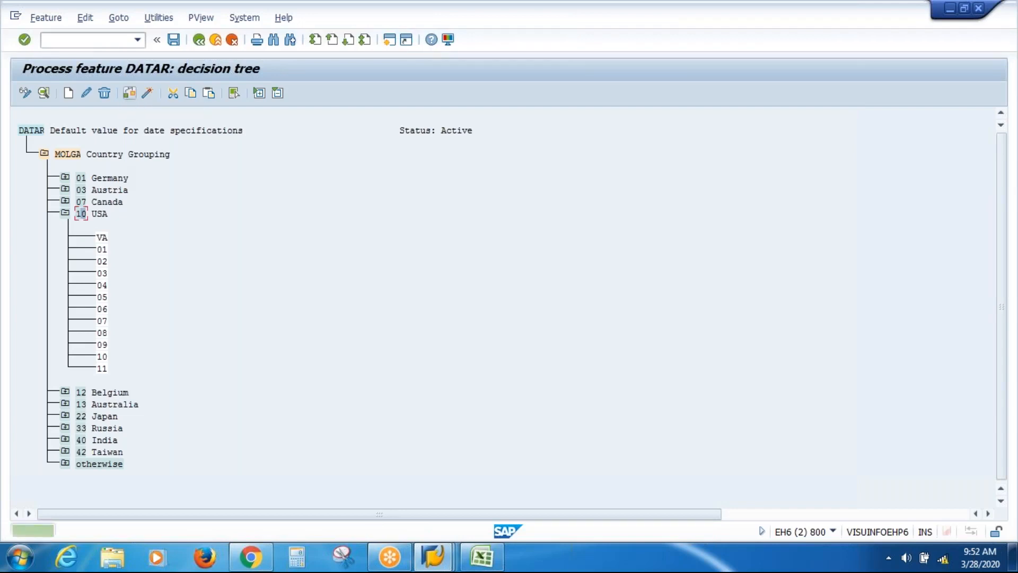
pyautogui.click(147, 95)
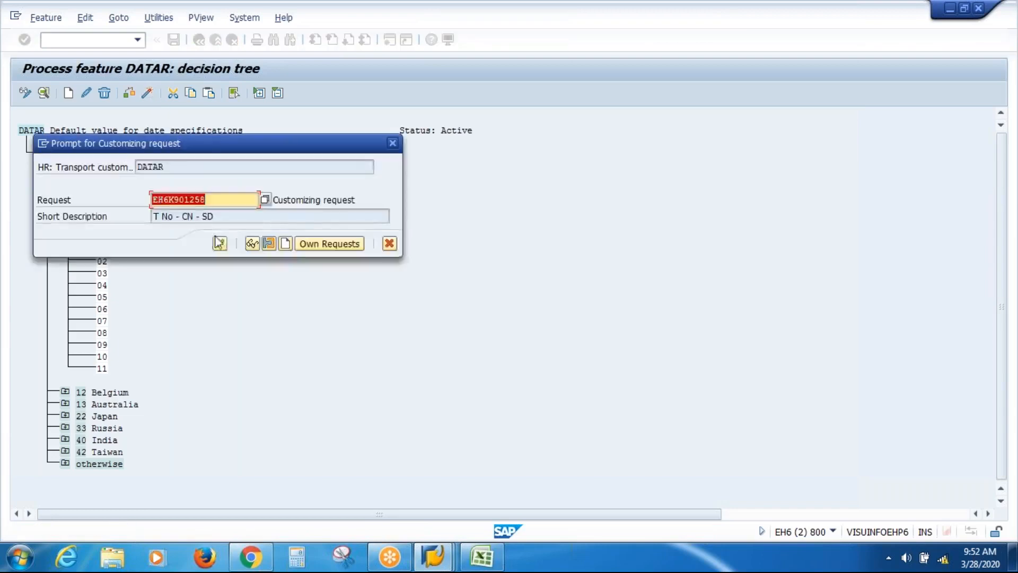
pyautogui.click(219, 243)
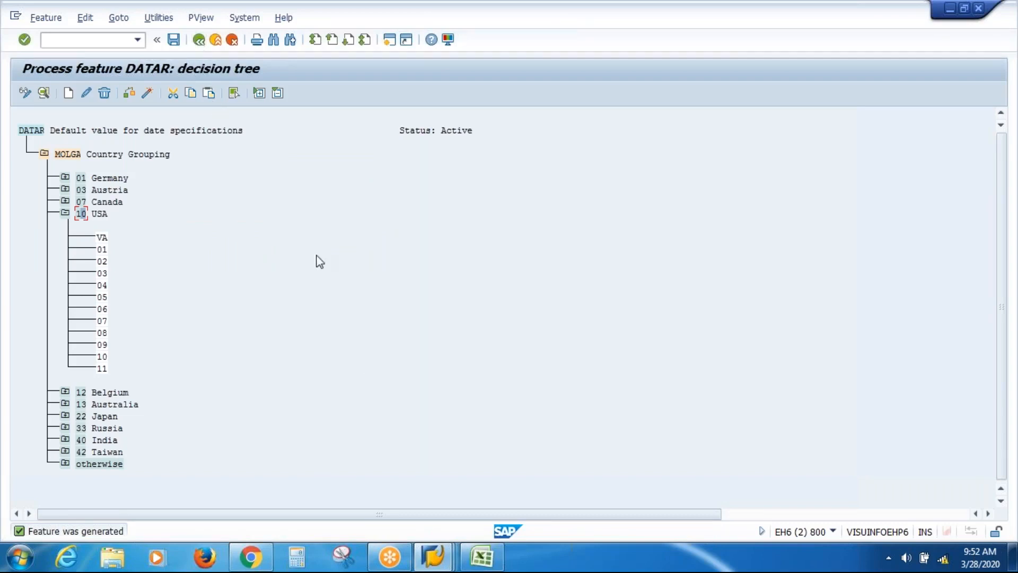
pyautogui.click(174, 46)
pyautogui.click(201, 44)
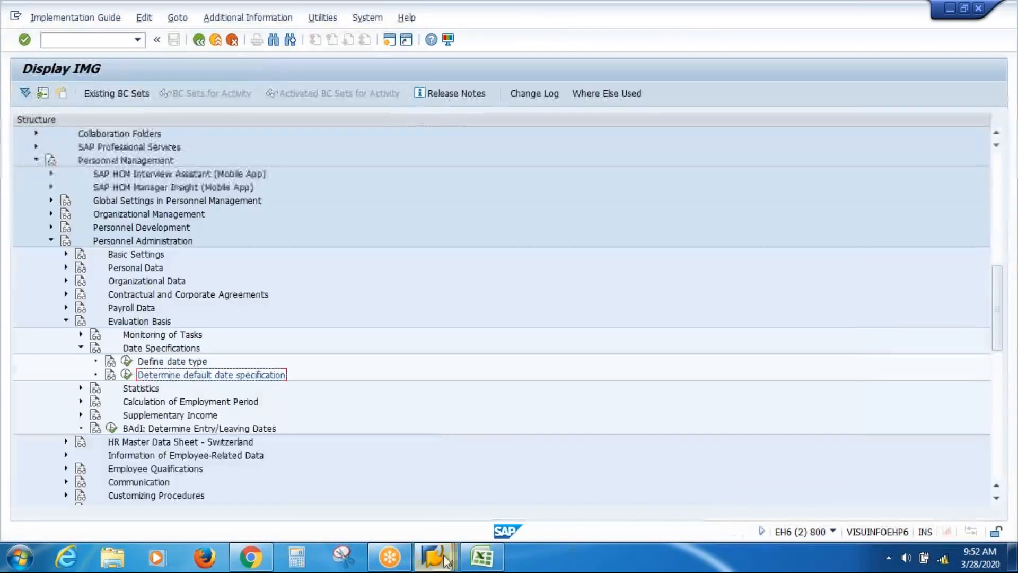
# Discard the unsaved Date Specifications entry and create a fresh record for the employee
pyautogui.moveTo(444, 563)
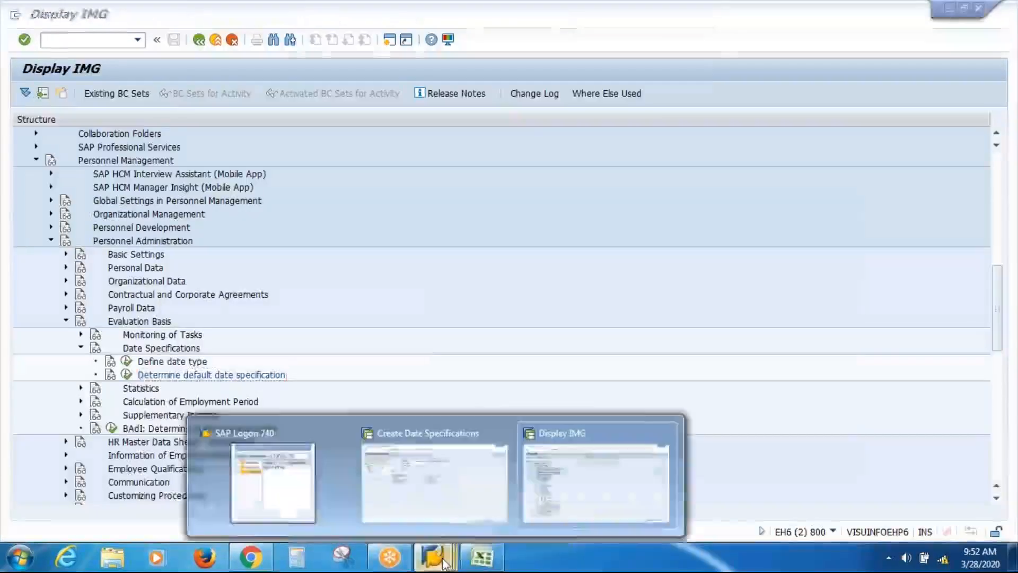
pyautogui.click(440, 482)
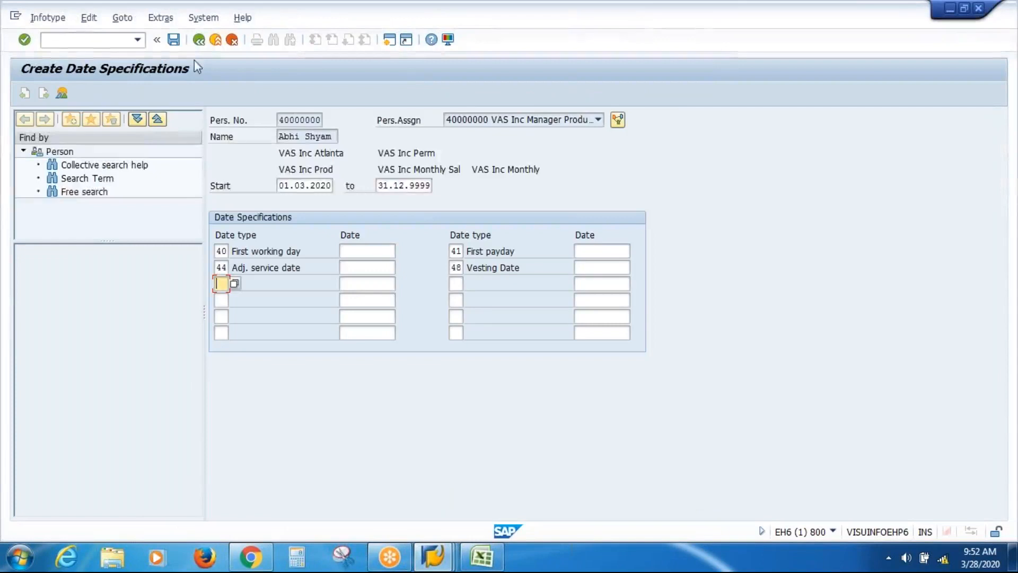
pyautogui.click(199, 40)
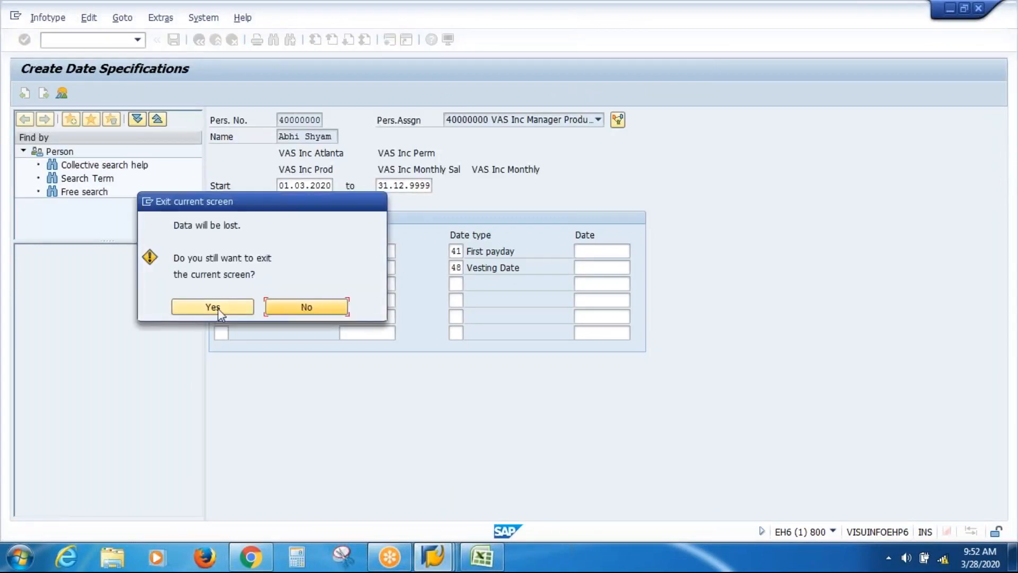
pyautogui.click(218, 308)
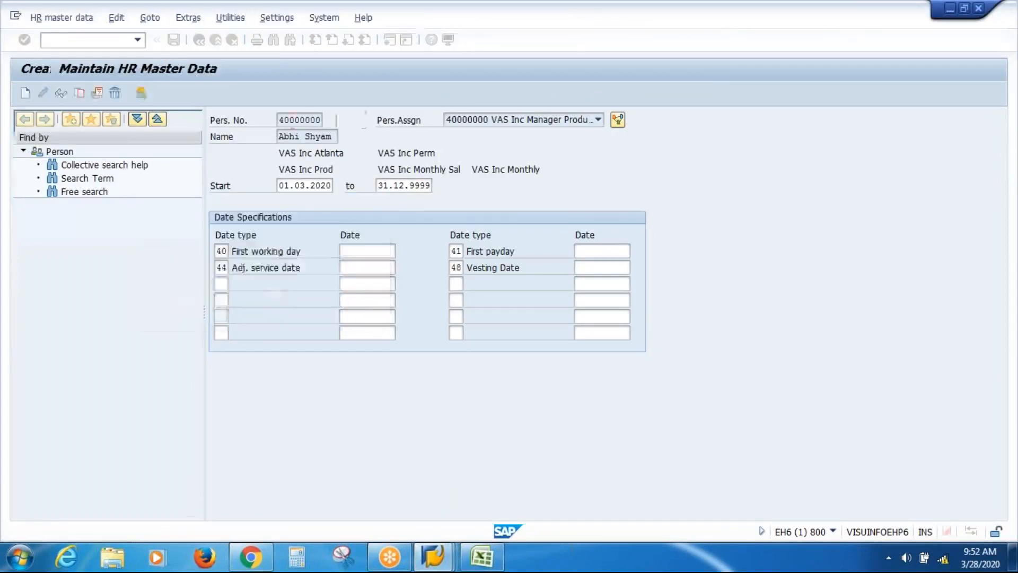
pyautogui.click(25, 94)
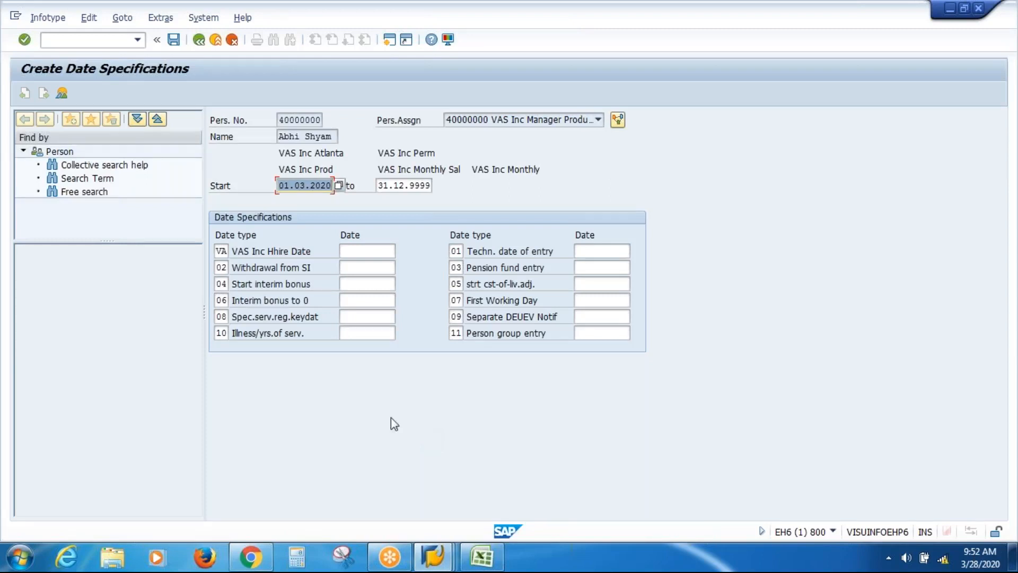
pyautogui.click(216, 41)
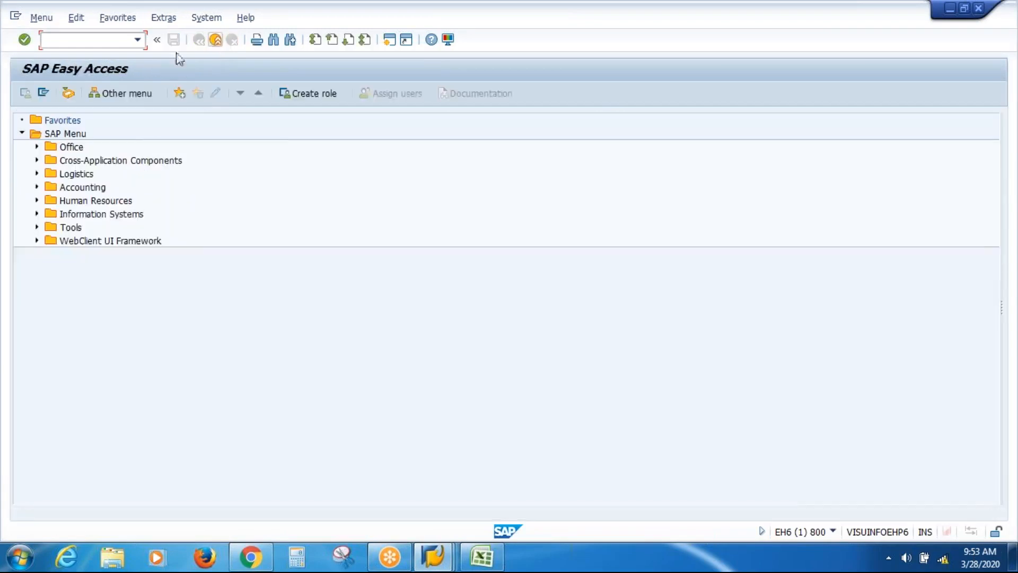
pyautogui.write('PA30')
pyautogui.press('Return')
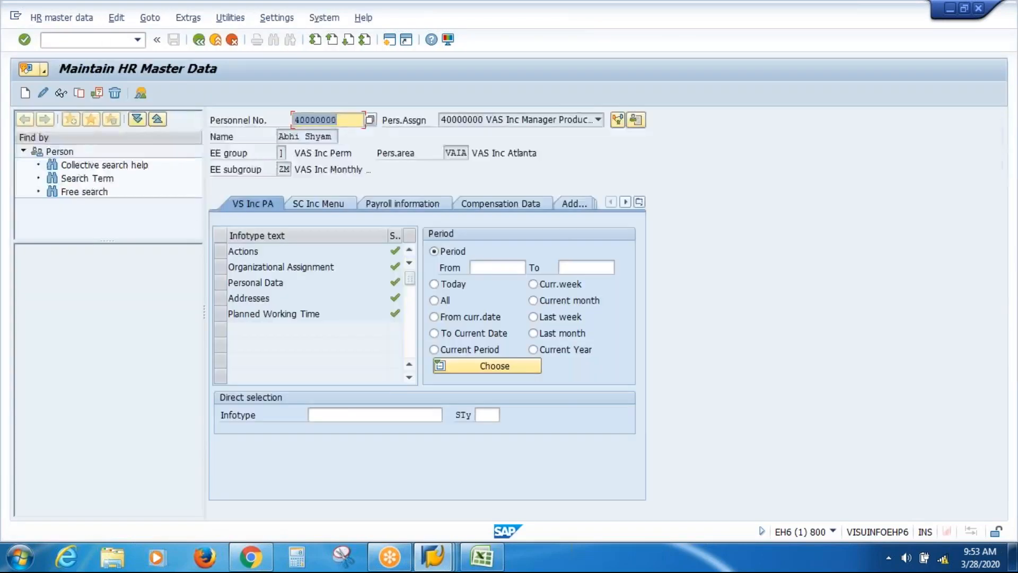
pyautogui.click(347, 415)
pyautogui.write('41')
pyautogui.press('Return')
pyautogui.click(25, 94)
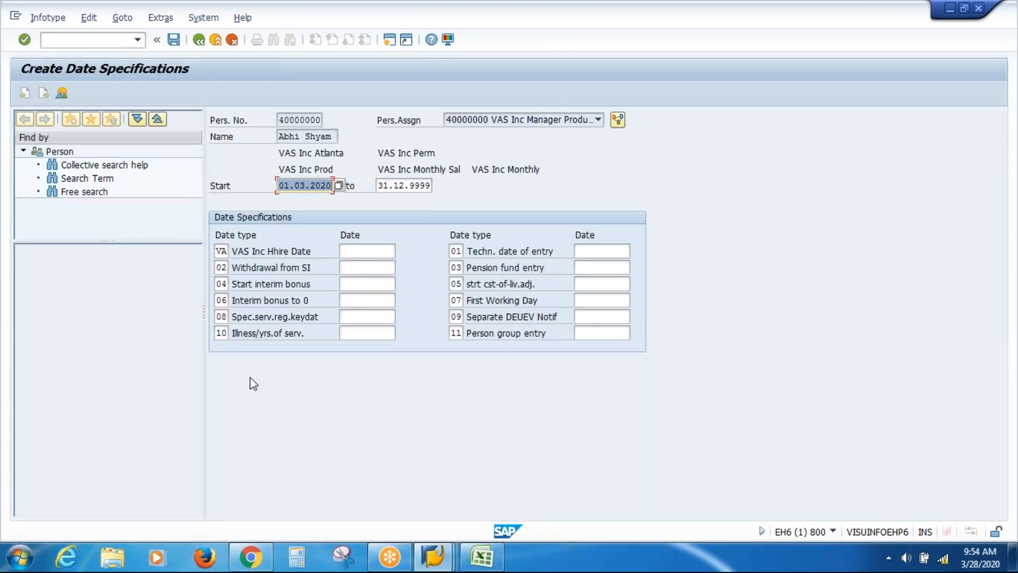
# Run PA30 from the main menu and select infotype 77, Additional Personal Data
pyautogui.click(216, 43)
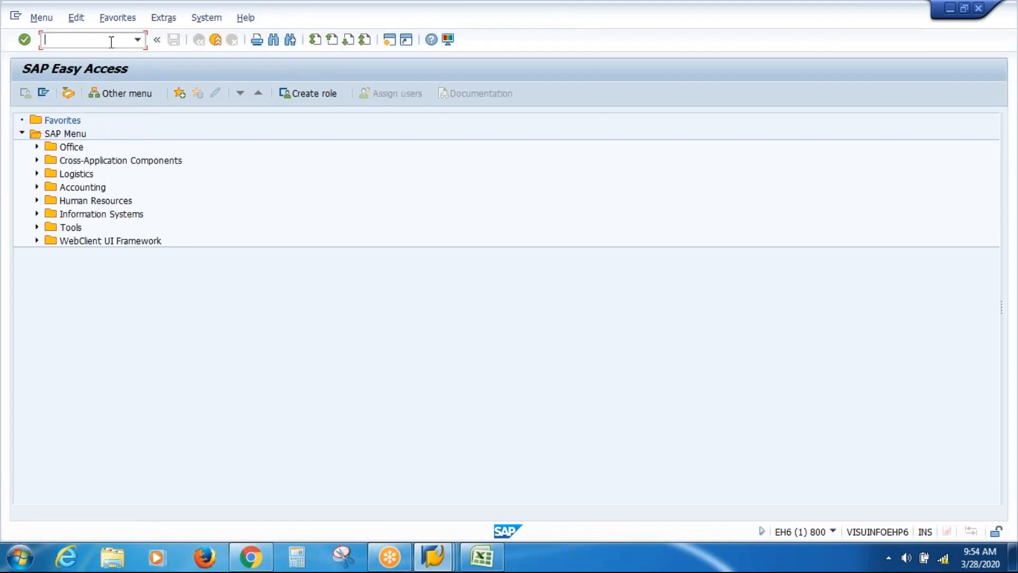
pyautogui.write('PA30')
pyautogui.press('Return')
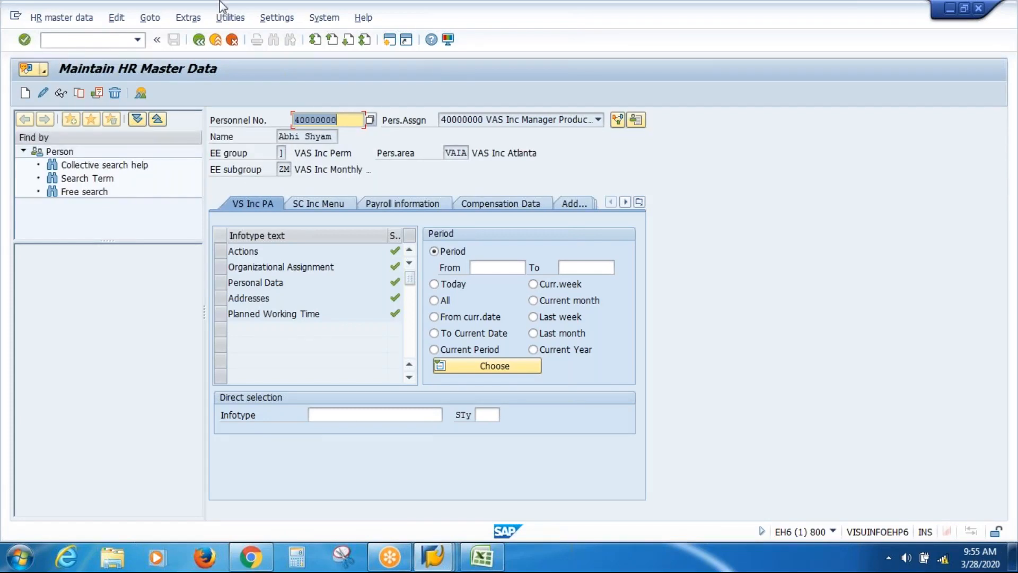
pyautogui.click(340, 414)
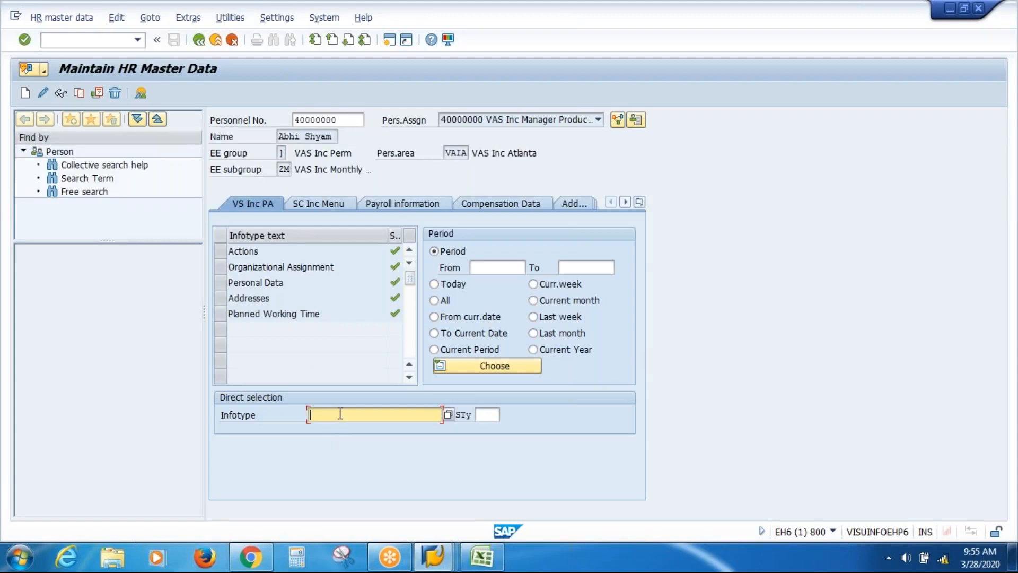
pyautogui.write('77')
pyautogui.press('Return')
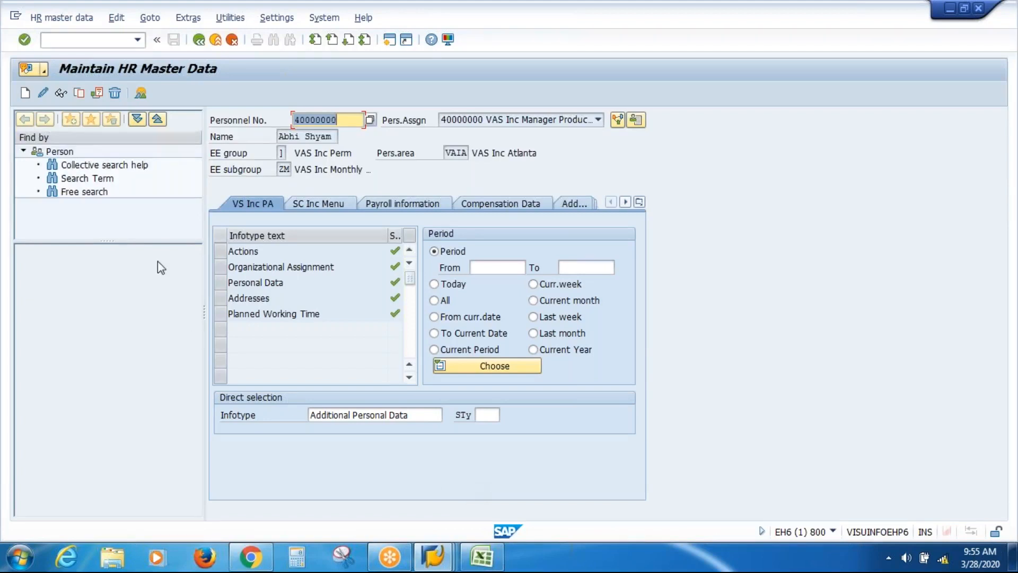
pyautogui.click(25, 93)
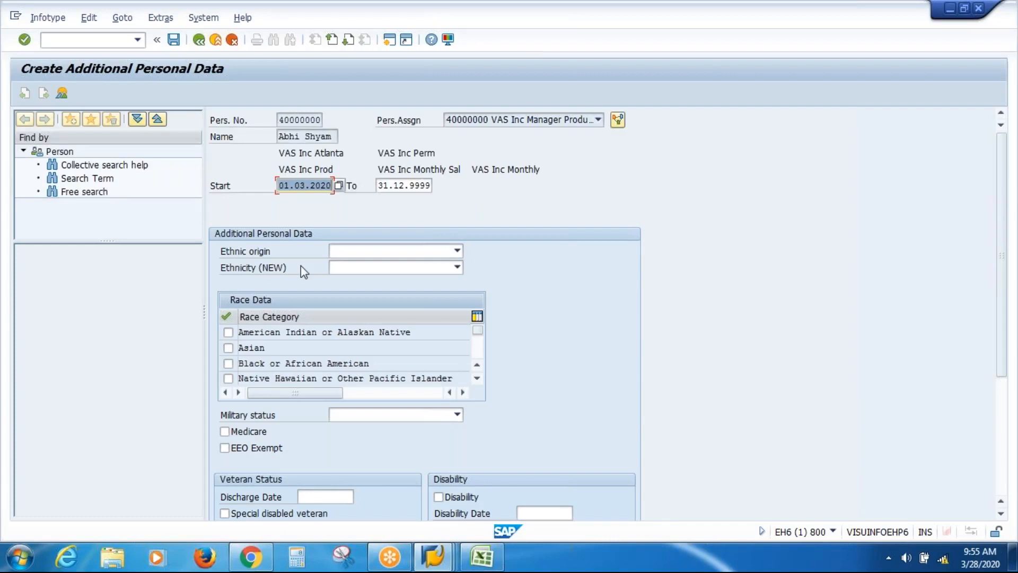
pyautogui.click(457, 267)
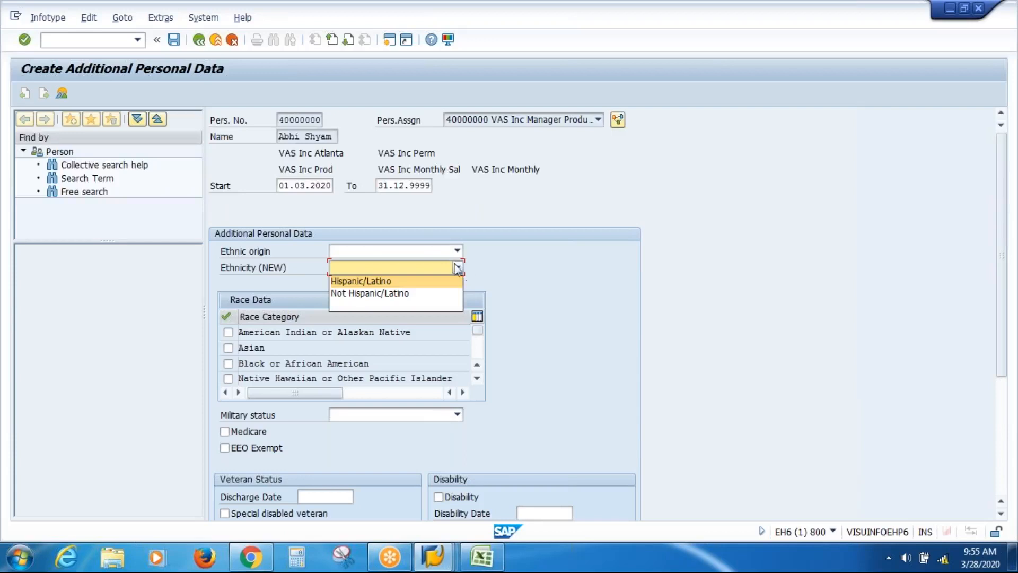
pyautogui.press('Escape')
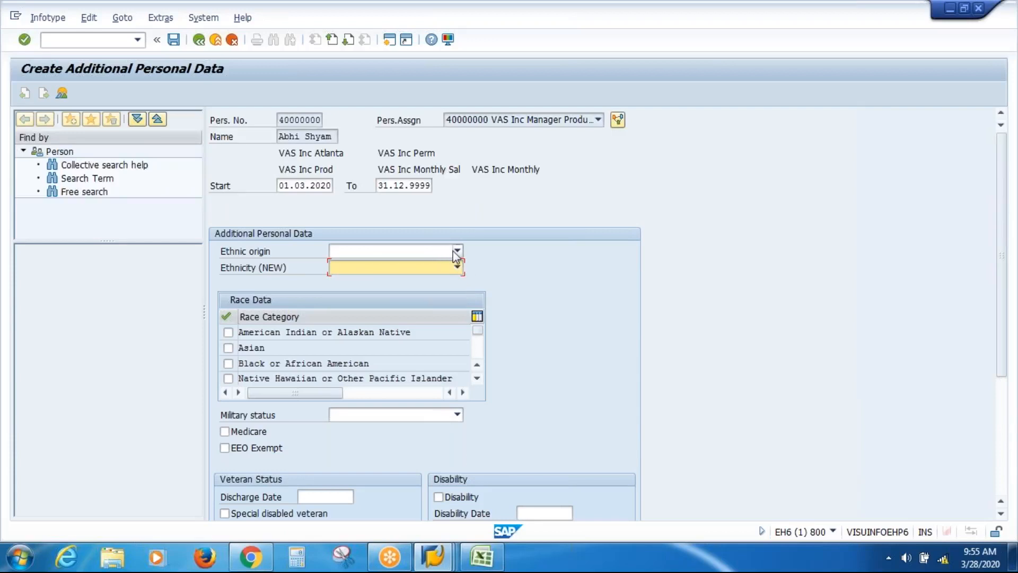
pyautogui.click(457, 251)
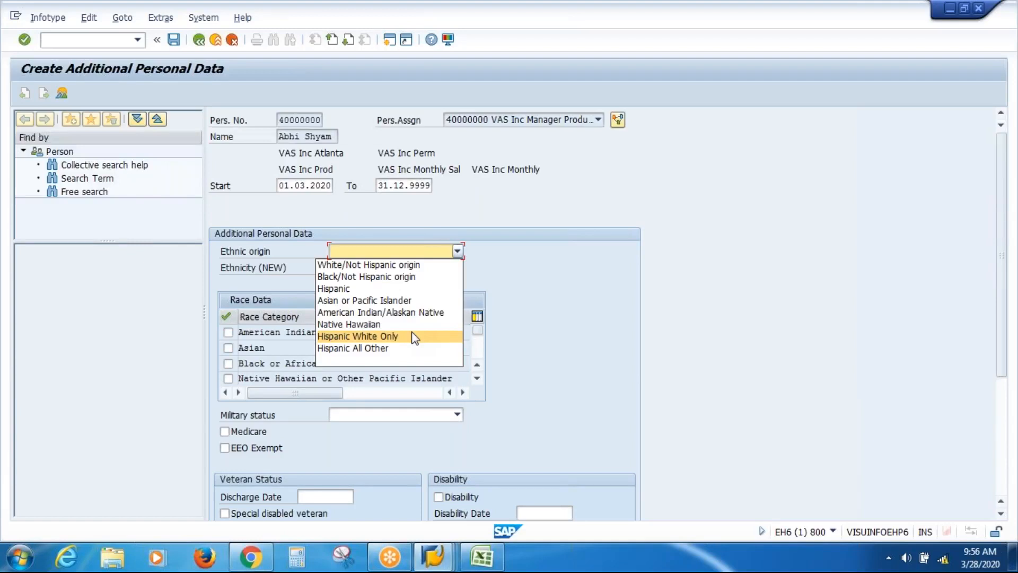
pyautogui.press('Up')
pyautogui.press('Up')
pyautogui.press('Up')
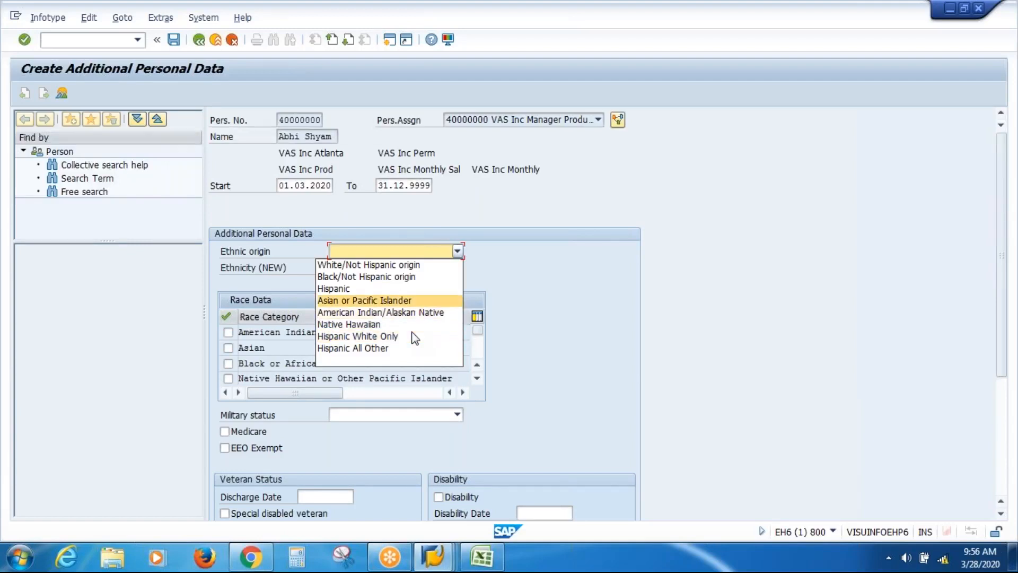
pyautogui.press('Up')
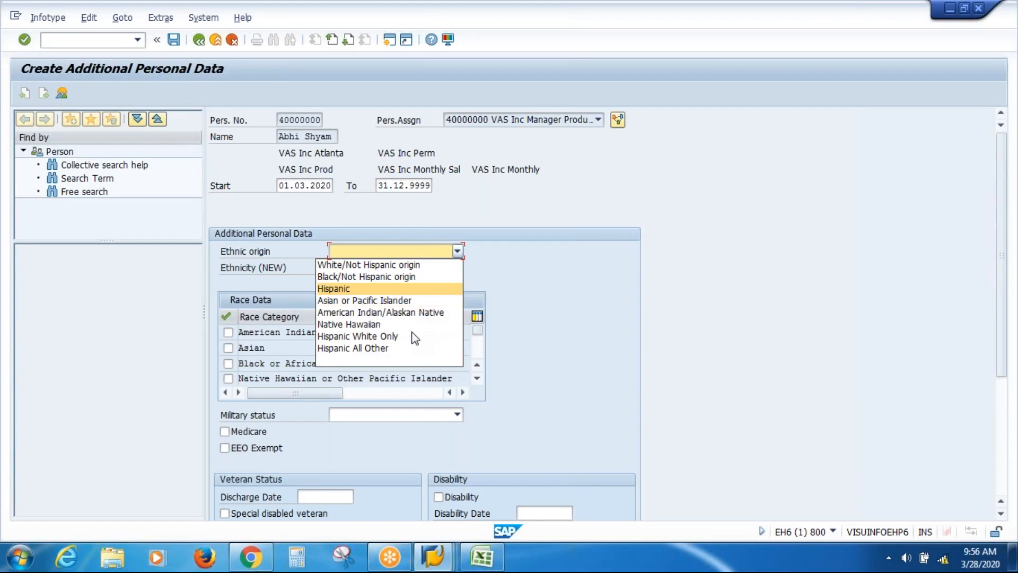
pyautogui.press('Down')
pyautogui.press('Down')
pyautogui.press('Down')
pyautogui.press('Down')
pyautogui.press('Down')
pyautogui.press('Up')
pyautogui.press('Up')
pyautogui.press('Up')
pyautogui.press('Up')
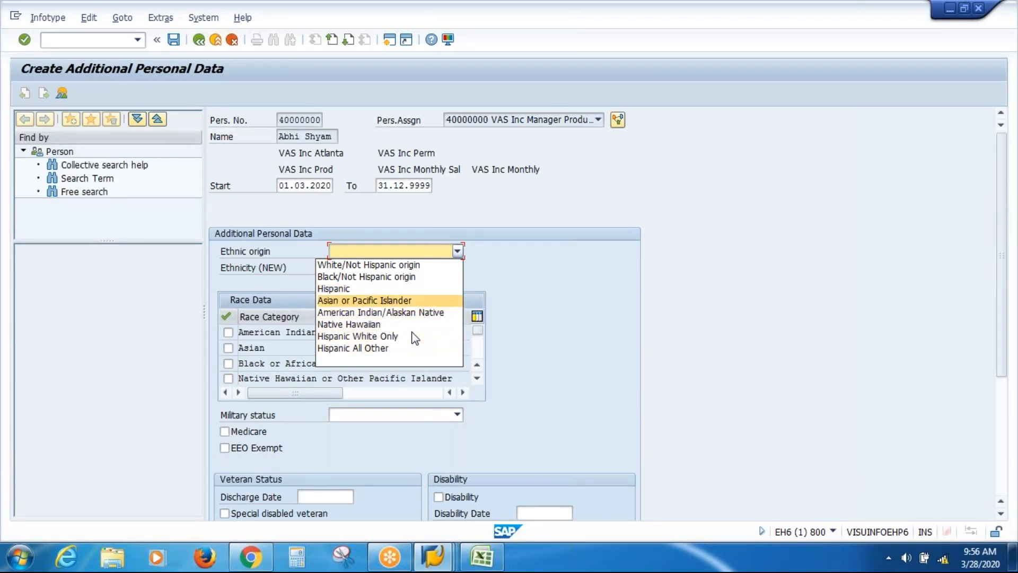
pyautogui.click(515, 259)
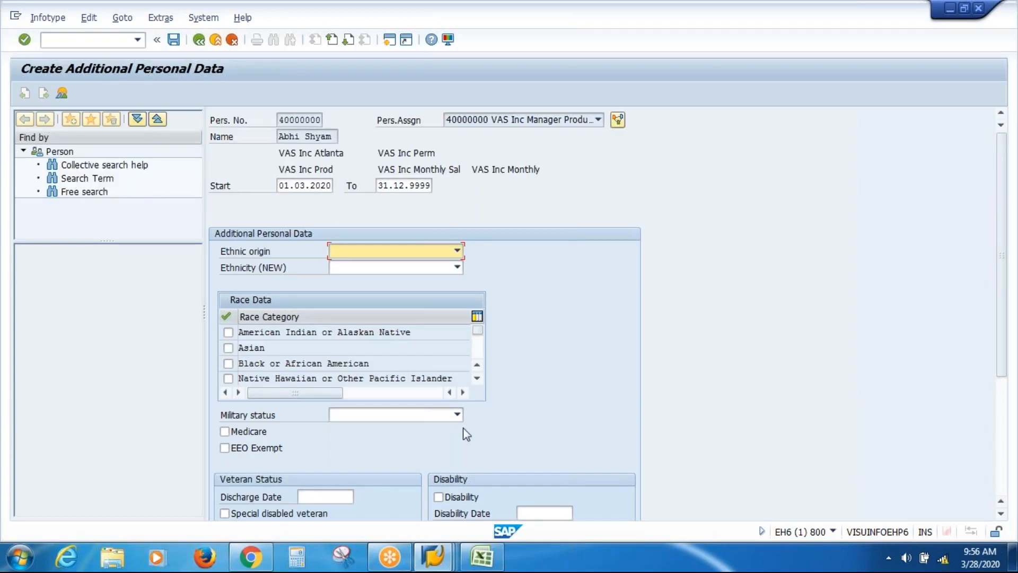
pyautogui.click(457, 415)
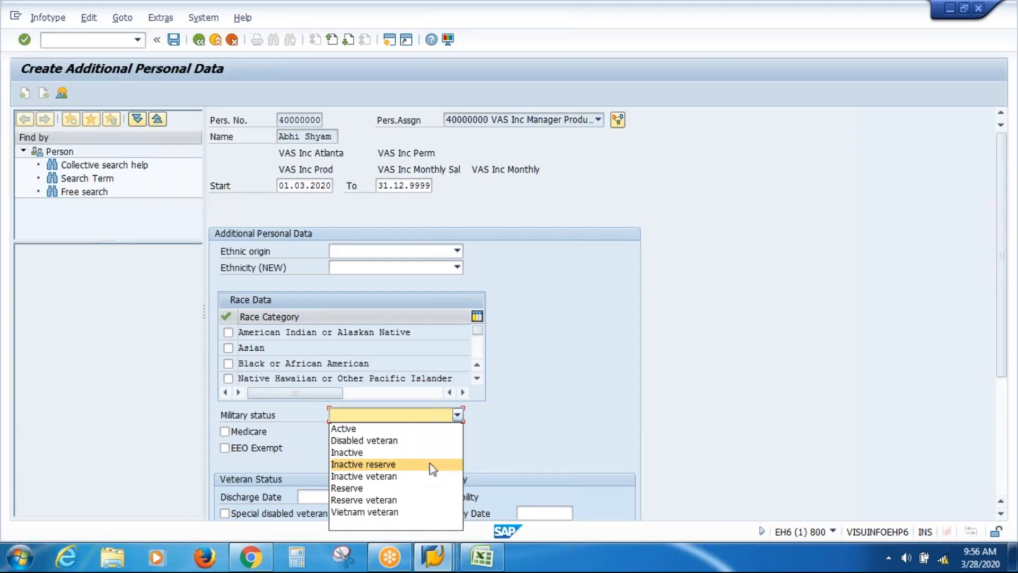
pyautogui.click(604, 401)
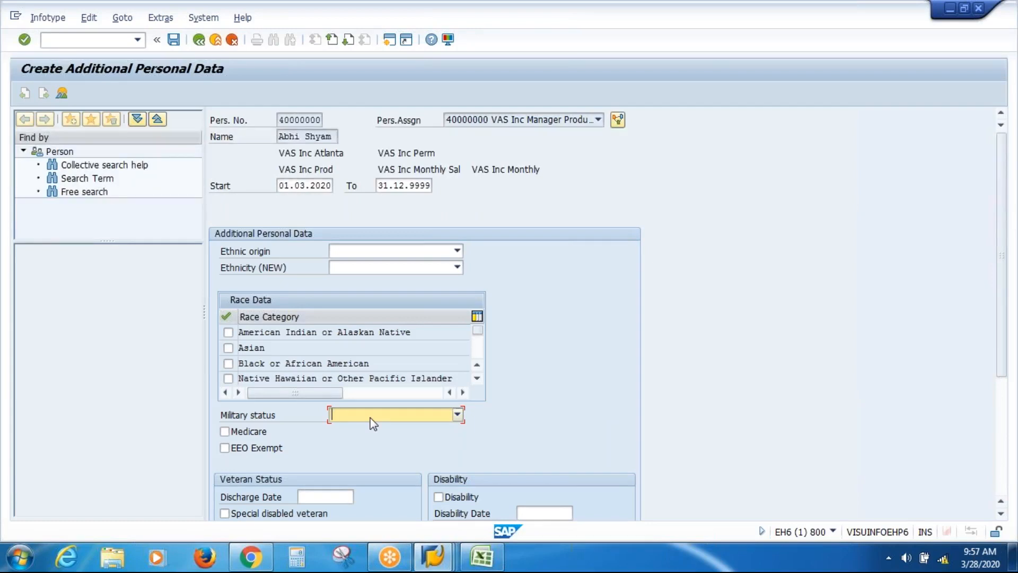
pyautogui.click(373, 422)
pyautogui.click(374, 423)
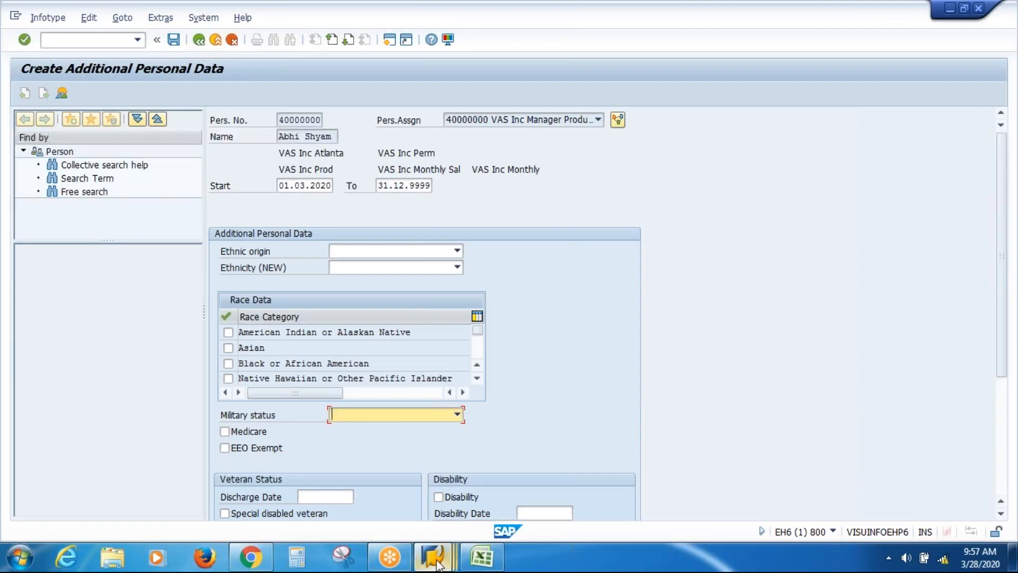
pyautogui.moveTo(435, 562)
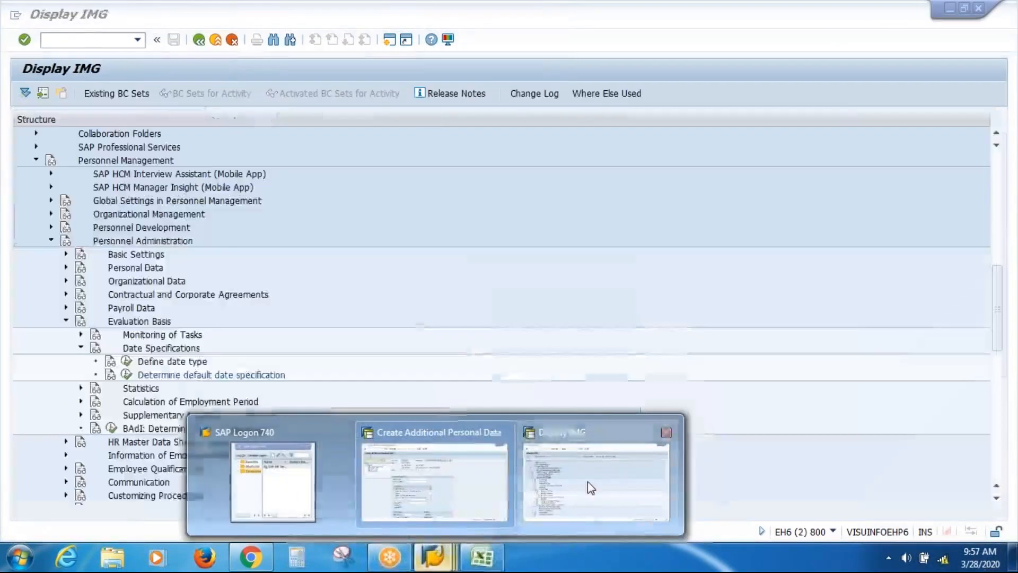
pyautogui.click(587, 481)
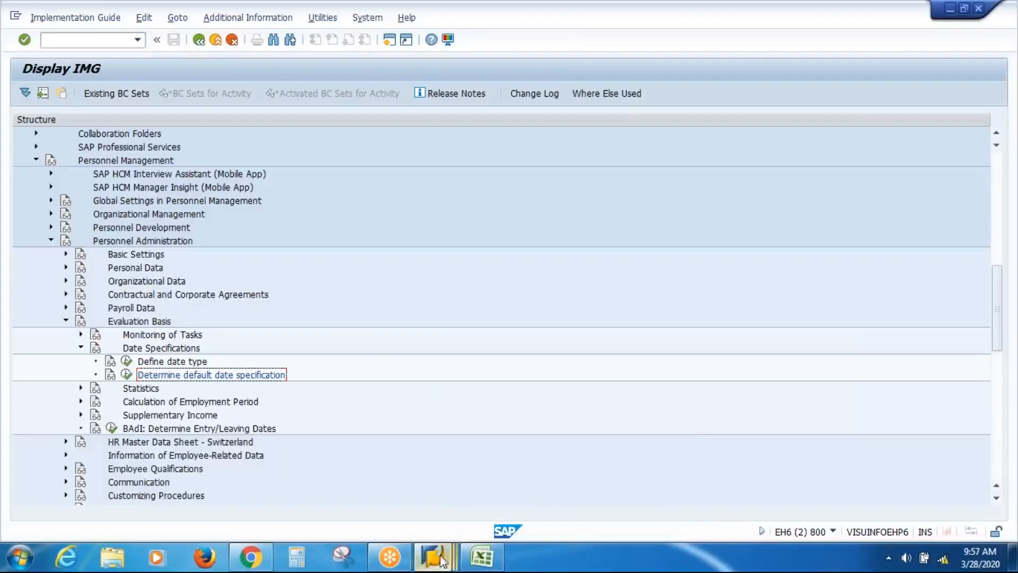
pyautogui.moveTo(441, 561)
pyautogui.click(452, 481)
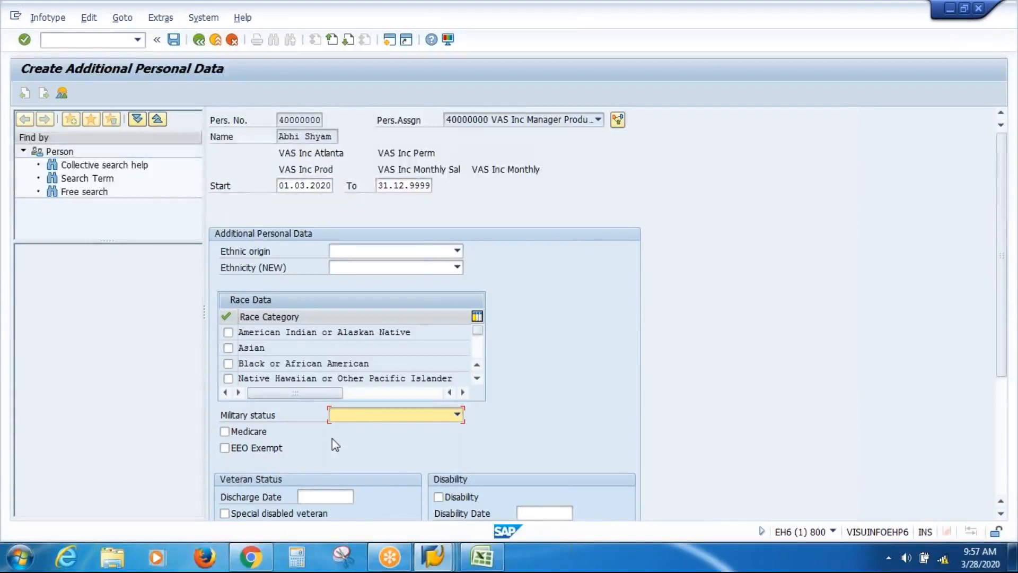
pyautogui.click(354, 414)
pyautogui.click(354, 414)
# Open Military status field help, show its technical information and select field name MILSA
pyautogui.press('F1')
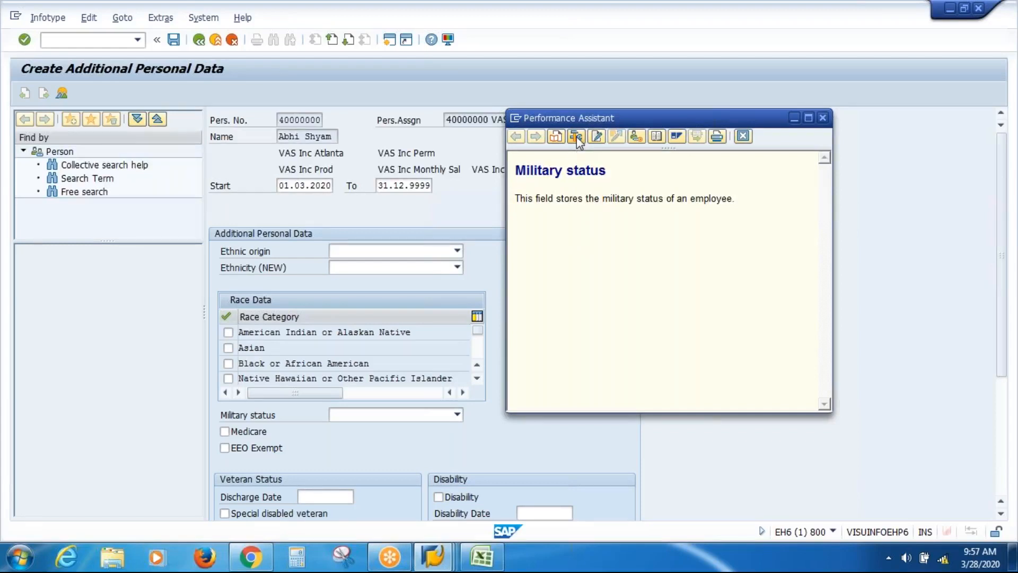
pyautogui.click(576, 137)
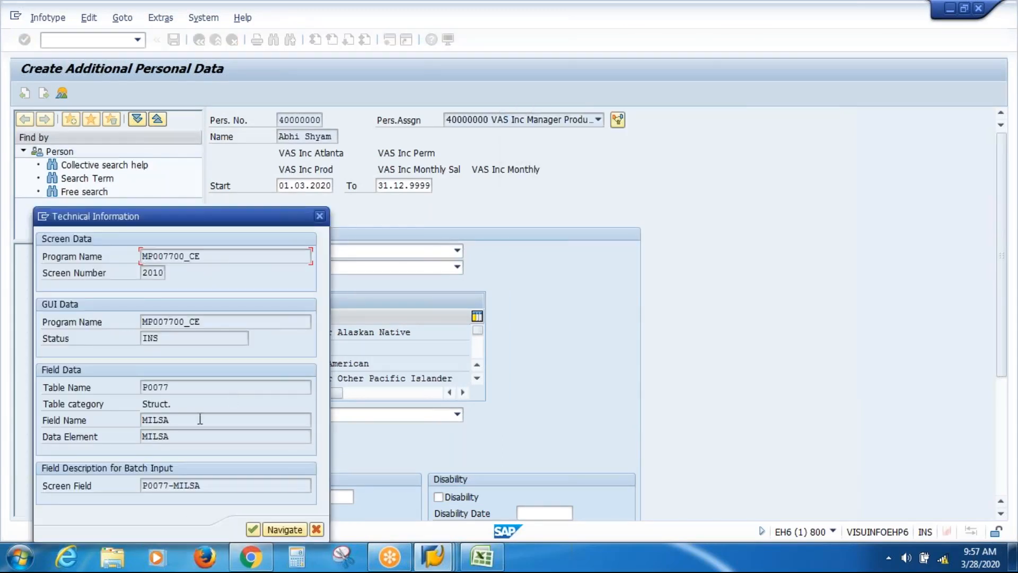
pyautogui.doubleClick(150, 421)
# Open the P0077 structure's Entry help/check tab and scroll down to the MILSA row
pyautogui.doubleClick(162, 422)
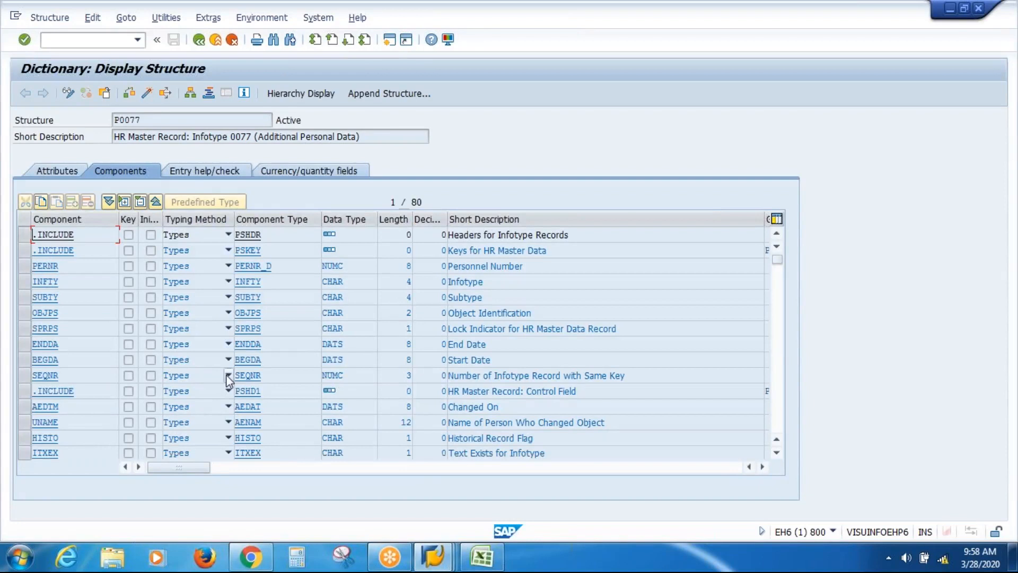
pyautogui.click(205, 175)
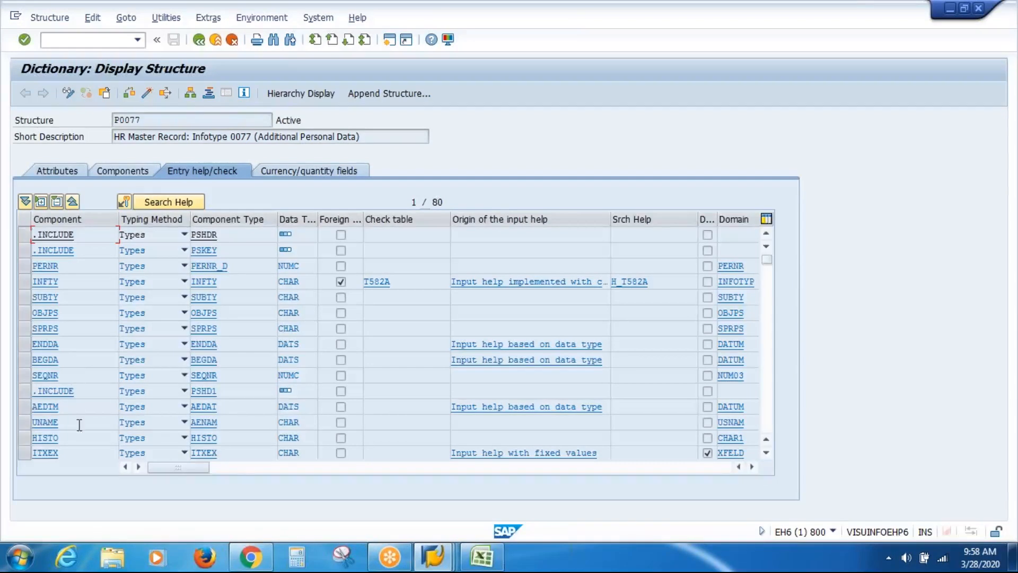
pyautogui.click(766, 453)
pyautogui.click(766, 453)
pyautogui.click(766, 453)
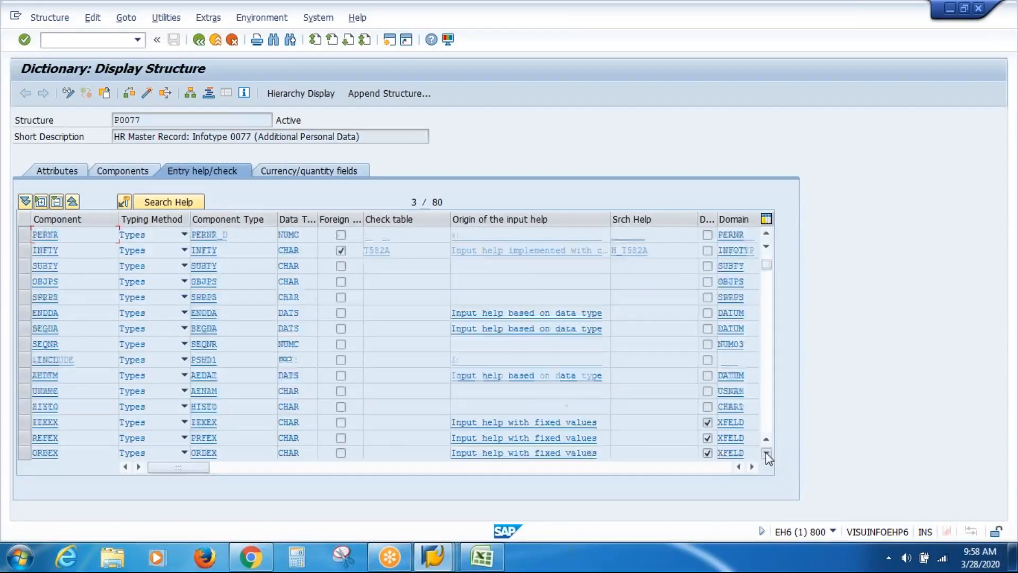
pyautogui.click(766, 452)
pyautogui.click(766, 453)
pyautogui.click(766, 453)
pyautogui.click(766, 453)
pyautogui.click(767, 453)
pyautogui.click(767, 453)
pyautogui.click(766, 453)
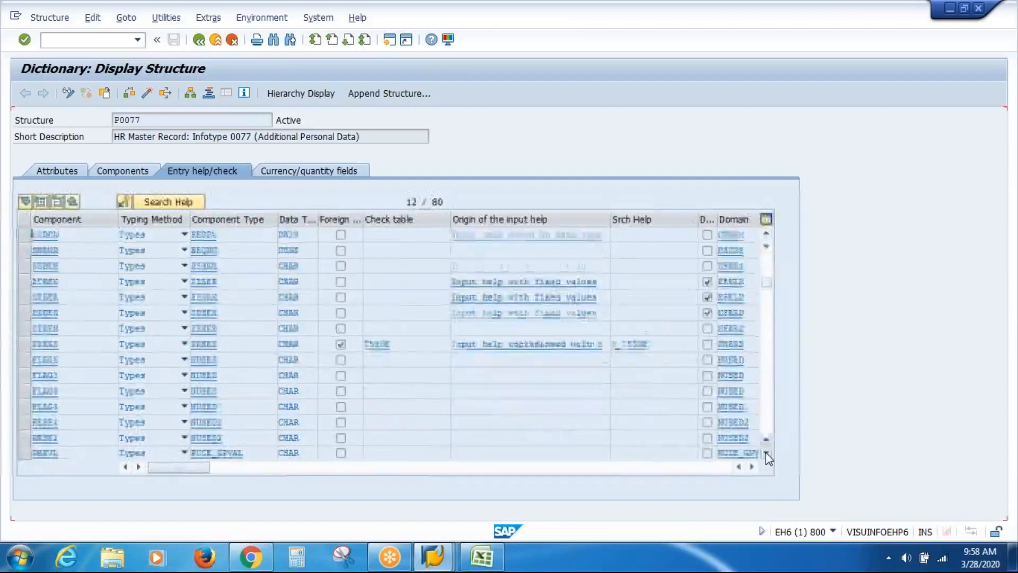
pyautogui.click(766, 453)
pyautogui.click(767, 452)
pyautogui.click(766, 453)
pyautogui.click(766, 452)
pyautogui.click(766, 453)
pyautogui.click(766, 453)
pyautogui.click(766, 453)
pyautogui.click(766, 453)
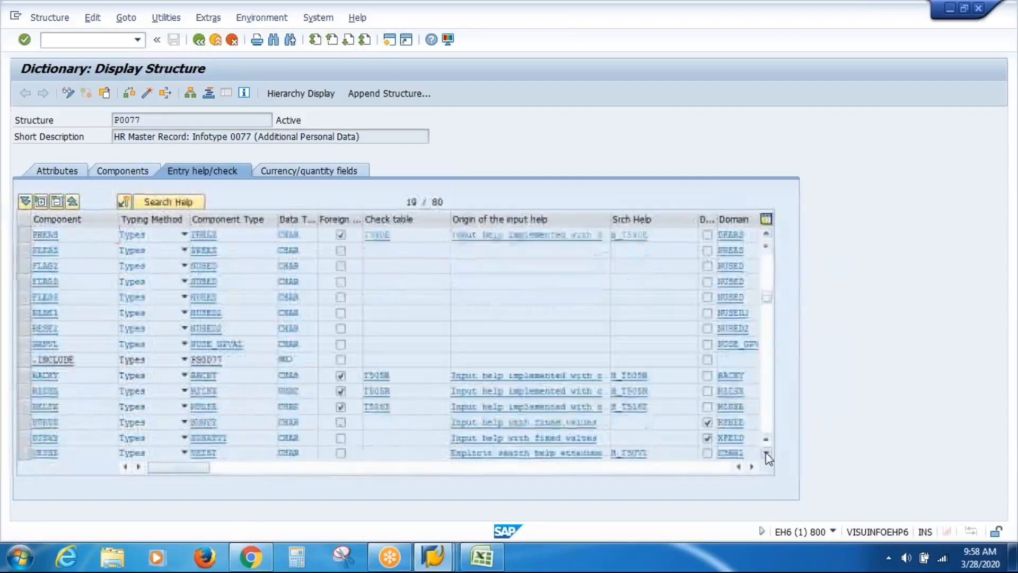
pyautogui.click(767, 452)
pyautogui.click(766, 453)
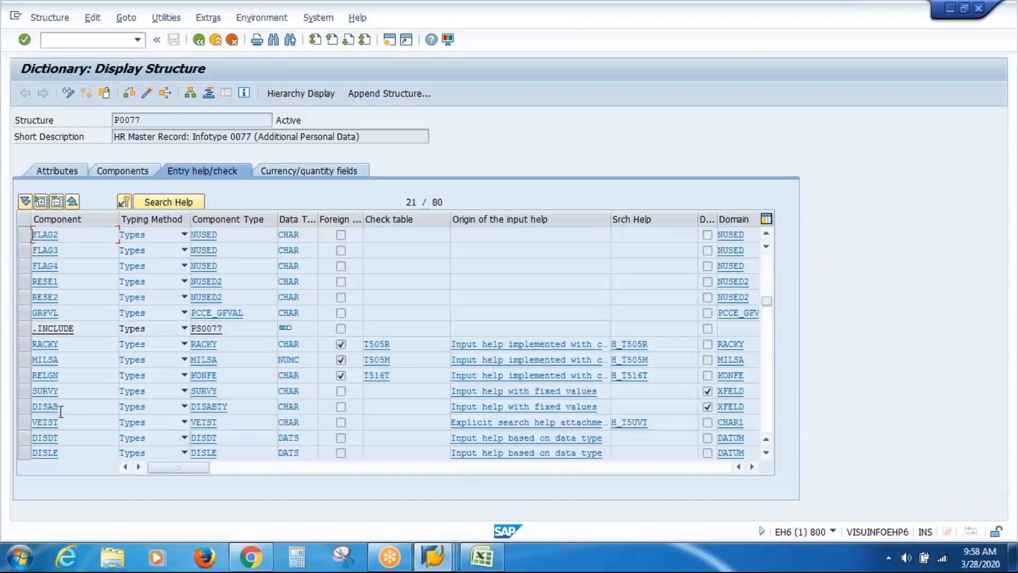
# Copy MILSA's check table name T505M
pyautogui.click(24, 359)
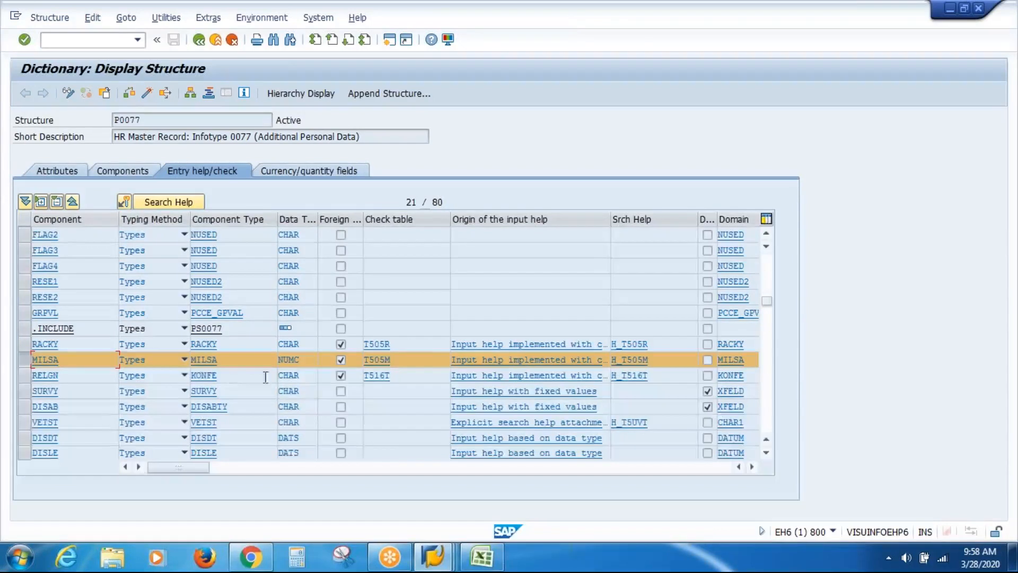
pyautogui.moveTo(399, 358); pyautogui.dragTo(329, 355)
pyautogui.hotkey('ctrl', 'c')
# In a new session, open view V_T505M in SM30 for country grouping 10
pyautogui.click(389, 41)
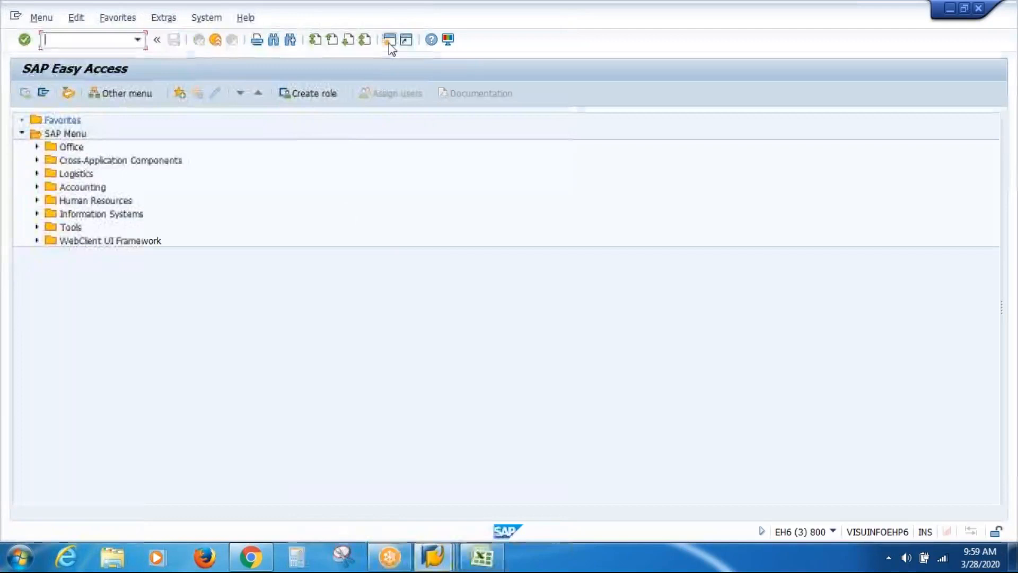
pyautogui.write('sm')
pyautogui.press('BackSpace')
pyautogui.press('BackSpace')
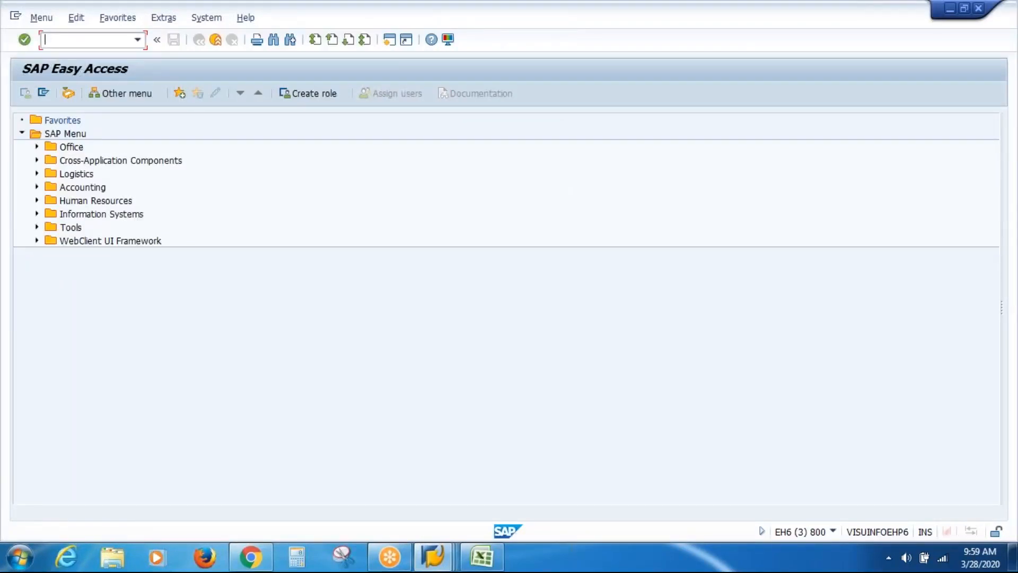
pyautogui.write('SM30')
pyautogui.press('Return')
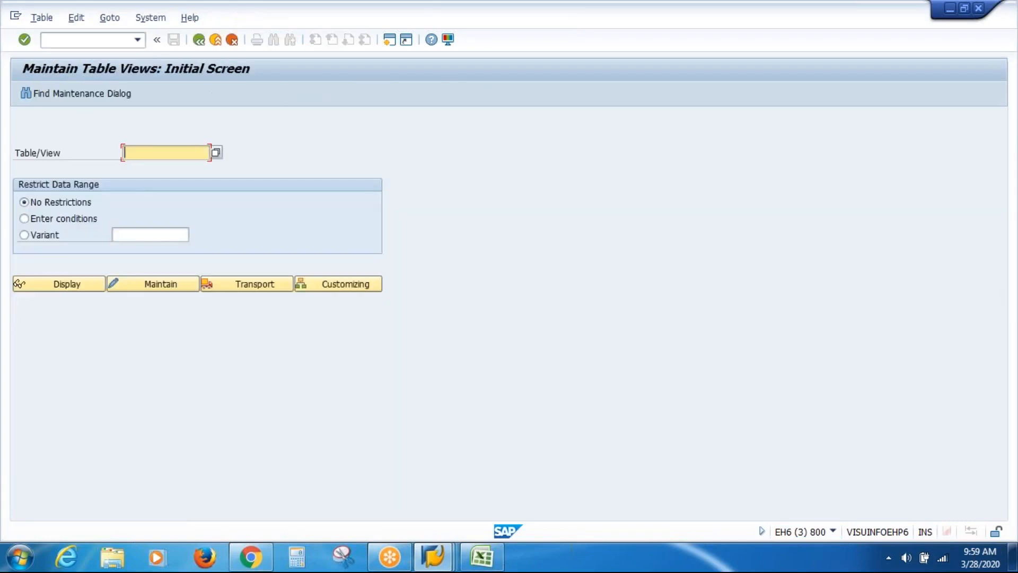
pyautogui.write('V')
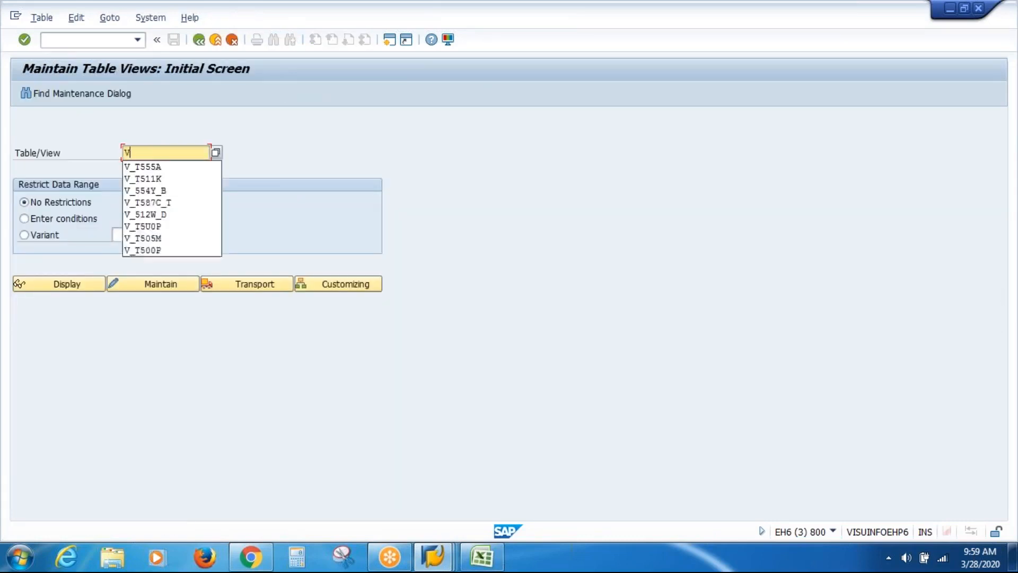
pyautogui.write('_T505M')
pyautogui.press('Return')
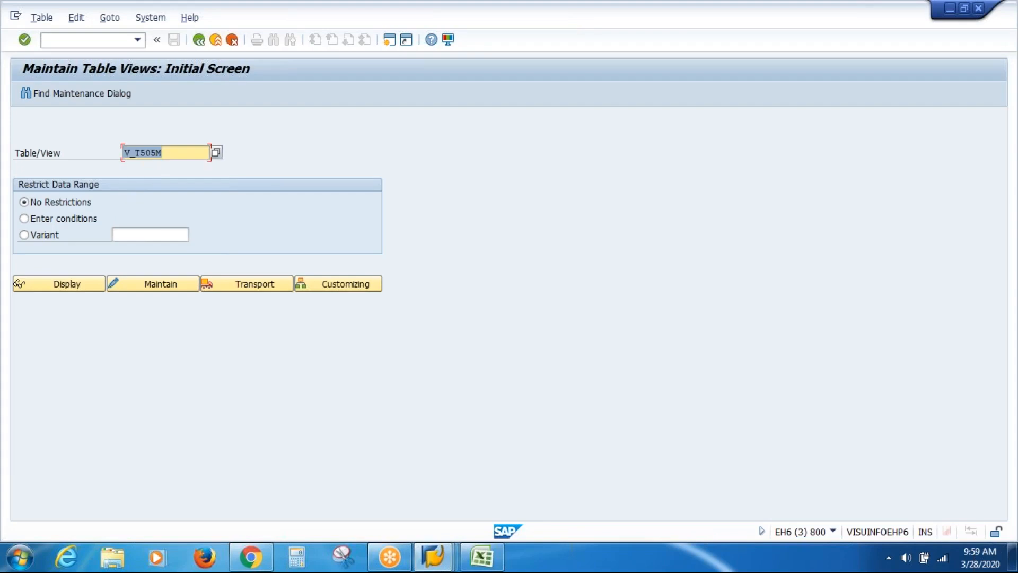
pyautogui.click(171, 285)
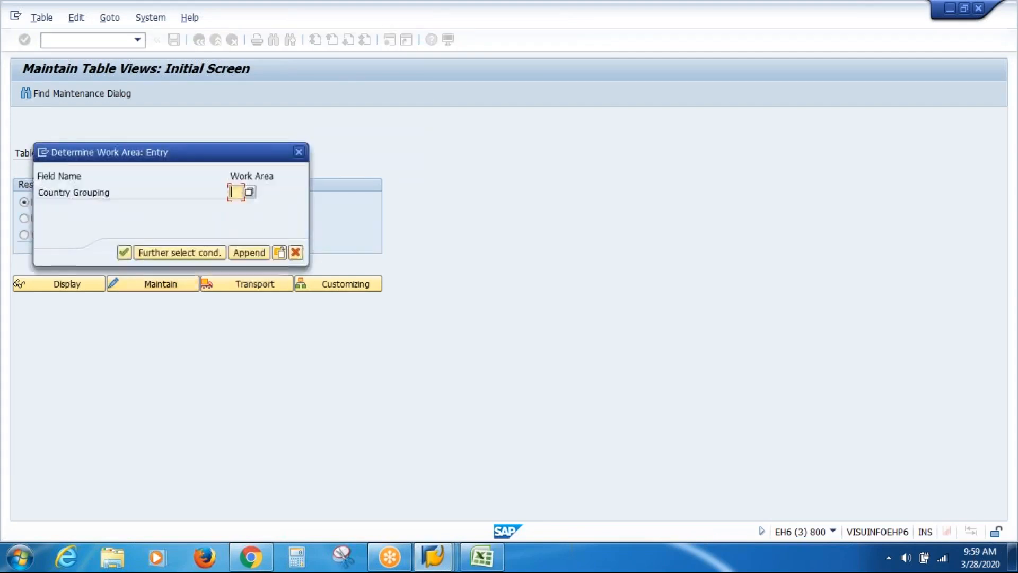
pyautogui.write('10')
pyautogui.press('Return')
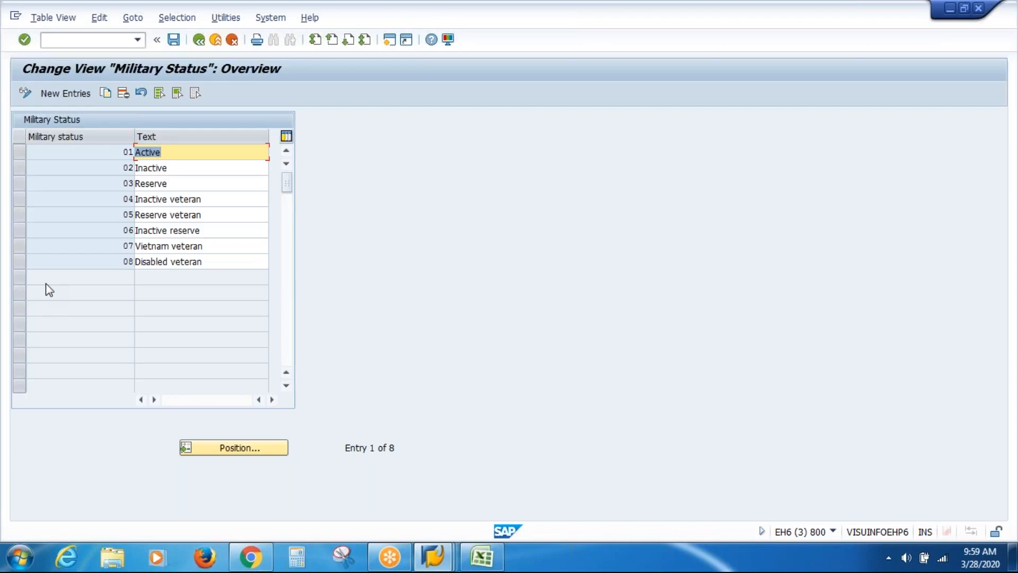
# Add military status 09 'VAS Inc MILSA', save it under a customizing request, and go back
pyautogui.click(64, 93)
pyautogui.write('09')
pyautogui.press('Tab')
pyautogui.write('VAS I')
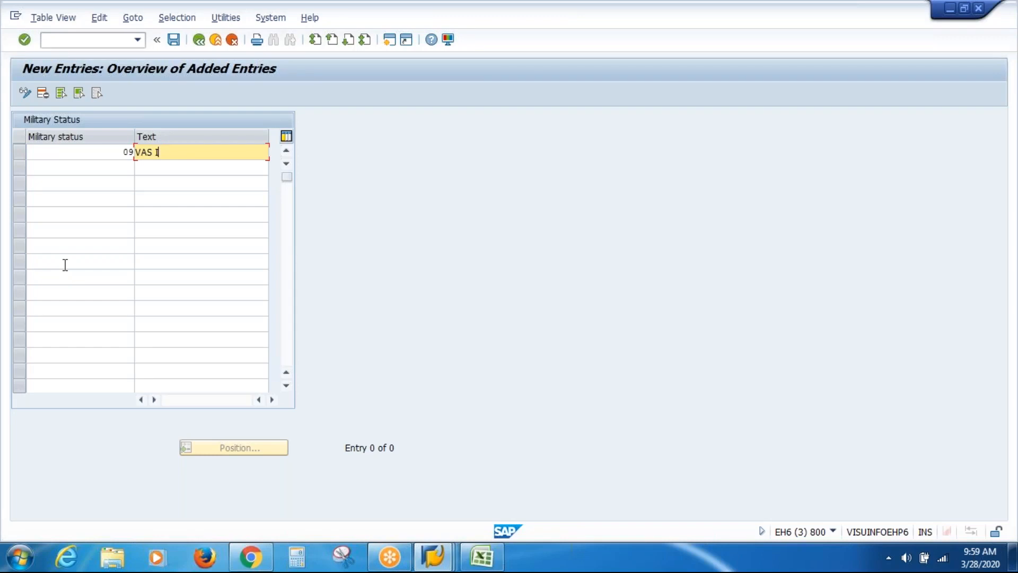
pyautogui.write('nc MILSA')
pyautogui.click(174, 40)
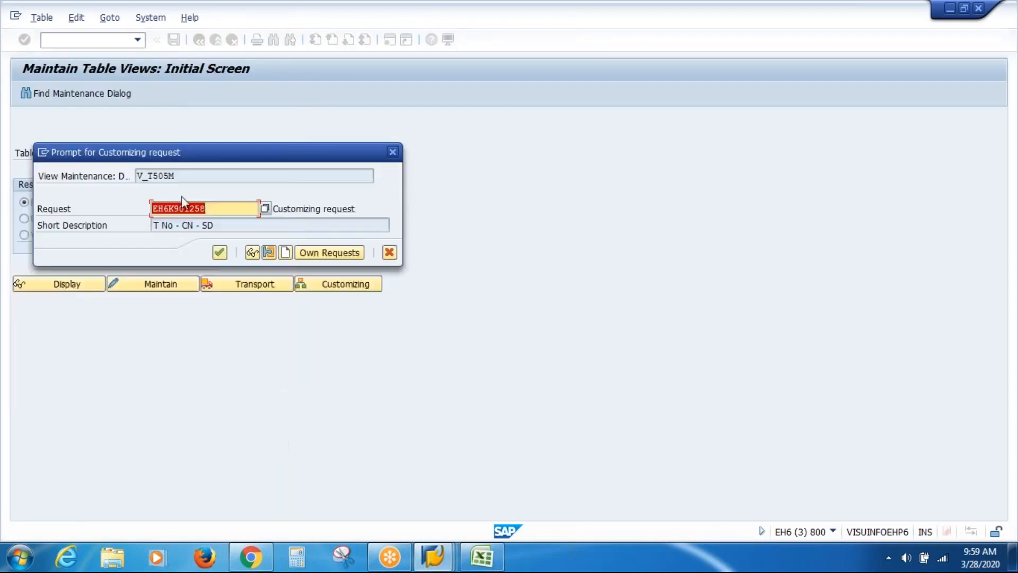
pyautogui.click(220, 257)
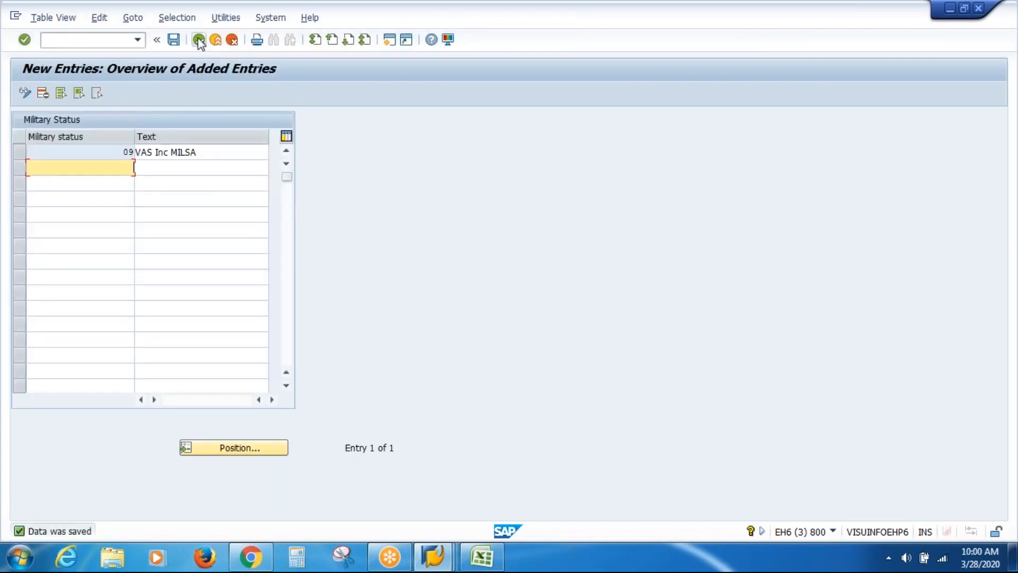
pyautogui.click(199, 41)
pyautogui.click(199, 41)
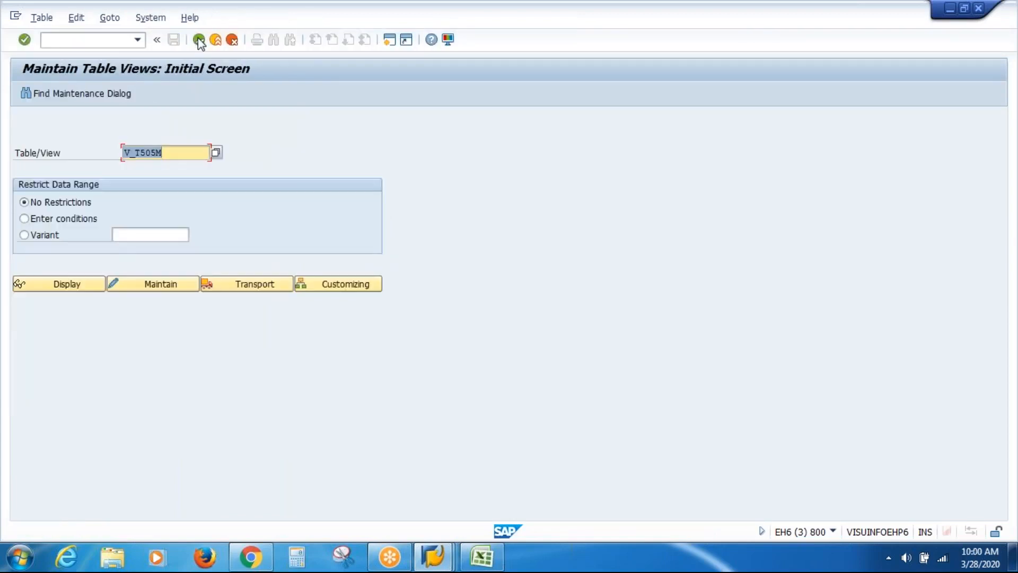
# Close the Technical Information and Military status help windows, then leave Additional Personal Data for PA30
pyautogui.click(199, 39)
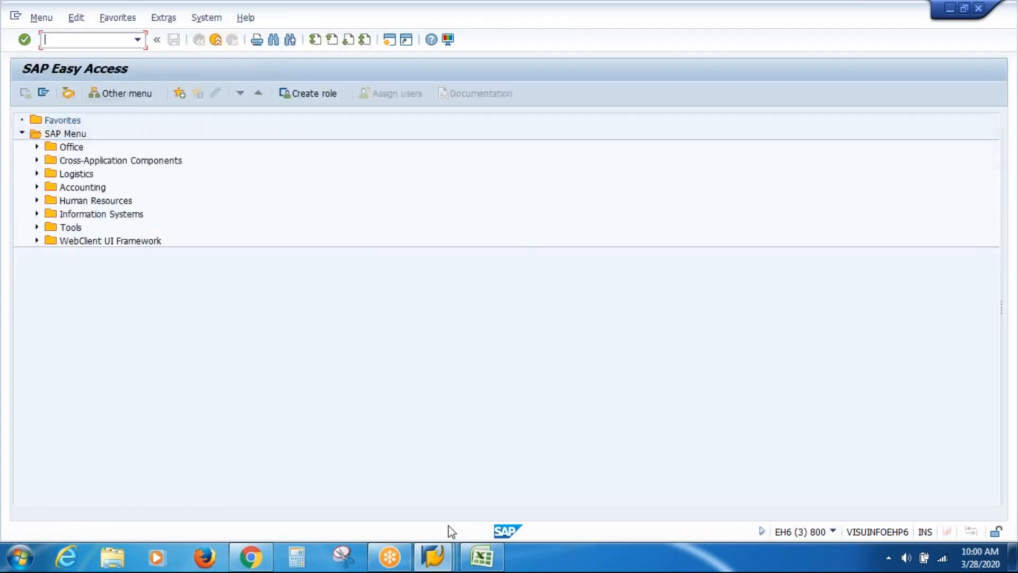
pyautogui.click(432, 556)
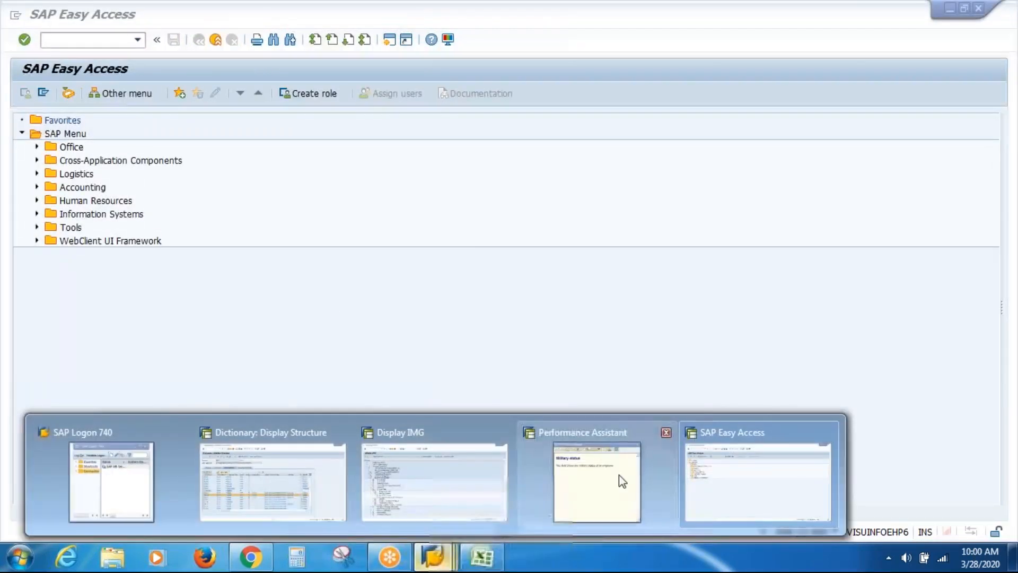
pyautogui.moveTo(618, 475)
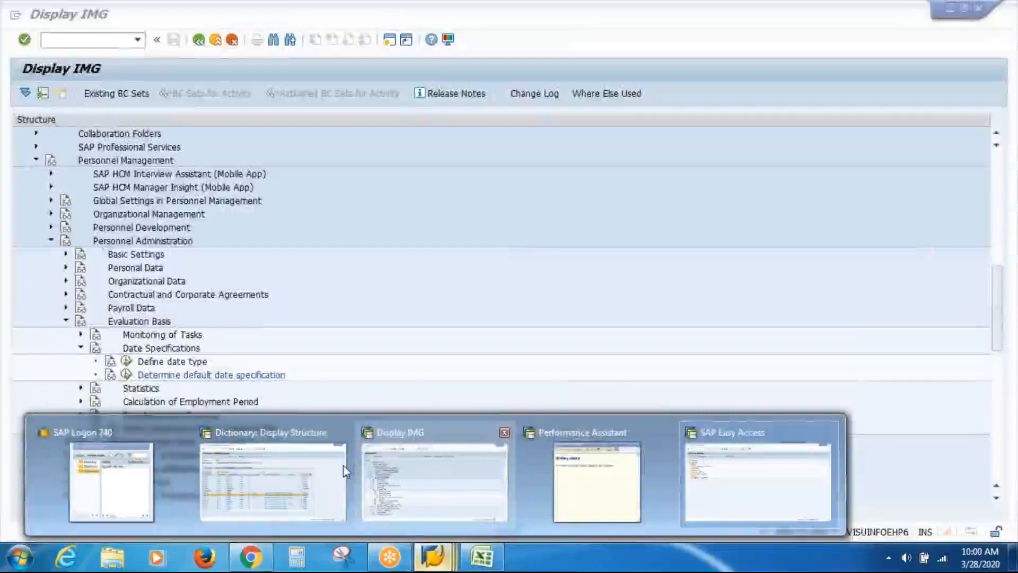
pyautogui.click(331, 472)
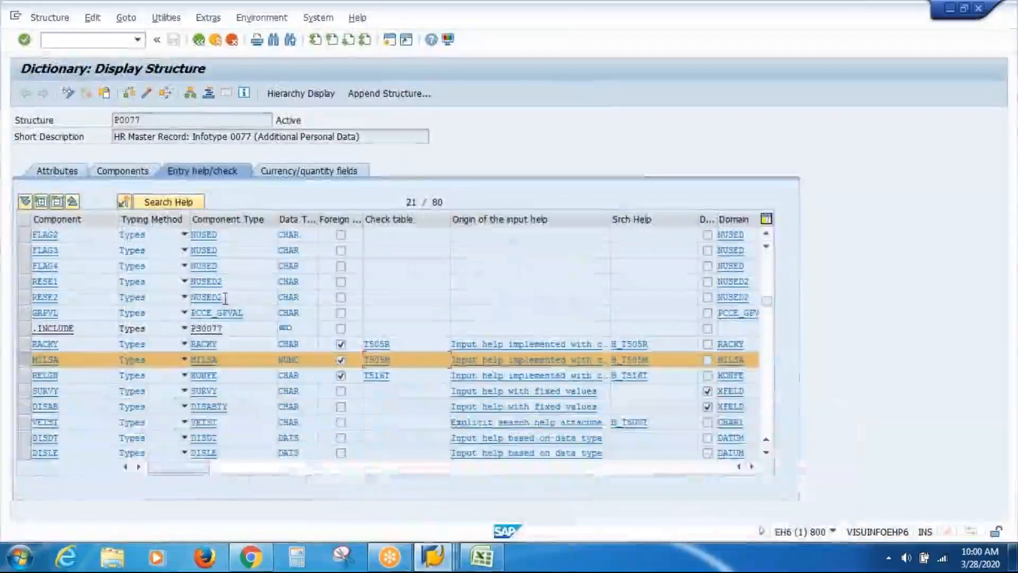
pyautogui.click(199, 40)
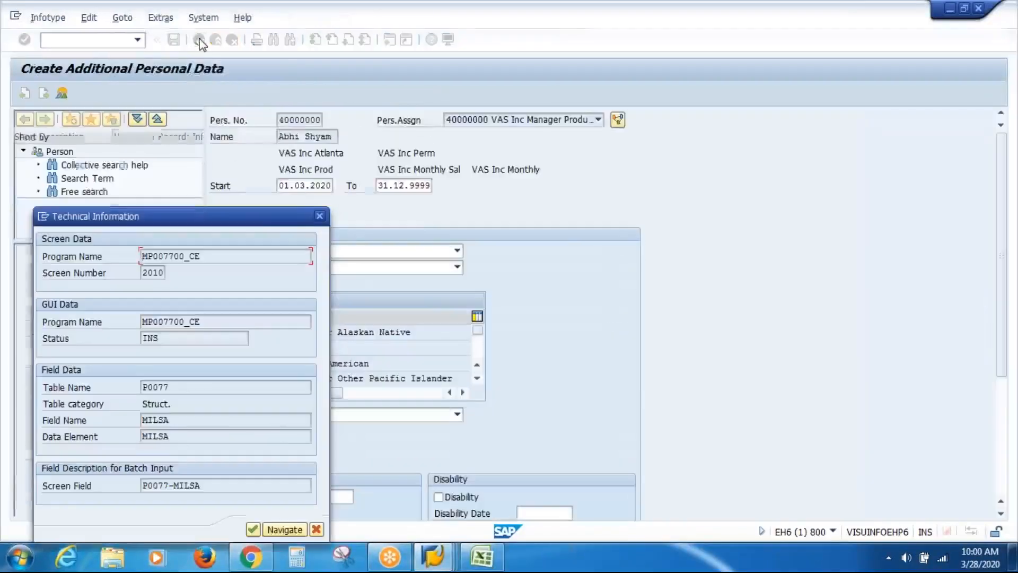
pyautogui.click(321, 216)
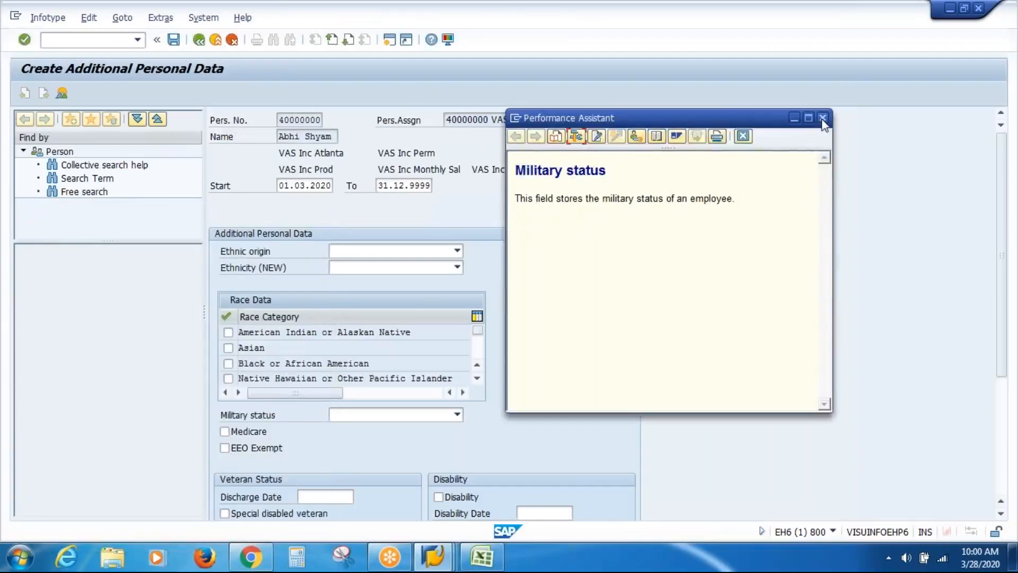
pyautogui.click(822, 117)
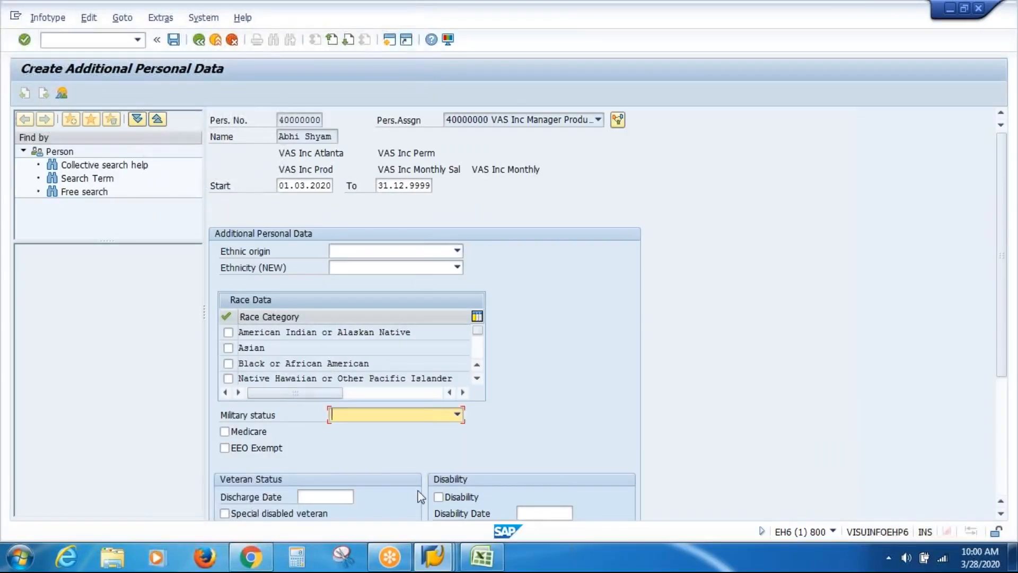
pyautogui.click(438, 564)
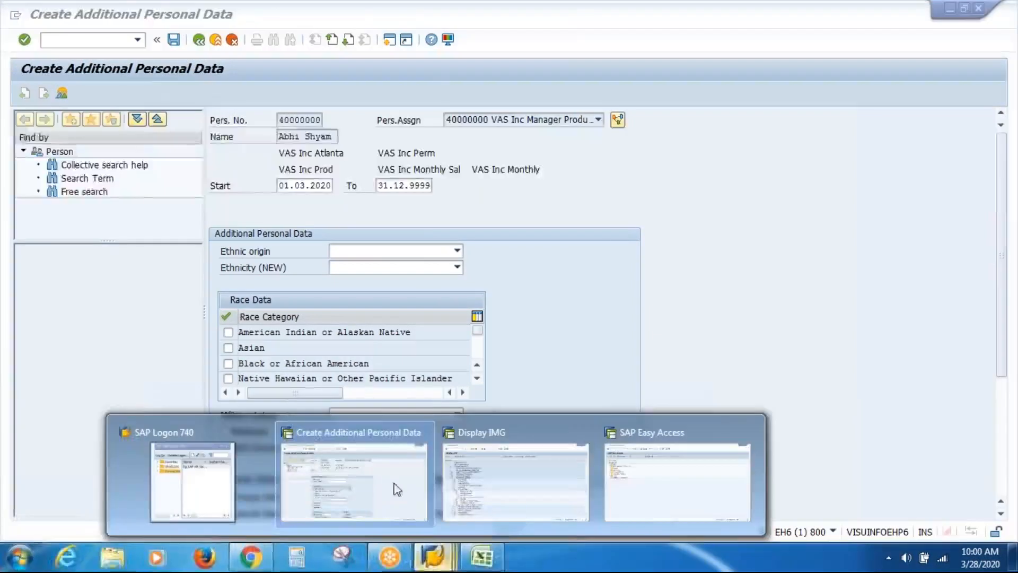
pyautogui.click(391, 473)
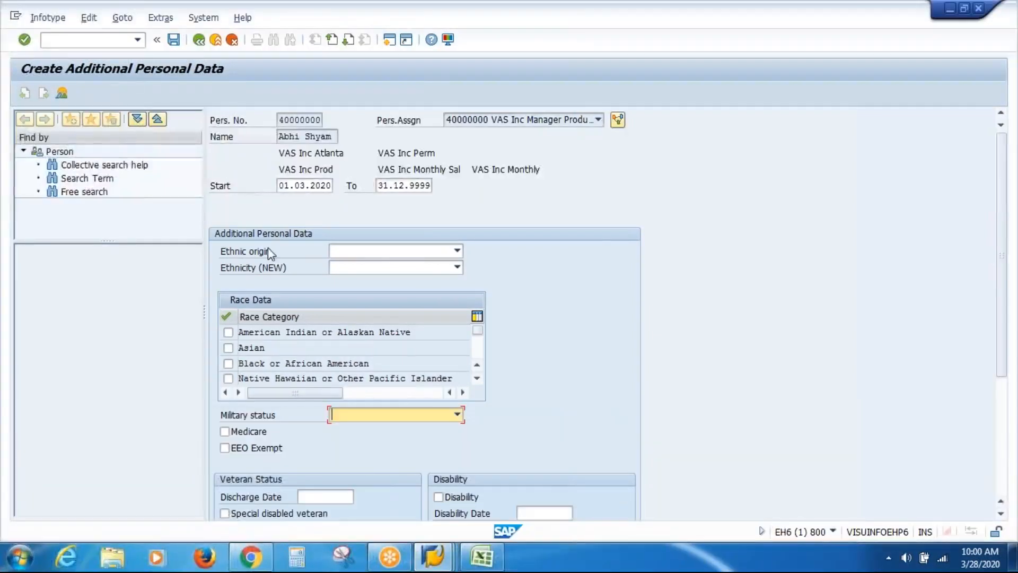
pyautogui.click(198, 40)
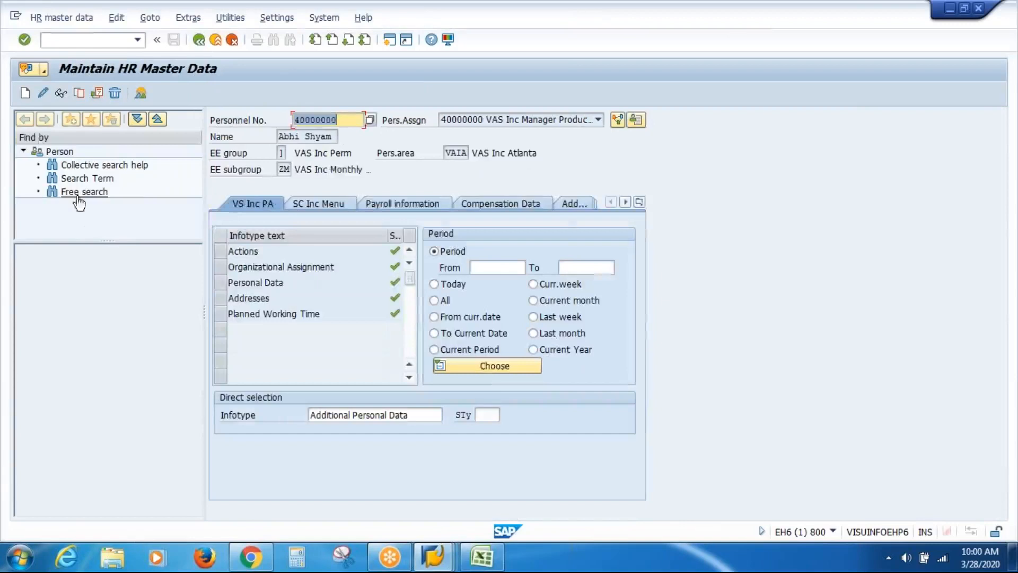
# Create a new Additional Personal Data record with Military status 'VAS Inc MILSA'
pyautogui.click(25, 94)
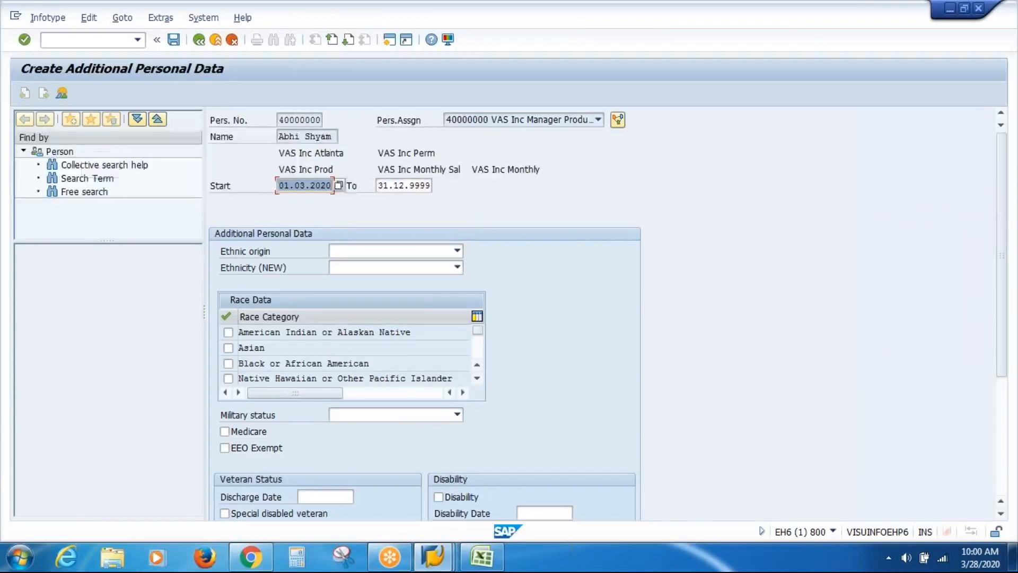
pyautogui.click(458, 416)
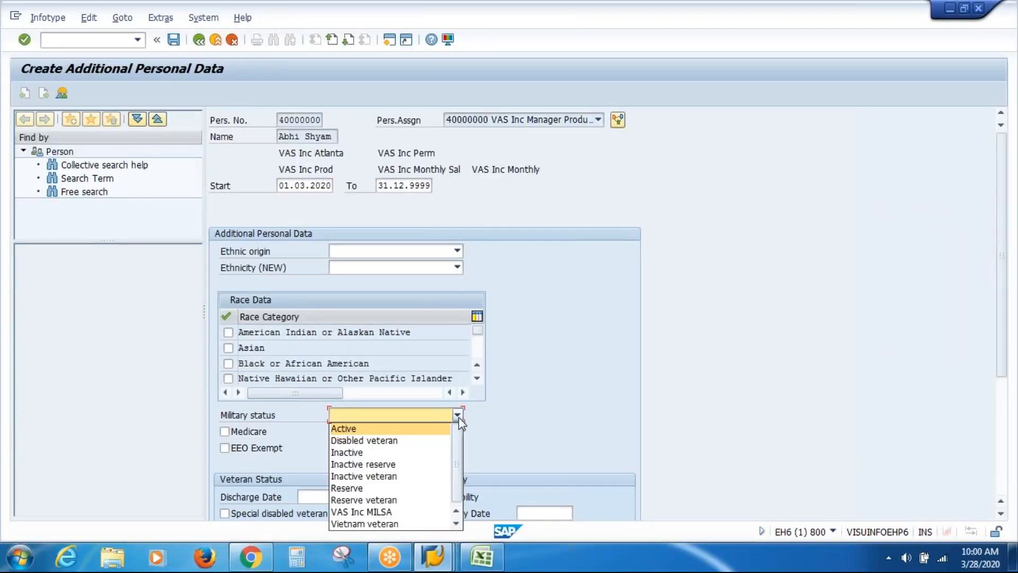
pyautogui.click(403, 510)
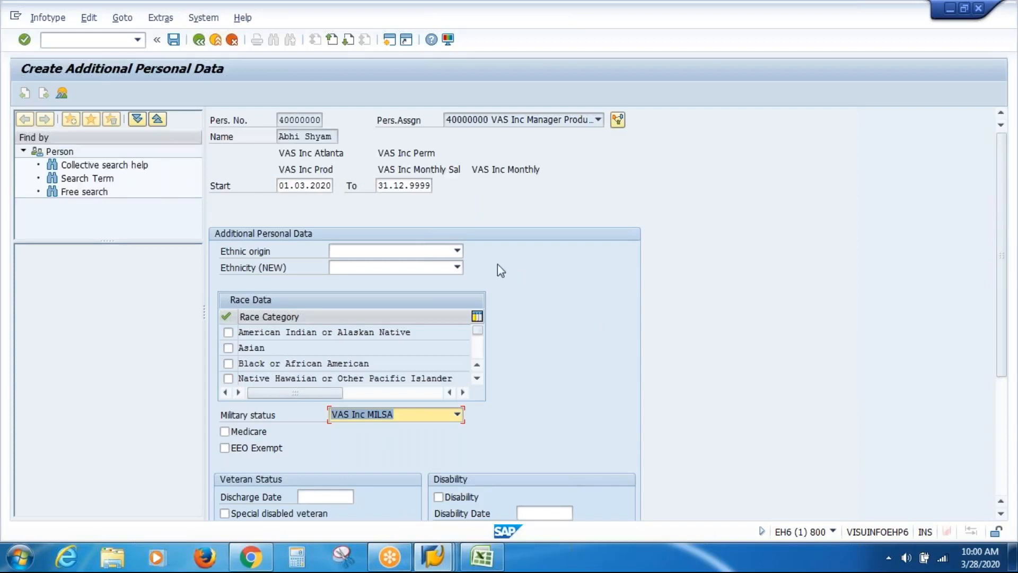
# Bring up the F1 field help for the Ethnicity (NEW) field
pyautogui.click(407, 269)
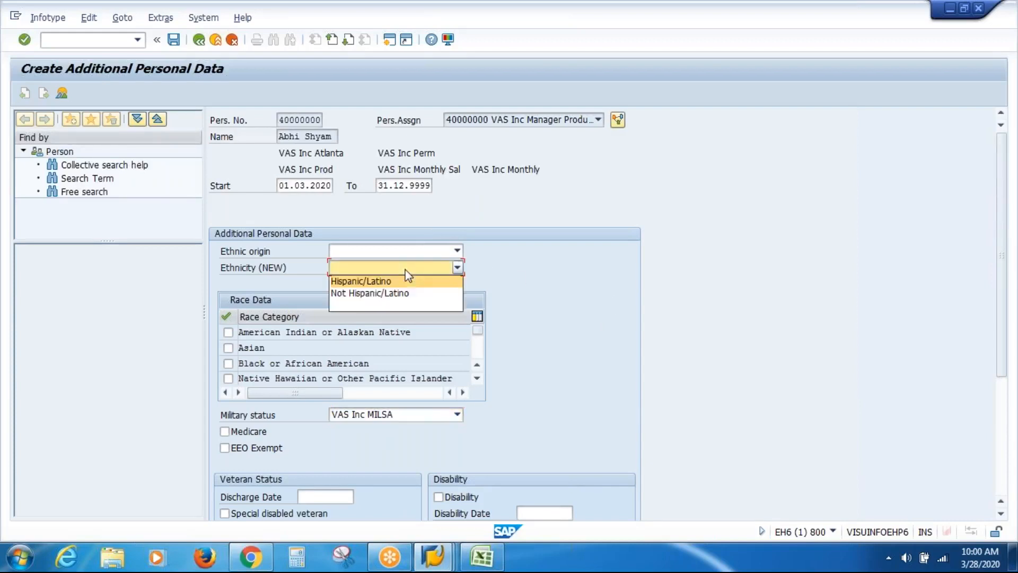
pyautogui.click(405, 270)
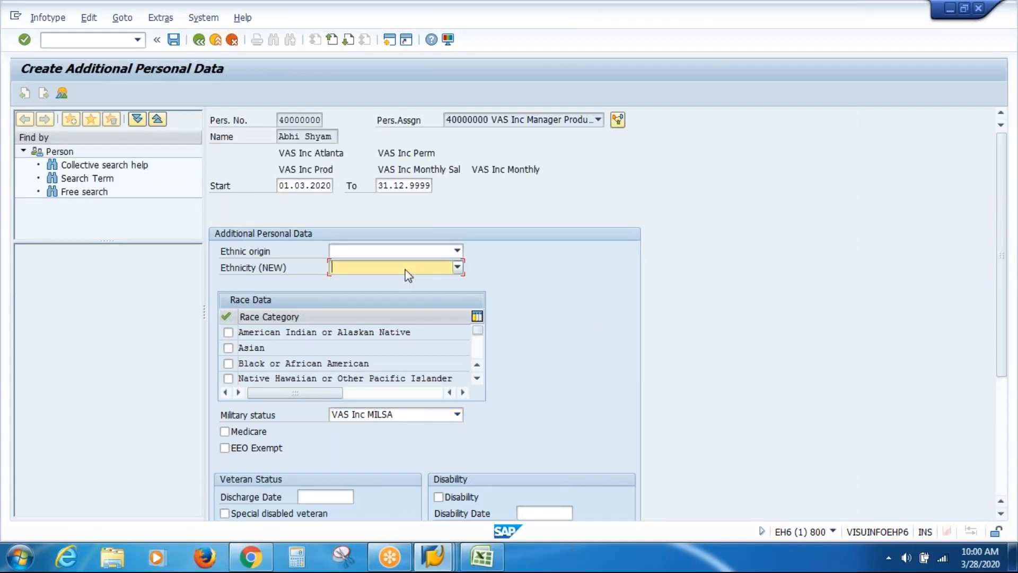
pyautogui.press('F1')
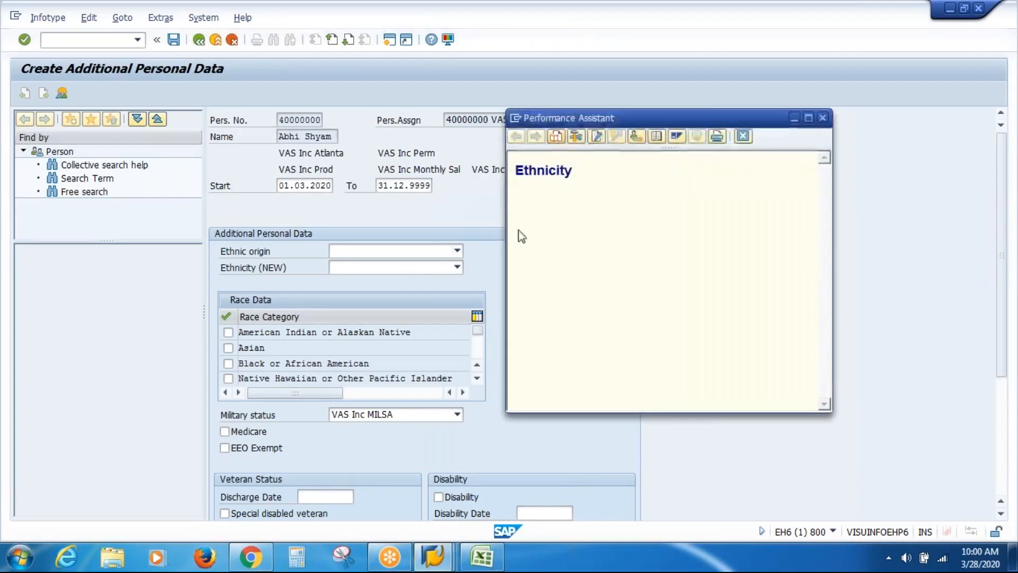
# Show the Ethnicity field's technical information and select its field name ETHEN
pyautogui.click(576, 137)
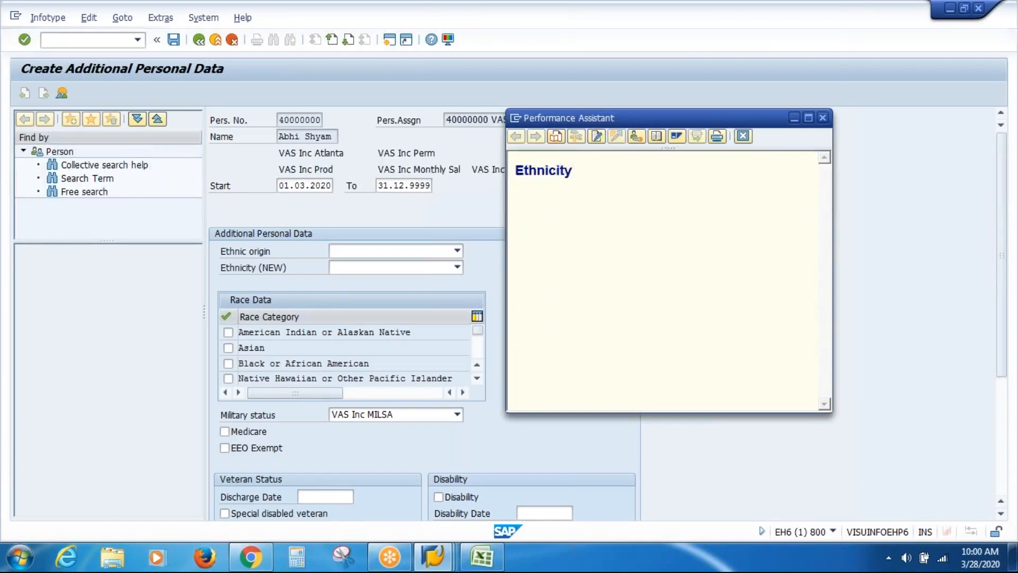
pyautogui.click(155, 420)
pyautogui.doubleClick(156, 420)
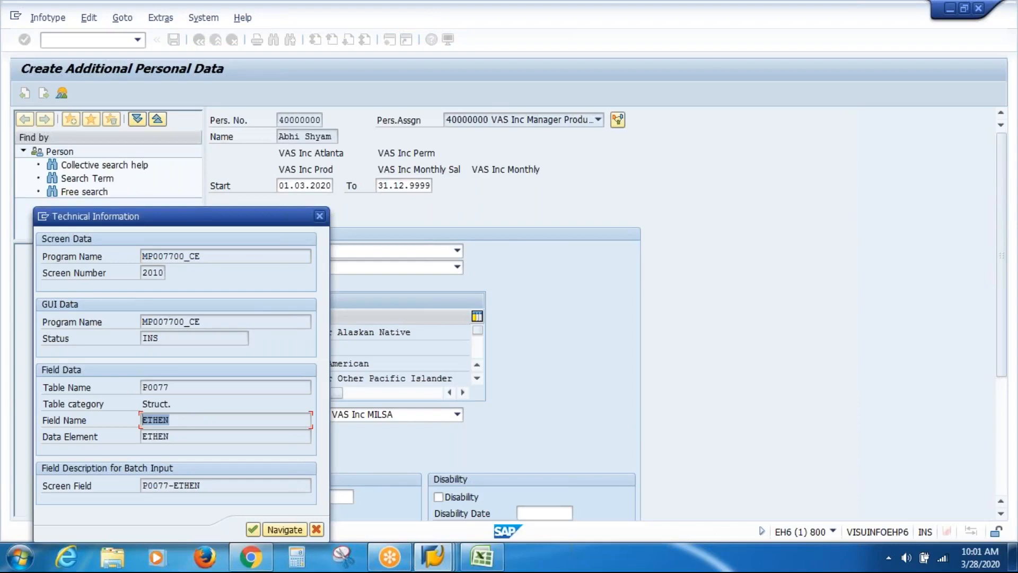
pyautogui.click(143, 419)
# Open structure P0077's dictionary definition and scroll through its Entry help/check listing
pyautogui.doubleClick(155, 418)
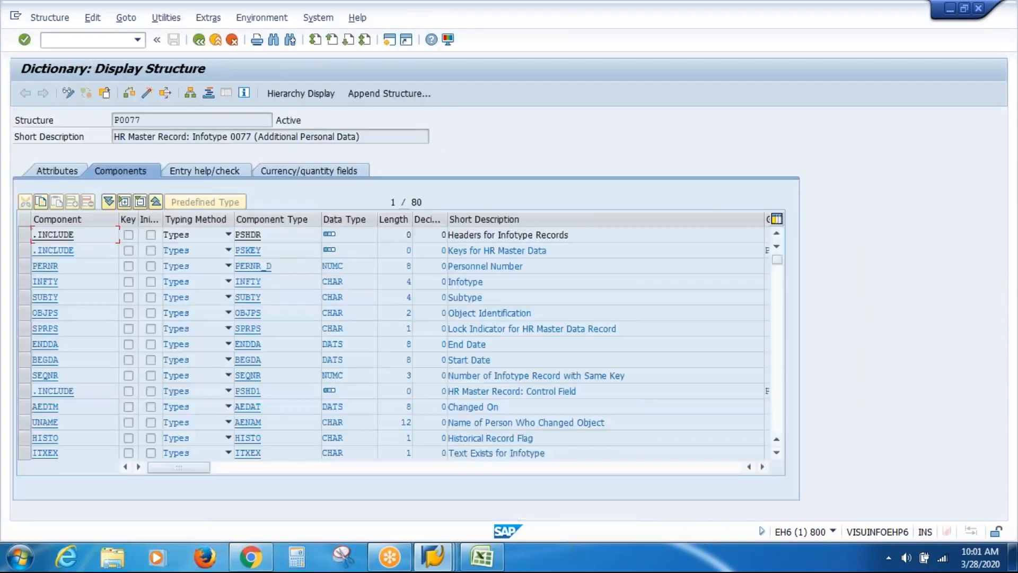
pyautogui.click(211, 171)
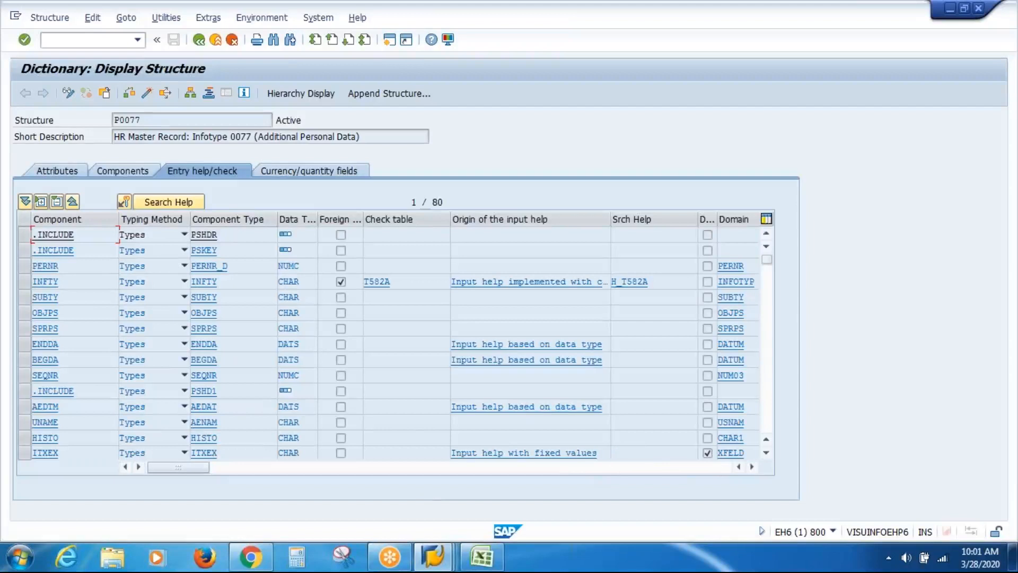
pyautogui.click(771, 456)
pyautogui.click(771, 456)
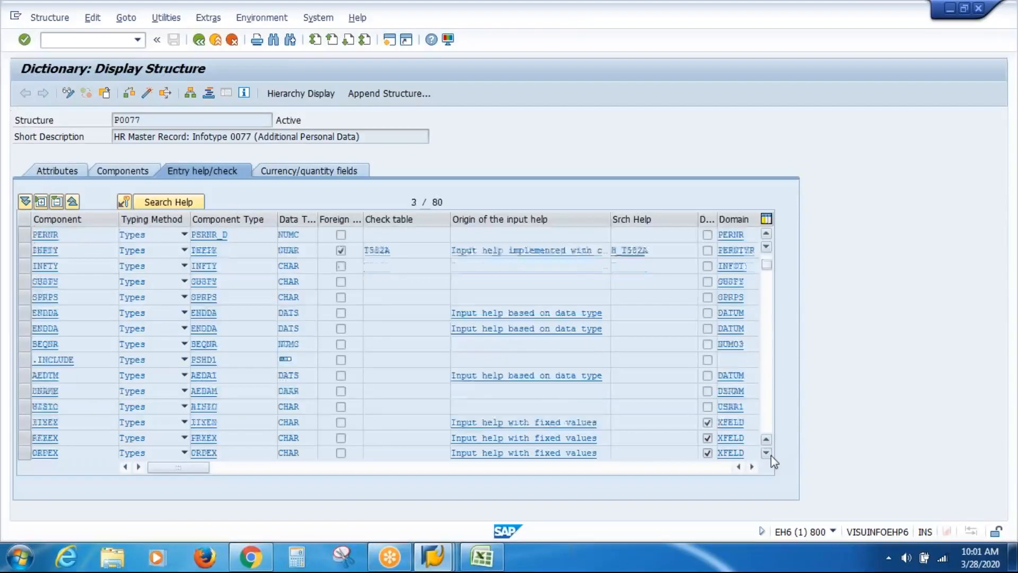
pyautogui.click(771, 456)
pyautogui.click(771, 456)
pyautogui.click(771, 456)
pyautogui.click(770, 456)
pyautogui.click(771, 456)
pyautogui.click(771, 456)
pyautogui.click(771, 456)
pyautogui.click(771, 456)
pyautogui.click(771, 456)
pyautogui.click(771, 456)
pyautogui.click(771, 456)
pyautogui.click(771, 456)
pyautogui.click(771, 456)
pyautogui.click(766, 454)
pyautogui.click(767, 454)
pyautogui.click(766, 454)
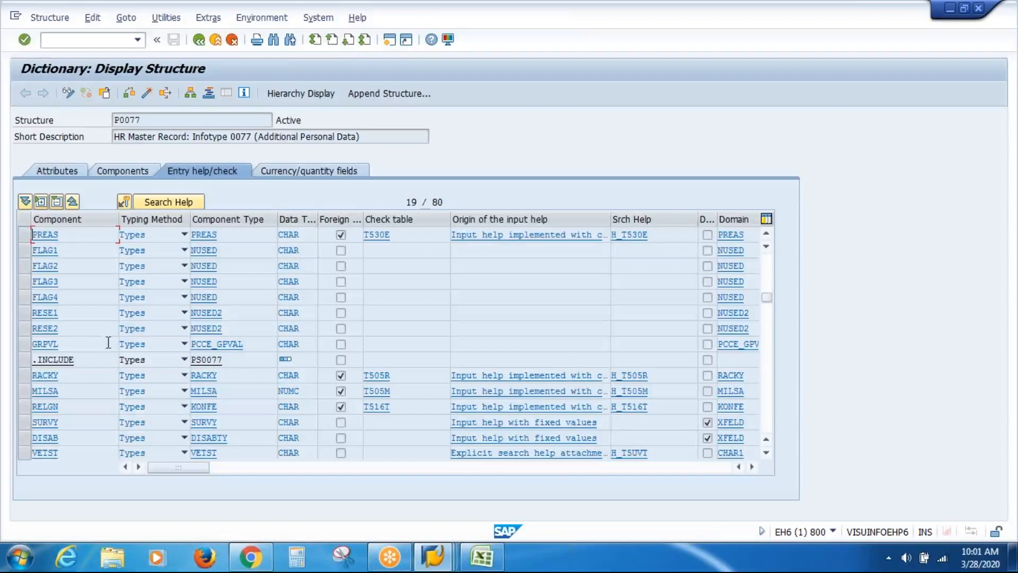
# Check PREAS's search help, then locate field ETHEN and select its check table T505R
pyautogui.click(183, 206)
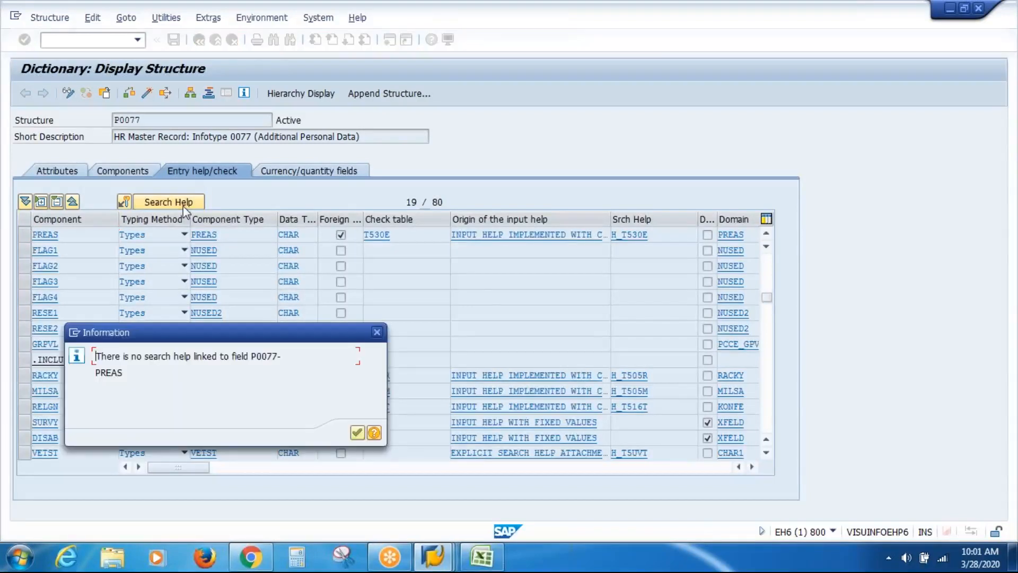
pyautogui.click(356, 432)
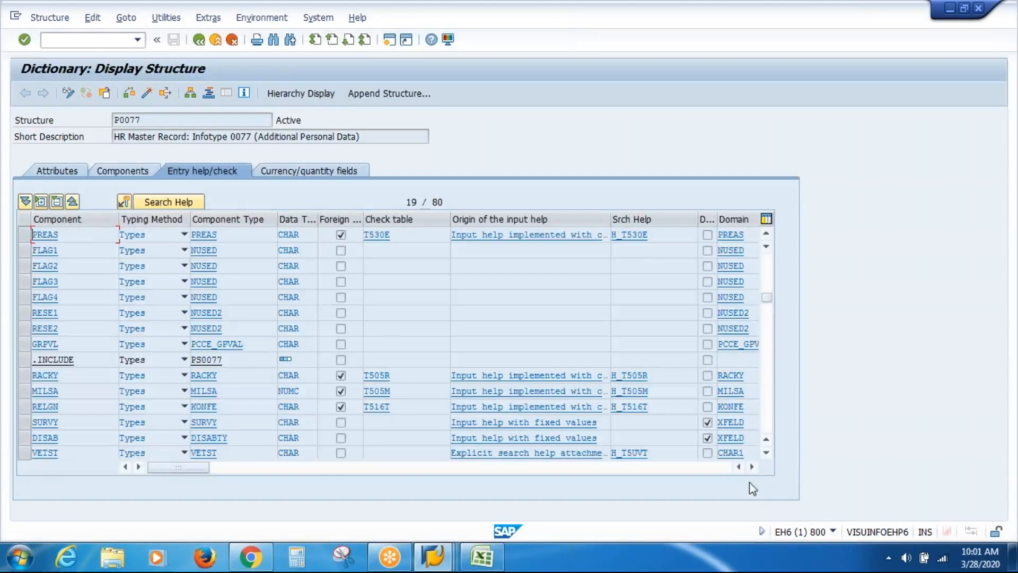
pyautogui.click(764, 454)
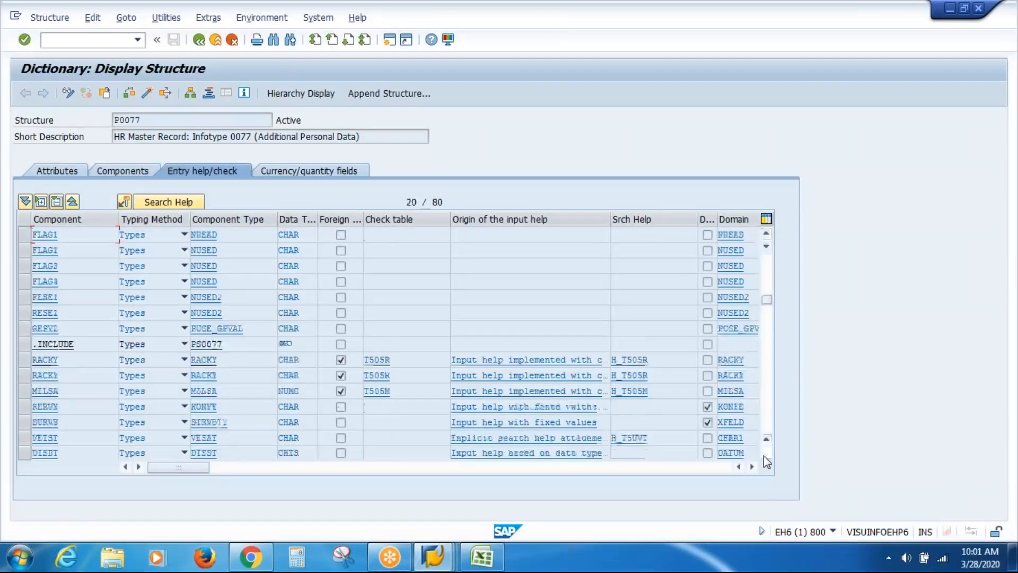
pyautogui.click(765, 455)
pyautogui.click(765, 455)
pyautogui.click(764, 455)
pyautogui.click(765, 455)
pyautogui.click(765, 455)
pyautogui.click(764, 455)
pyautogui.click(764, 455)
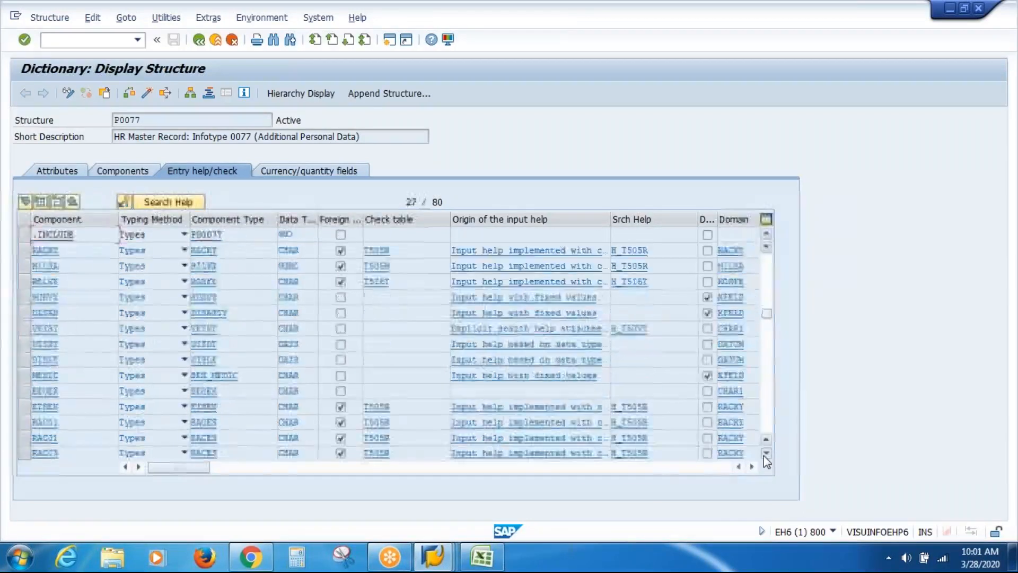
pyautogui.click(765, 455)
pyautogui.click(764, 455)
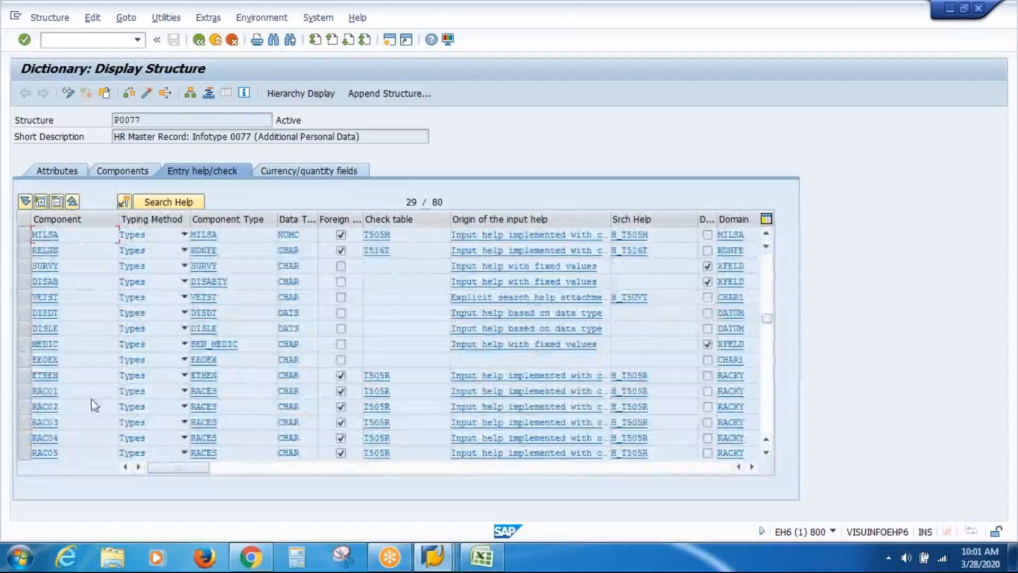
pyautogui.click(24, 376)
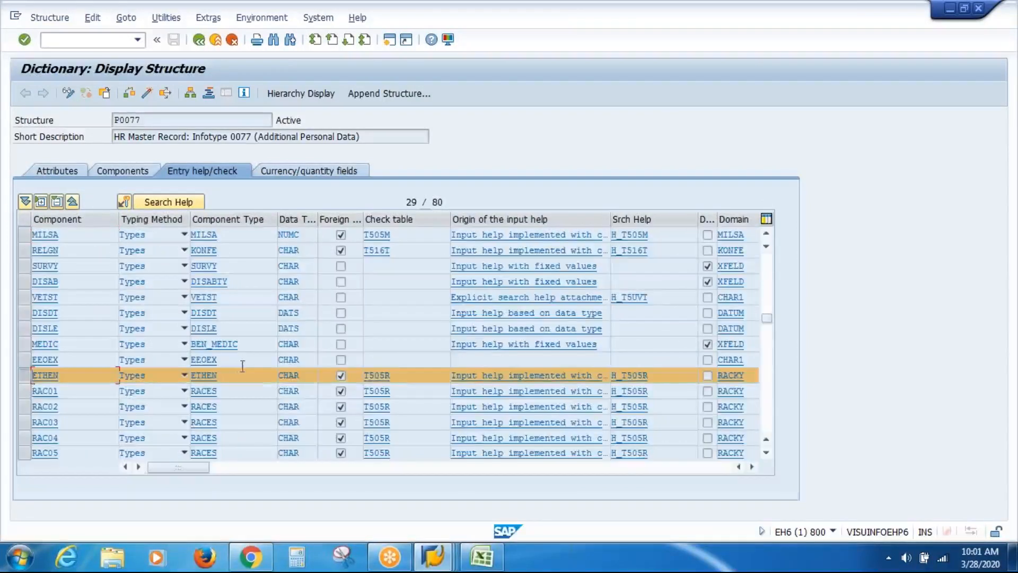
pyautogui.doubleClick(366, 375)
# Reconnect to system EH6 and log on to client 800 with the saved user and password
pyautogui.hotkey('ctrl', 'c')
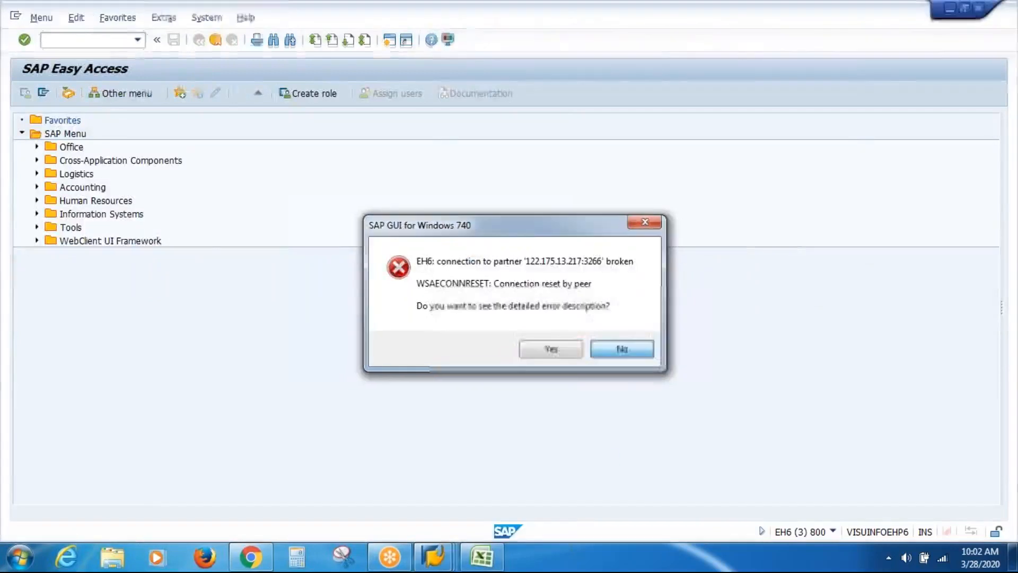
pyautogui.click(632, 352)
pyautogui.doubleClick(521, 149)
pyautogui.press('Down')
pyautogui.press('Down')
pyautogui.press('Return')
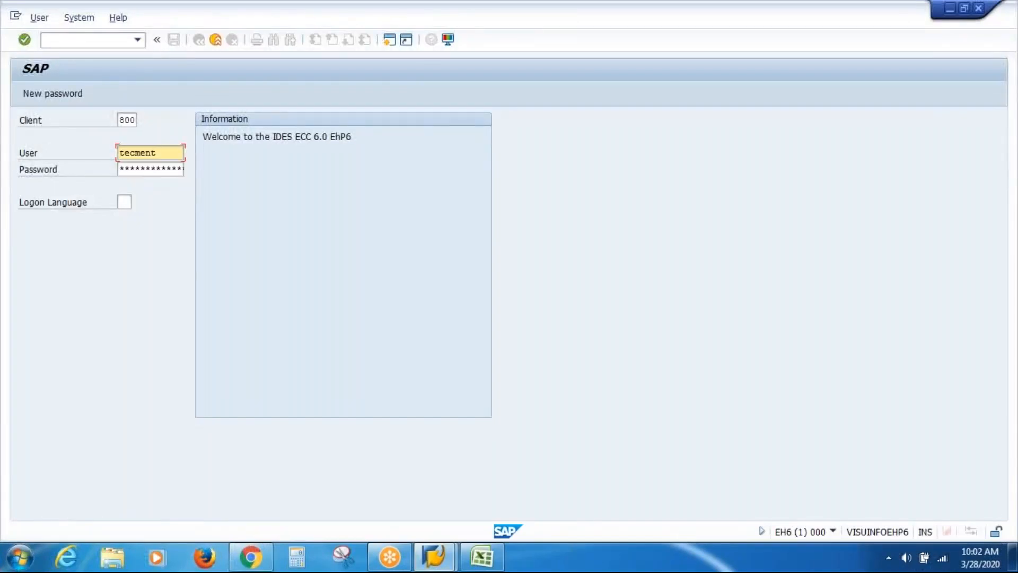
pyautogui.press('Tab')
pyautogui.write('********')
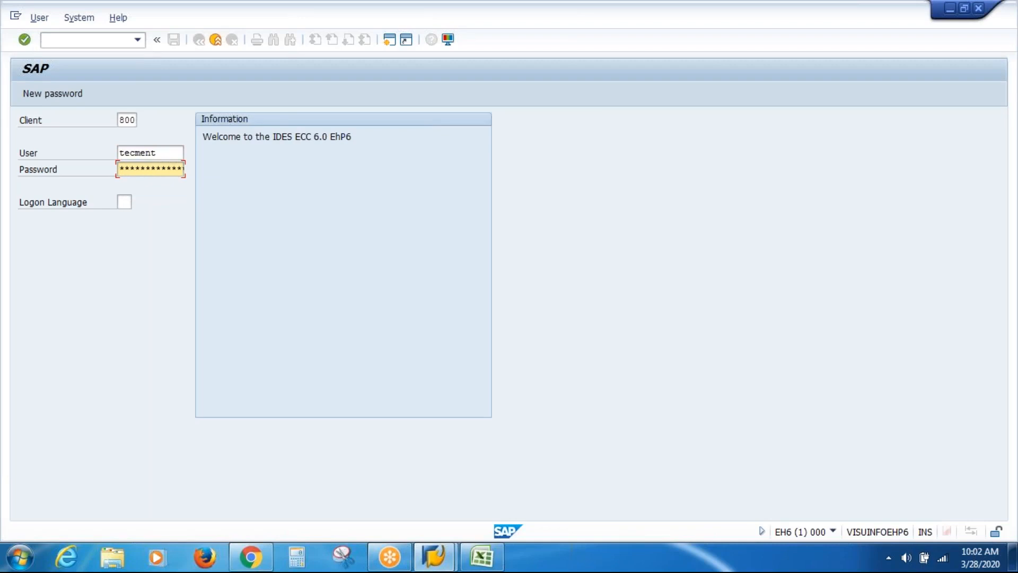
pyautogui.write('**')
pyautogui.press('Return')
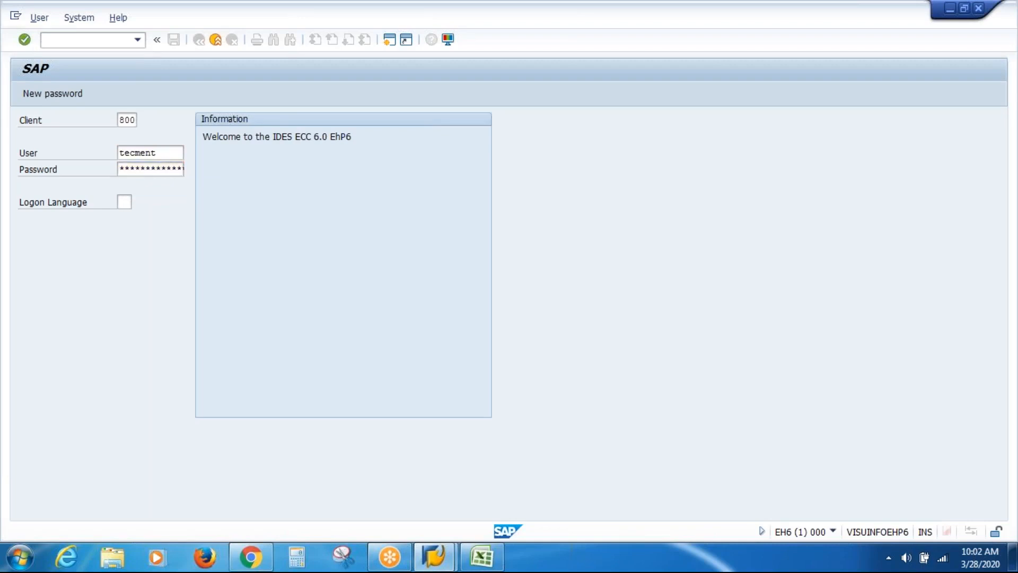
pyautogui.write('sm30')
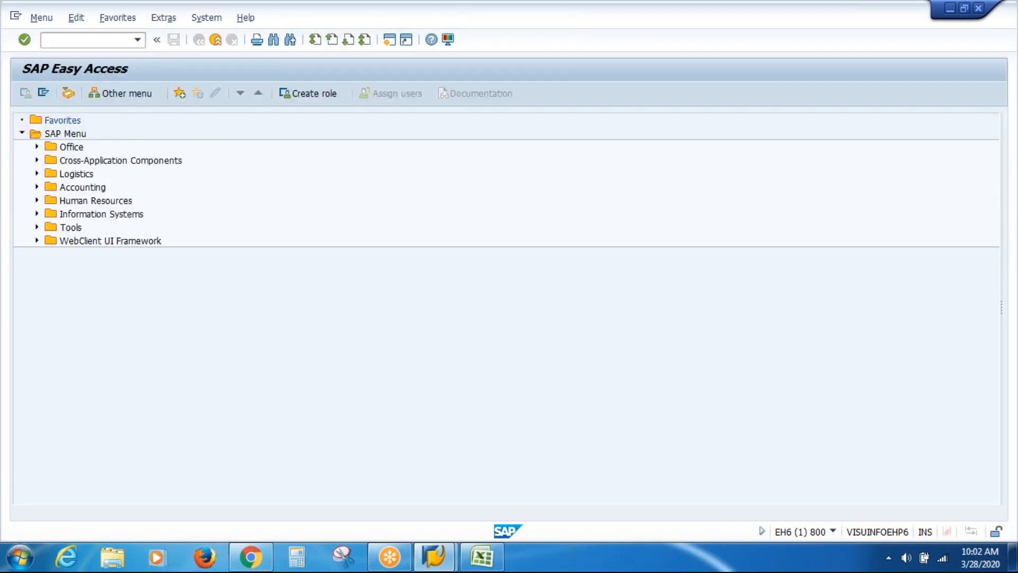
# Open view V_T505R for maintenance in SM30 with work area 10
pyautogui.press('Return')
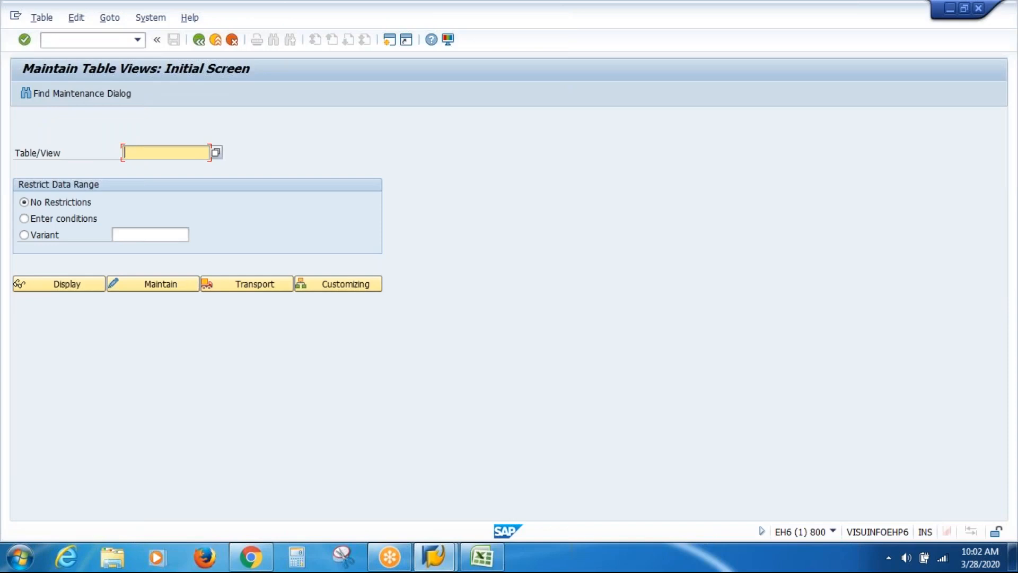
pyautogui.write('v_T505R')
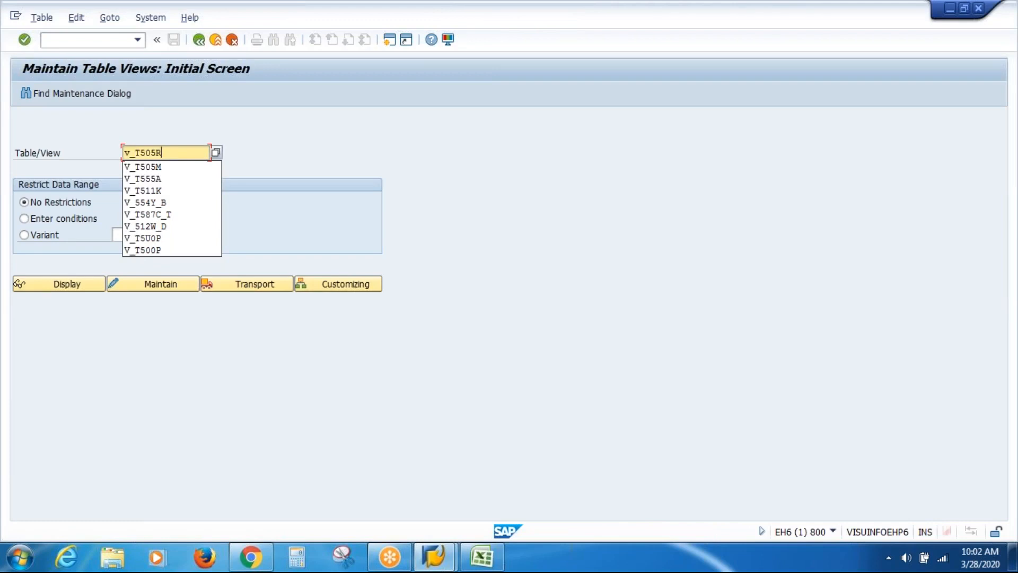
pyautogui.press('Return')
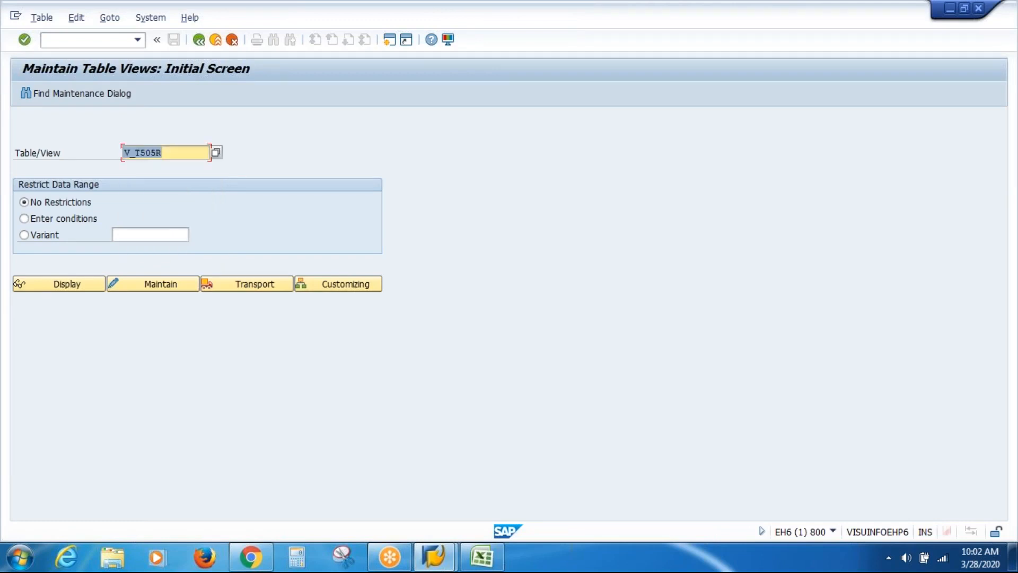
pyautogui.click(176, 286)
pyautogui.write('10')
pyautogui.press('Return')
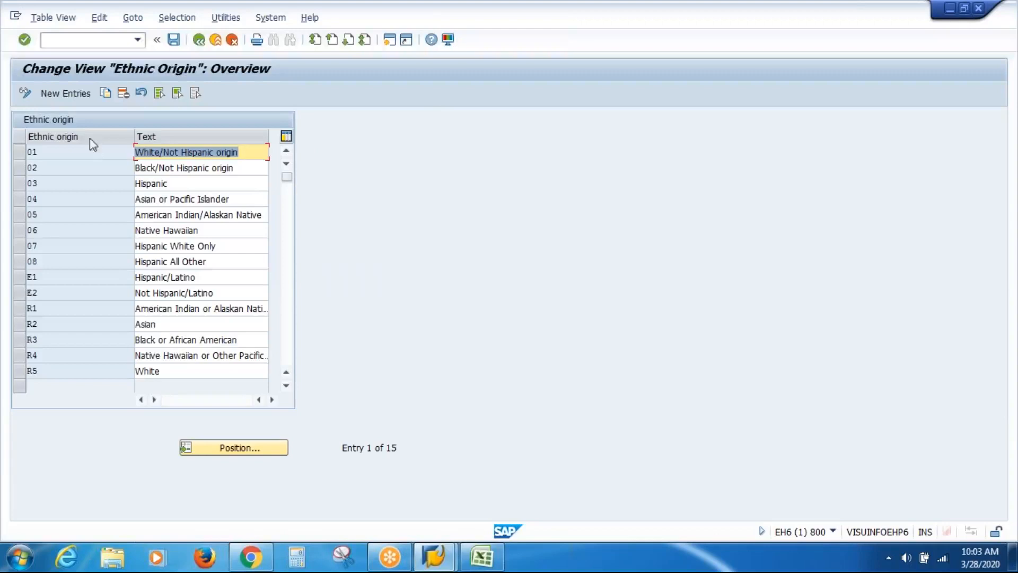
# Add ethnic origin VA 'VAS Inc Origin', save it under the proposed customizing request, and go back
pyautogui.click(72, 97)
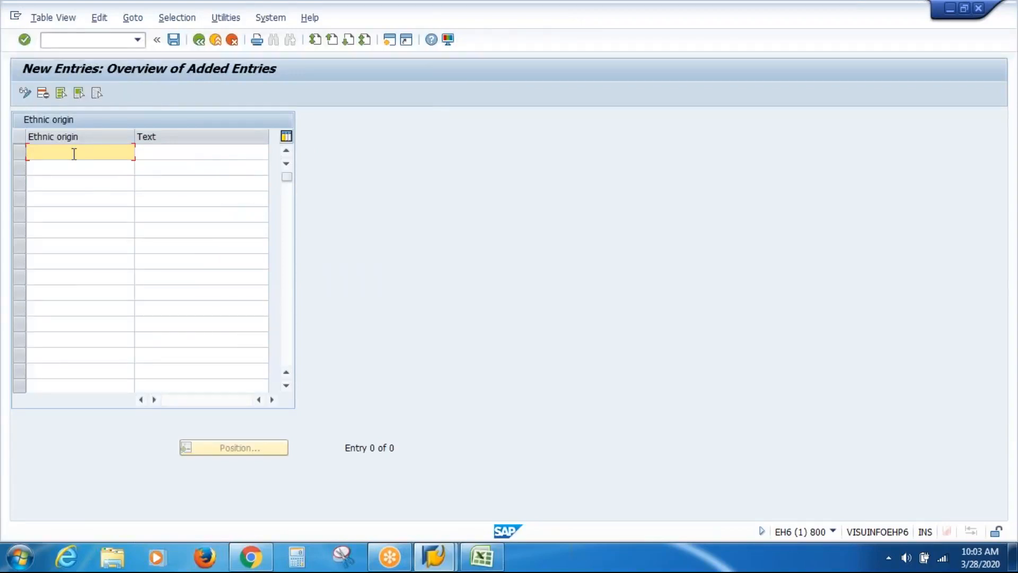
pyautogui.write('VA')
pyautogui.press('Tab')
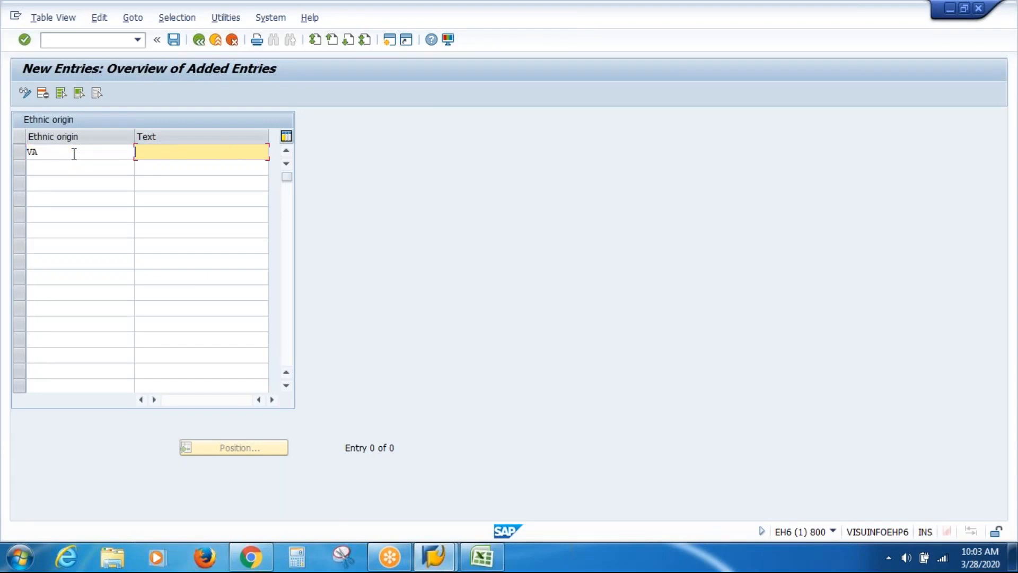
pyautogui.write('VAS Inc Origin')
pyautogui.click(174, 39)
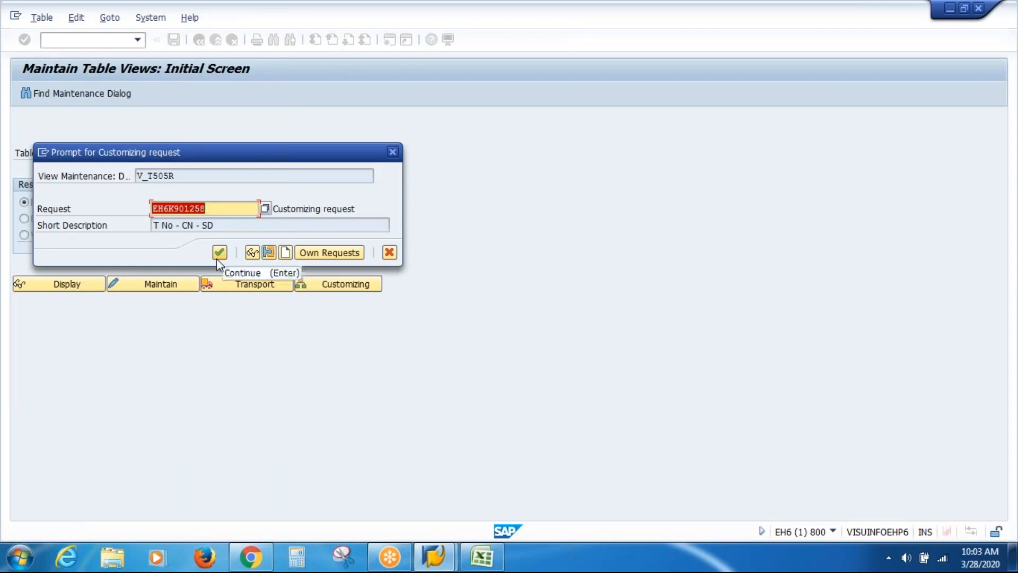
pyautogui.click(217, 255)
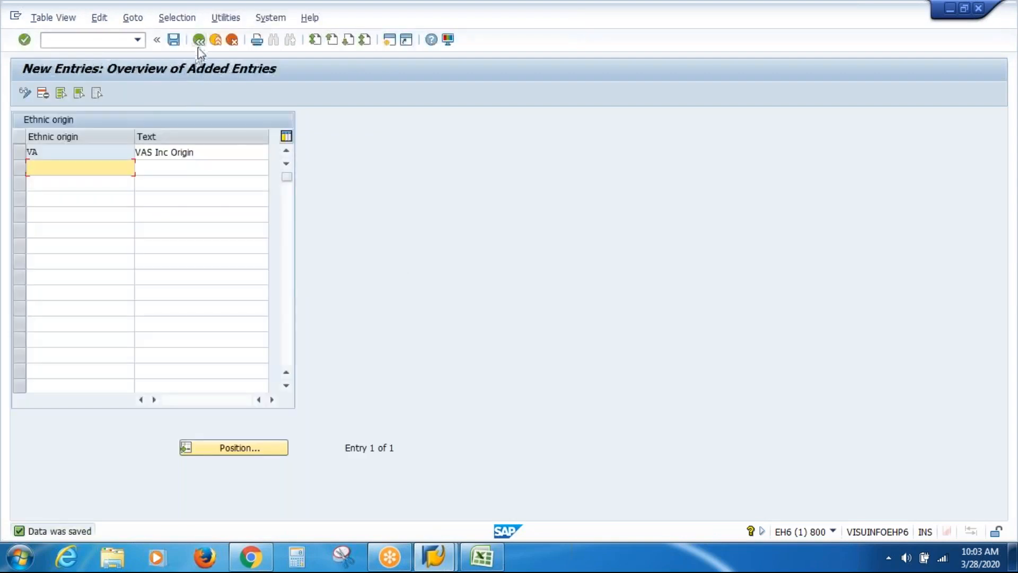
pyautogui.click(200, 43)
pyautogui.click(200, 43)
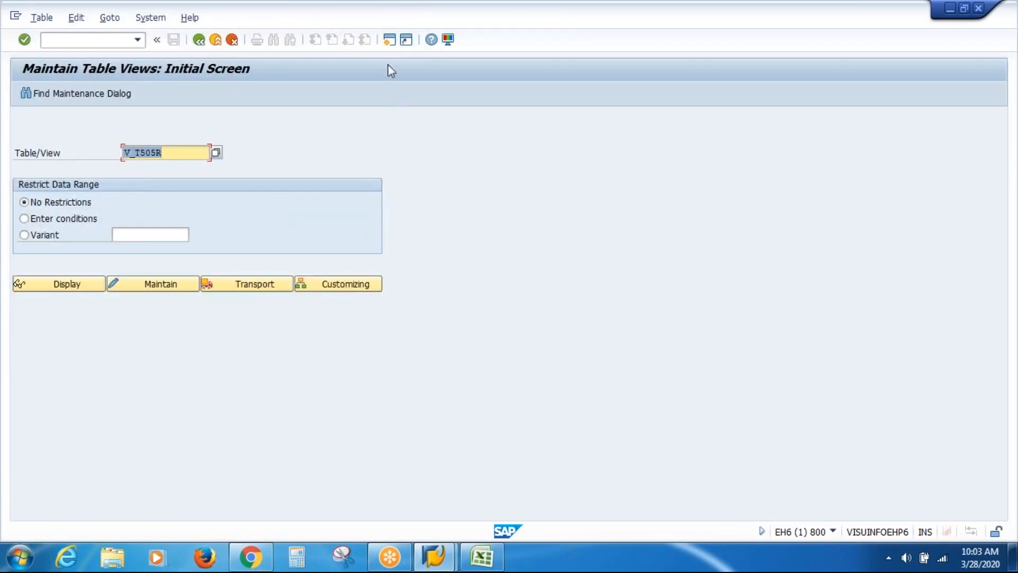
pyautogui.click(389, 42)
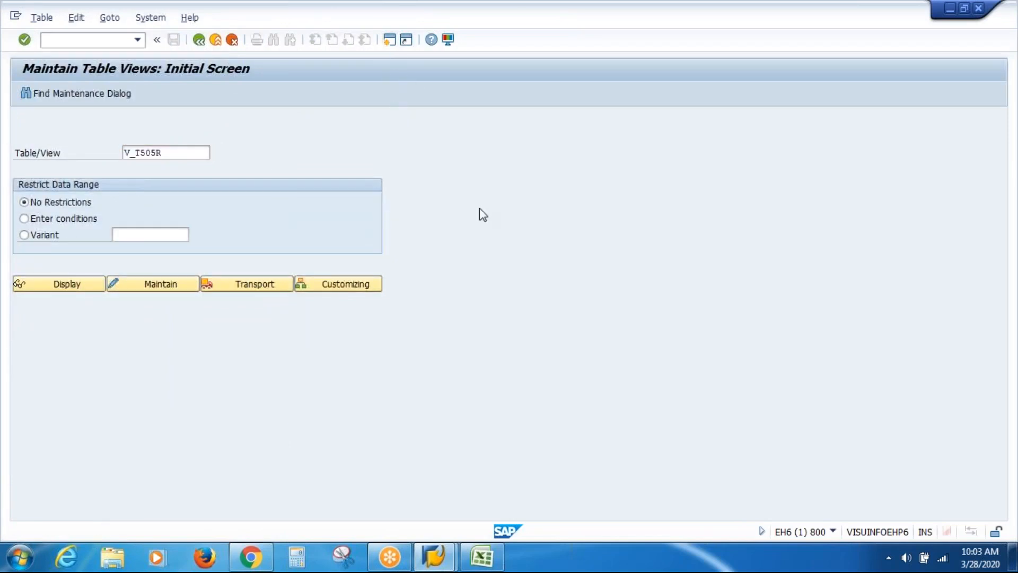
# In PA30, load the recent employee and create a new infotype 0077 record
pyautogui.write('pa30')
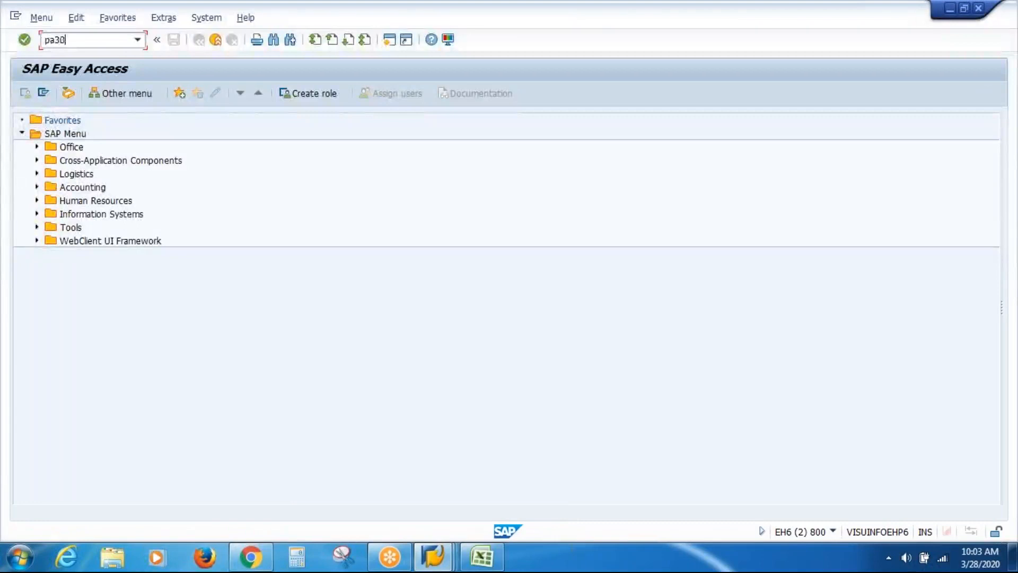
pyautogui.press('Return')
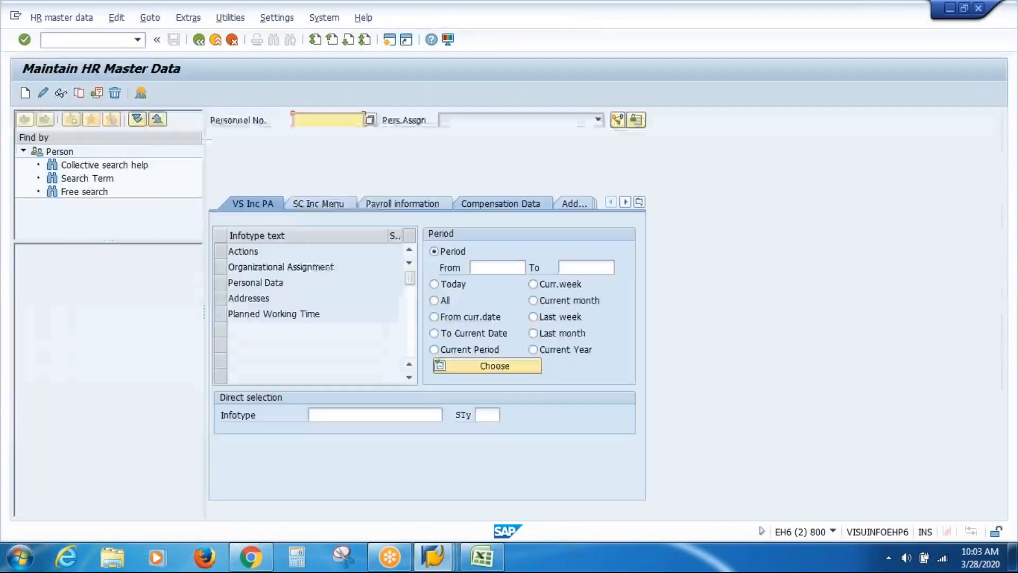
pyautogui.press('Down')
pyautogui.press('Return')
pyautogui.press('Return')
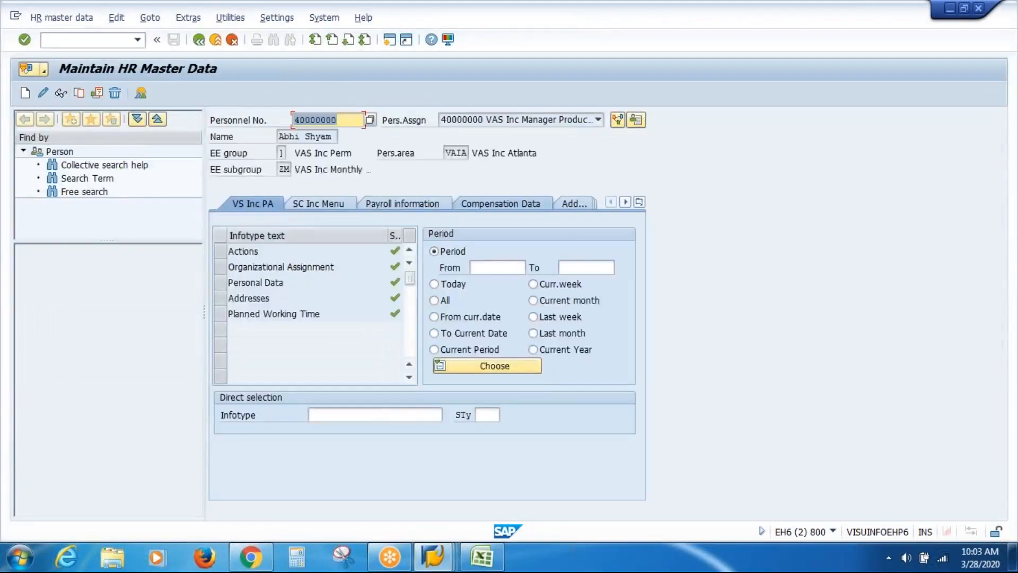
pyautogui.click(390, 416)
pyautogui.write('77')
pyautogui.press('Return')
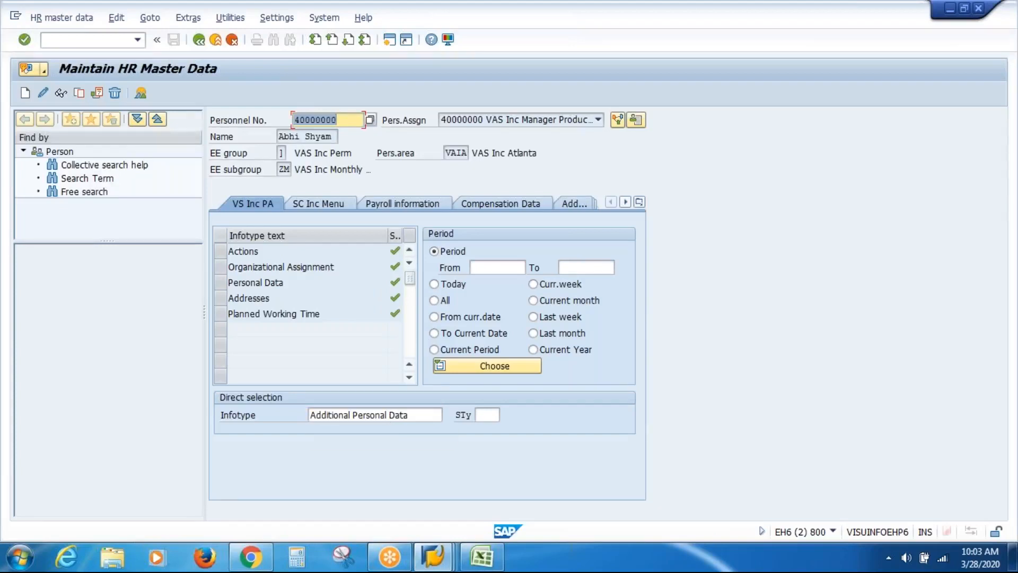
pyautogui.click(25, 93)
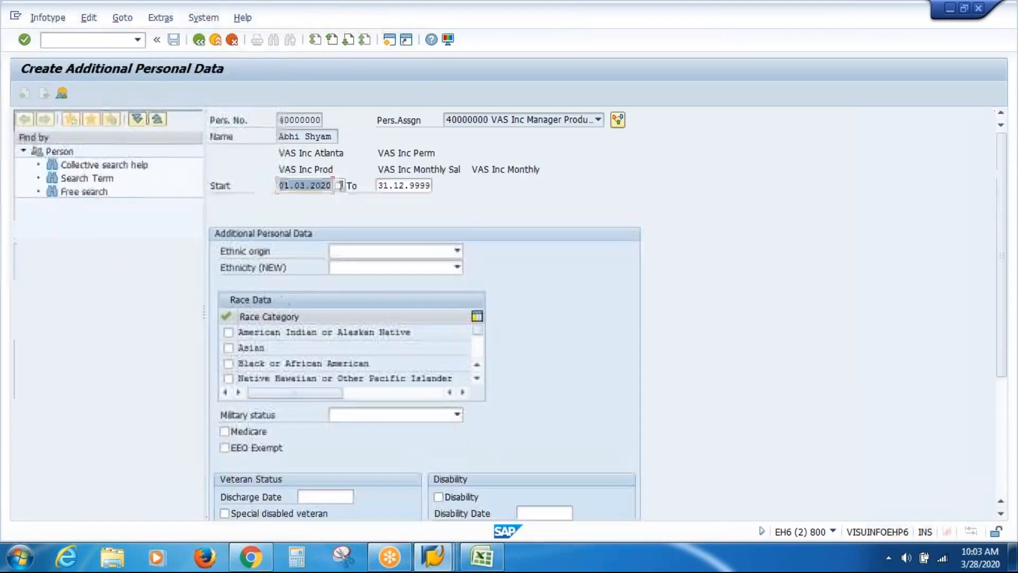
# Choose ethnic origin 'VAS Inc Origin', check the entry, then discard the record unsaved
pyautogui.click(457, 267)
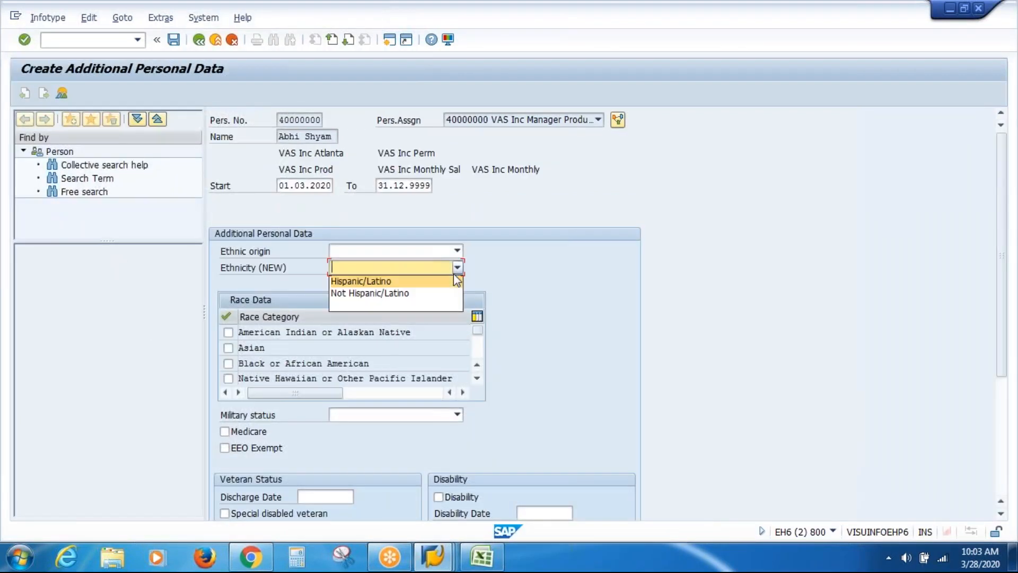
pyautogui.click(408, 250)
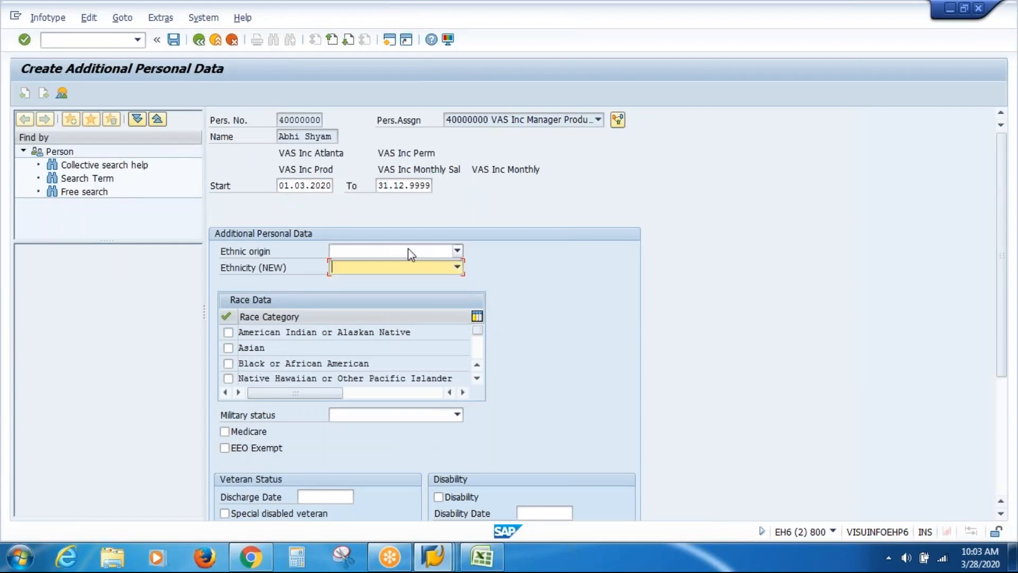
pyautogui.click(458, 250)
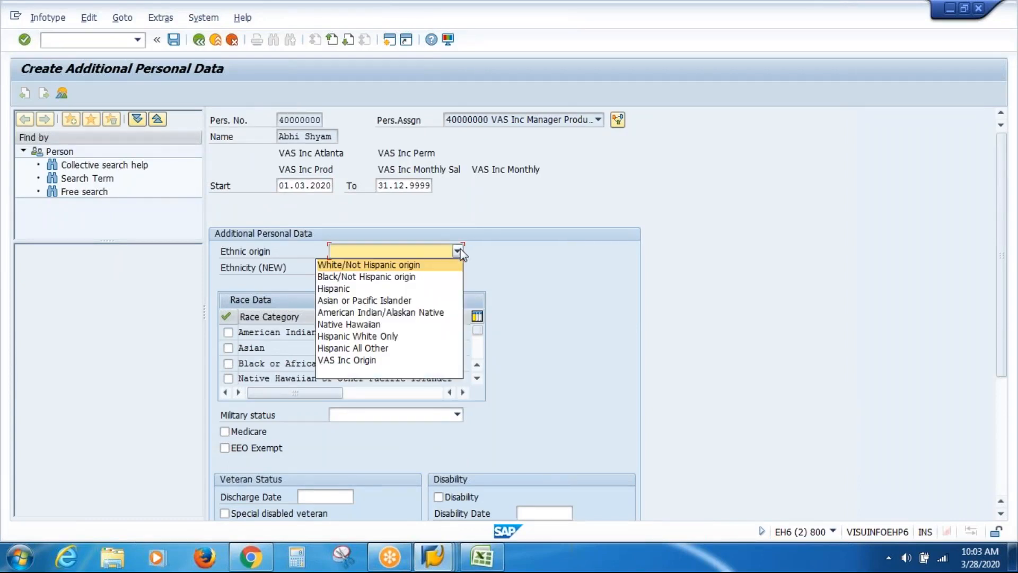
pyautogui.click(395, 360)
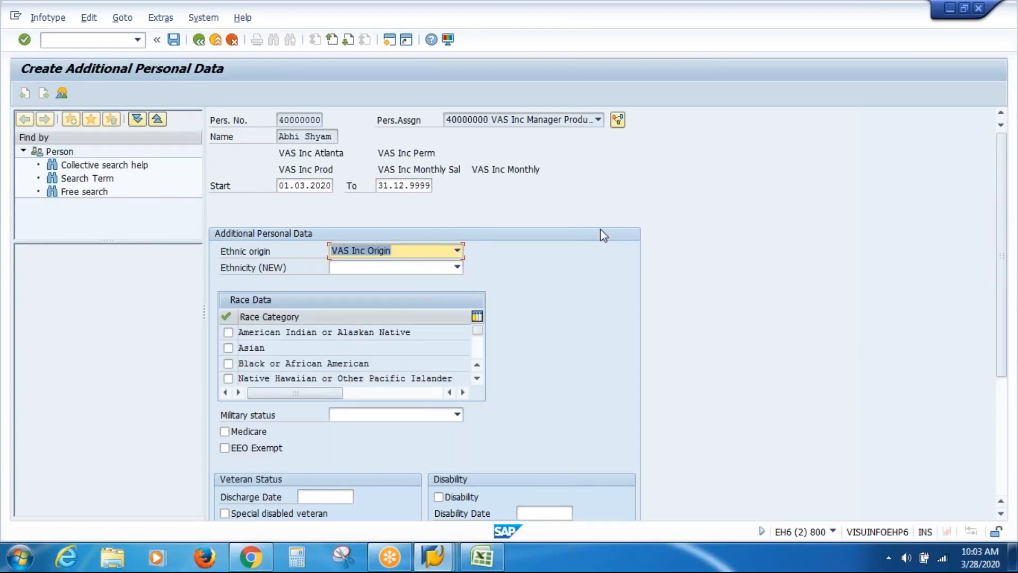
pyautogui.press('Return')
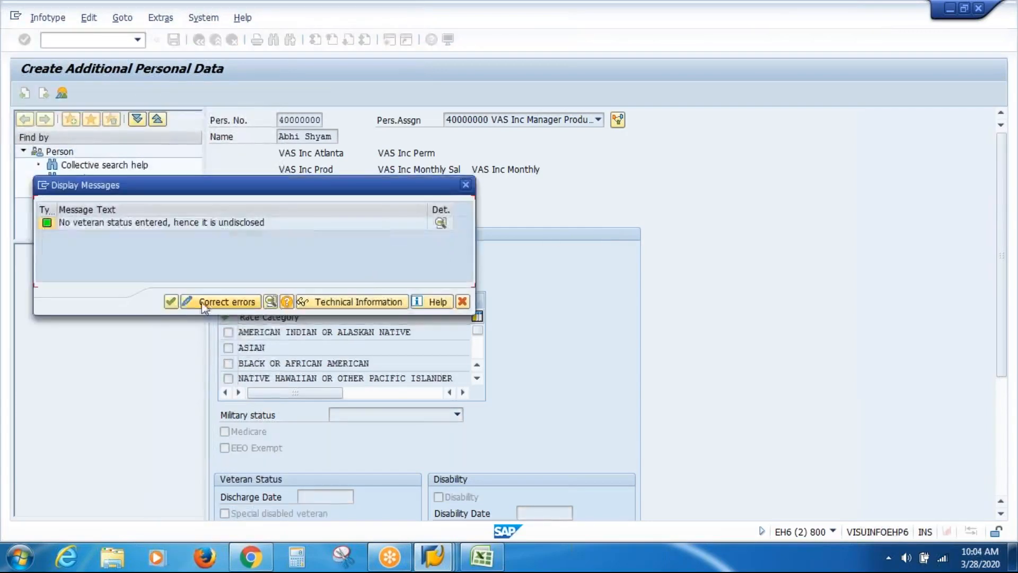
pyautogui.click(170, 302)
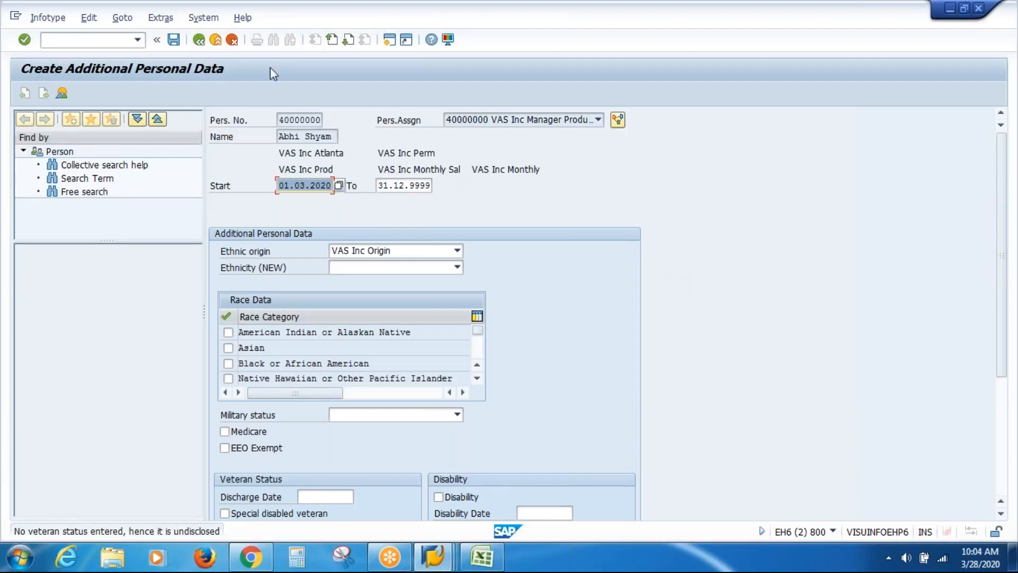
pyautogui.click(217, 44)
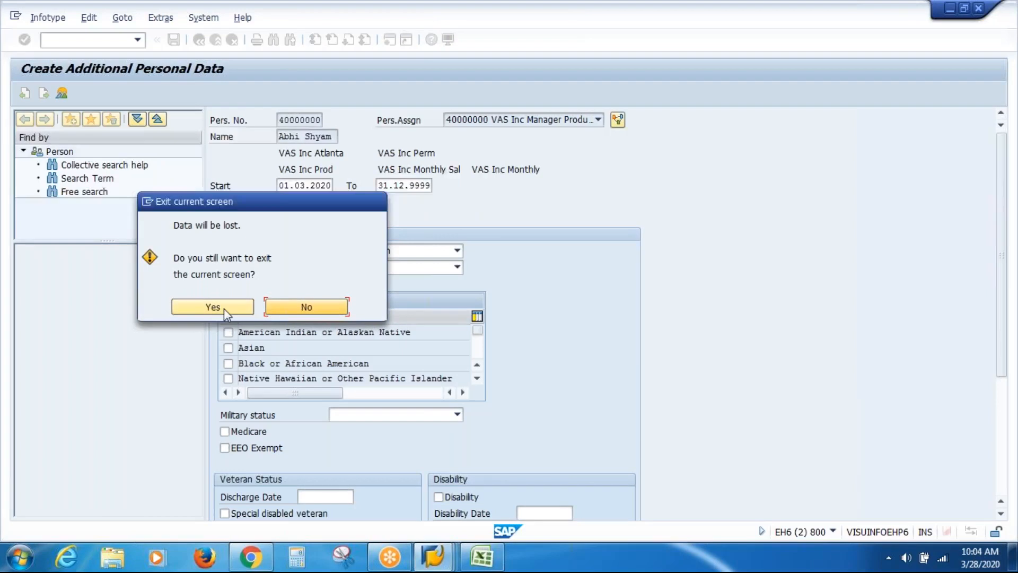
pyautogui.click(224, 307)
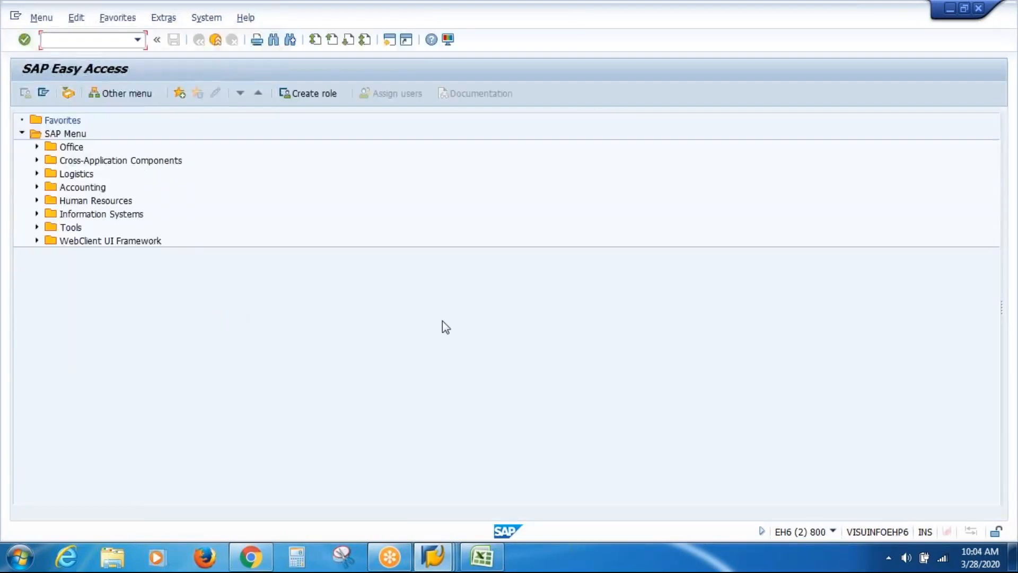